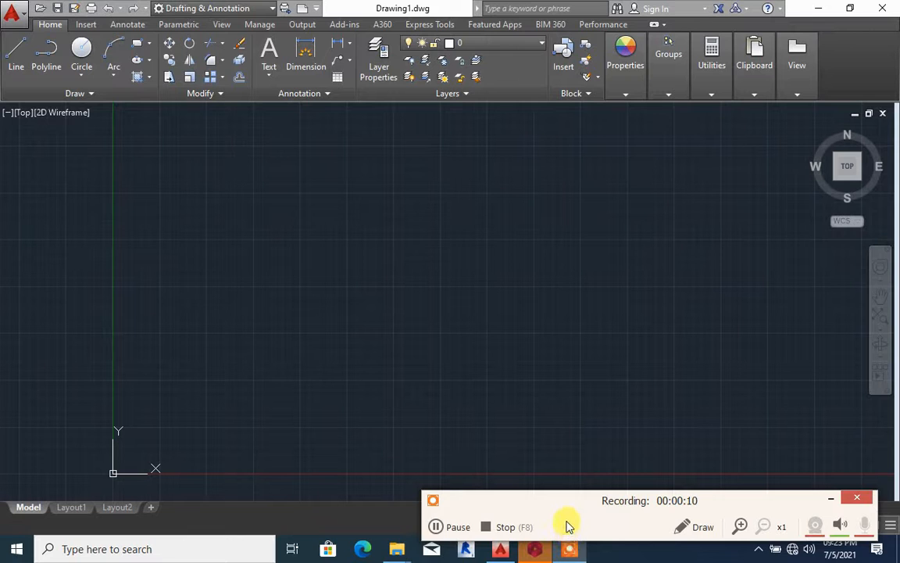
scroll(456, 376, "down", 4)
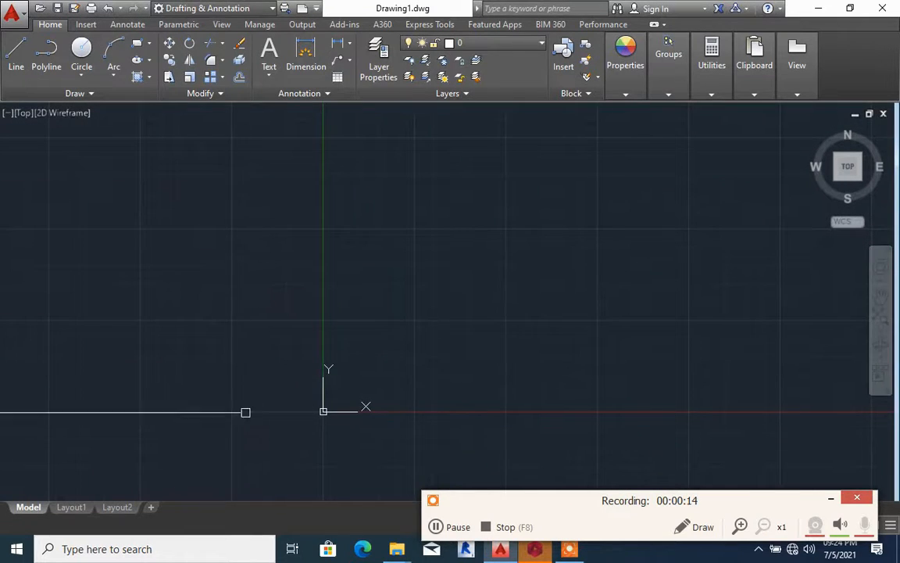
middle_click_drag(349, 338, 275, 408)
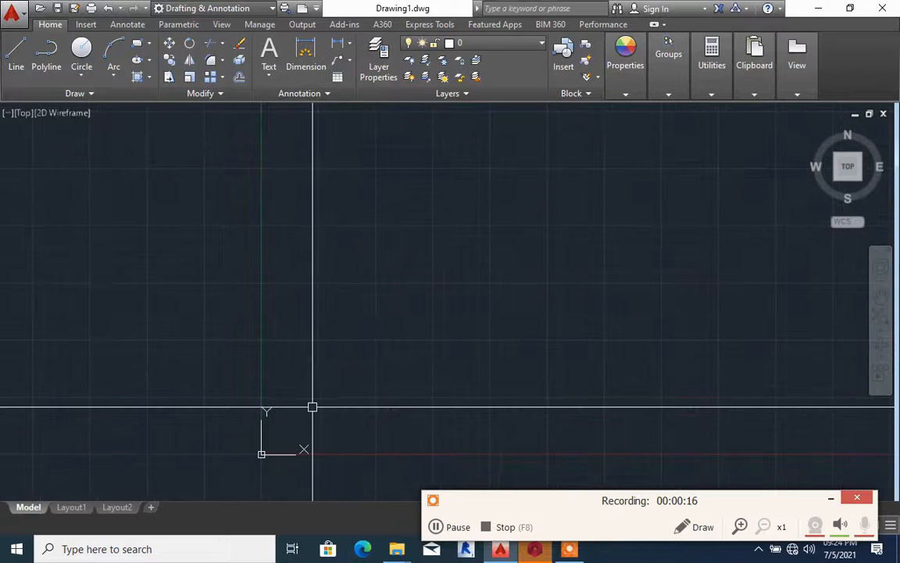
scroll(311, 407, "up", 4)
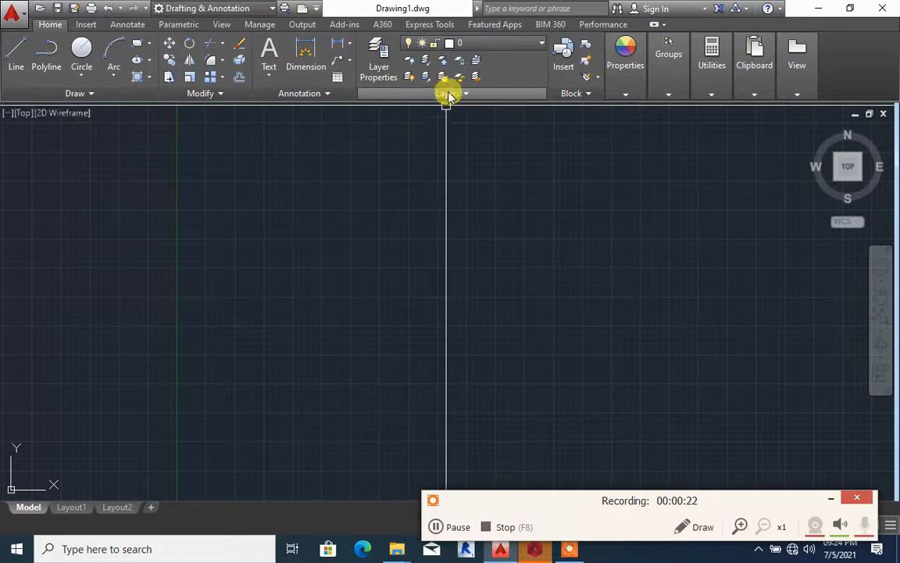
left_click(500, 44)
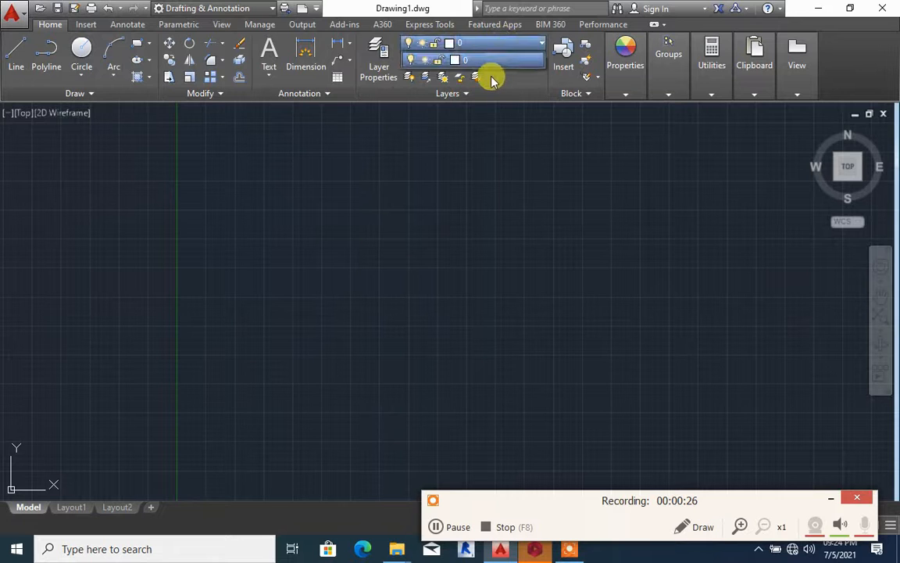
scroll(429, 193, "down", 10)
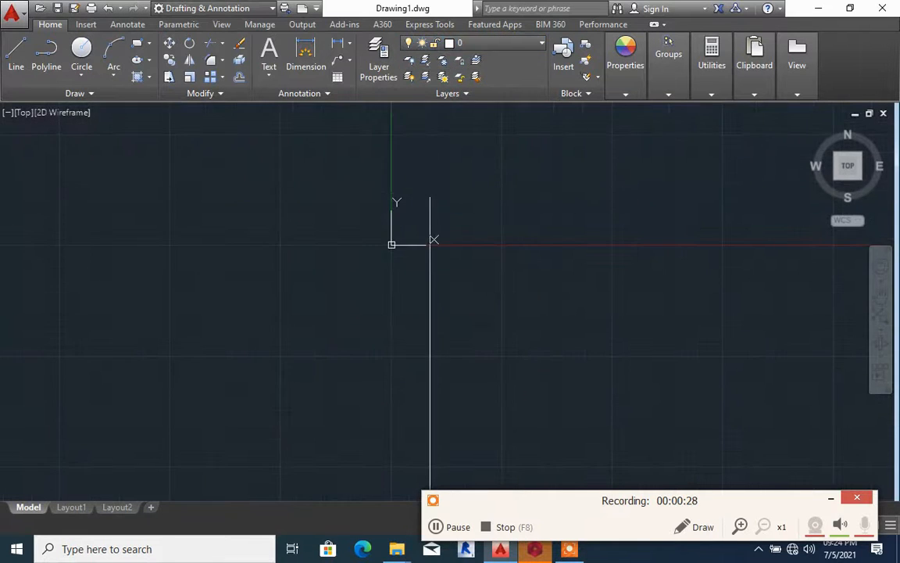
mouse_move(439, 192)
middle_mouse_down()
mouse_move(320, 303)
mouse_move(297, 356)
middle_mouse_up()
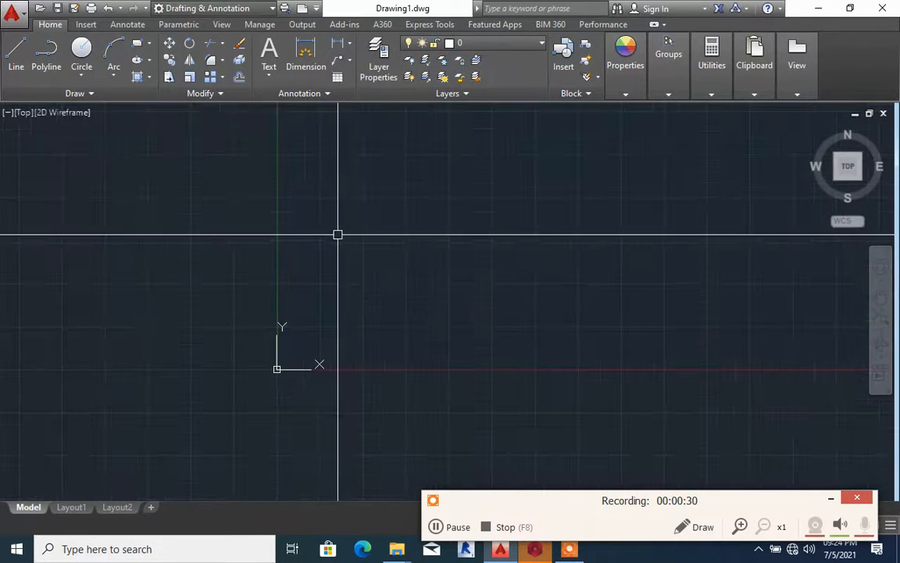
scroll(346, 227, "up", 4)
scroll(349, 193, "down", 2)
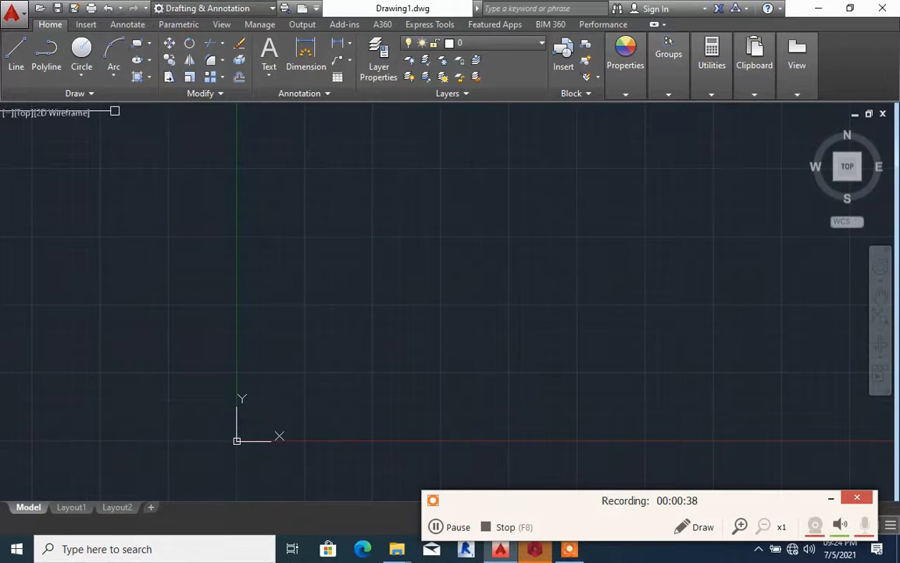
mouse_move(320, 317)
middle_mouse_down()
mouse_move(207, 355)
mouse_move(173, 354)
middle_mouse_up()
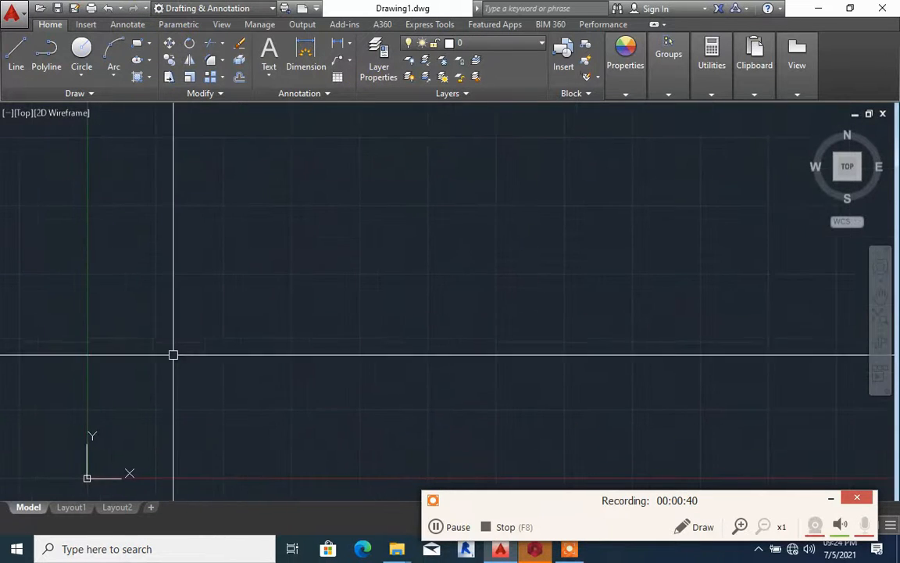
scroll(196, 340, "down", 5)
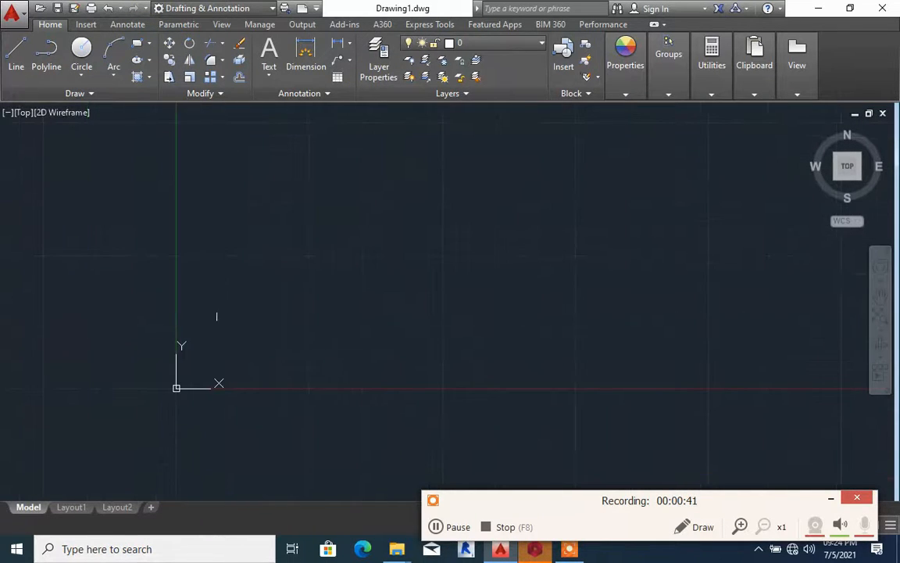
Open the Layer Properties Manager
left_click(376, 52)
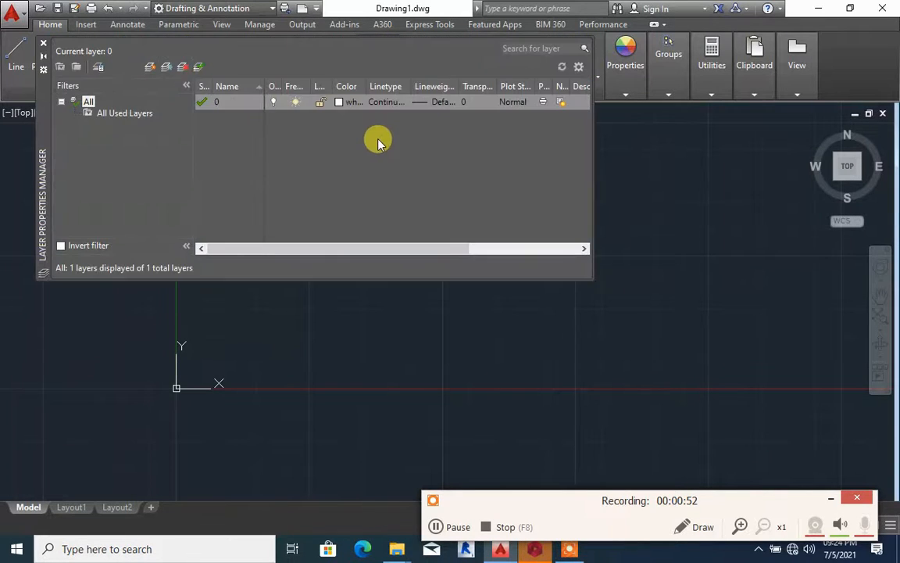
Try to rename the default layer 0
double_click(227, 102)
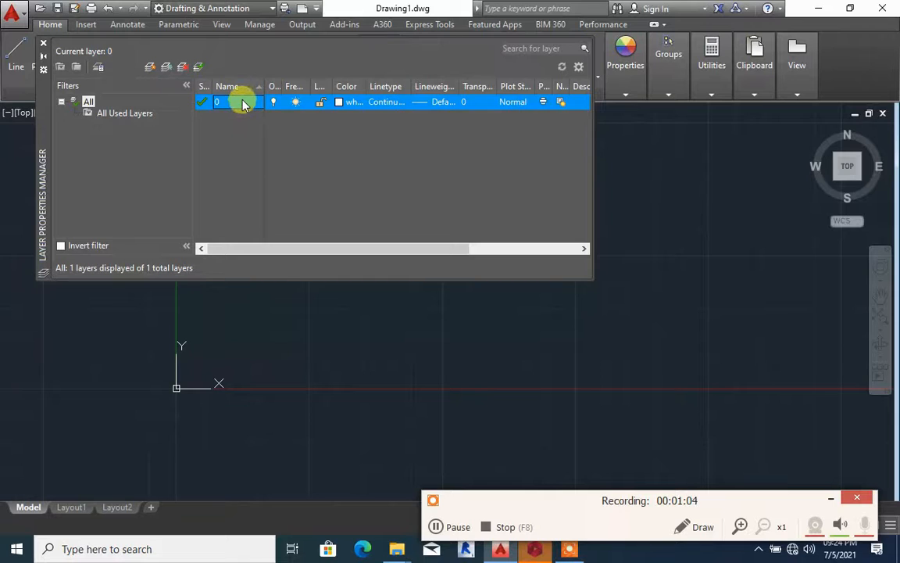
left_click(248, 129)
left_click(244, 121)
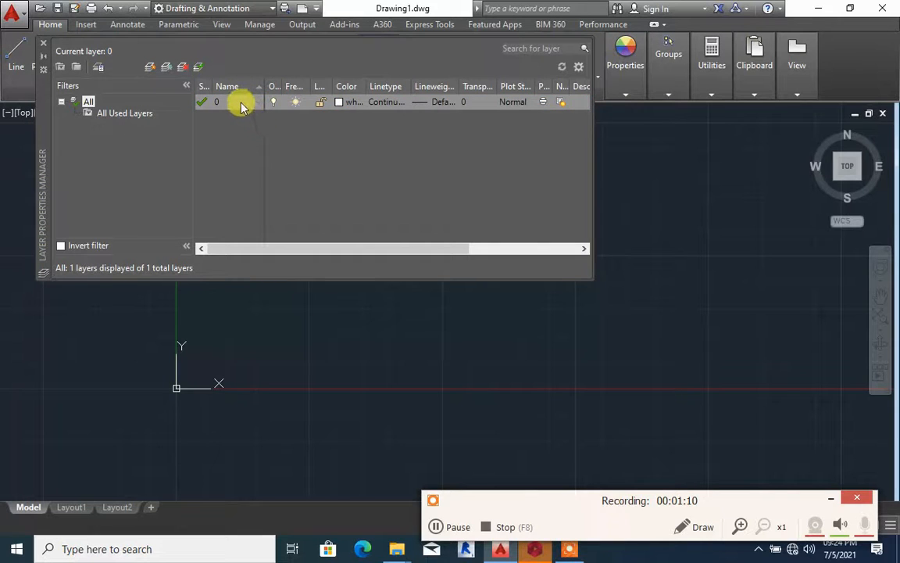
left_click(241, 104)
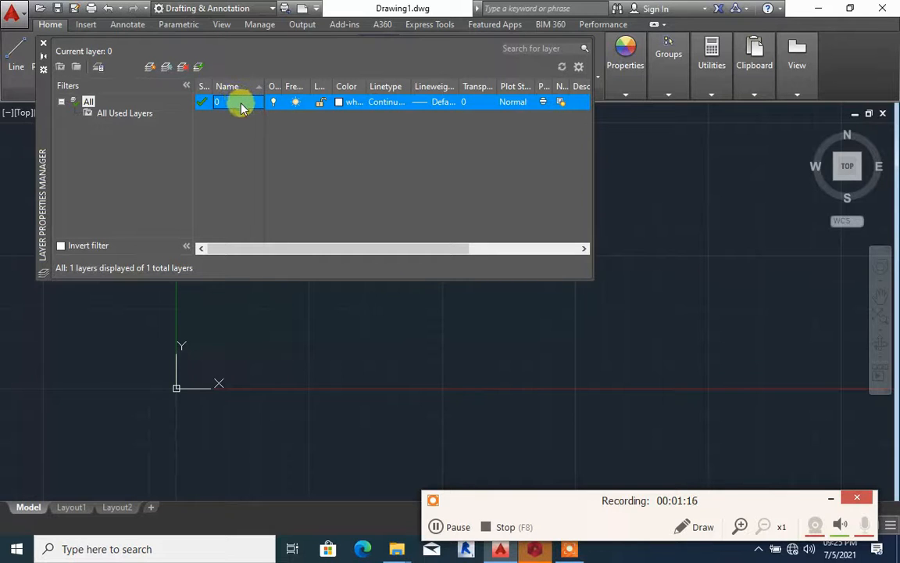
right_click(241, 104)
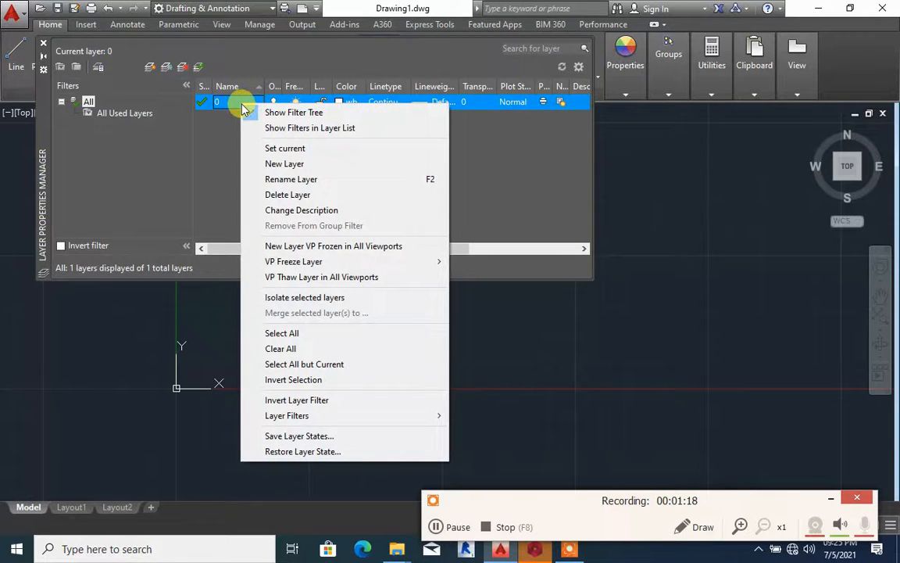
left_click(238, 107)
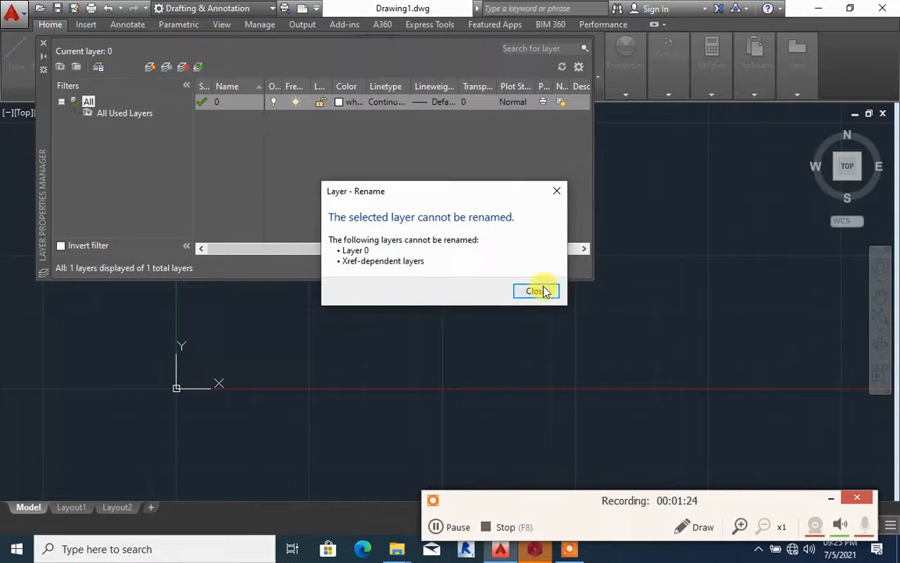
left_click(539, 290)
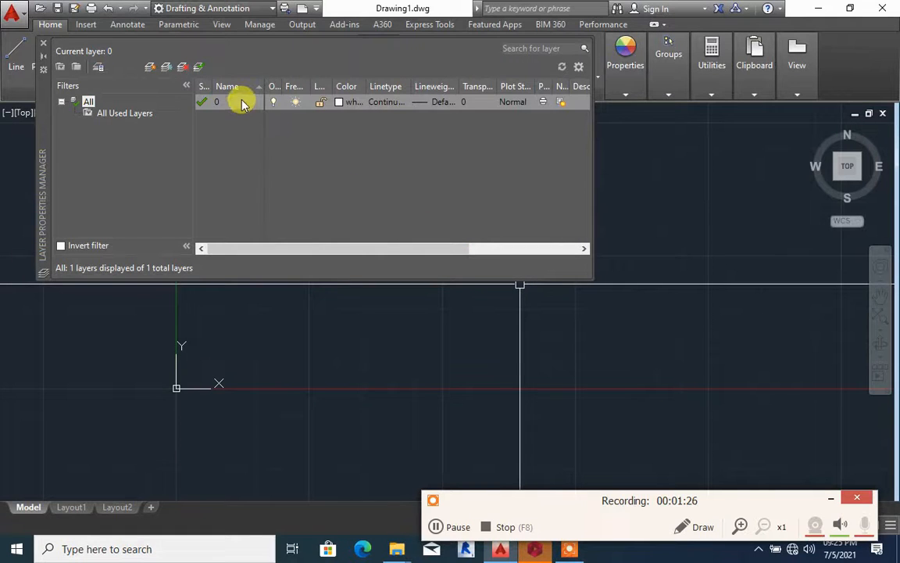
left_click(242, 105)
key("Escape")
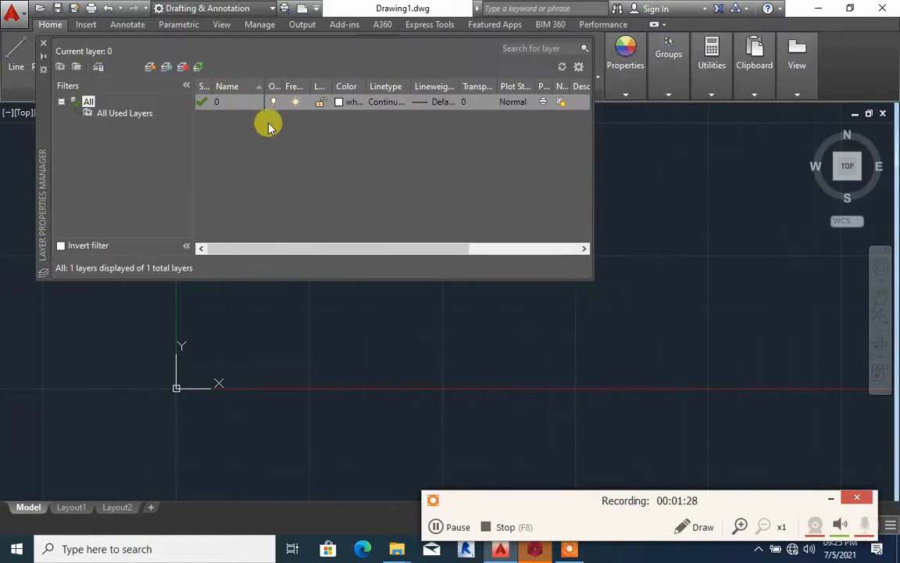
Create a new layer and name it WALL
double_click(252, 105)
right_click(251, 106)
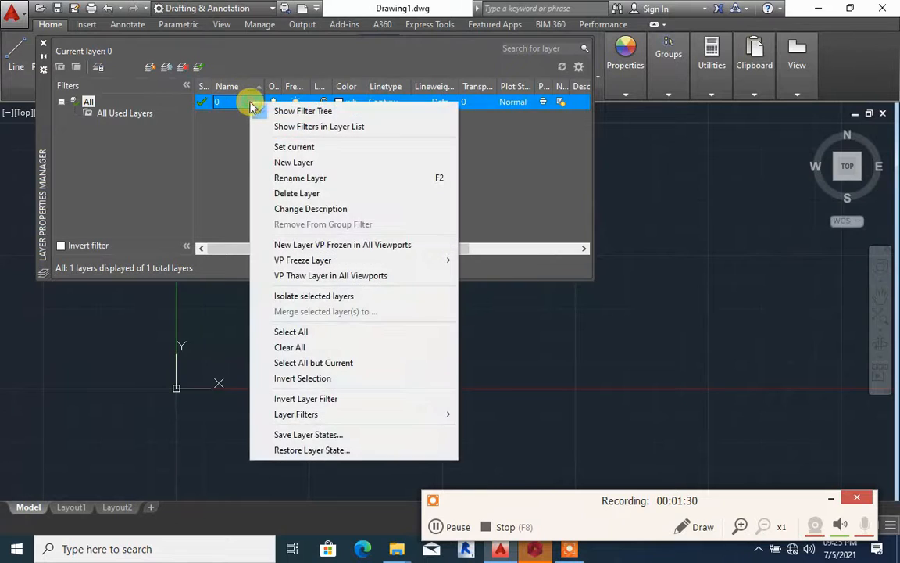
left_click(290, 163)
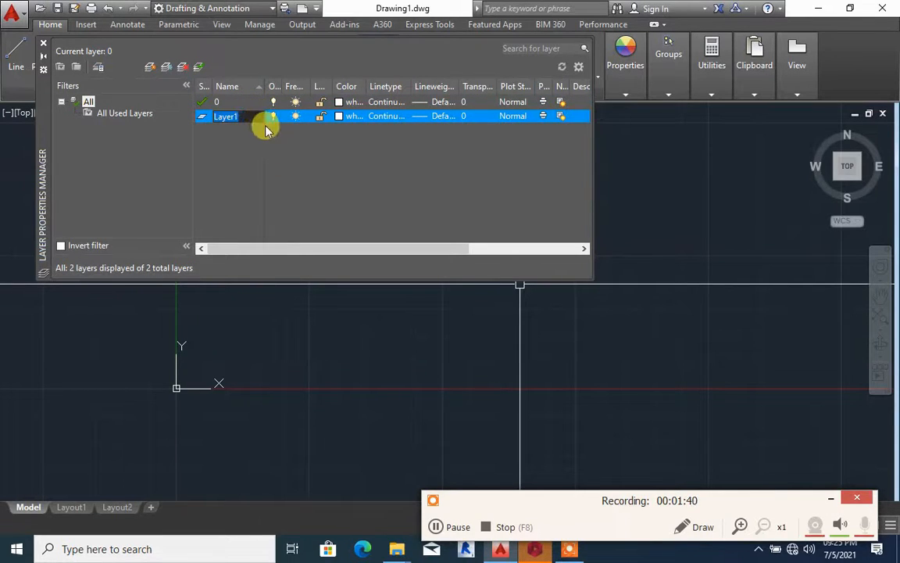
type("WA")
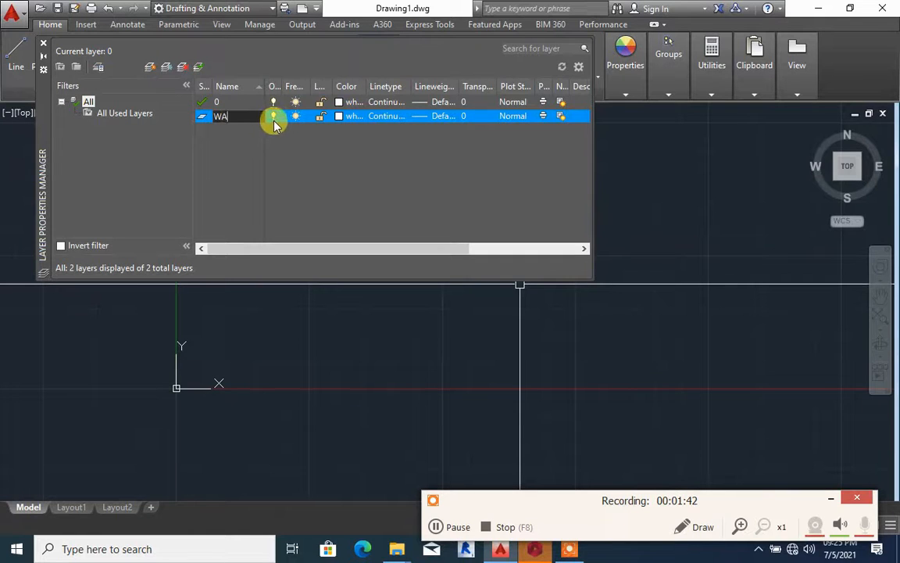
type("LL")
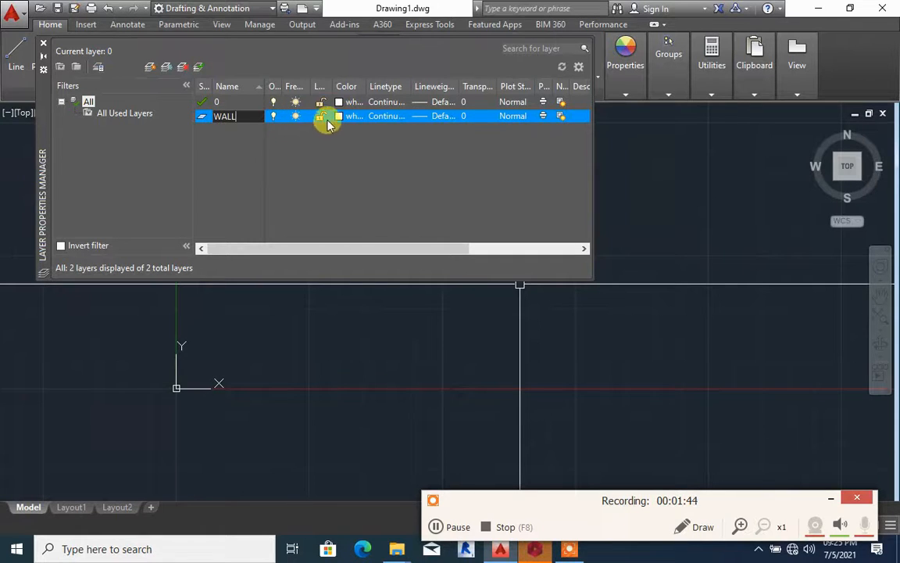
key("Return")
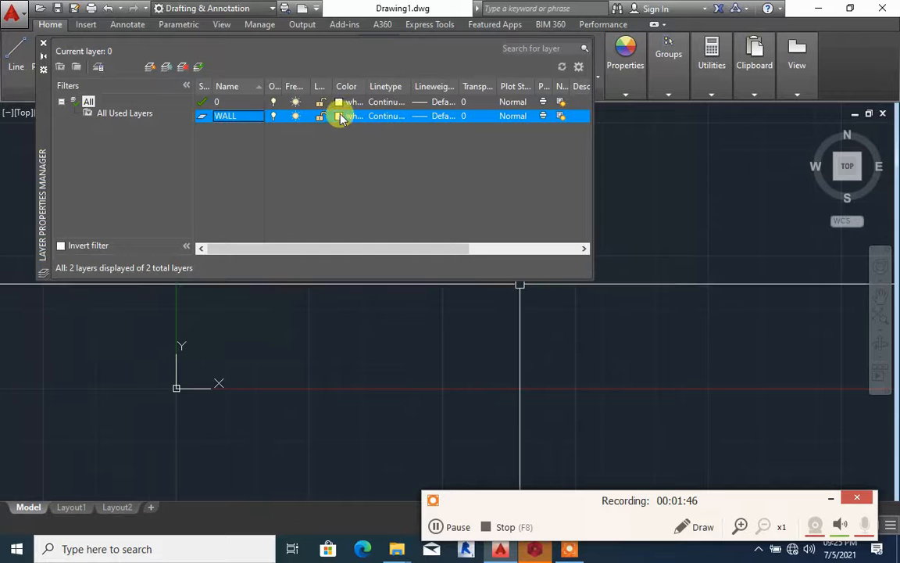
Assign the colour white and the Continuous linetype to the WALL layer
left_click(339, 117)
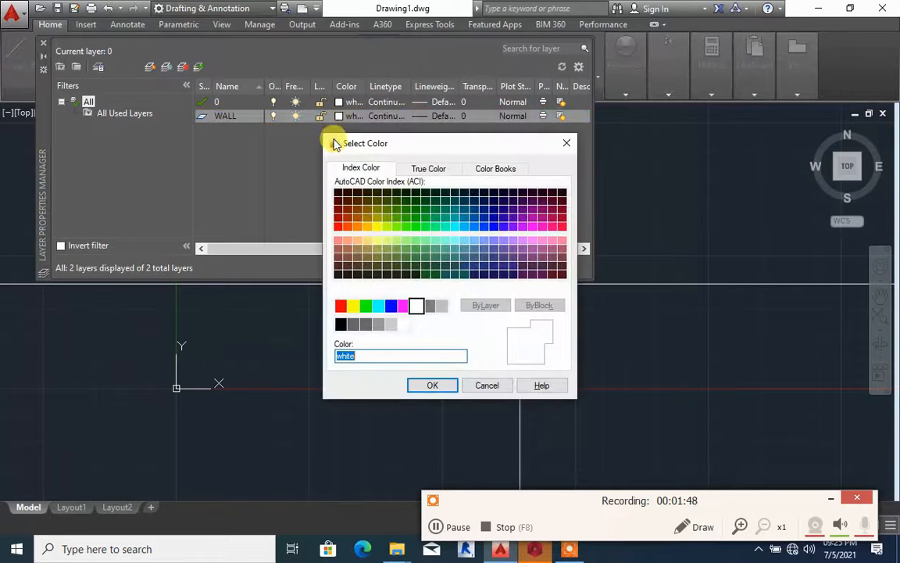
left_click(418, 306)
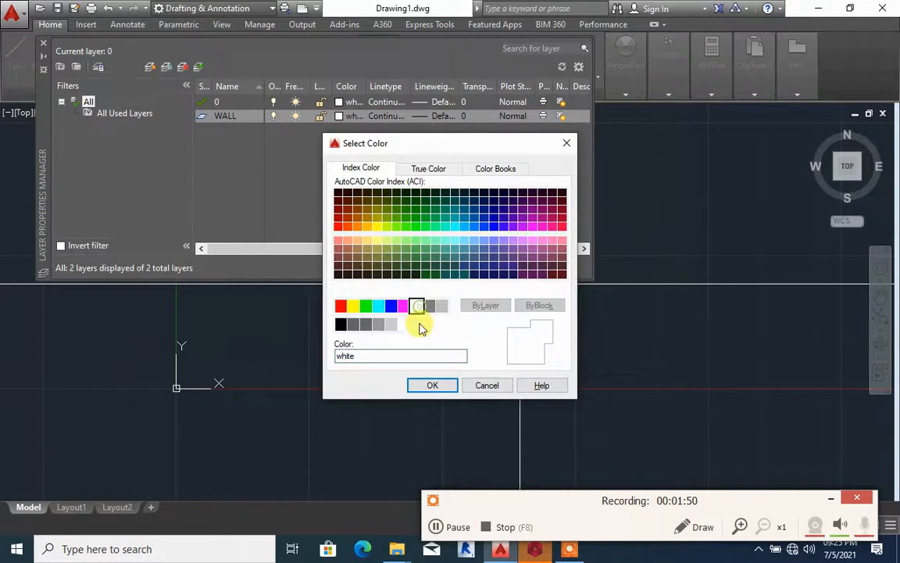
left_click(431, 385)
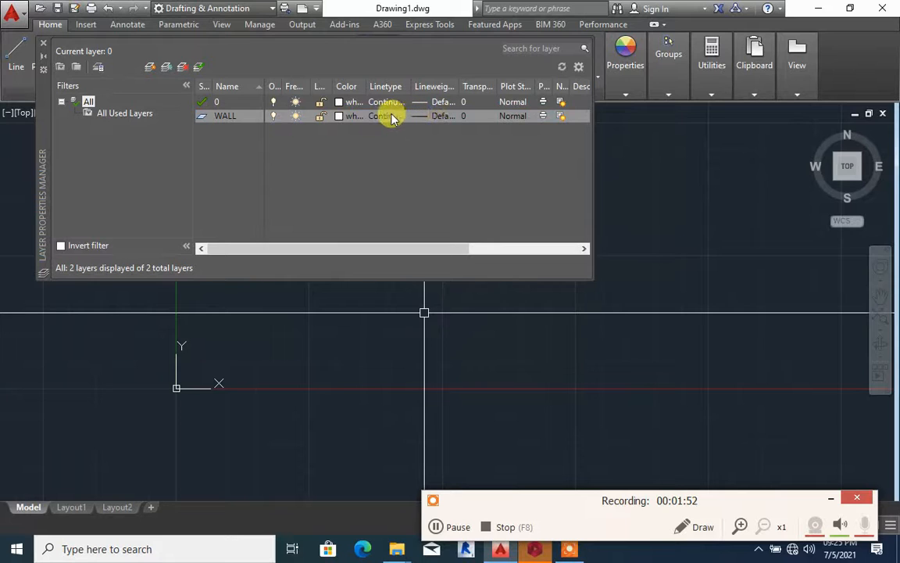
left_click(390, 115)
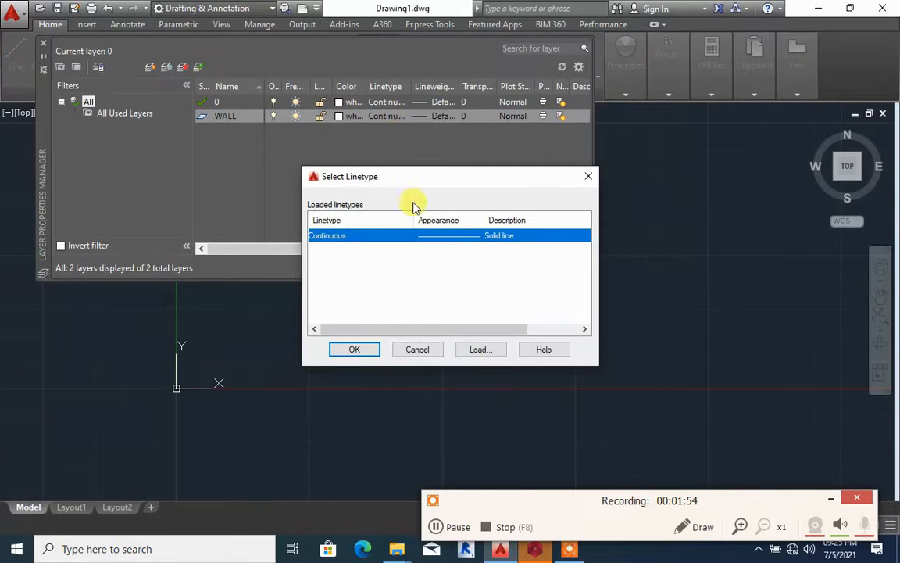
left_click(356, 349)
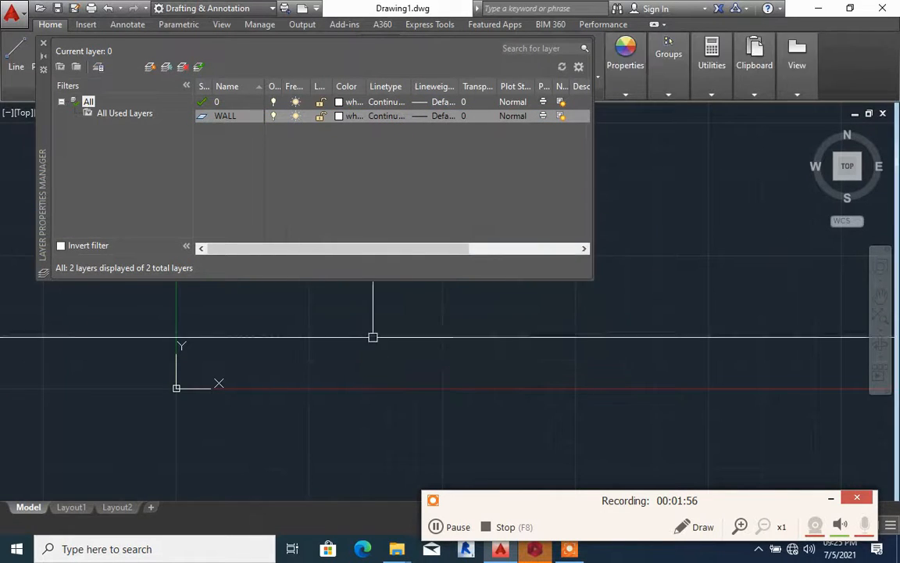
Set the WALL layer's lineweight to 0.50 mm
left_click(432, 117)
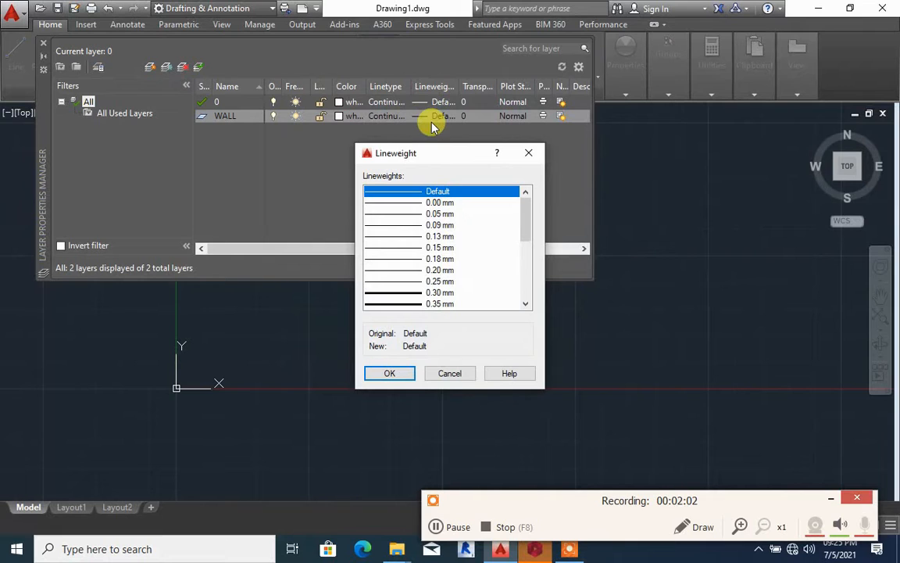
scroll(418, 207, "down", 3)
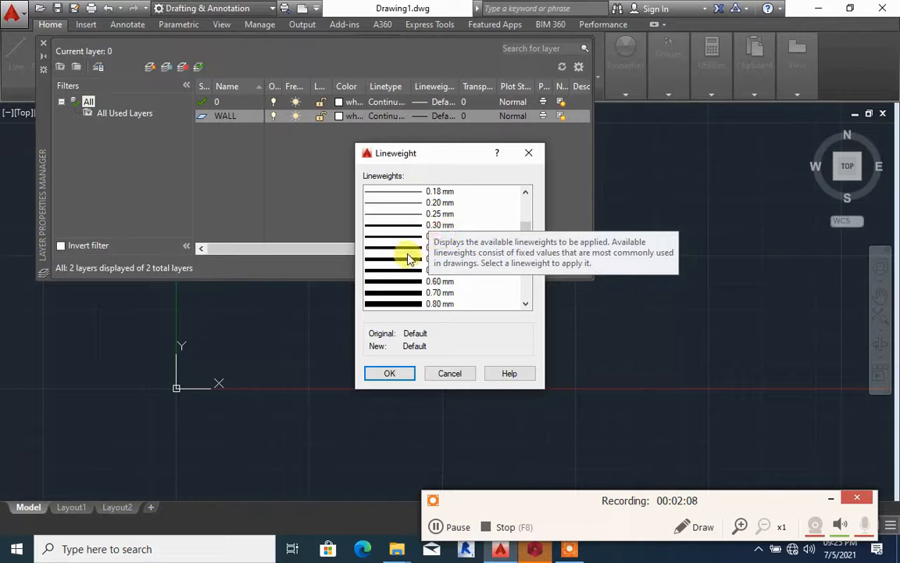
scroll(417, 242, "down", 2)
scroll(426, 239, "up", 1)
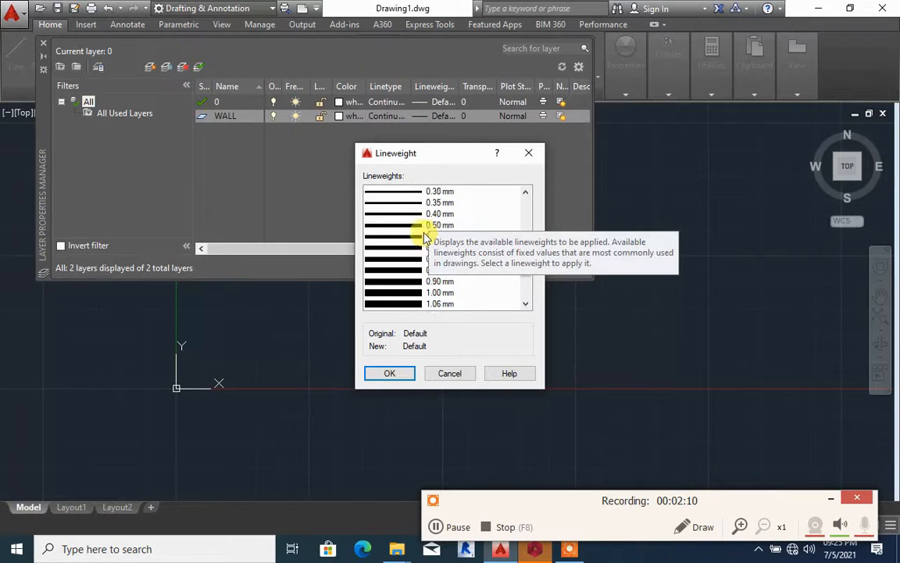
left_click(422, 227)
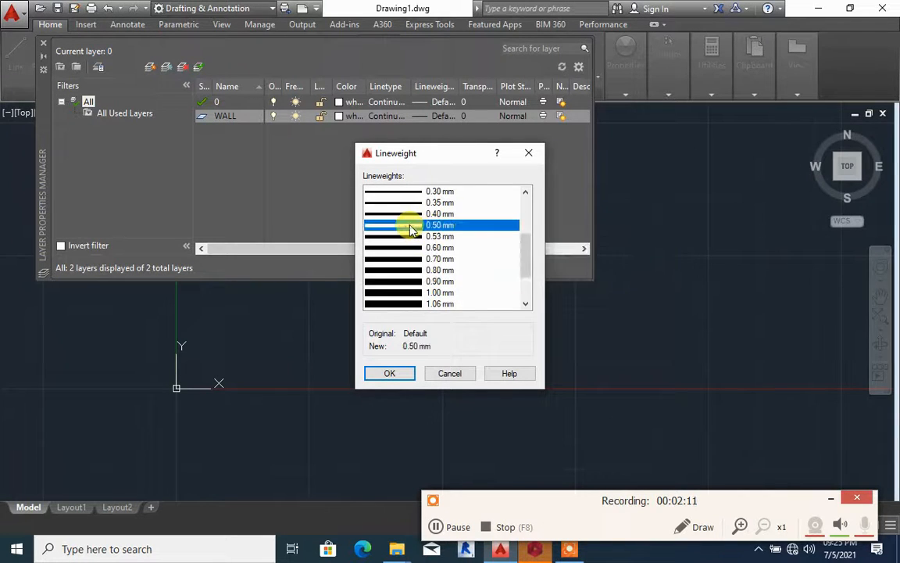
left_click(393, 374)
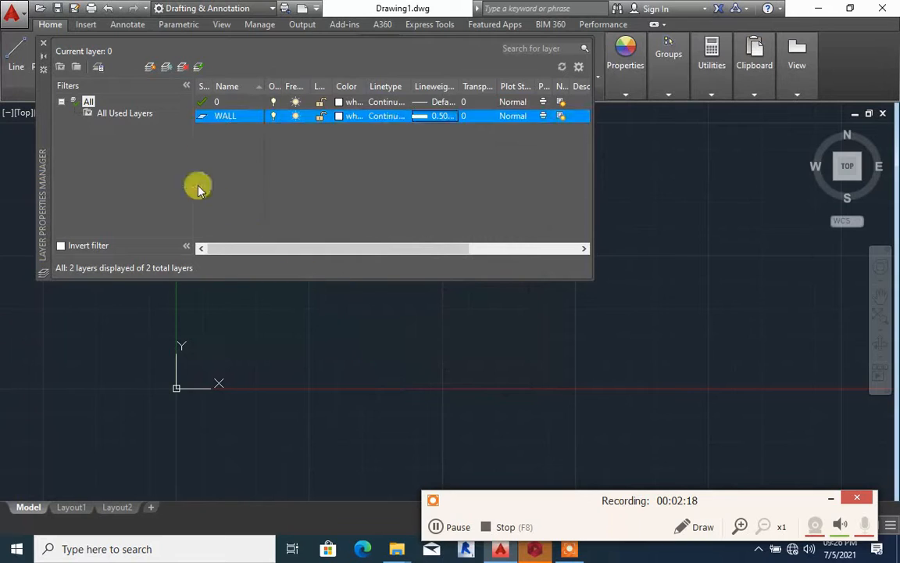
Create a new layer based on the WALL layer and name it WINDOWS
double_click(224, 117)
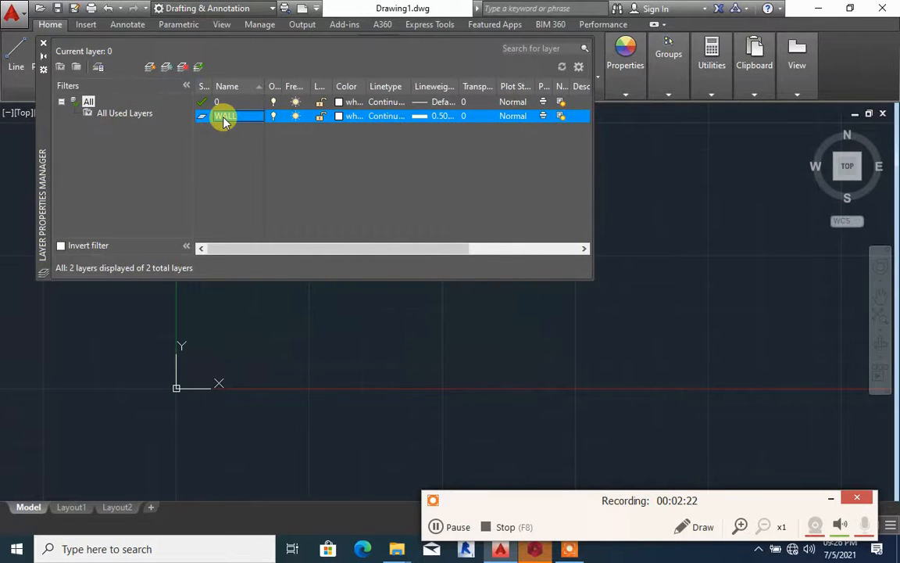
key("alt+n")
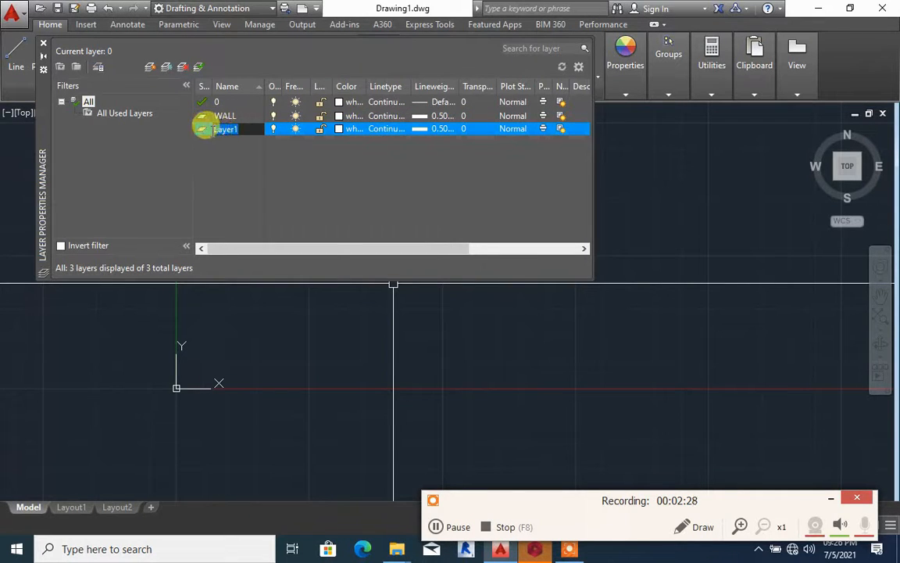
key("BackSpace")
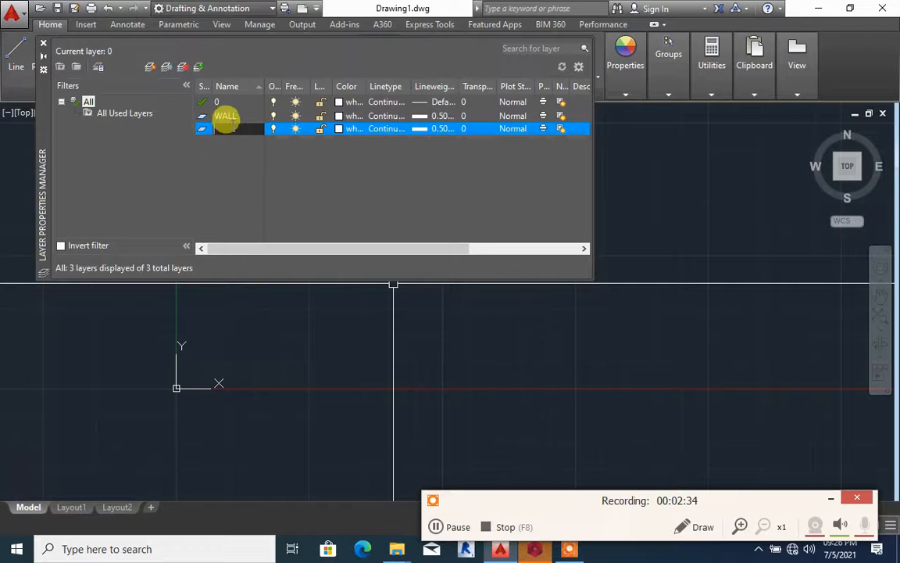
type("WIN")
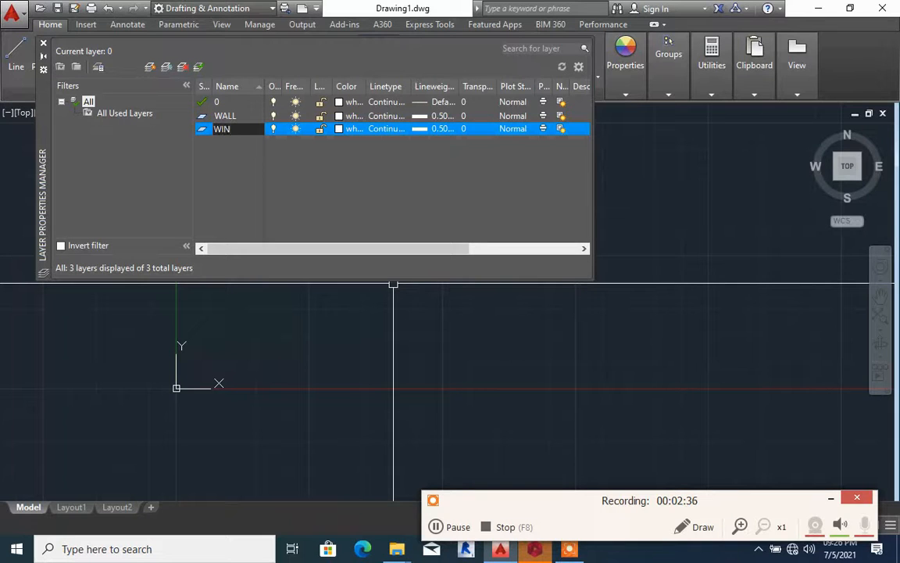
type("DOWS")
Set the WINDOWS layer's colour to yellow
left_click(339, 128)
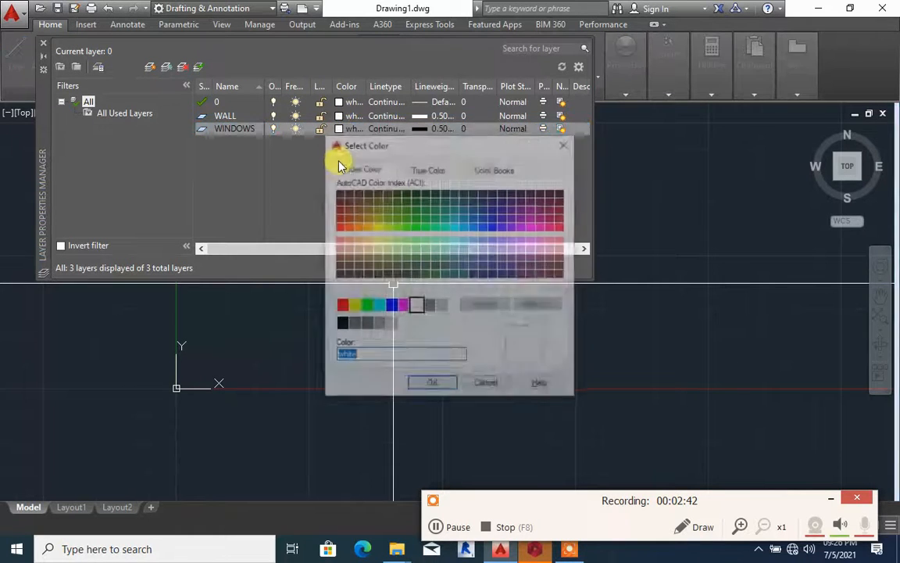
left_click(352, 305)
left_click(432, 385)
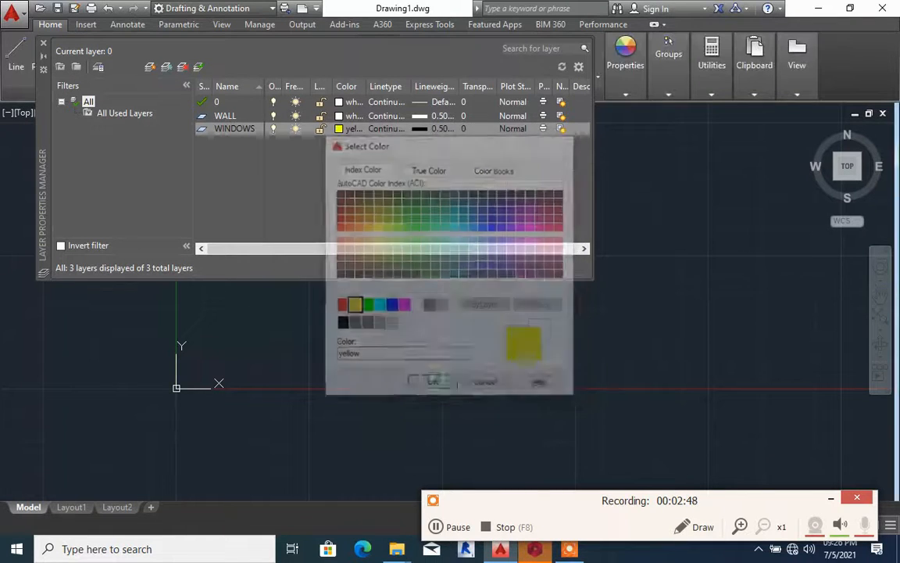
Set the WINDOWS layer's lineweight to 0.25 mm
left_click(426, 131)
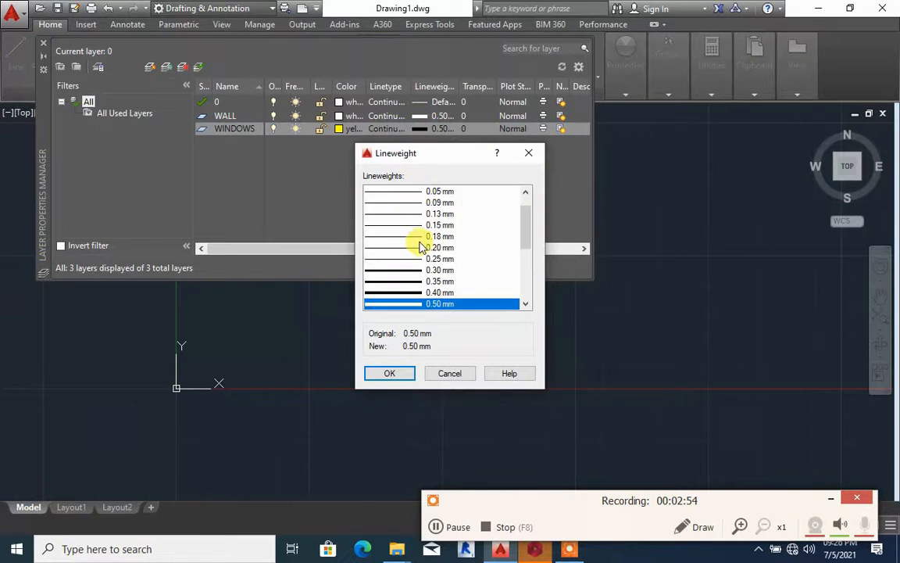
scroll(421, 243, "up", 1)
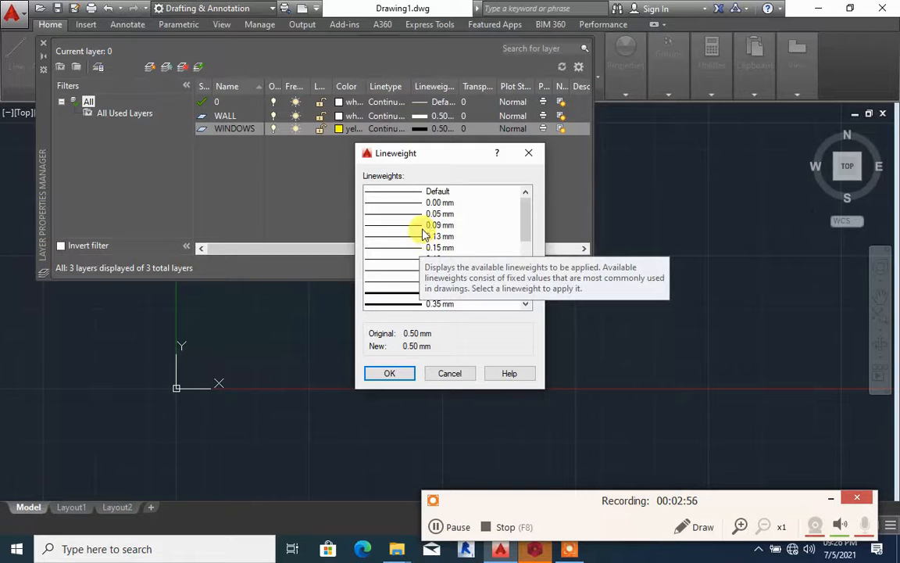
scroll(423, 236, "down", 1)
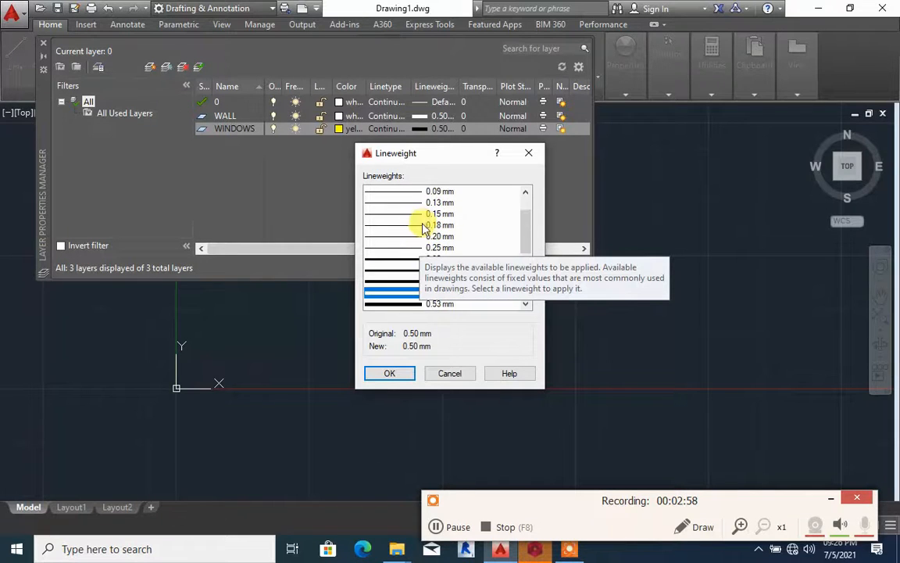
left_click(408, 248)
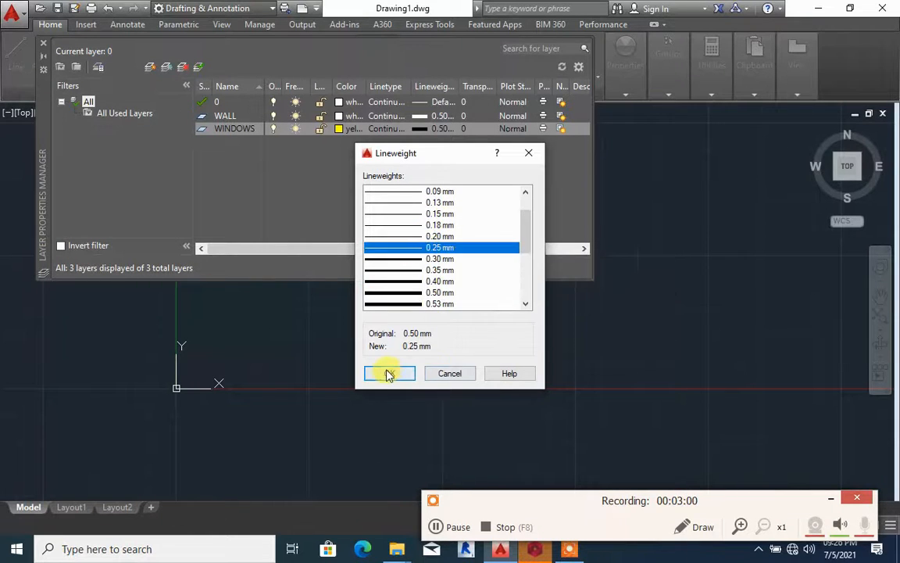
left_click(390, 372)
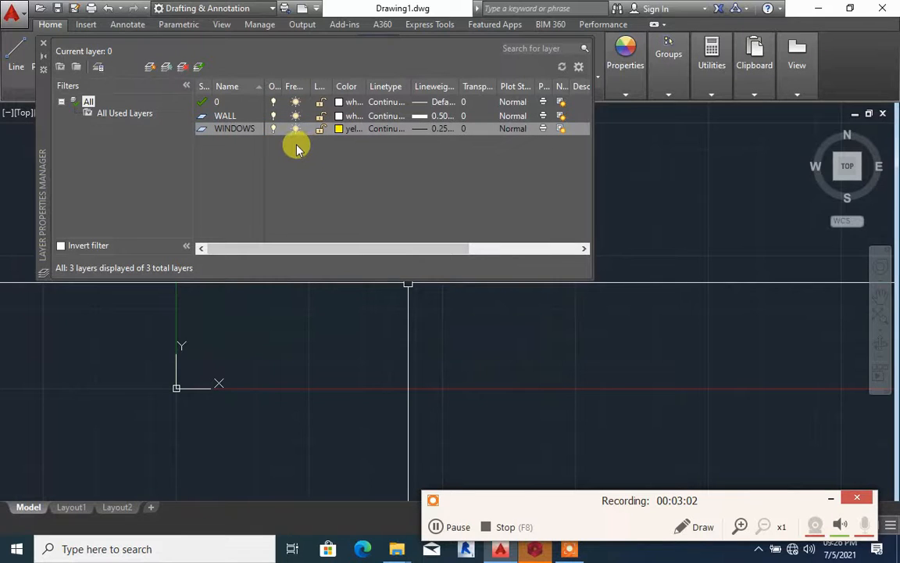
Make WINDOWS the current layer and create a new layer named DOOES from it
double_click(238, 128)
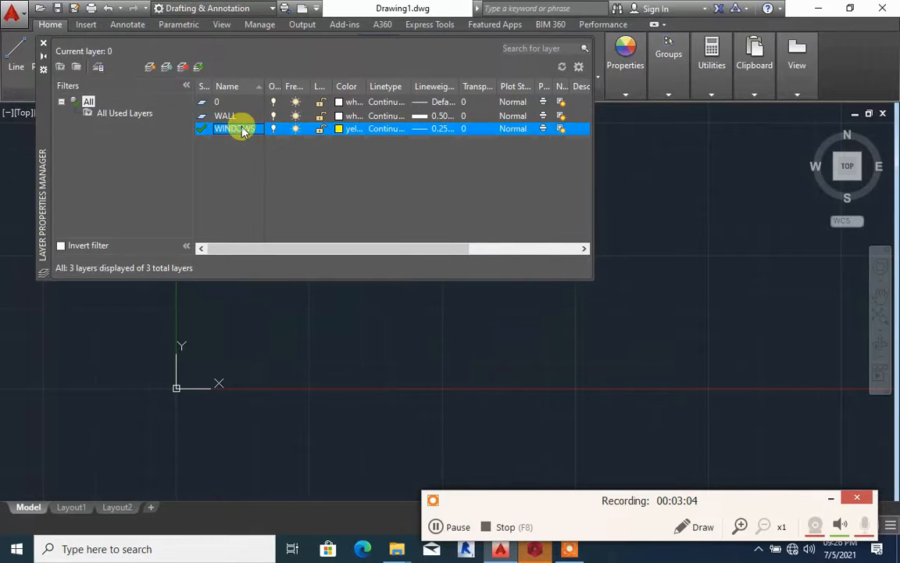
key("alt+n")
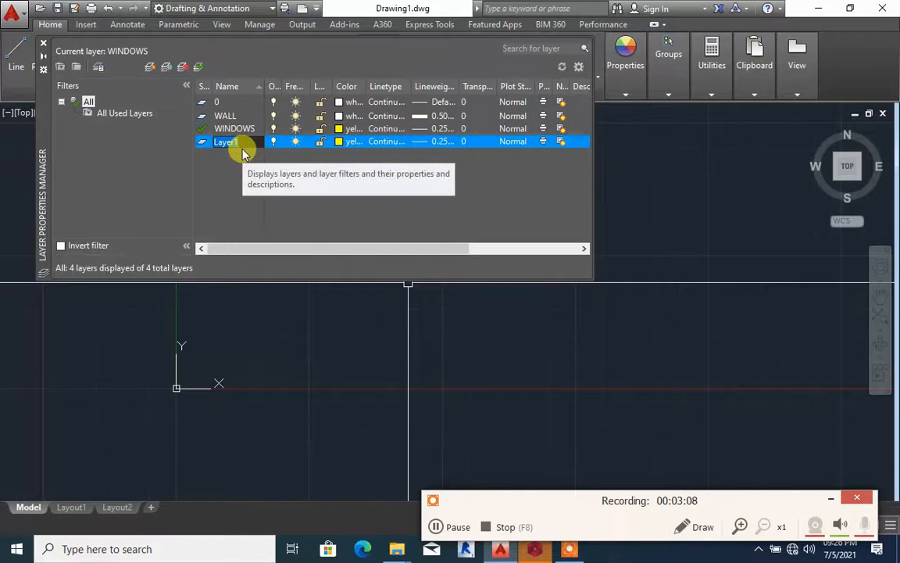
type("D")
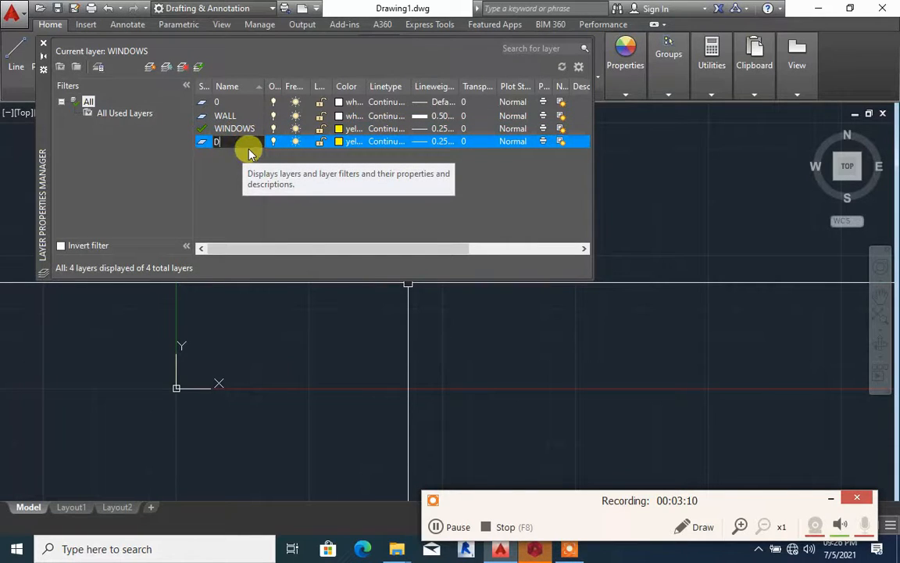
type("ORS")
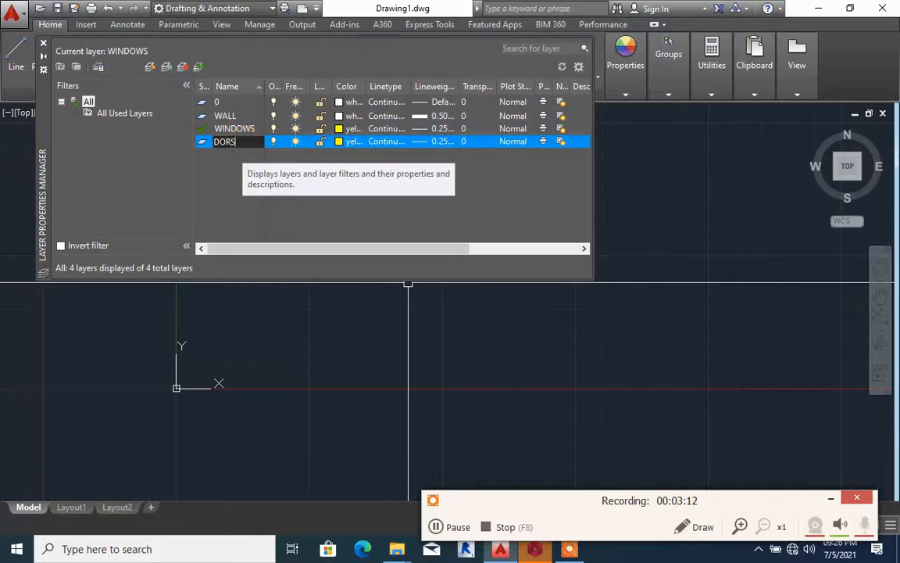
left_click(250, 154)
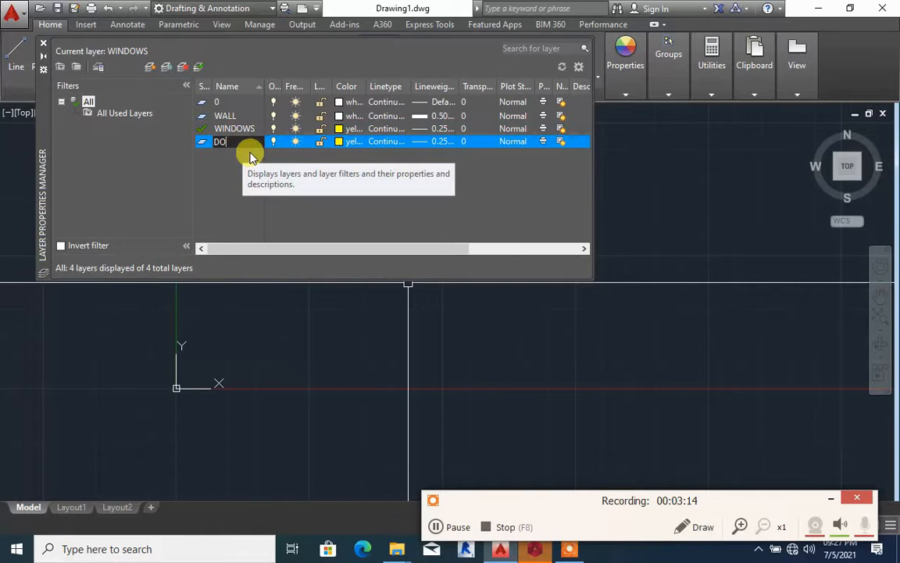
type("OES")
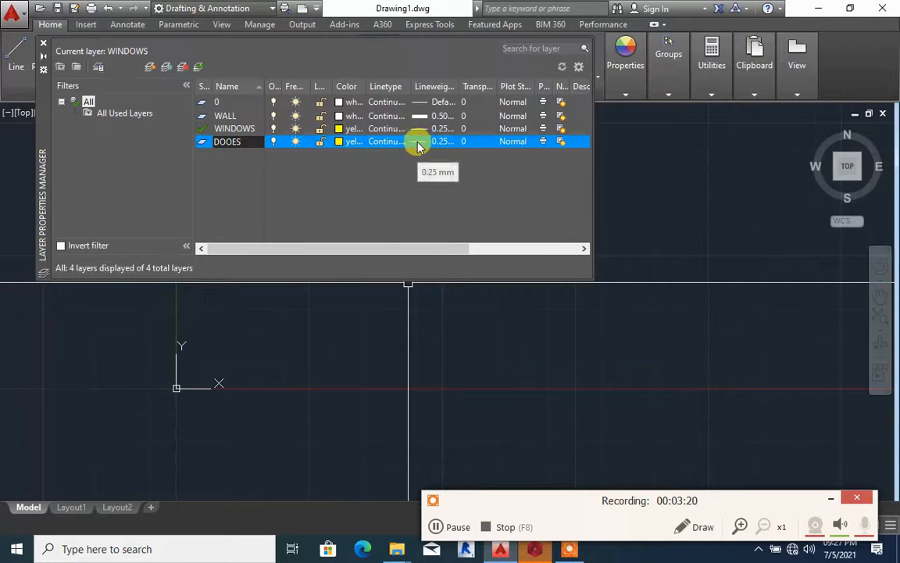
Set the DOOES layer's colour to green and accept 0.25 mm as its lineweight
left_click(339, 141)
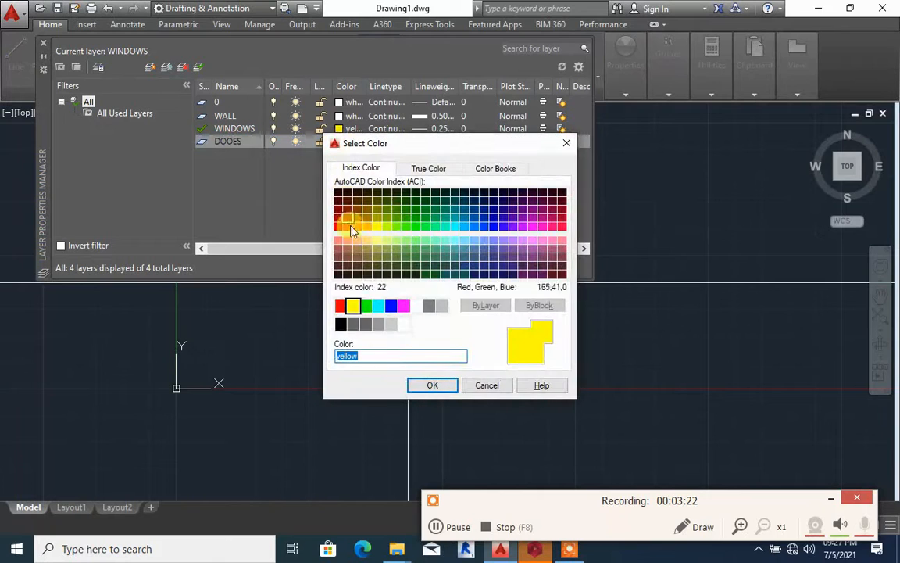
left_click(367, 305)
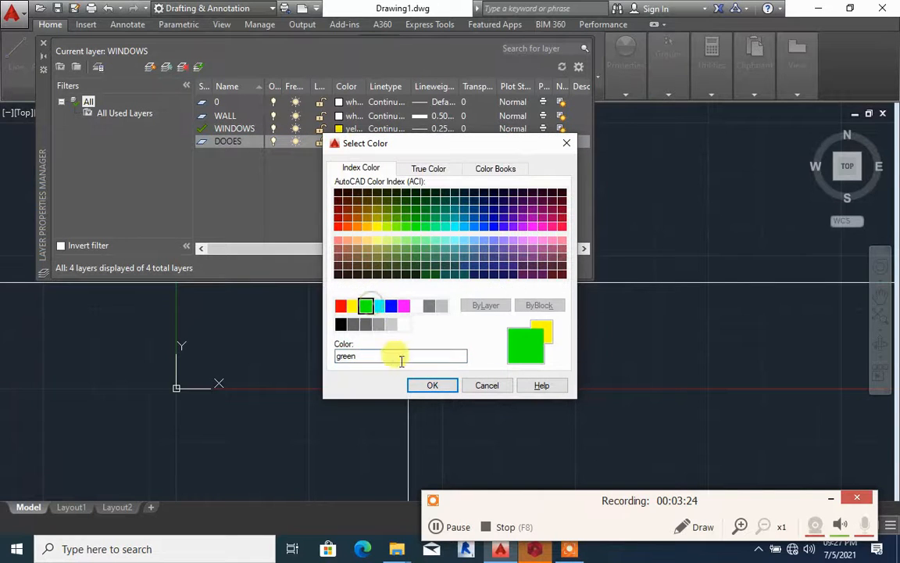
left_click(425, 385)
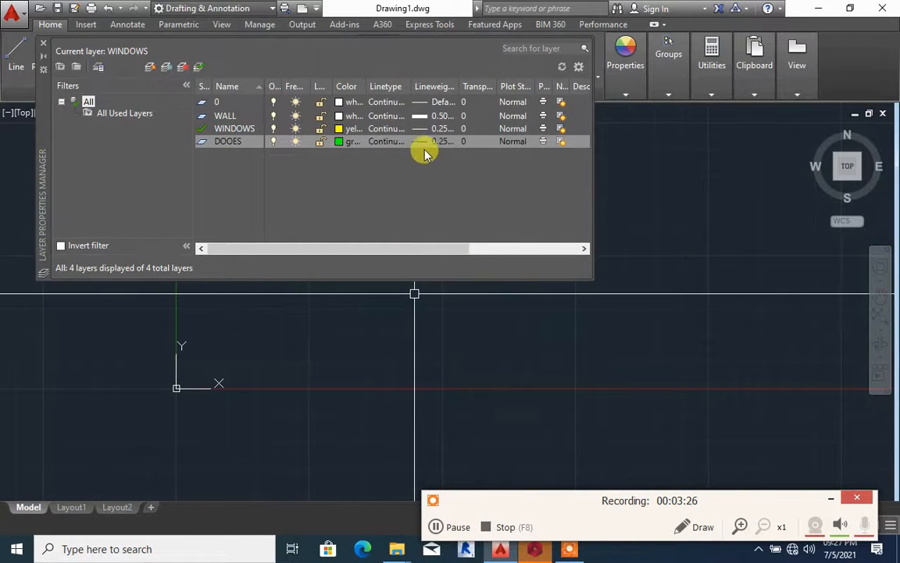
left_click(421, 142)
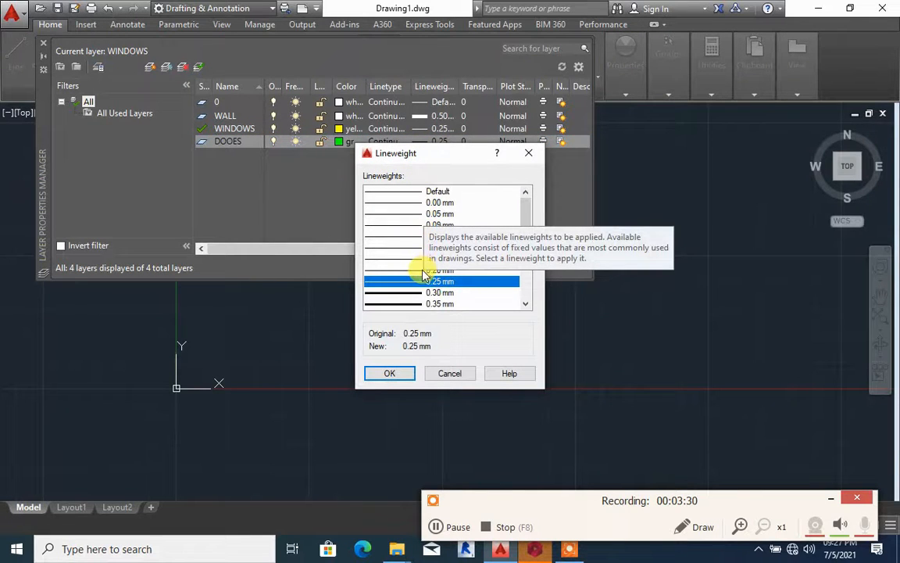
scroll(419, 273, "down", 3)
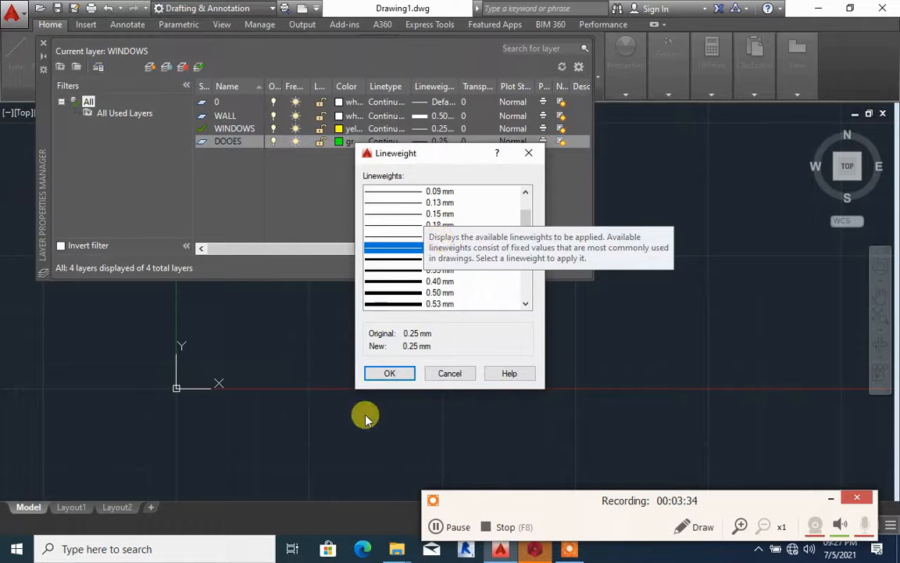
left_click(389, 374)
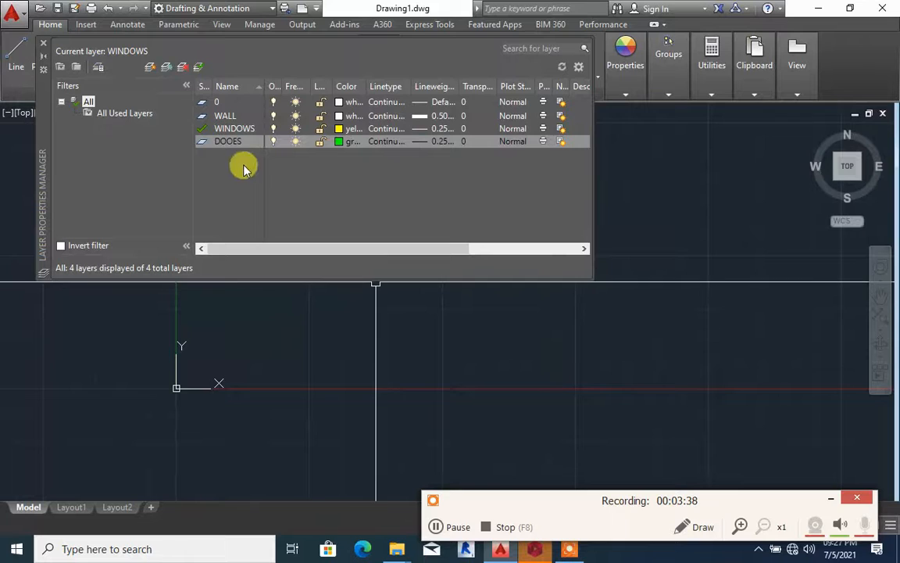
Select the DOOES layer, then close and reopen the Layer Properties Manager
double_click(232, 143)
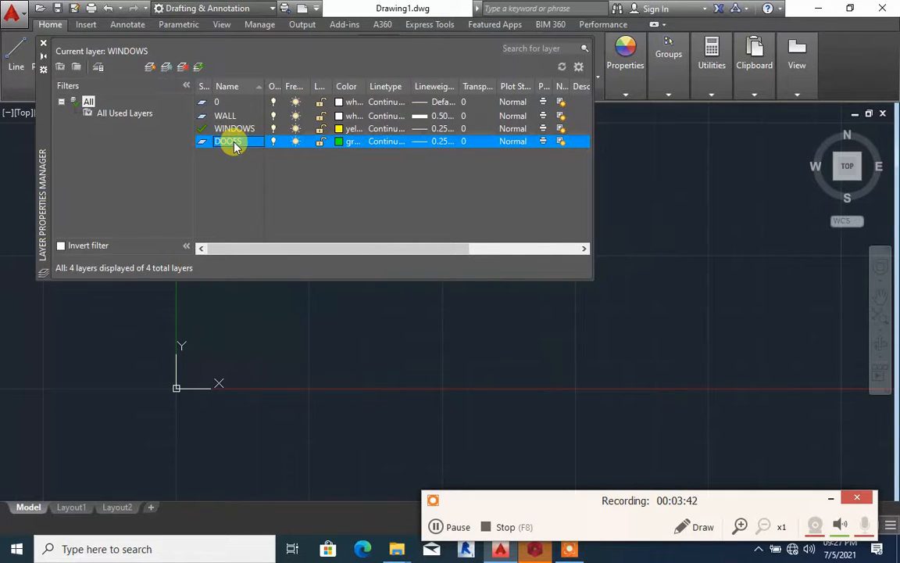
left_click(237, 145)
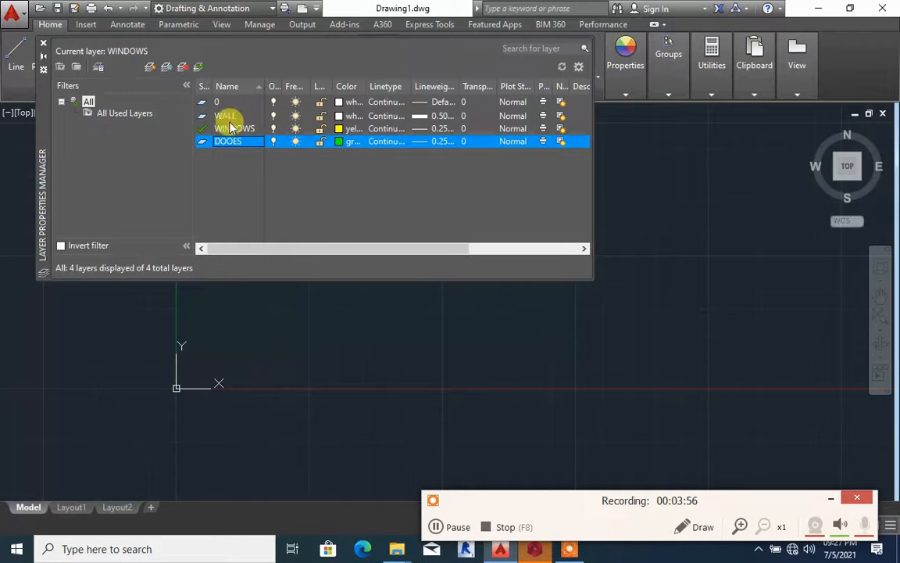
left_click(44, 49)
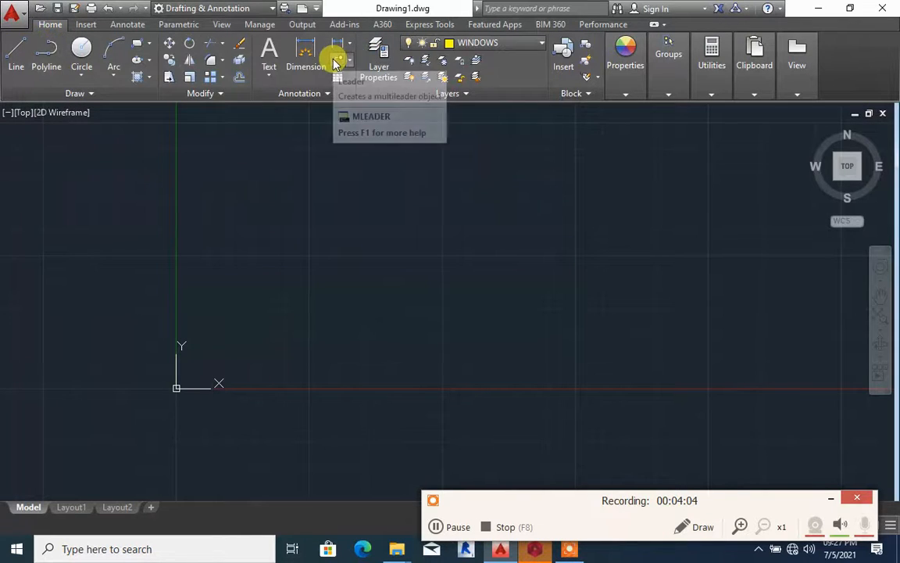
left_click(366, 72)
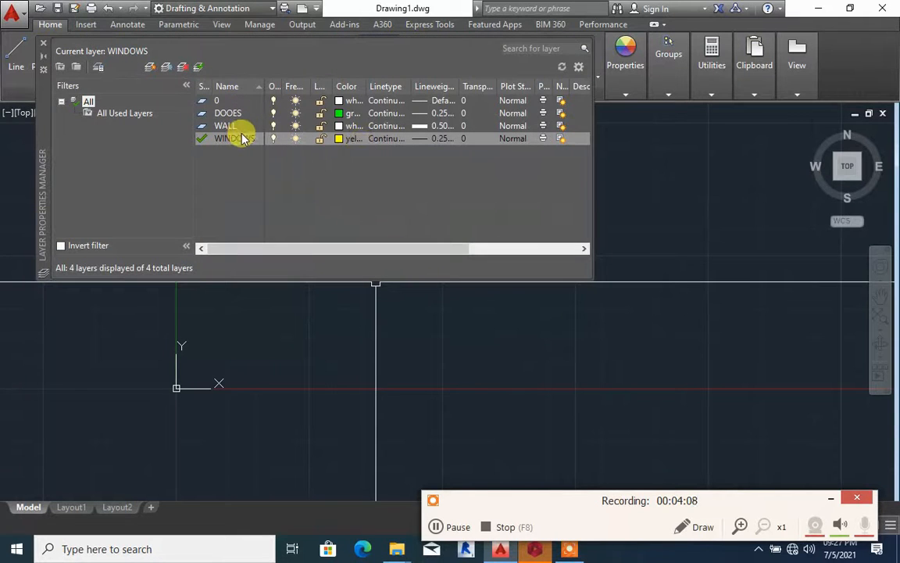
Create a new layer from WINDOWS with a name starting with HIDDEN W and set its colour to white
left_click(243, 139)
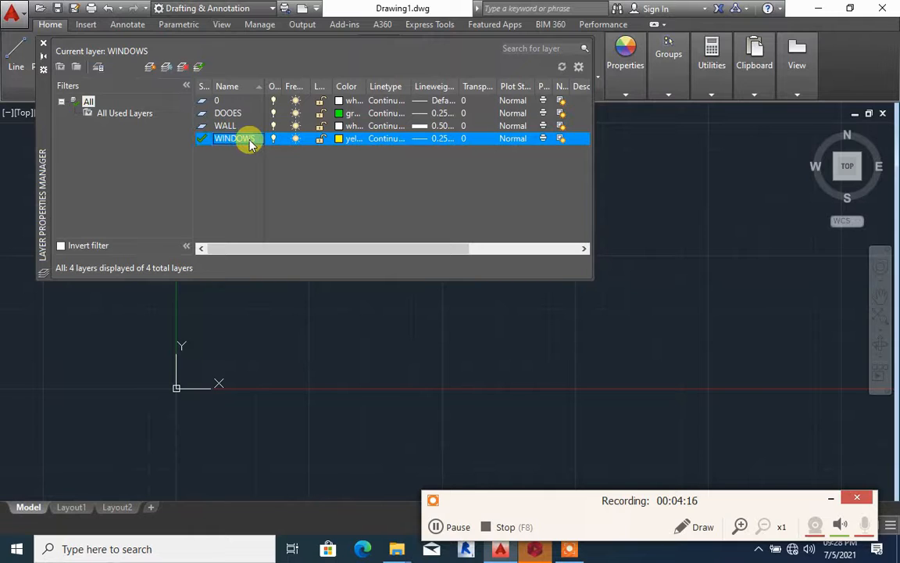
key("alt+n")
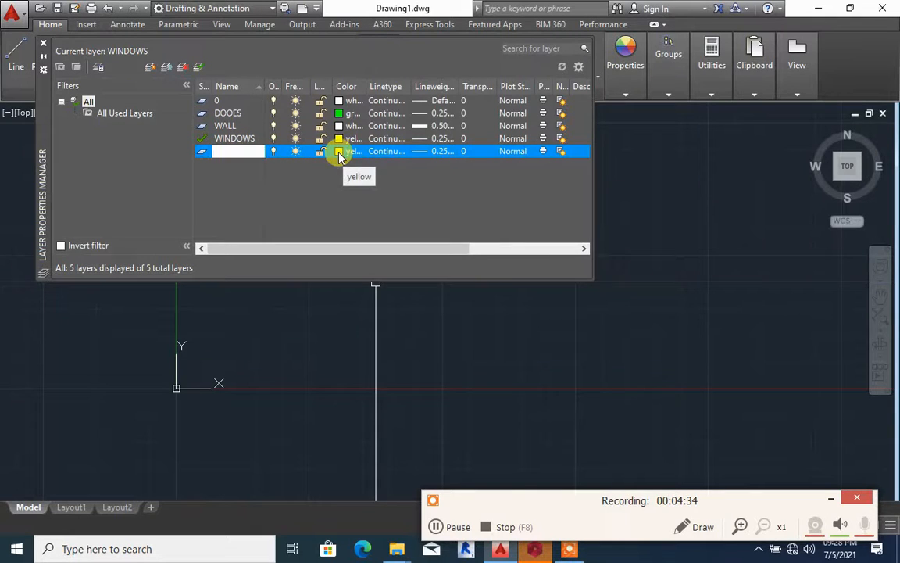
left_click(344, 154)
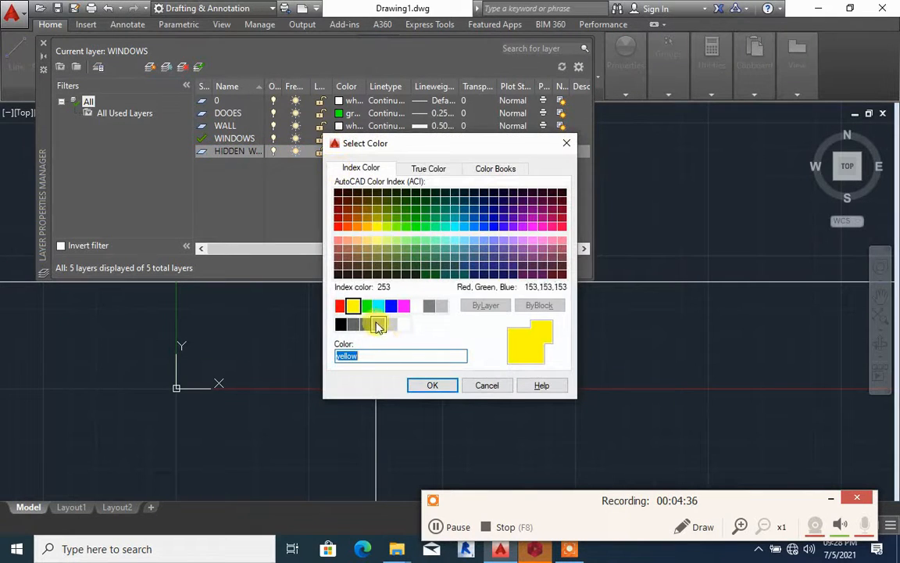
left_click(416, 311)
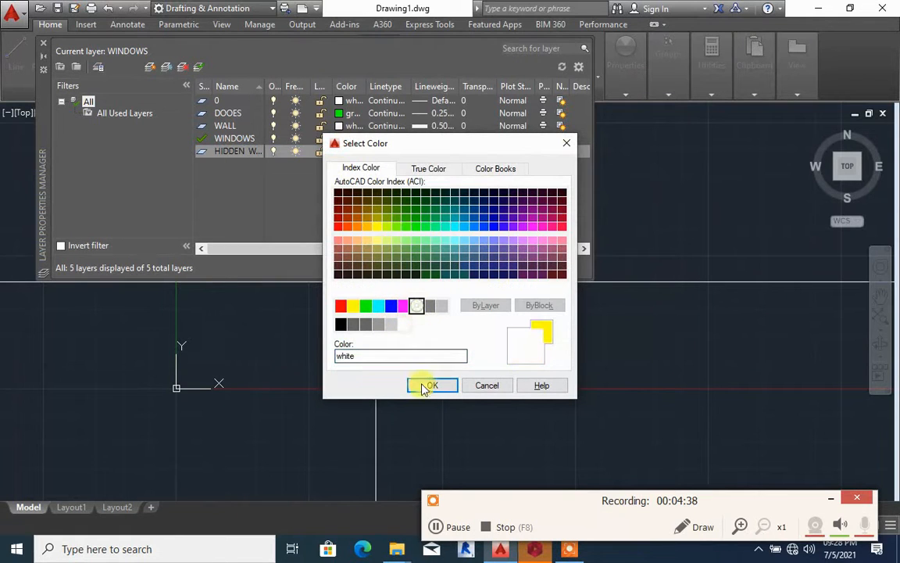
left_click(428, 385)
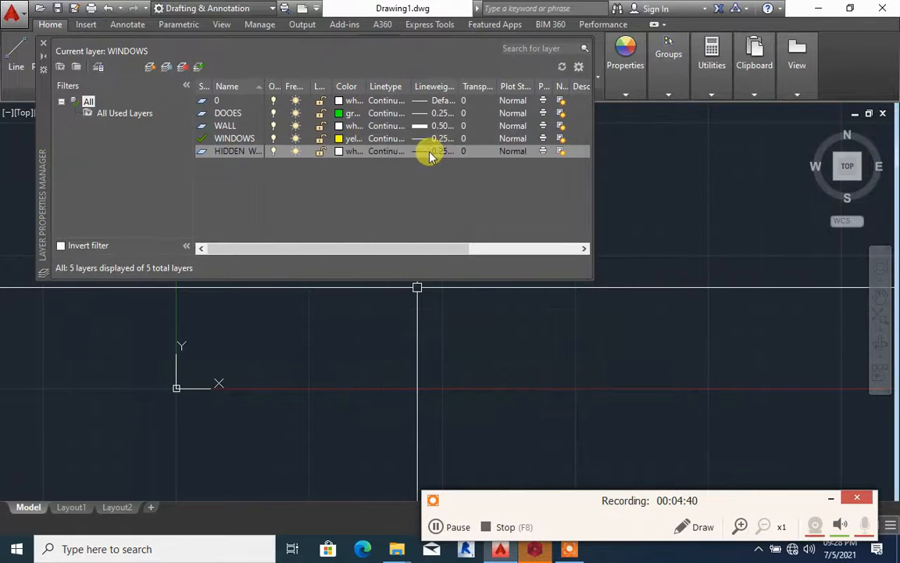
Set the HIDDEN WALL layer's lineweight to 0.40 mm
left_click(426, 152)
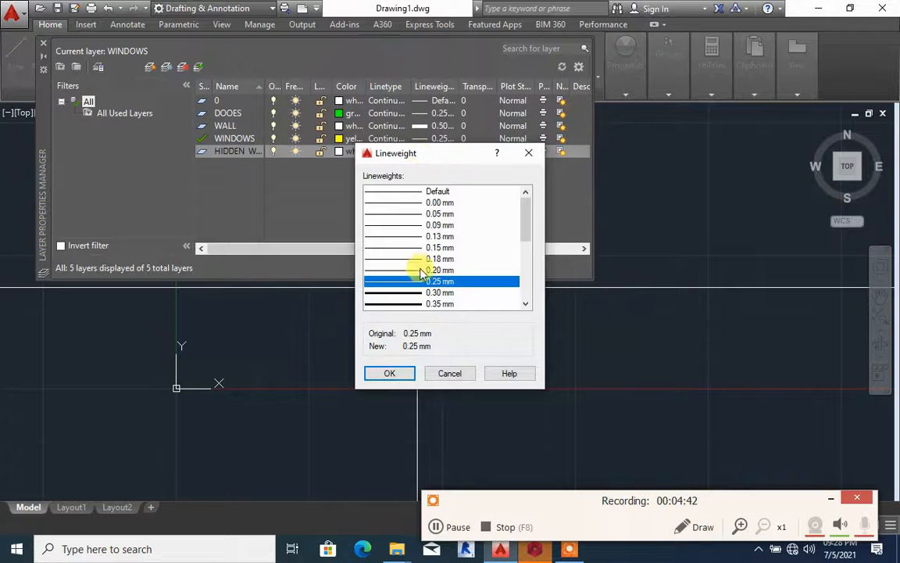
scroll(422, 291, "down", 1)
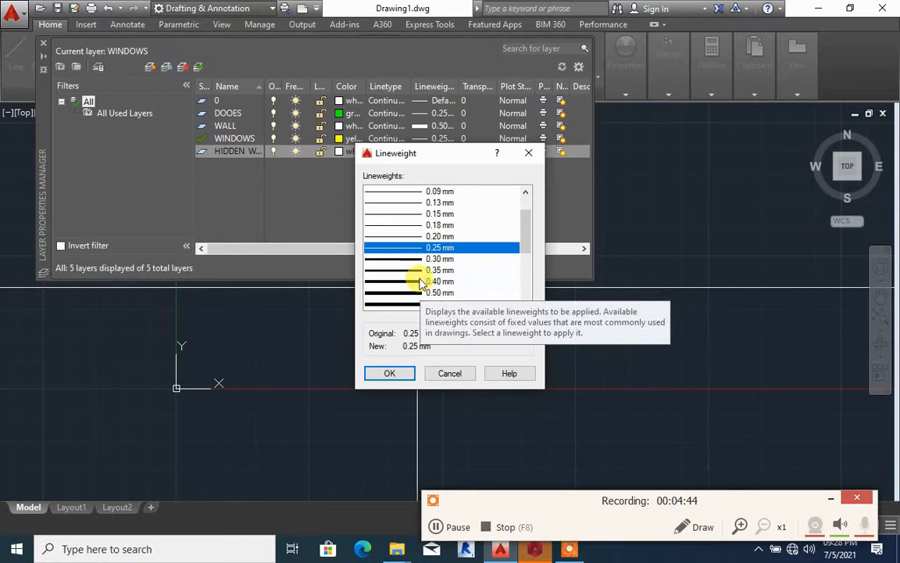
left_click(418, 282)
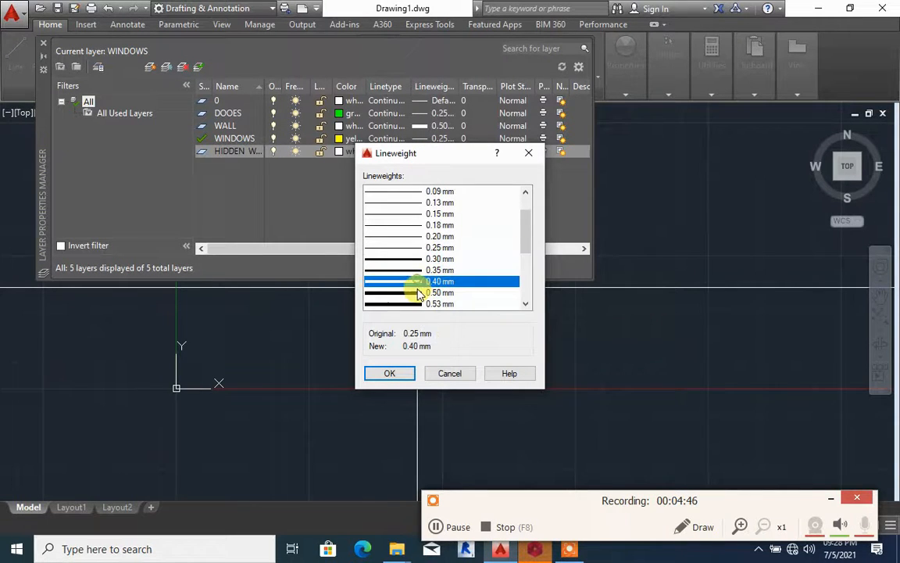
left_click(400, 371)
Load the HIDDEN linetype from acad.lin, assign it to the HIDDEN WALL layer, and close the Layer Properties Manager
left_click(387, 151)
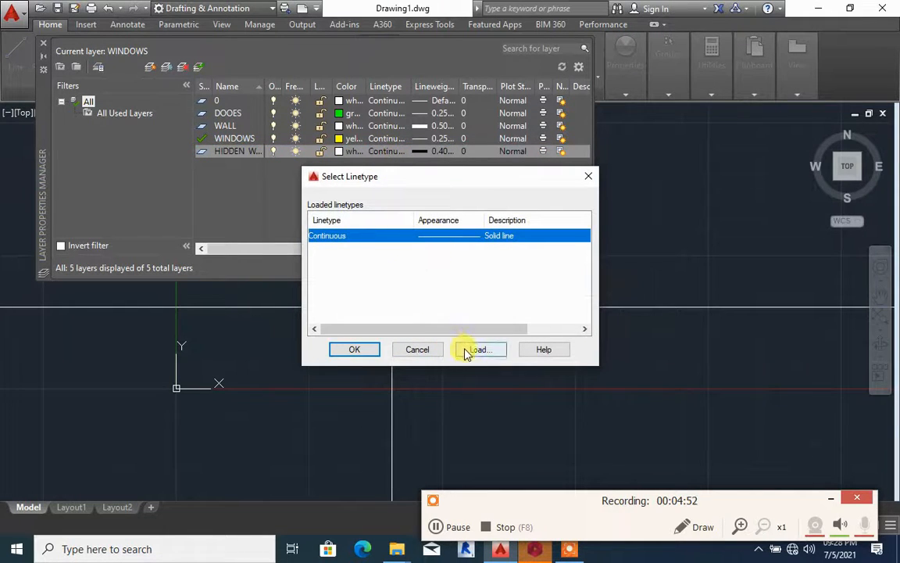
left_click(469, 349)
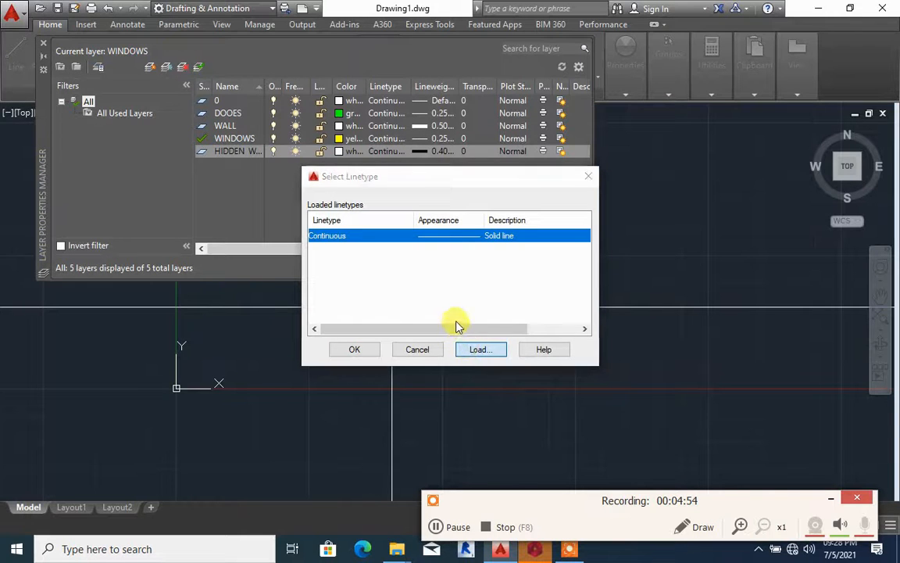
scroll(444, 311, "down", 4)
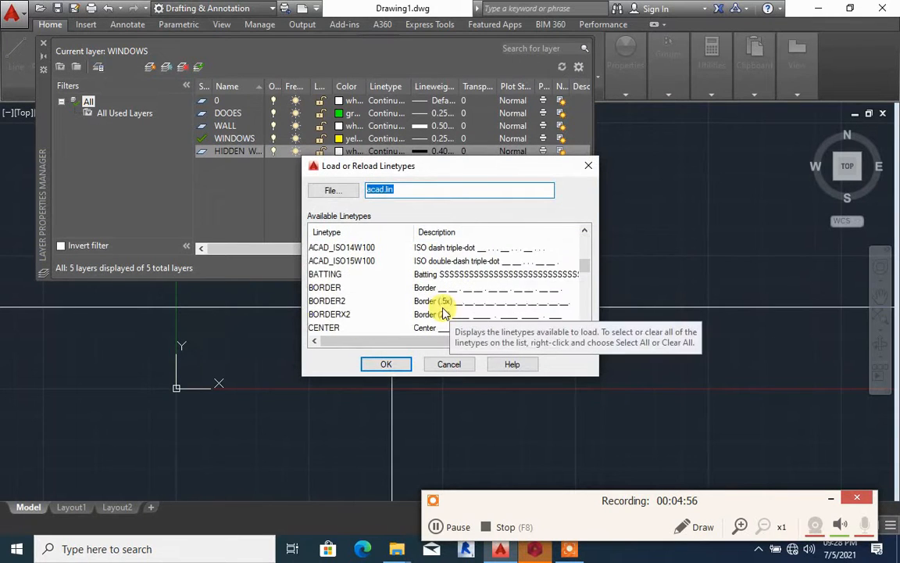
scroll(443, 312, "down", 8)
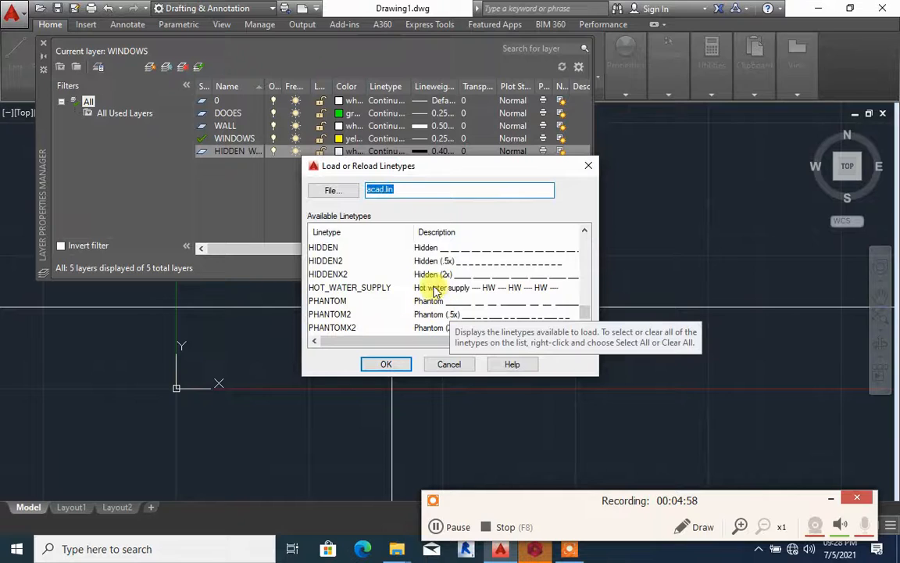
left_click(443, 249)
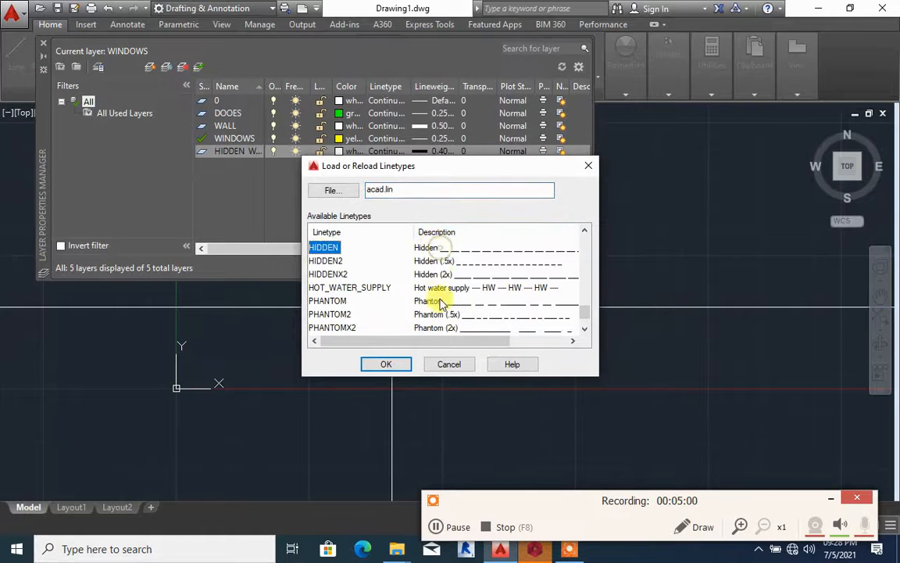
left_click(401, 364)
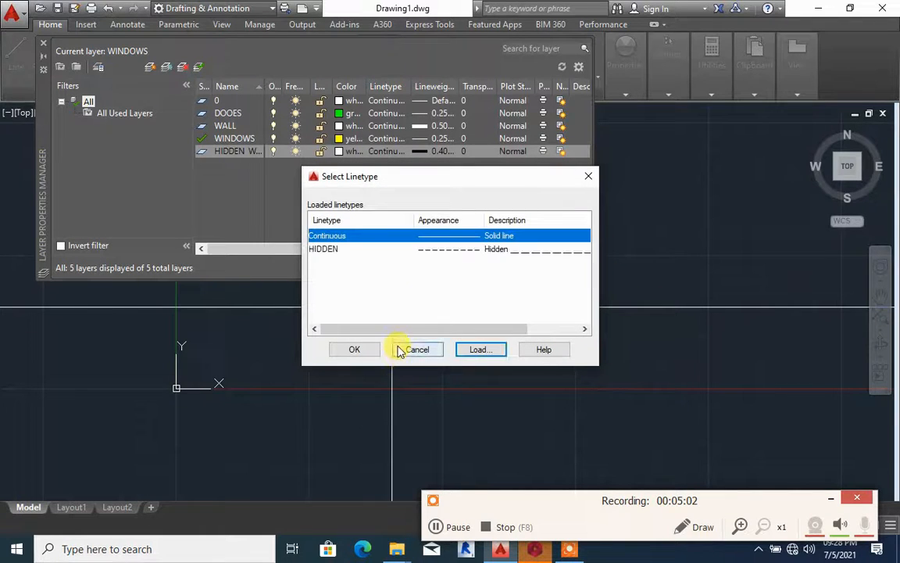
left_click(436, 250)
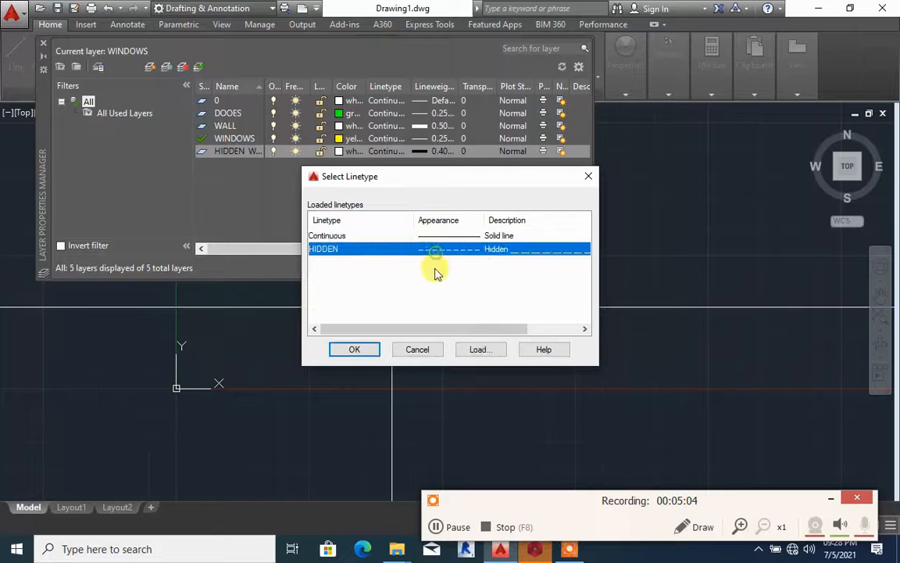
left_click(356, 350)
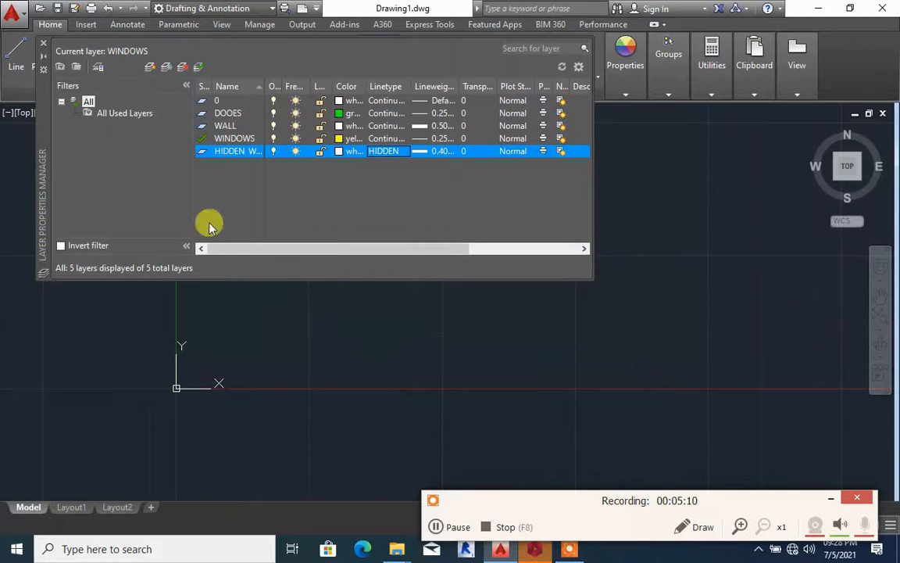
left_click(43, 45)
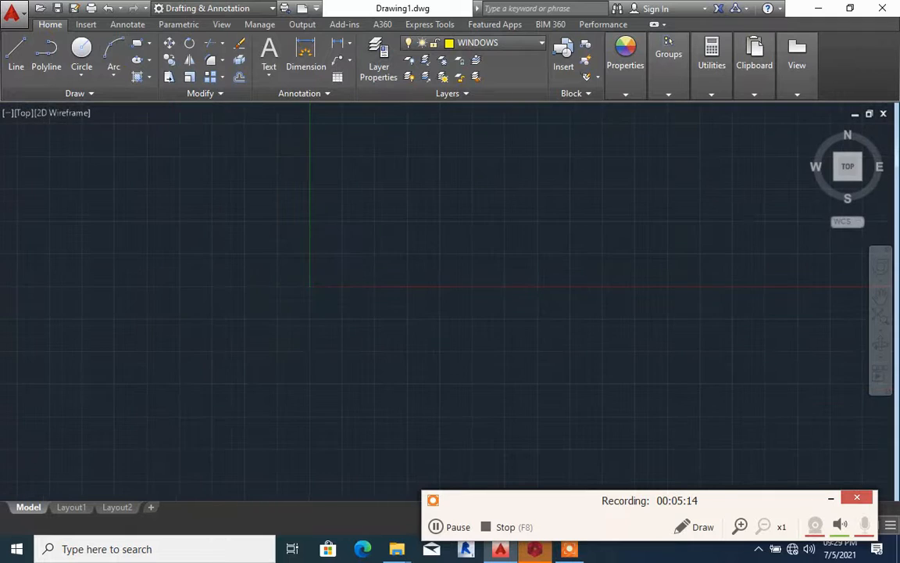
scroll(404, 240, "up", 5)
scroll(281, 293, "down", 5)
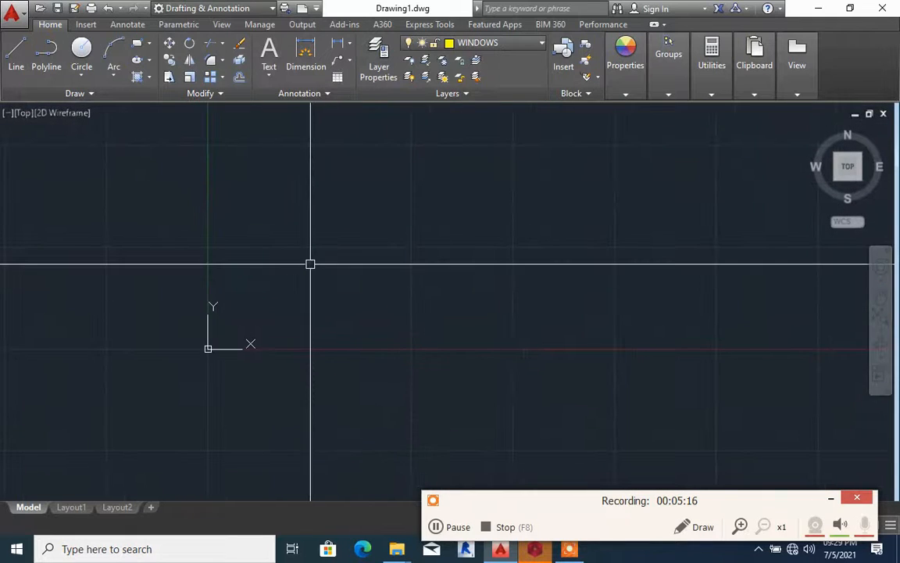
scroll(305, 264, "up", 4)
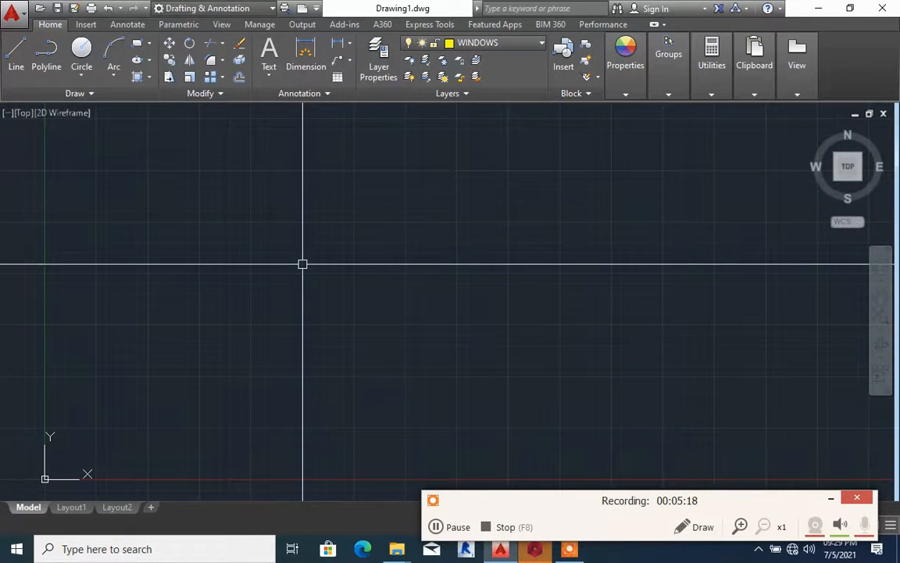
left_click(15, 47)
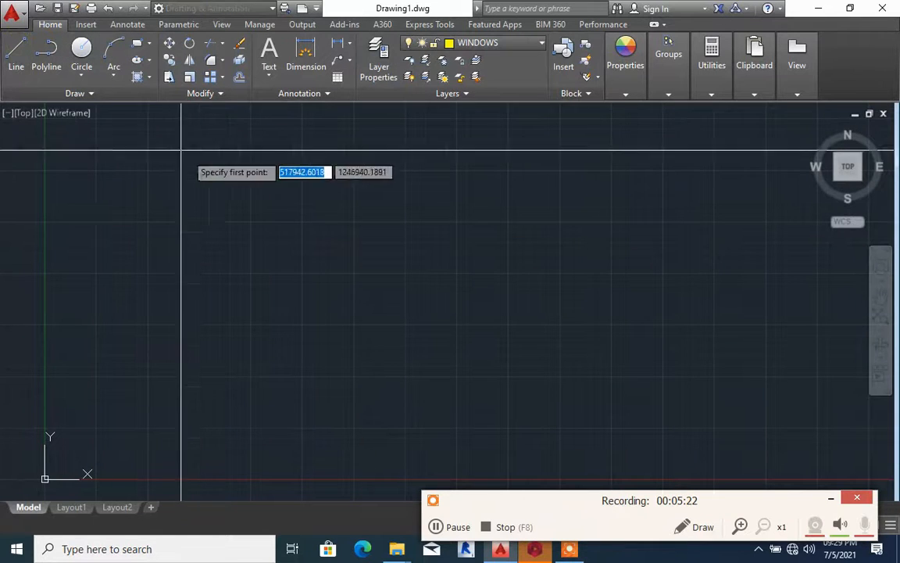
scroll(306, 233, "down", 4)
scroll(306, 234, "down", 4)
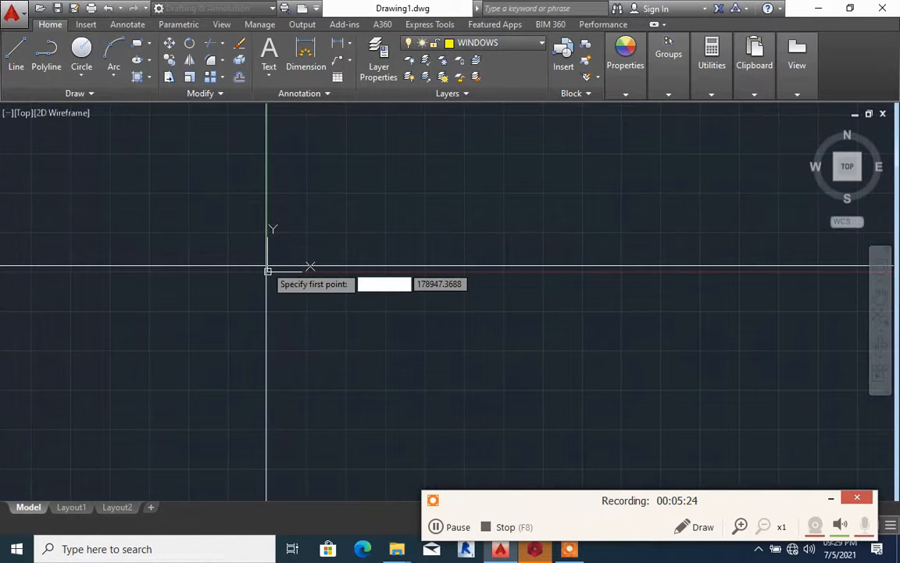
scroll(145, 160, "up", 3)
key("Escape")
left_click(15, 57)
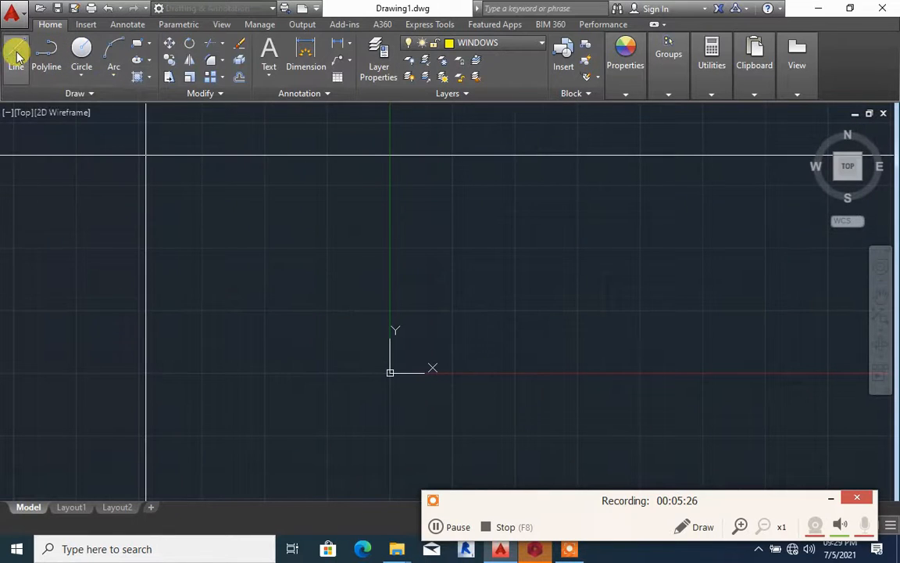
left_click(413, 326)
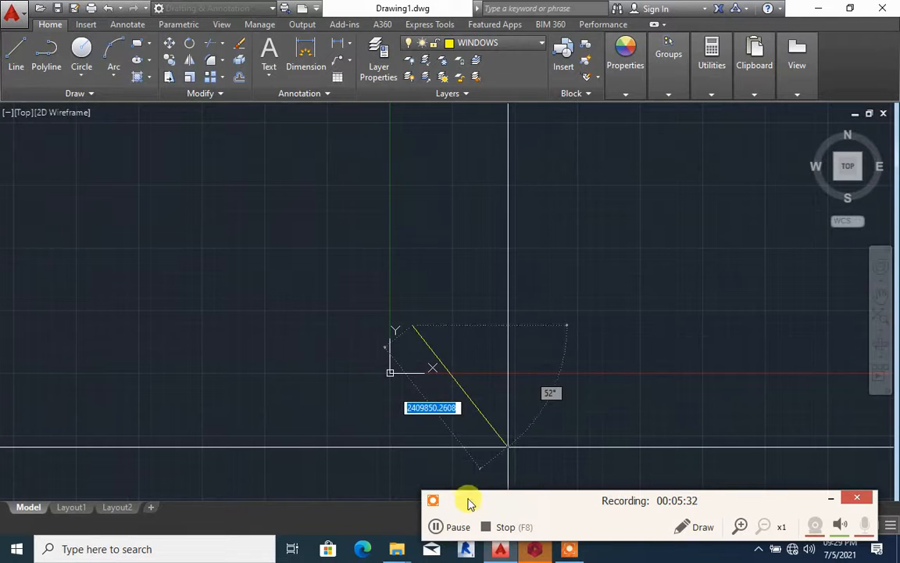
key("Escape")
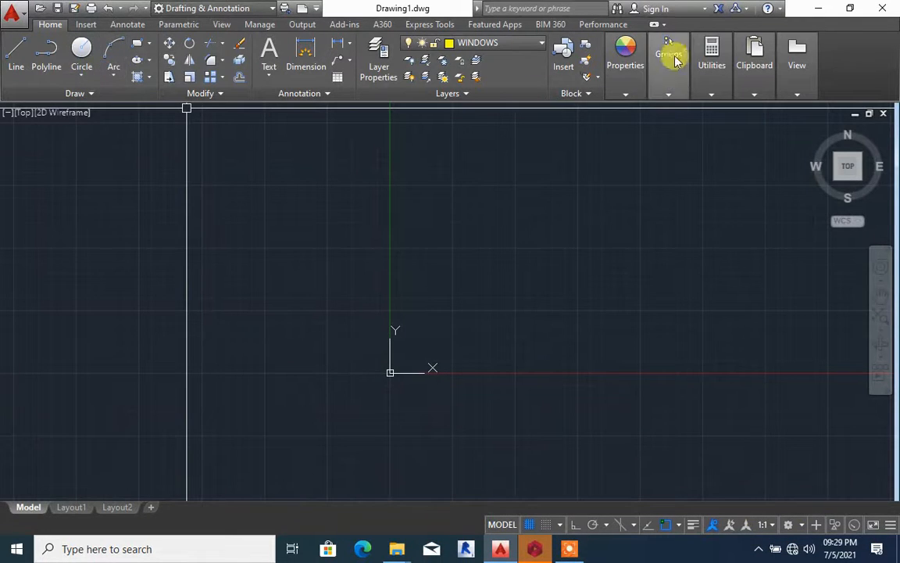
On the WALL layer with Ortho mode on, draw a three-sided outline open towards the Y axis, about 1,200,000 units wide and 1,300,000 tall
left_click(498, 41)
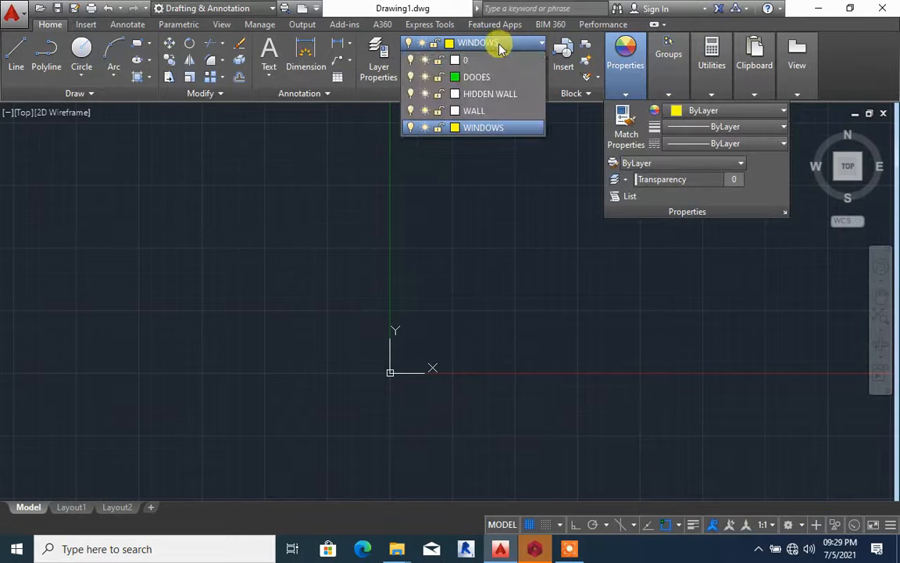
left_click(479, 112)
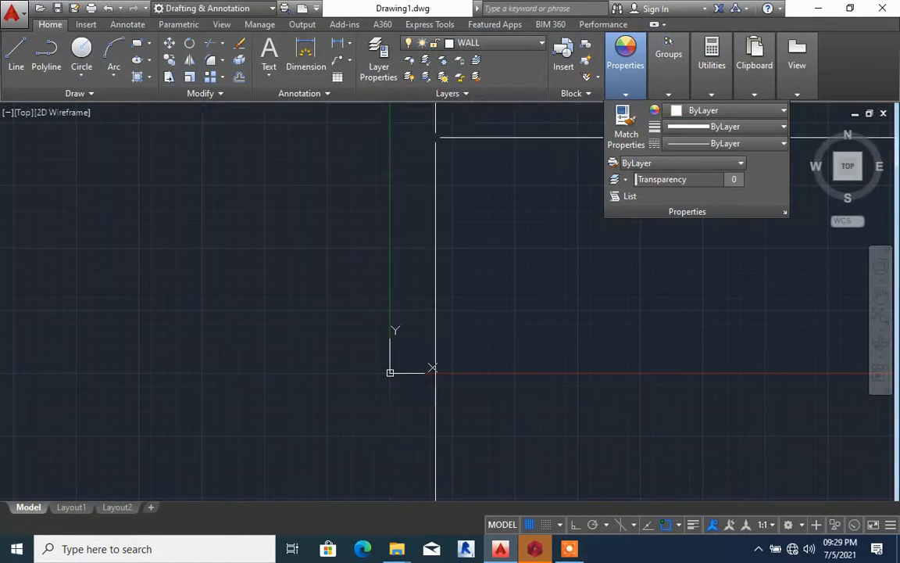
left_click(16, 53)
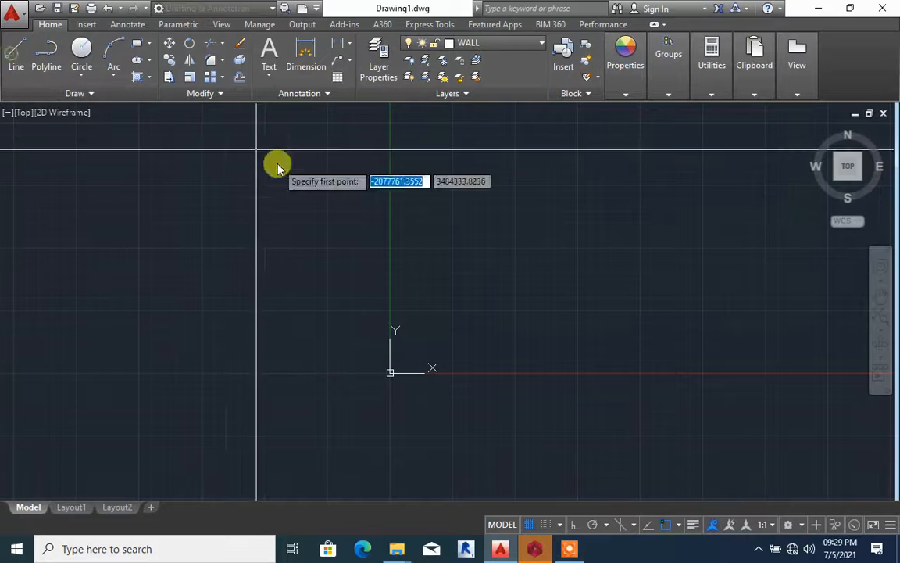
left_click(423, 316)
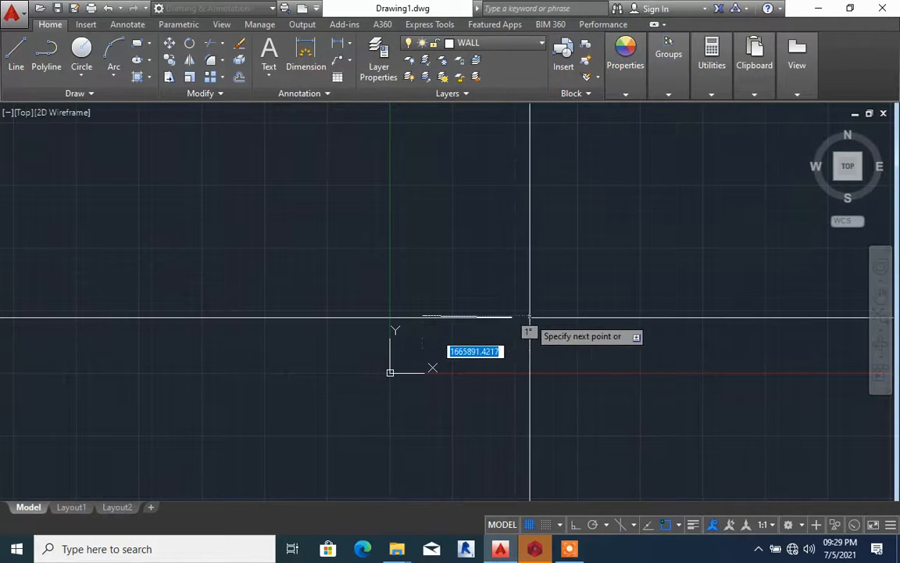
left_click(576, 525)
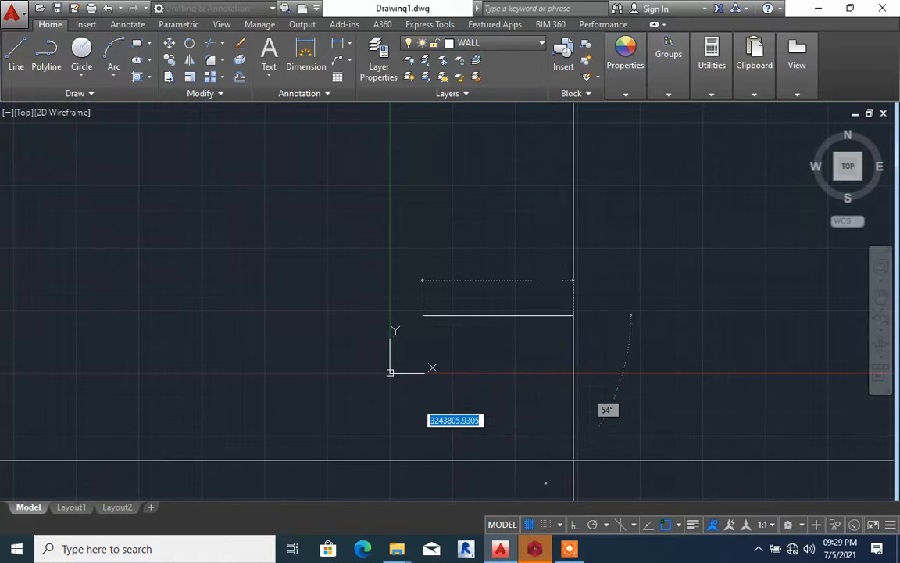
left_click(504, 313)
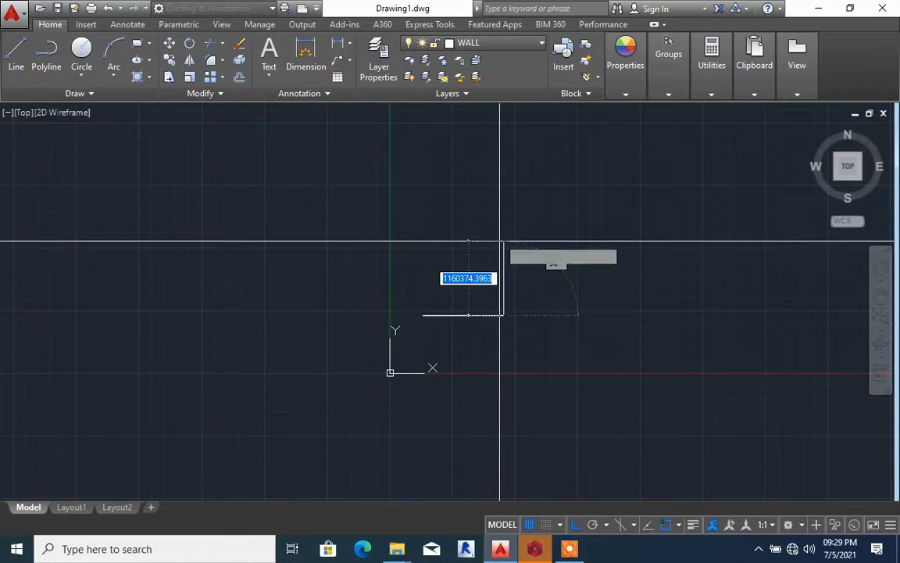
left_click(501, 233)
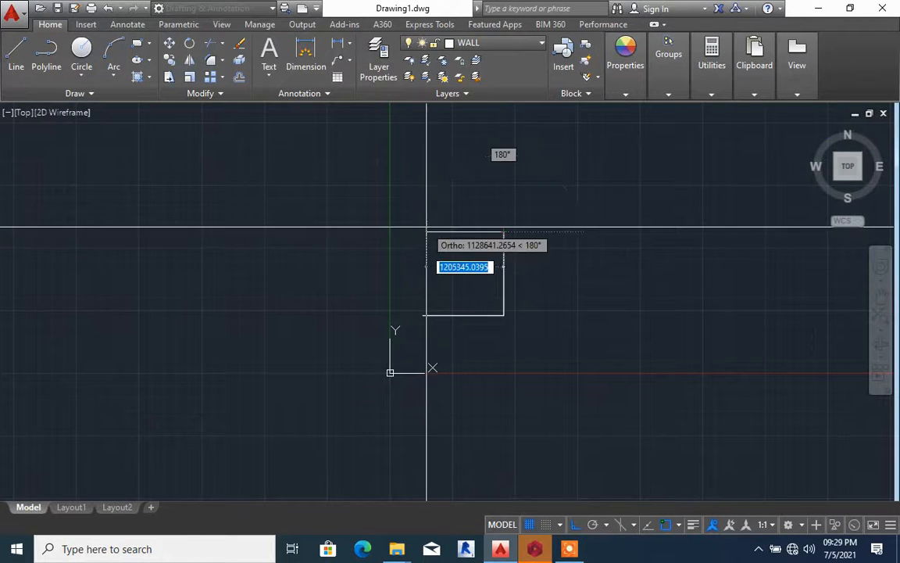
left_click(426, 233)
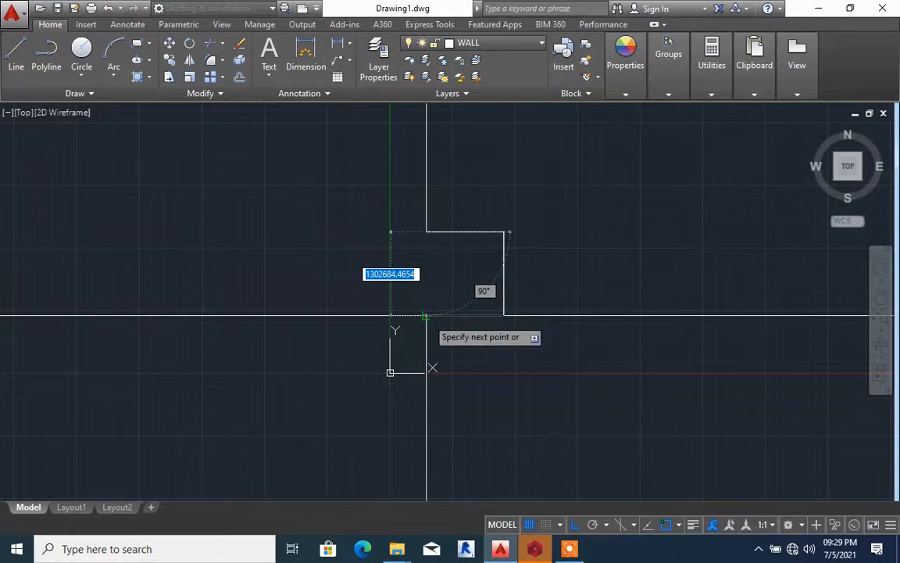
key("Escape")
left_click(426, 315)
key("Escape")
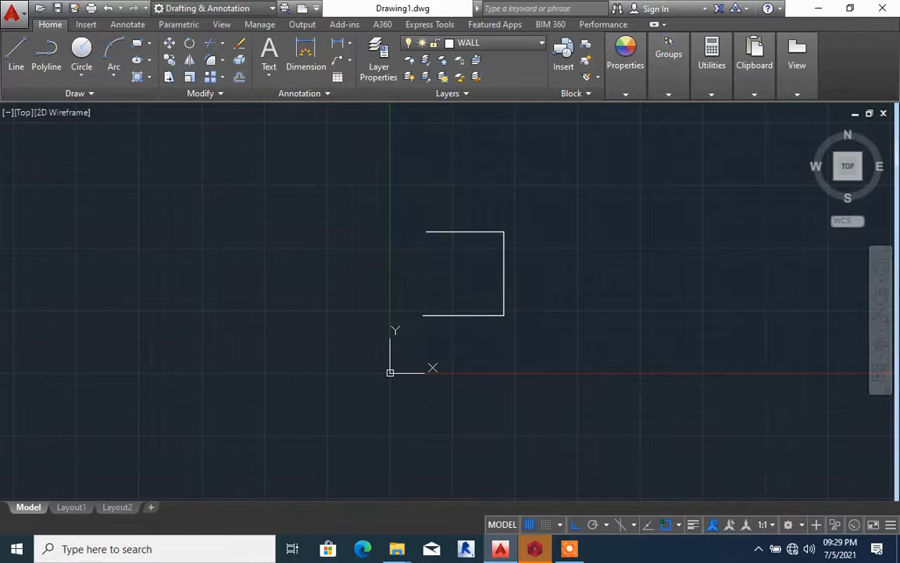
Make DOOES the current layer and draw a short horizontal line across the open side of the wall outline
scroll(542, 277, "up", 6)
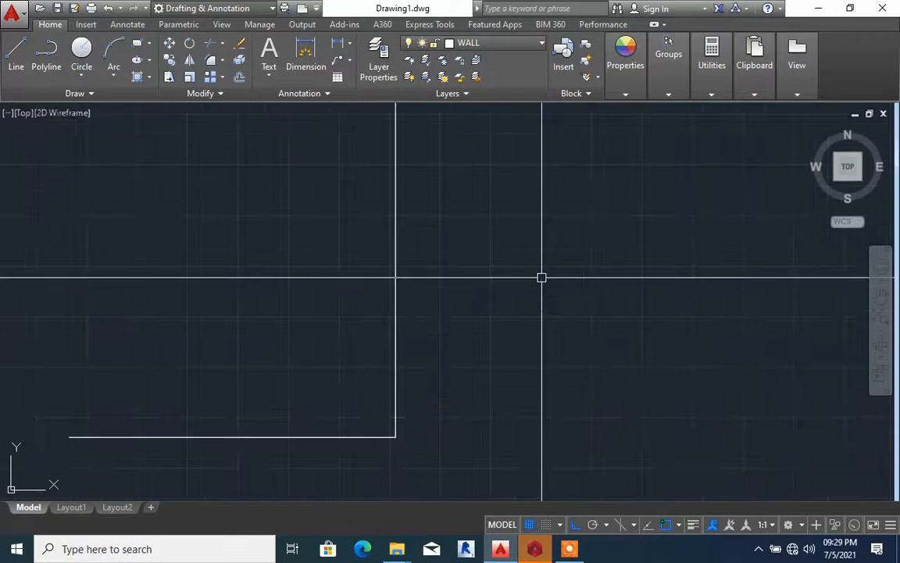
scroll(412, 285, "down", 4)
scroll(412, 285, "up", 6)
mouse_move(411, 285)
middle_mouse_down()
mouse_move(412, 312)
mouse_move(329, 298)
middle_mouse_up()
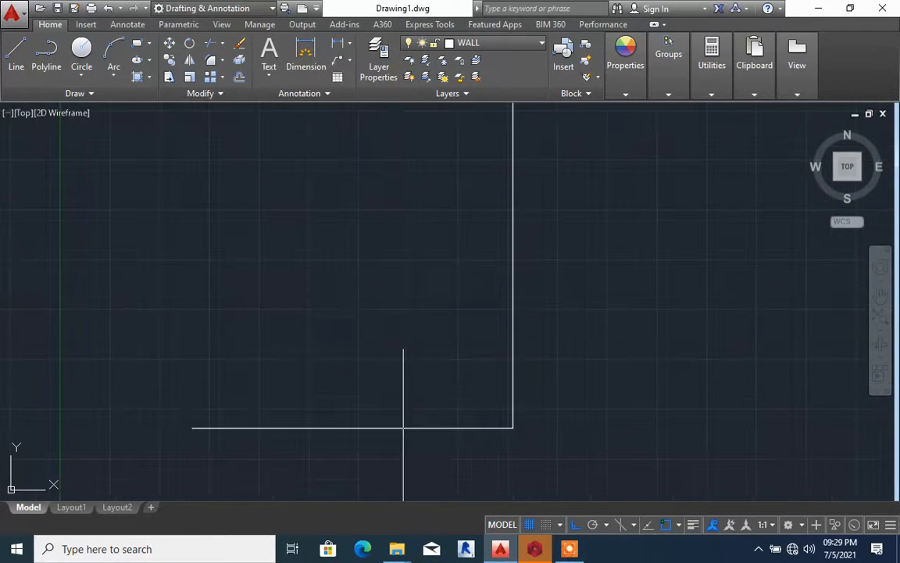
left_click(515, 50)
left_click(454, 74)
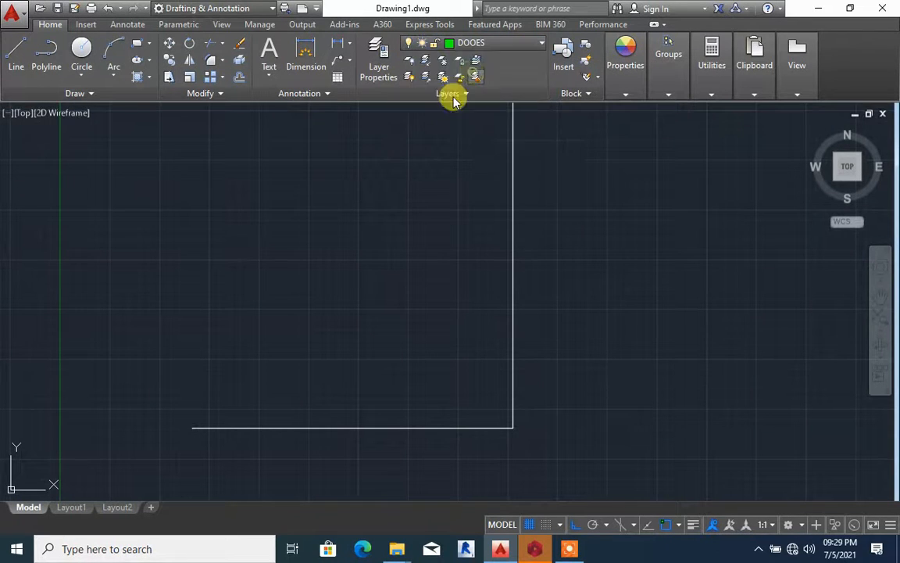
left_click(19, 56)
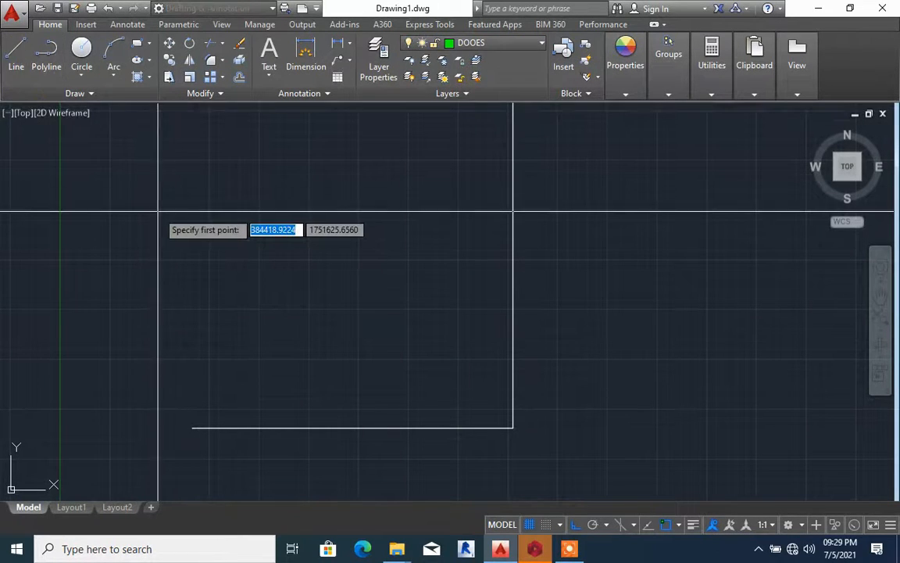
left_click(158, 211)
left_click(316, 211)
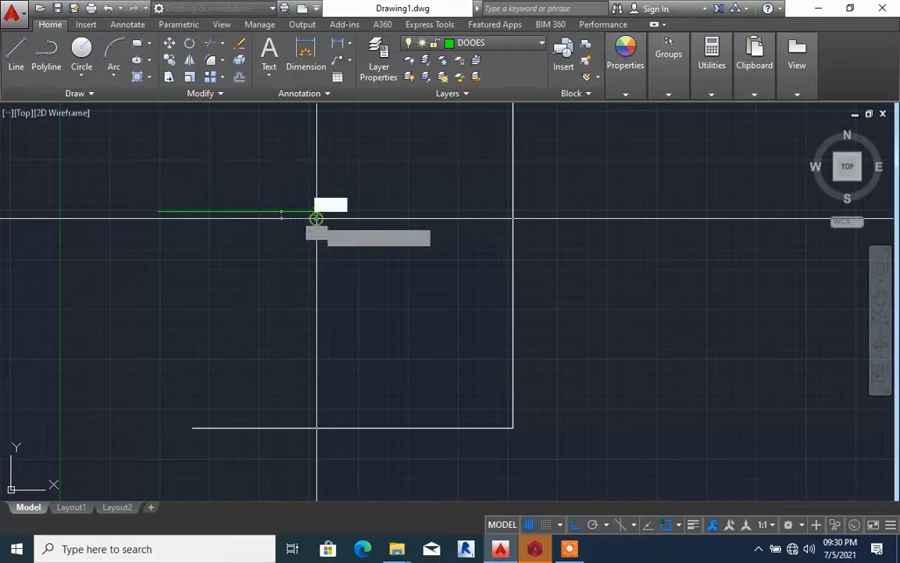
key("Escape")
scroll(579, 255, "down", 4)
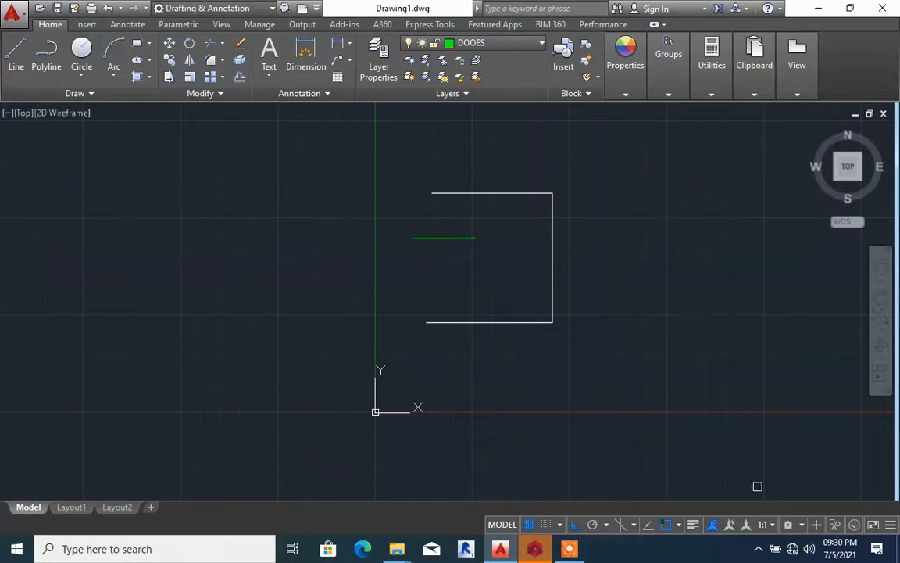
Turn on the display of lineweights in the drawing
left_click(889, 525)
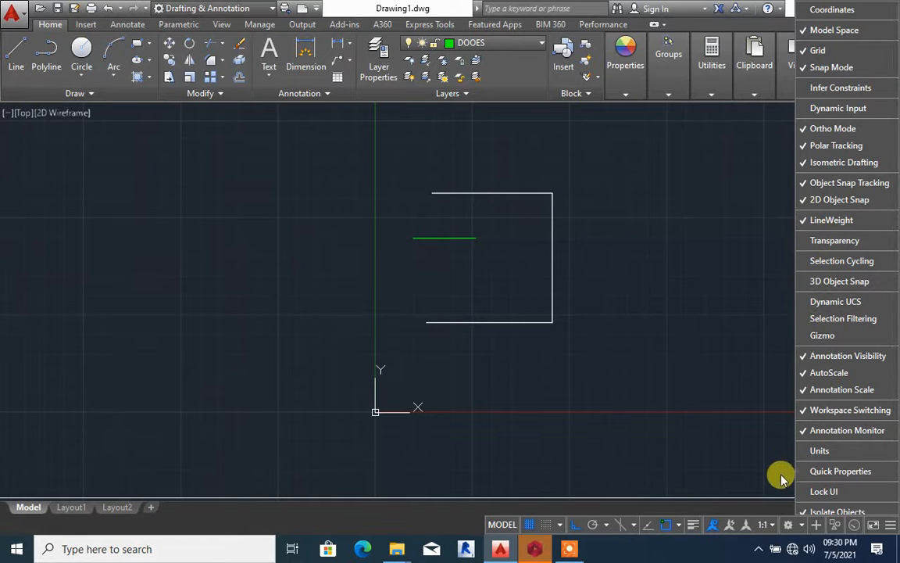
left_click(726, 490)
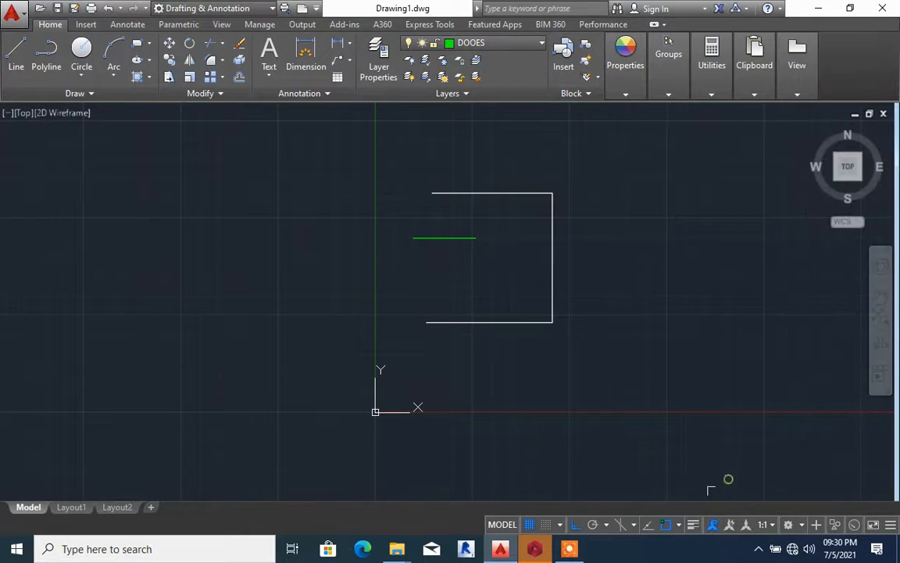
left_click(691, 527)
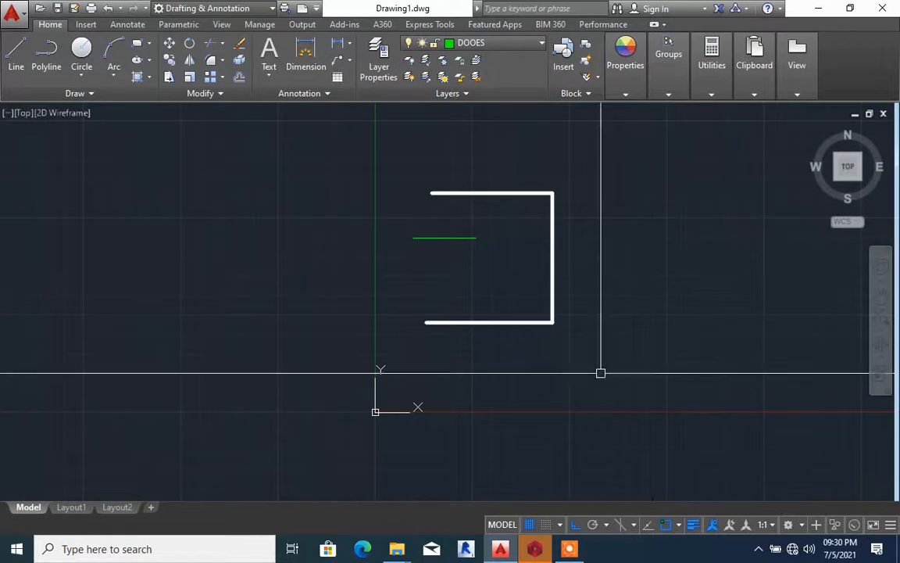
Examine the displayed lineweights of the wall outline and the green door line
scroll(466, 196, "up", 5)
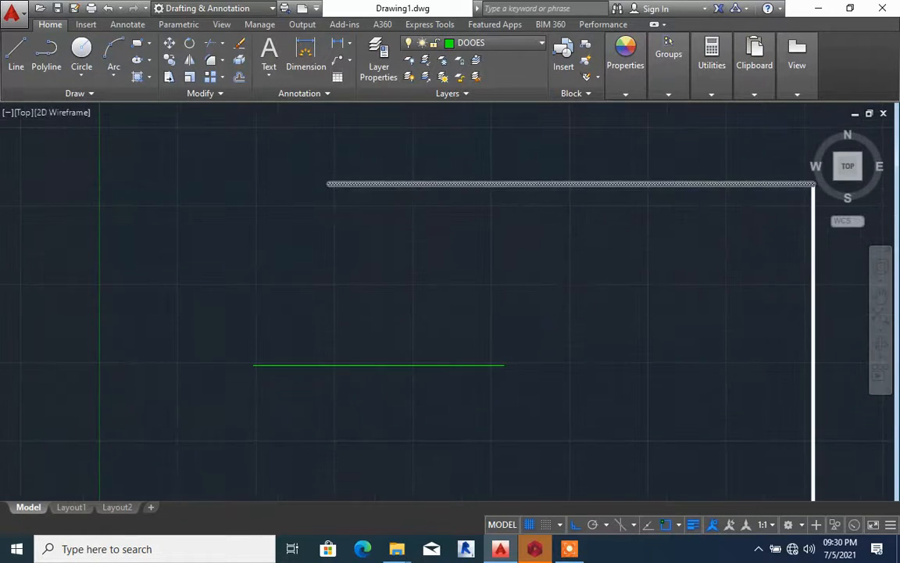
scroll(492, 198, "down", 5)
scroll(532, 299, "up", 3)
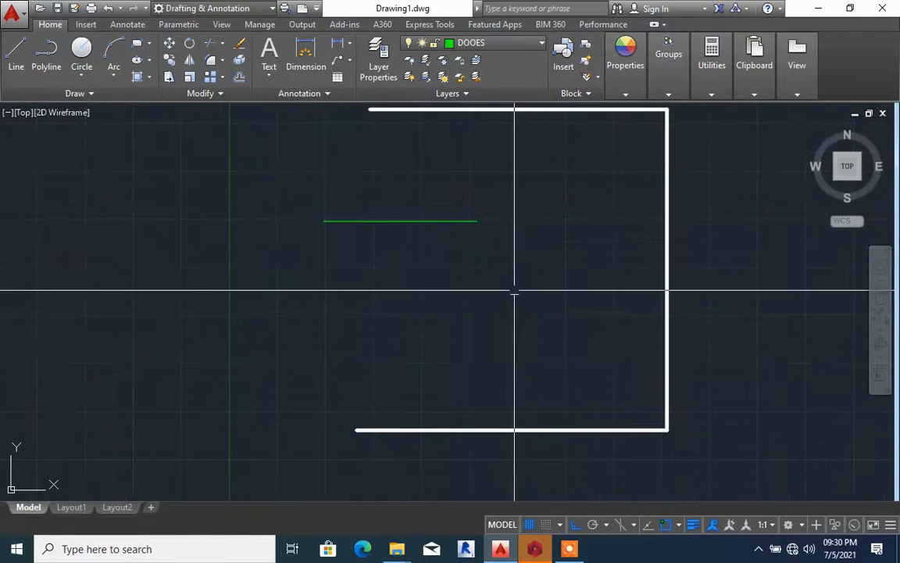
left_click(501, 282)
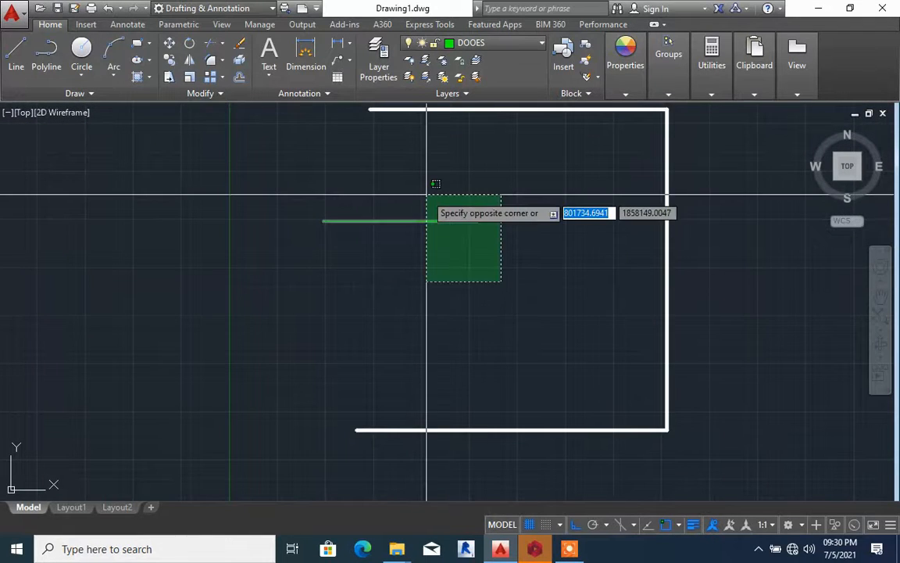
key("Escape")
scroll(538, 321, "down", 2)
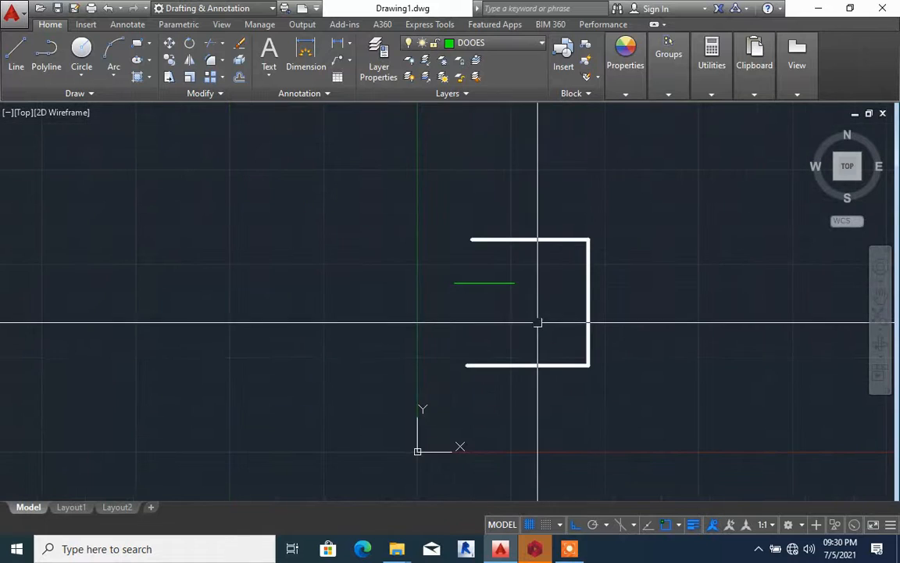
scroll(528, 375, "up", 1)
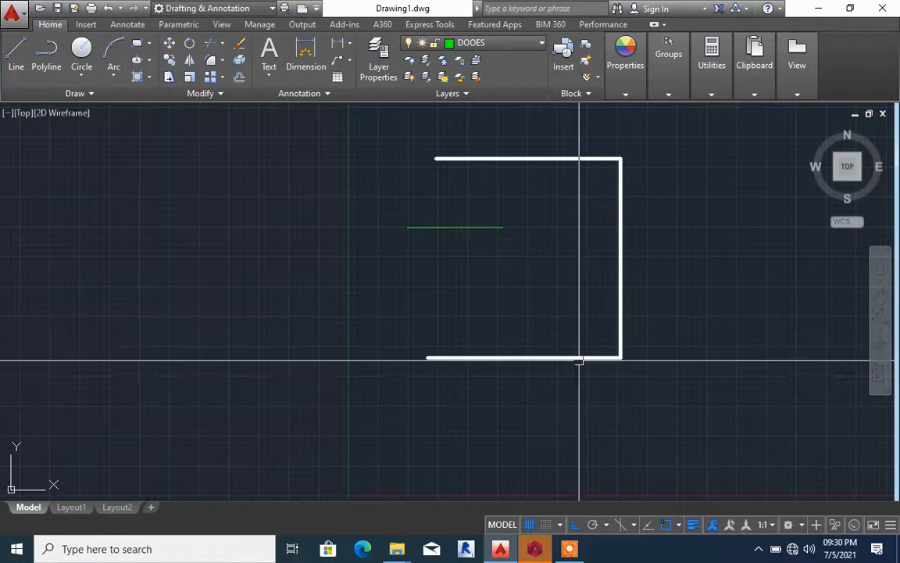
scroll(616, 353, "up", 5)
scroll(616, 353, "down", 4)
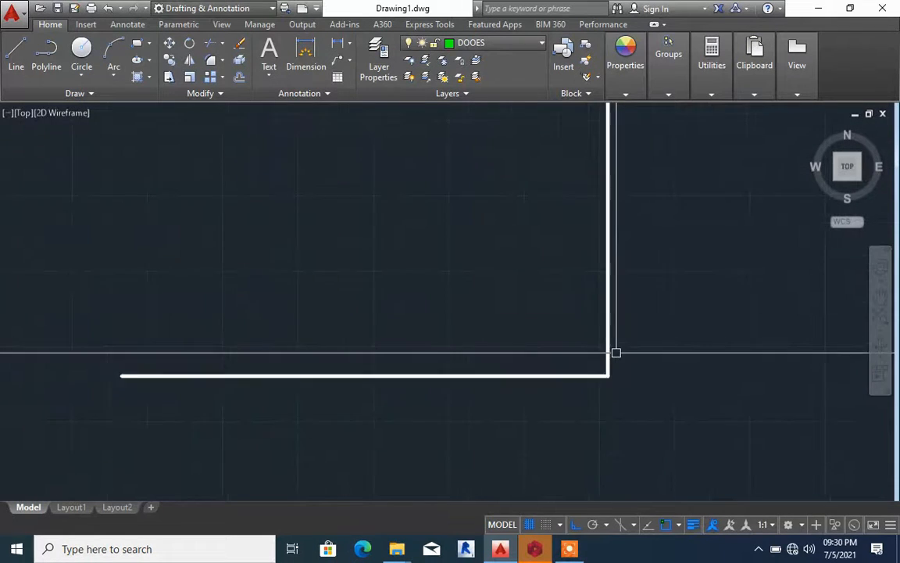
Offset the lower horizontal wall line by 150 towards the inside of the outline
left_click(555, 332)
left_click(562, 343)
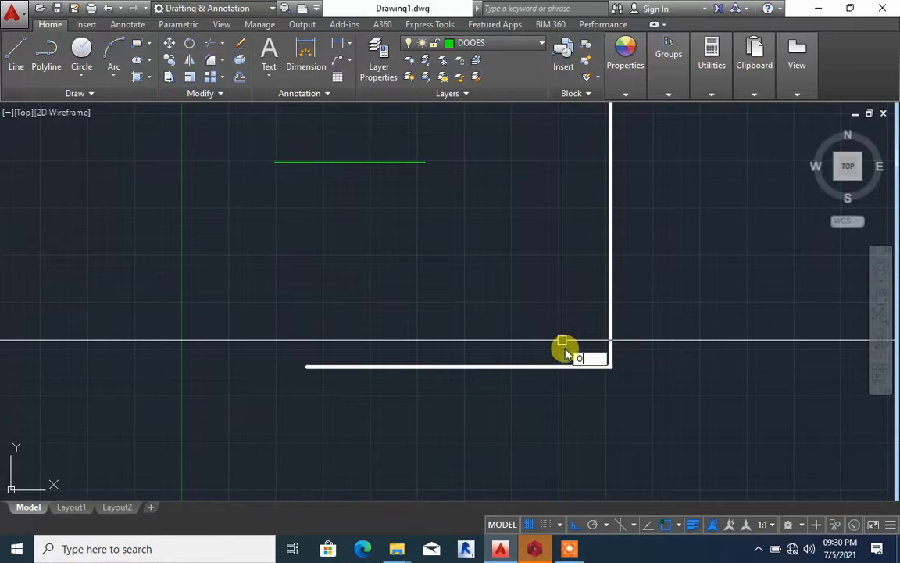
type("o")
key("Return")
scroll(525, 405, "up", 2)
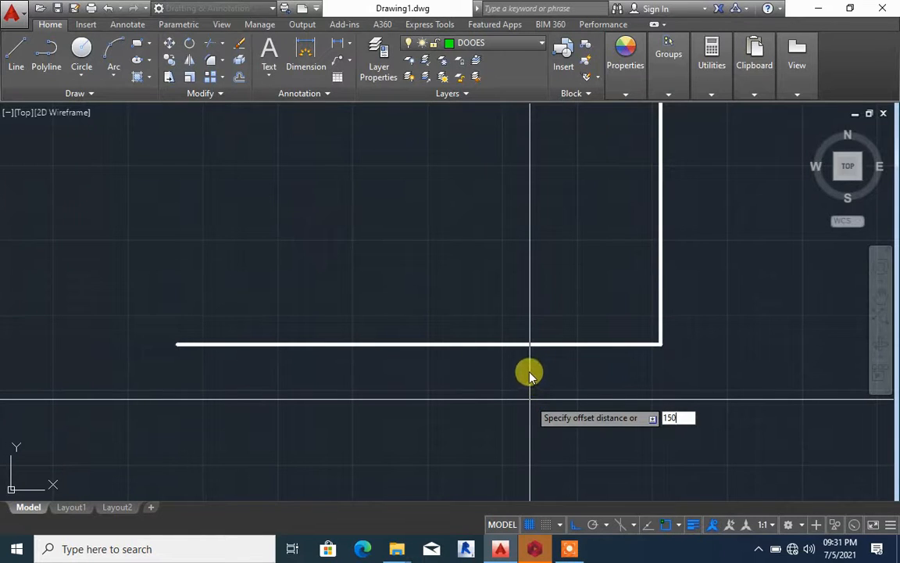
key("Return")
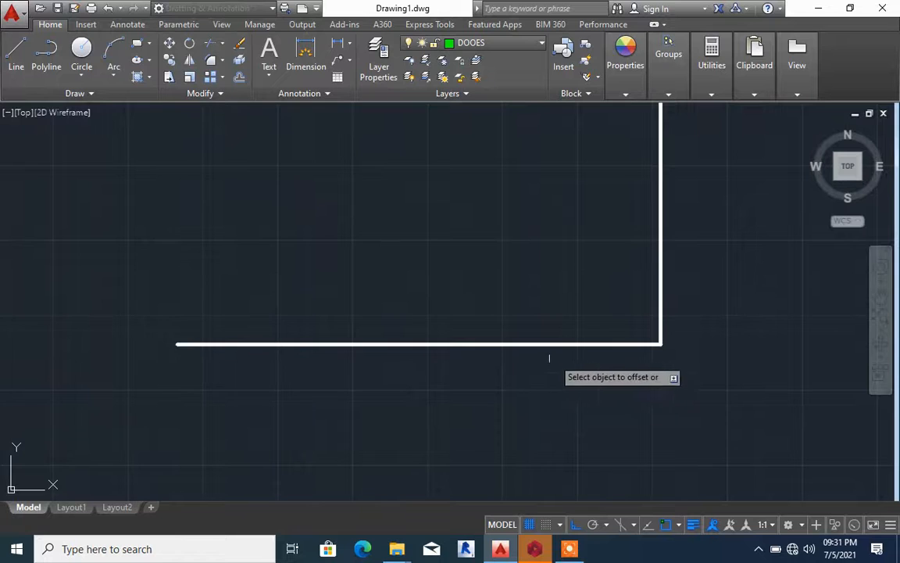
scroll(540, 374, "down", 2)
scroll(516, 375, "up", 3)
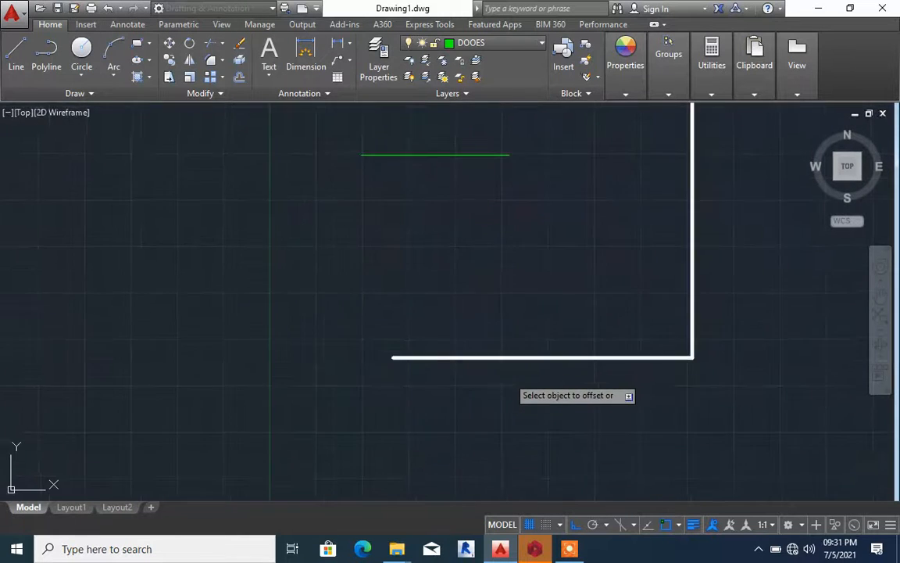
left_click(515, 353)
scroll(506, 335, "up", 3)
left_click(505, 335)
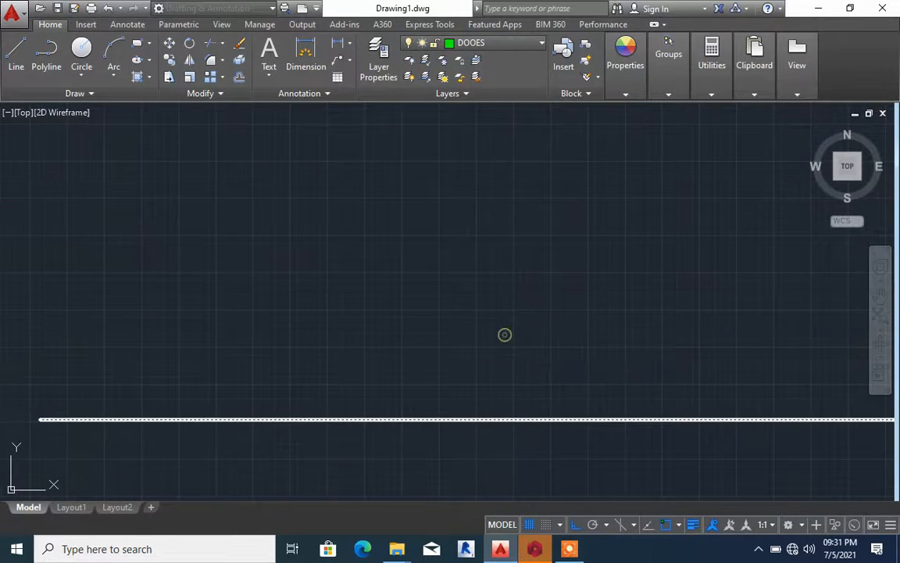
scroll(505, 337, "down", 2)
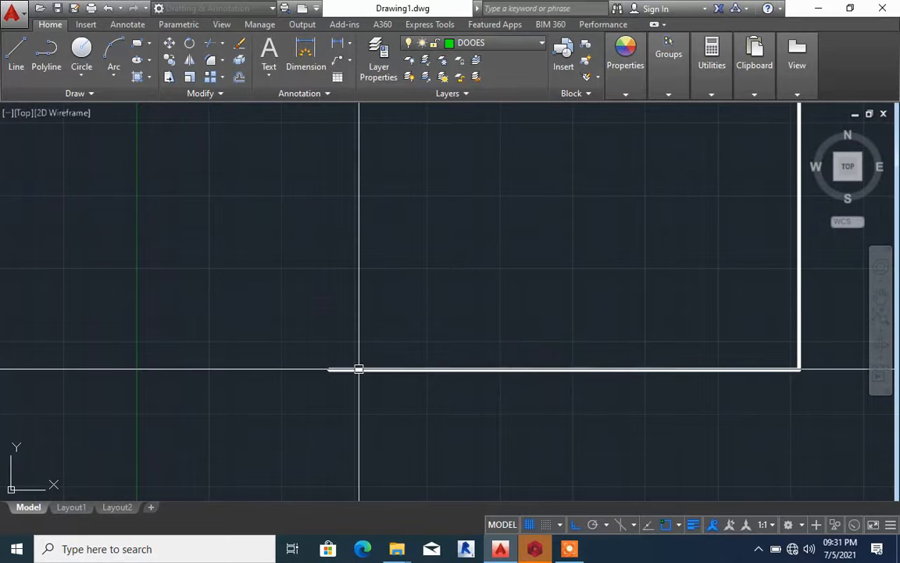
Erase the green door line from the open side of the wall outline
scroll(401, 396, "down", 2)
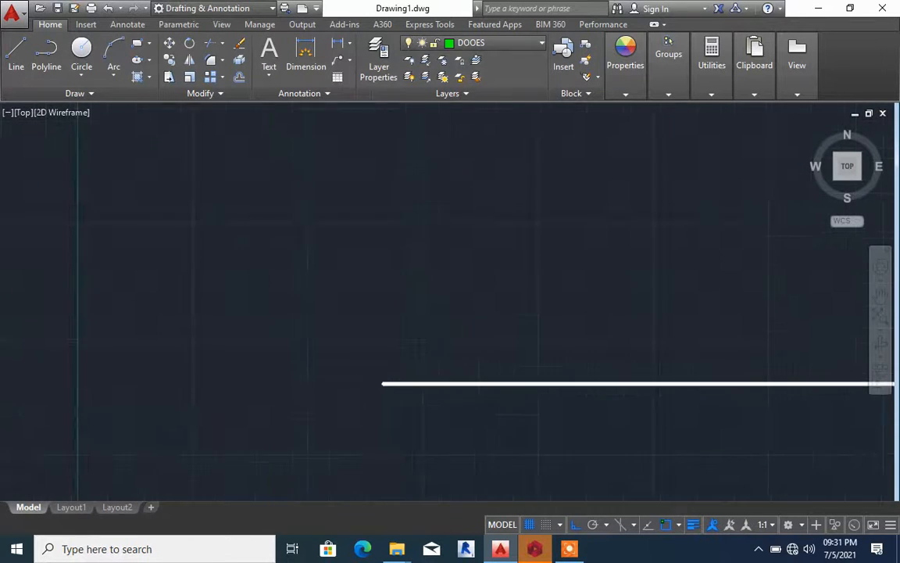
scroll(400, 396, "down", 8)
scroll(404, 395, "up", 6)
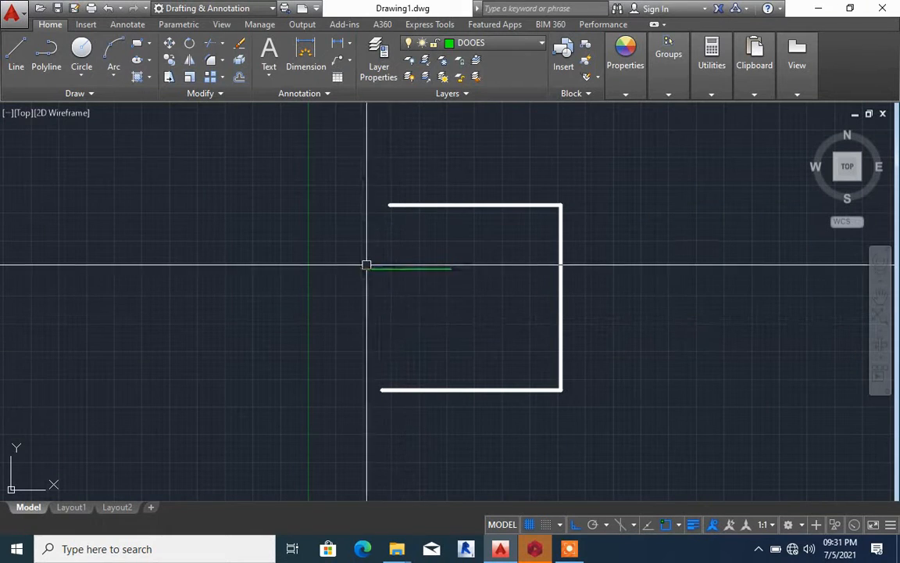
left_click(412, 305)
left_click(381, 252)
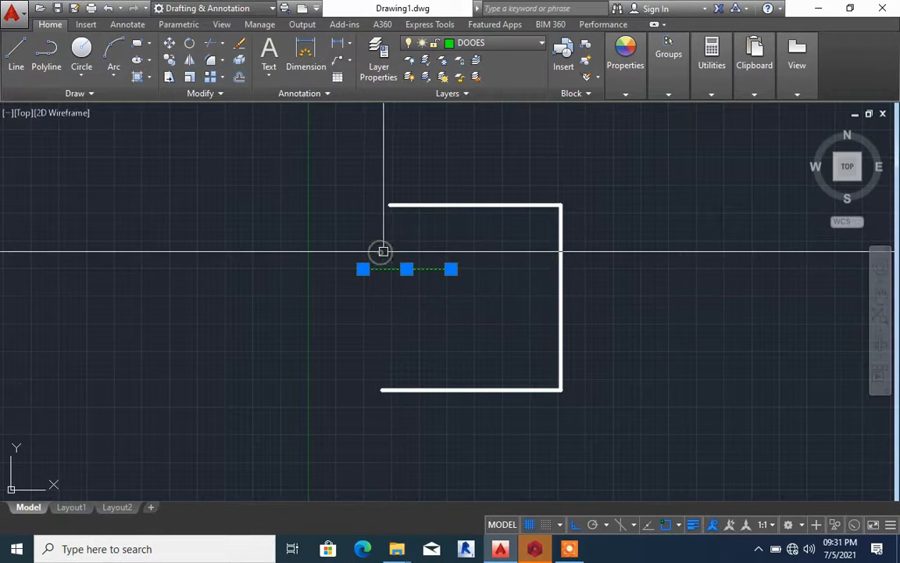
left_click(245, 47)
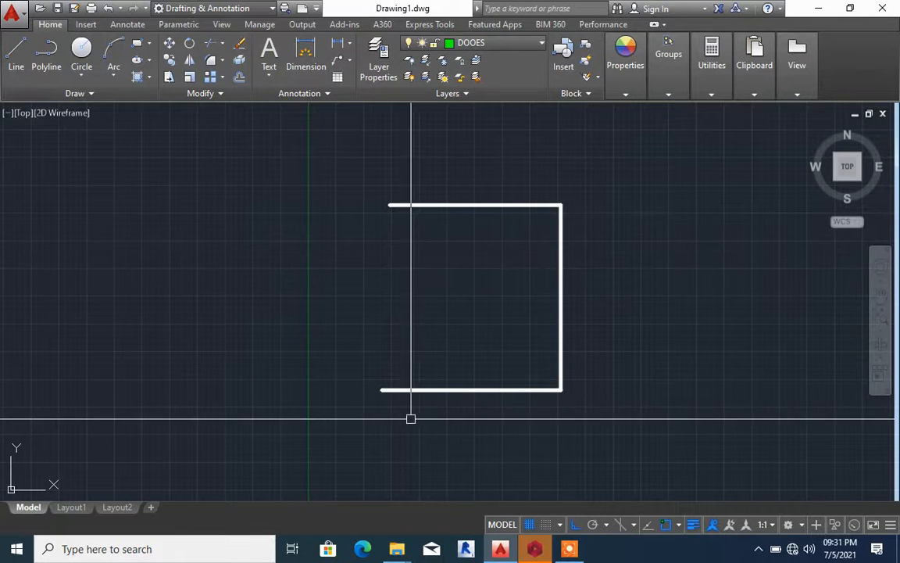
scroll(377, 398, "up", 2)
scroll(380, 390, "up", 3)
scroll(406, 383, "down", 5)
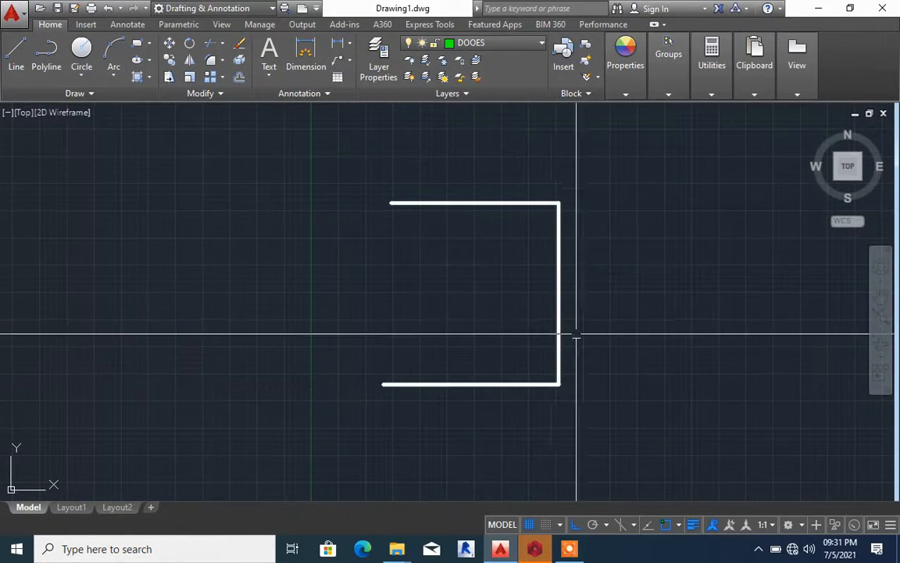
scroll(380, 400, "up", 3)
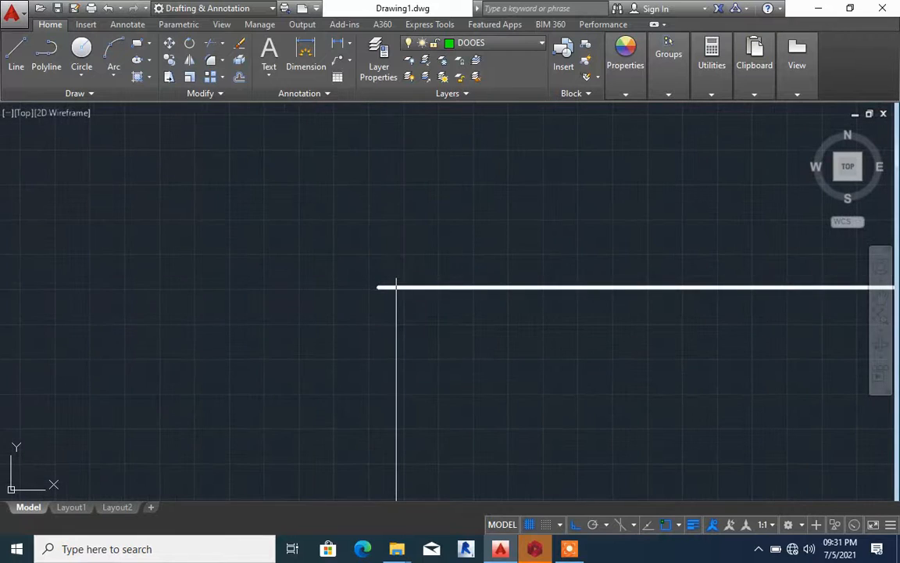
scroll(396, 287, "down", 5)
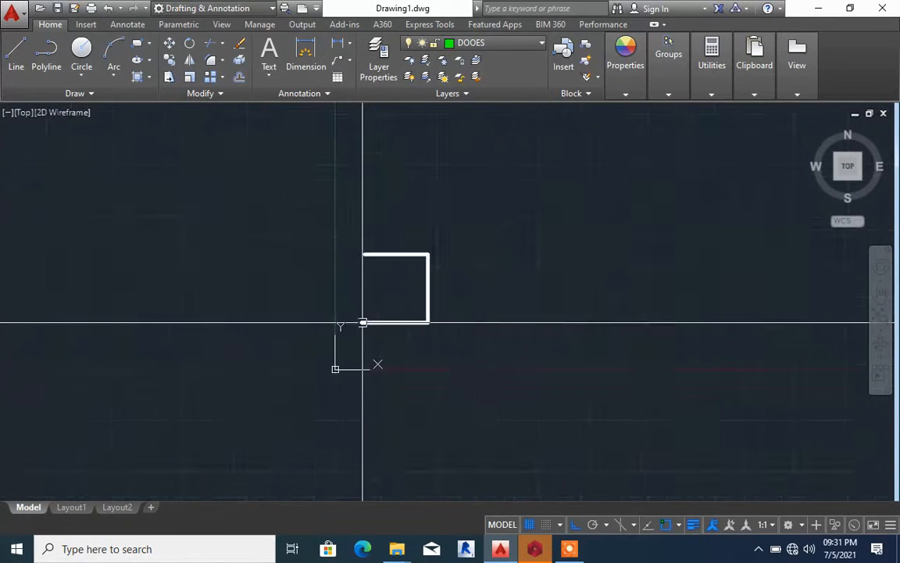
left_click(350, 225)
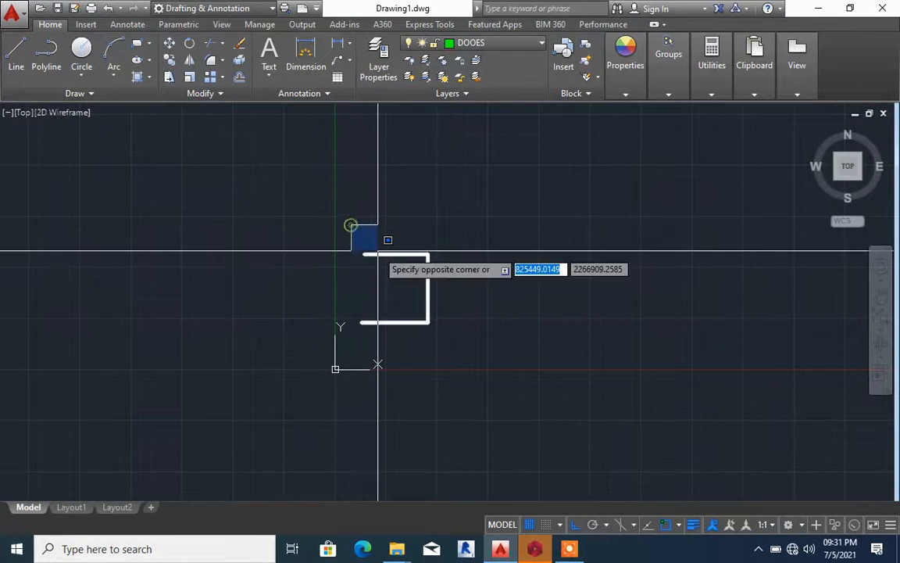
left_click(460, 354)
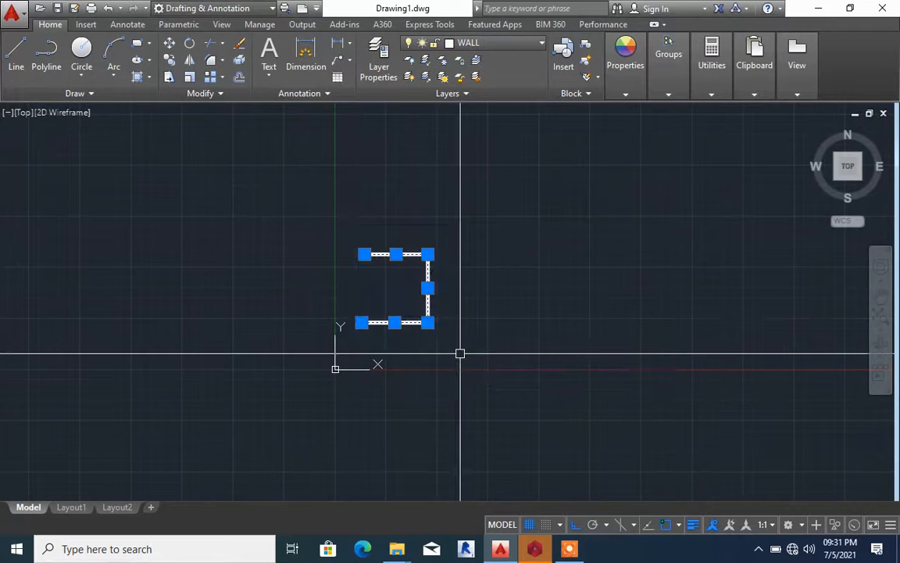
key("Return")
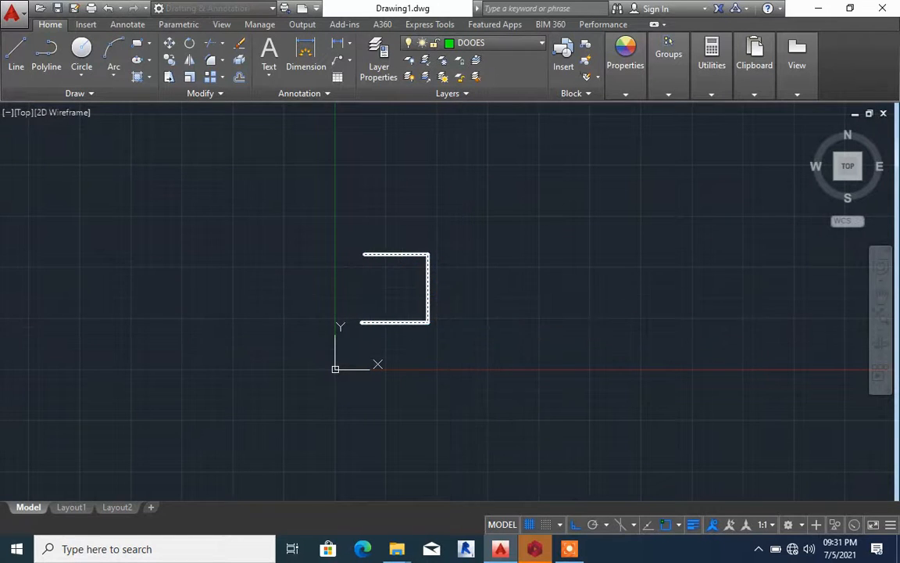
scroll(428, 344, "up", 8)
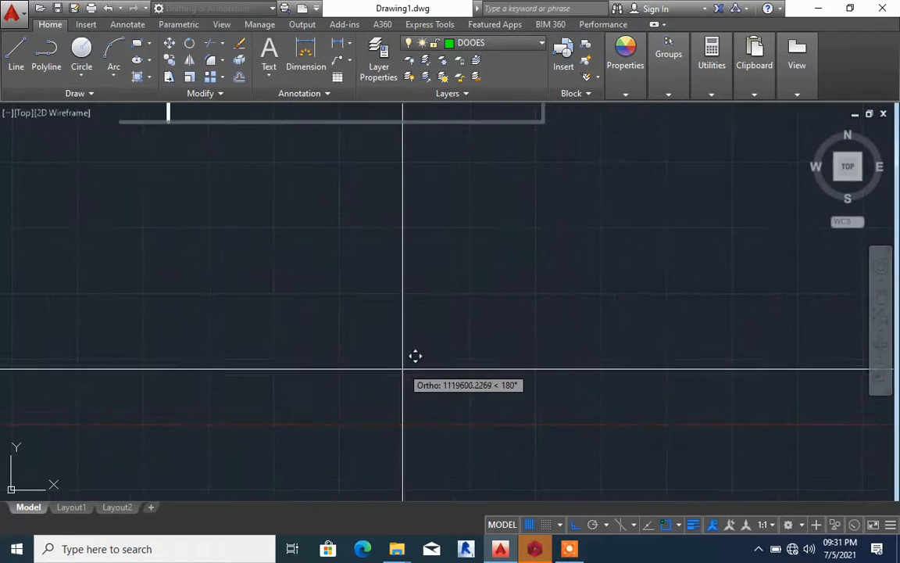
scroll(583, 478, "down", 6)
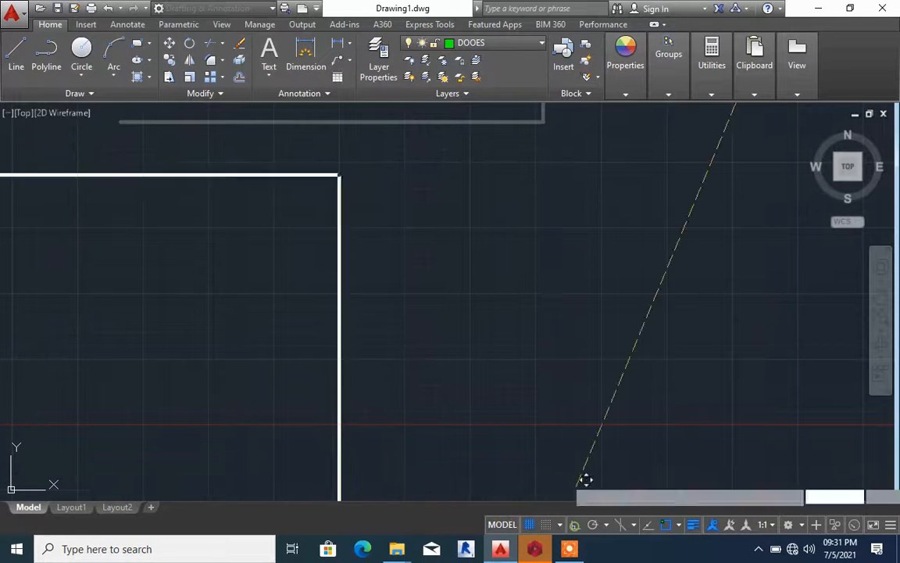
scroll(546, 378, "down", 3)
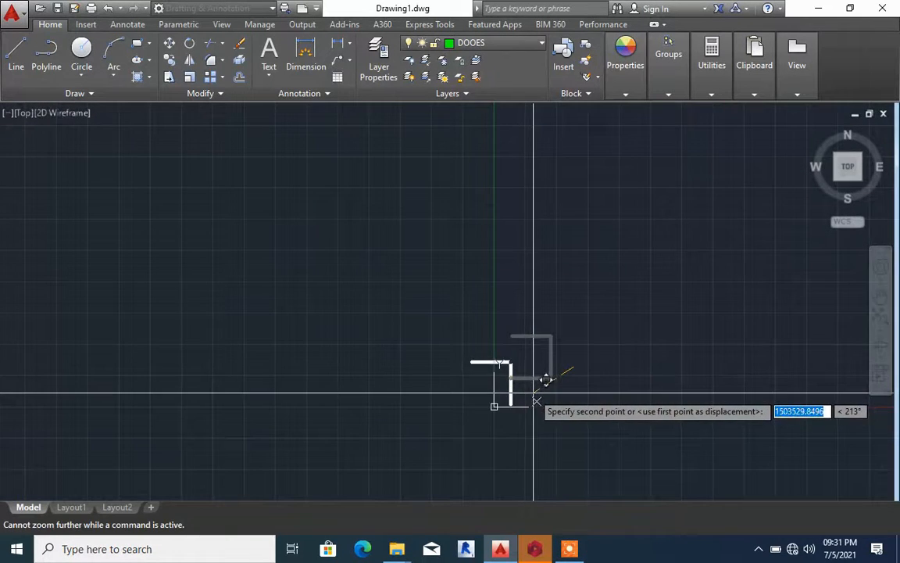
scroll(583, 386, "up", 6)
scroll(578, 335, "down", 4)
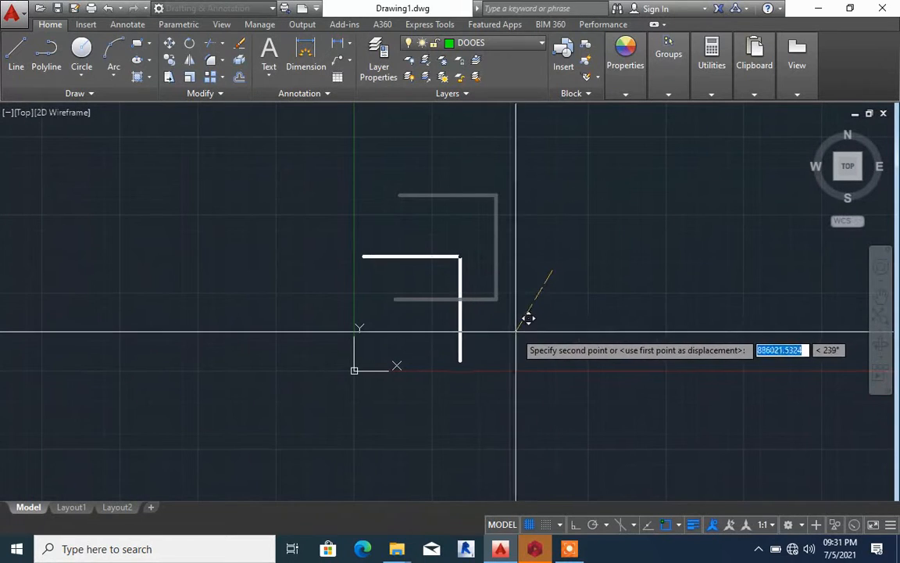
key("Escape")
Examine the gap between the lower horizontal wall line and its offset copy at their open end
scroll(316, 367, "up", 8)
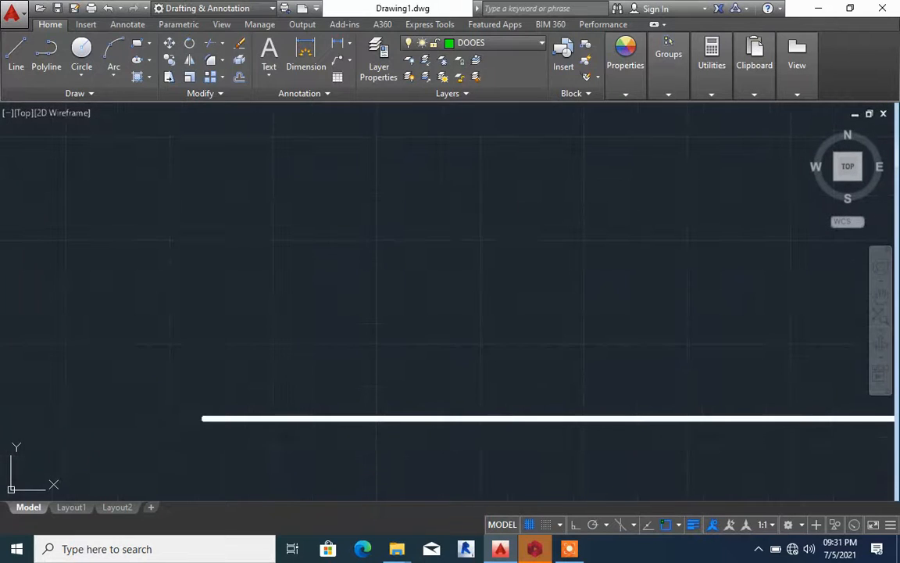
scroll(222, 438, "up", 5)
scroll(225, 430, "up", 2)
scroll(307, 387, "down", 6)
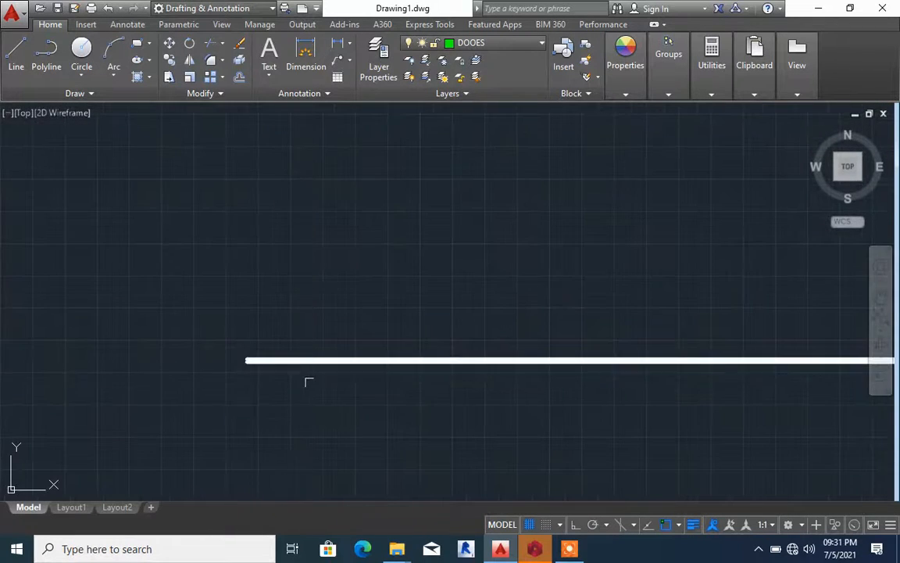
scroll(295, 366, "up", 5)
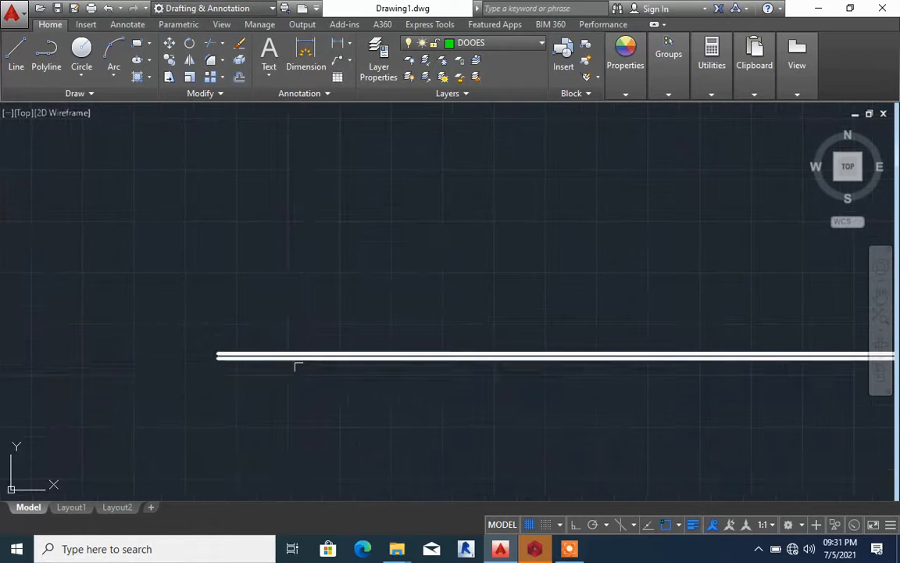
scroll(296, 367, "down", 4)
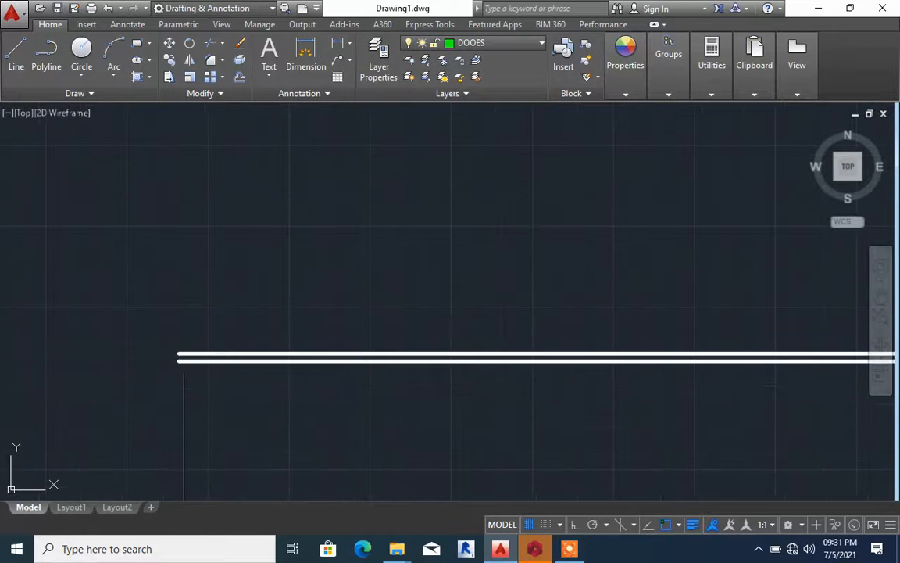
scroll(187, 347, "up", 2)
scroll(162, 361, "up", 3)
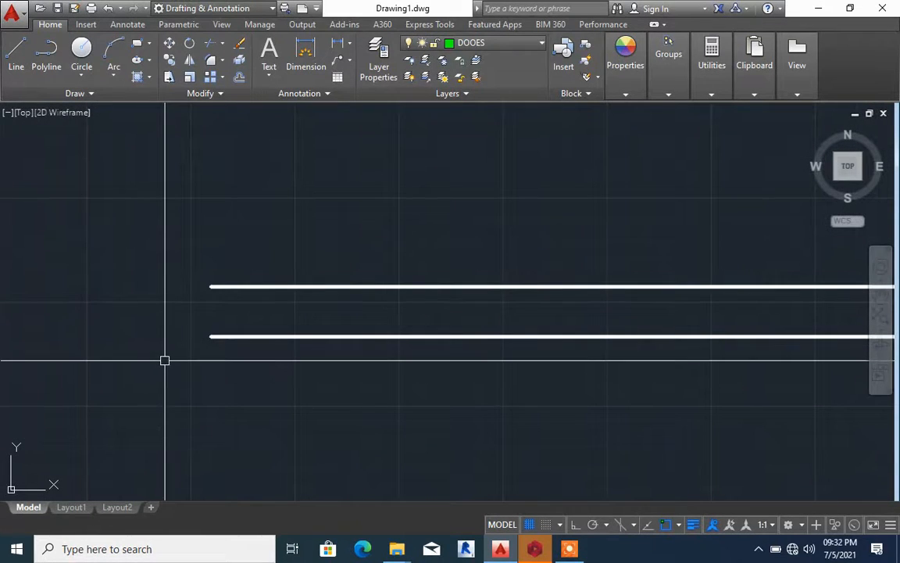
left_click(165, 361)
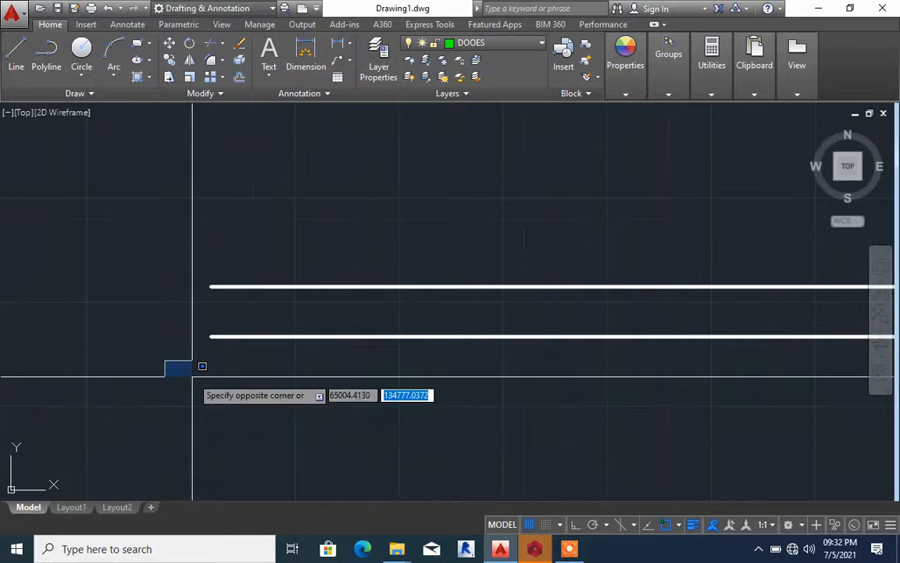
left_click(191, 374)
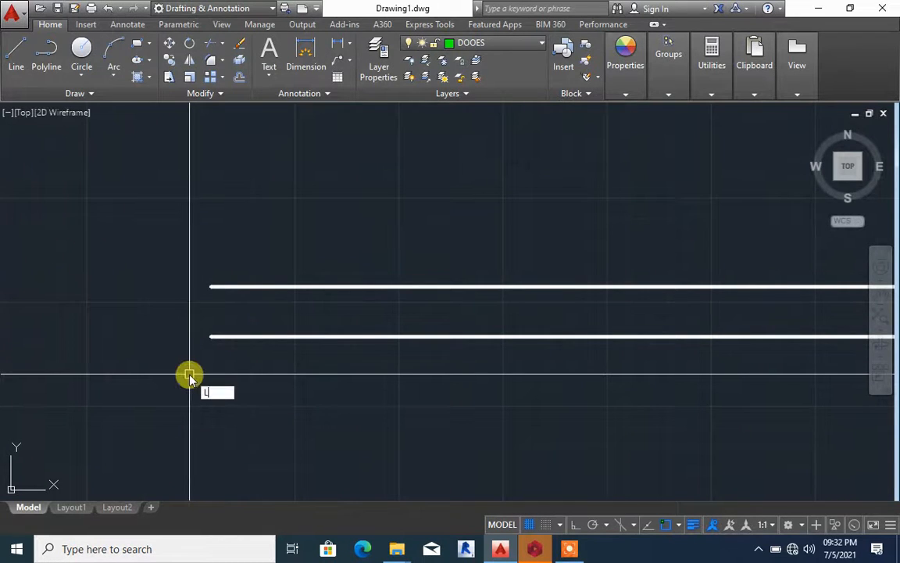
Draw a vertical line with Ortho on, upward from the open end of the lower parallel wall line on the DOOES layer
key("Return")
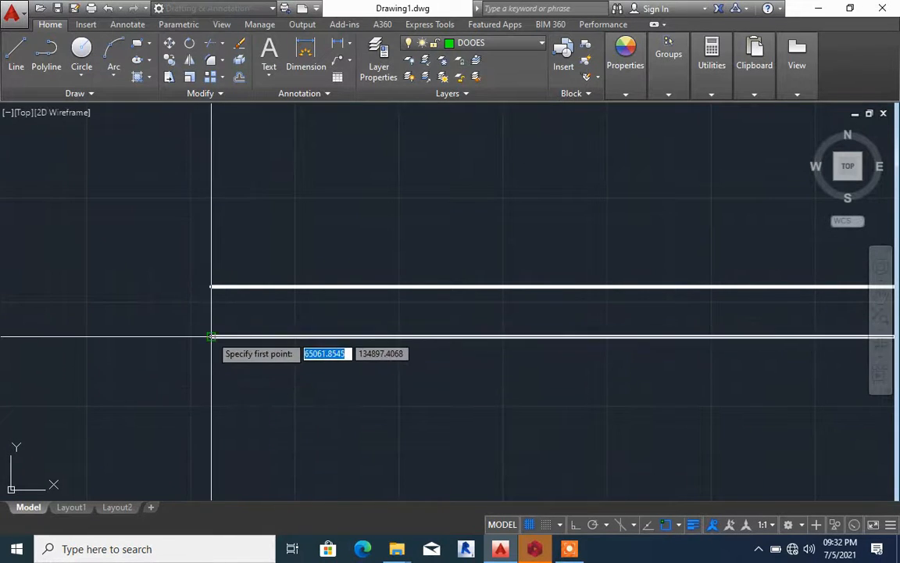
left_click(211, 336)
scroll(207, 366, "down", 5)
scroll(207, 363, "down", 2)
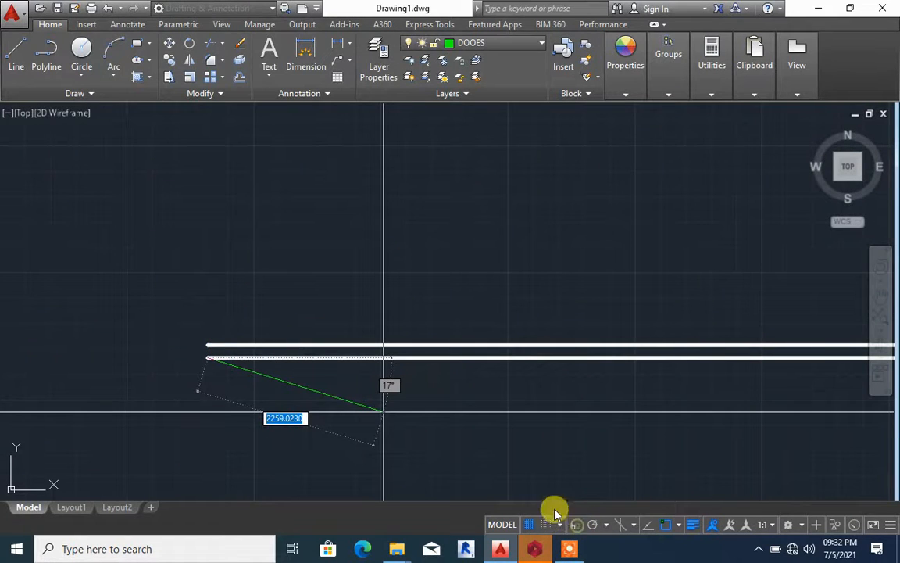
left_click(576, 523)
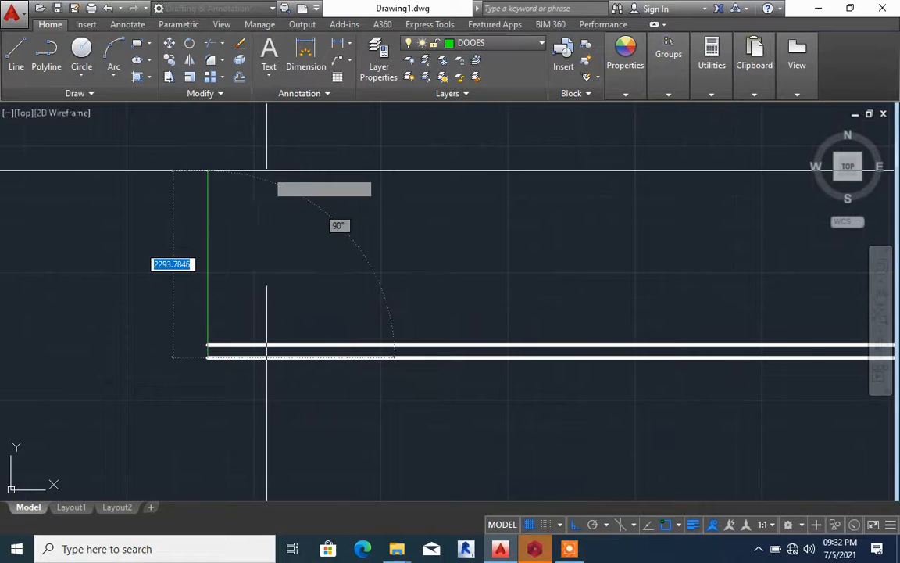
left_click(247, 140)
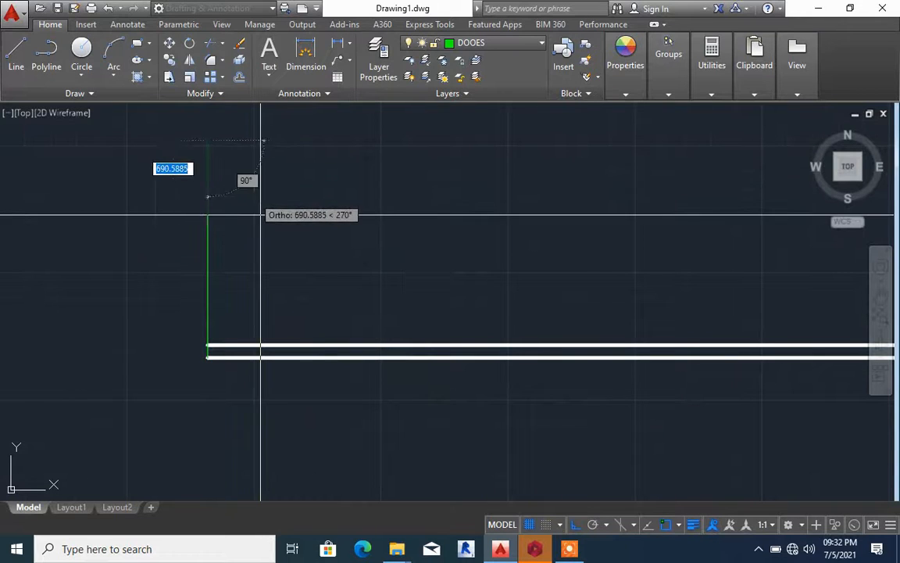
key("Escape")
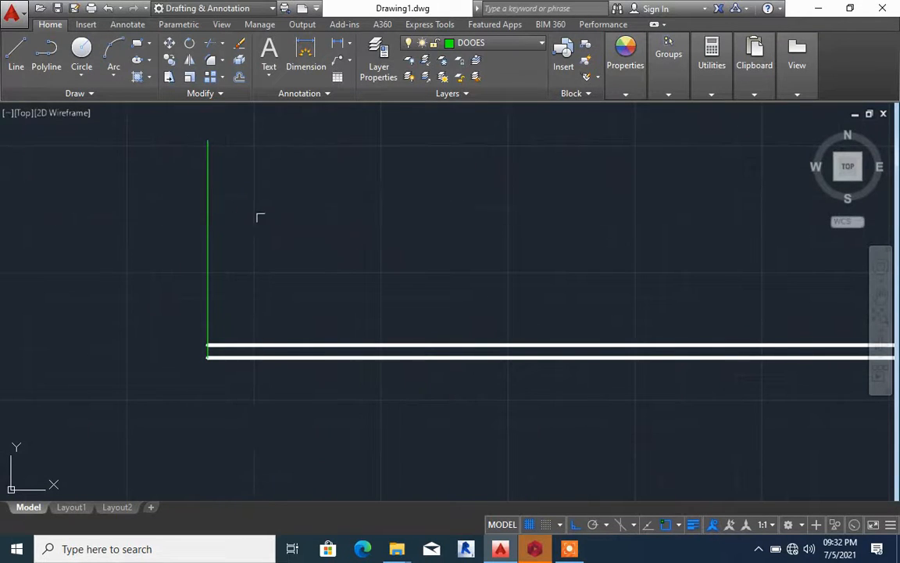
Draw a separate horizontal line on the DOOES layer in the empty area above the double wall lines
scroll(311, 343, "down", 5)
scroll(314, 362, "up", 4)
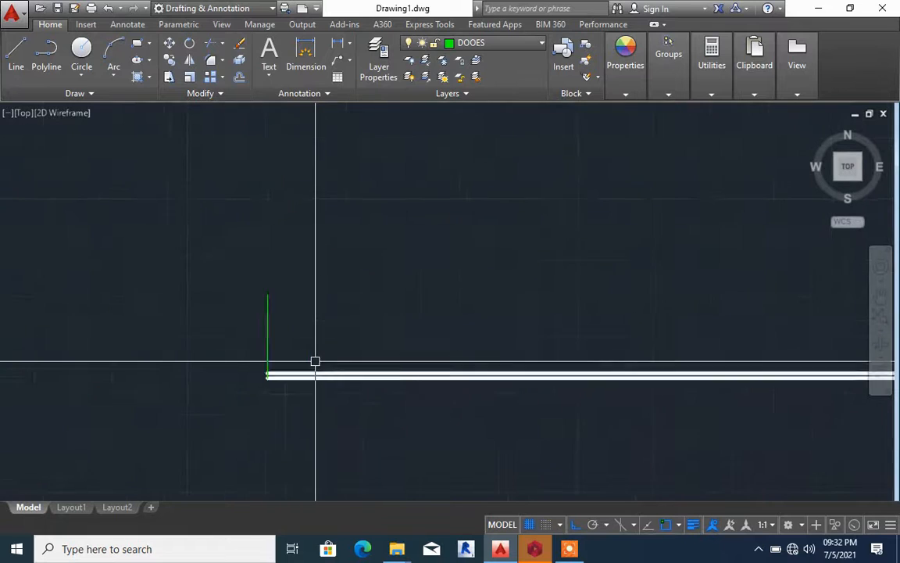
scroll(201, 348, "down", 3)
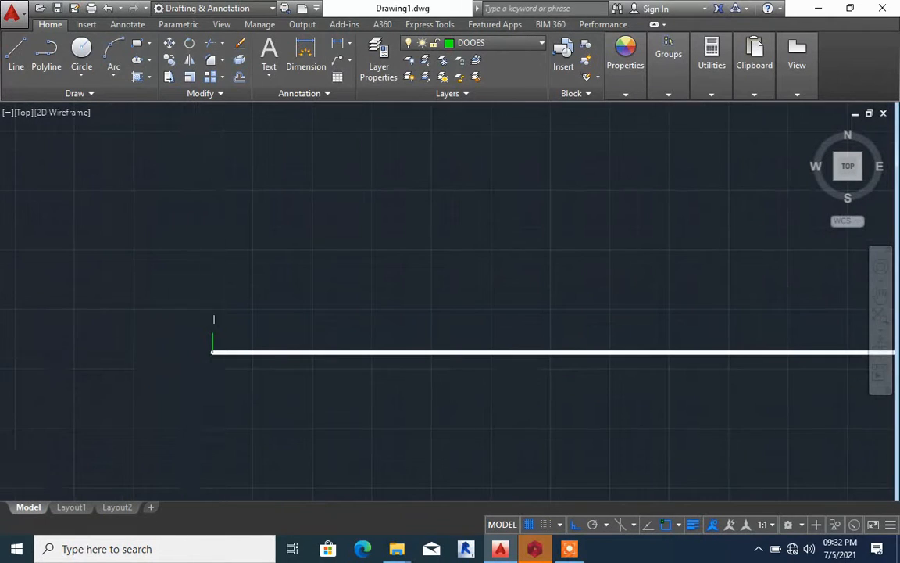
scroll(217, 312, "up", 5)
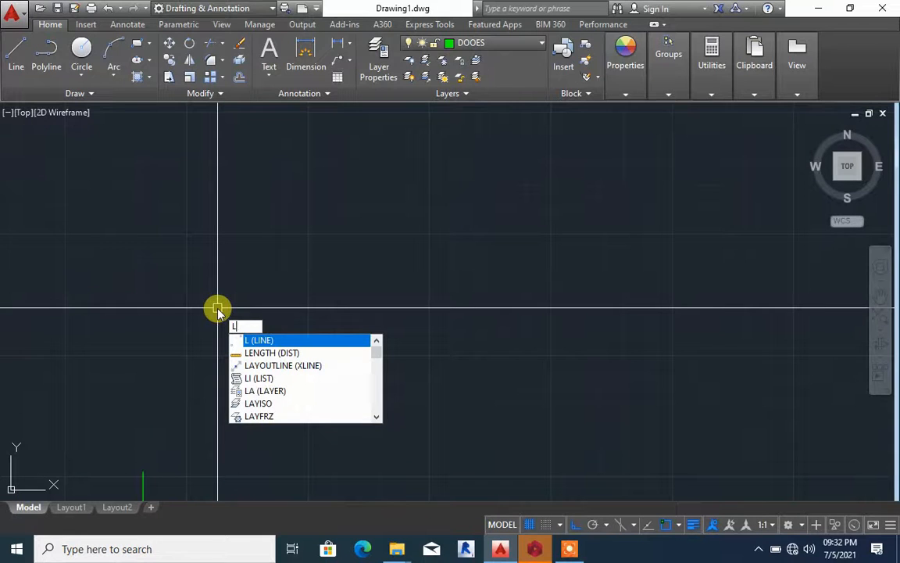
key("Return")
left_click(234, 312)
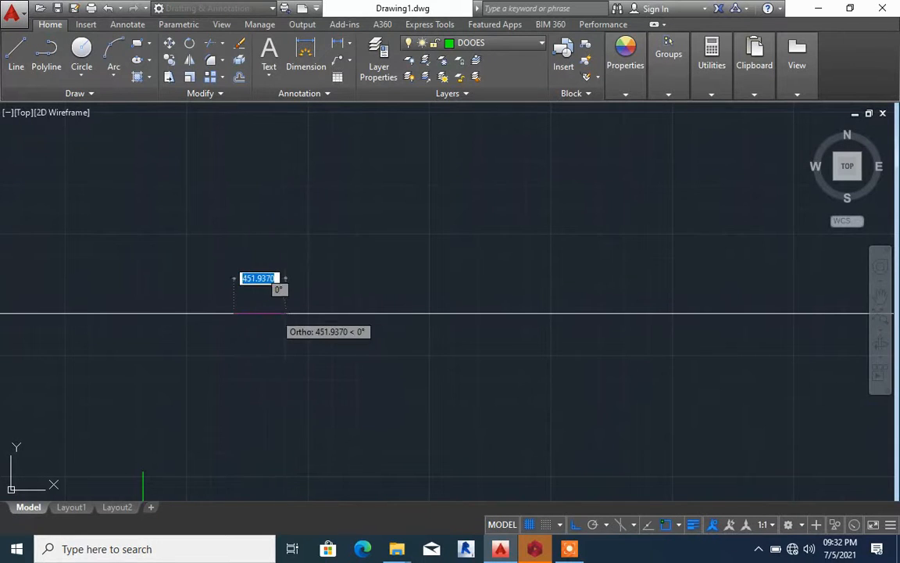
left_click(544, 313)
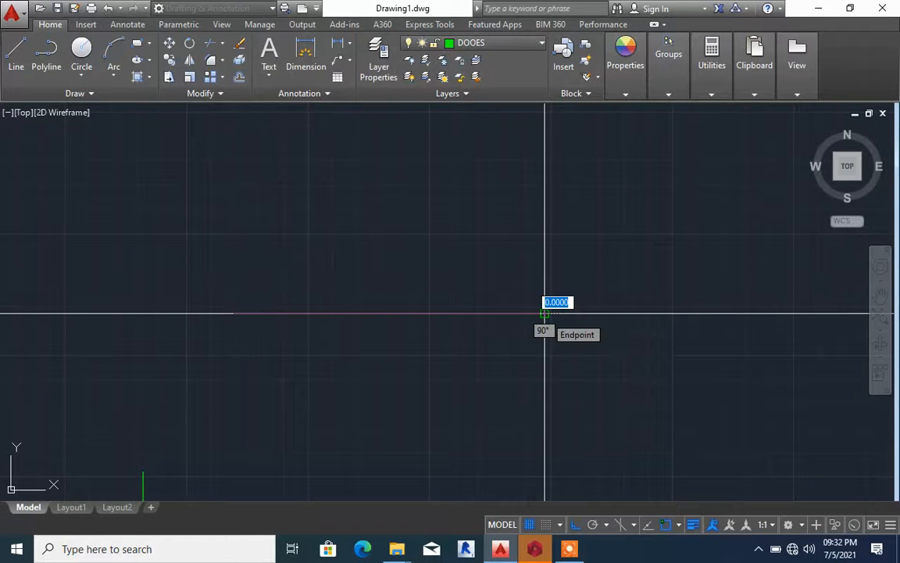
key("Escape")
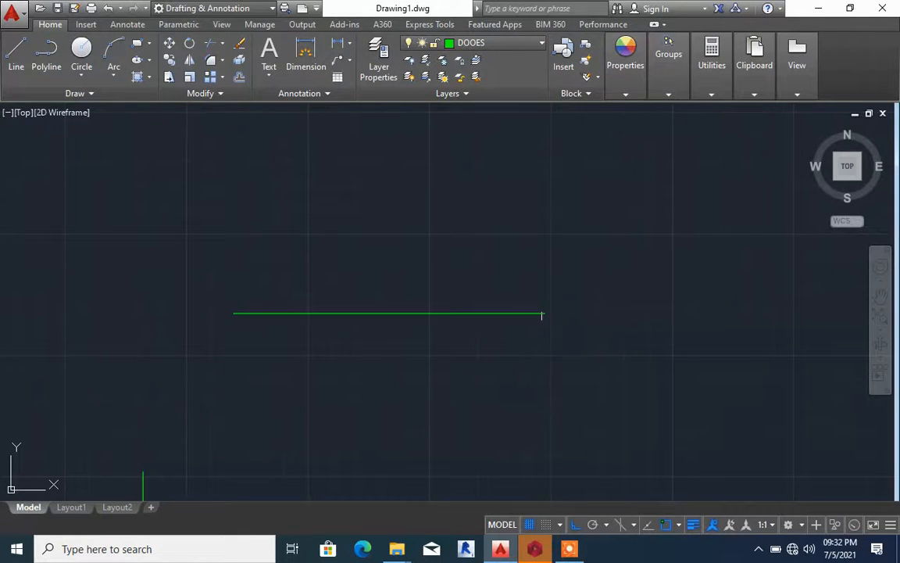
Make WALL the current layer
scroll(497, 270, "down", 8)
scroll(424, 367, "up", 5)
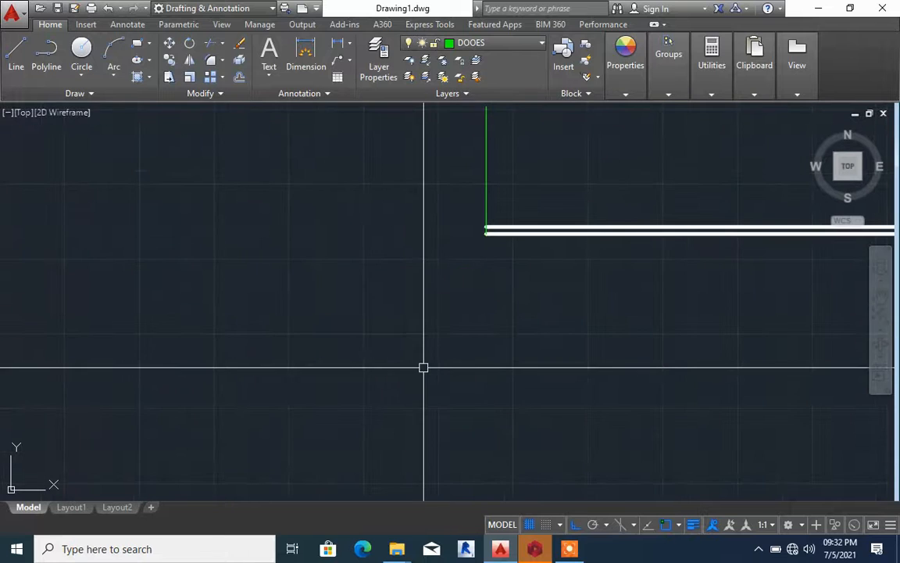
scroll(317, 283, "down", 3)
mouse_move(443, 257)
middle_mouse_down()
mouse_move(428, 253)
mouse_move(389, 284)
middle_mouse_up()
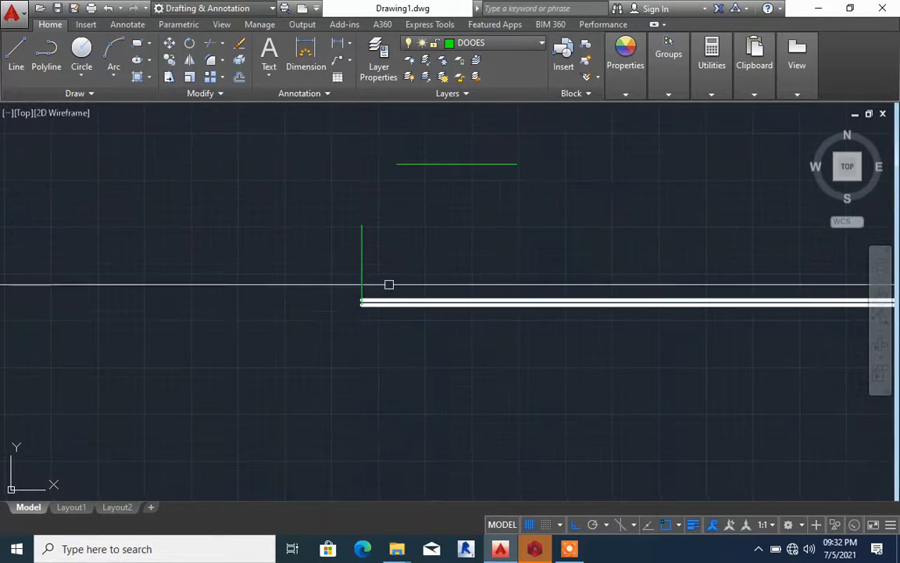
left_click(485, 44)
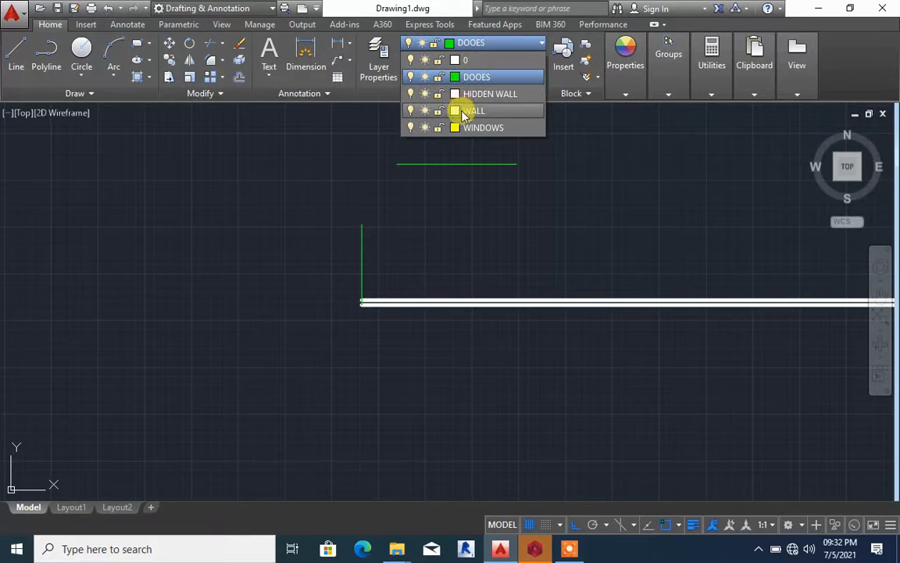
left_click(464, 116)
Match the properties of the upper parallel wall line onto the green vertical line at its end
scroll(356, 284, "up", 4)
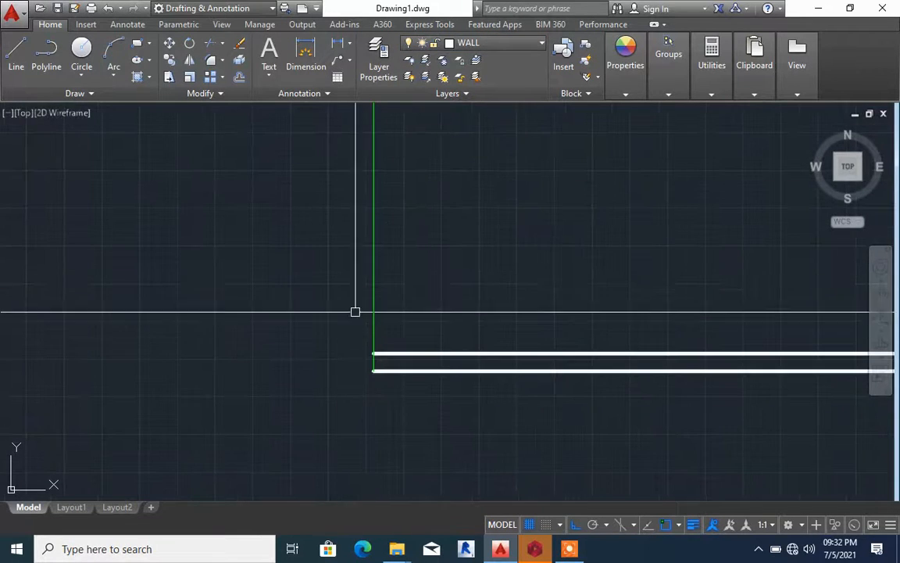
scroll(364, 323, "up", 2)
type("M")
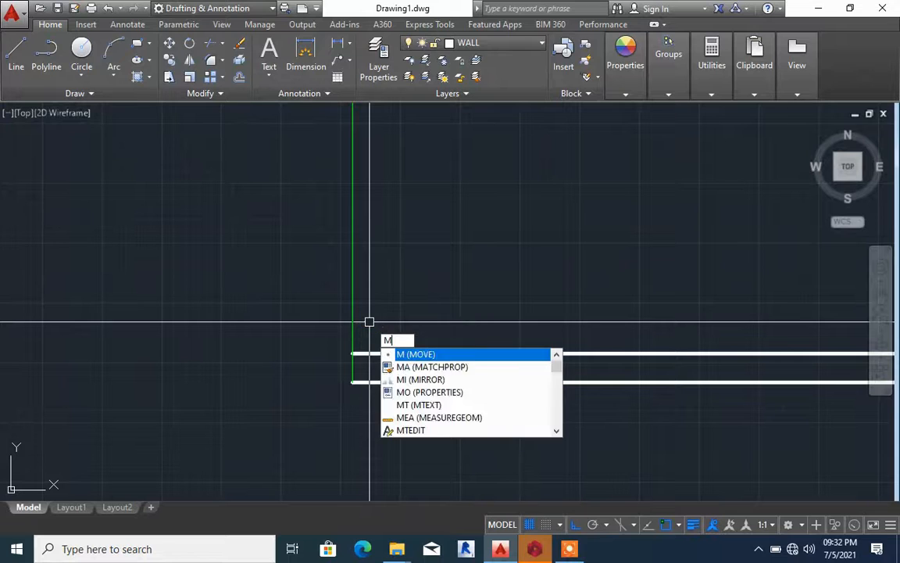
type("A")
key("Return")
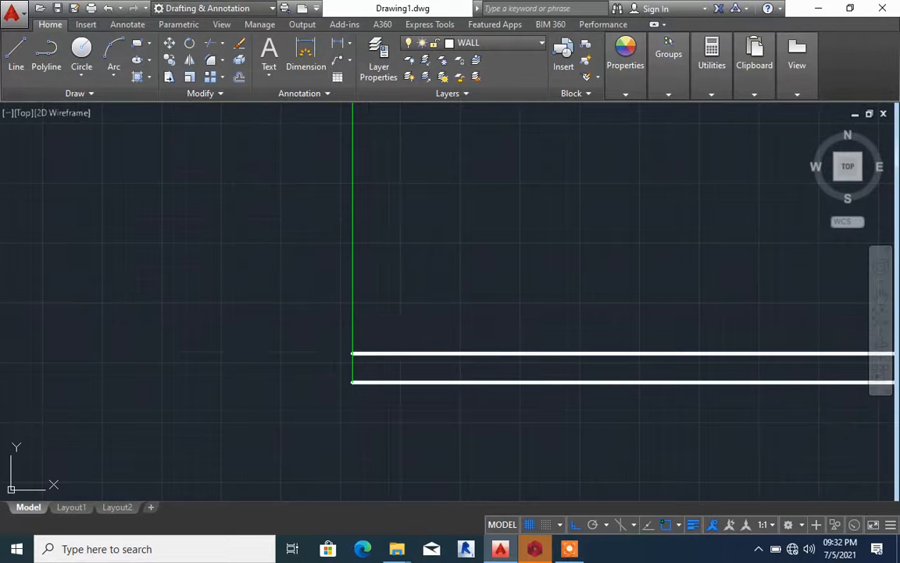
left_click(381, 350)
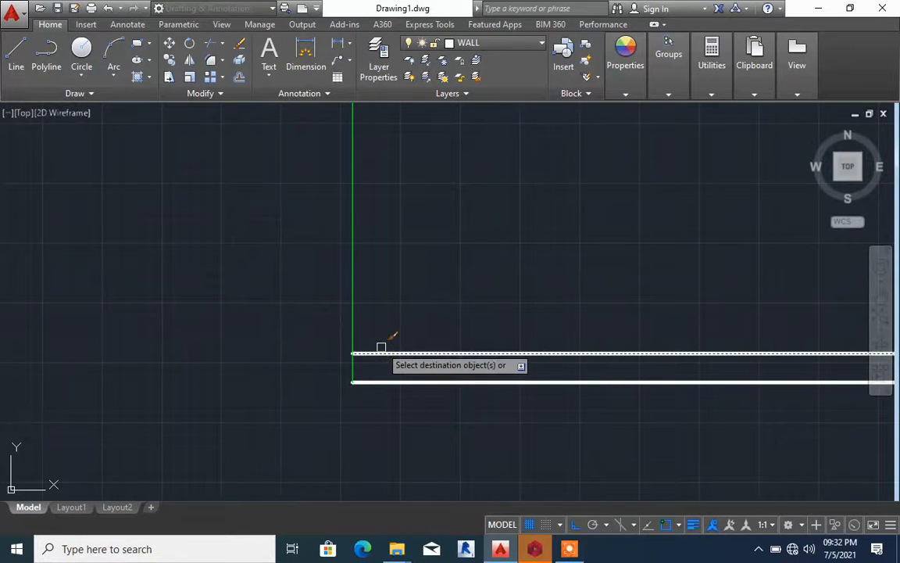
left_click(356, 300)
key("Return")
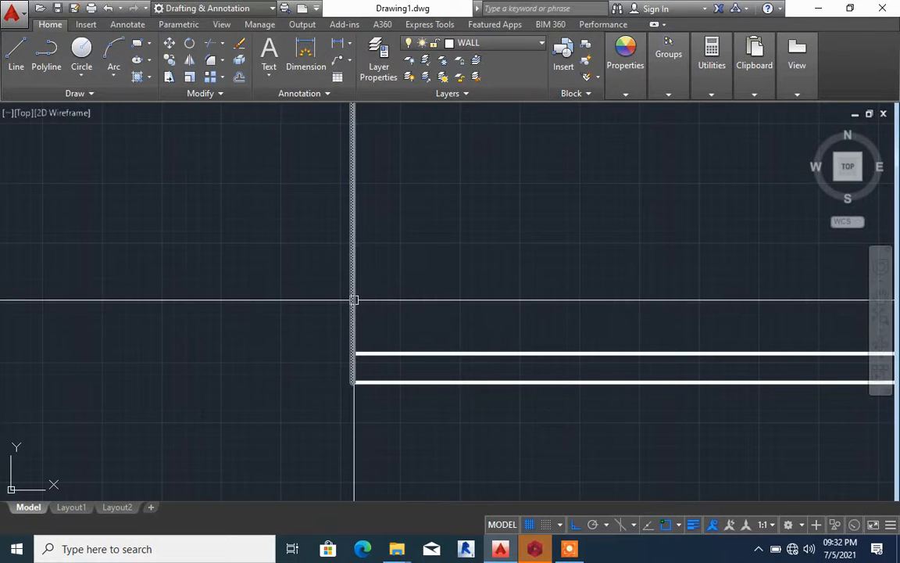
scroll(355, 305, "down", 4)
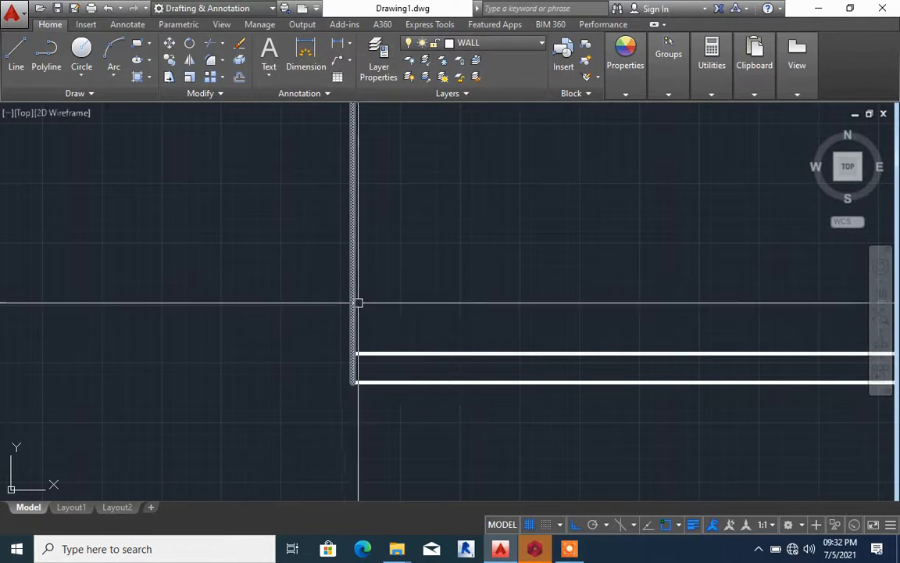
scroll(363, 312, "down", 2)
scroll(366, 320, "up", 8)
scroll(230, 289, "down", 8)
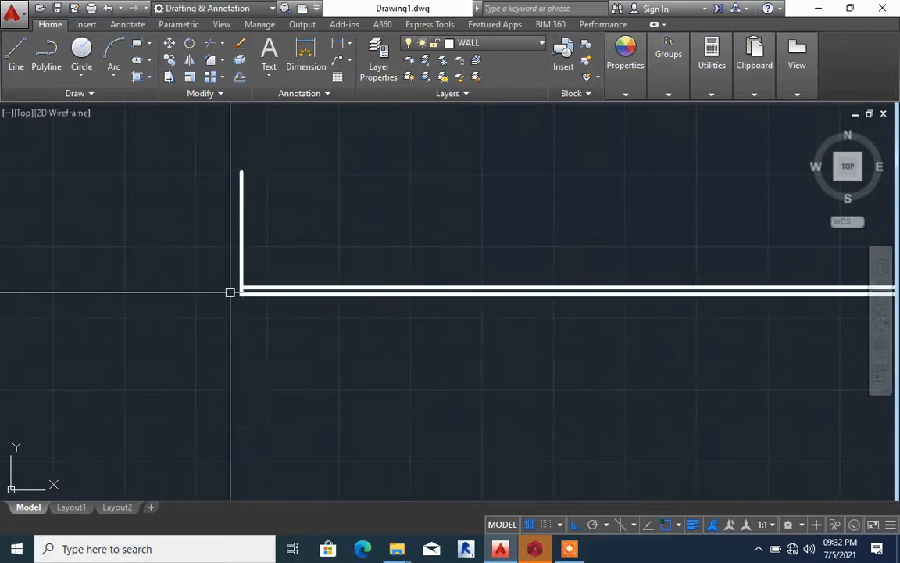
mouse_move(244, 289)
middle_mouse_down()
mouse_move(274, 307)
mouse_move(279, 345)
middle_mouse_up()
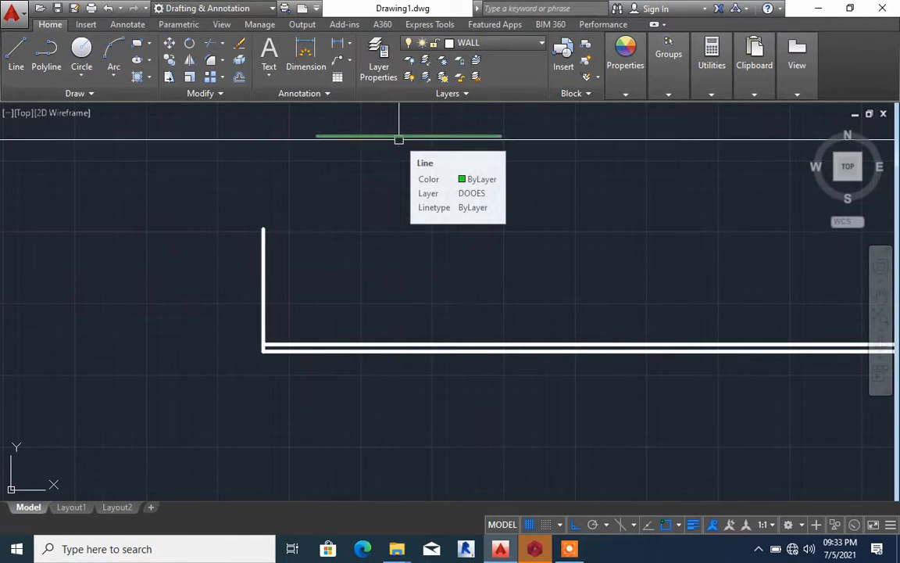
scroll(383, 129, "up", 4)
scroll(379, 133, "down", 4)
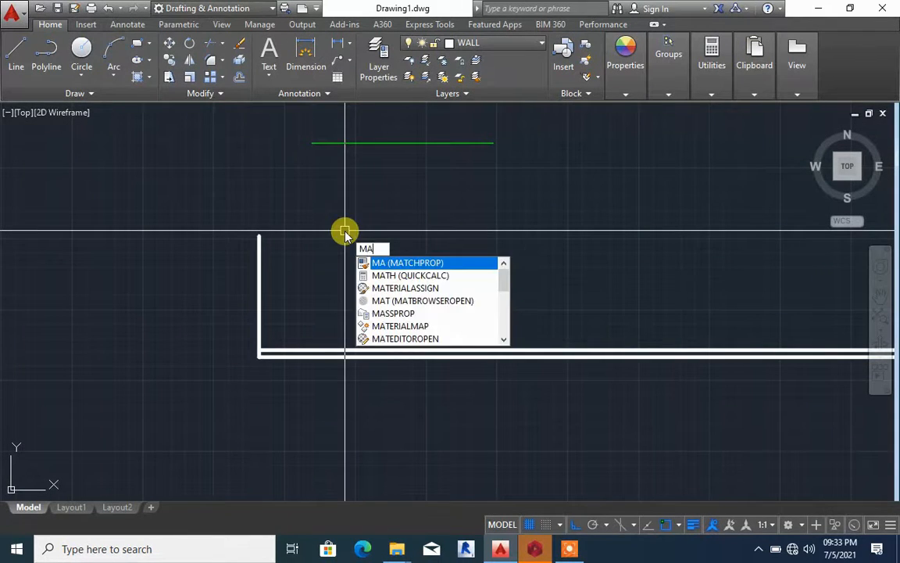
key("Return")
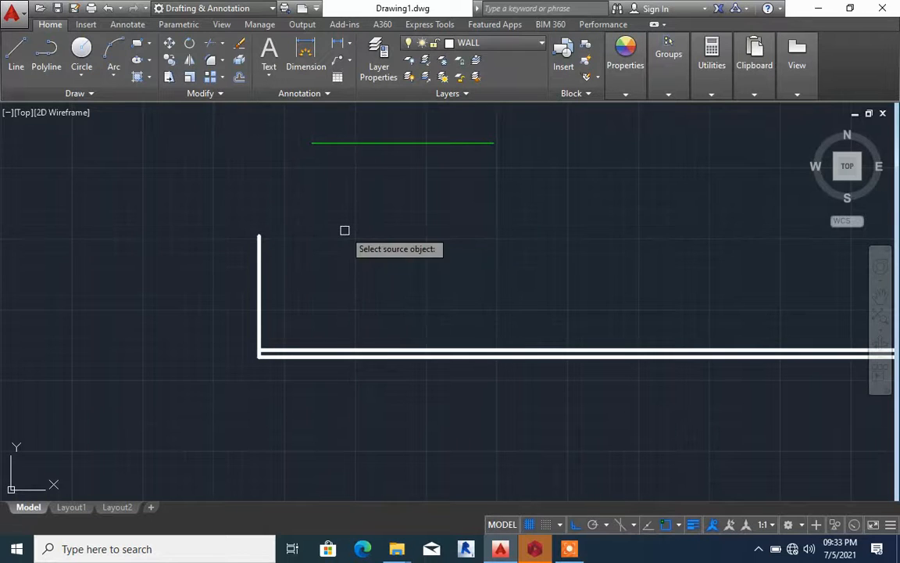
left_click(261, 281)
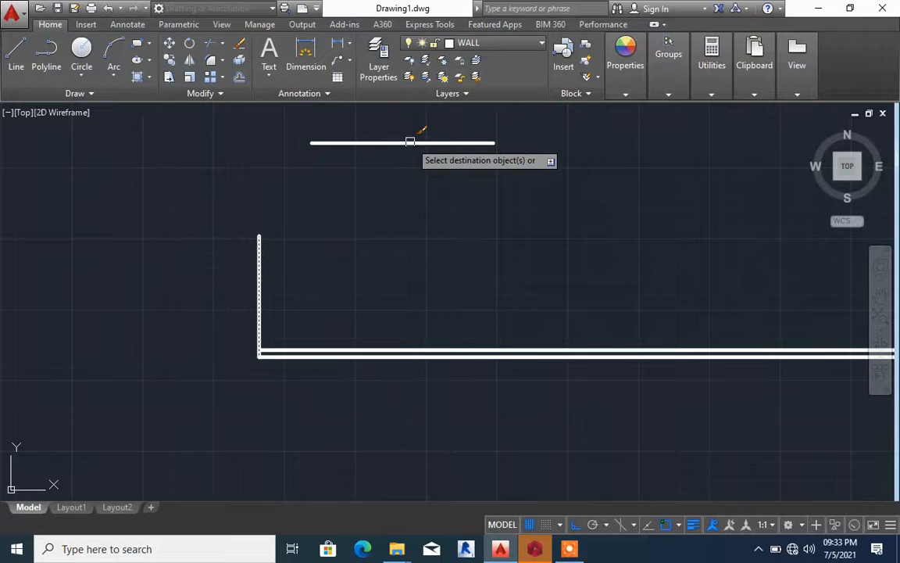
key("Escape")
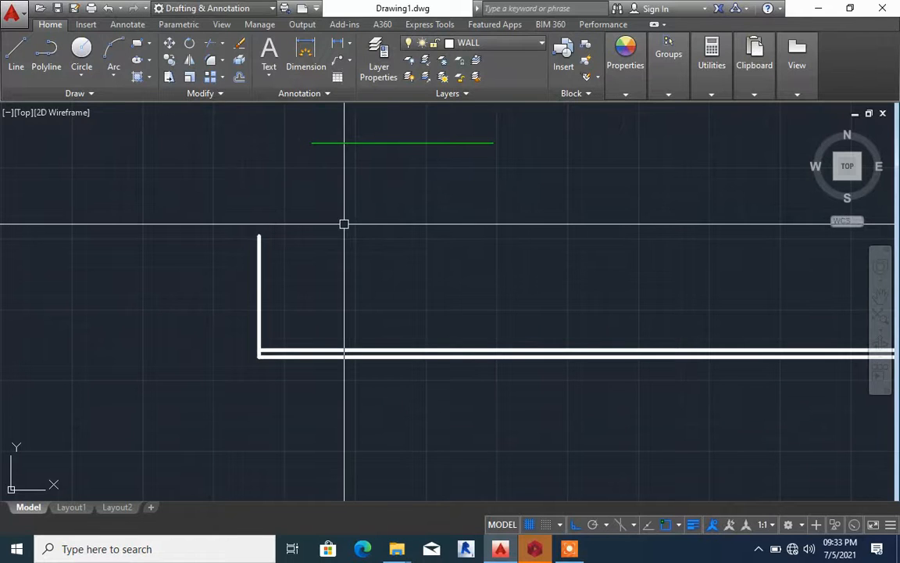
Match the properties of the green horizontal line onto the vertical line at the end of the double wall
left_click(259, 267)
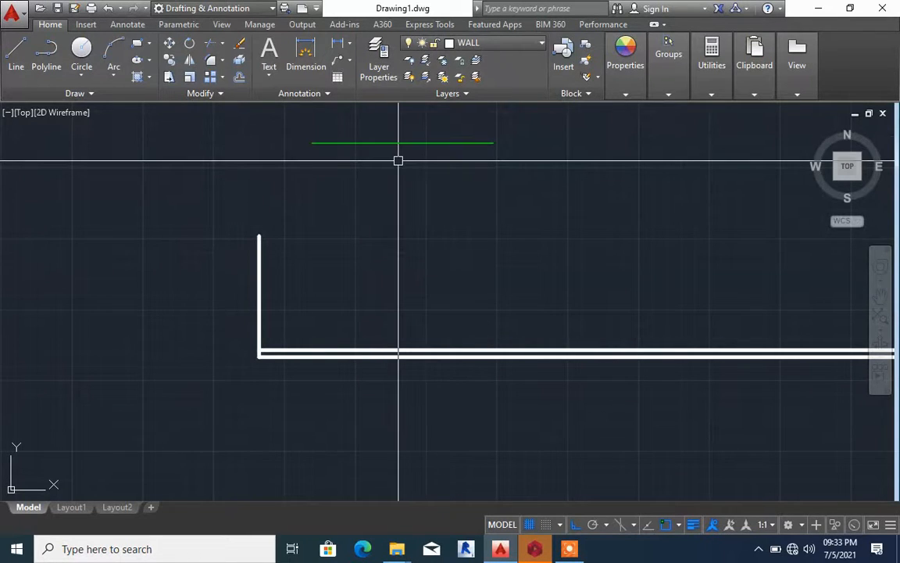
type("ma")
key("Return")
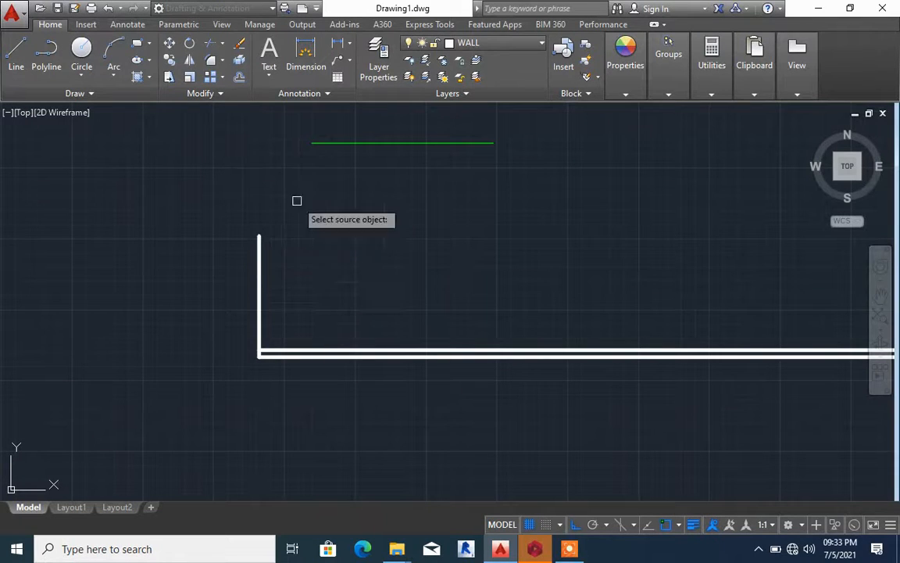
left_click(409, 143)
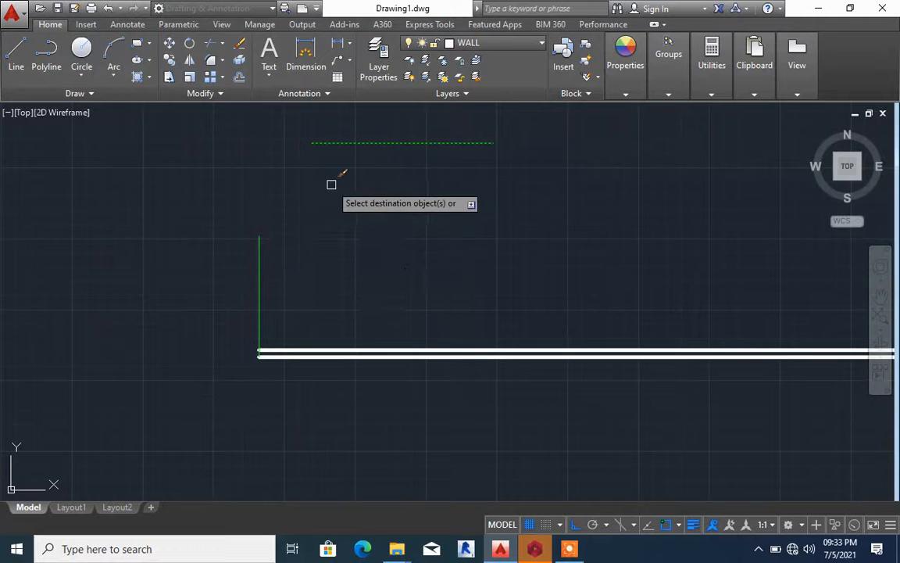
key("Escape")
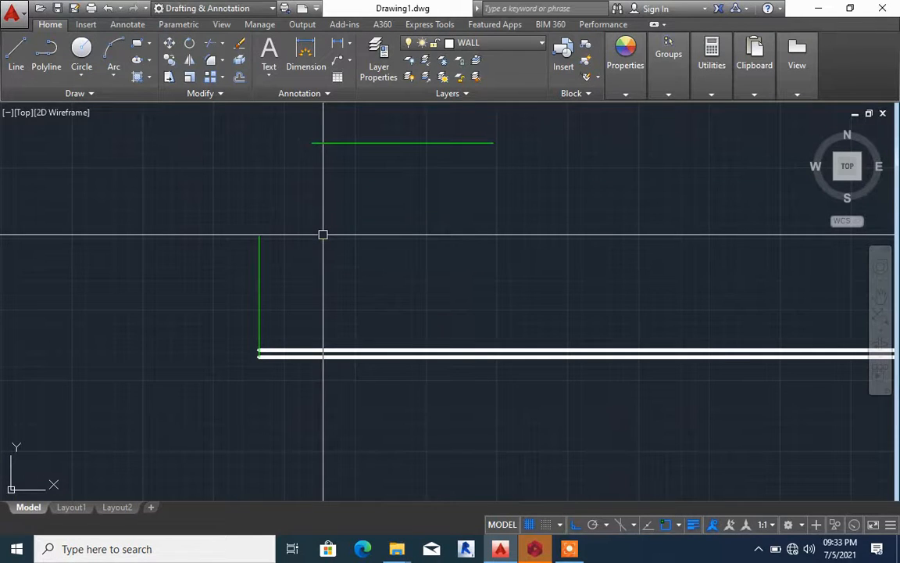
Offset the vertical end line once toward the inside of the wall corner, accepting the default offset distance
scroll(399, 178, "up", 3)
scroll(273, 255, "down", 7)
scroll(233, 300, "up", 4)
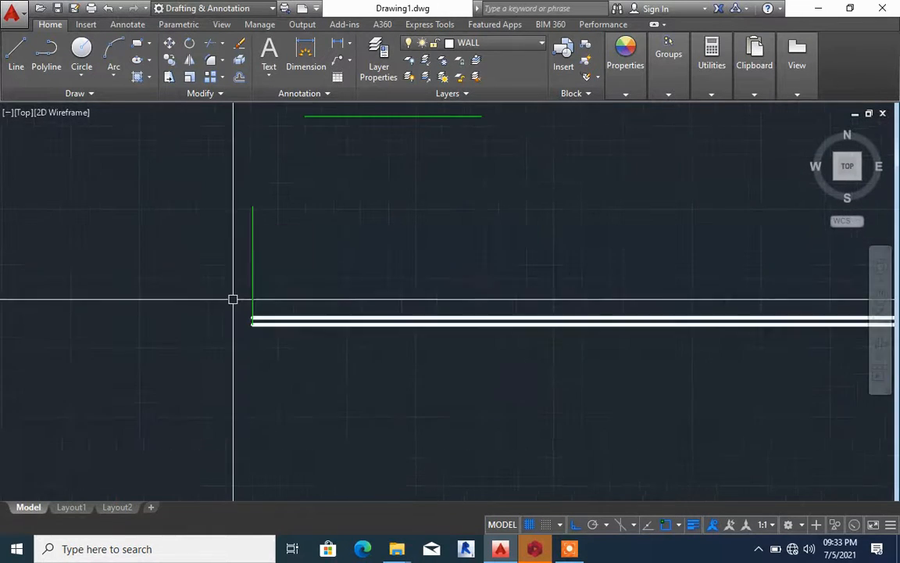
scroll(233, 299, "up", 3)
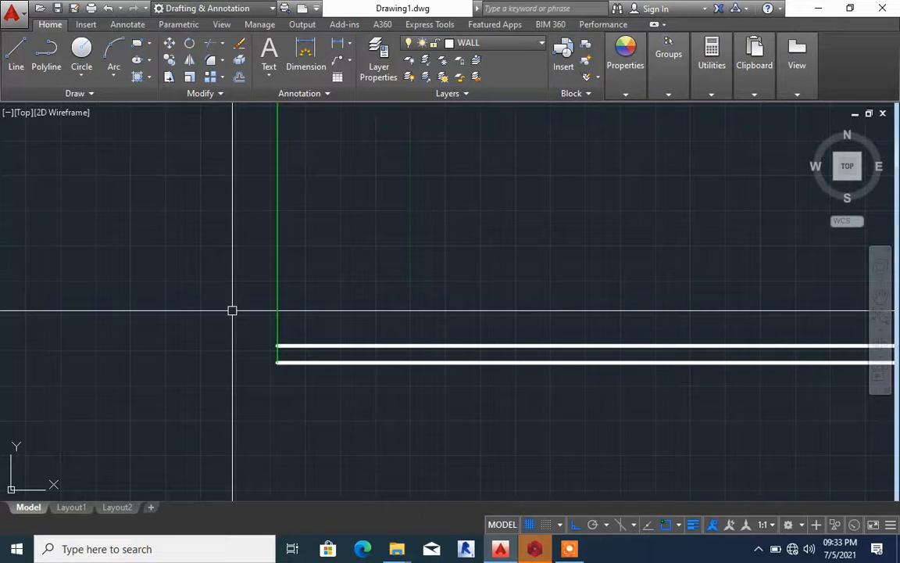
type("o")
key("Return")
key("Return")
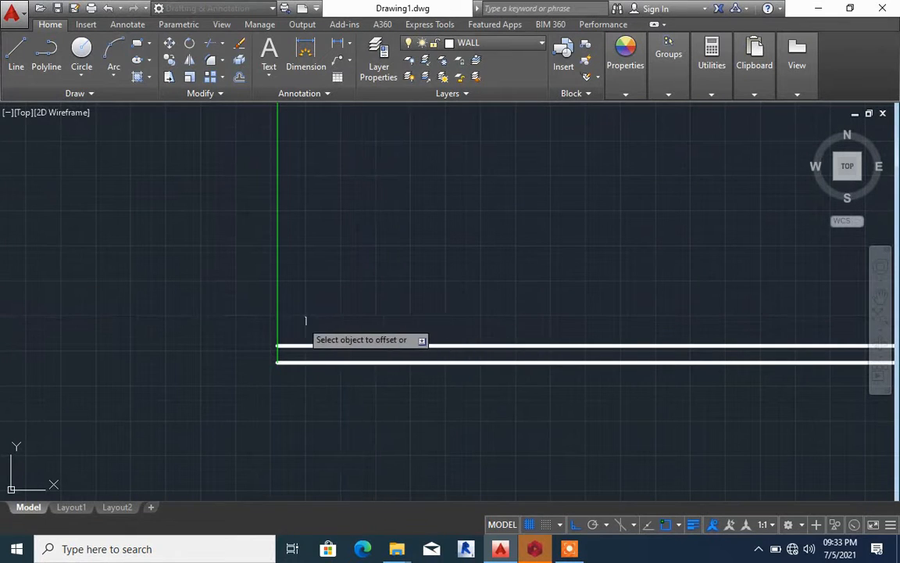
left_click(278, 321)
left_click(329, 316)
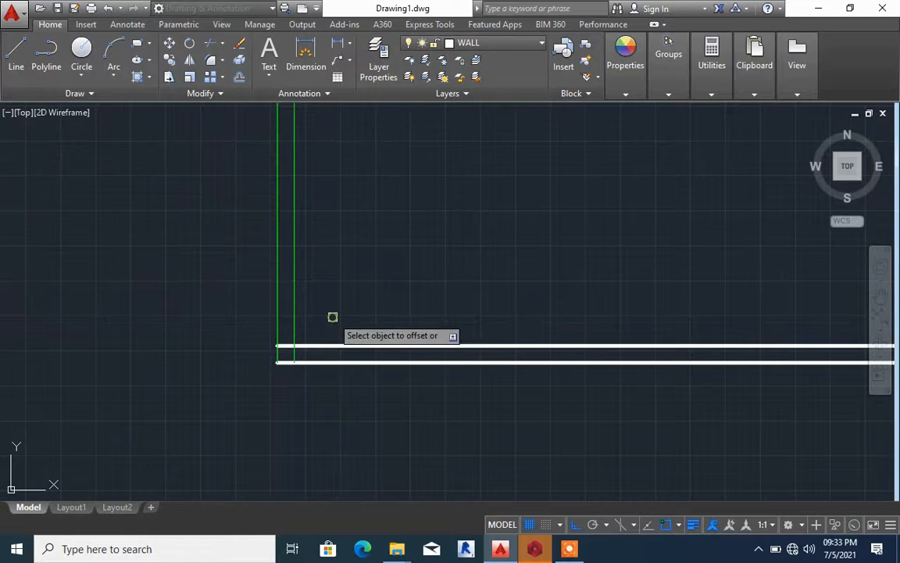
key("Escape")
Match the properties of the upper horizontal wall line onto both green vertical lines
scroll(317, 326, "down", 2)
type("ma")
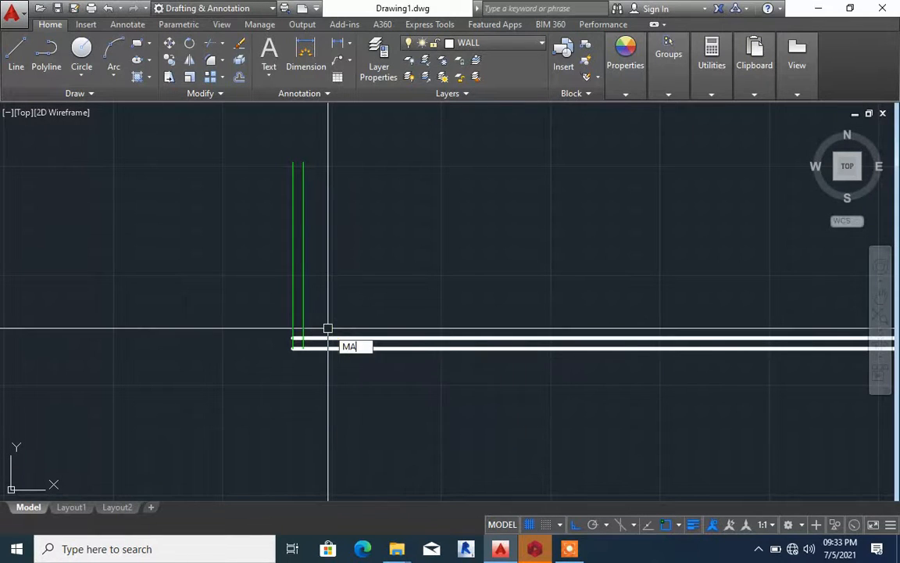
key("Return")
left_click(319, 338)
left_click(303, 317)
left_click(293, 308)
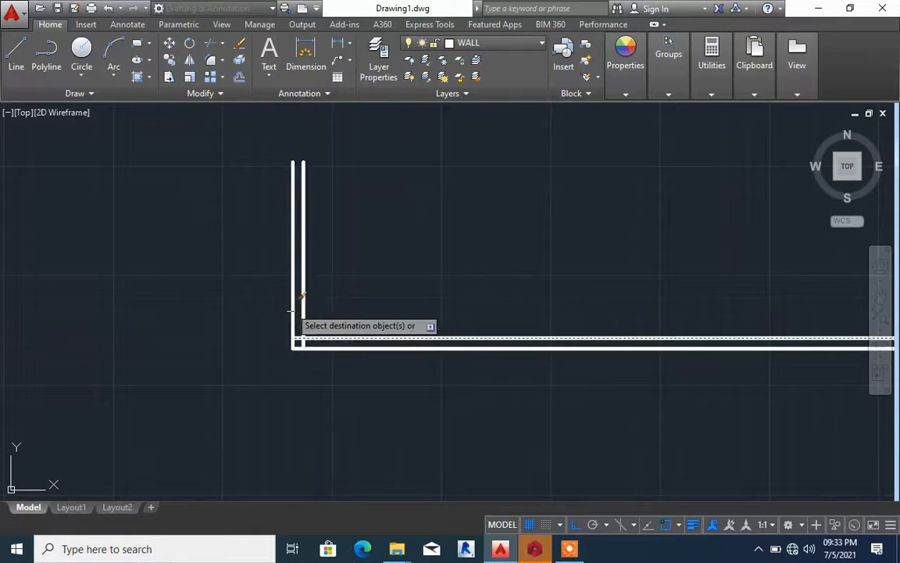
key("Escape")
Offset the inner vertical wall line 3000 toward the inside of the plan
scroll(303, 340, "up", 5)
scroll(272, 339, "down", 8)
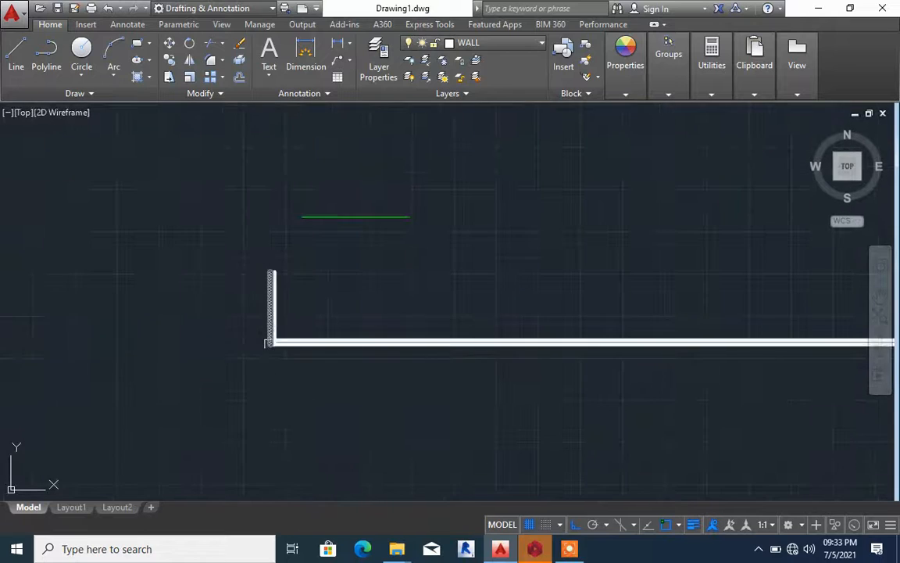
scroll(281, 324, "up", 2)
scroll(280, 325, "up", 3)
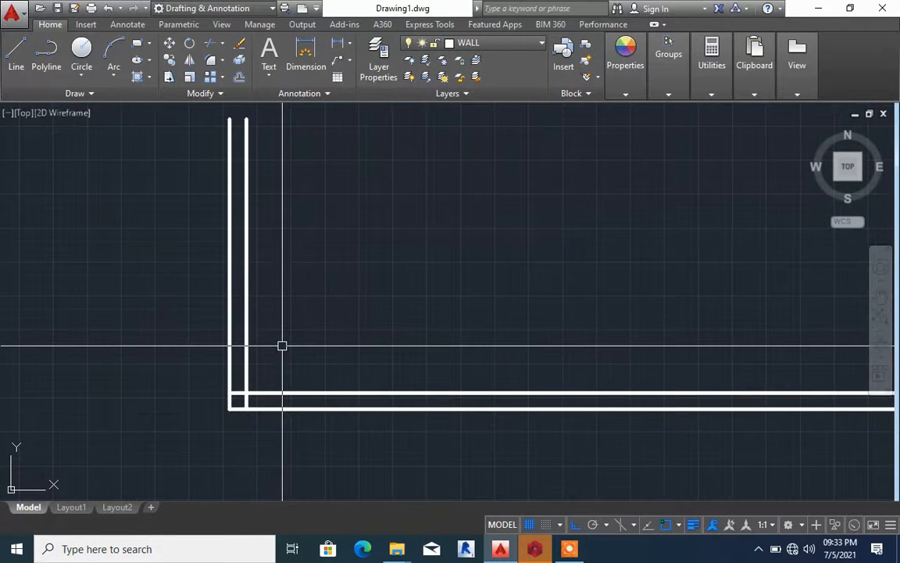
key("Escape")
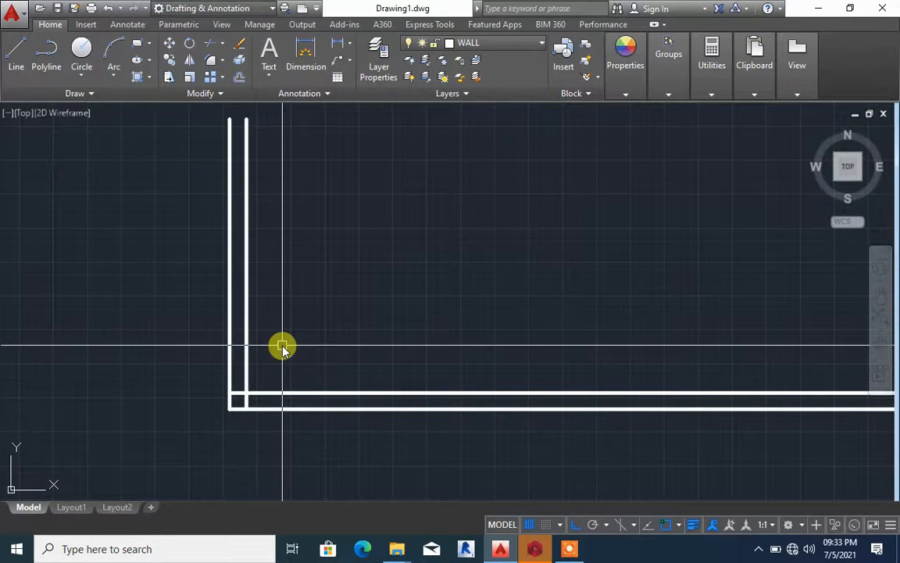
key("Return")
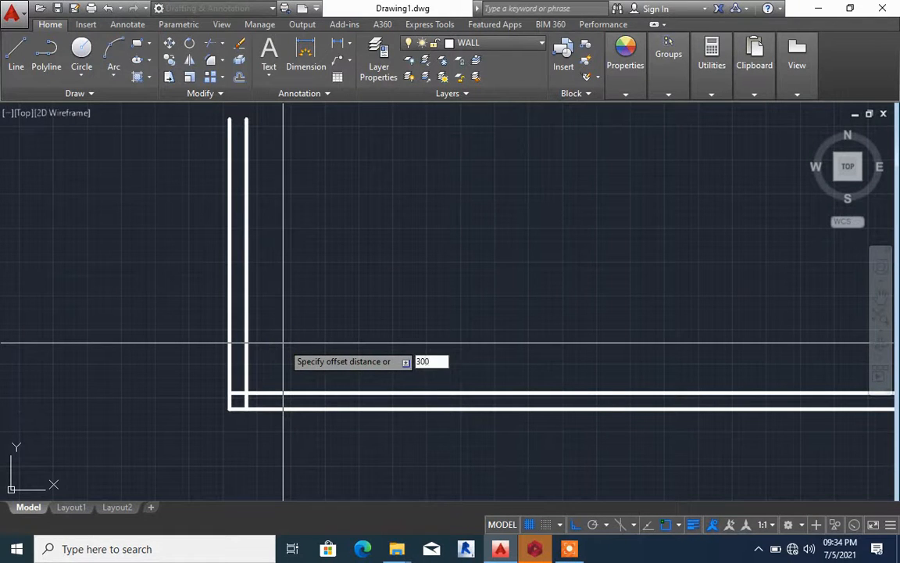
type("3000")
key("Return")
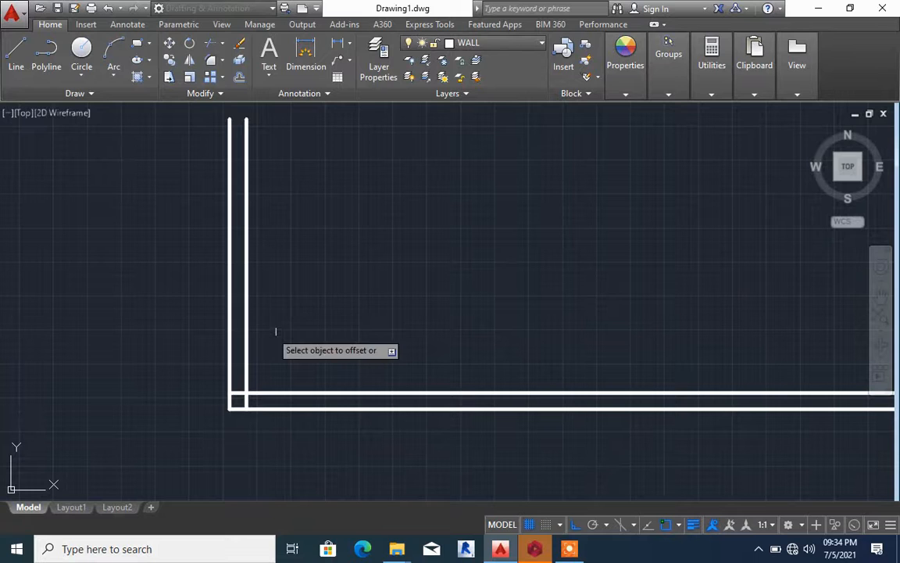
left_click(245, 281)
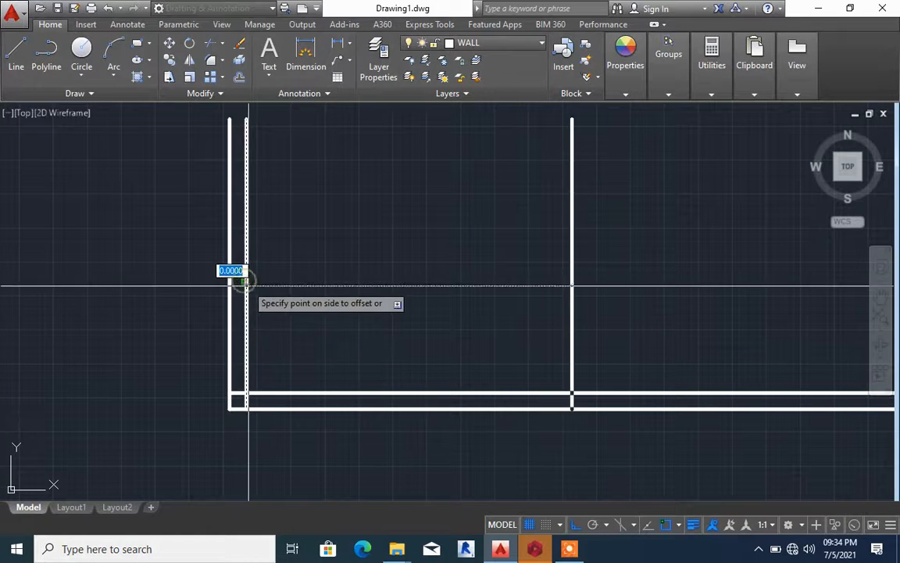
scroll(266, 294, "down", 6)
left_click(383, 300)
Offset the single vertical line 150 away from the end wall to give the second wall its thickness
scroll(328, 299, "up", 6)
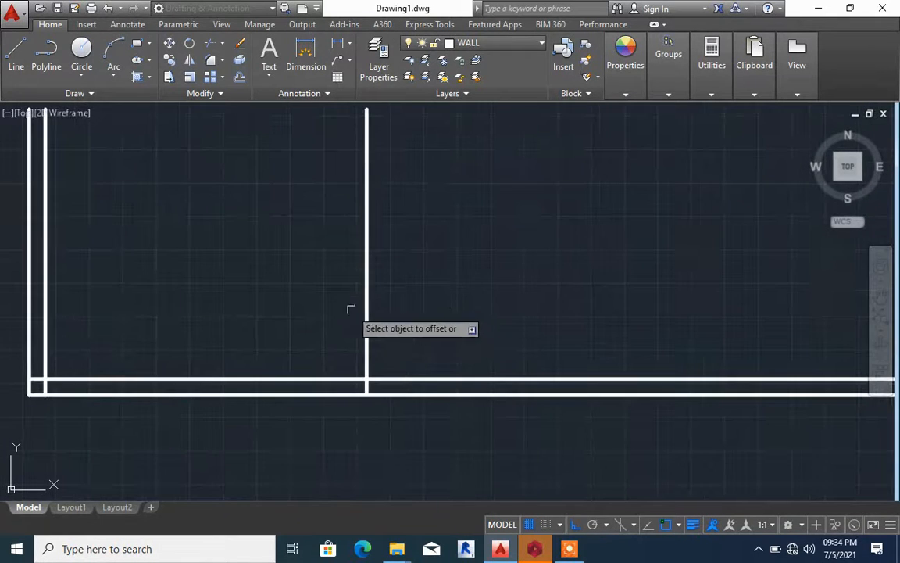
left_click(365, 336)
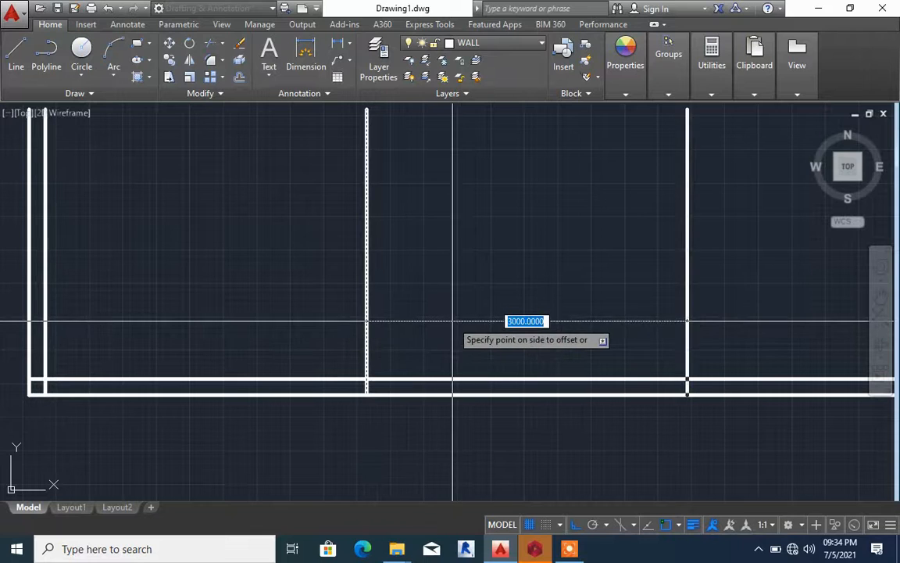
type("1")
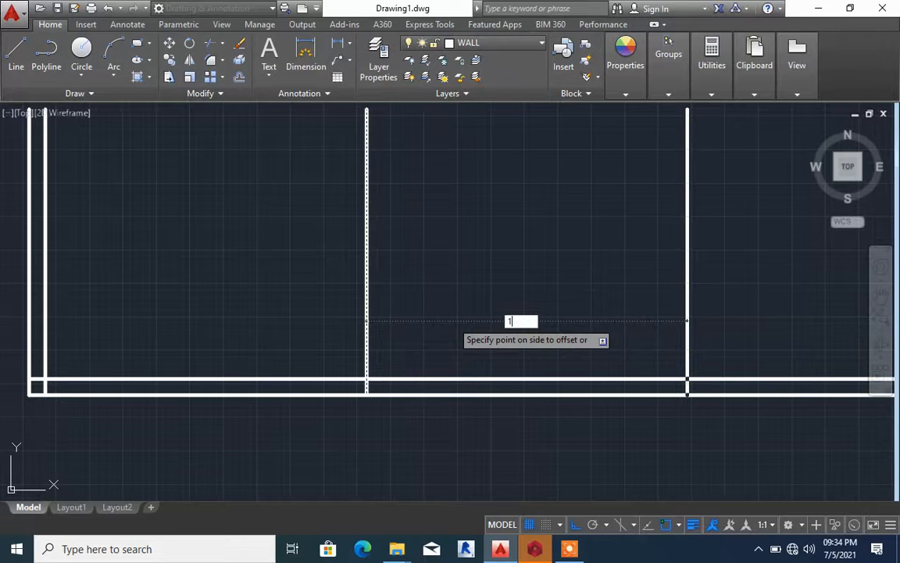
type("50")
key("Return")
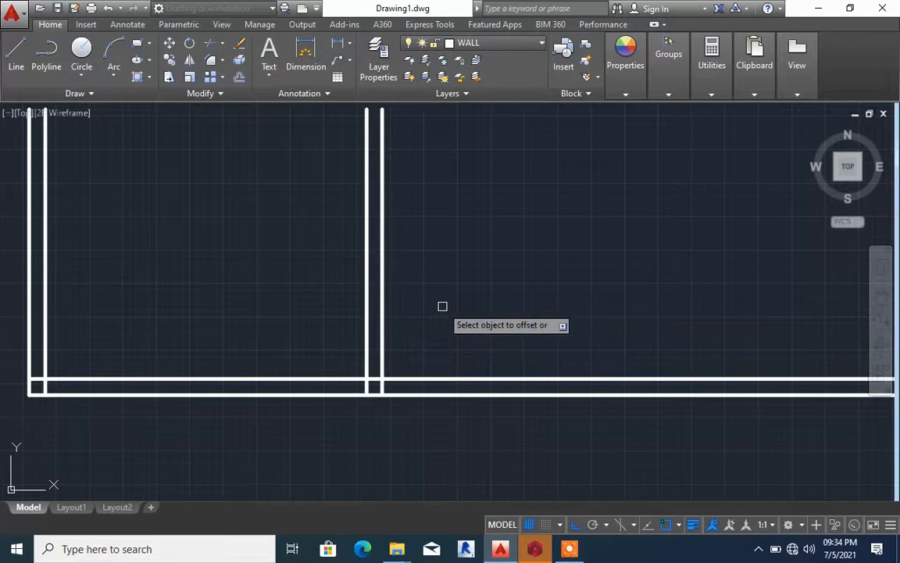
Offset the far line of the second vertical wall 3900 away from the end wall
scroll(432, 301, "down", 2)
left_click(414, 288)
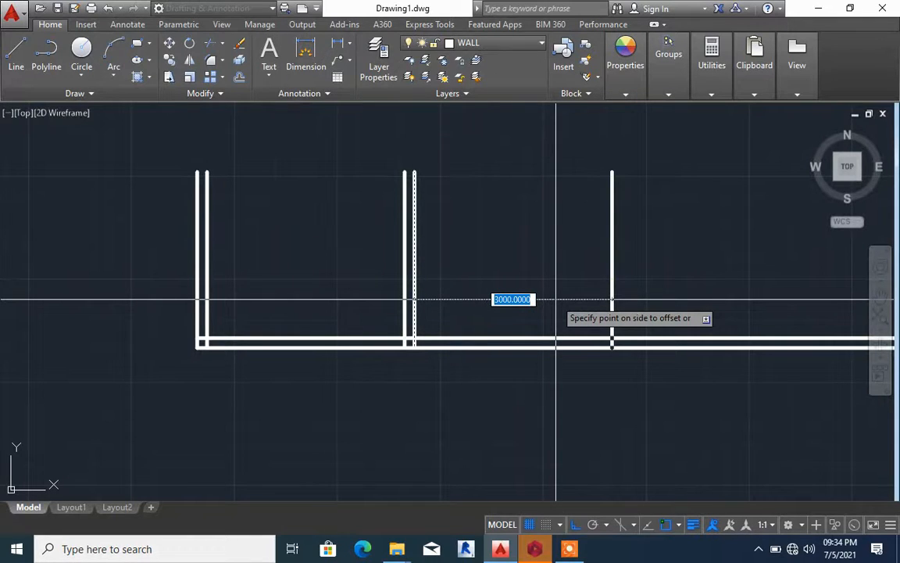
type("3900")
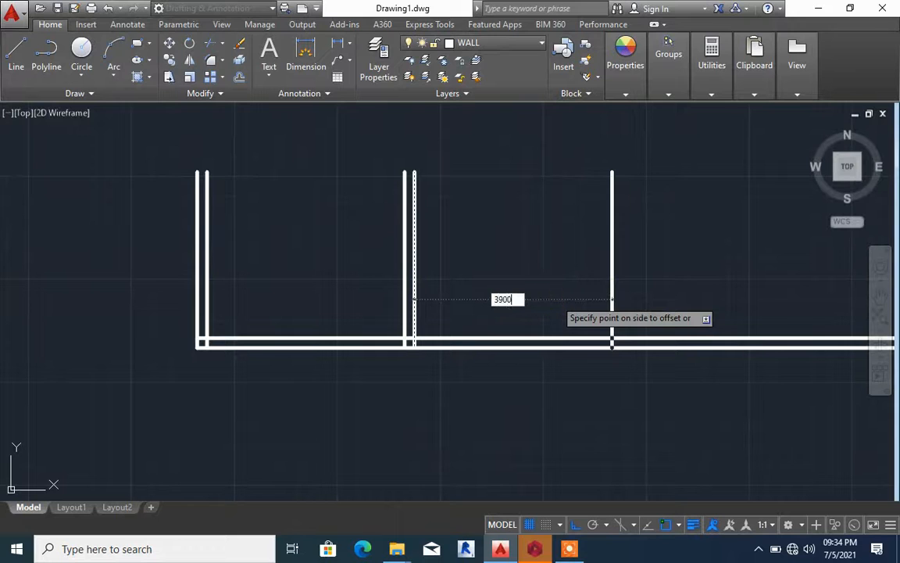
key("Return")
Offset the last single vertical line 150 to form the third double wall
scroll(482, 297, "down", 3)
scroll(508, 277, "up", 2)
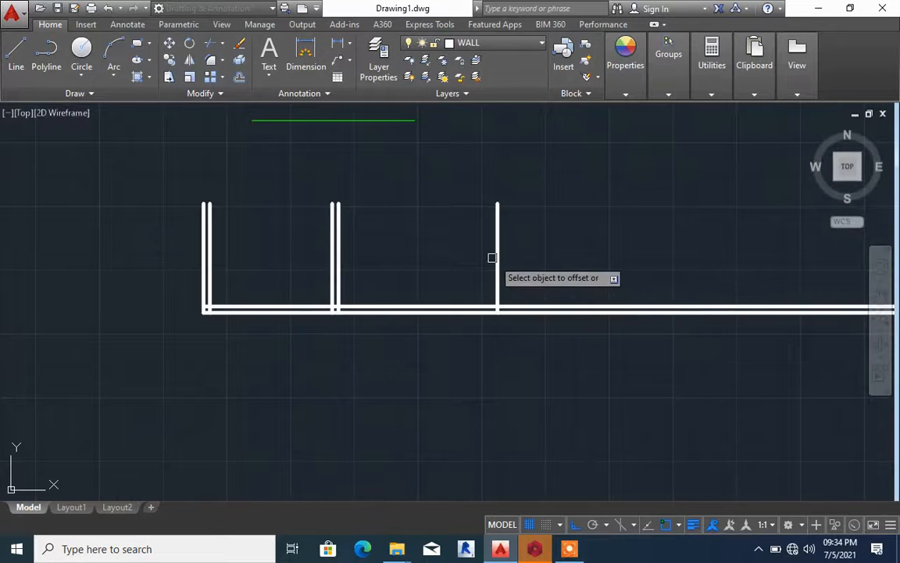
left_click(495, 258)
type("1")
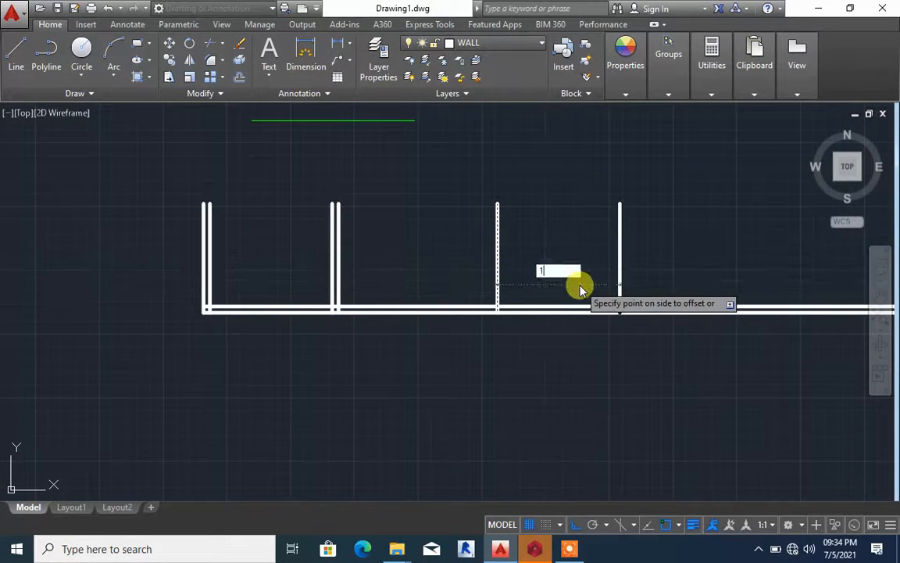
type("50")
key("Return")
Chamfer the lower horizontal wall line with the outer line of the third vertical wall into a closed corner
scroll(547, 266, "down", 4)
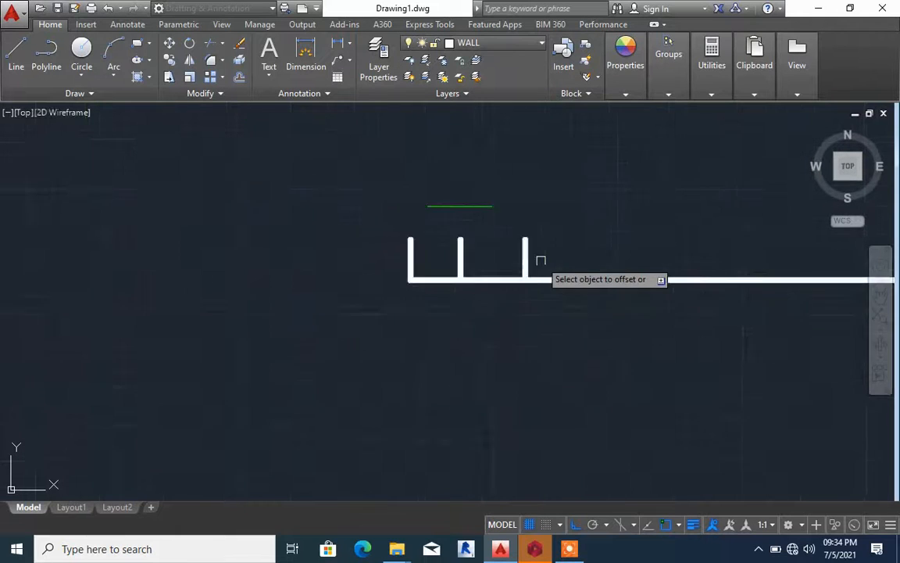
scroll(542, 261, "up", 10)
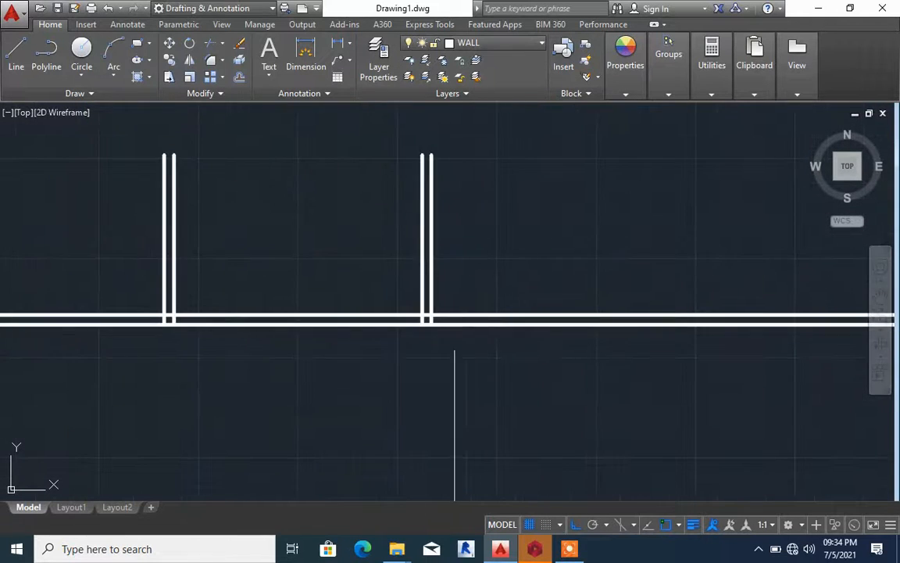
scroll(401, 296, "up", 4)
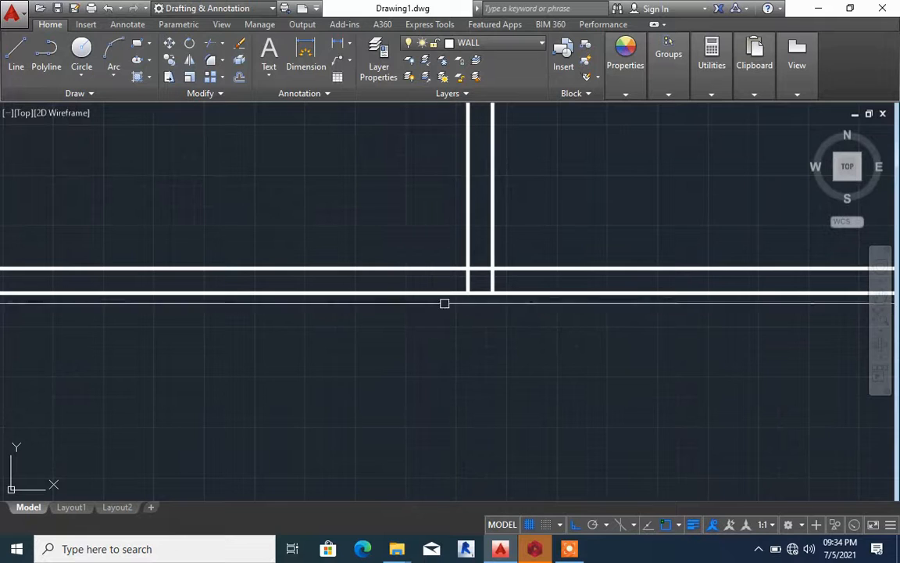
left_click(492, 288)
key("Escape")
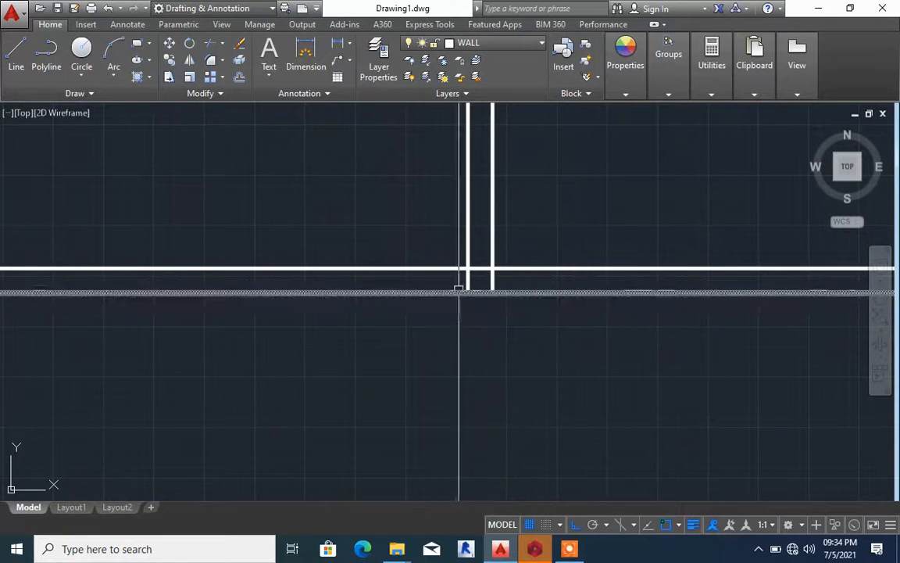
type("CHA")
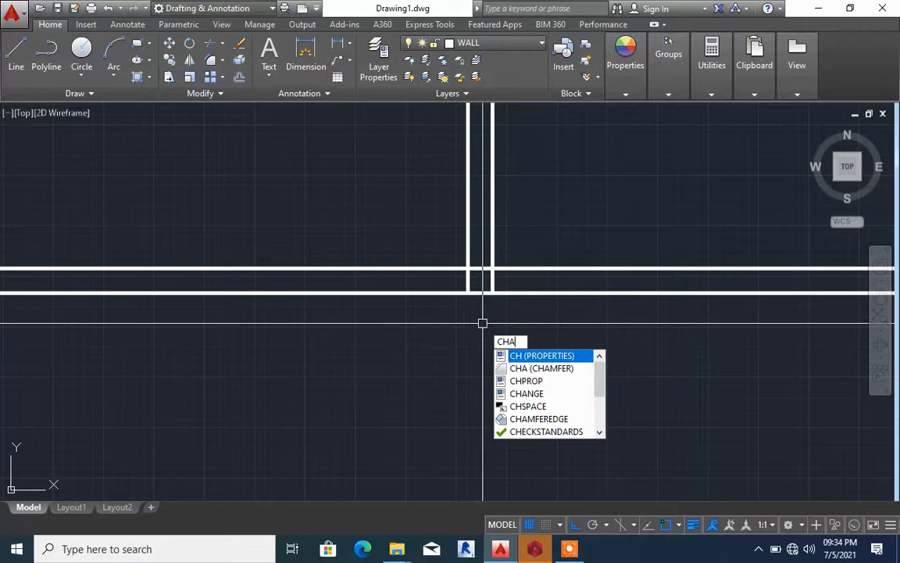
key("Return")
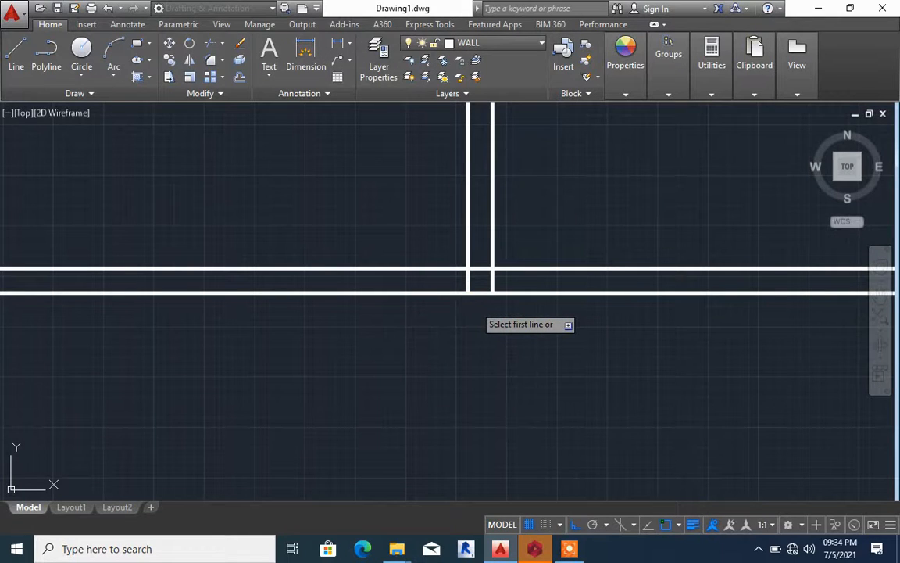
key("ctrl+8")
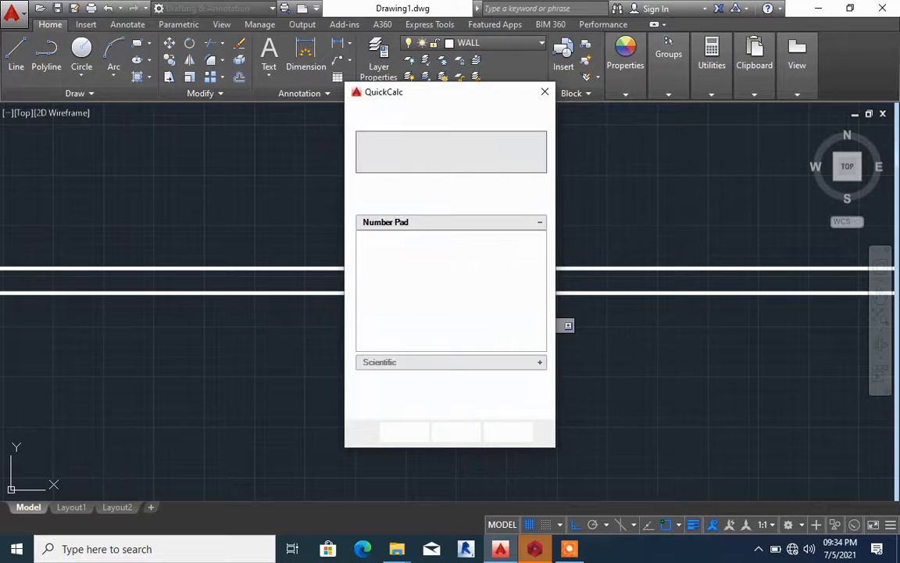
left_click(547, 94)
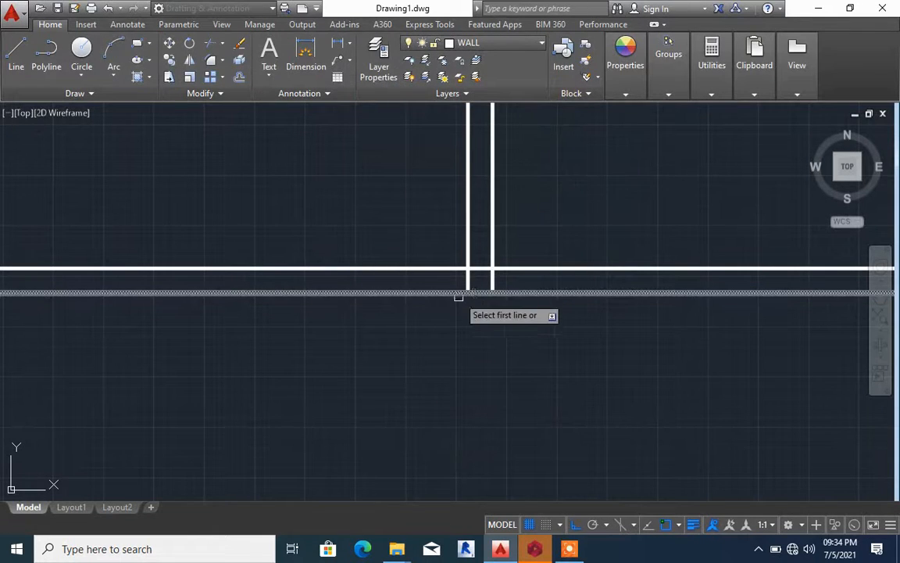
left_click(478, 292)
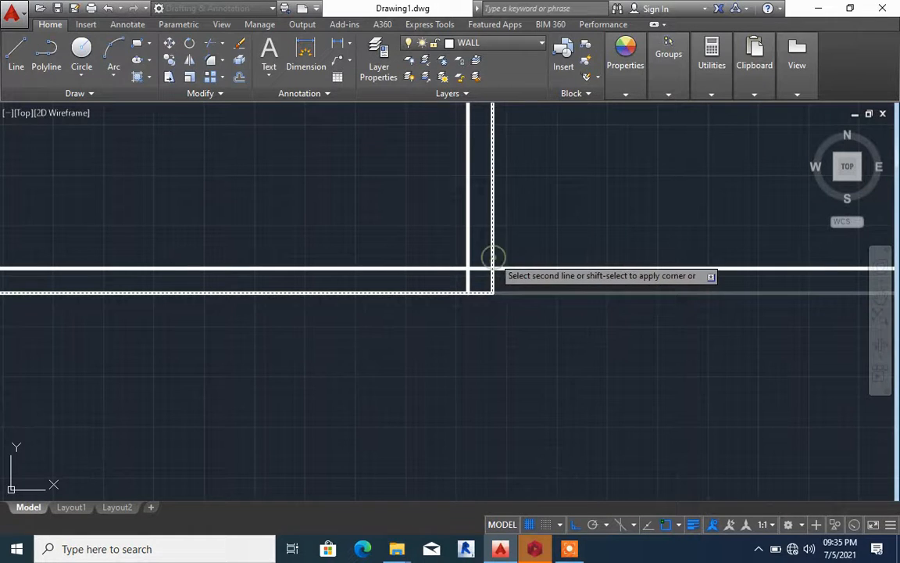
left_click(492, 256)
Chamfer the upper line of the horizontal wall with the inner line of the third vertical wall into a closed inner corner
key("space")
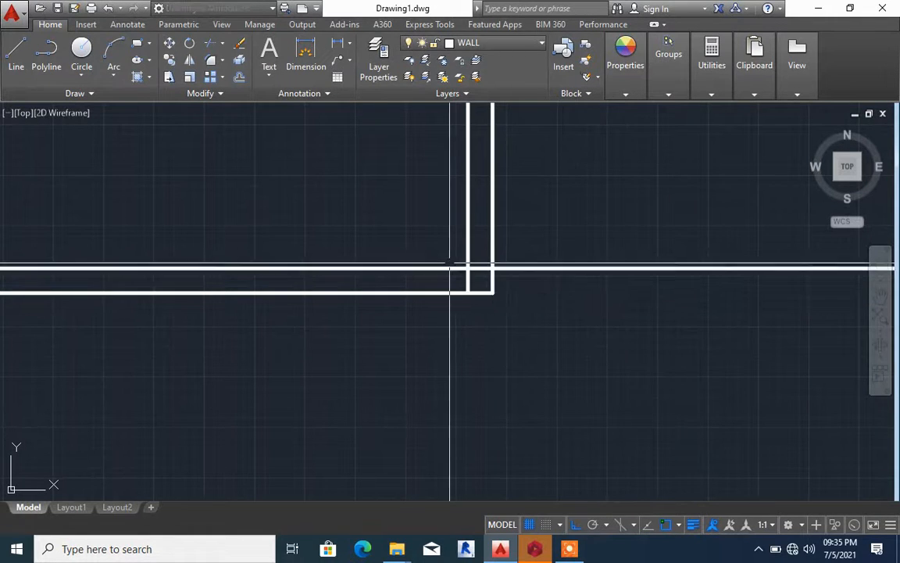
scroll(493, 276, "up", 4)
scroll(493, 276, "down", 2)
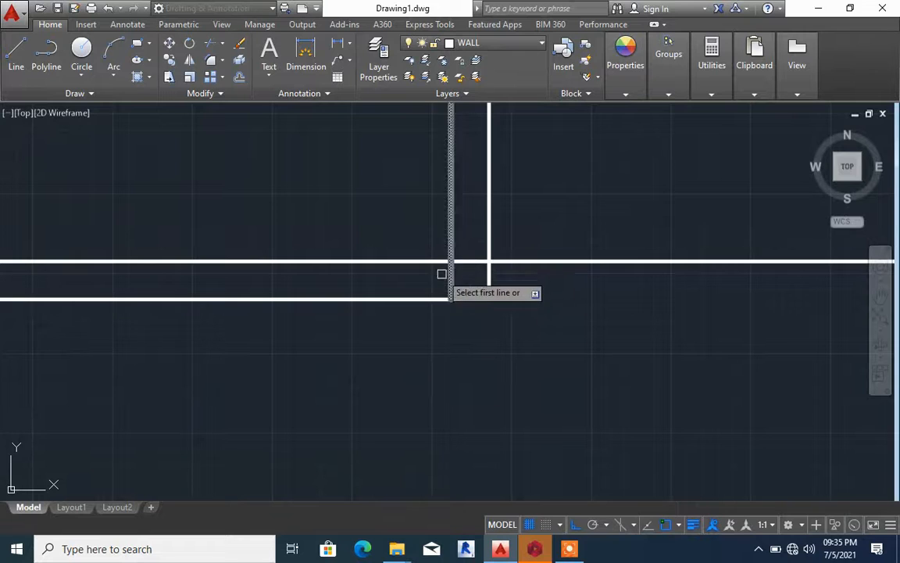
right_click(416, 231)
left_click(383, 199)
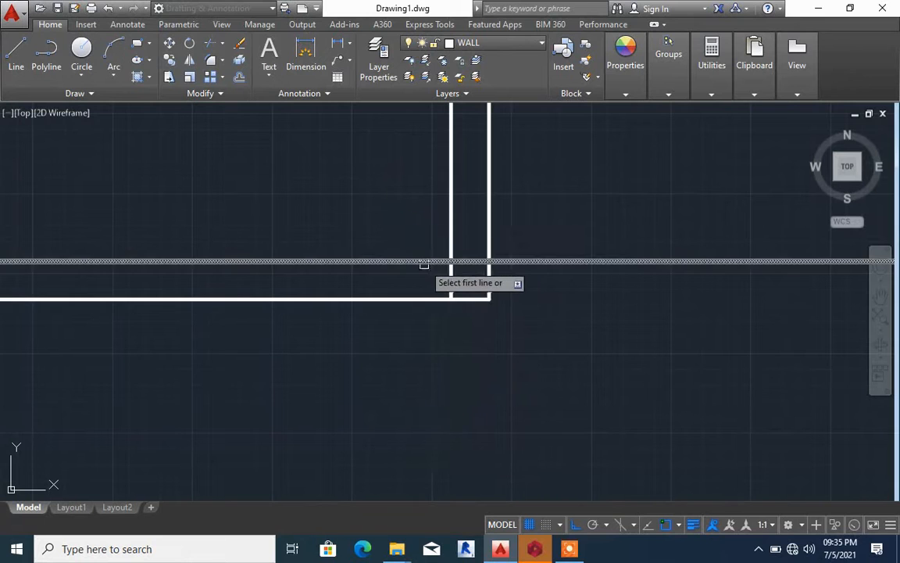
left_click(451, 261)
left_click(447, 235)
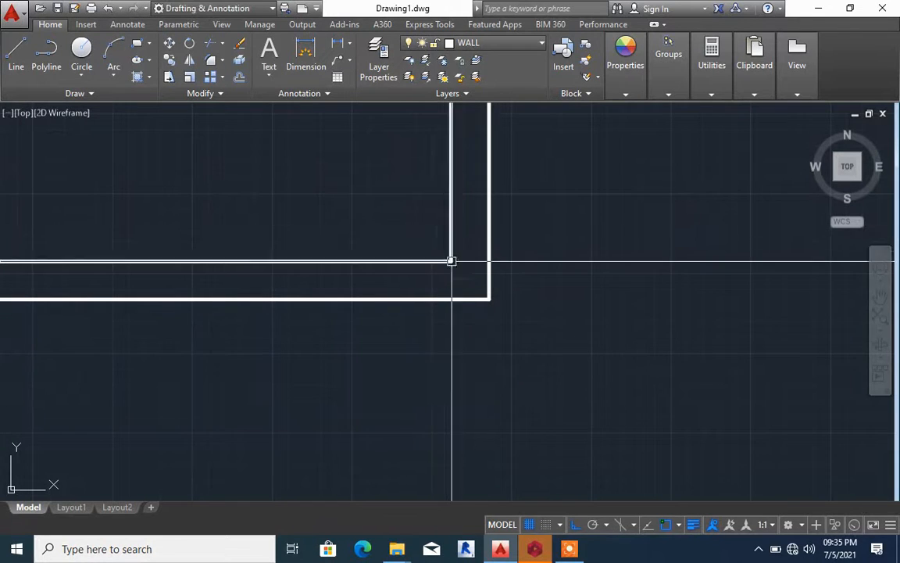
Try chamfering the upper horizontal wall line with the nearer line of the middle vertical wall, and undo it
scroll(450, 261, "down", 3)
scroll(285, 261, "up", 8)
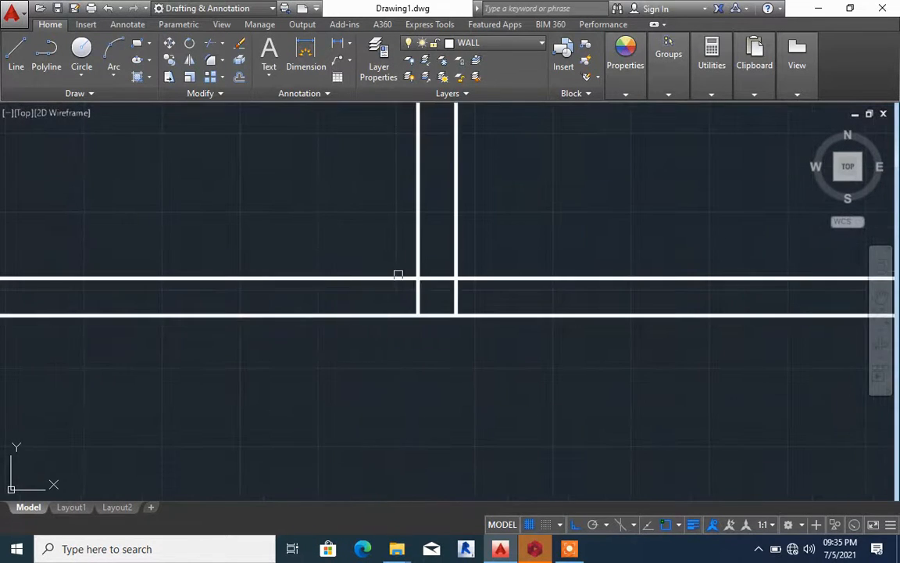
scroll(461, 293, "down", 5)
scroll(457, 290, "up", 5)
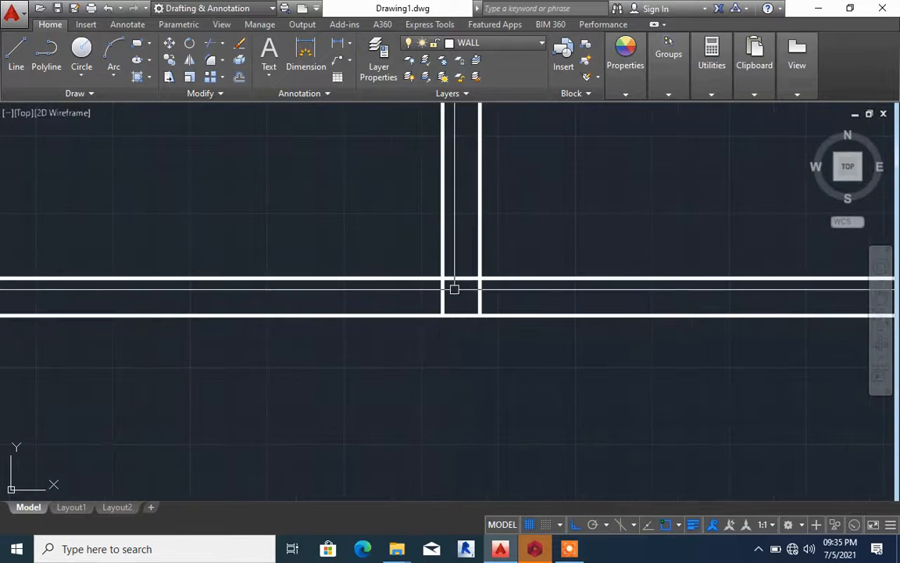
key("Return")
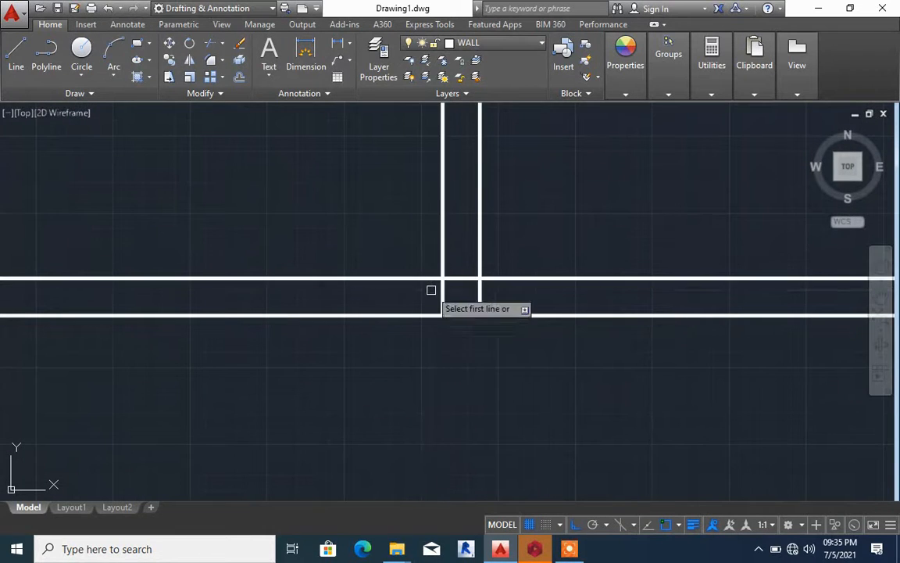
left_click(434, 277)
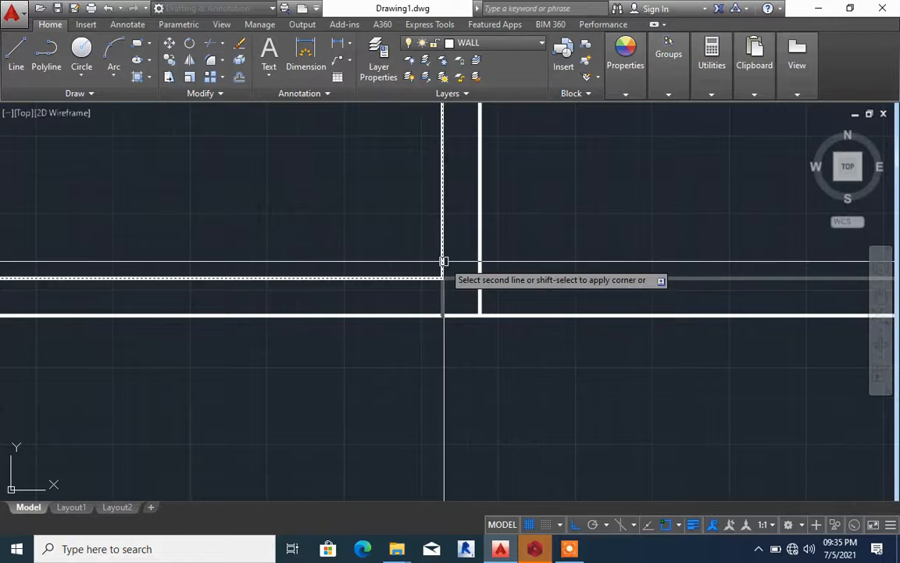
left_click(443, 260)
scroll(430, 301, "down", 6)
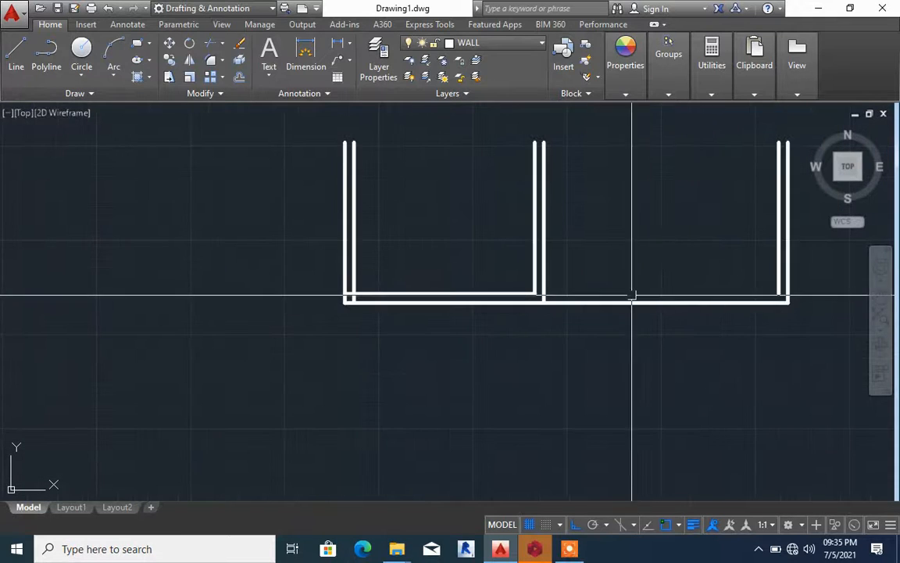
scroll(575, 301, "up", 5)
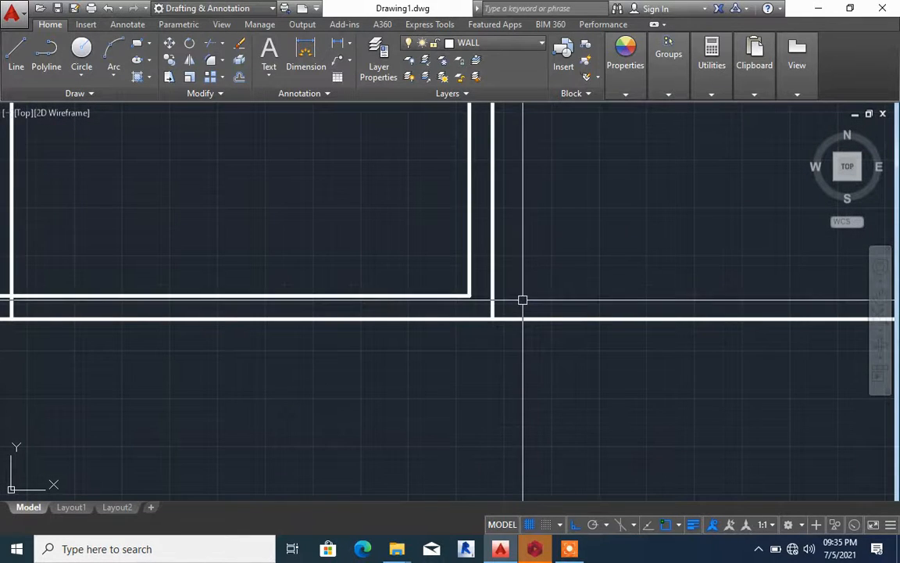
scroll(523, 300, "up", 2)
key("ctrl+z")
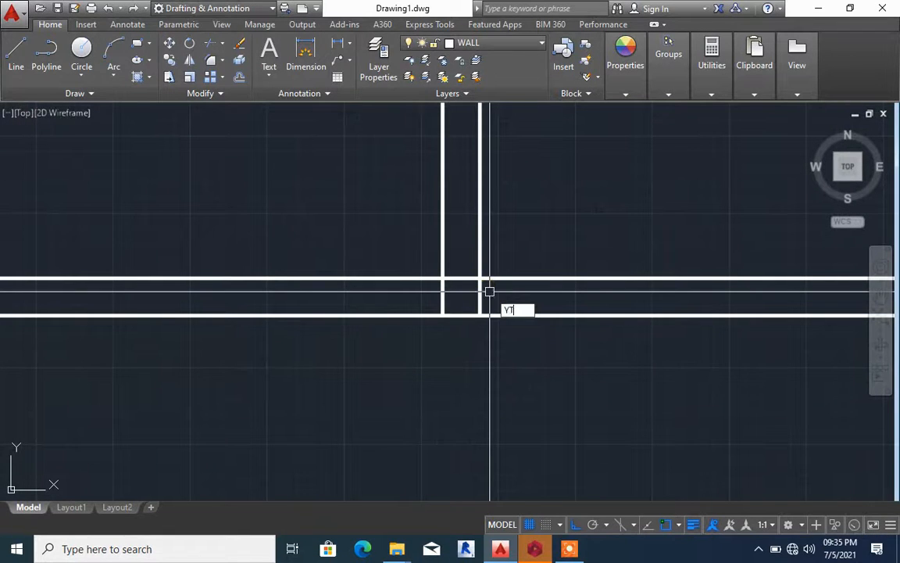
Trim the crossing line segments where the middle vertical wall meets the horizontal wall to open the T-junction
type("R")
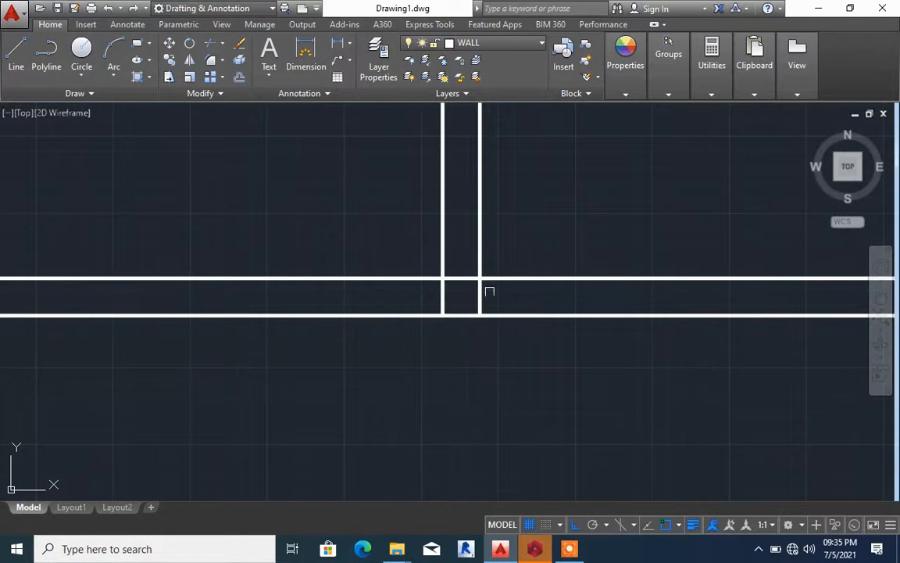
key("Return")
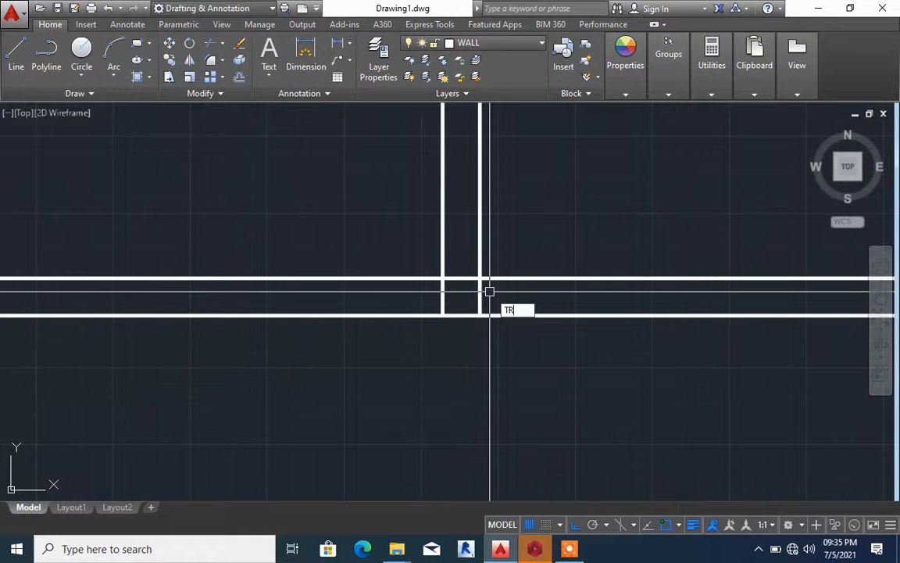
key("Return")
key("Escape")
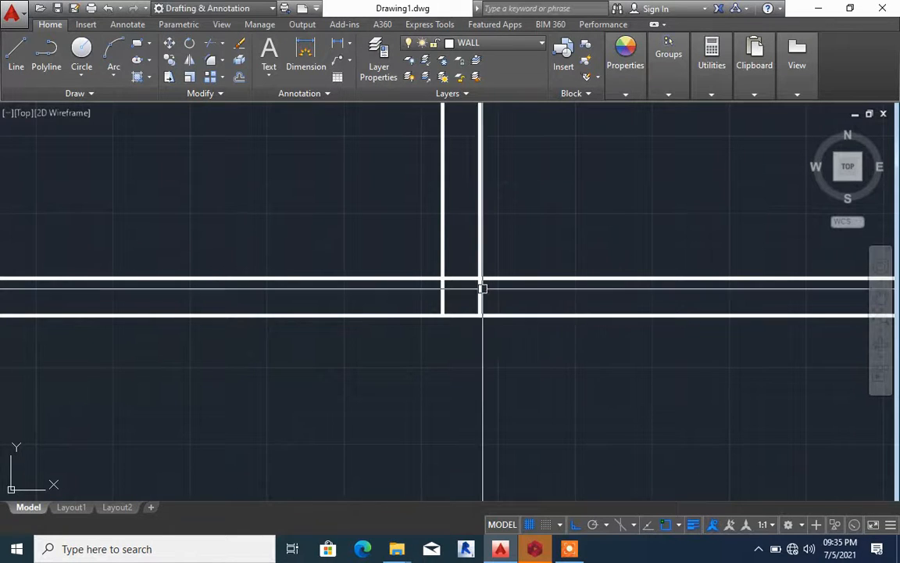
type("TR")
key("Return")
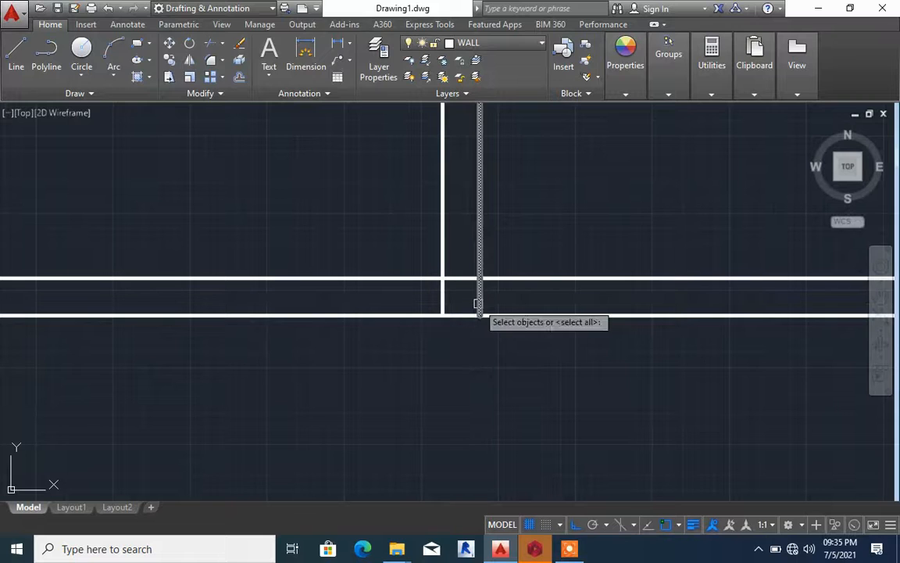
key("Return")
left_click(479, 306)
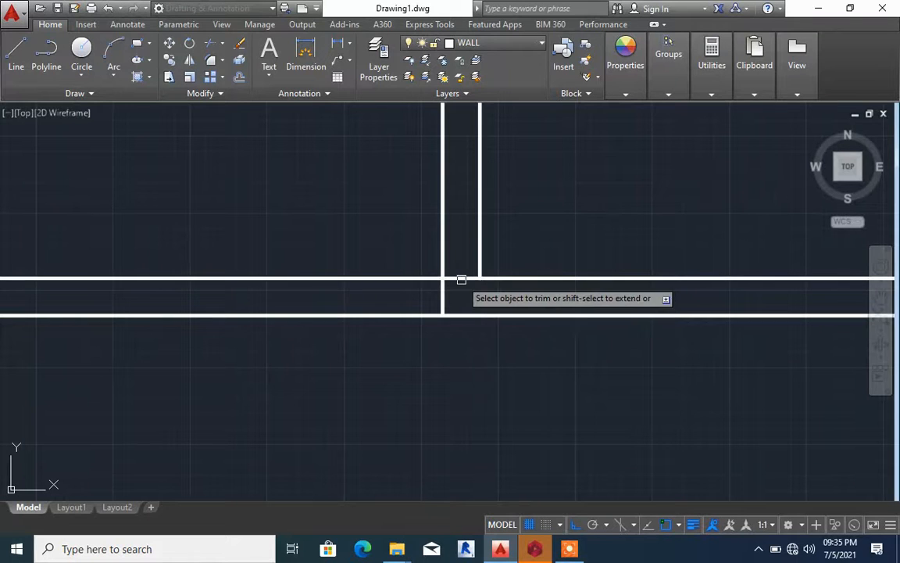
left_click(445, 297)
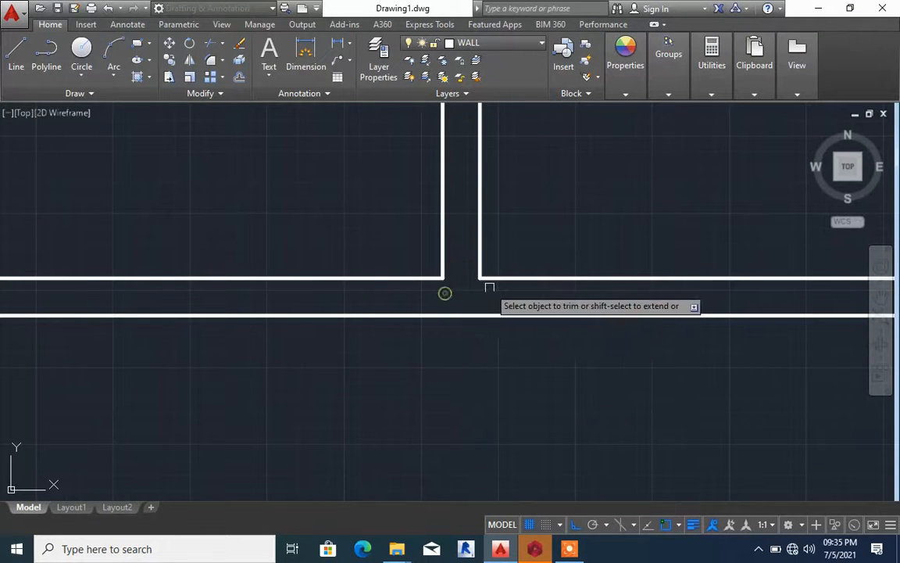
Trim the overlapping inner line ends where the first vertical wall meets the horizontal wall
scroll(469, 293, "down", 5)
scroll(296, 287, "up", 5)
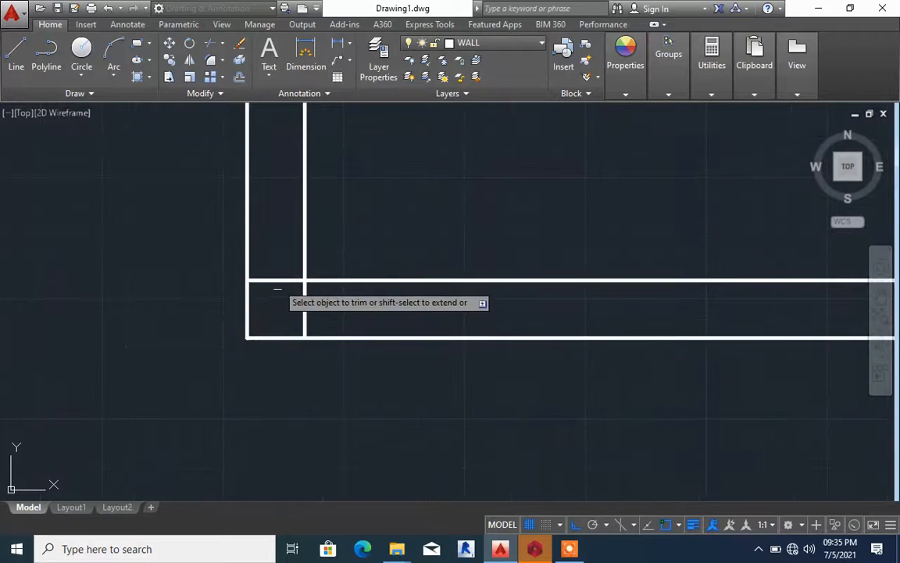
left_click(279, 281)
key("Escape")
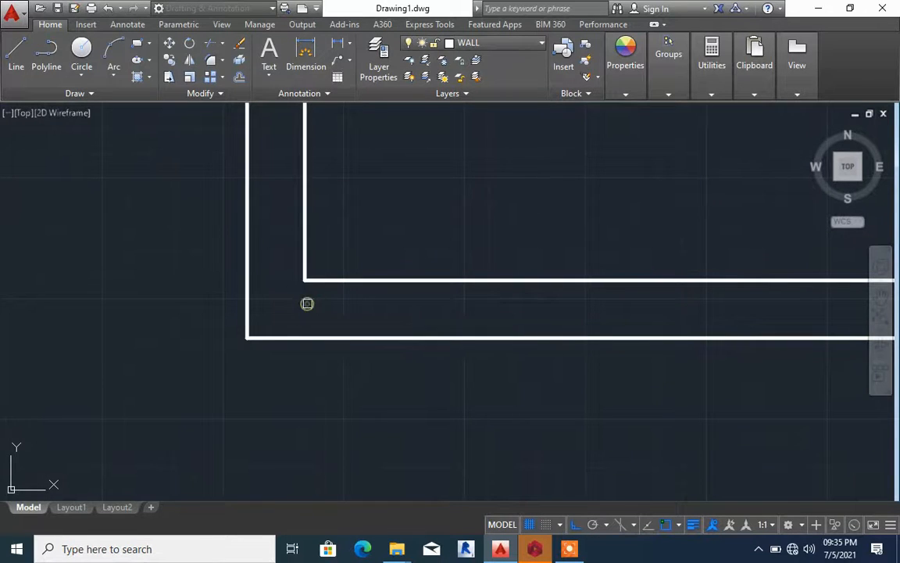
Offset the inner horizontal wall line between the first and middle walls 1200 upward
scroll(307, 303, "down", 4)
scroll(313, 313, "down", 4)
scroll(375, 298, "up", 3)
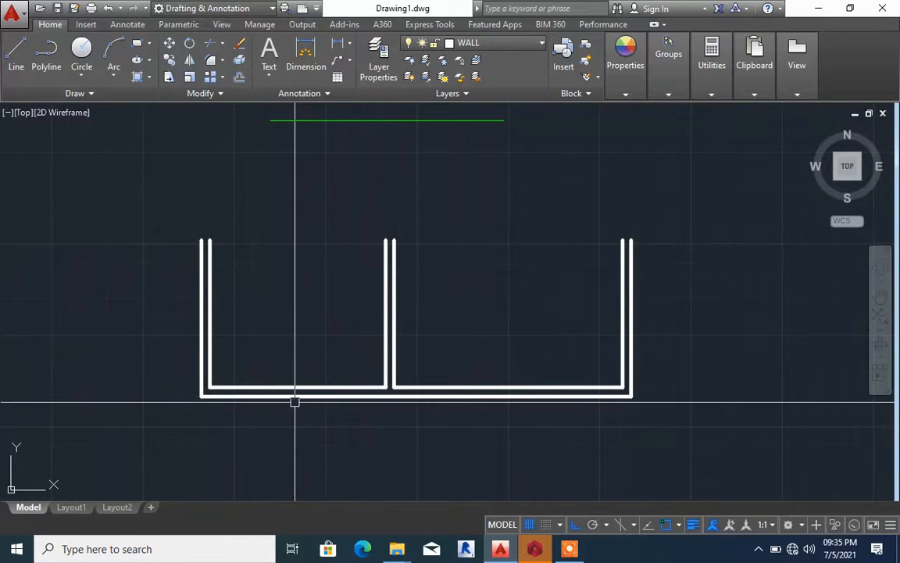
key("Return")
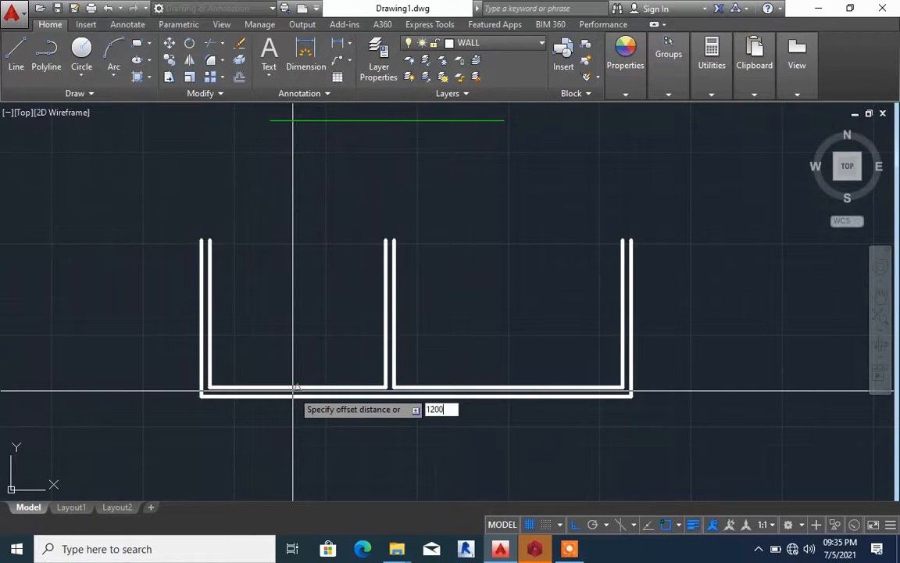
key("Return")
left_click(292, 387)
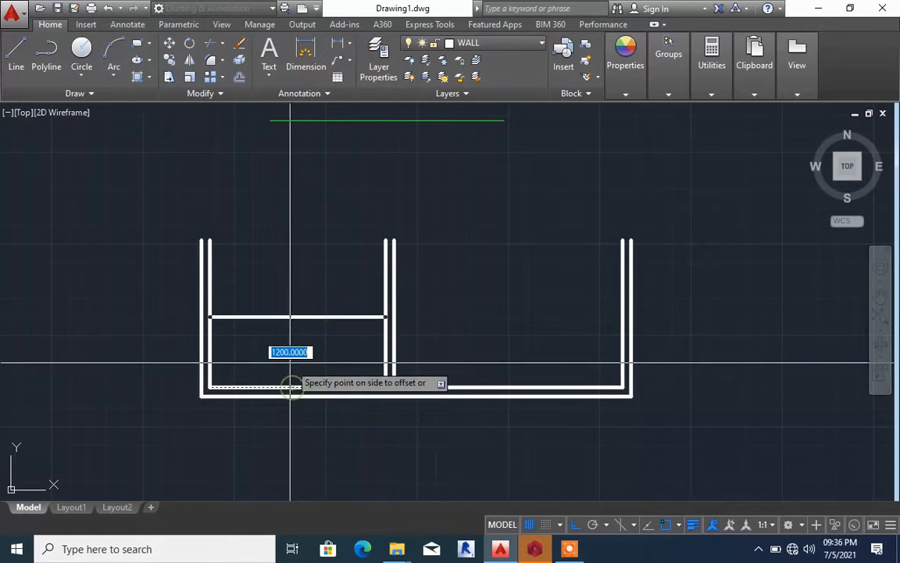
left_click(298, 315)
Offset the new partition line 150 upward to give the partition its thickness
left_click(298, 317)
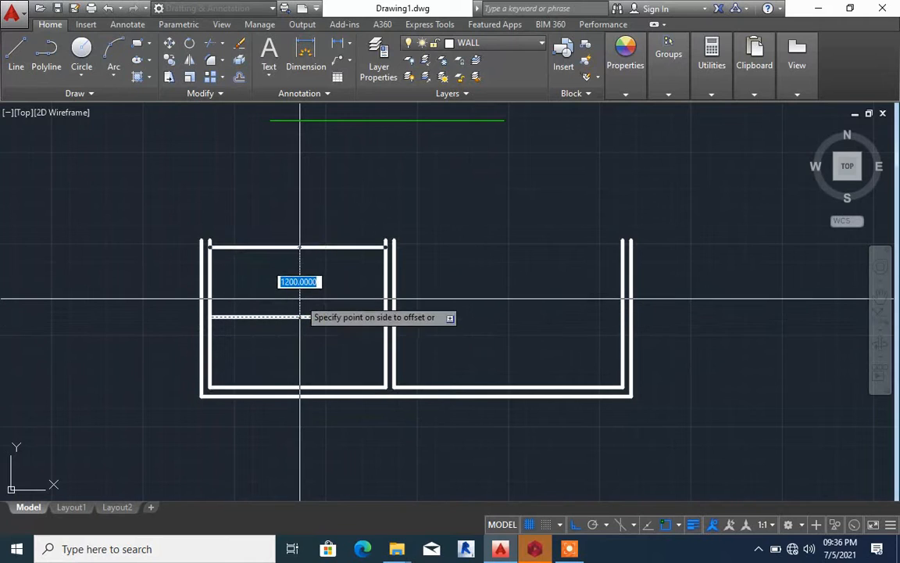
type("15")
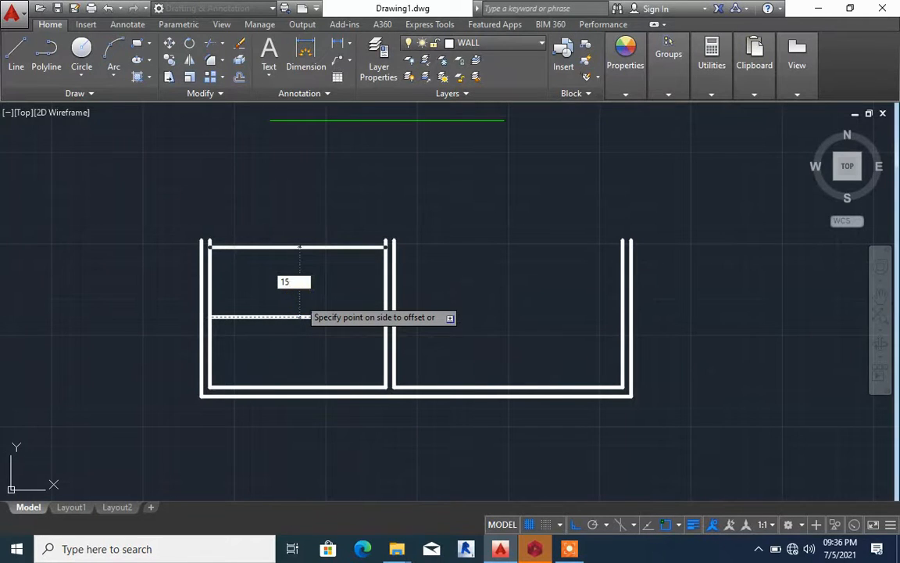
type("0")
key("Return")
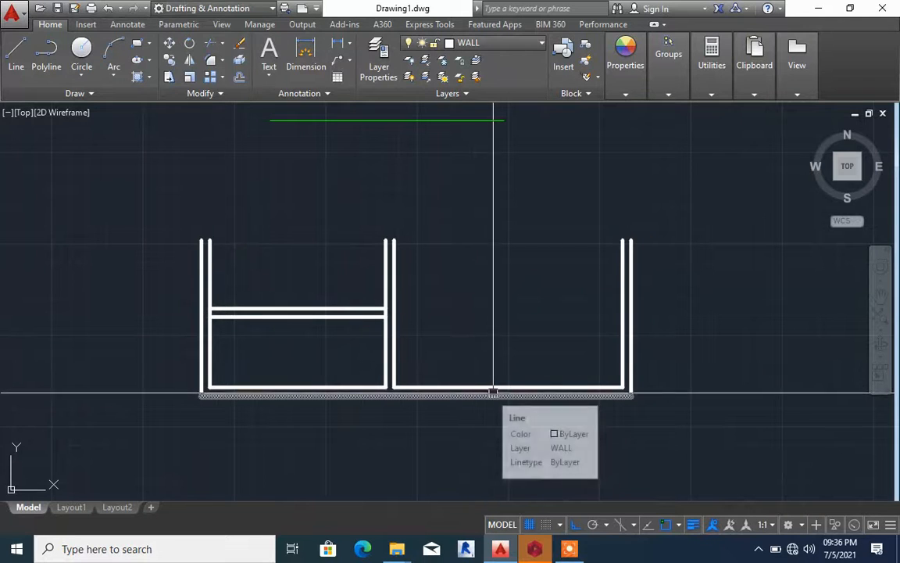
Offset the inner horizontal wall line between the middle and third walls 4100 upward
type("o")
key("Return")
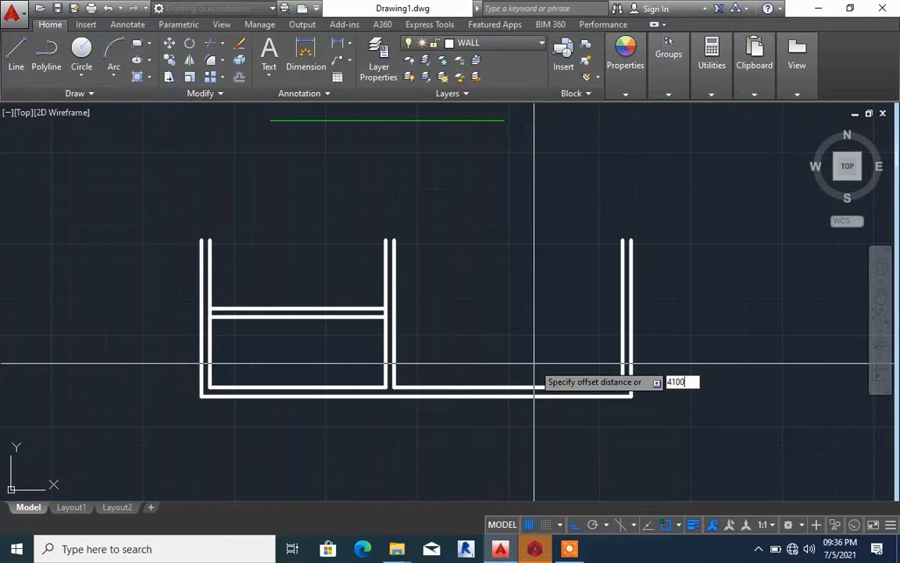
key("Return")
left_click(528, 386)
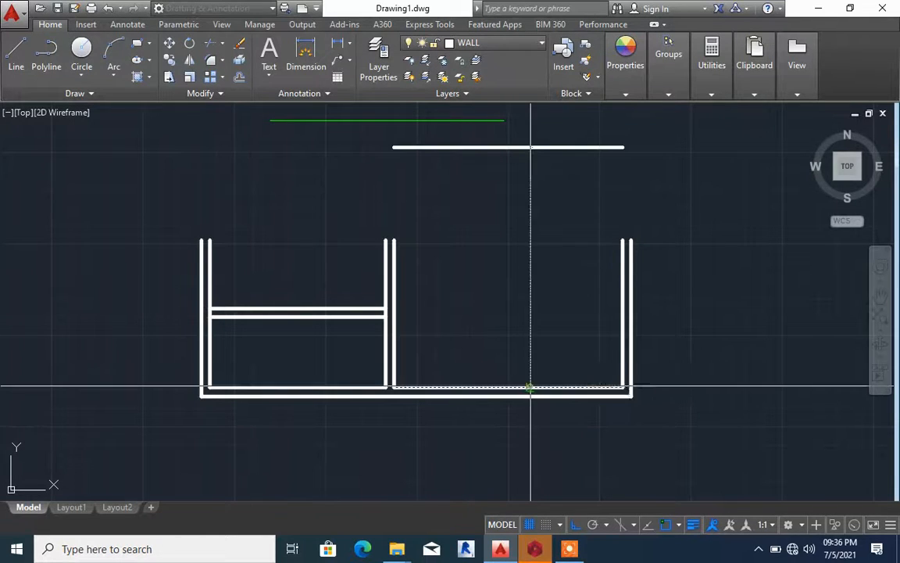
left_click(522, 258)
Offset the new upper line 150 upward to form a double wall, and delete the green line above the walls
scroll(502, 243, "down", 5)
scroll(486, 215, "up", 5)
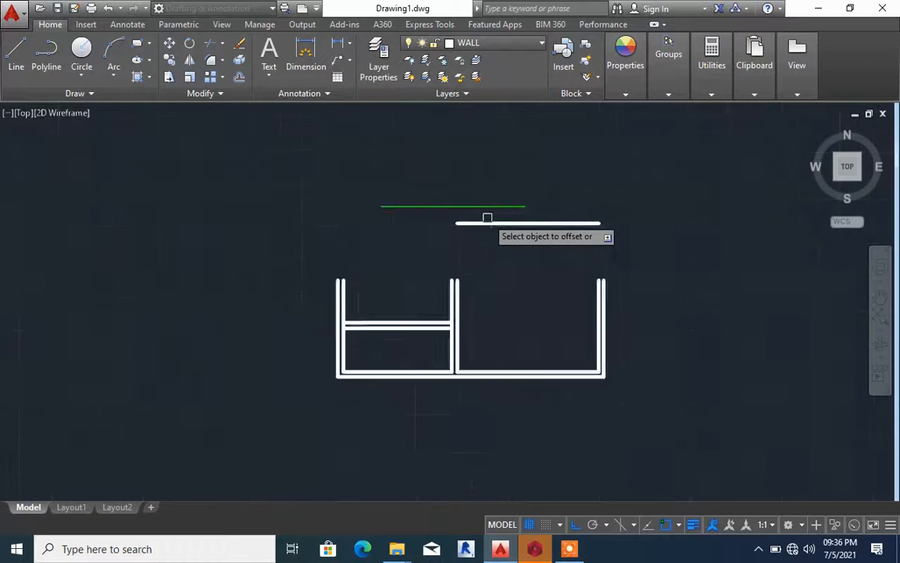
left_click(503, 227)
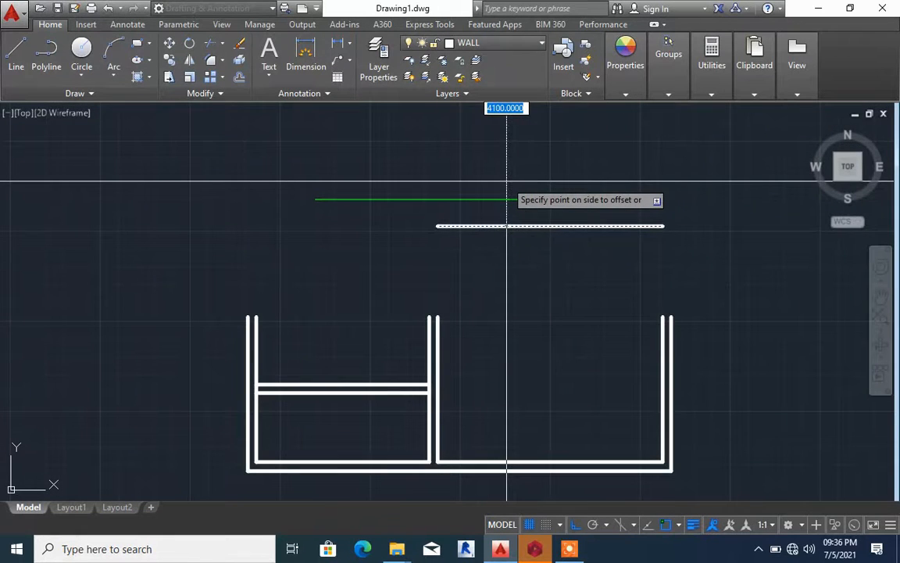
type("150")
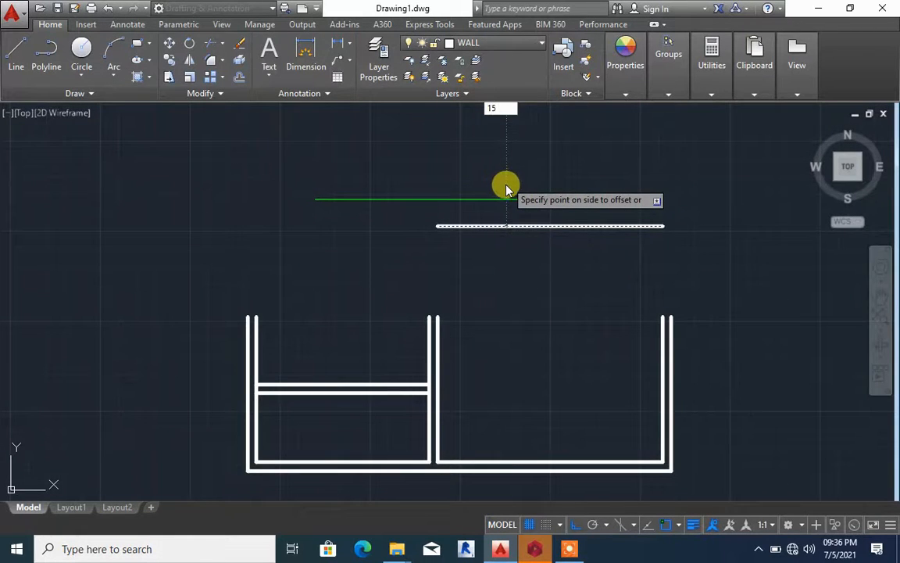
key("Return")
left_click(506, 184)
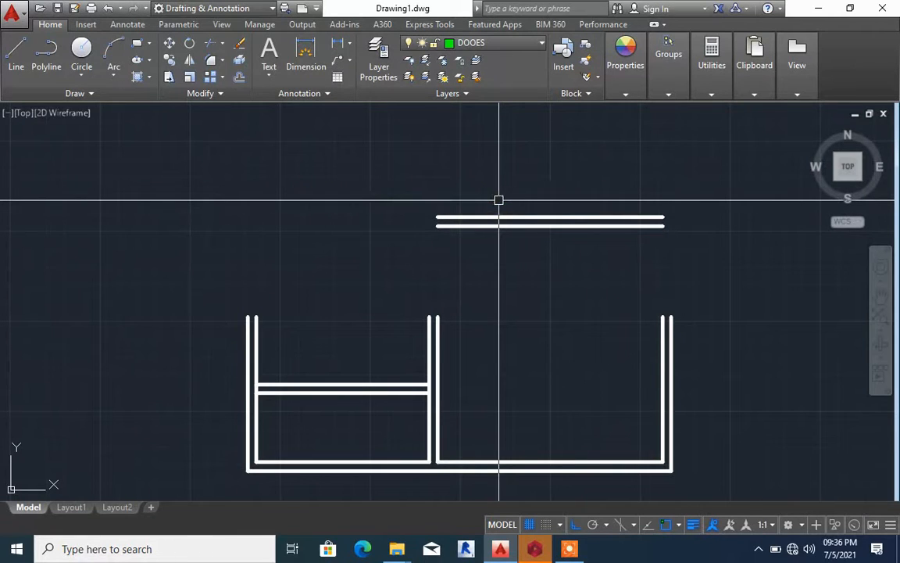
Chamfer both lines of the middle vertical wall with the matching inner and outer lines of the upper wall
type("HA")
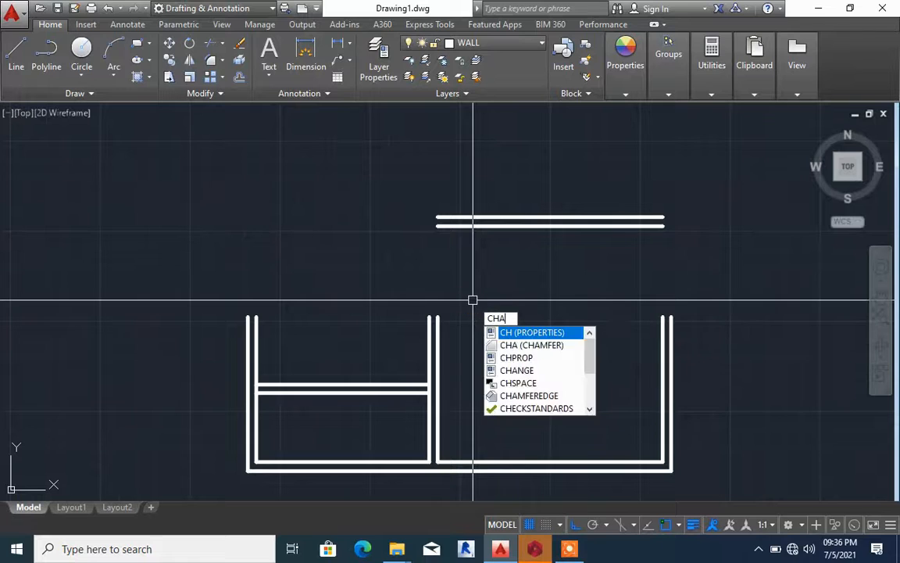
key("Return")
left_click(438, 322)
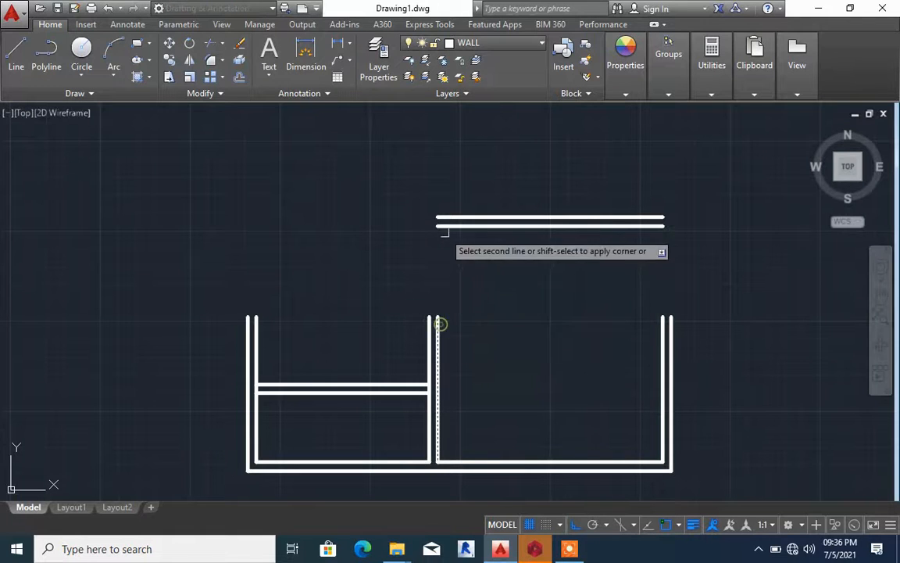
left_click(442, 227)
key("Return")
left_click(428, 323)
left_click(427, 336)
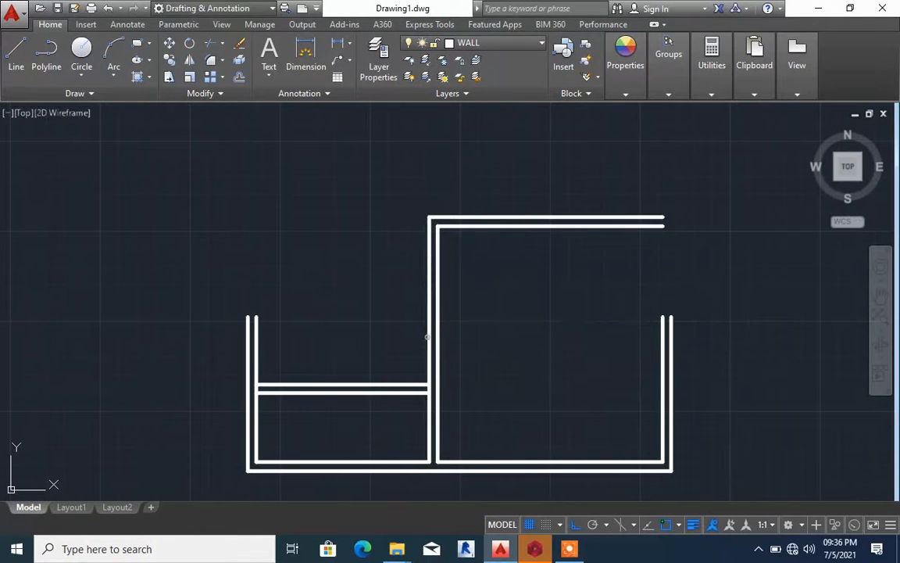
Chamfer the inner and outer lines of the upper wall with the matching lines of the far-right vertical wall to close the large room
key("Return")
left_click(640, 226)
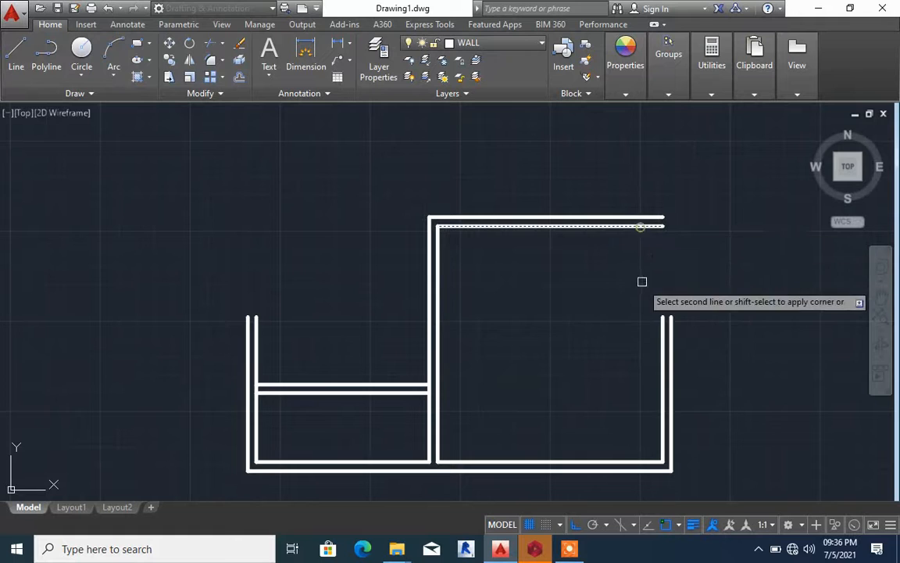
left_click(663, 356)
key("Return")
left_click(672, 325)
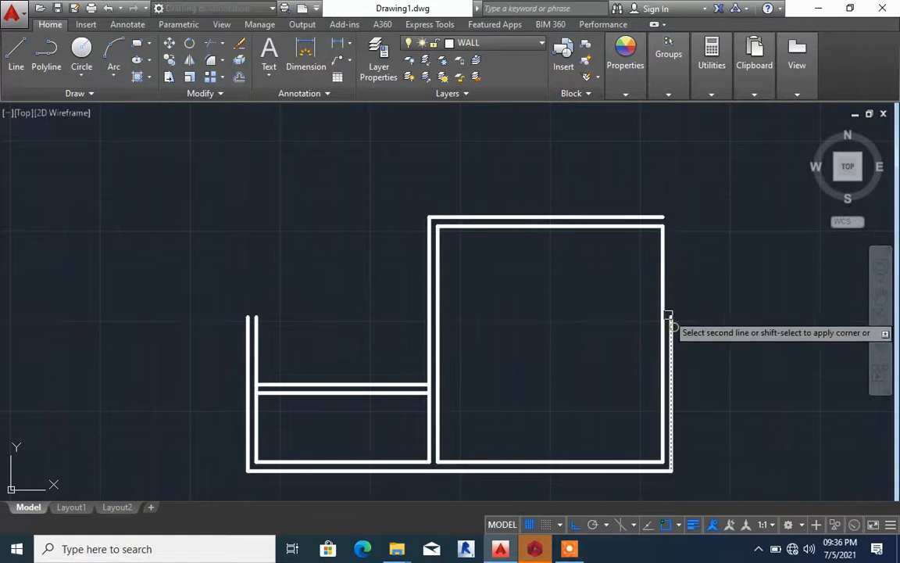
left_click(639, 217)
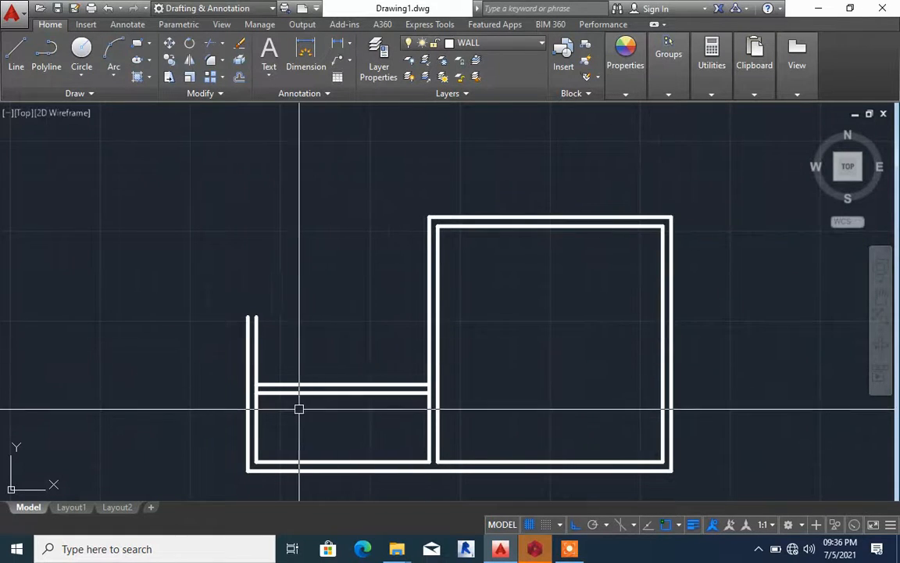
Offset the upper line of the small room's horizontal partition upward to place the top wall line of the room above it
scroll(316, 371, "up", 4)
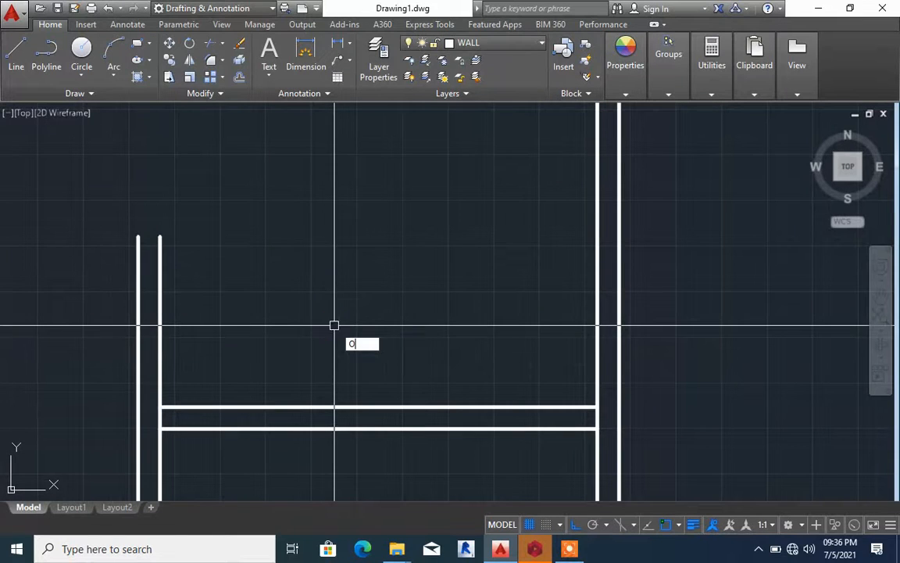
key("Return")
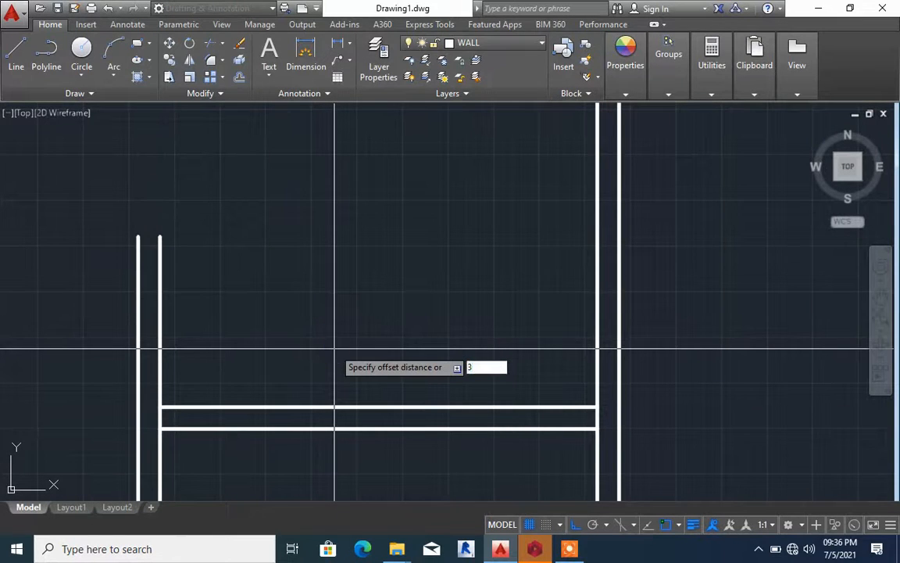
key("Return")
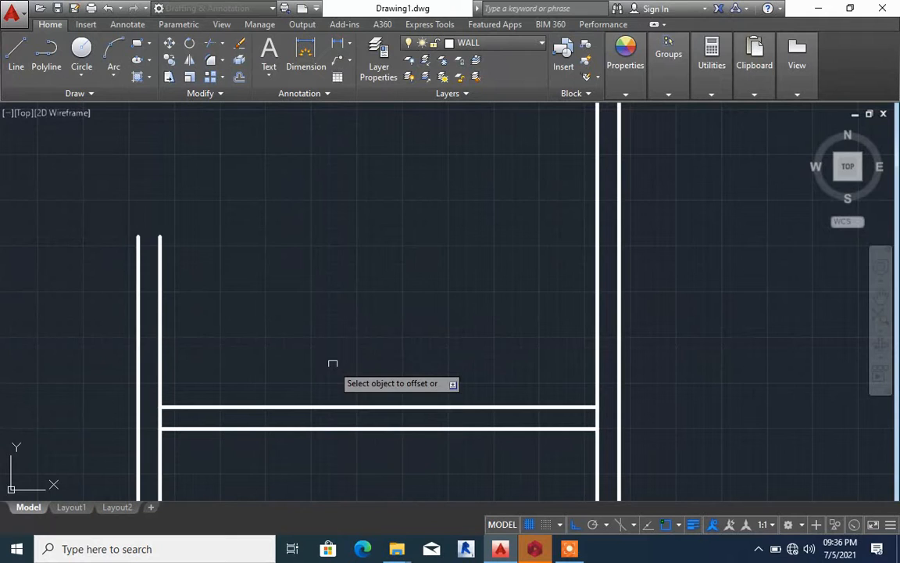
left_click(340, 406)
scroll(348, 328, "down", 3)
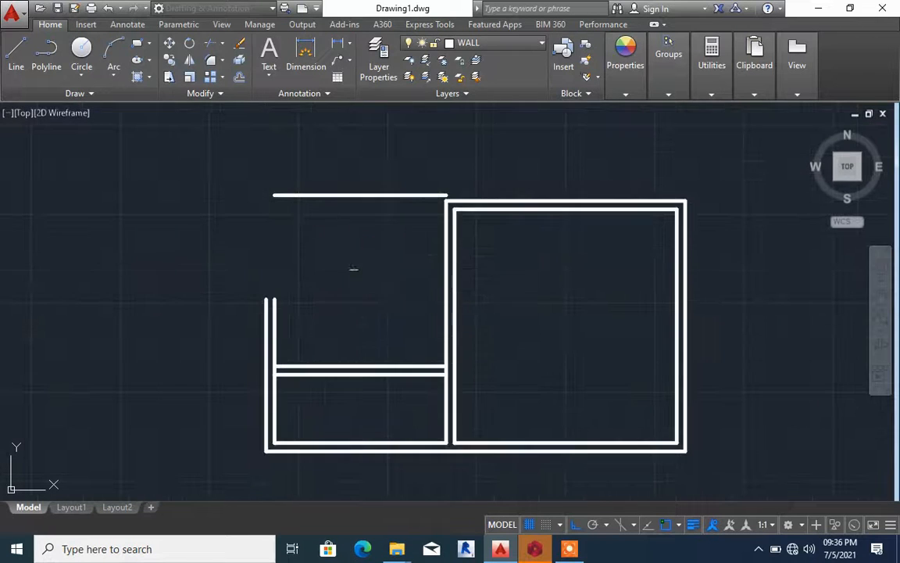
left_click(352, 258)
scroll(378, 191, "up", 5)
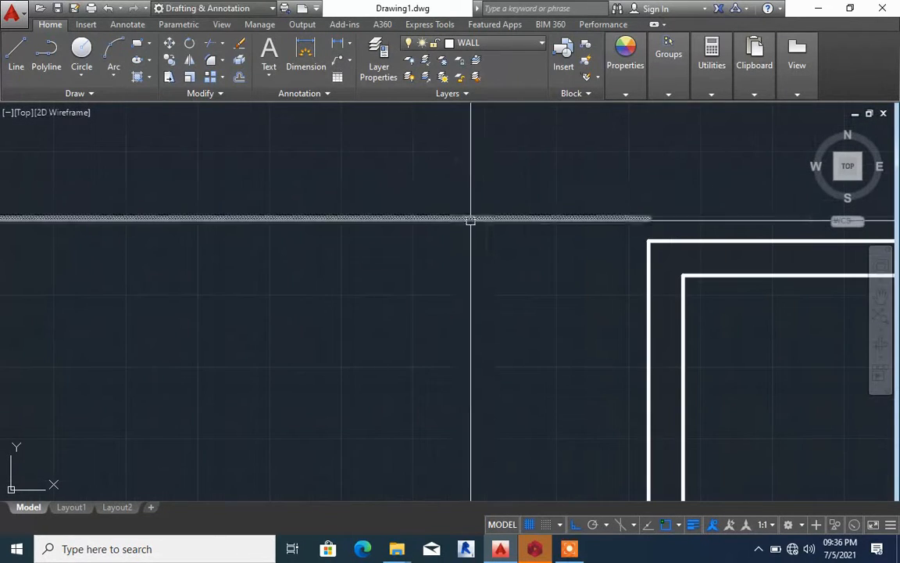
scroll(488, 241, "down", 5)
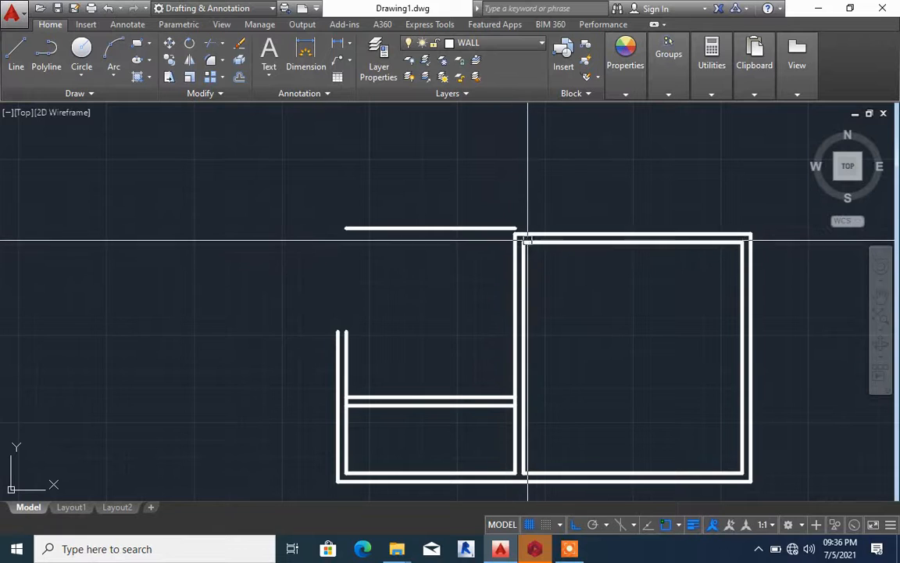
scroll(530, 227, "up", 4)
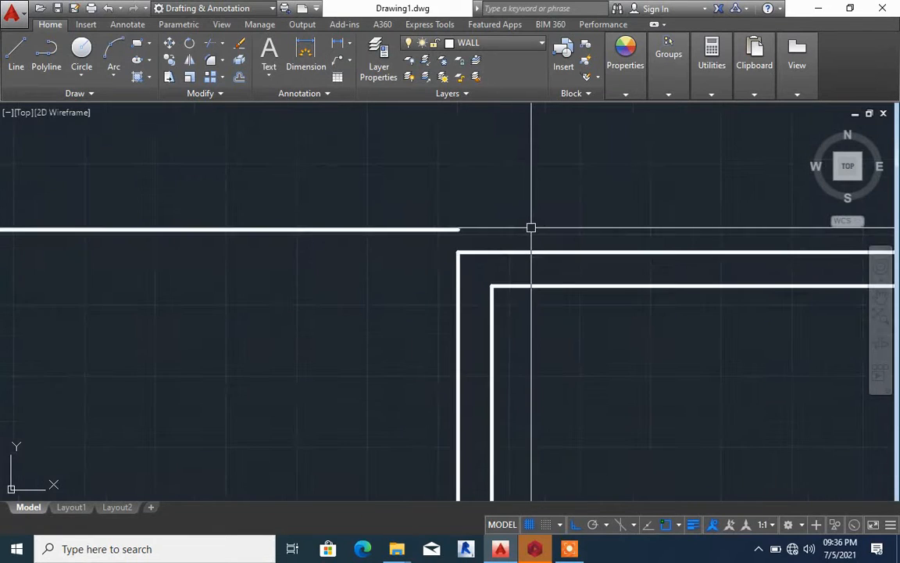
left_click(518, 296)
left_click(496, 218)
right_click(492, 223)
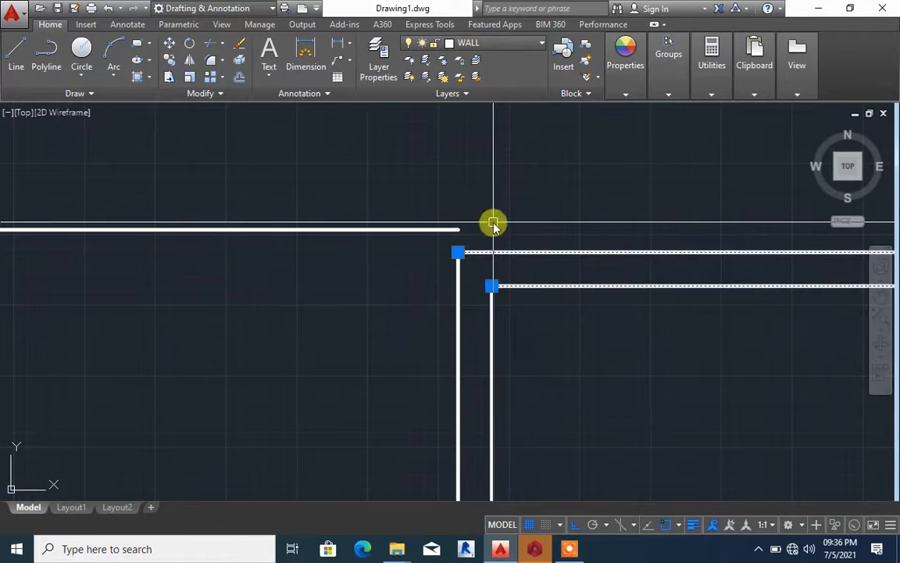
key("Escape")
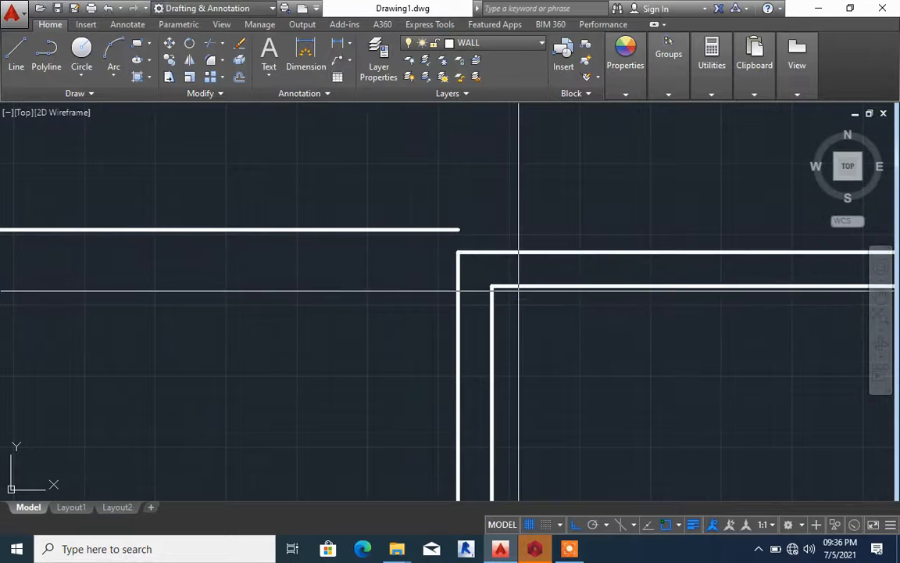
left_click(518, 290)
key("Escape")
Try to move the large room's two upper wall lines straight up from the inner corner toward the neighbouring room's top line
left_click(540, 316)
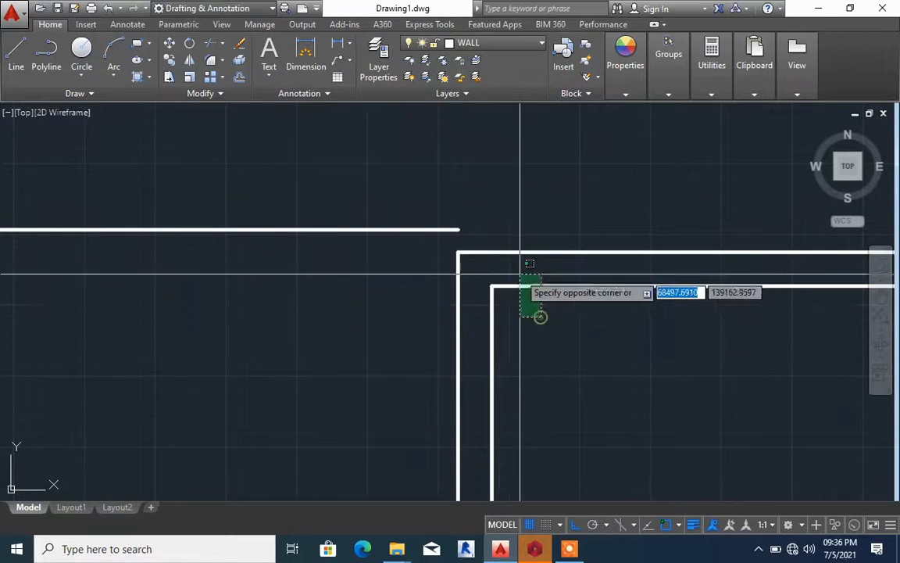
left_click(509, 221)
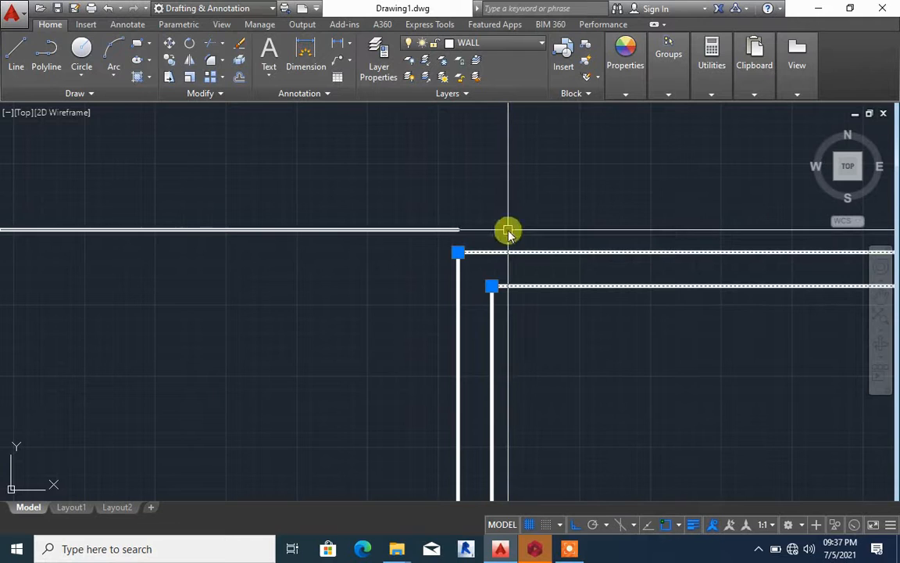
type("m")
key("Return")
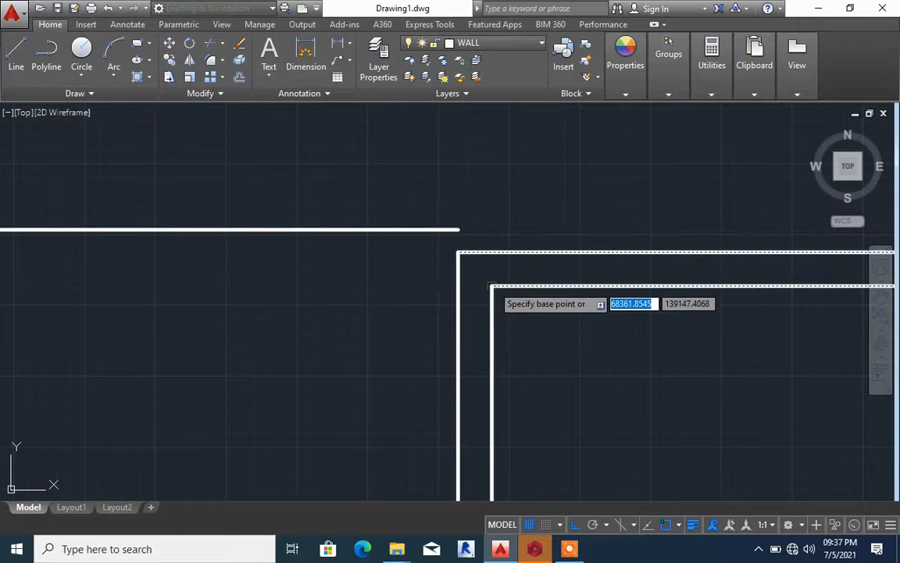
left_click(492, 286)
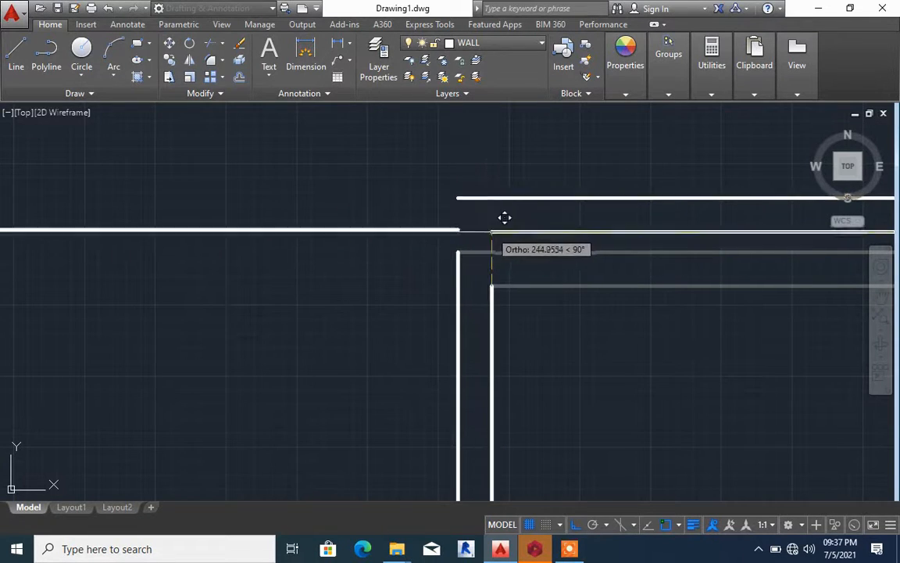
left_click(491, 251)
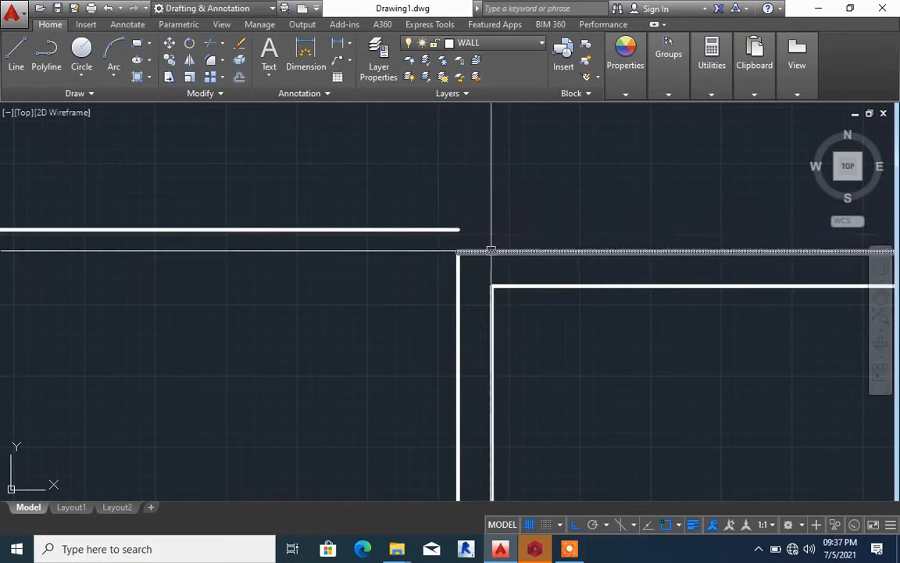
left_click(546, 315)
left_click(528, 265)
key("Escape")
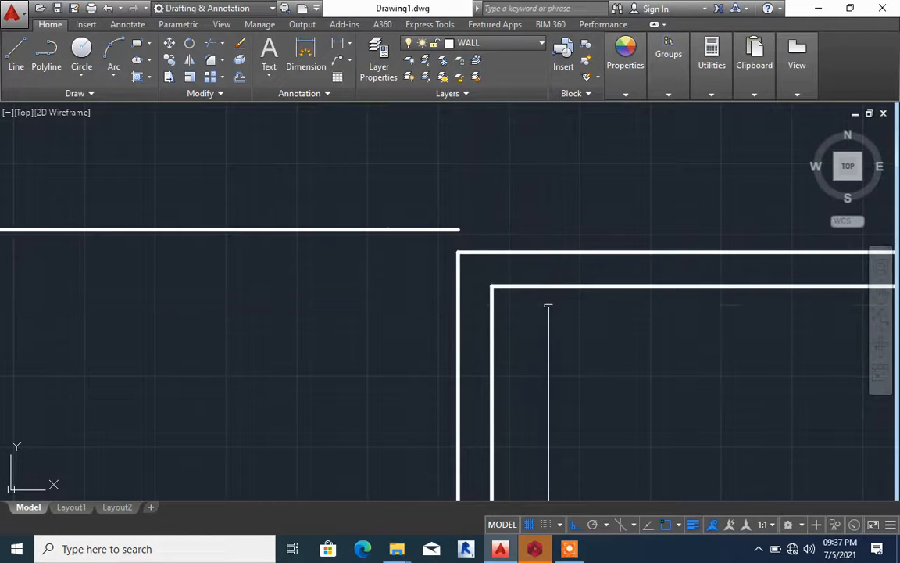
Move both upper horizontal wall lines of the large room
left_click(548, 309)
left_click(524, 228)
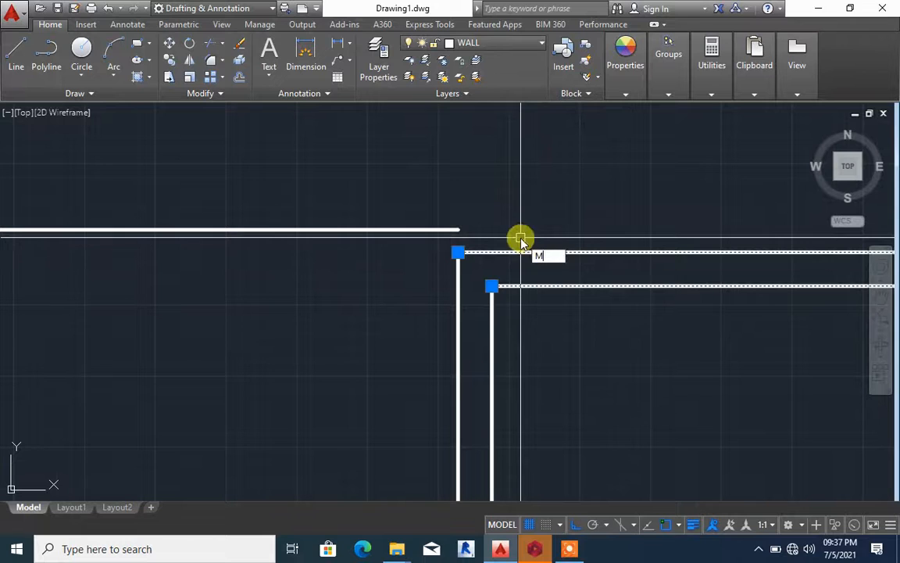
key("Return")
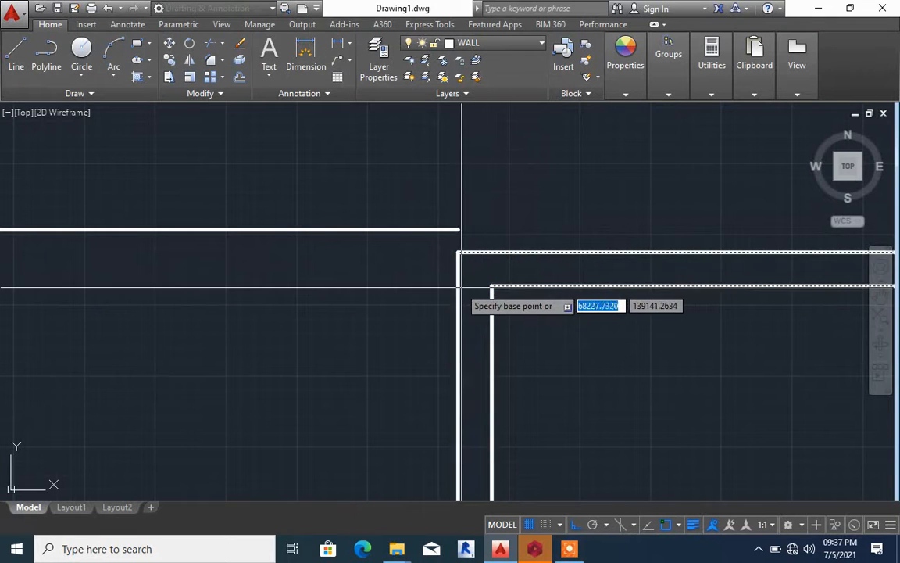
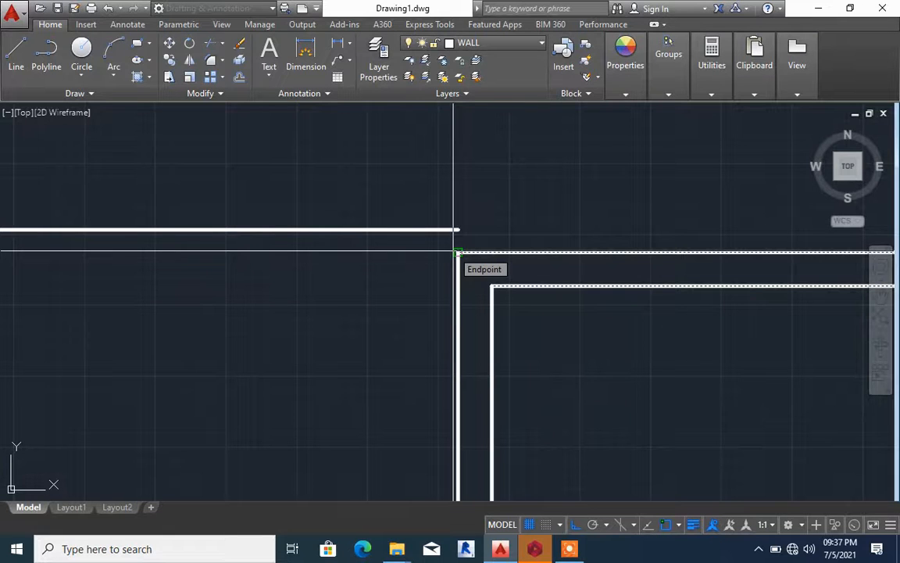
Move the large room's two upper wall lines straight up 100 so the outer line meets the end of the neighbouring room's top line
scroll(456, 251, "down", 2)
scroll(454, 253, "up", 2)
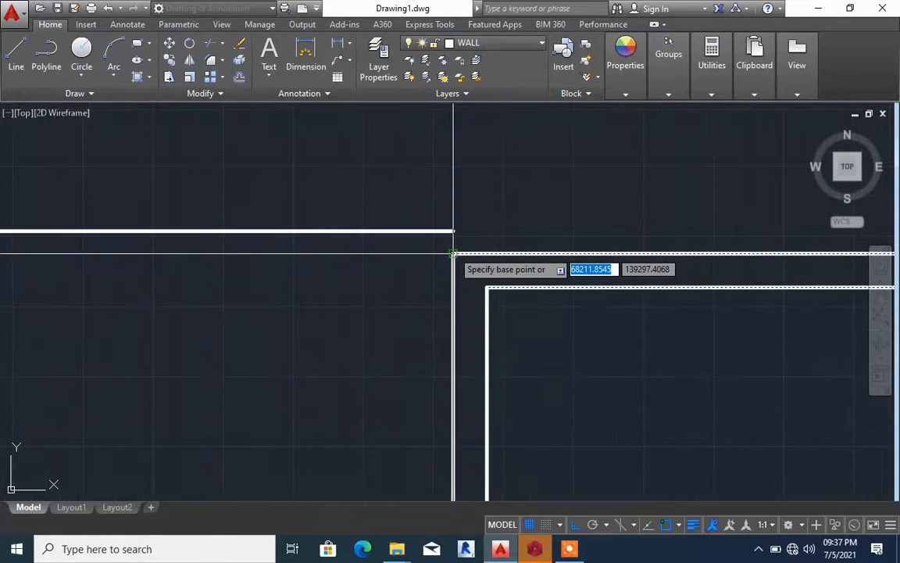
left_click(453, 252)
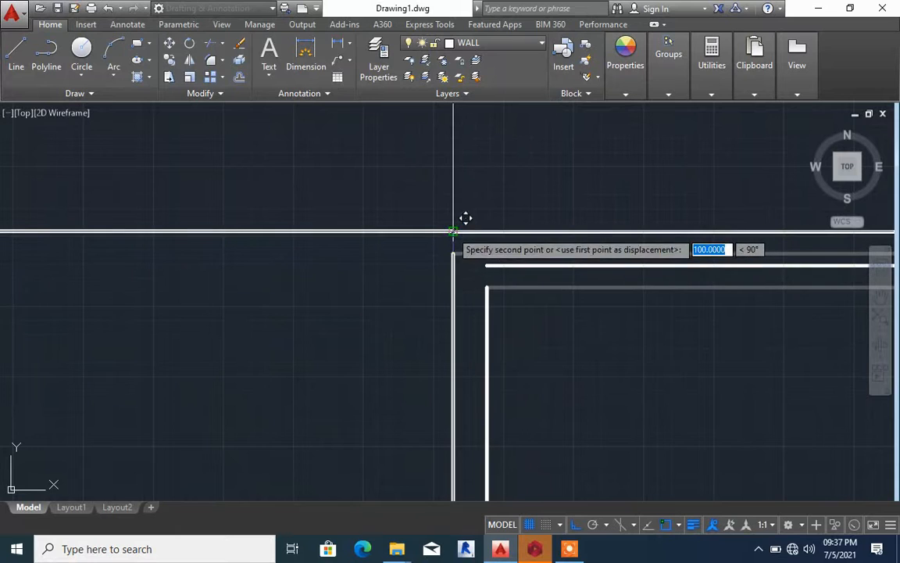
left_click(453, 231)
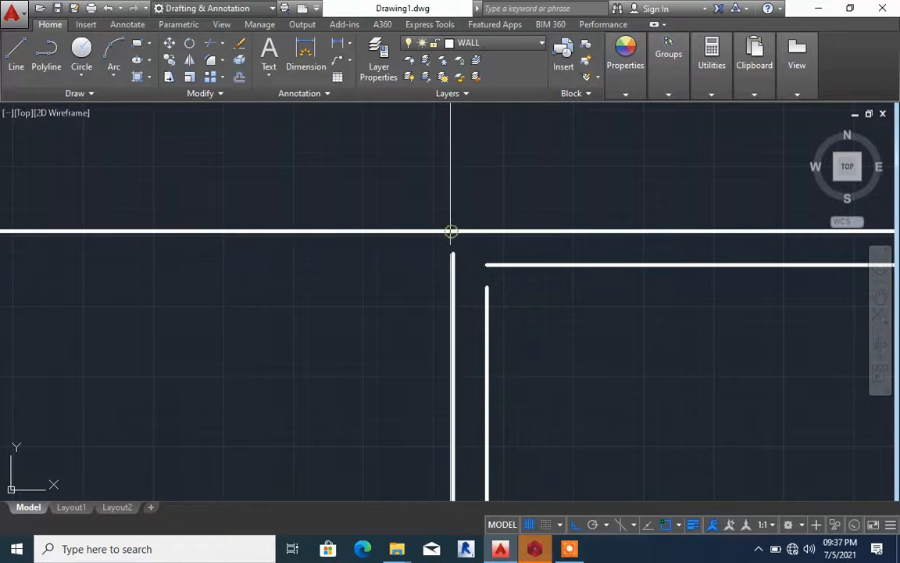
Move the large room's two upper wall lines further up so the inner line aligns with the neighbouring room's top line
left_click(525, 285)
left_click(508, 204)
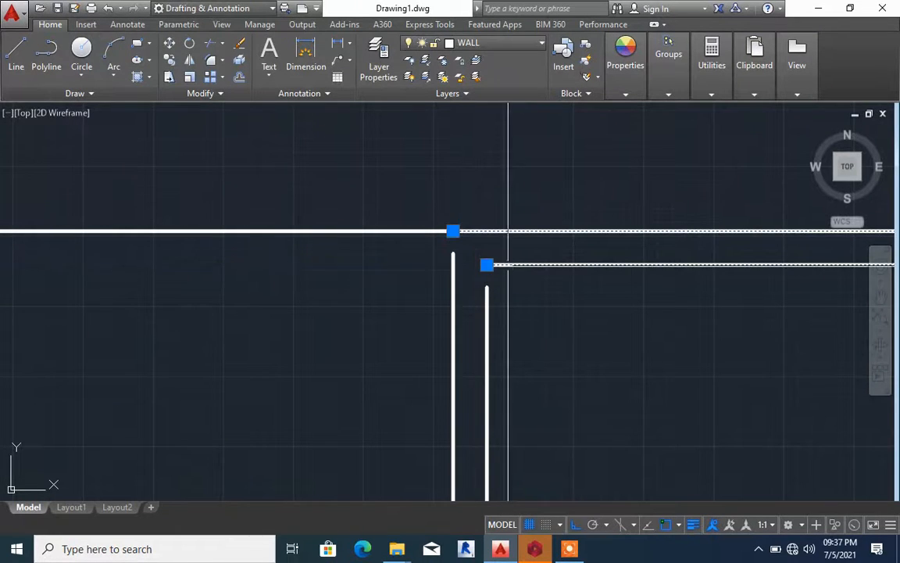
key("space")
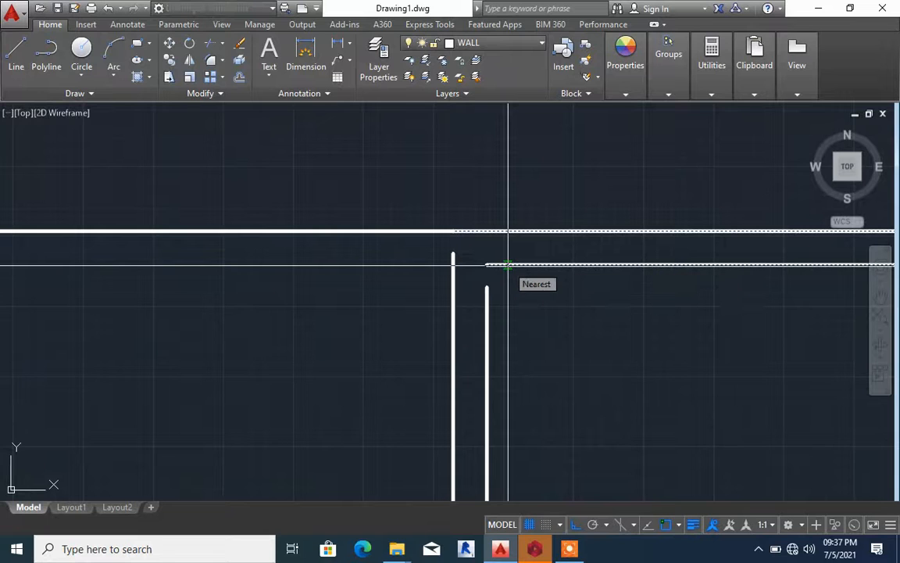
left_click(508, 264)
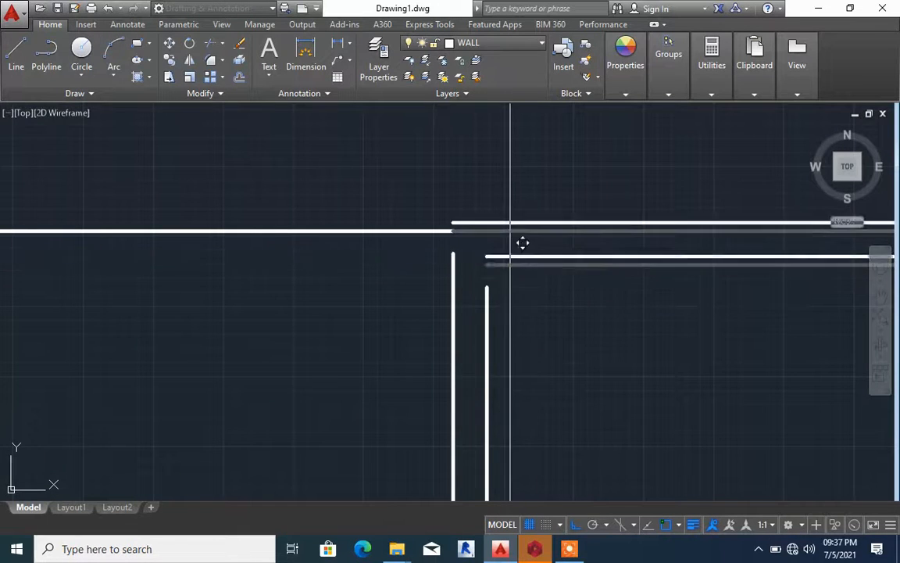
left_click(507, 232)
scroll(507, 237, "down", 5)
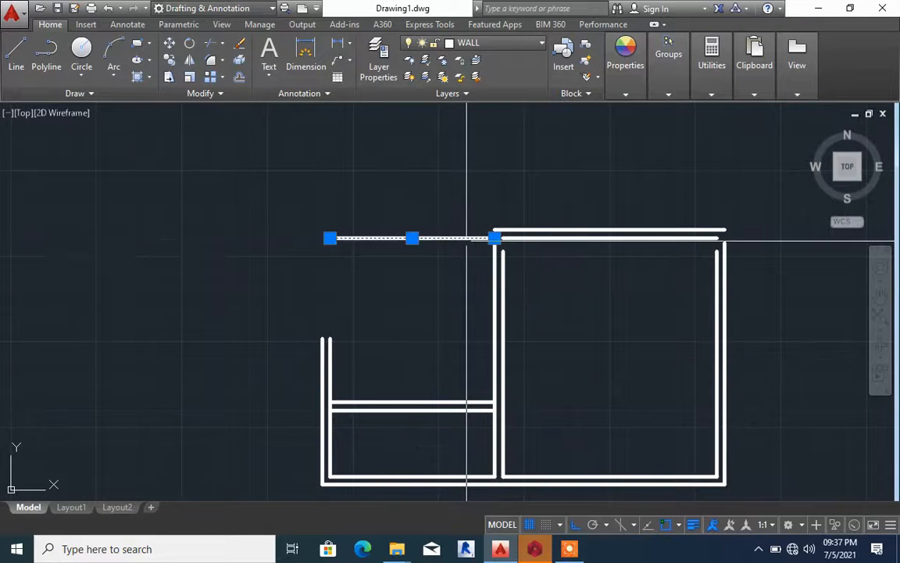
Delete the neighbouring room's single top line and chamfer the large room's inner and outer upper lines with the matching far-left wall lines
key("Return")
type("CH")
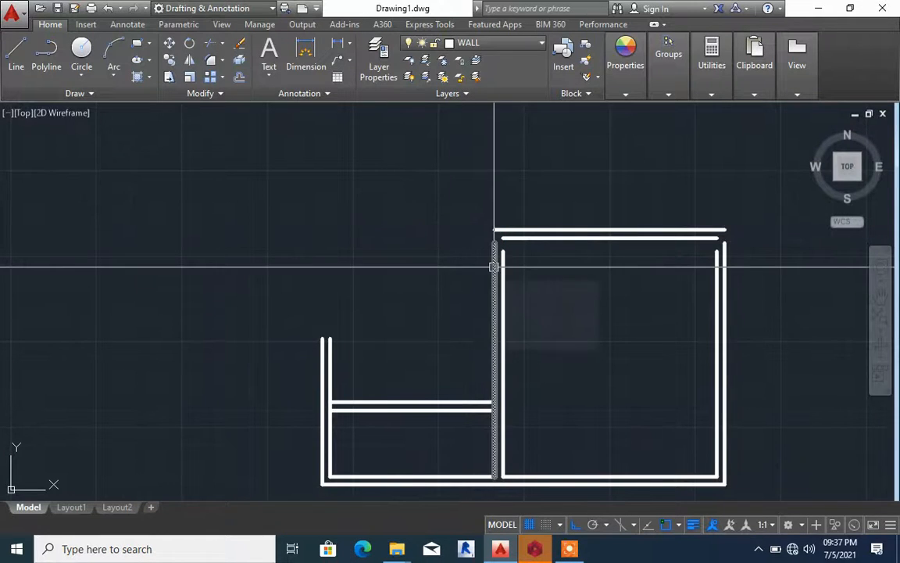
type("A")
key("Return")
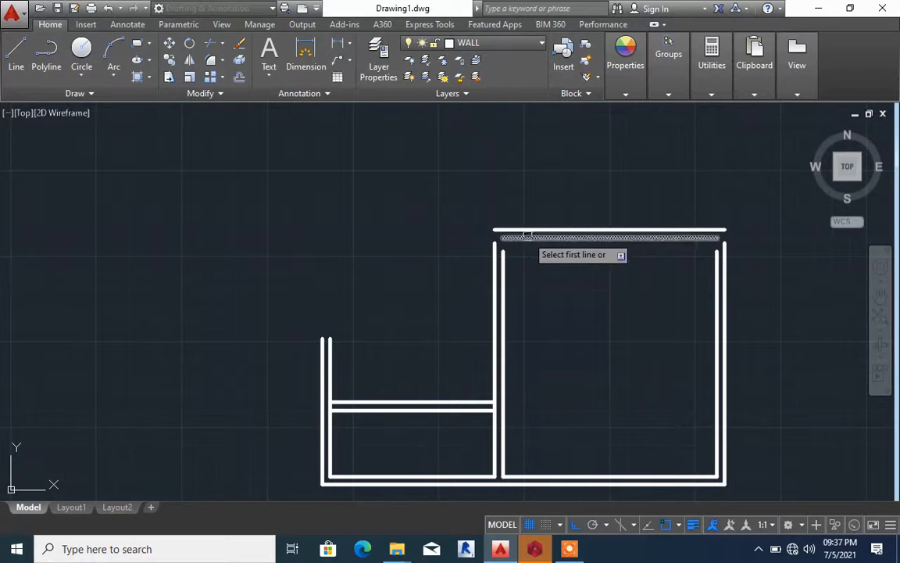
left_click(526, 237)
left_click(329, 344)
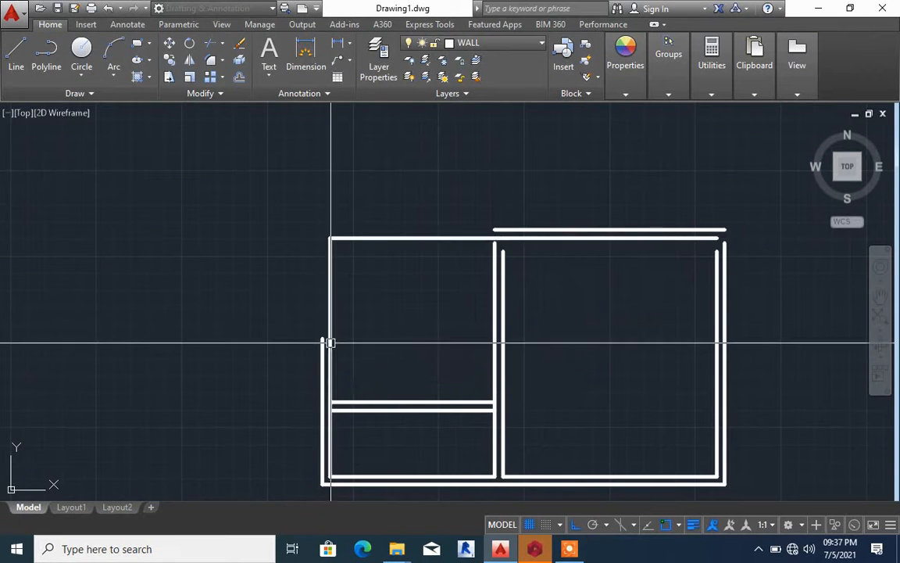
left_click(323, 358)
left_click(522, 229)
Offset the outer line of the upper wall upward by 1500
scroll(413, 273, "down", 6)
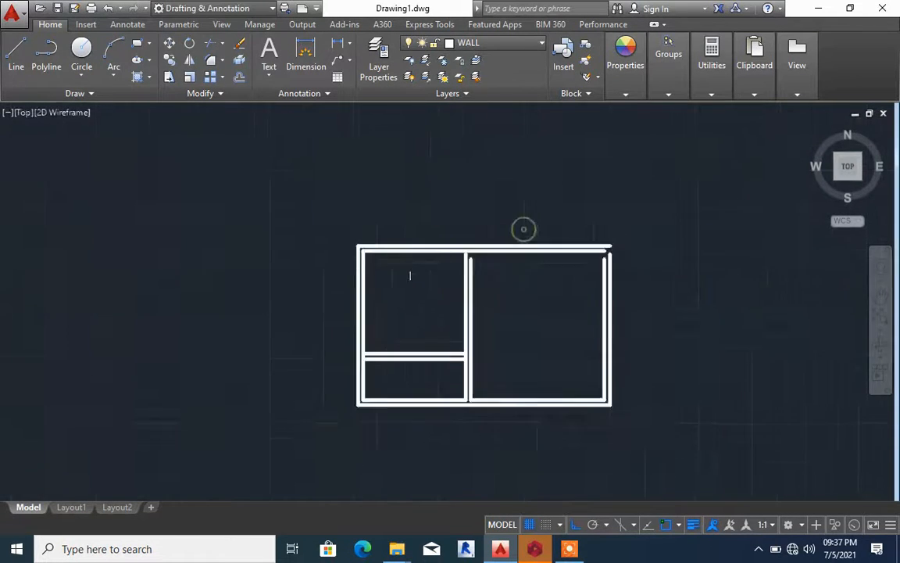
scroll(464, 261, "up", 6)
scroll(465, 268, "down", 6)
scroll(410, 309, "up", 4)
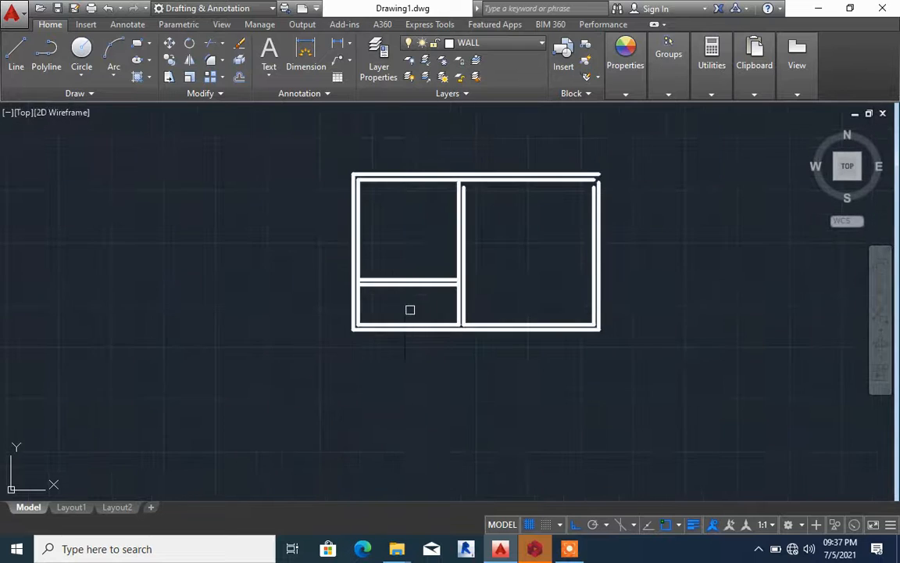
scroll(404, 313, "down", 2)
scroll(512, 207, "up", 6)
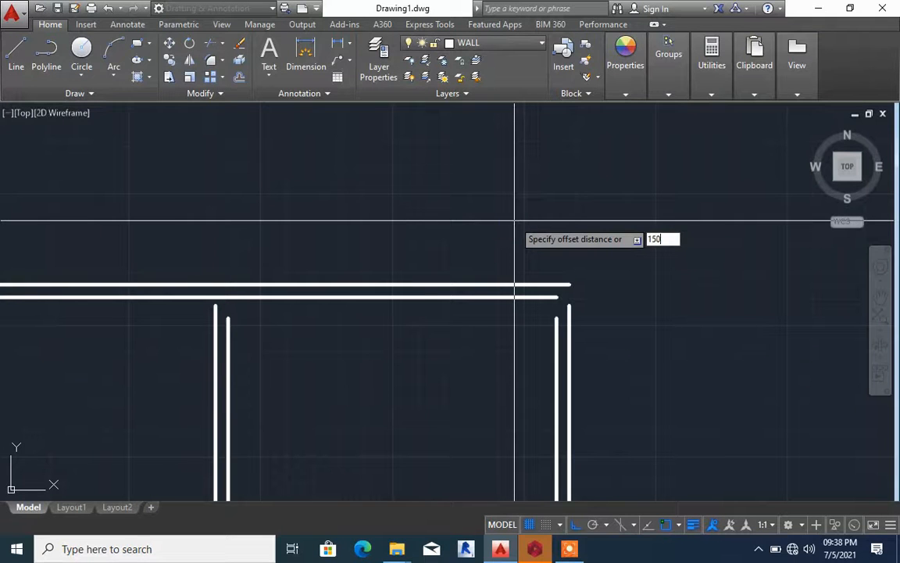
key("Return")
left_click(478, 284)
scroll(478, 285, "down", 6)
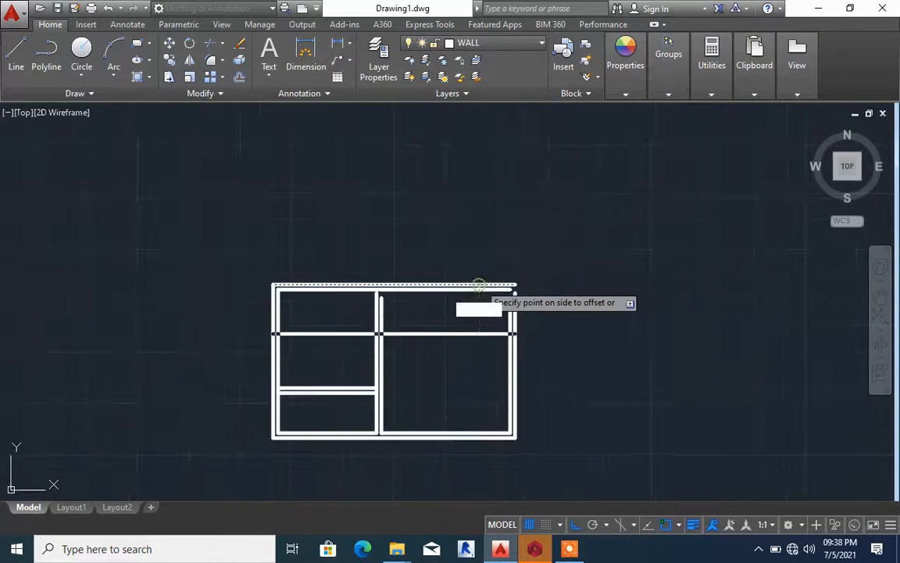
left_click(467, 253)
Offset the new horizontal line above the rooms upward by 150 to form a double-line wall
scroll(466, 252, "up", 5)
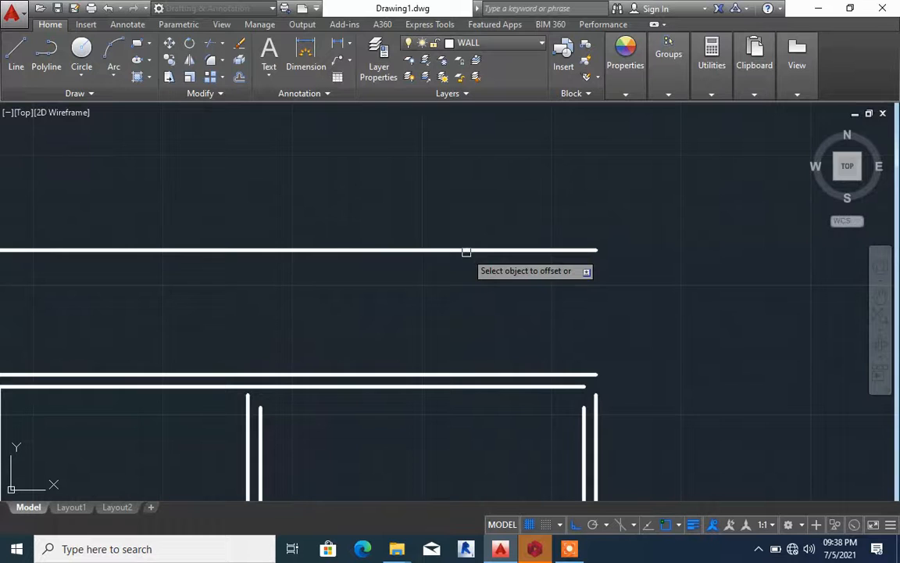
left_click(467, 251)
type("1")
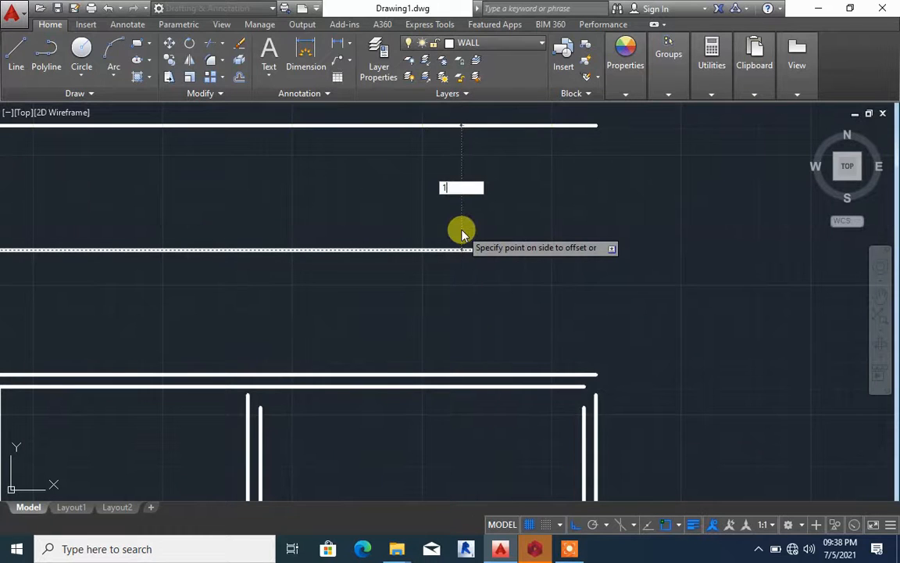
type("50")
key("Return")
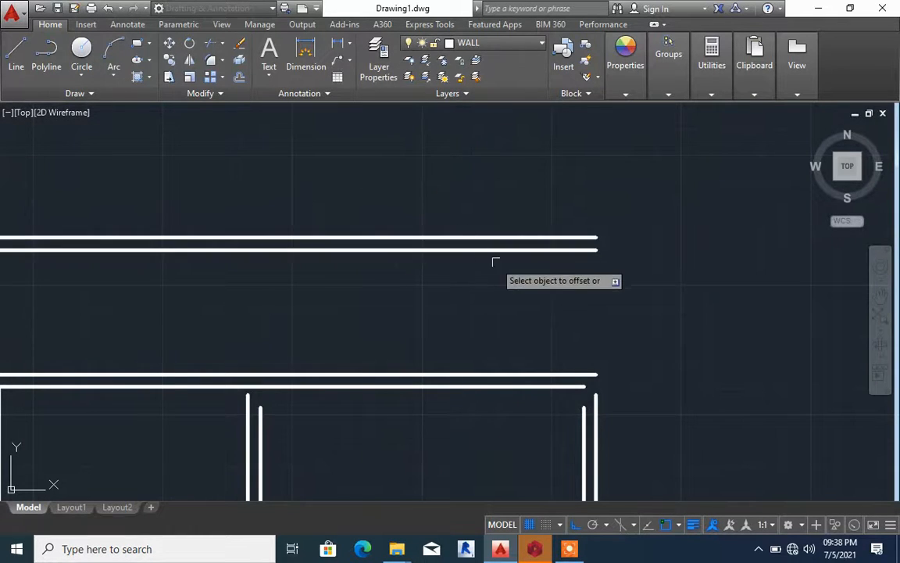
Offset the upper line of the new double wall upward to place the first line of the topmost wall
scroll(500, 269, "down", 6)
scroll(498, 266, "up", 6)
scroll(496, 270, "up", 3)
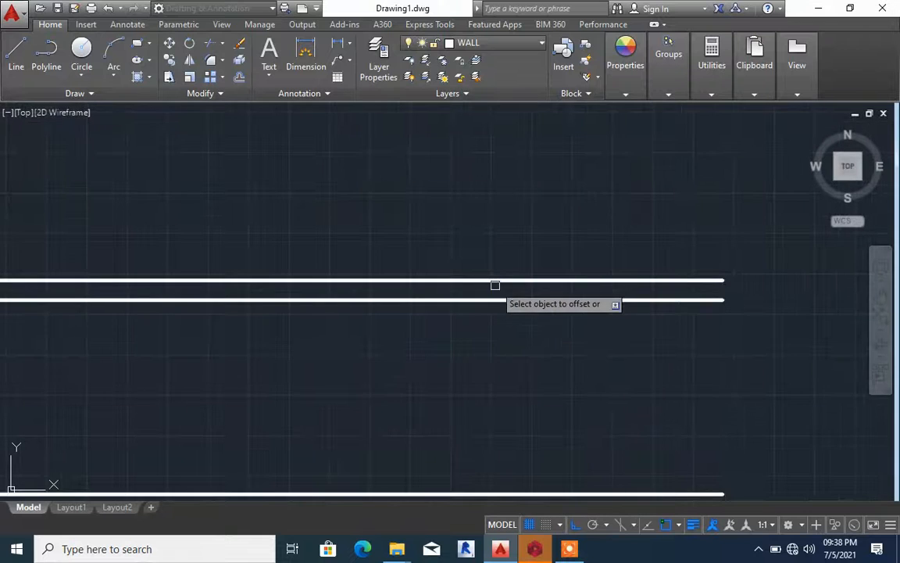
left_click(495, 279)
scroll(496, 277, "down", 5)
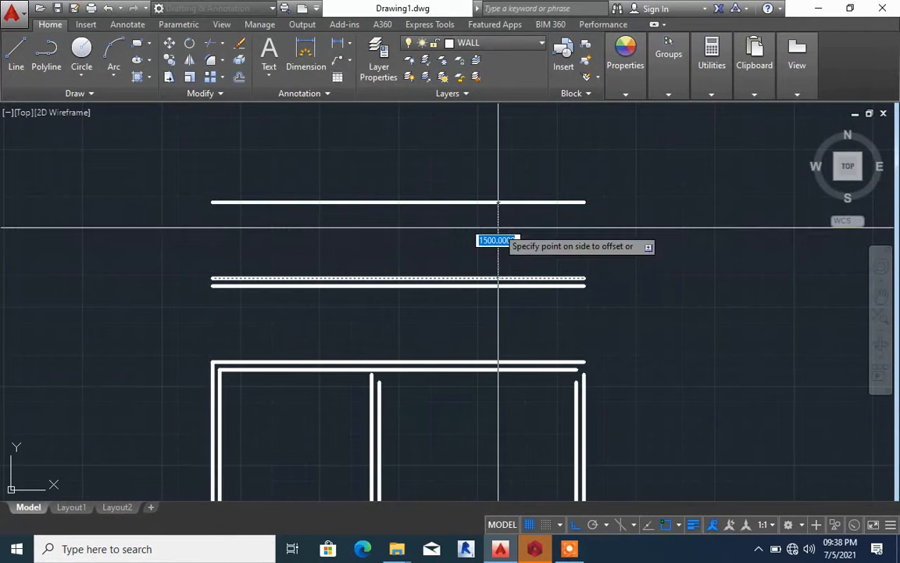
type("3600")
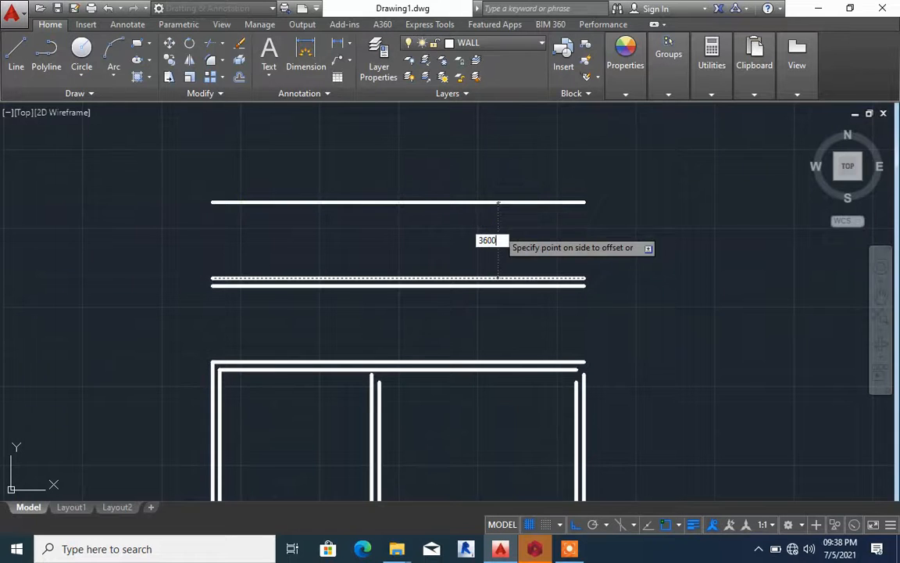
key("Return")
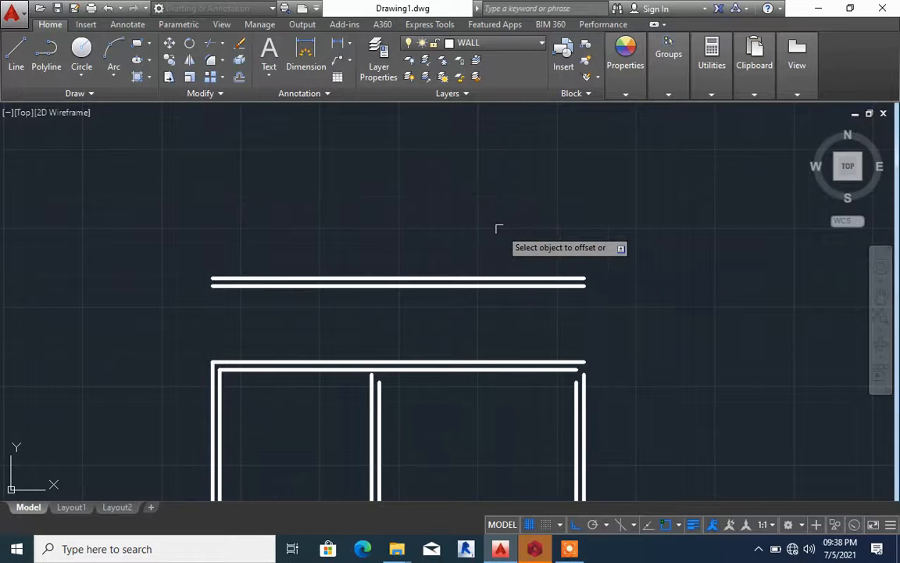
Offset the topmost horizontal line upward by the wall thickness to complete the top double-line wall
scroll(504, 258, "down", 6)
scroll(496, 239, "up", 4)
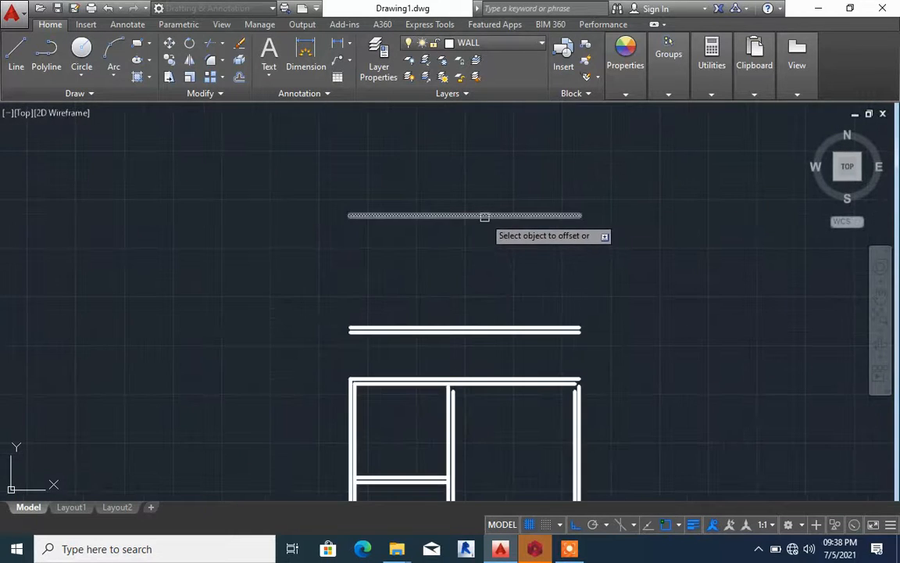
left_click(484, 215)
type("1")
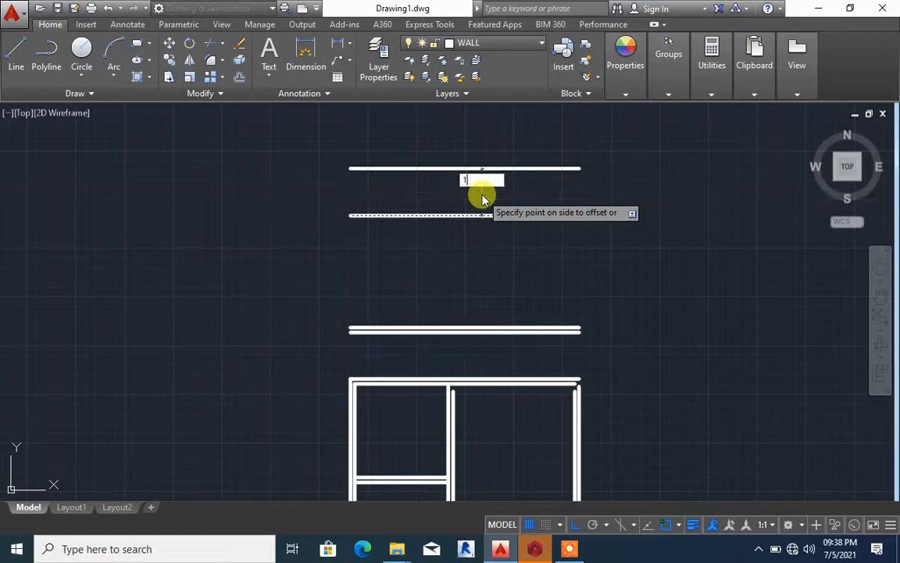
scroll(492, 218, "down", 2)
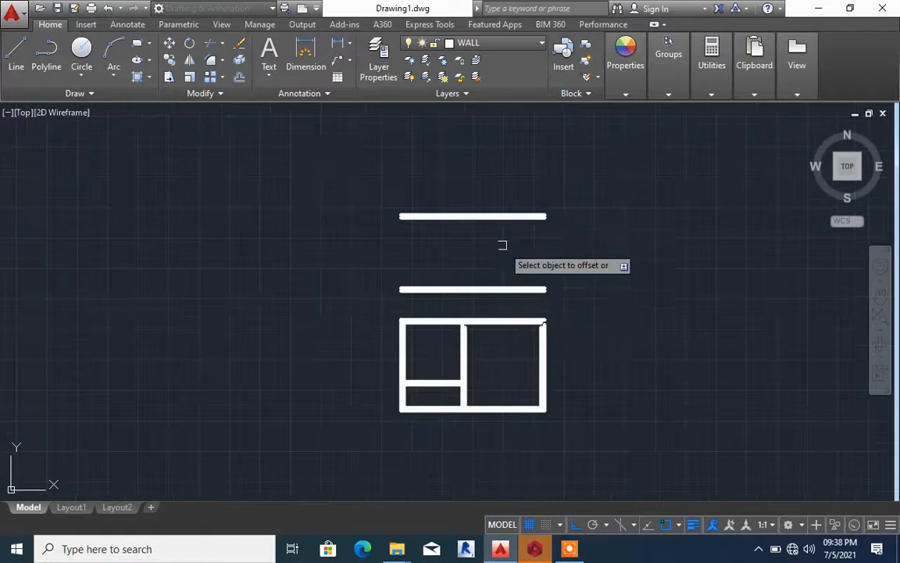
Extend both lines of the central vertical wall up through the middle walls to the topmost horizontal wall
scroll(492, 278, "up", 2)
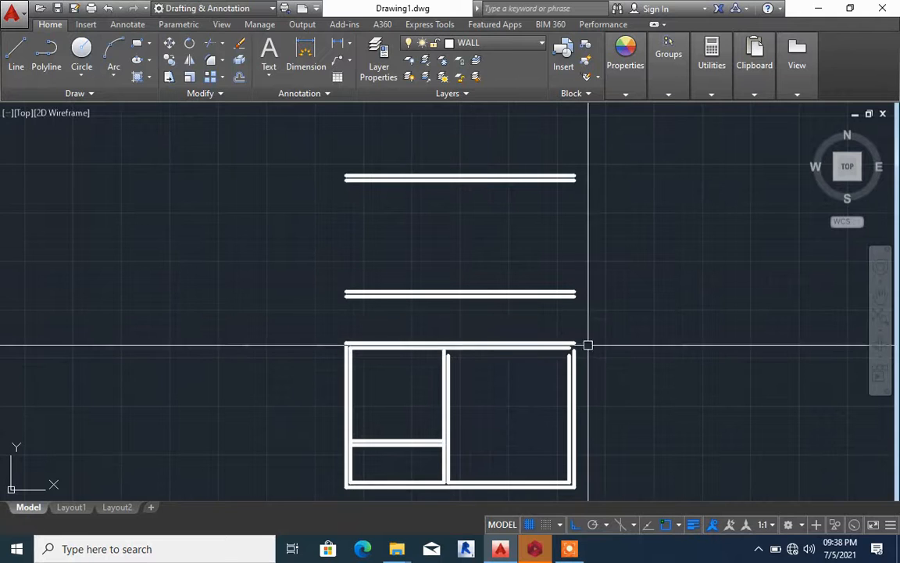
scroll(587, 345, "up", 2)
scroll(588, 345, "down", 3)
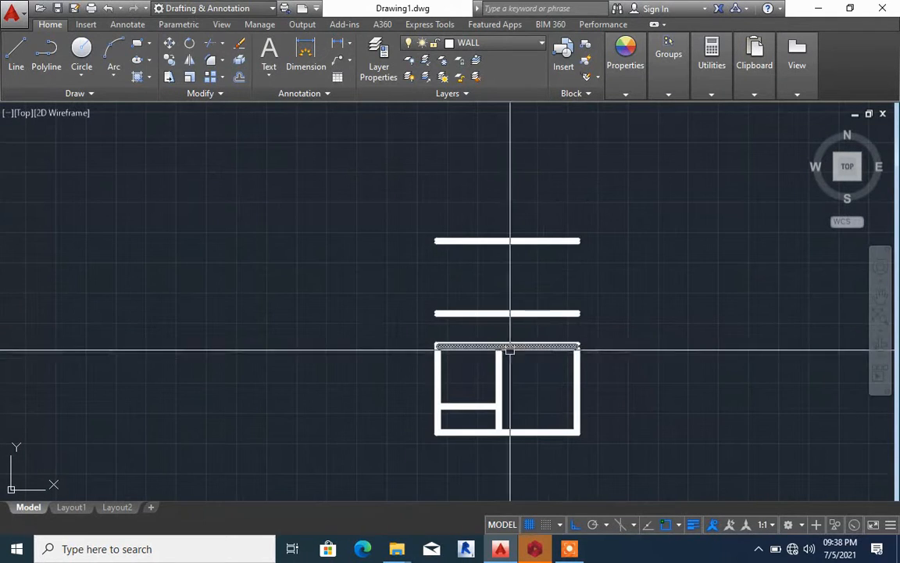
left_click(496, 390)
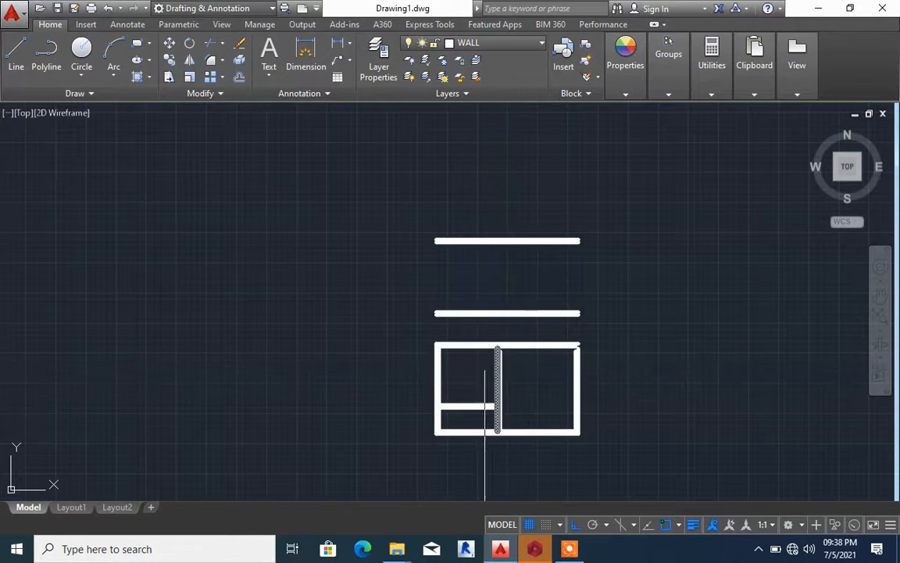
key("Escape")
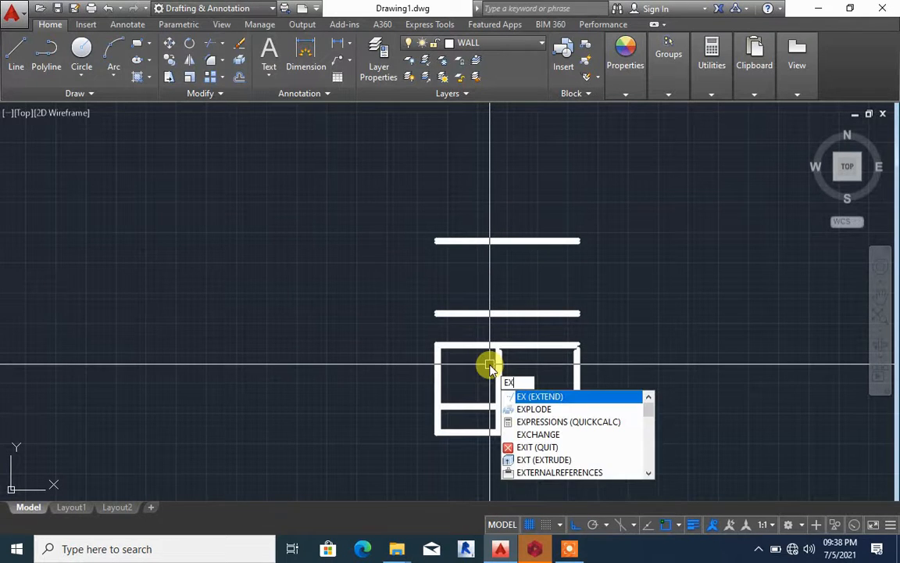
key("Return")
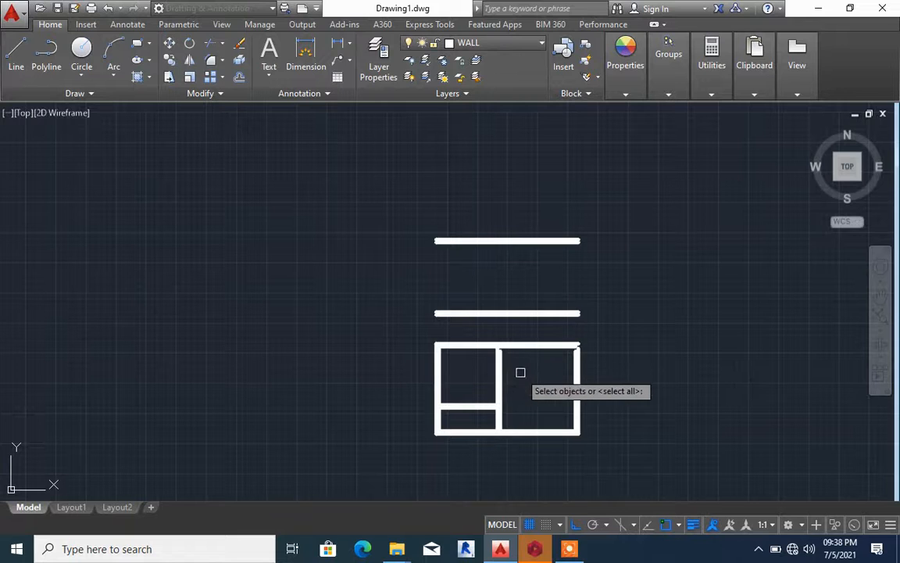
right_click(521, 371)
scroll(503, 366, "up", 4)
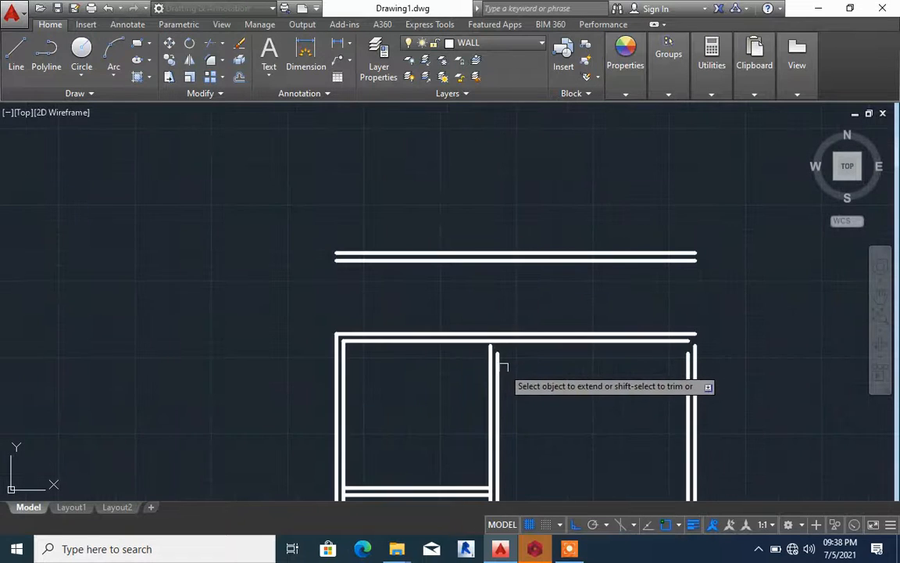
left_click(496, 359)
scroll(498, 353, "down", 4)
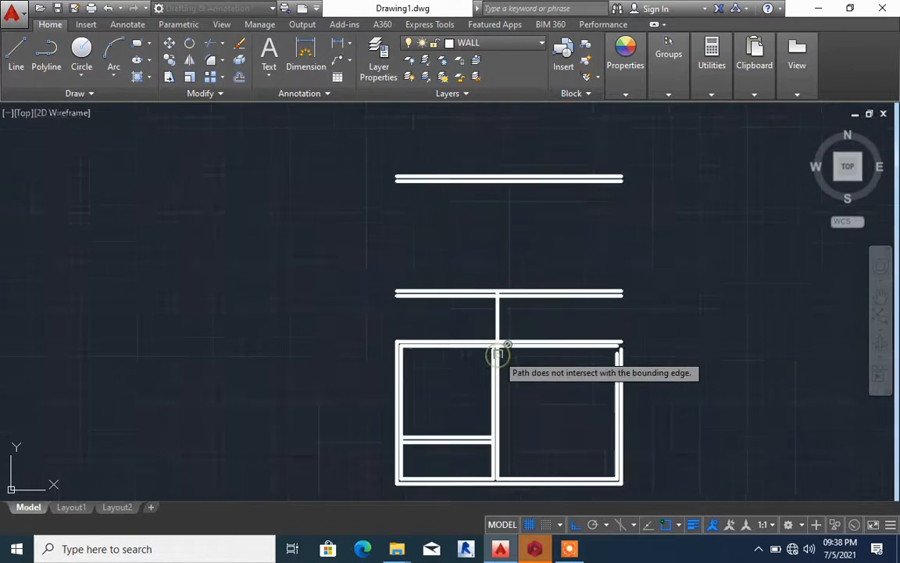
scroll(498, 338, "up", 4)
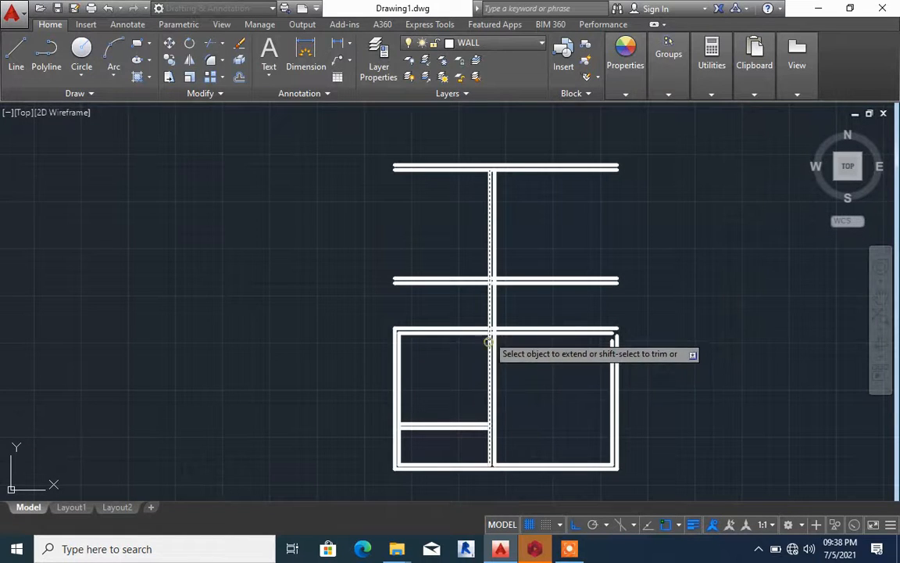
left_click(485, 305)
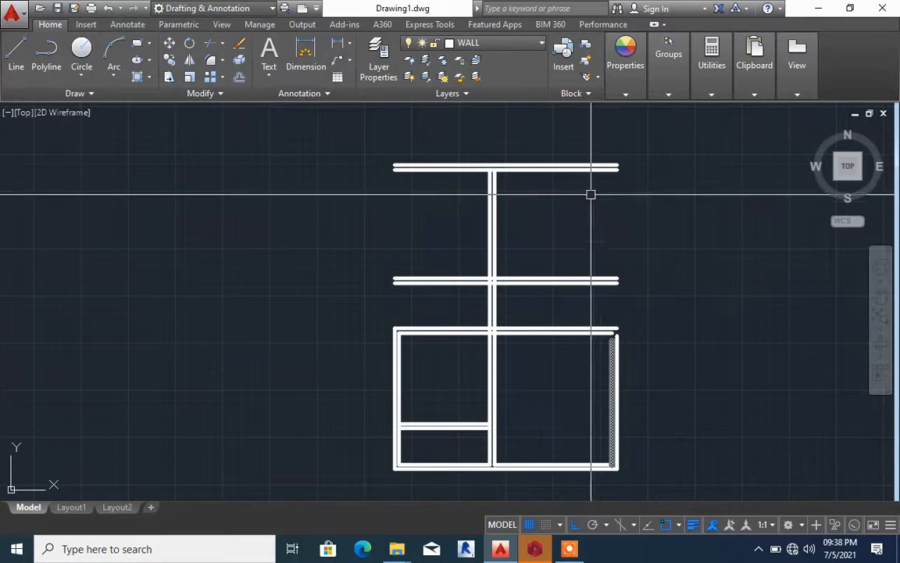
Chamfer the outer and inner lines of the right wall with the matching lines of the topmost wall to close that corner
type("A")
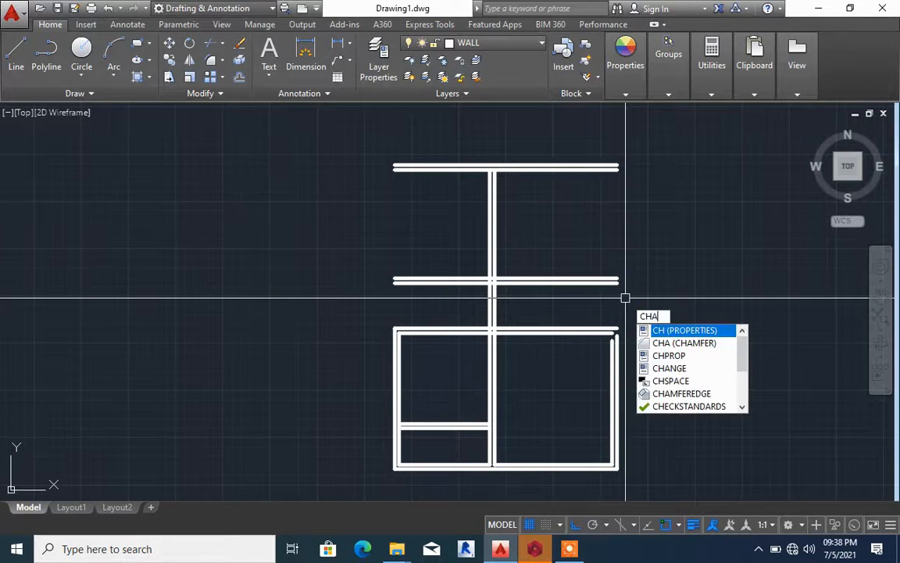
key("Return")
left_click(615, 355)
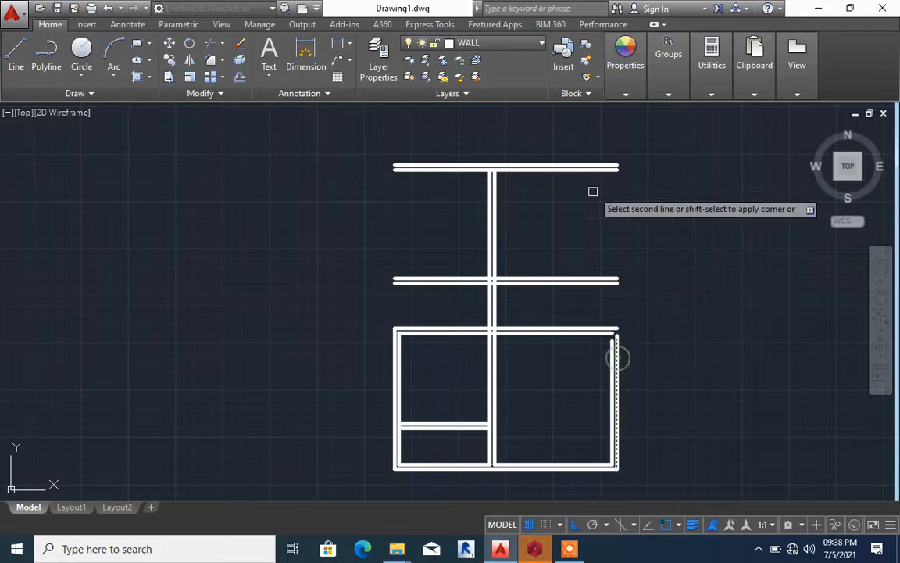
left_click(602, 166)
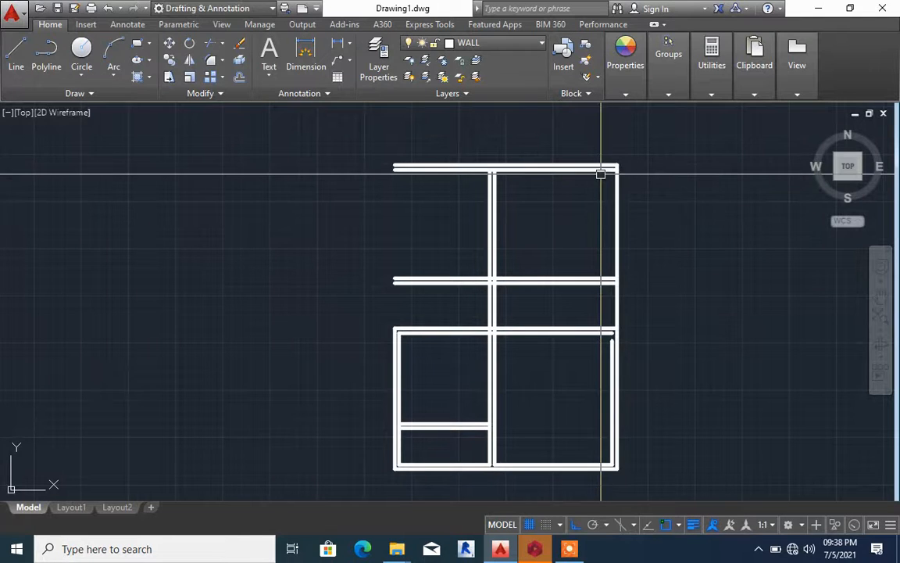
key("Return")
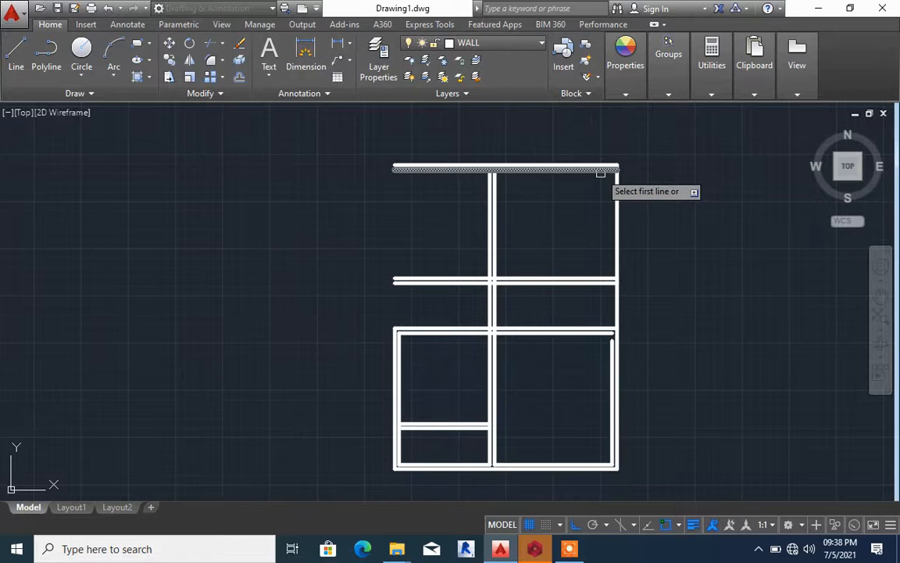
left_click(600, 169)
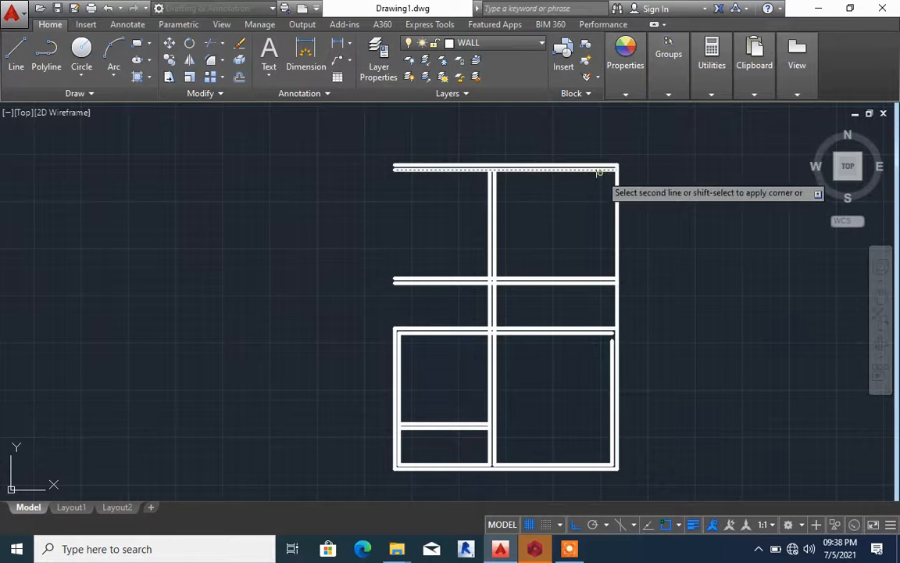
left_click(610, 364)
Chamfer the inner and outer lines of the left wall with the matching topmost wall lines to close the upper-left corner
key("Return")
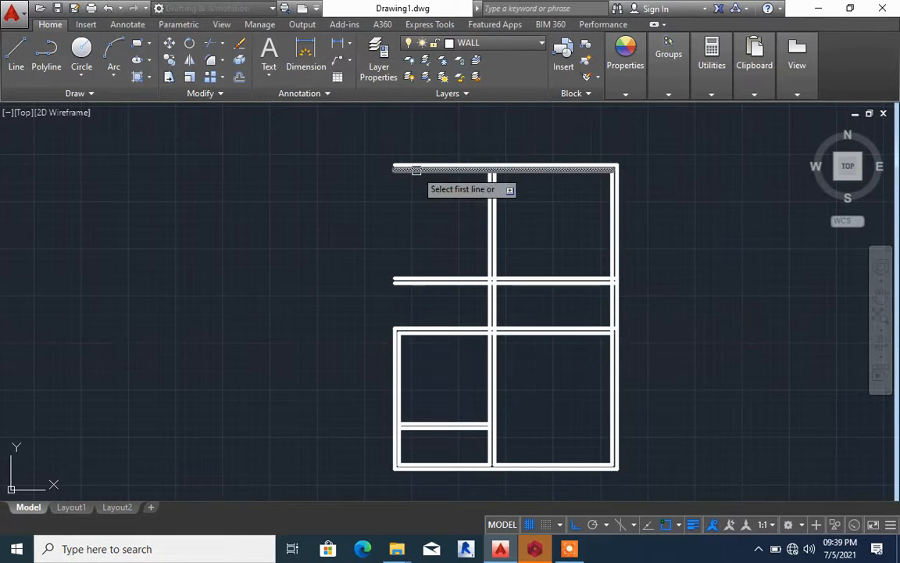
left_click(416, 169)
left_click(400, 344)
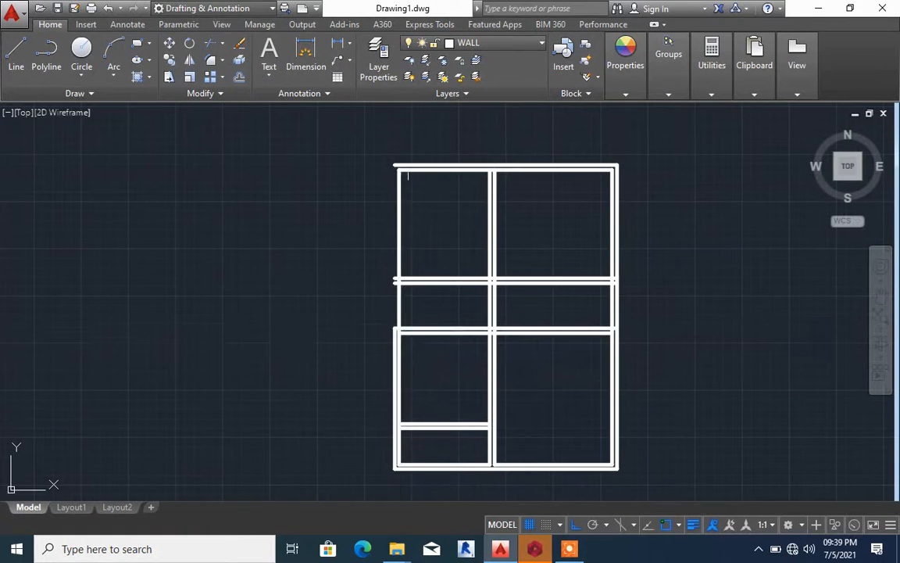
key("Return")
left_click(407, 163)
left_click(393, 339)
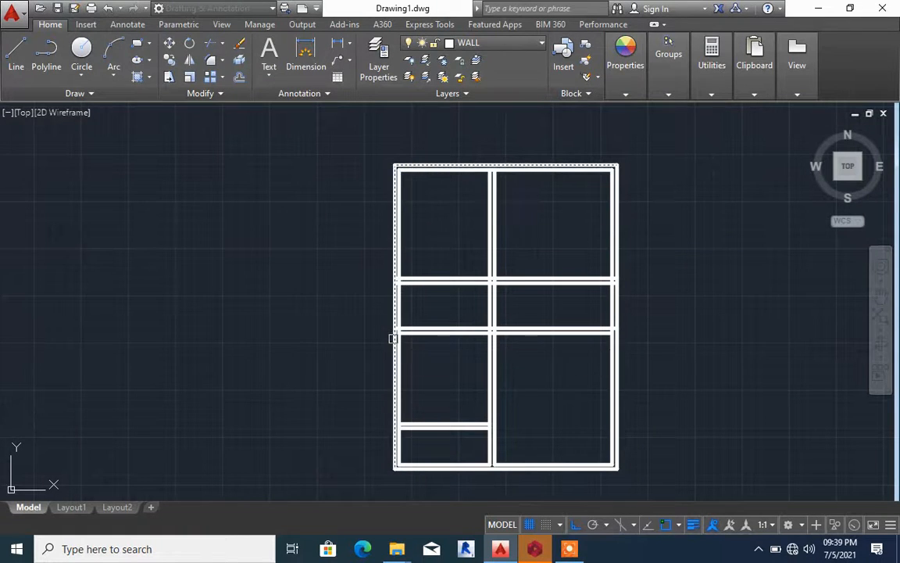
Examine the closed double-line wall layout, especially where the central wall crosses the two middle horizontal walls
scroll(401, 290, "down", 2)
scroll(401, 290, "down", 2)
scroll(440, 281, "up", 11)
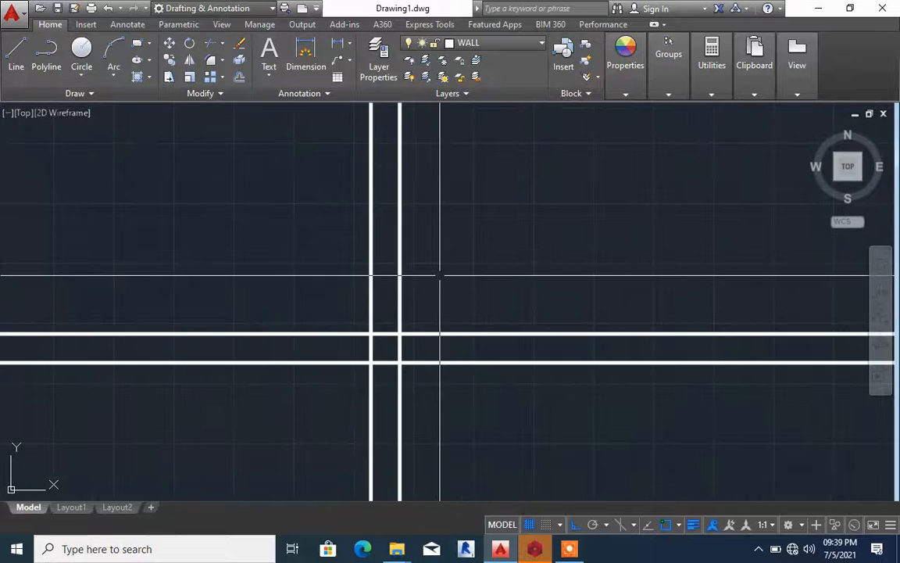
scroll(440, 272, "down", 8)
scroll(439, 272, "up", 2)
scroll(446, 264, "down", 6)
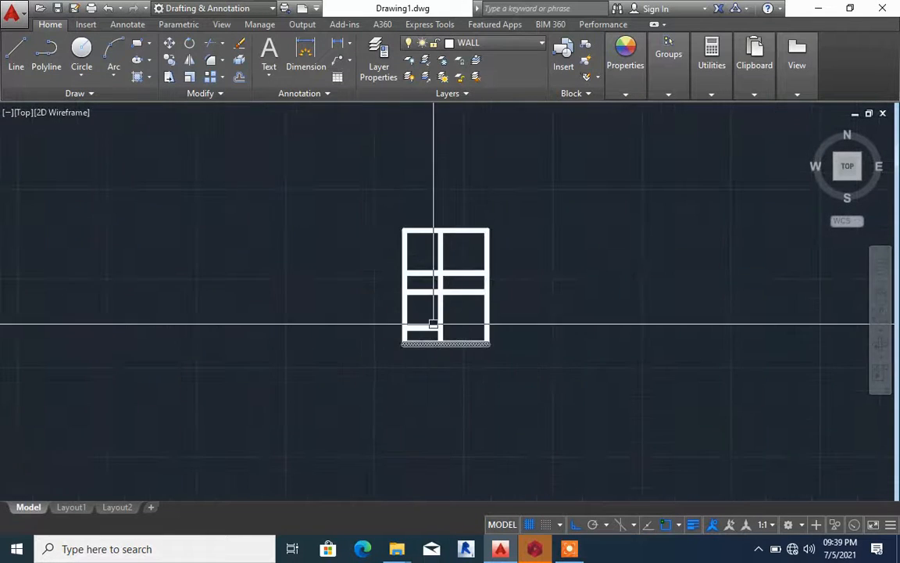
scroll(435, 324, "up", 6)
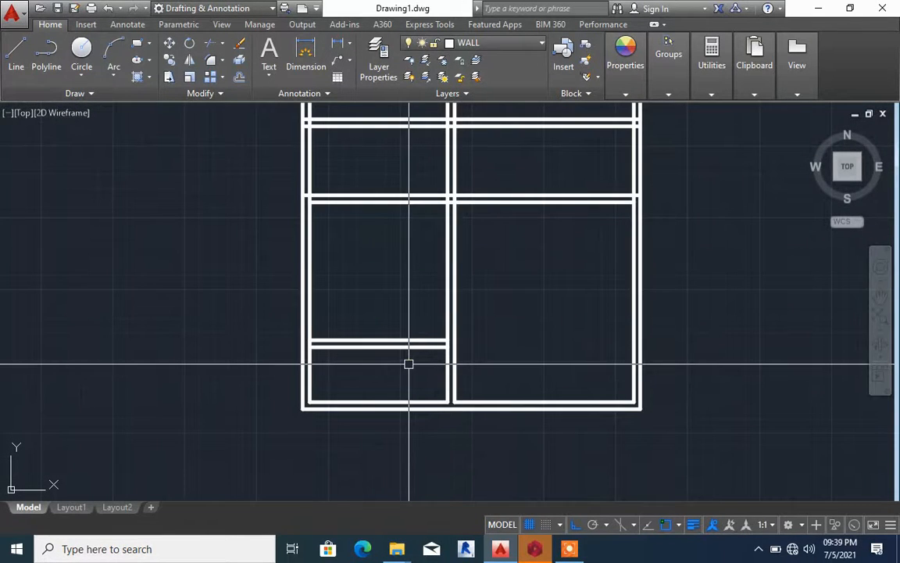
scroll(472, 342, "down", 4)
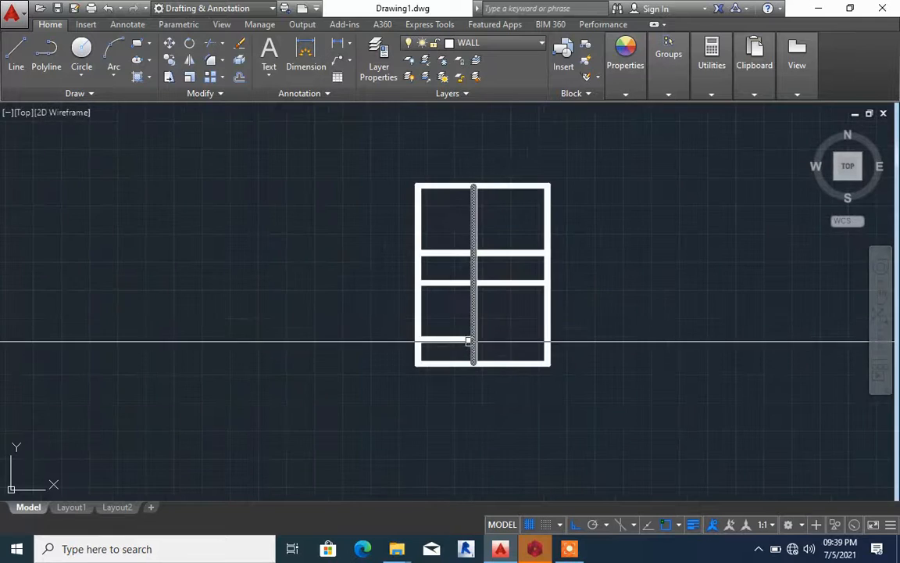
scroll(453, 304, "up", 4)
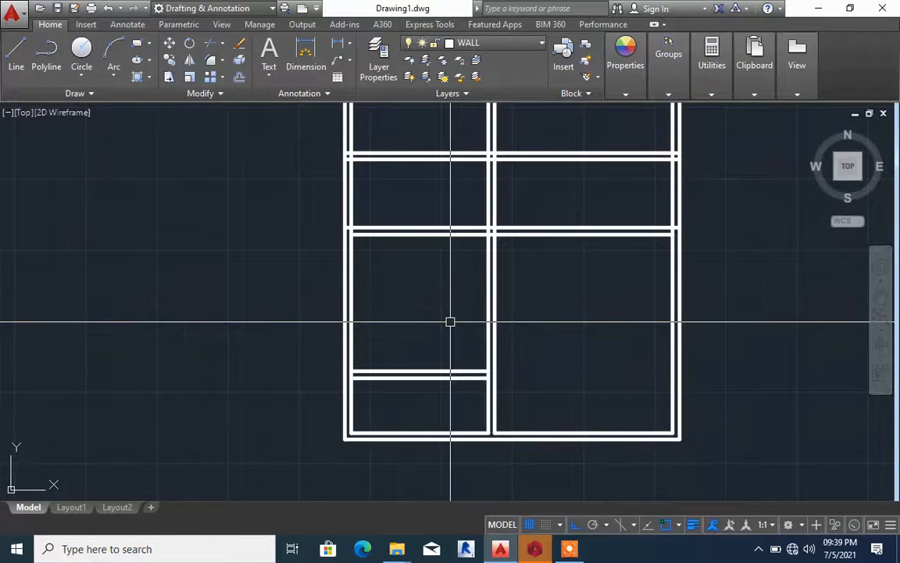
scroll(450, 323, "down", 2)
scroll(532, 246, "up", 4)
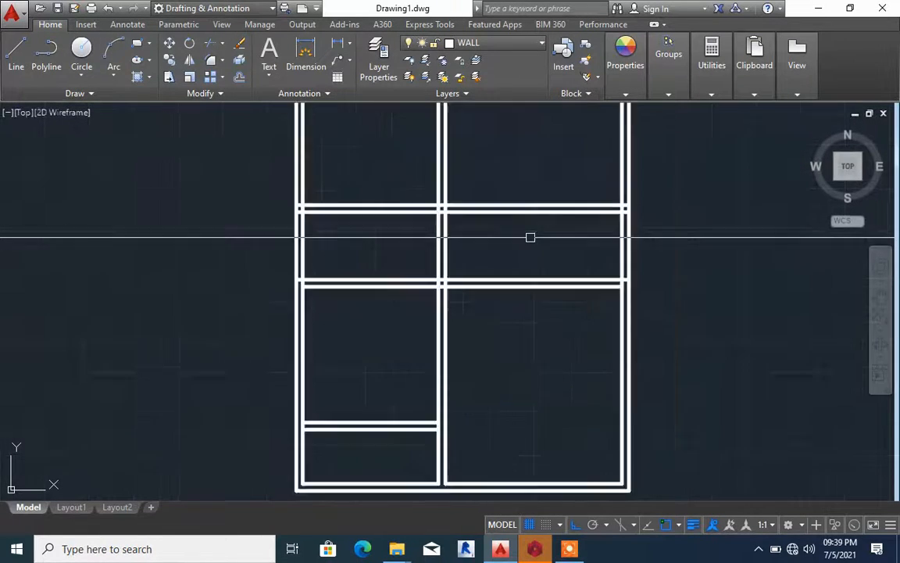
scroll(534, 251, "down", 4)
scroll(486, 239, "up", 4)
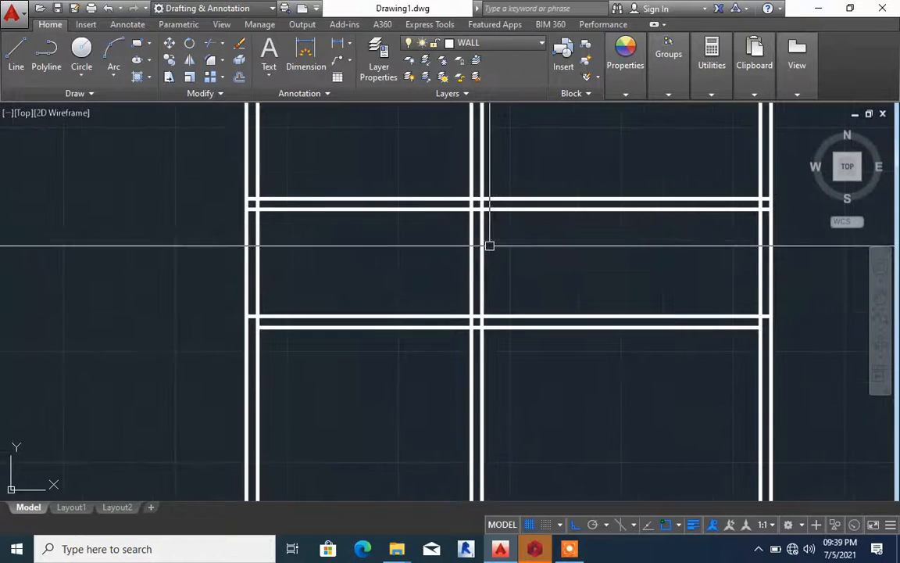
scroll(490, 275, "down", 3)
scroll(487, 281, "up", 3)
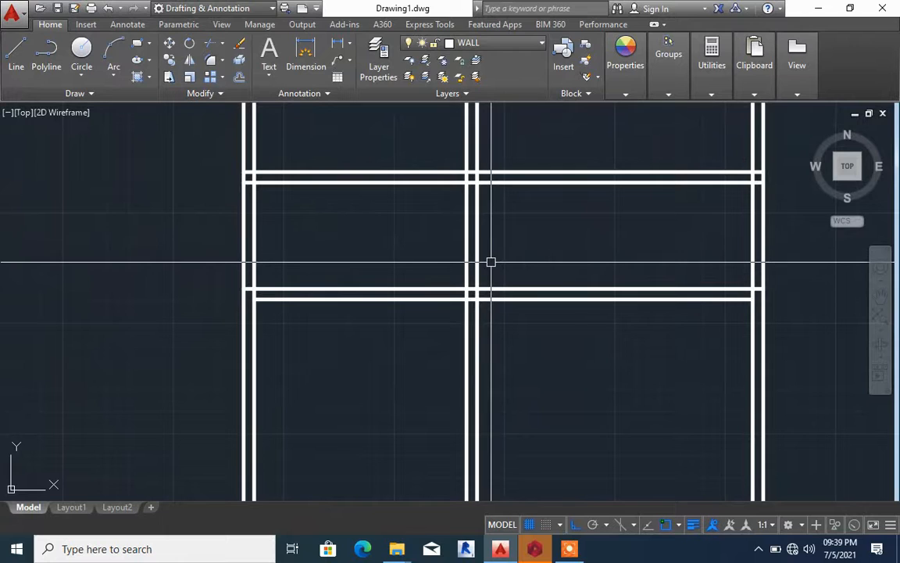
Offset the central wall's right line 900 to the right, and offset that copy another 150 to form a new double wall
key("Return")
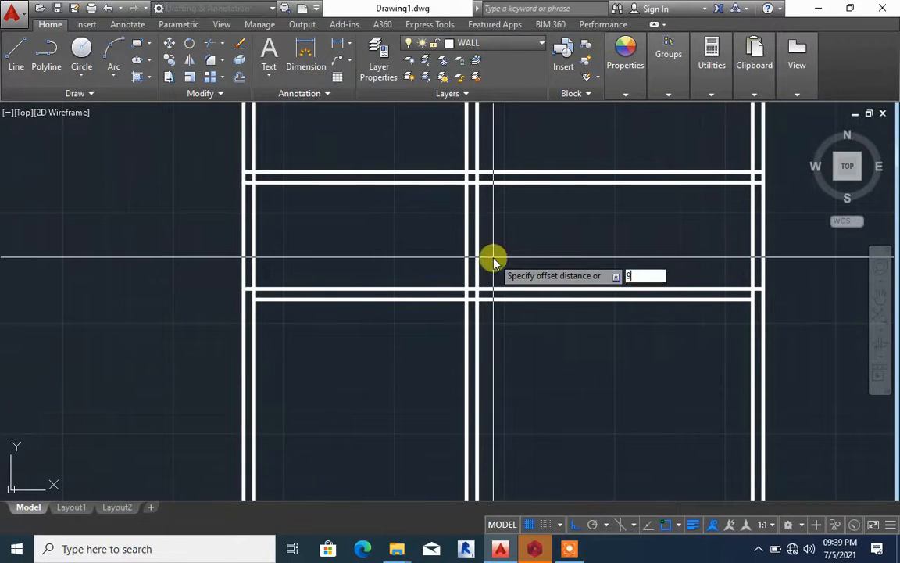
type("900")
key("Return")
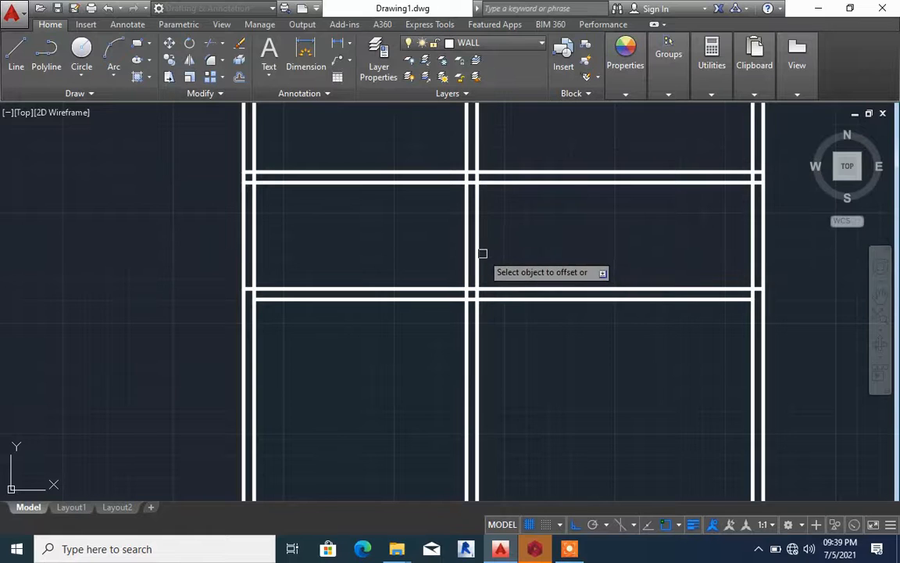
left_click(477, 252)
left_click(525, 260)
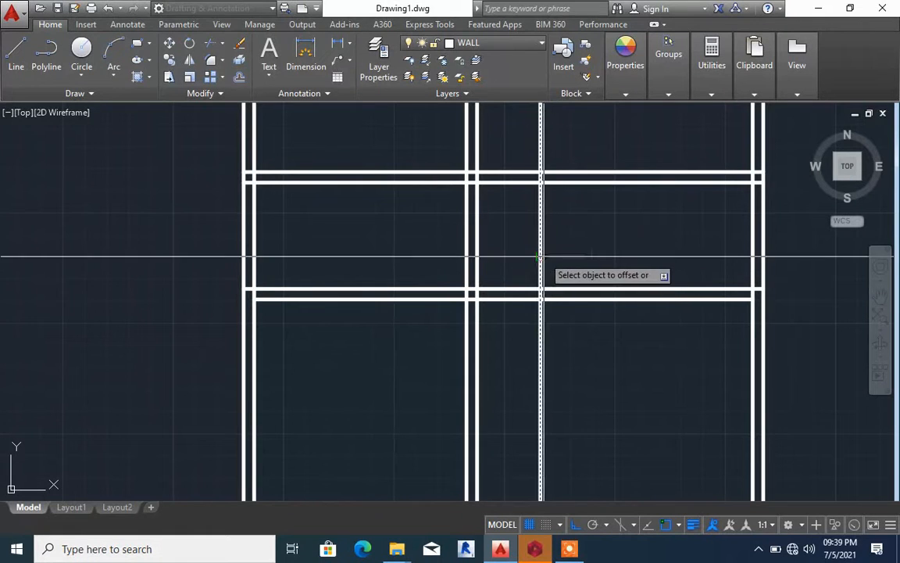
left_click(540, 256)
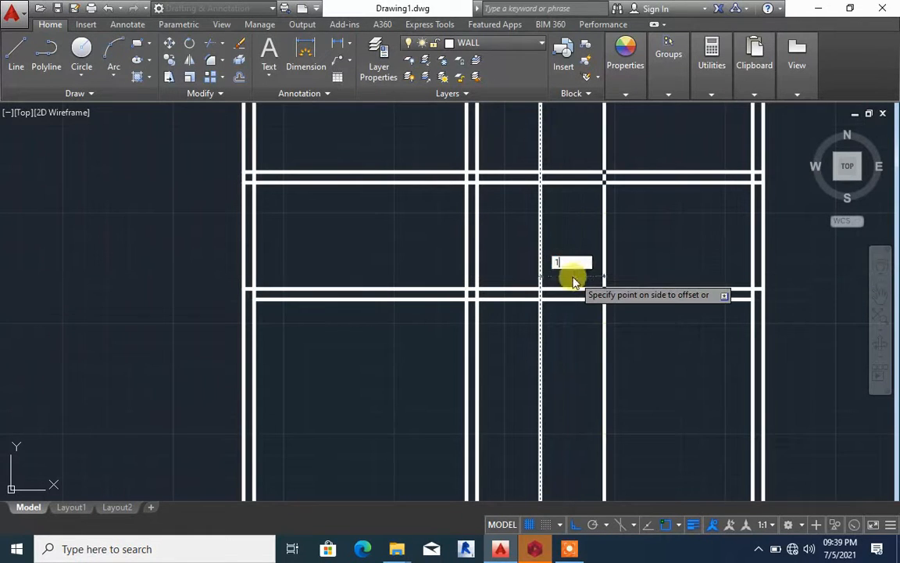
type("150")
key("Return")
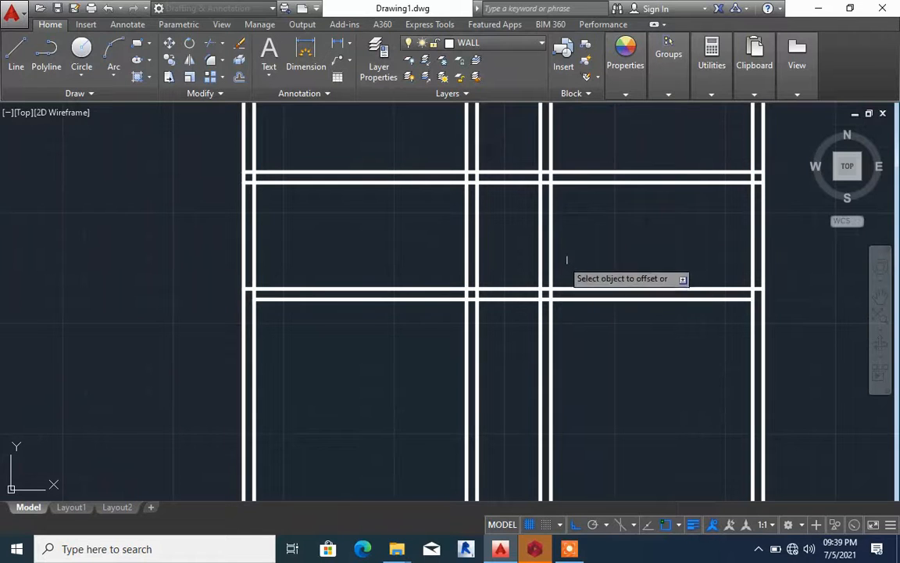
Trim the new double wall above and below the two middle horizontal walls, keeping only the section between them
scroll(566, 260, "down", 4)
scroll(527, 270, "up", 4)
left_click(522, 244)
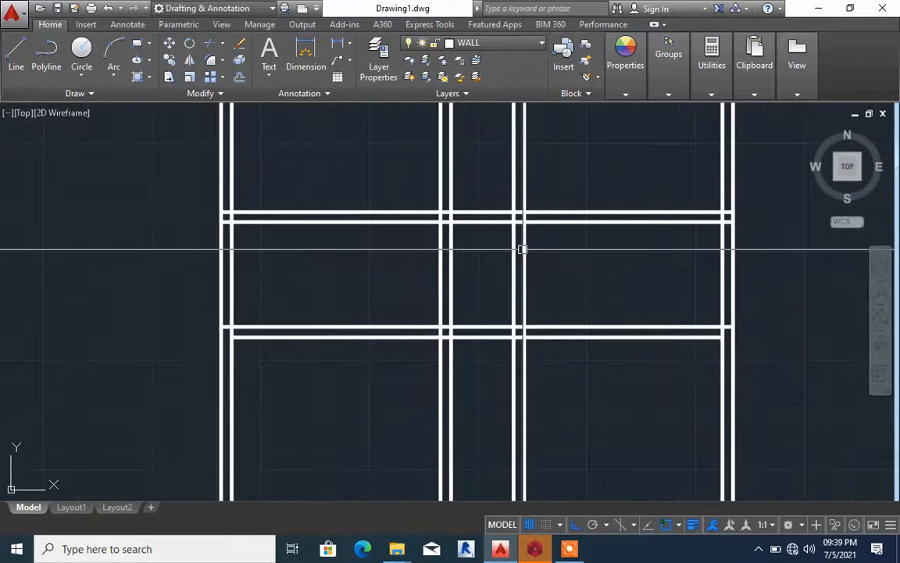
scroll(527, 250, "down", 3)
left_click(538, 287)
key("Delete")
scroll(539, 286, "up", 4)
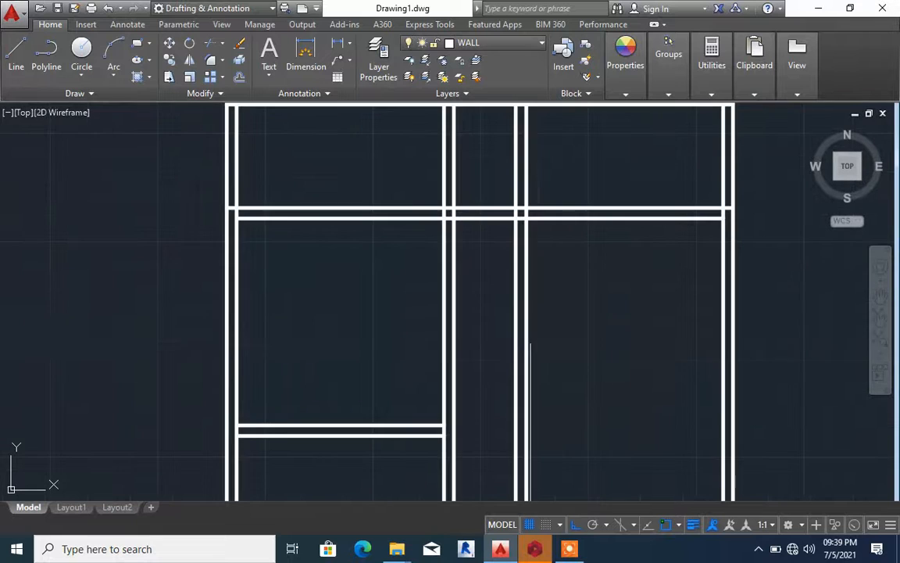
key("Return")
scroll(538, 333, "down", 5)
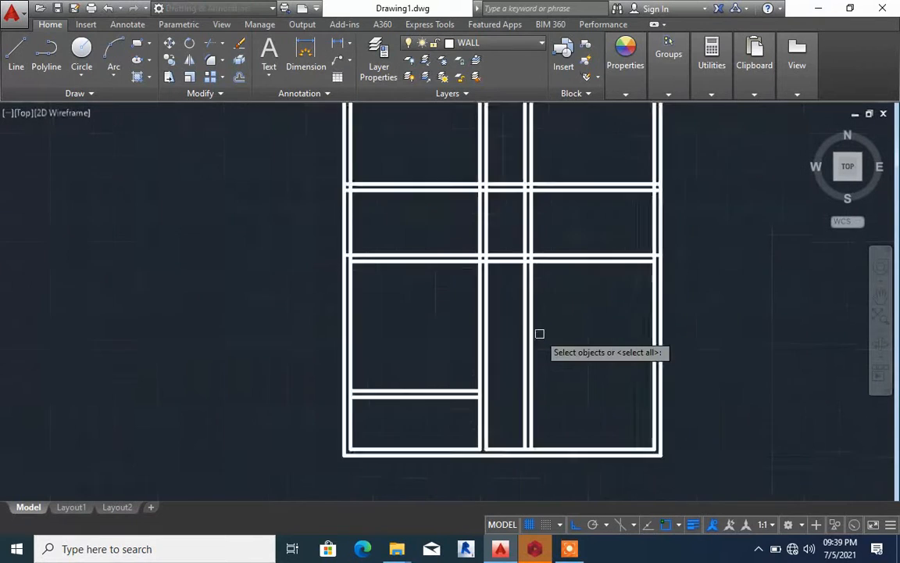
left_click(553, 354)
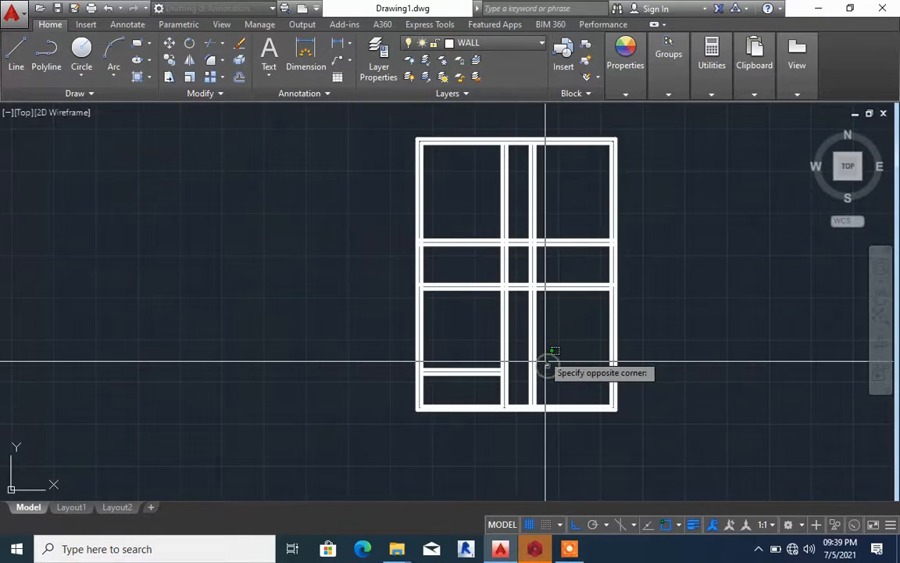
left_click(522, 298)
left_click(538, 142)
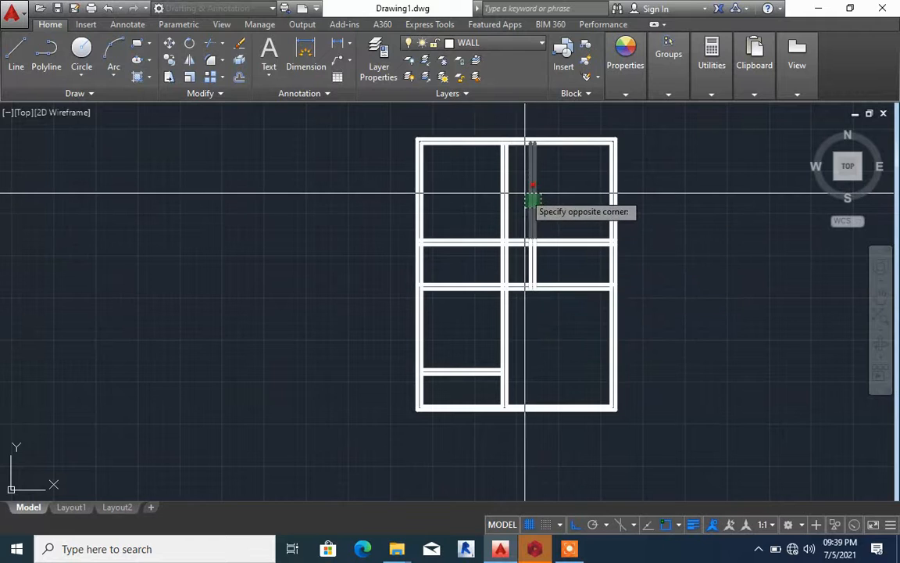
left_click(528, 195)
Trim the inner line of the topmost wall between the central wall's two lines to open their junction
scroll(488, 139, "up", 5)
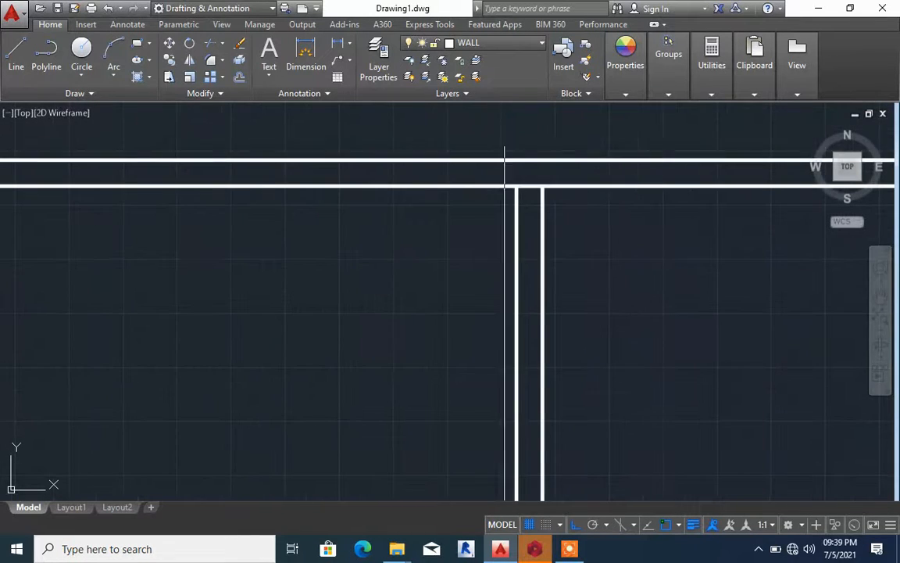
key("Return")
left_click(530, 187)
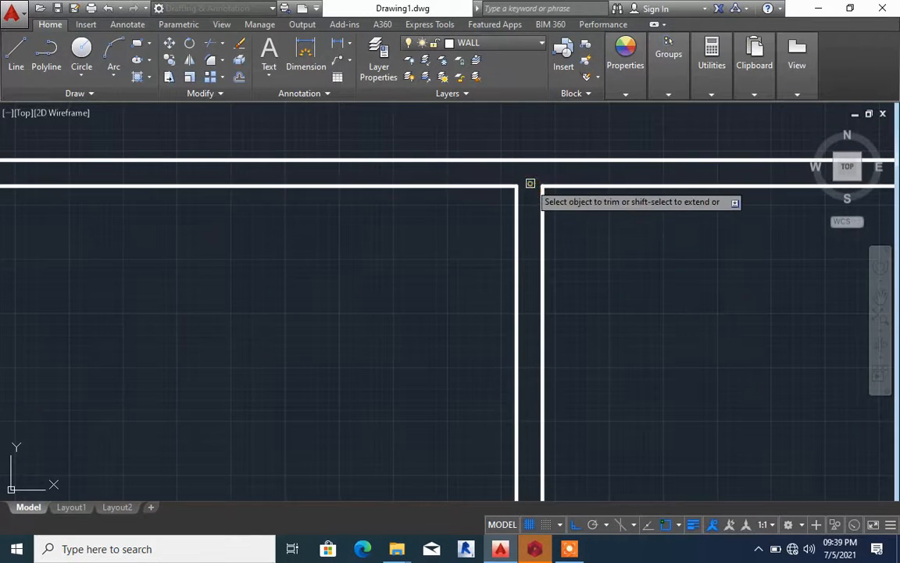
Trim the line segments crossing the junction of the left outer wall and the upper middle wall
scroll(500, 180, "down", 5)
scroll(391, 358, "up", 8)
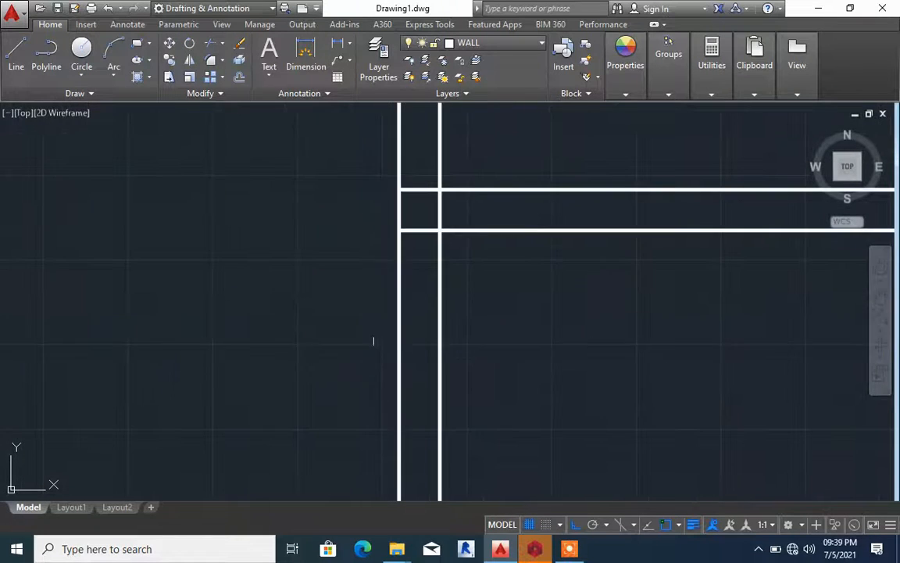
key("Return")
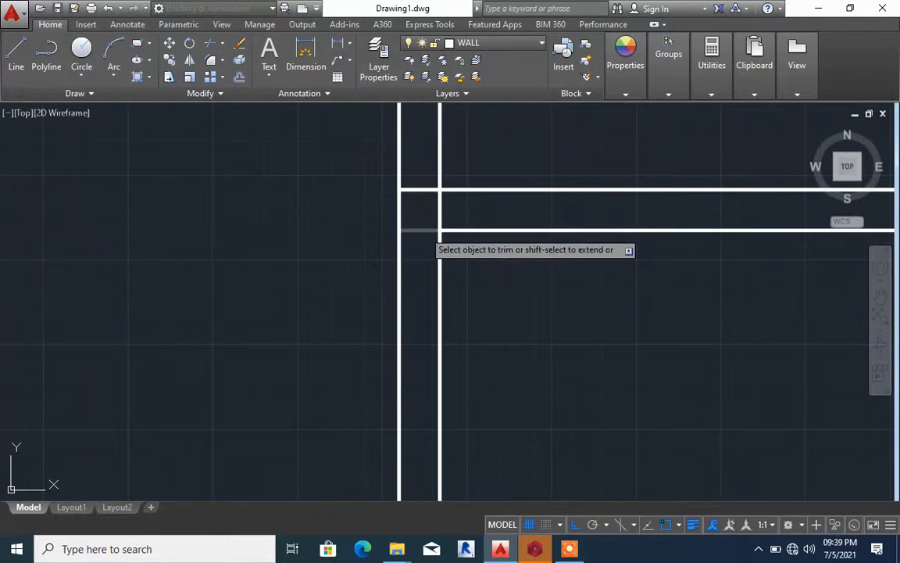
left_click(423, 230)
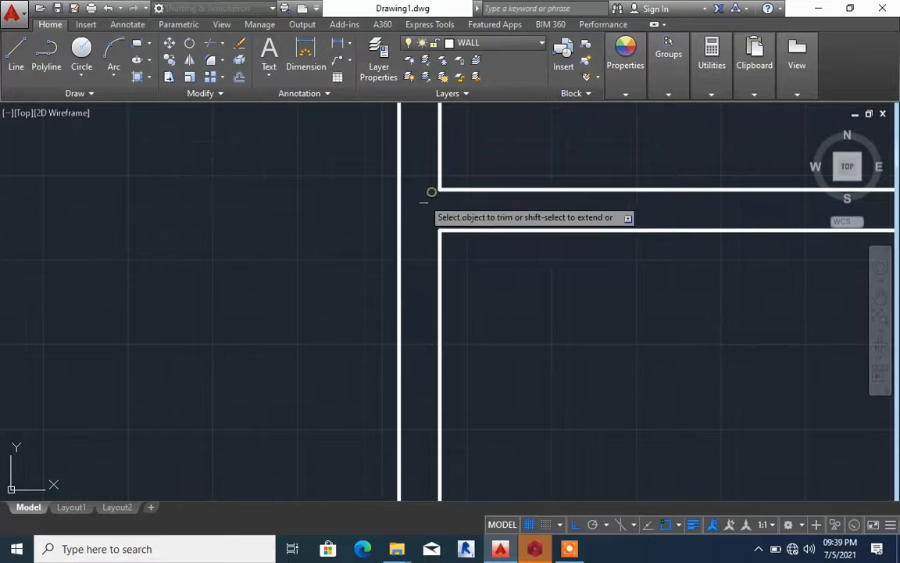
key("Escape")
Trim the line segments inside the crossing of the central wall and the upper middle wall
scroll(426, 194, "down", 5)
scroll(637, 238, "up", 4)
key("Return")
key("Return")
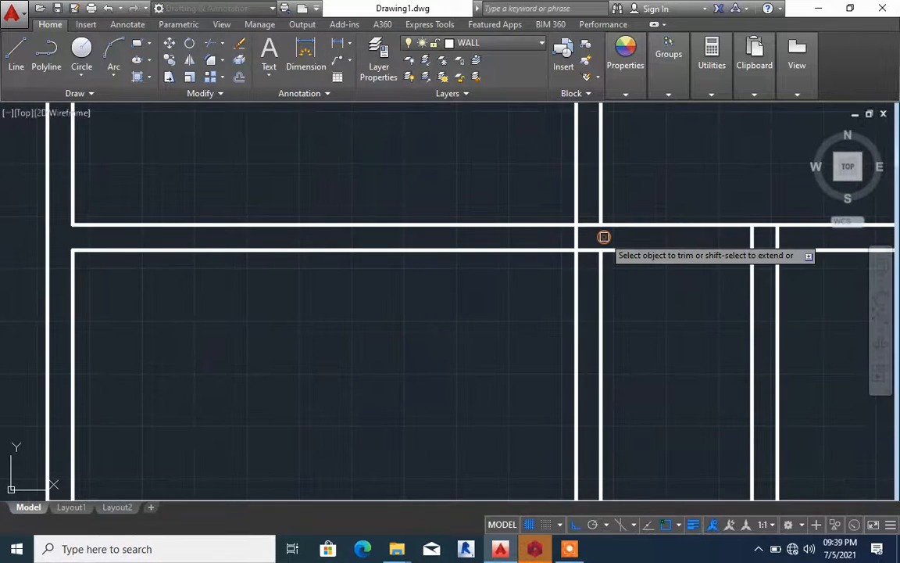
left_click(586, 226)
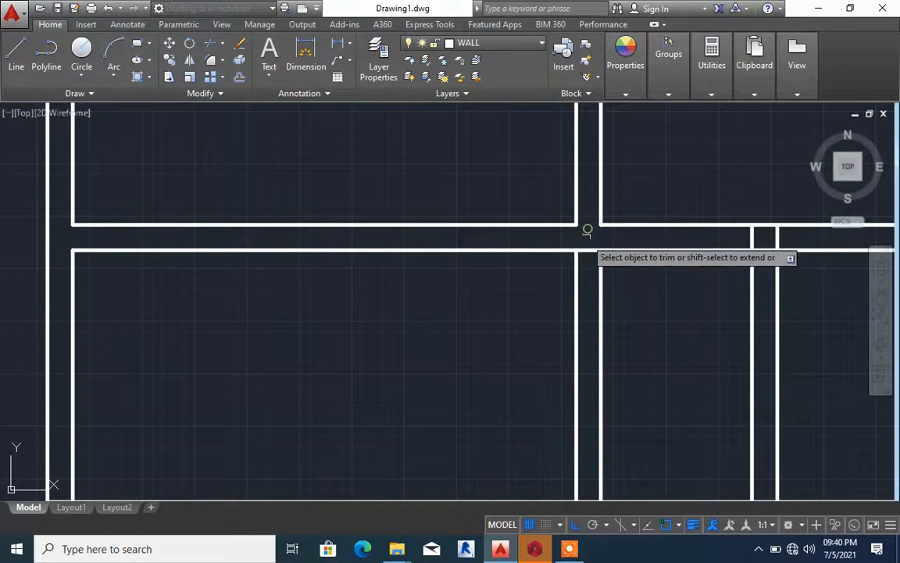
left_click(589, 250)
scroll(150, 250, "down", 8)
key("Escape")
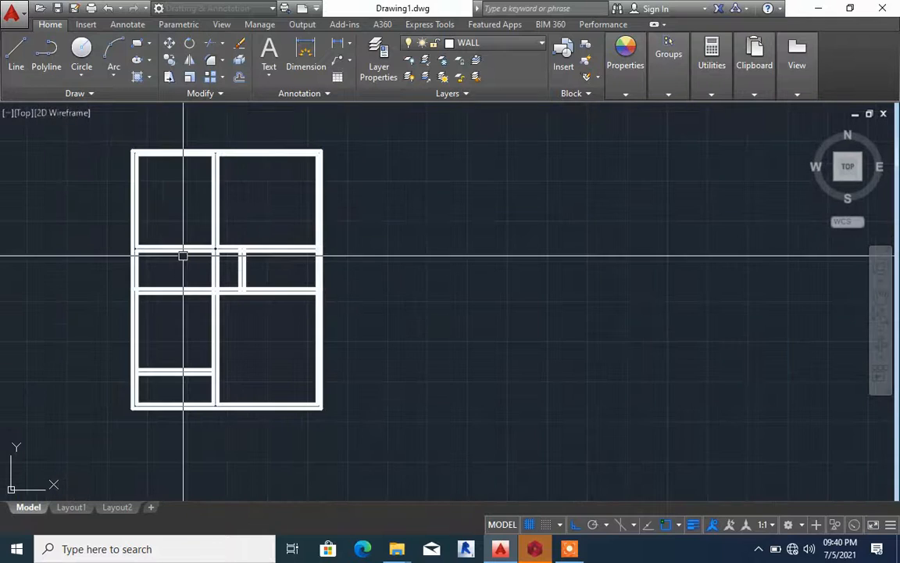
middle_click_drag(153, 223, 232, 227)
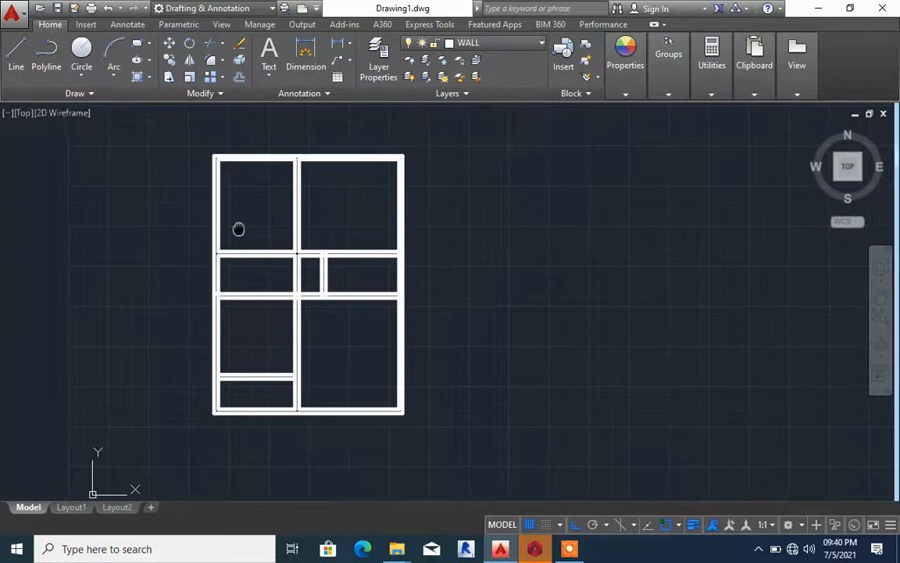
Offset the upper-left room's top wall line 900 downward, and offset the copy downward to form a new double wall
scroll(227, 160, "up", 8)
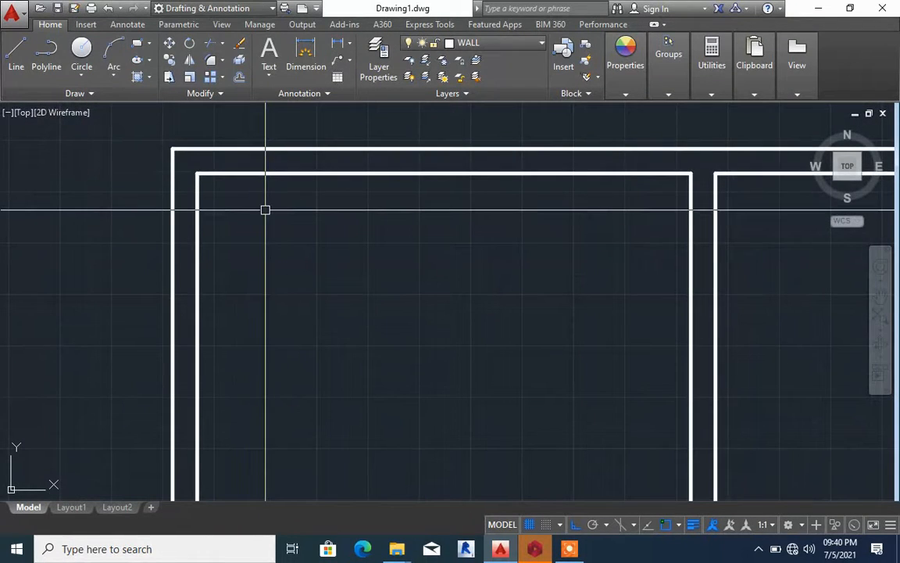
type("O")
key("Return")
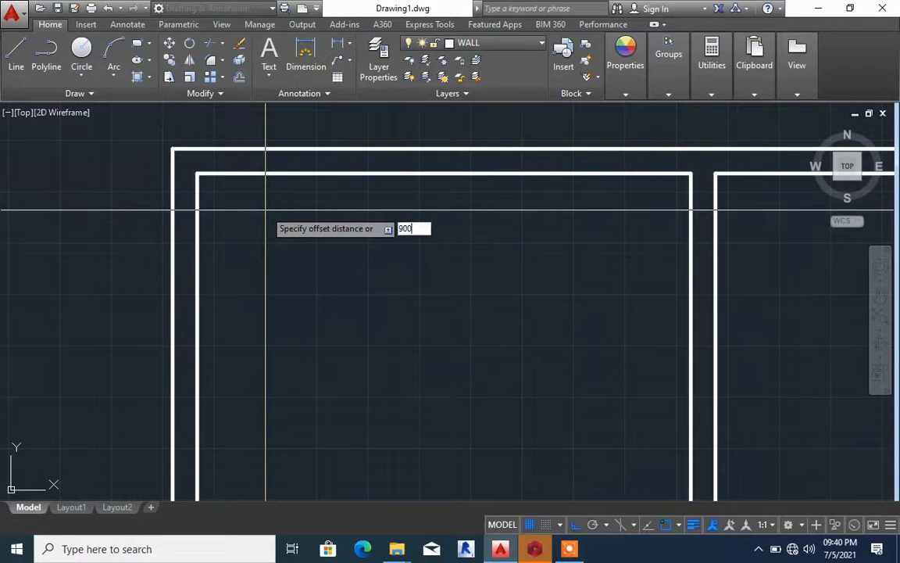
key("Return")
left_click(271, 175)
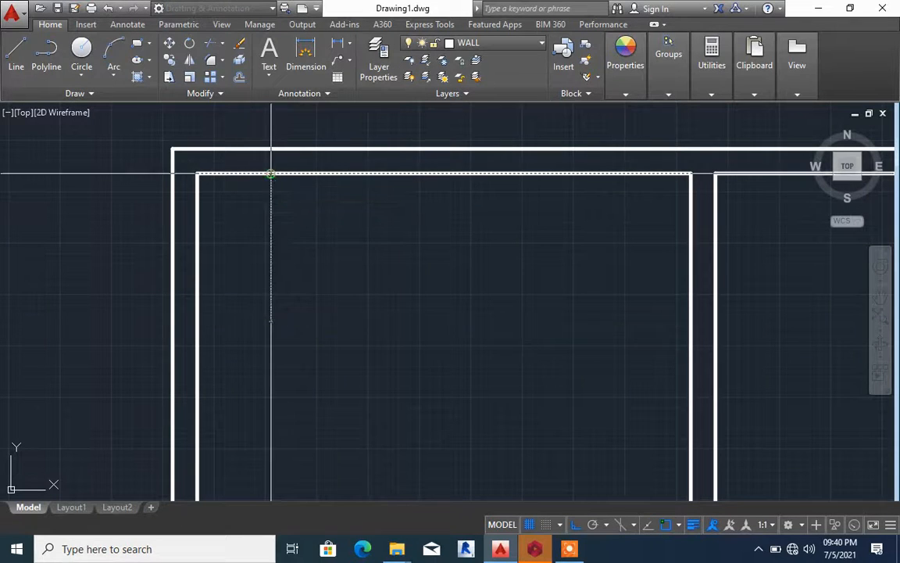
left_click(275, 344)
left_click(296, 318)
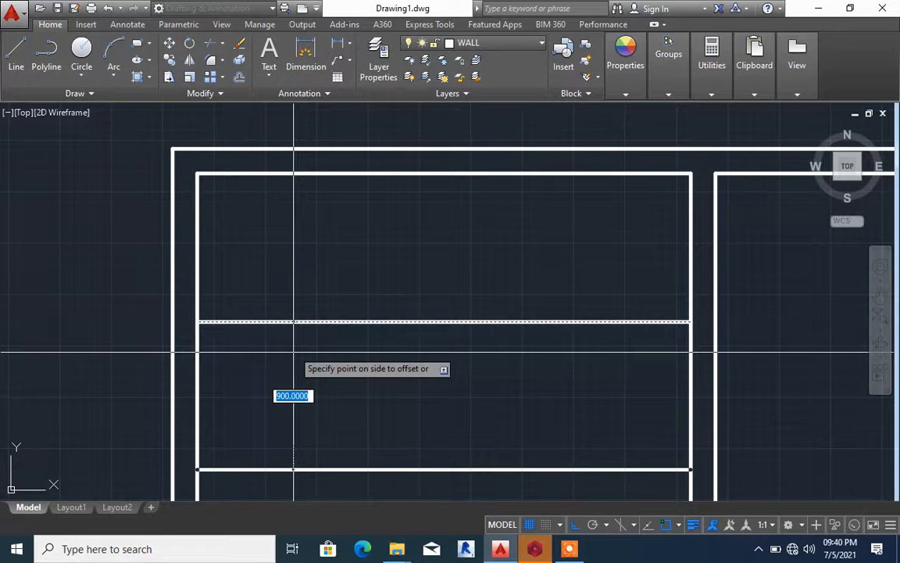
left_click(291, 395)
scroll(372, 285, "down", 3)
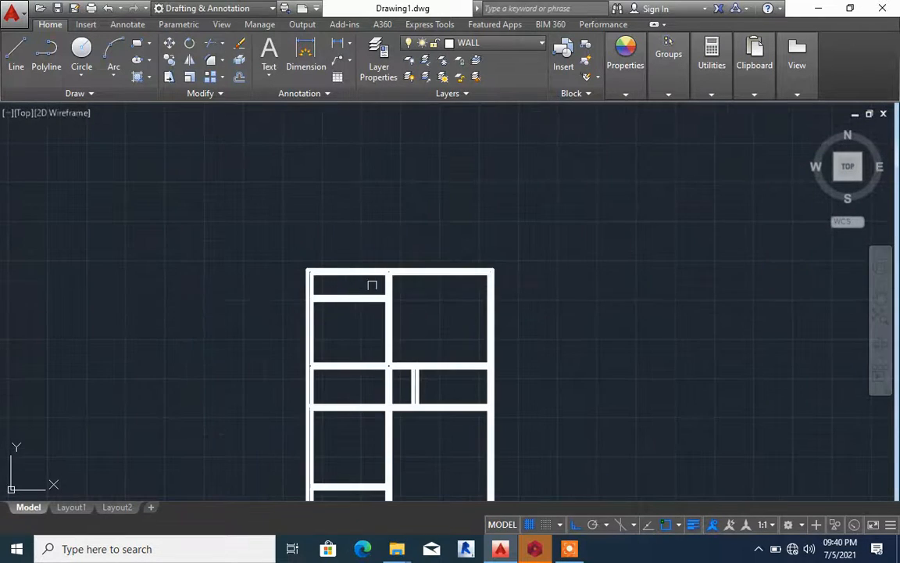
Trim the line segments crossing the junction of the left outer wall and the lower middle wall
scroll(344, 379, "up", 4)
scroll(375, 296, "down", 4)
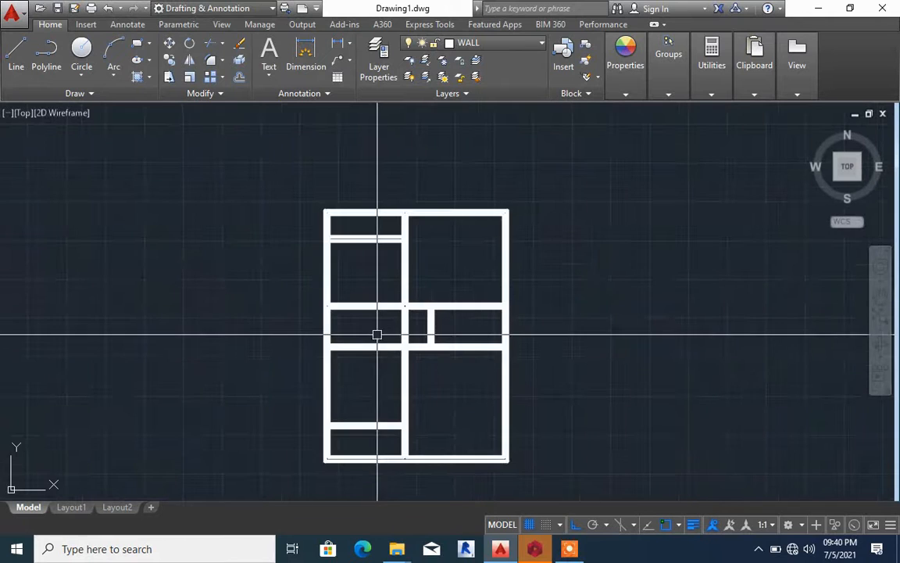
scroll(477, 328, "up", 4)
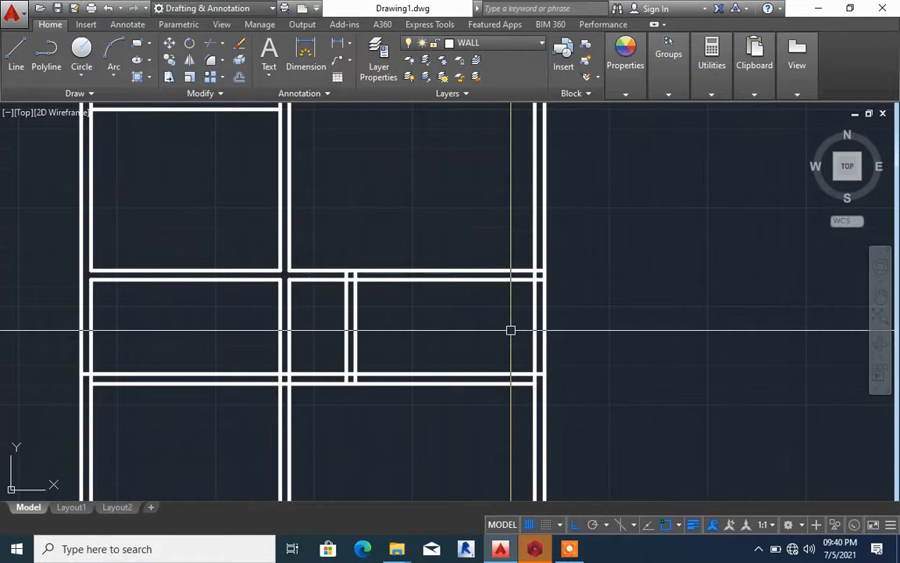
scroll(428, 277, "down", 6)
scroll(390, 310, "up", 6)
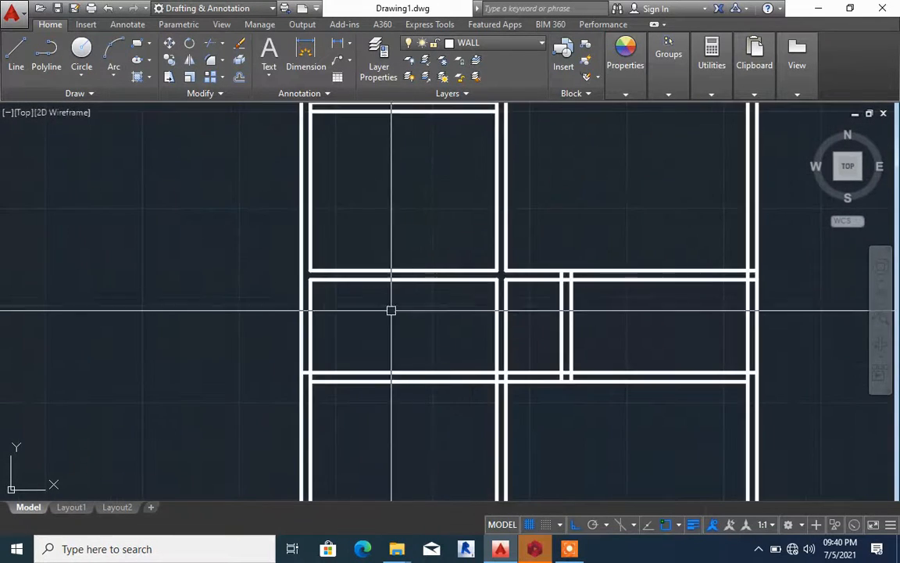
scroll(309, 380, "up", 4)
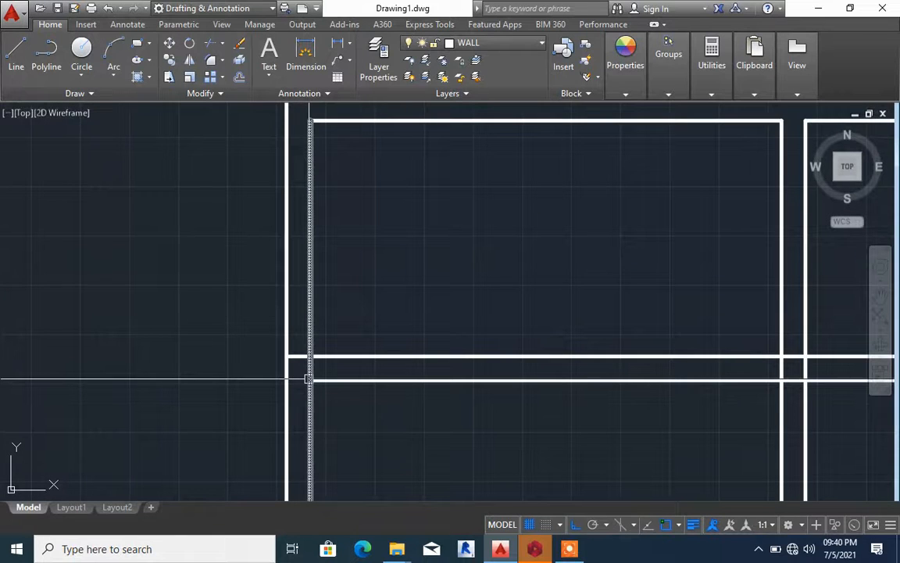
type("TR")
key("Return")
key("Return")
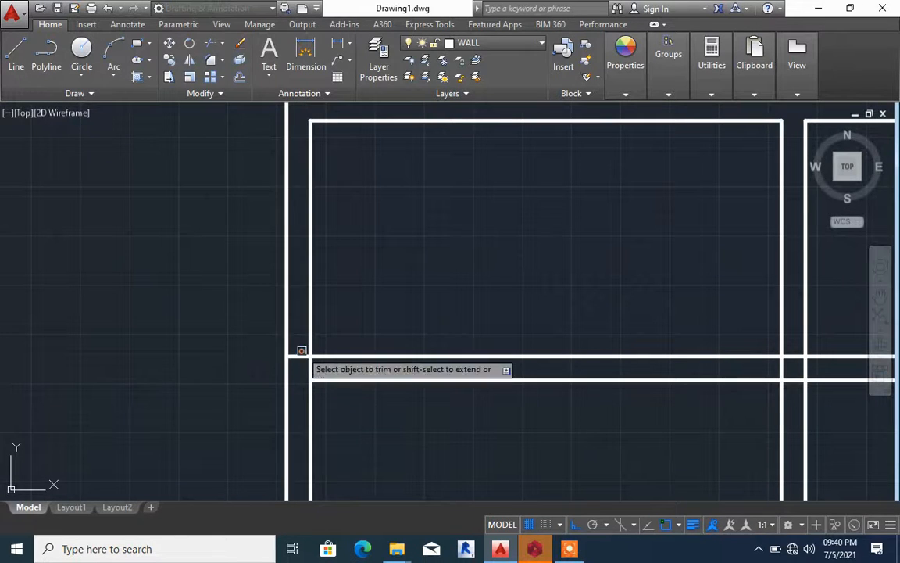
left_click(298, 358)
scroll(316, 359, "down", 2)
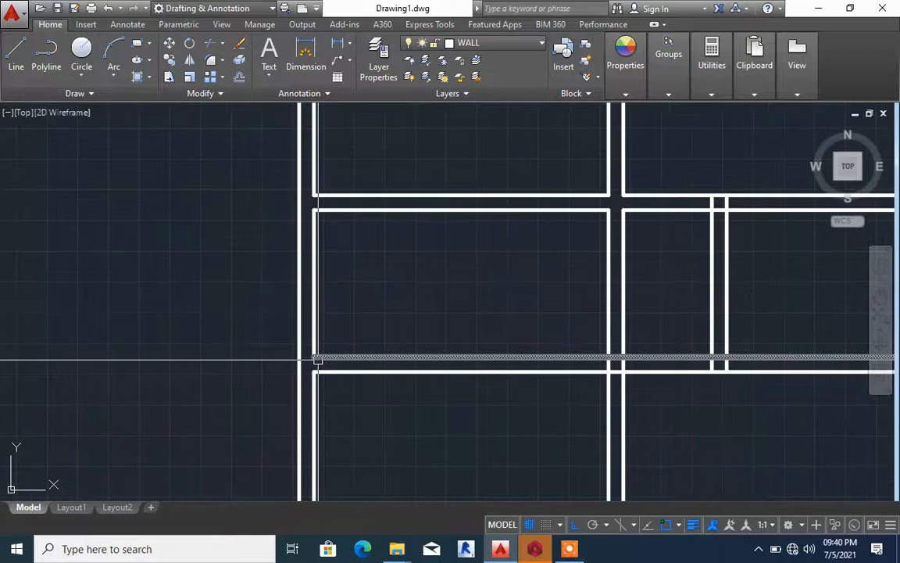
key("Escape")
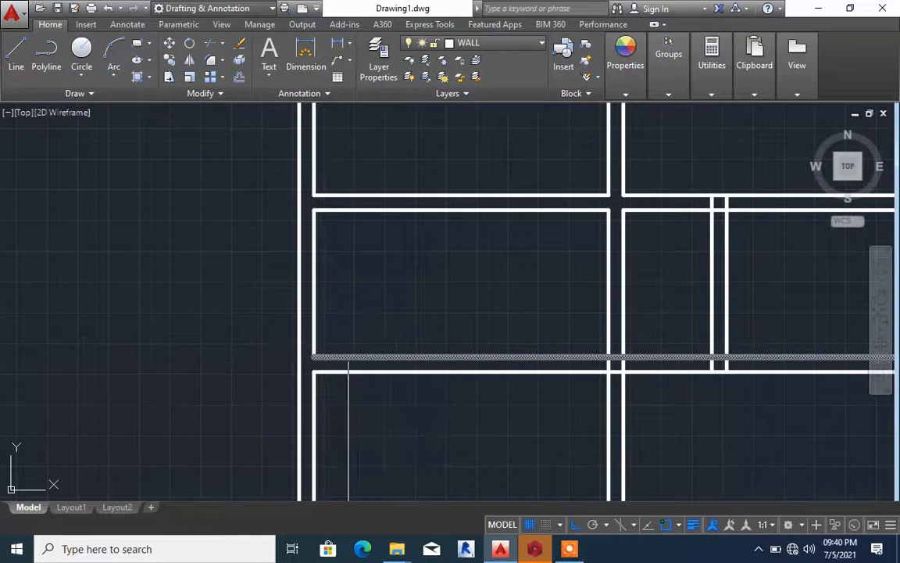
Trim the central wall's left line and the lower middle wall's upper line inside their crossing
type("TR")
key("Return")
scroll(618, 406, "up", 2)
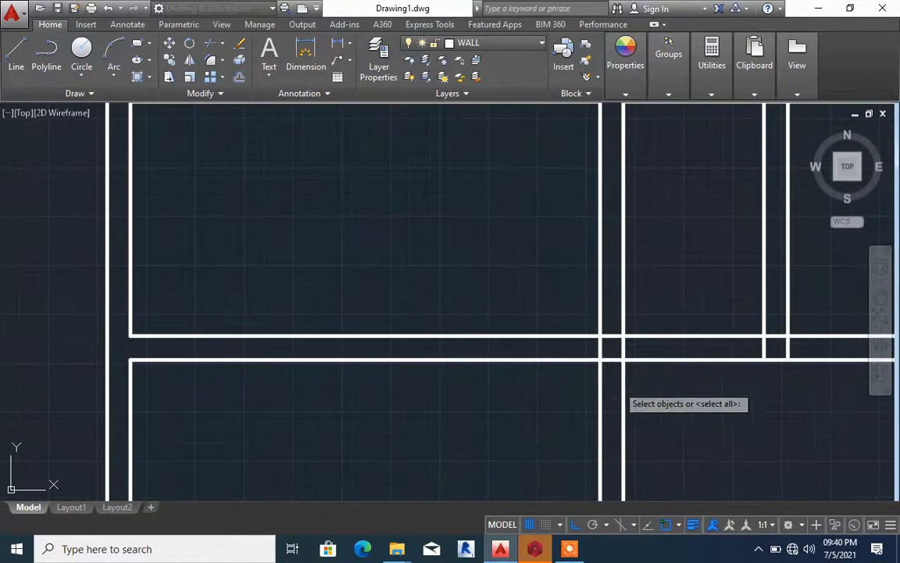
key("Return")
scroll(610, 335, "down", 6)
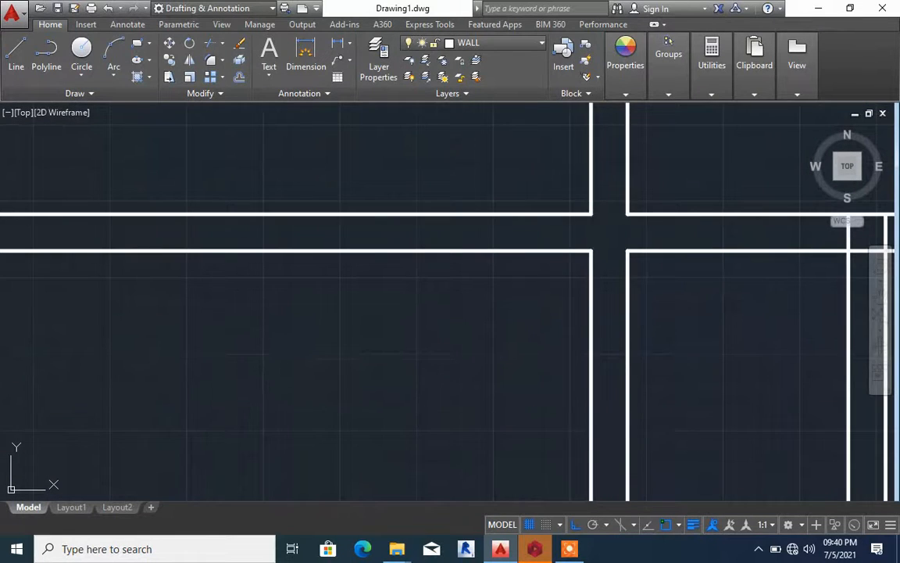
Offset the central wall's left line 900 into the left middle room, and offset the copy leftward by the wall thickness to form a partition
key("Return")
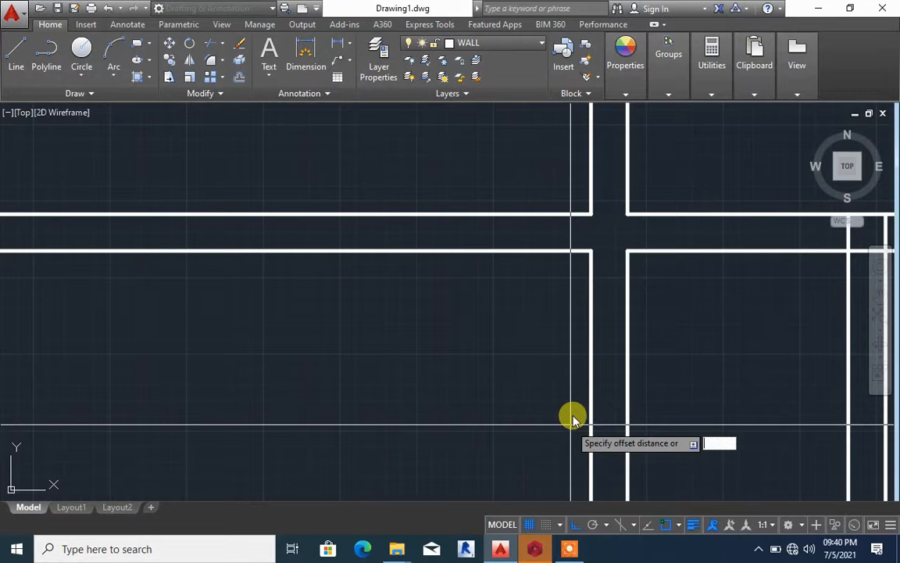
key("Return")
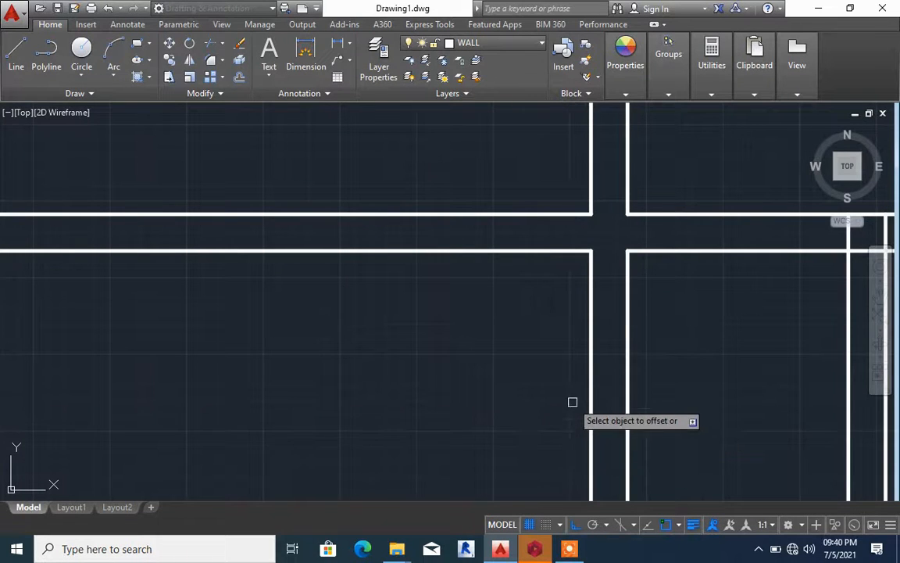
scroll(595, 369, "down", 2)
left_click(594, 373)
left_click(494, 368)
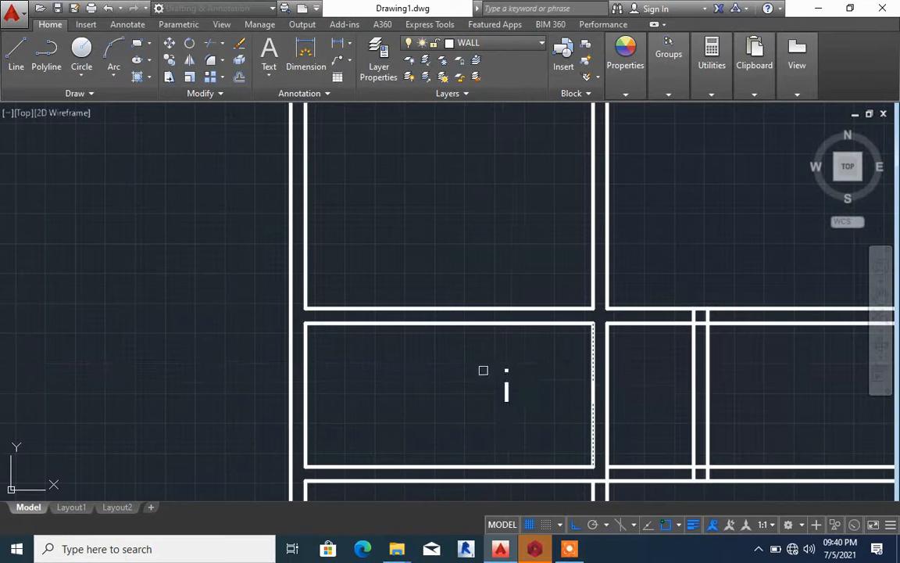
left_click(508, 370)
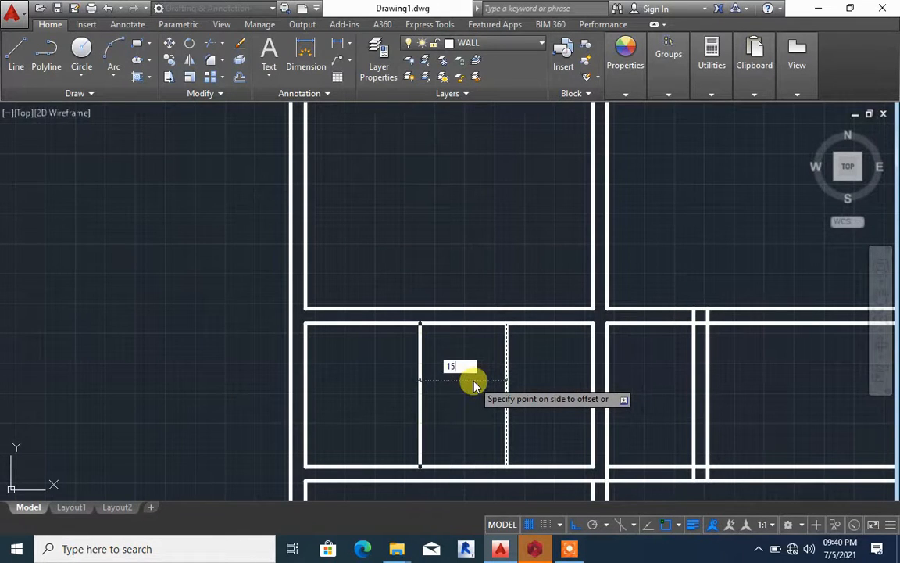
key("Return")
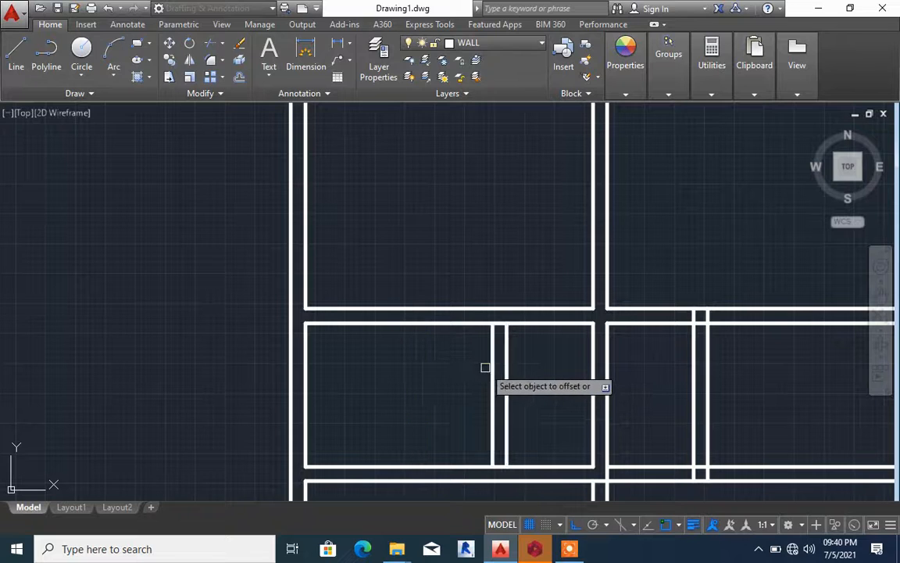
Trim the upper and lower room wall lines between the new left partition's two lines to open both junctions
type("TR")
key("Return")
scroll(500, 324, "up", 5)
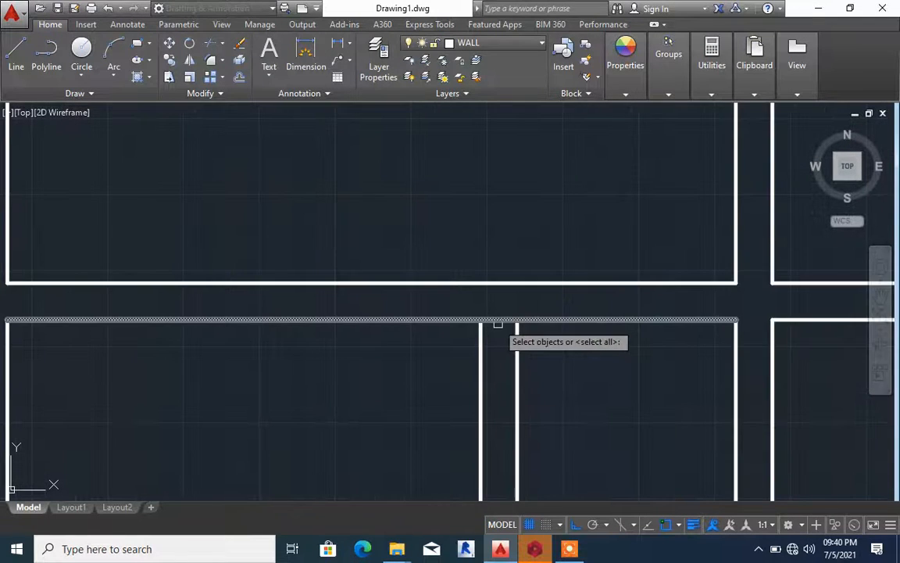
key("Return")
left_click(499, 323)
scroll(486, 237, "down", 5)
scroll(486, 237, "down", 4)
scroll(489, 321, "up", 2)
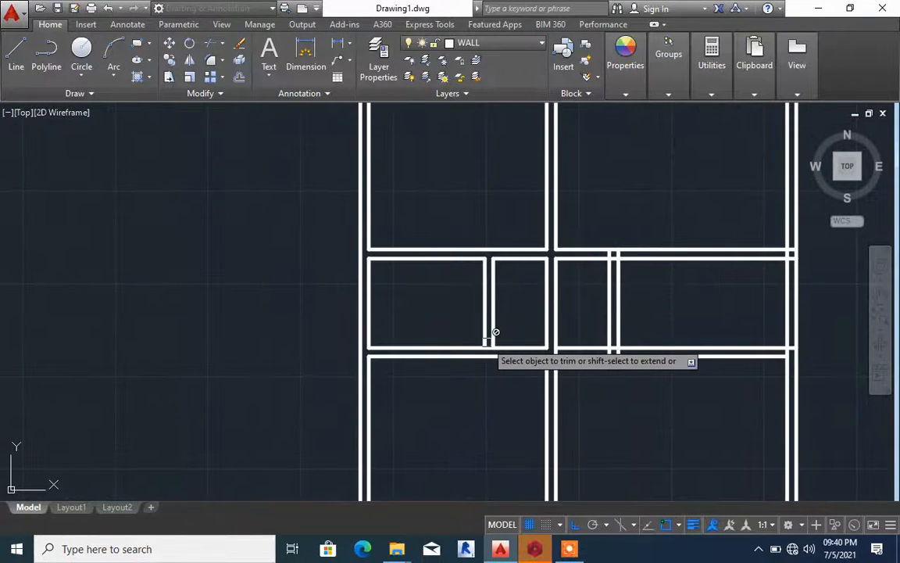
scroll(487, 343, "up", 5)
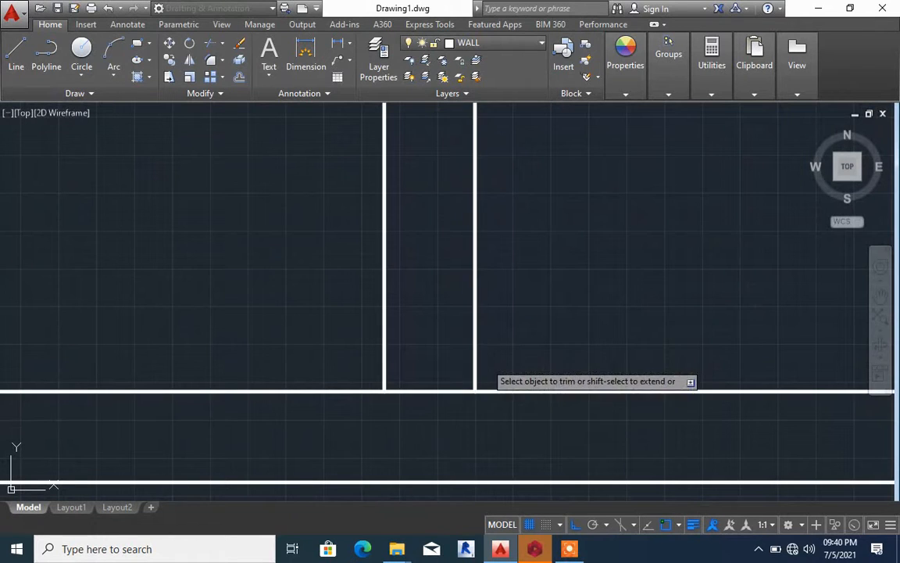
left_click(450, 386)
scroll(446, 390, "down", 5)
key("Escape")
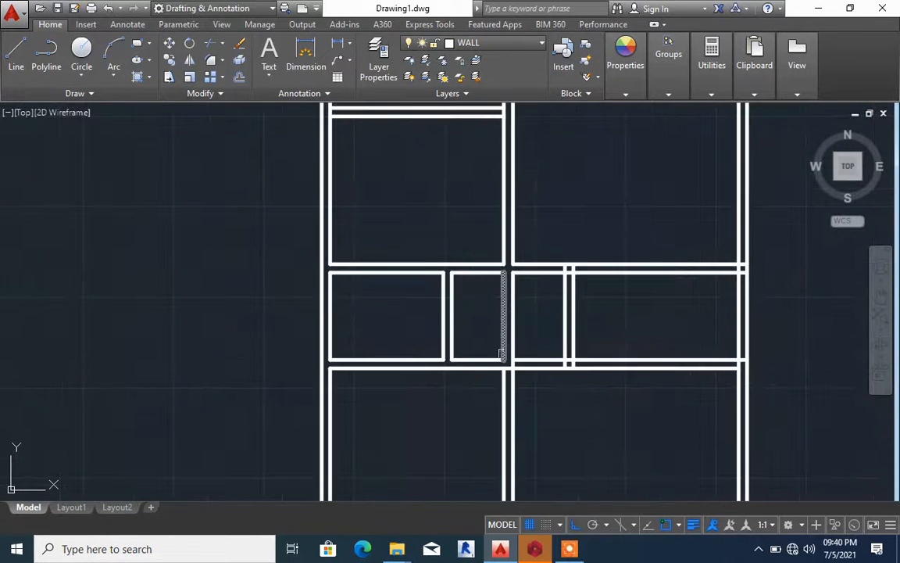
Examine the middle rooms' partitions and their wall junctions within the overall floor plan
scroll(489, 373, "up", 4)
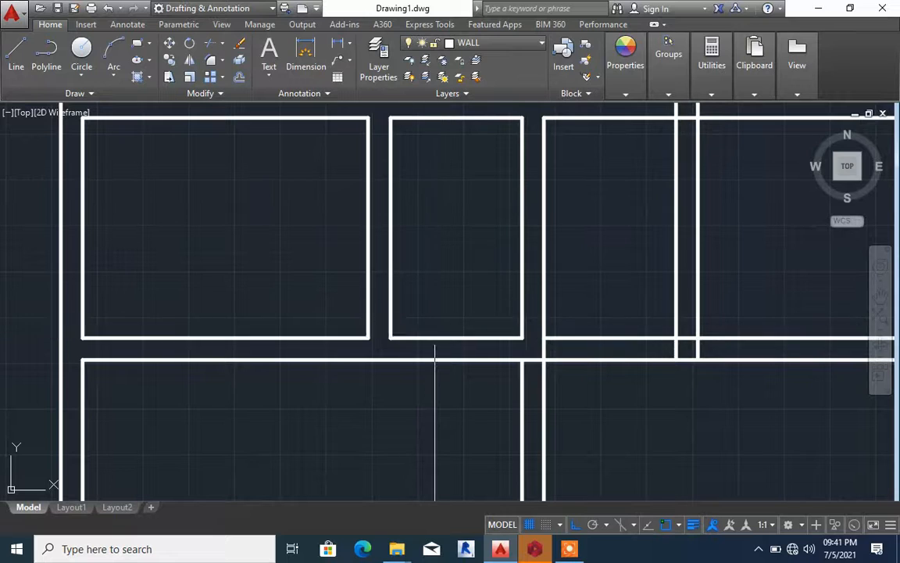
scroll(436, 338, "down", 4)
key("space")
scroll(447, 355, "down", 2)
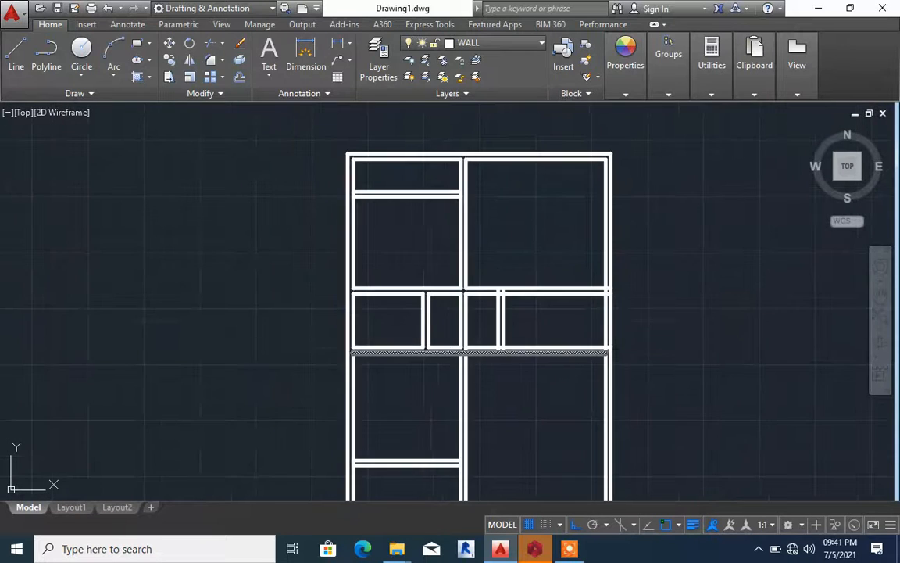
scroll(448, 289, "up", 4)
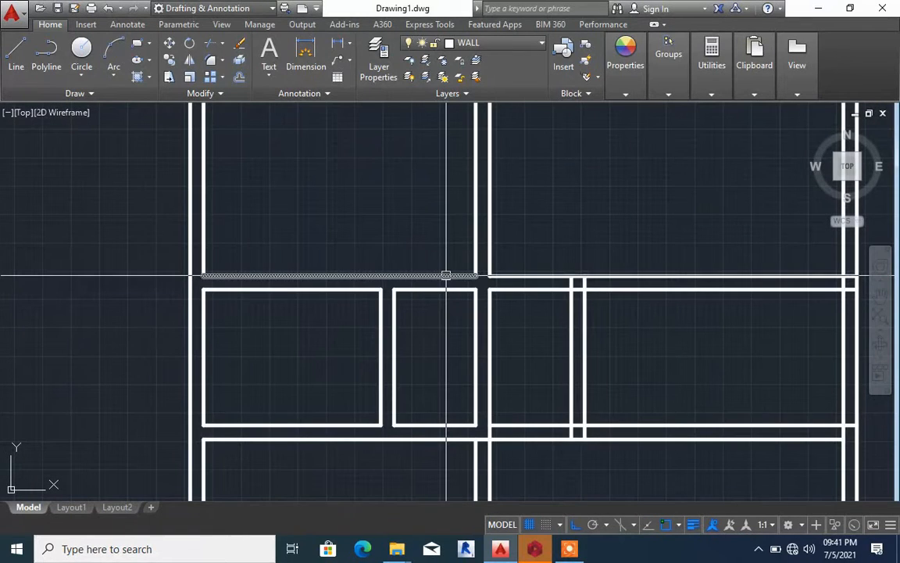
scroll(446, 275, "down", 2)
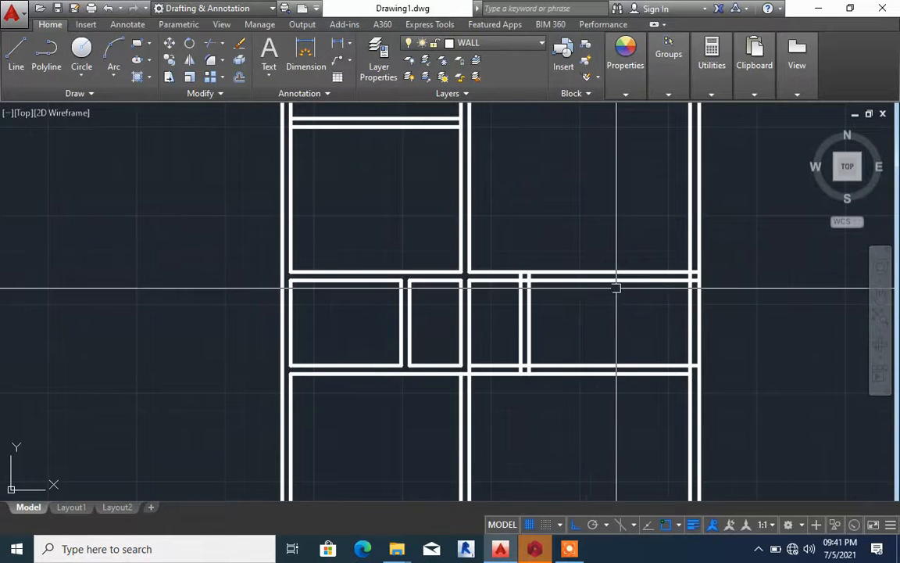
scroll(597, 296, "down", 2)
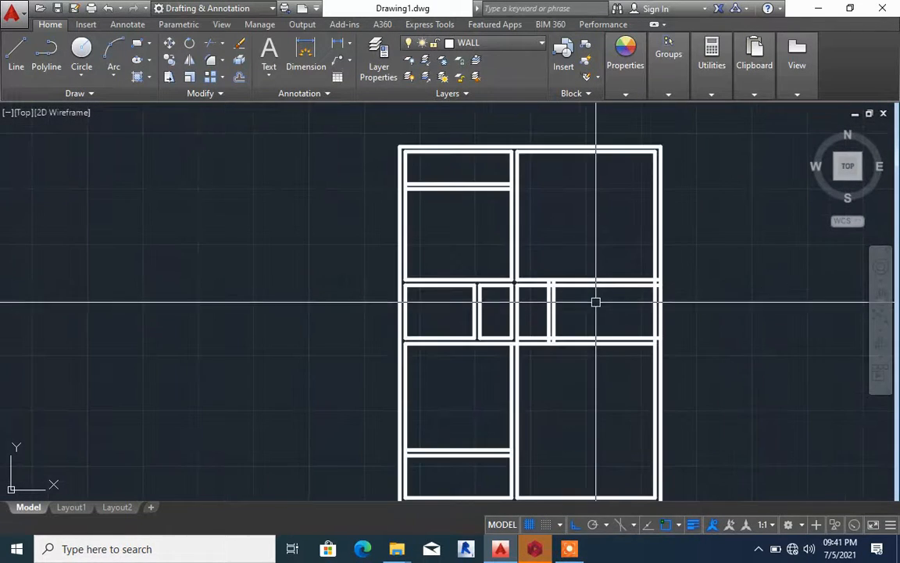
scroll(595, 297, "up", 4)
scroll(598, 322, "down", 2)
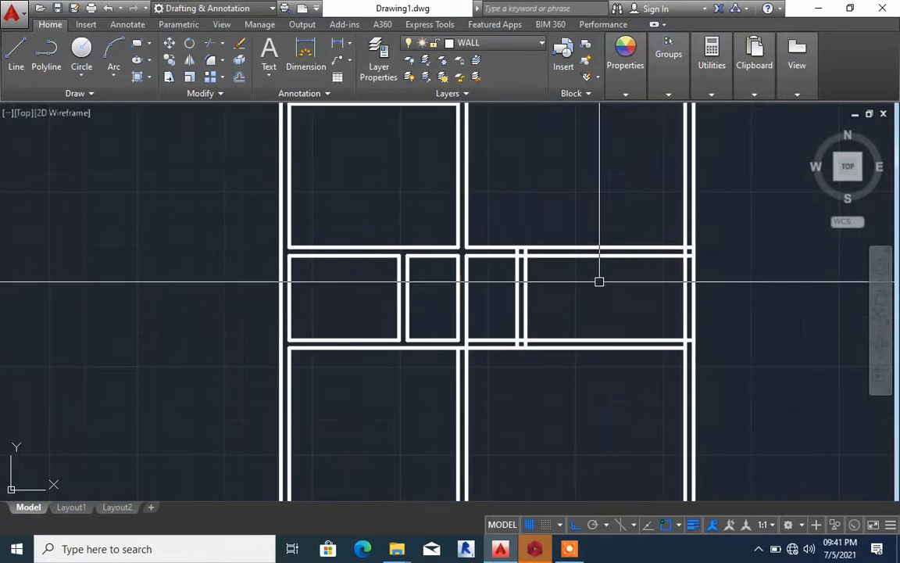
scroll(594, 283, "up", 2)
scroll(569, 313, "down", 2)
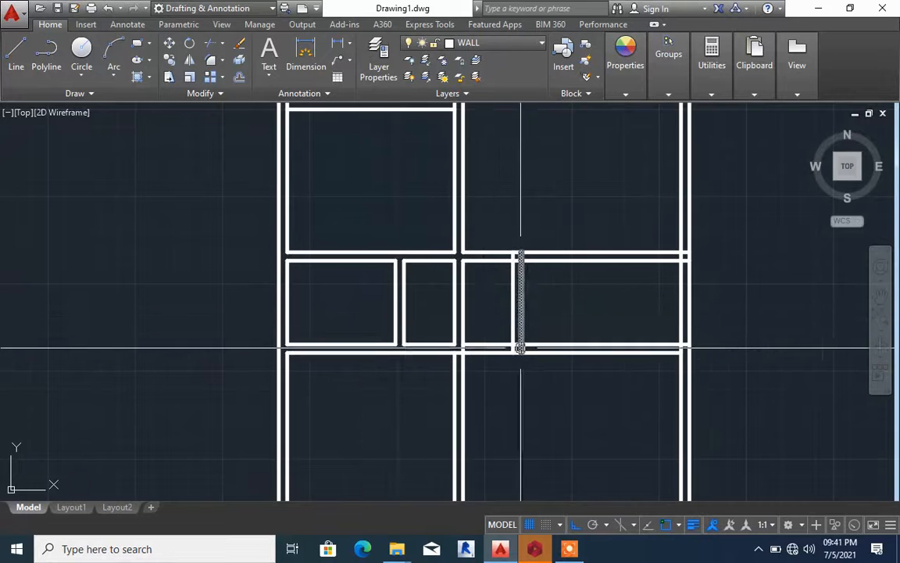
scroll(518, 346, "down", 2)
scroll(450, 336, "up", 4)
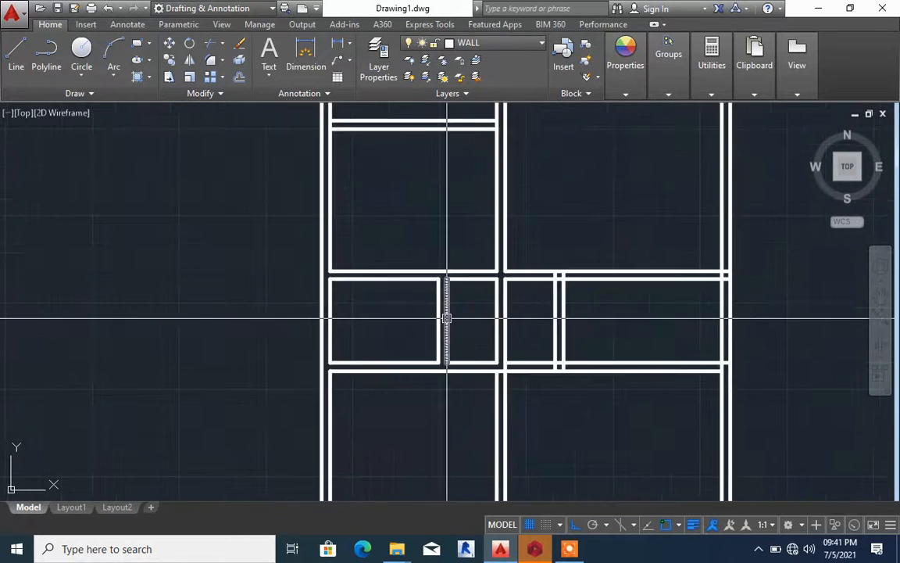
scroll(461, 316, "down", 4)
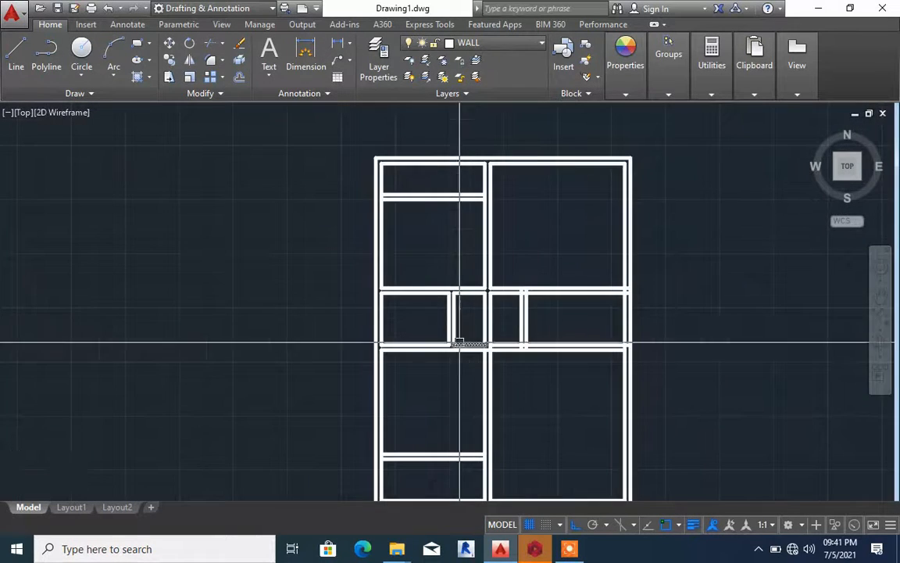
scroll(460, 342, "up", 4)
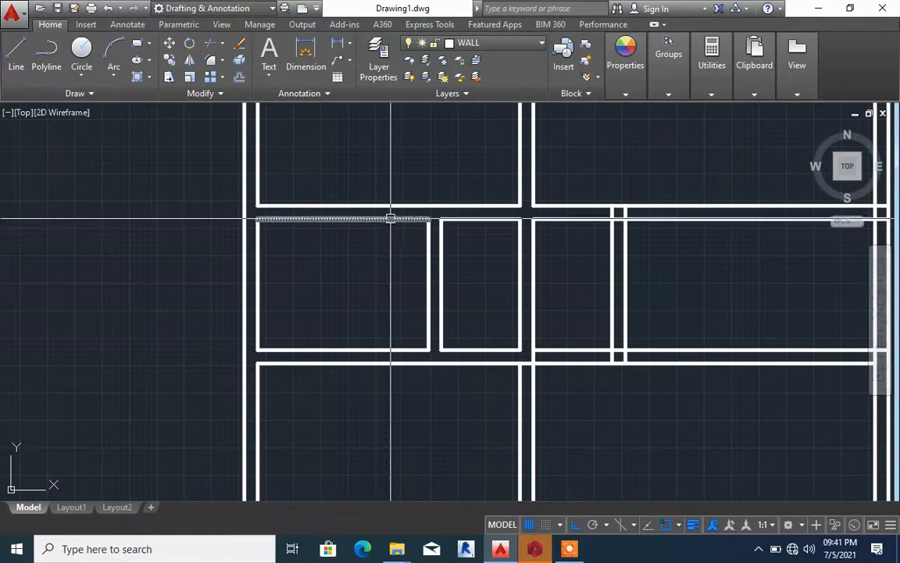
scroll(426, 327, "up", 4)
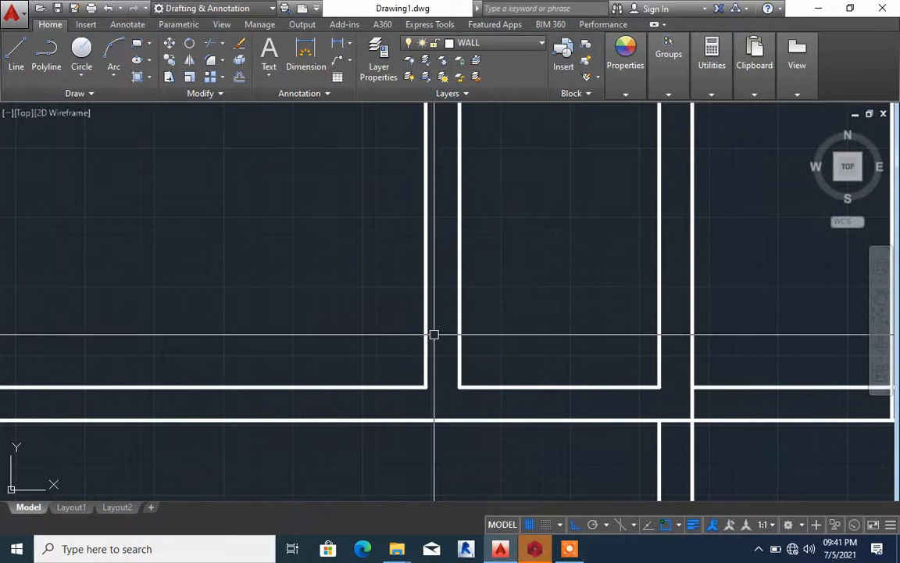
Extend the lower middle wall's upper line across the partition opening, and offset that line 750 upward into the left middle room
key("Return")
key("Return")
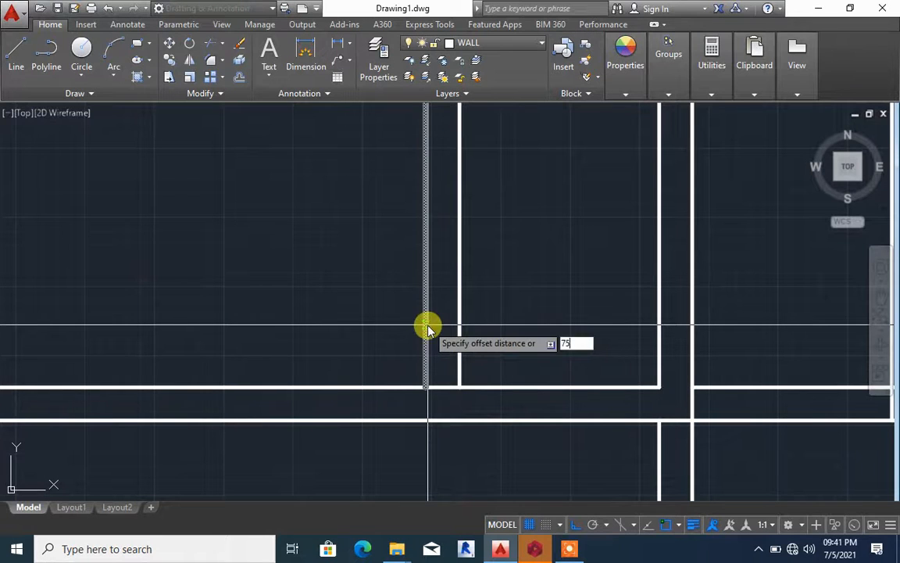
key("Return")
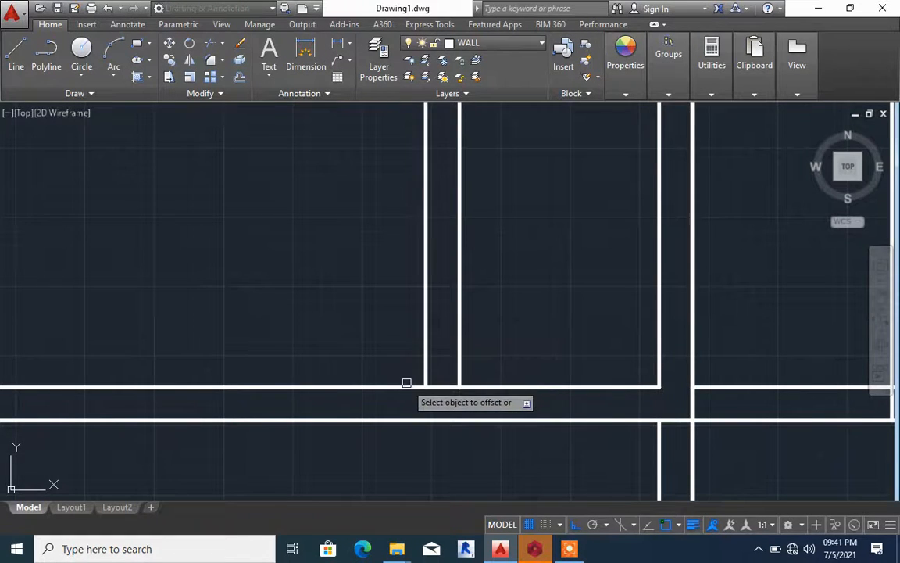
left_click(407, 386)
scroll(406, 368, "down", 4)
left_click(402, 339)
key("Escape")
scroll(402, 338, "up", 4)
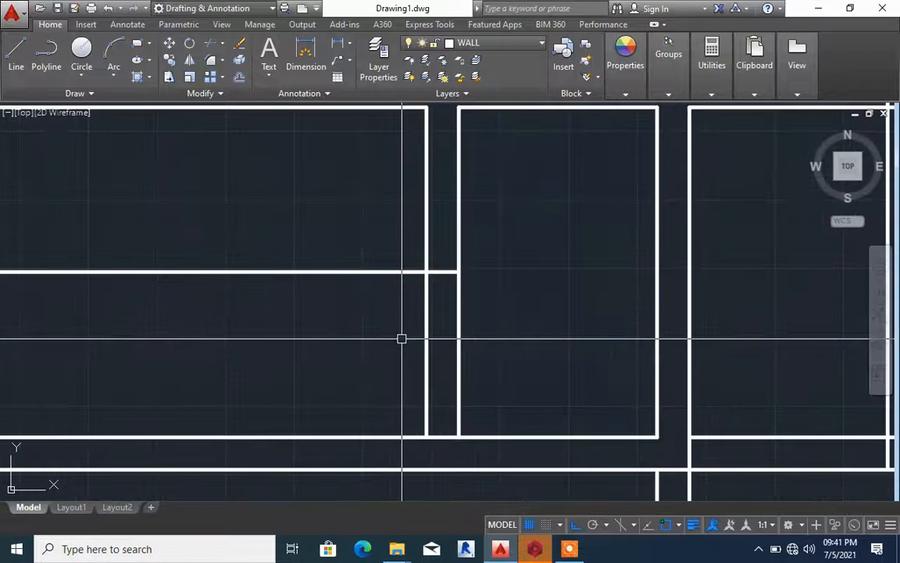
Trim the partition lines below the offset line, and trim the offset line outside them to leave a short capped partition
key("Return")
key("Return")
left_click(402, 339)
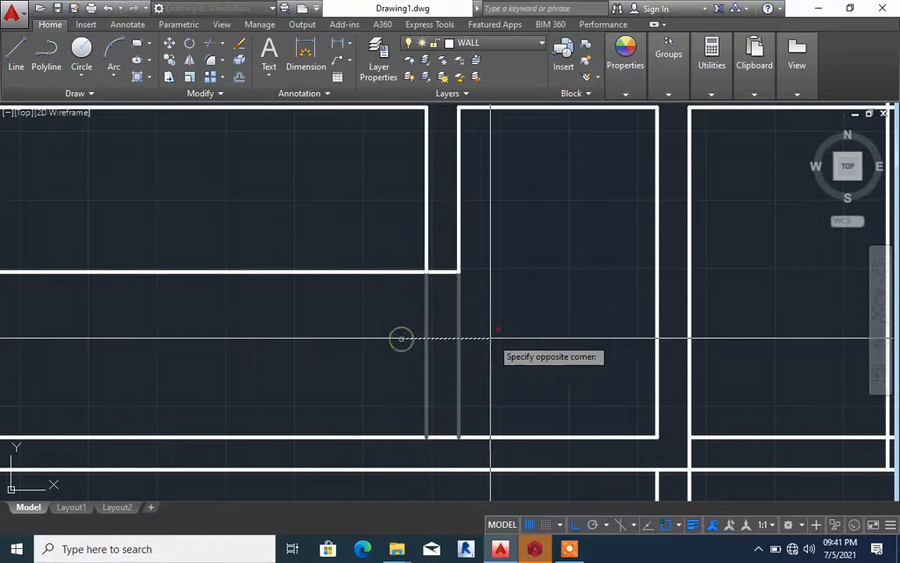
left_click(493, 337)
scroll(489, 337, "down", 4)
left_click(409, 312)
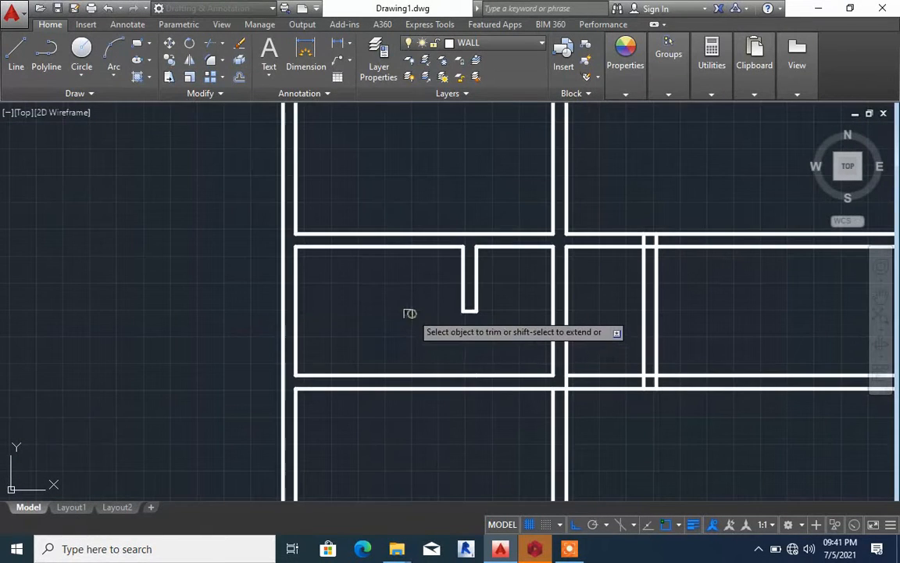
key("Escape")
Extend the short partition's right line up to the upper middle wall's upper line
scroll(410, 311, "down", 4)
scroll(410, 311, "up", 3)
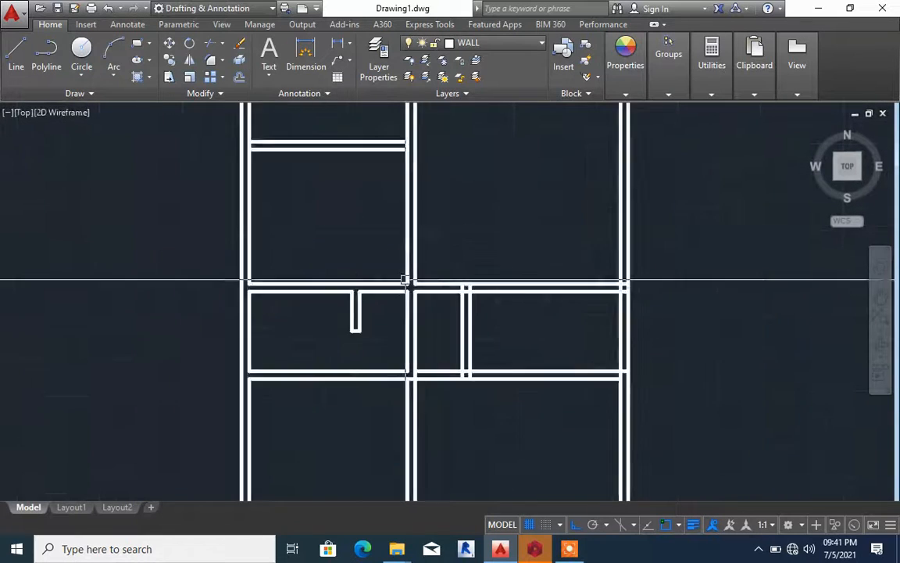
scroll(390, 288, "down", 4)
scroll(390, 288, "up", 8)
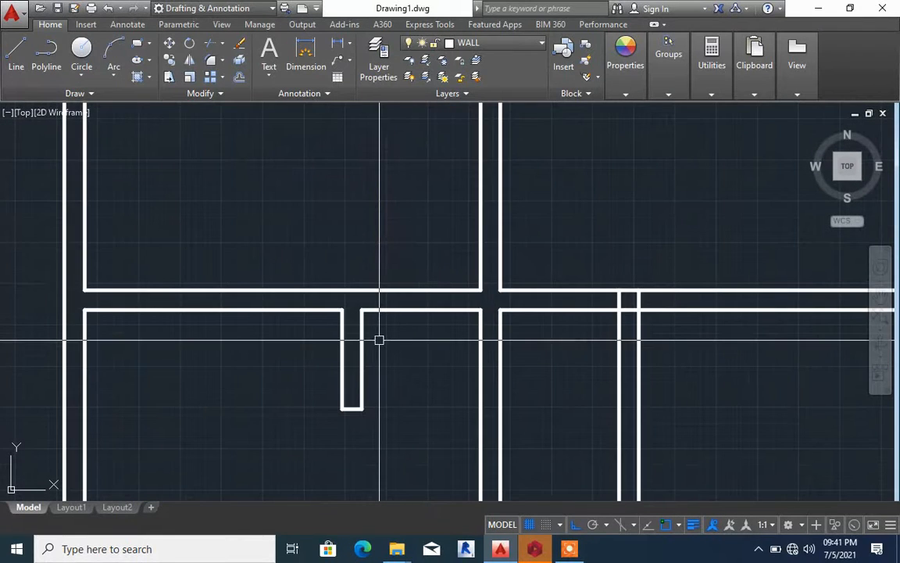
key("Return")
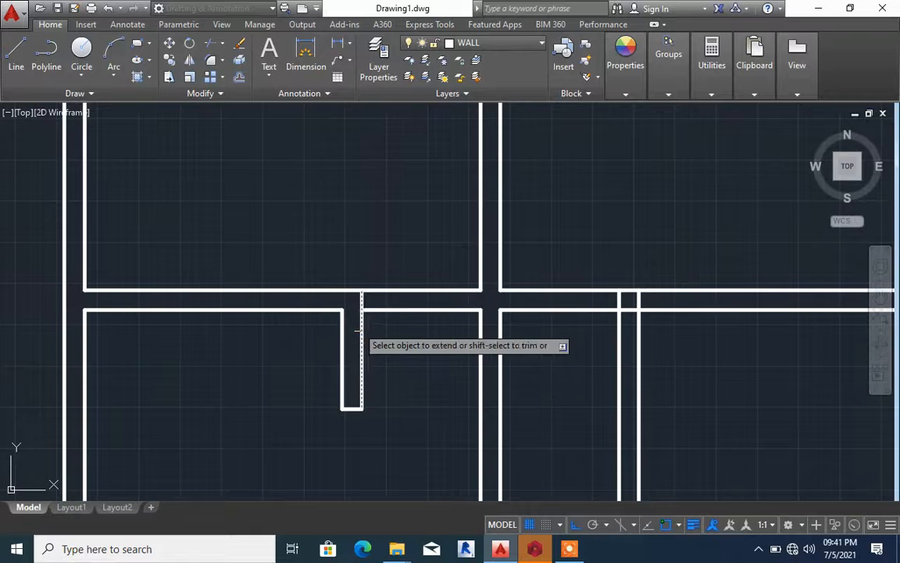
left_click(358, 329)
key("Escape")
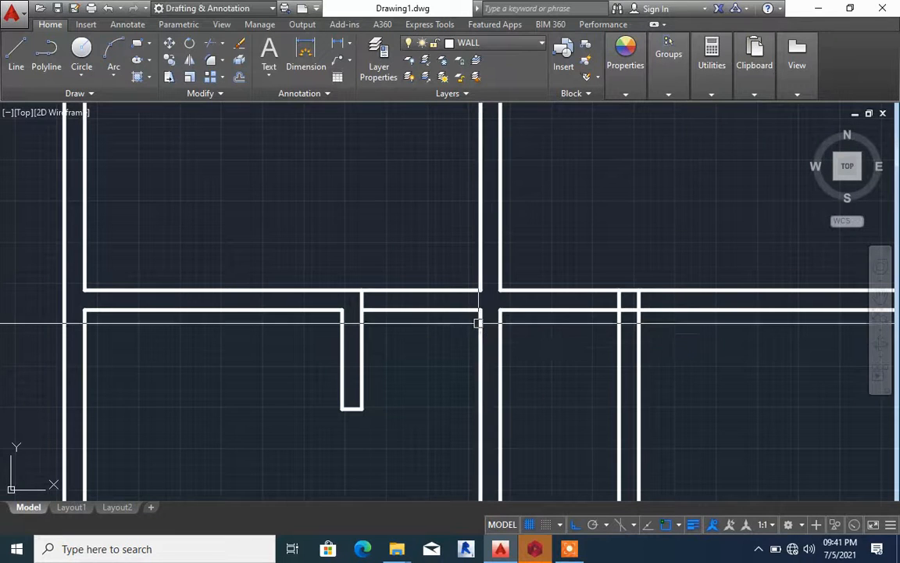
left_click(479, 322)
key("Return")
right_click(440, 327)
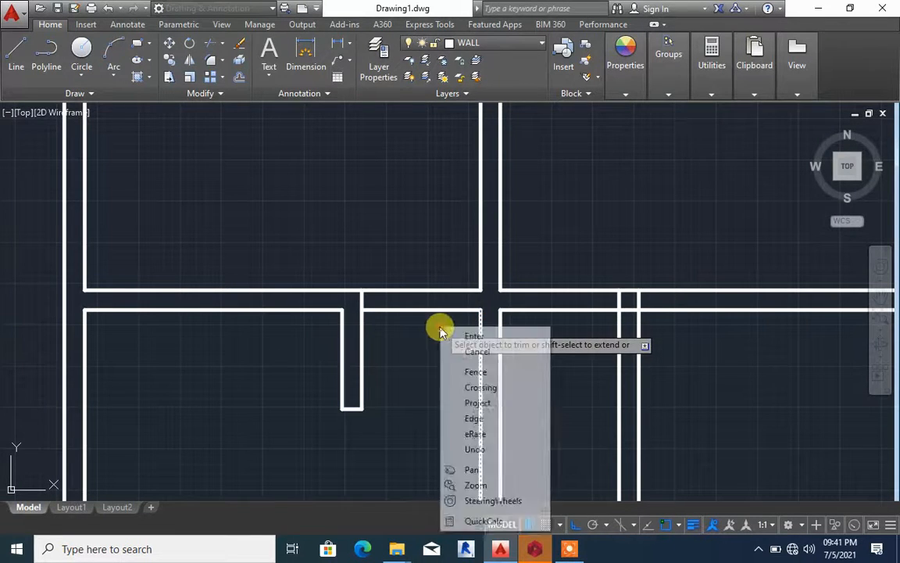
left_click(440, 326)
left_click(414, 257)
key("Escape")
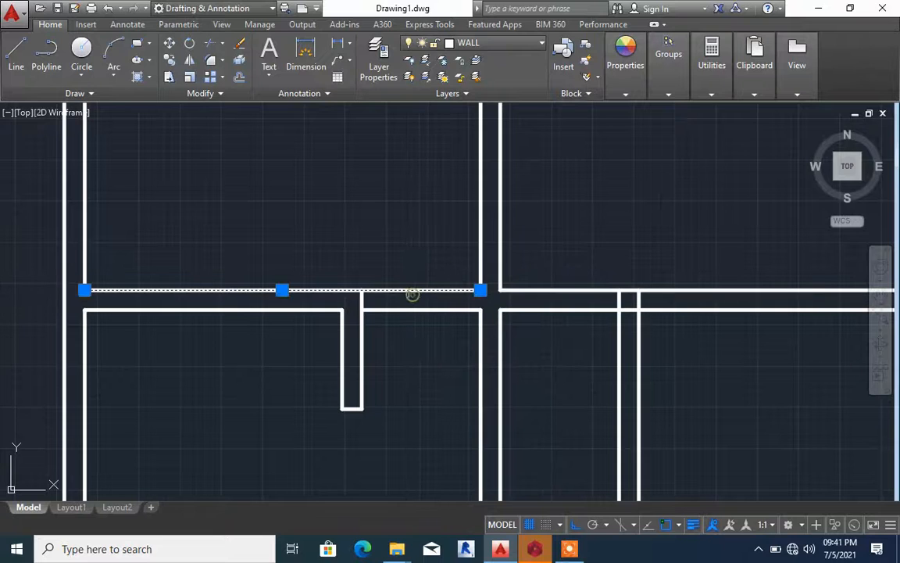
key("Escape")
Trim the upper middle wall's upper line between the short partition and the central wall, and erase its lower line there
key("Return")
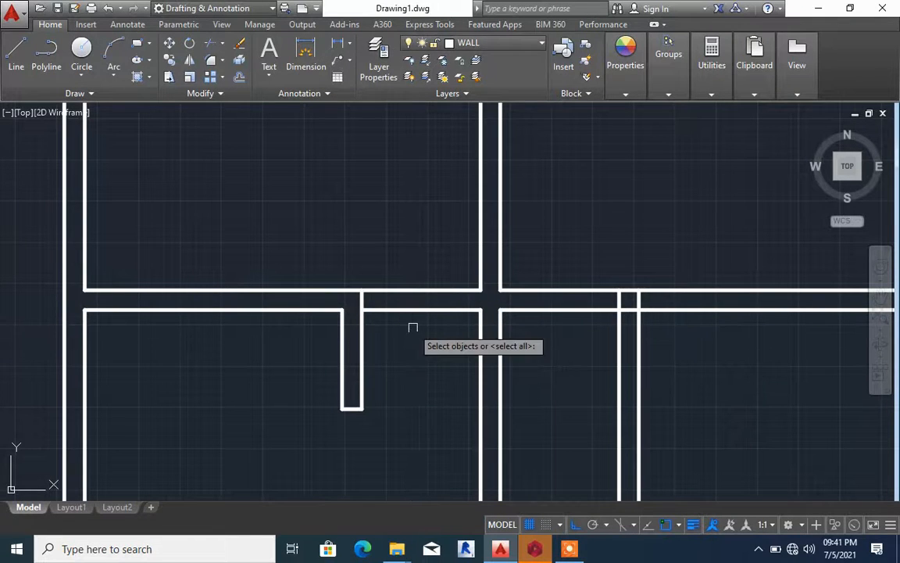
left_click(409, 291)
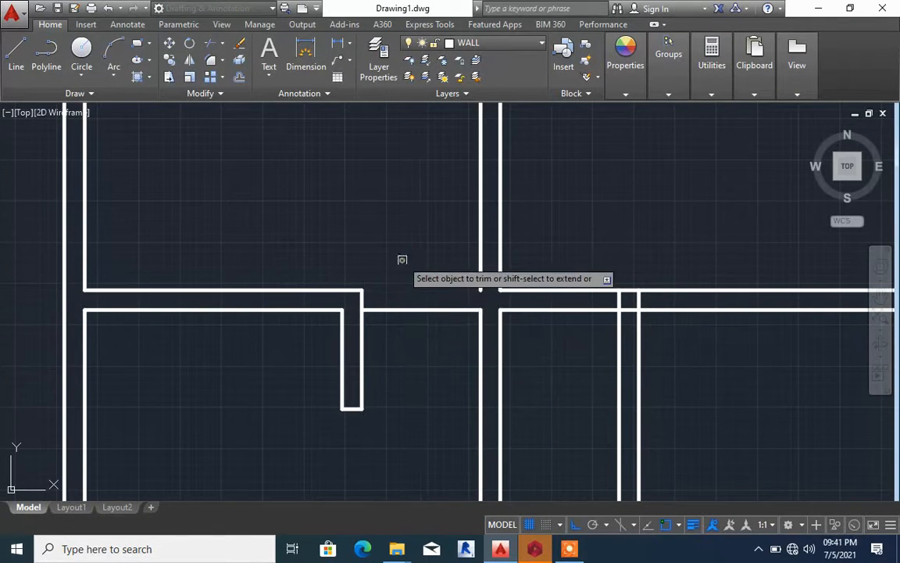
left_click(421, 310)
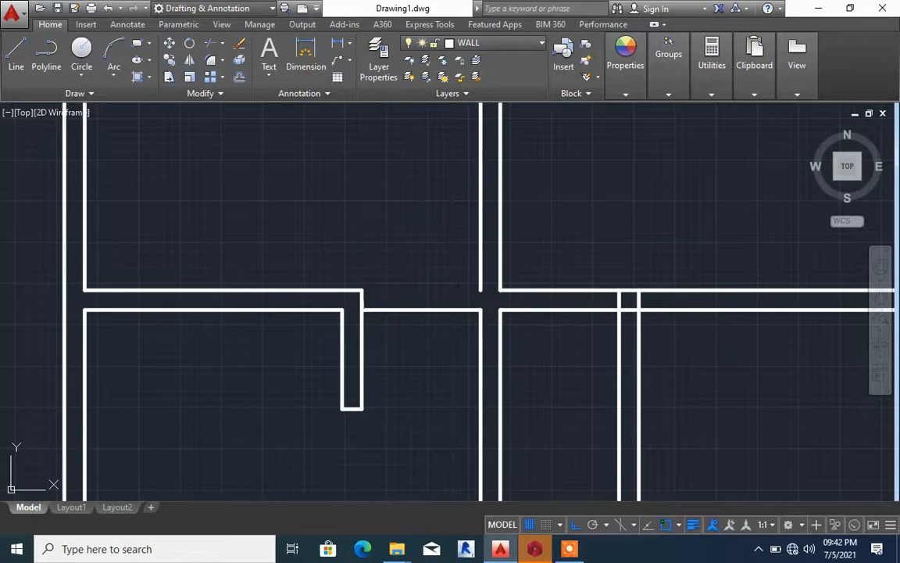
left_click(403, 309)
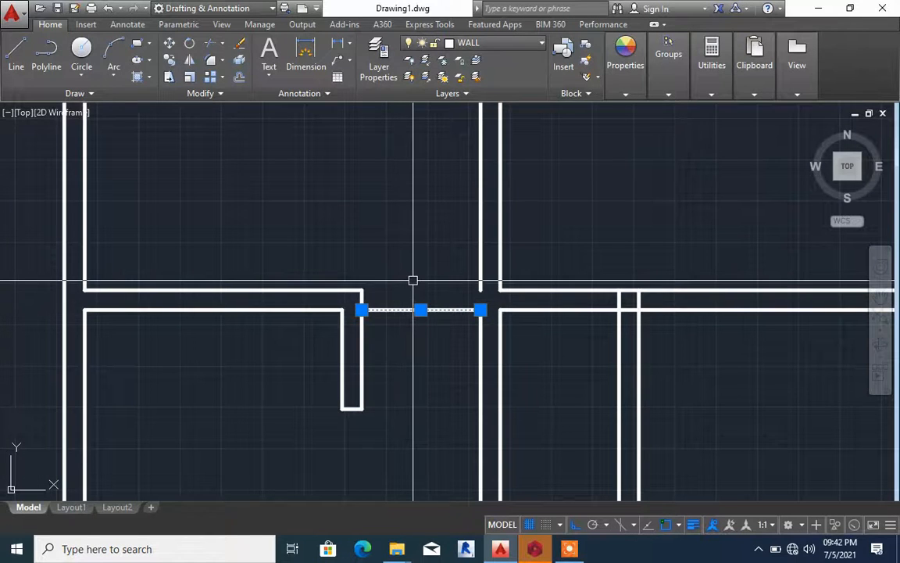
type("e")
key("Return")
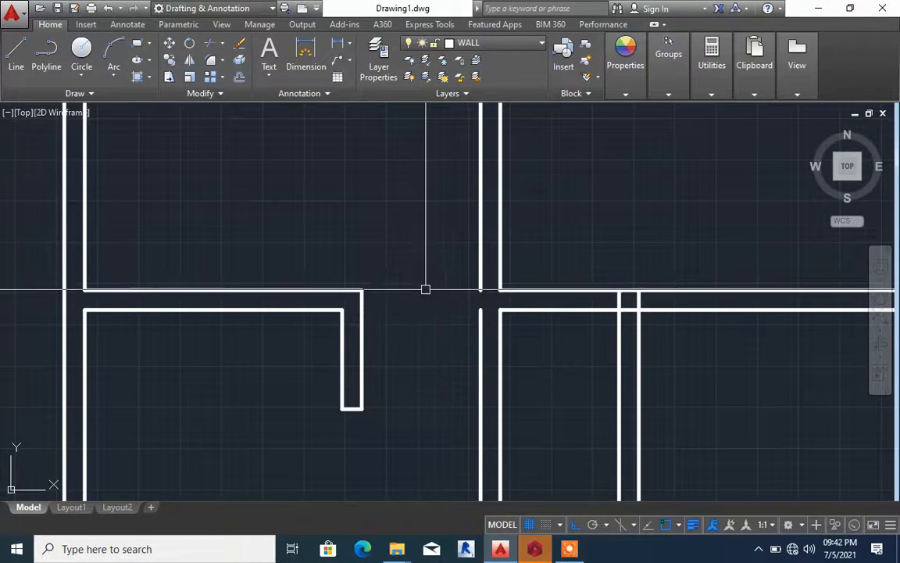
Join the central wall's left line segments above and below the new opening in the upper middle wall
left_click(480, 352)
left_click(484, 275)
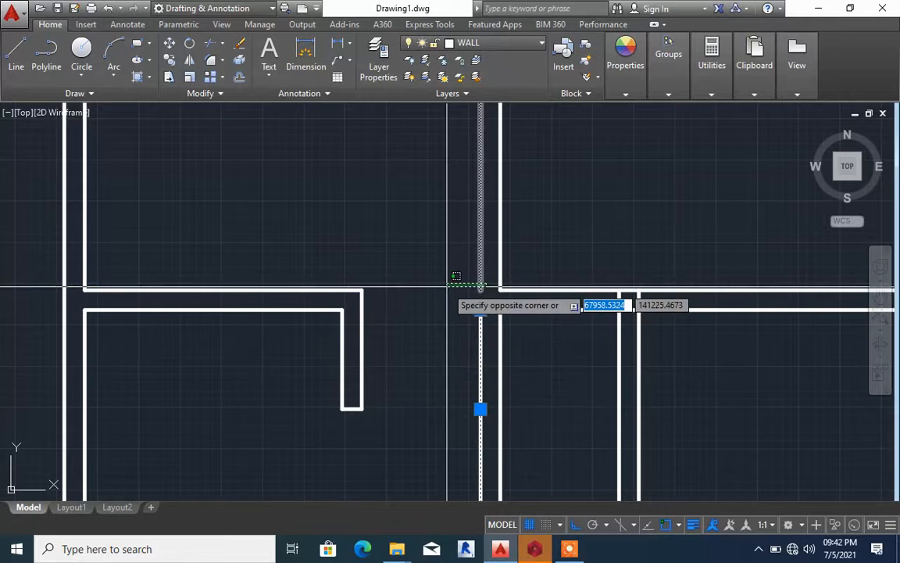
left_click(443, 281)
type("j")
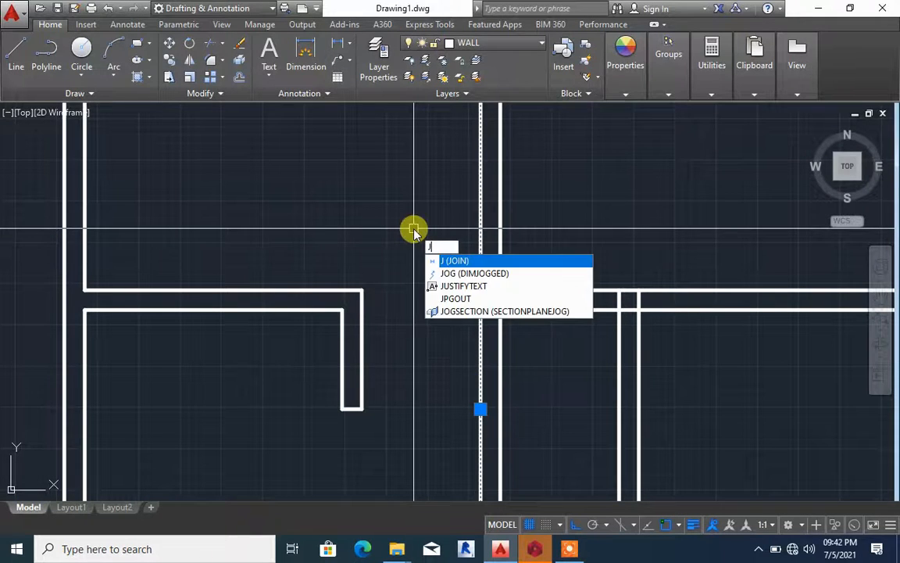
key("Return")
Extend the lower segment of the central wall's left line upward across the lower middle wall
scroll(414, 227, "down", 5)
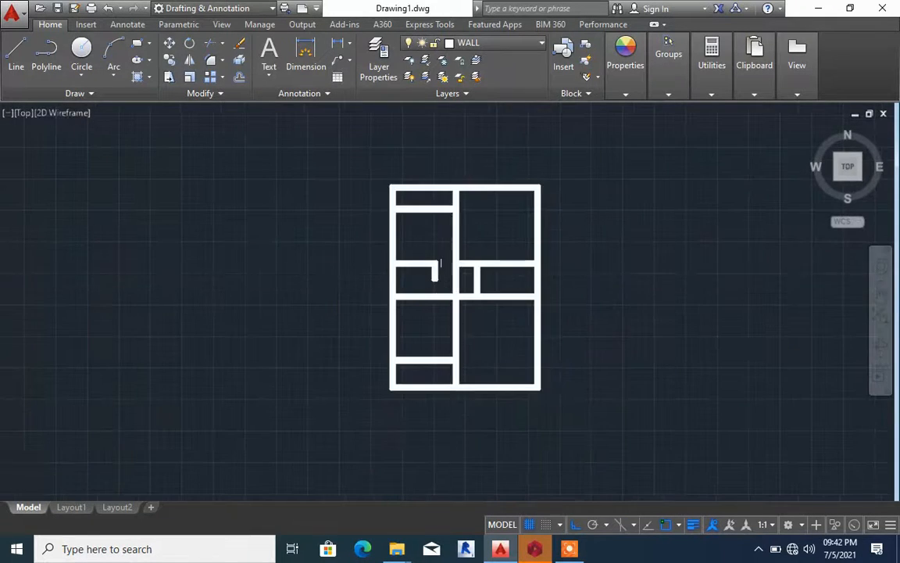
scroll(444, 316, "up", 4)
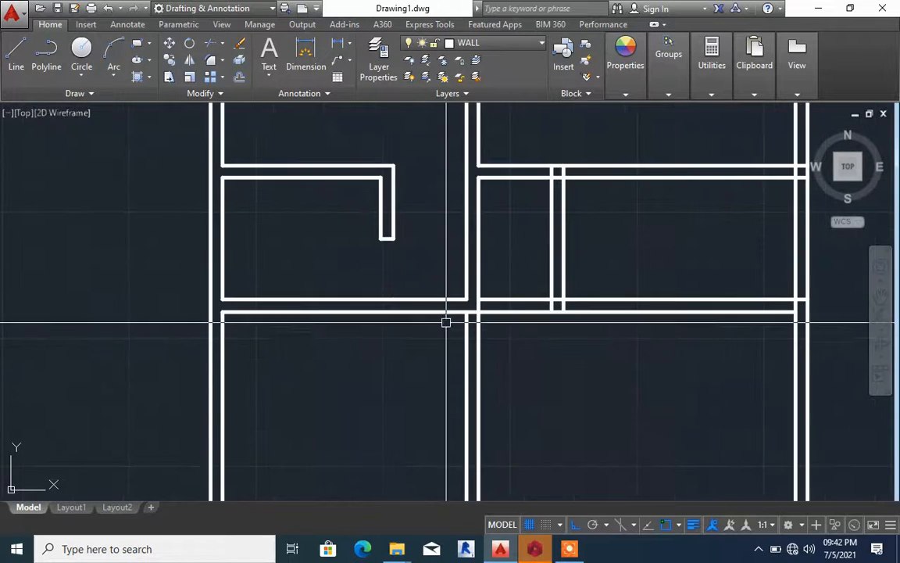
scroll(445, 321, "up", 2)
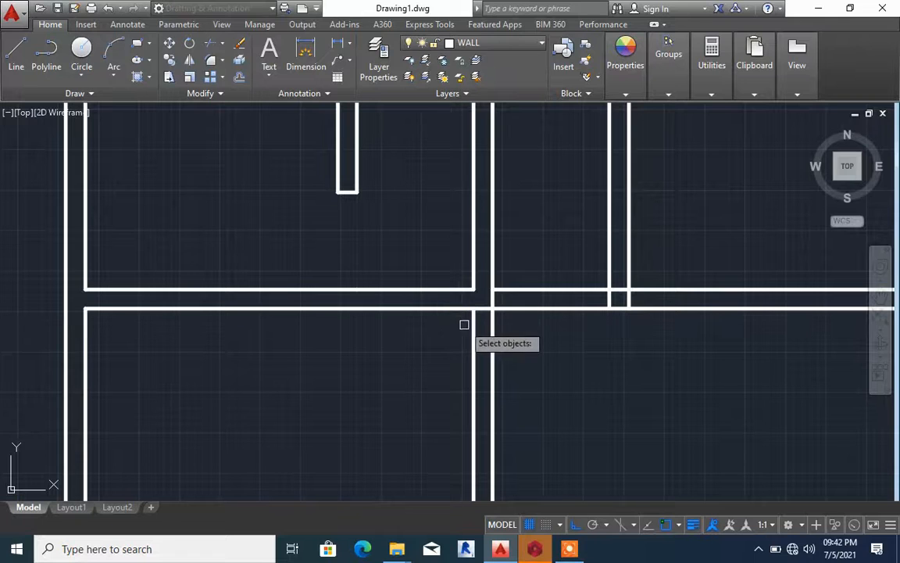
right_click(466, 327)
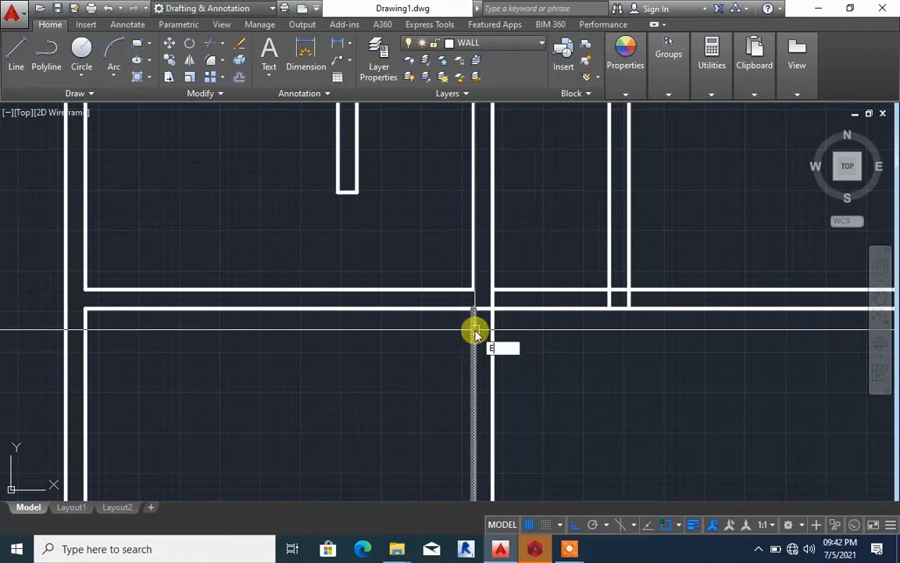
left_click(474, 326)
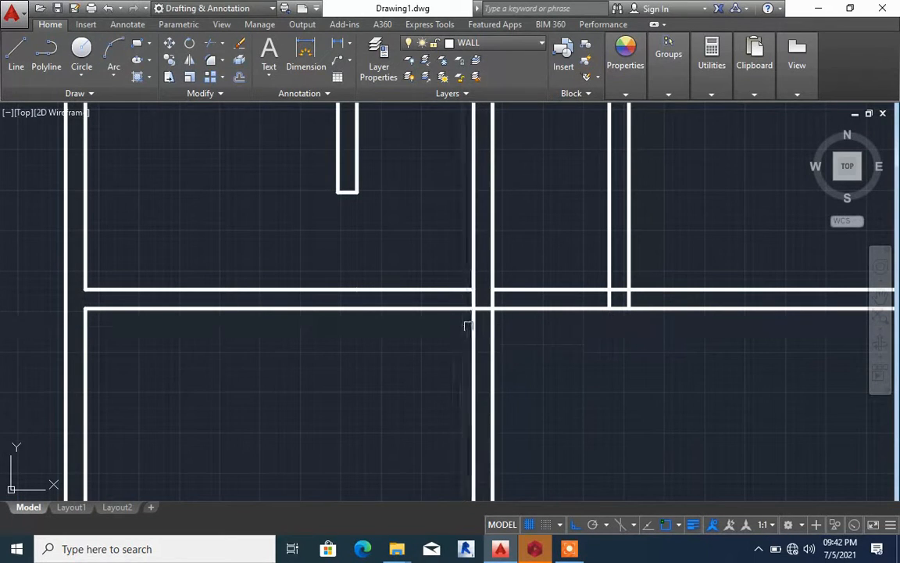
key("Escape")
Offset the central wall's left line 900 to the left across the lower middle wall
type("o")
key("Return")
type("900")
key("Return")
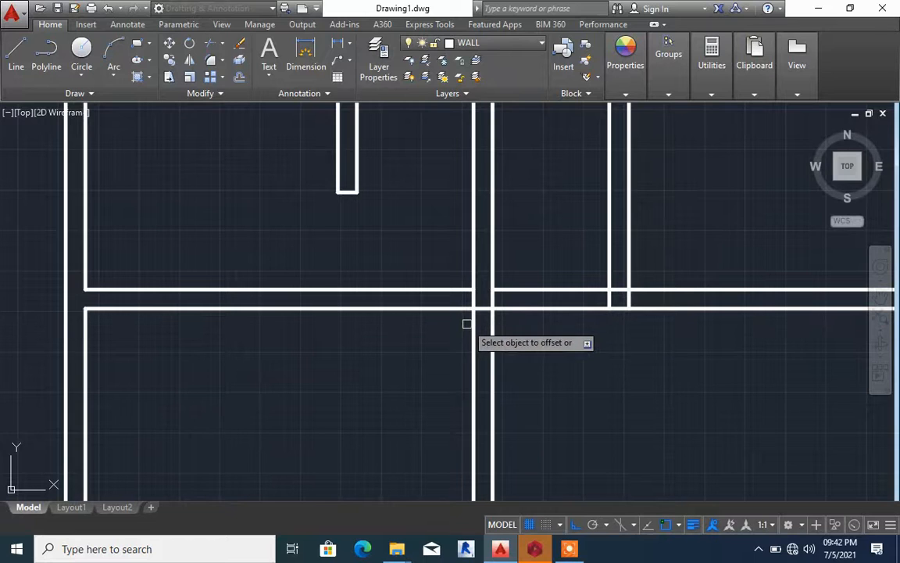
left_click(475, 327)
left_click(375, 328)
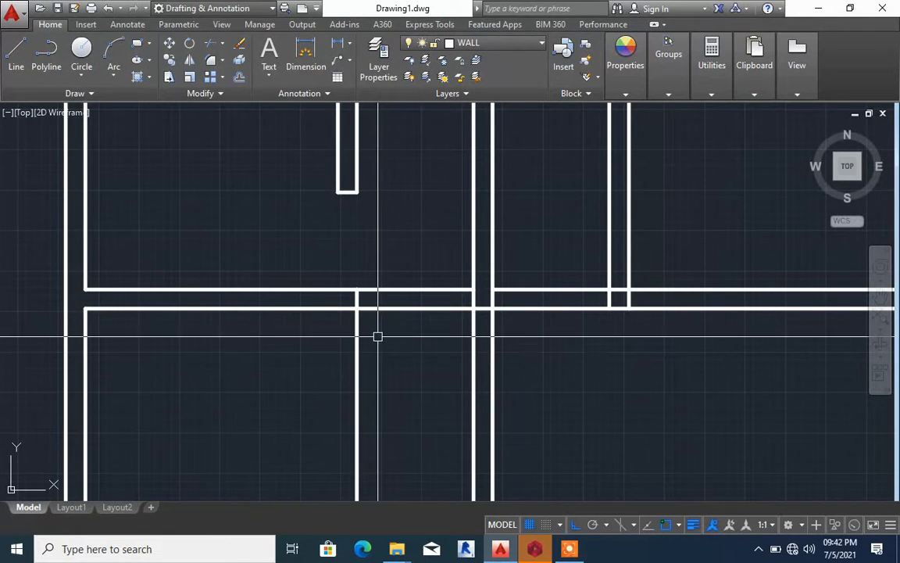
Trim the offset copy to an end cap on the lower middle wall, and remove both wall lines between it and the central wall
left_click(357, 320)
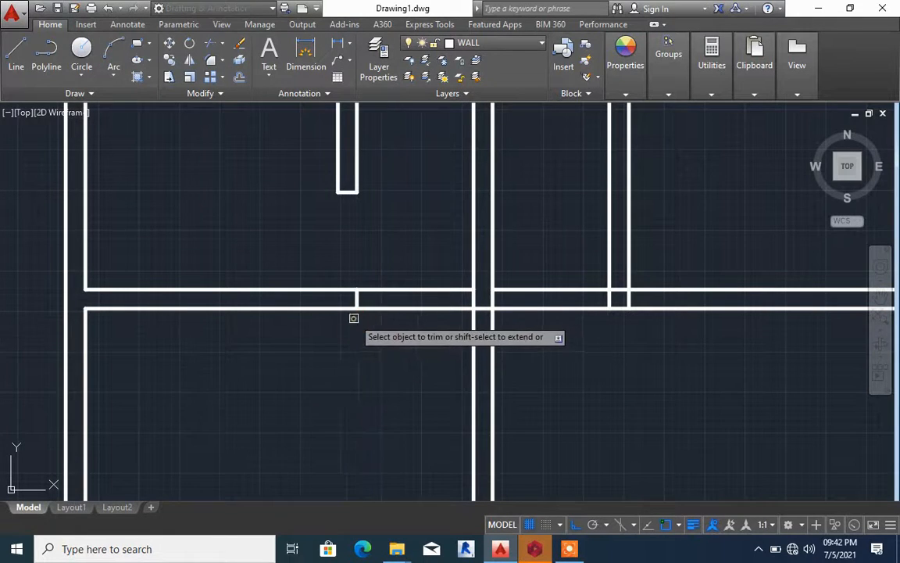
left_click(407, 317)
left_click(401, 299)
key("Escape")
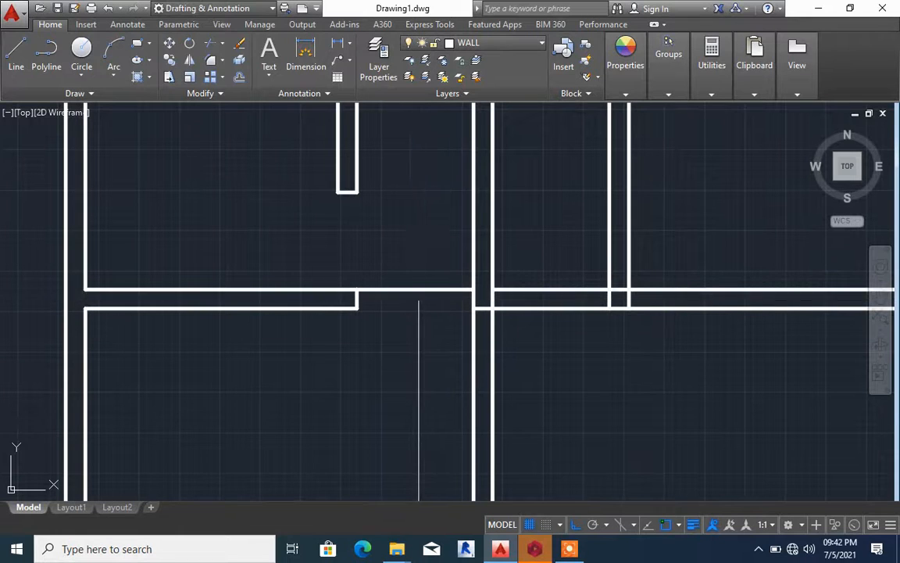
left_click(416, 291)
scroll(415, 258, "down", 5)
key("Escape")
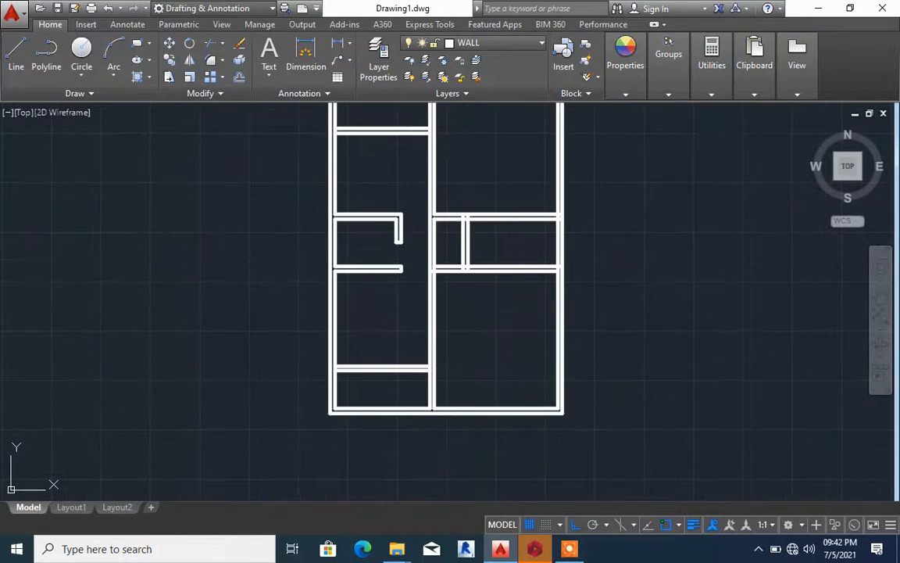
Extend the right rooms' upper wall's lower line and lower wall's upper line leftward to the central wall's left line
scroll(437, 233, "up", 6)
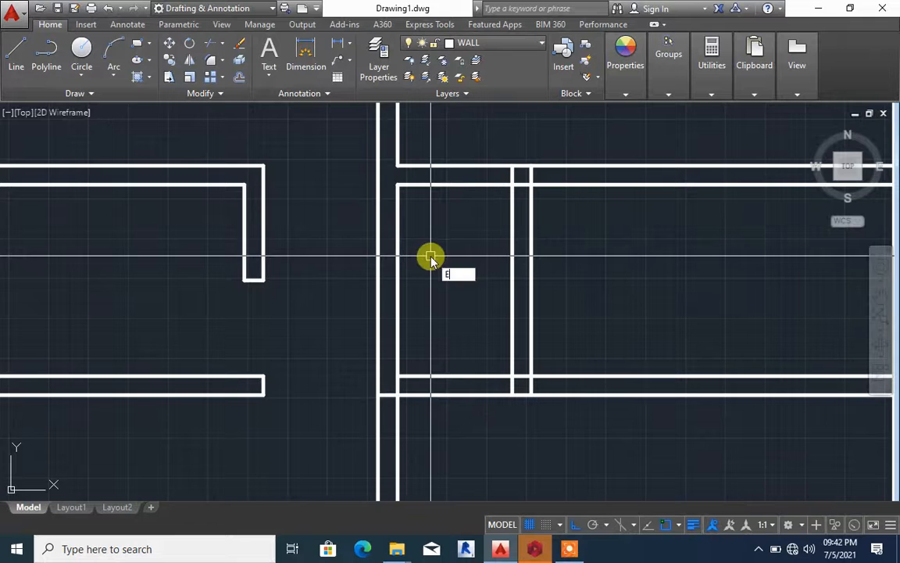
type("ex")
key("Return")
key("Return")
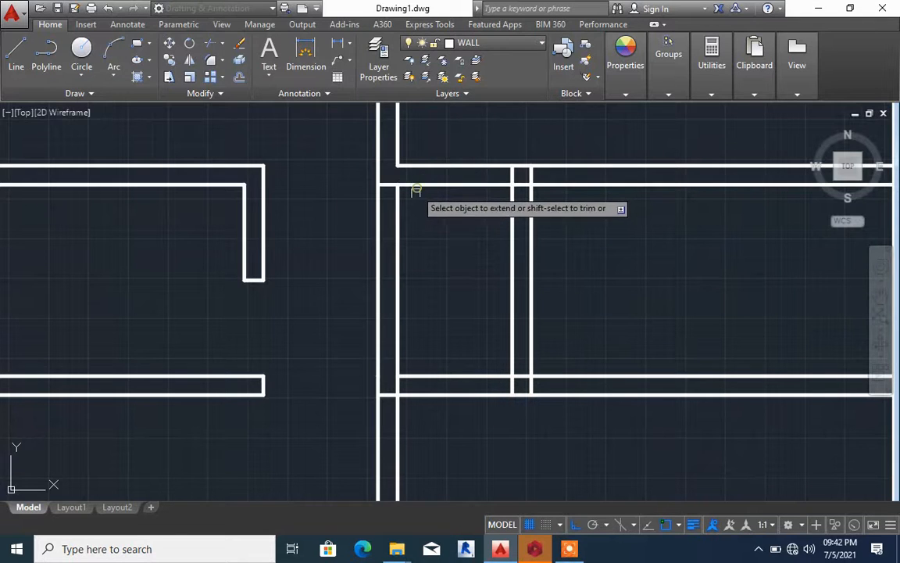
left_click(413, 375)
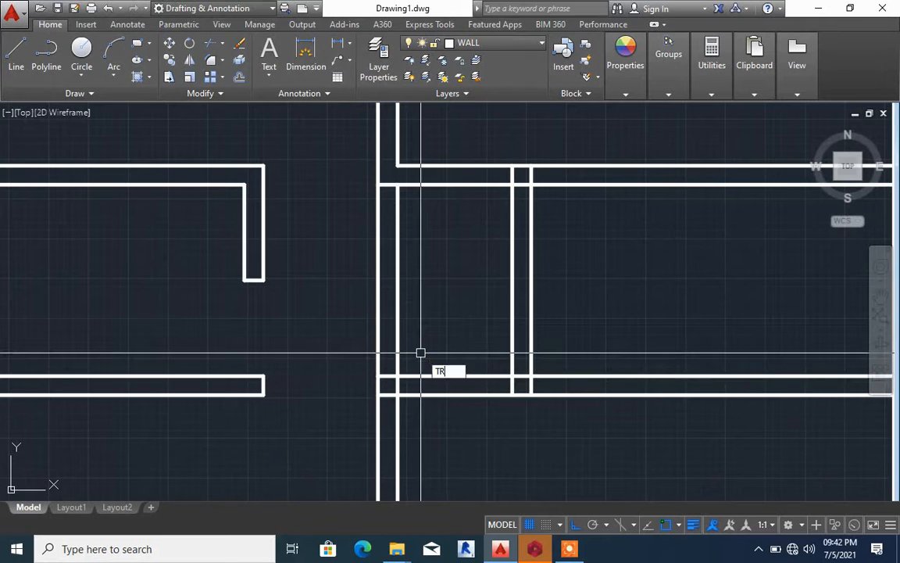
Trim both central wall lines between the upper and lower middle walls to open the passage
key("Return")
key("Return")
left_click(418, 346)
left_click(337, 279)
Trim both lower middle wall lines between the central wall and the right partition
scroll(428, 310, "down", 4)
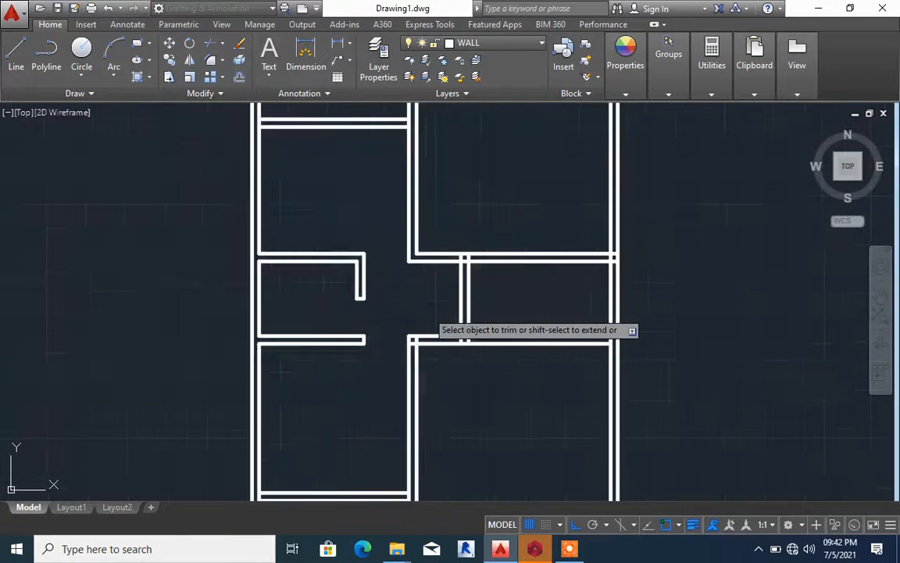
scroll(435, 324, "up", 2)
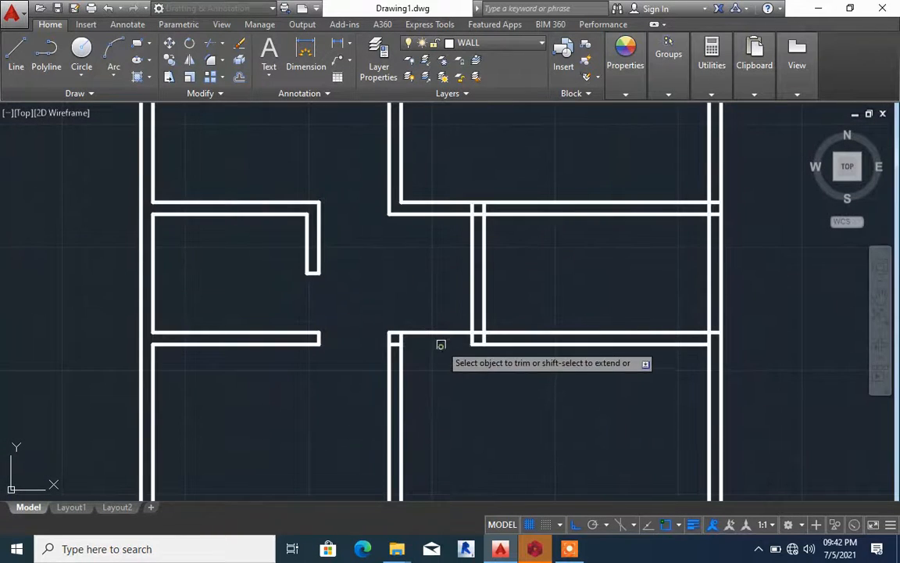
left_click(439, 332)
scroll(437, 311, "down", 4)
scroll(434, 315, "up", 4)
key("Escape")
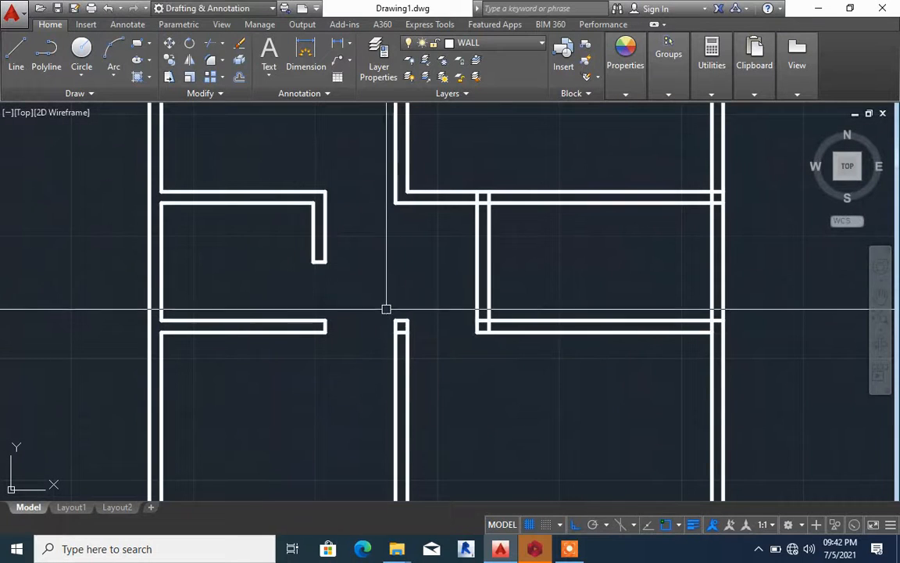
Delete the leftover cross line just below the upper end of the lower central wall
left_click(384, 309)
left_click(437, 362)
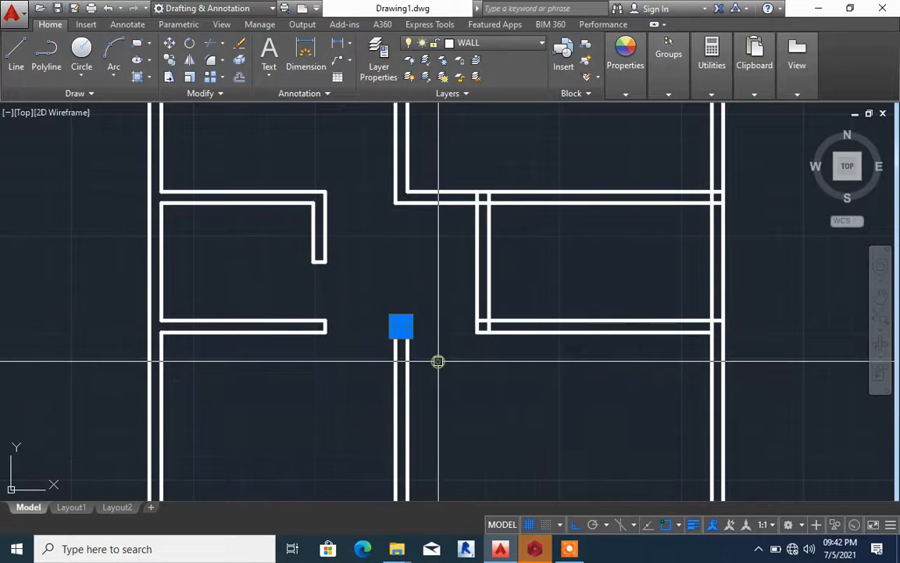
scroll(414, 341, "up", 4)
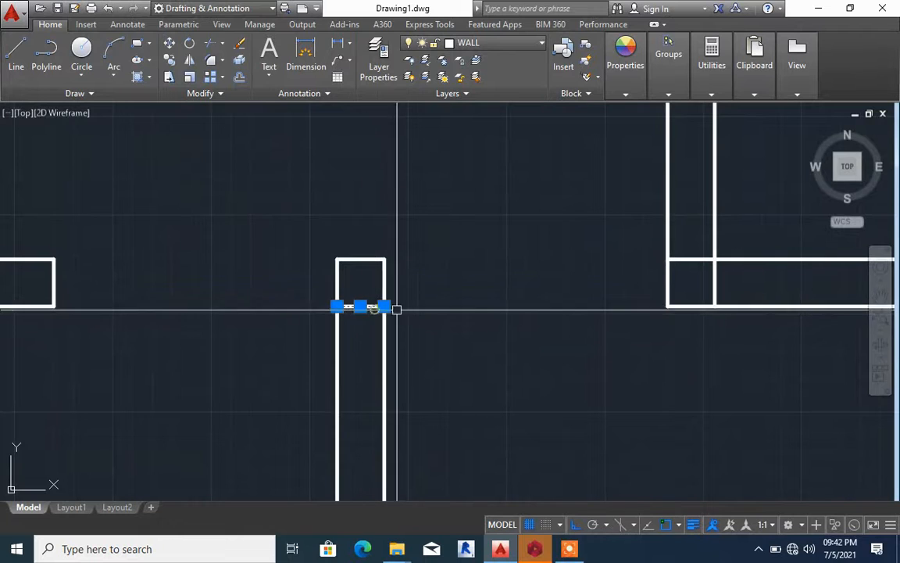
scroll(471, 319, "down", 1)
key("Return")
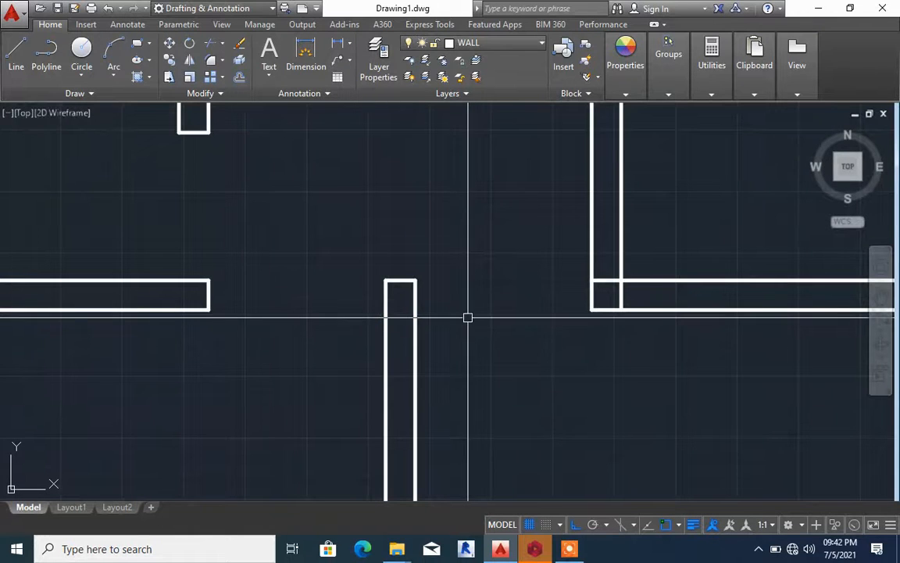
Trim the overlapping line ends inside the corner of the right partition and the right room's lower wall
scroll(468, 317, "down", 4)
scroll(503, 305, "up", 6)
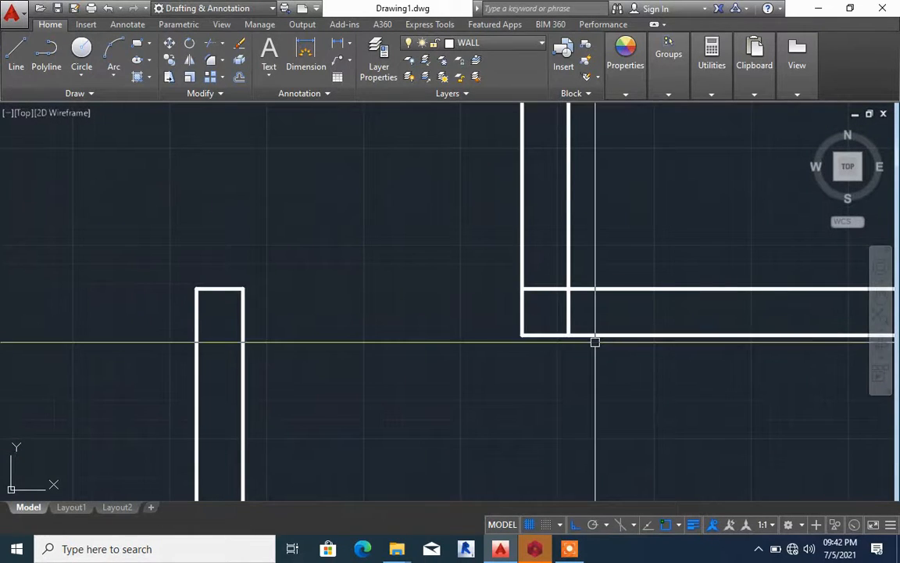
type("TR")
key("Return")
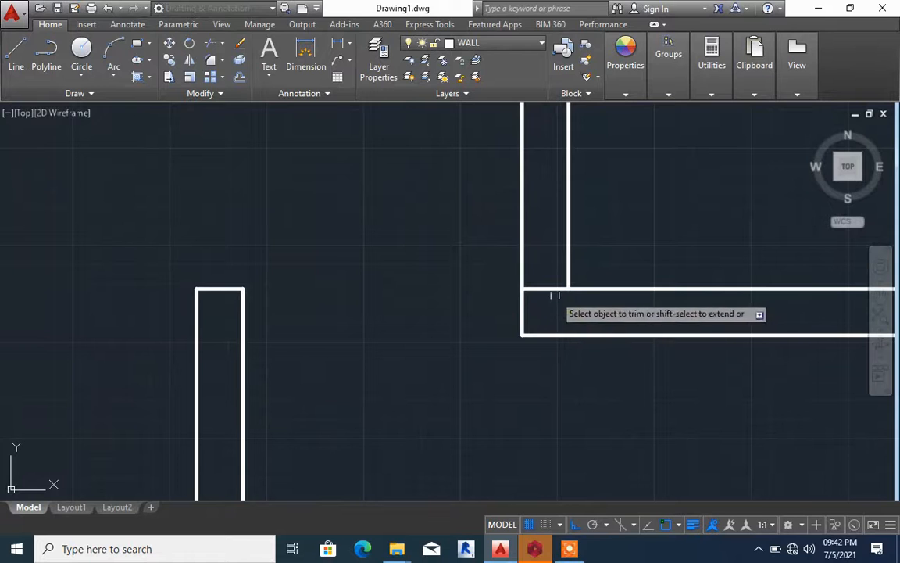
scroll(553, 288, "down", 5)
scroll(517, 257, "up", 4)
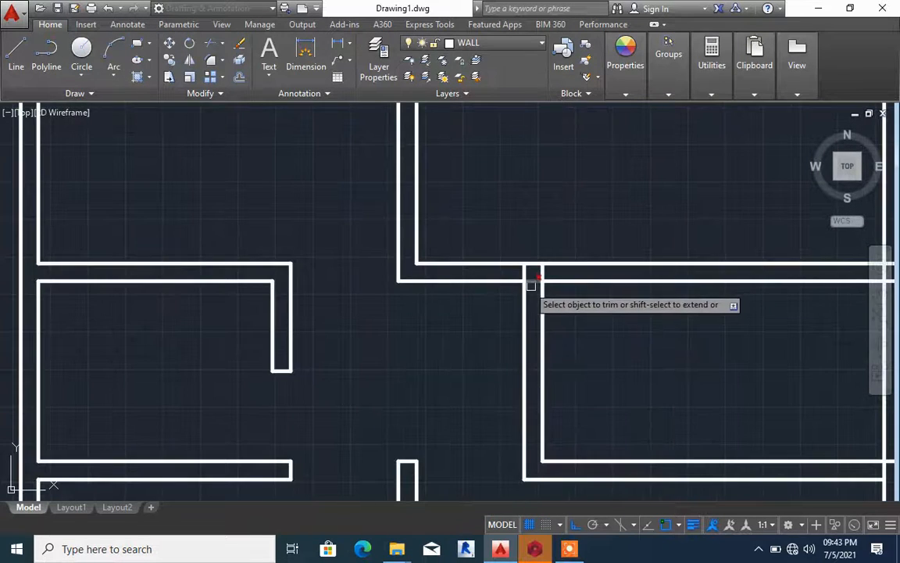
Extend the upper central wall's right line down to the lower line of the right room's upper wall
type("EX")
key("Return")
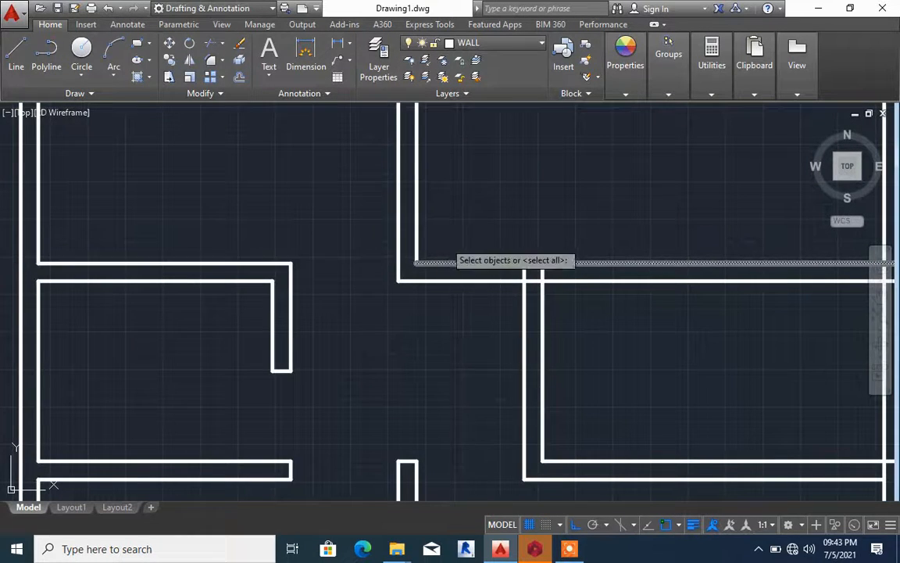
key("Return")
left_click(414, 249)
key("Escape")
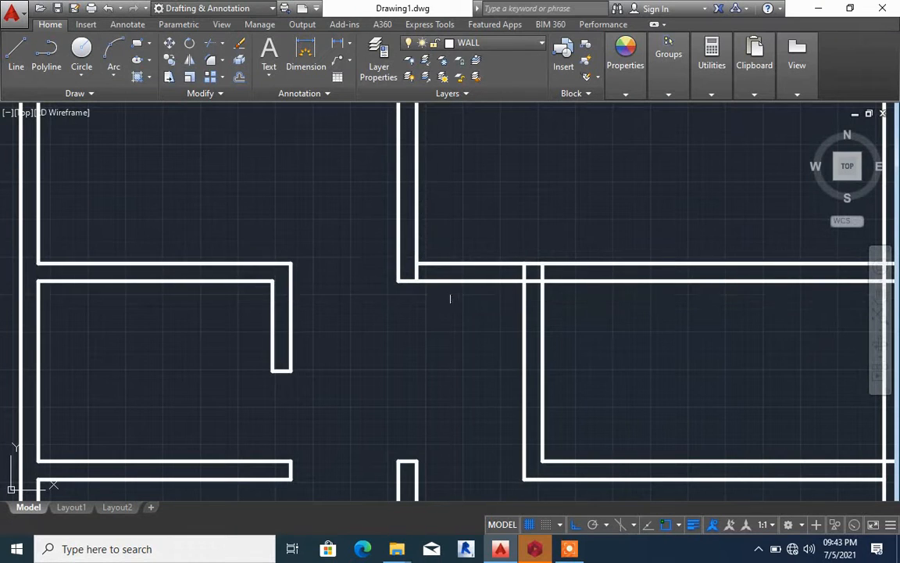
Trim both upper wall lines between the central wall and the right partition
type("TR")
key("Return")
left_click(464, 299)
left_click(463, 236)
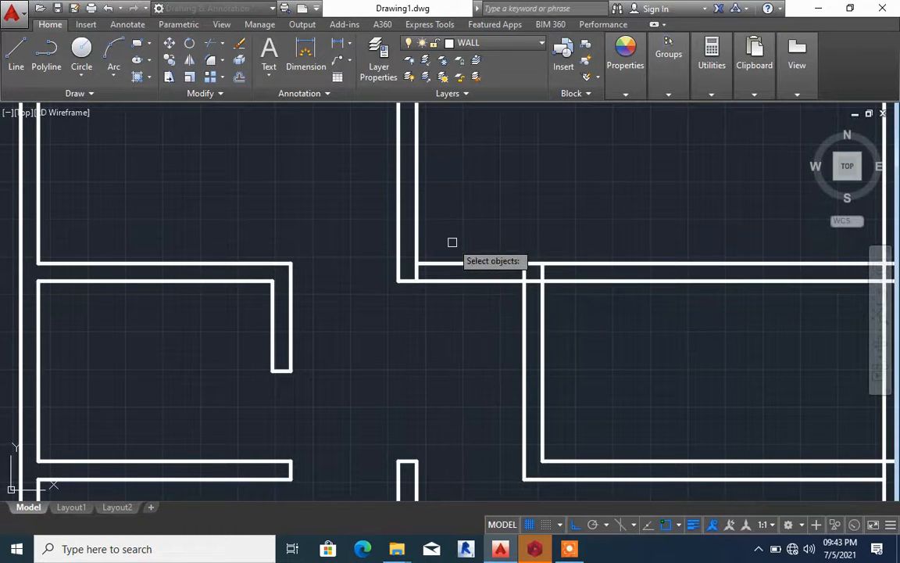
left_click(462, 305)
left_click(459, 227)
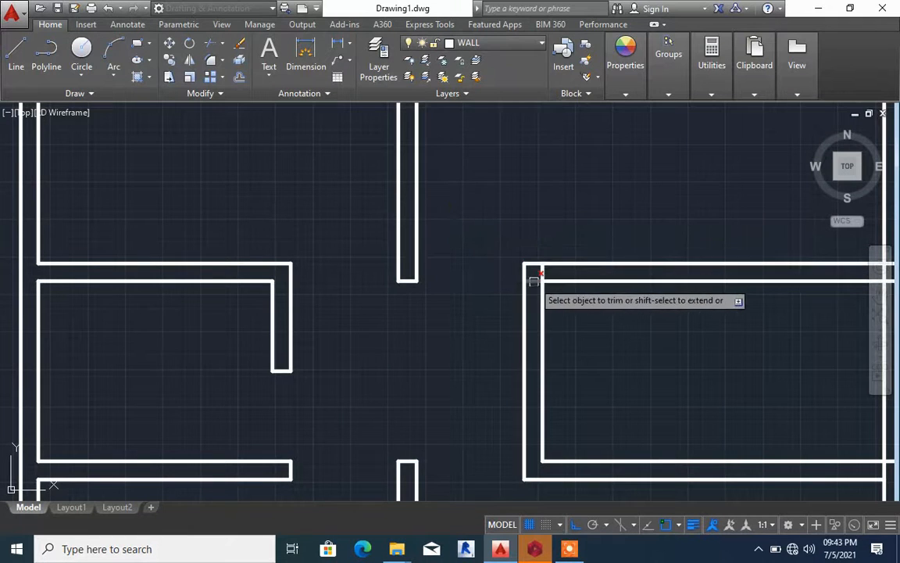
key("Escape")
Offset the right partition's inner line rightward into the right room
scroll(420, 259, "down", 2)
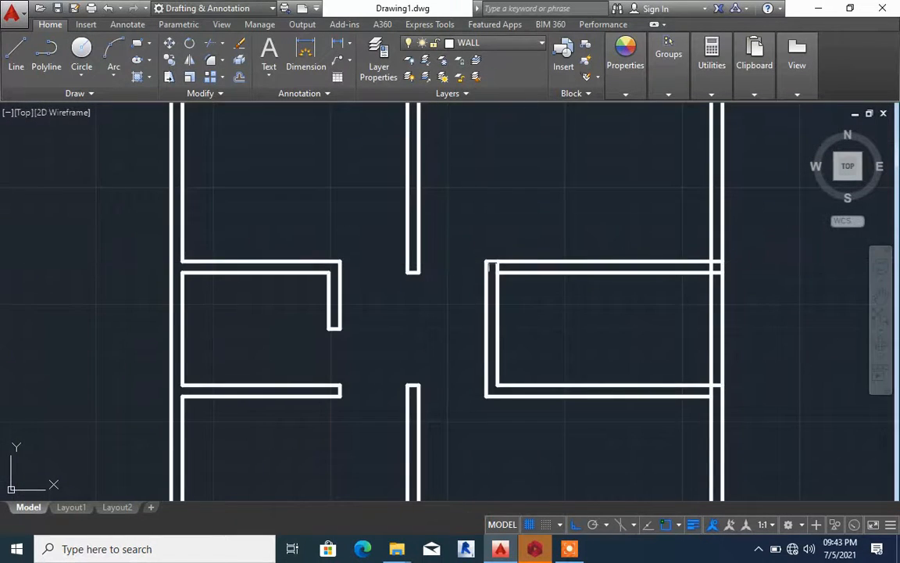
scroll(522, 261, "up", 2)
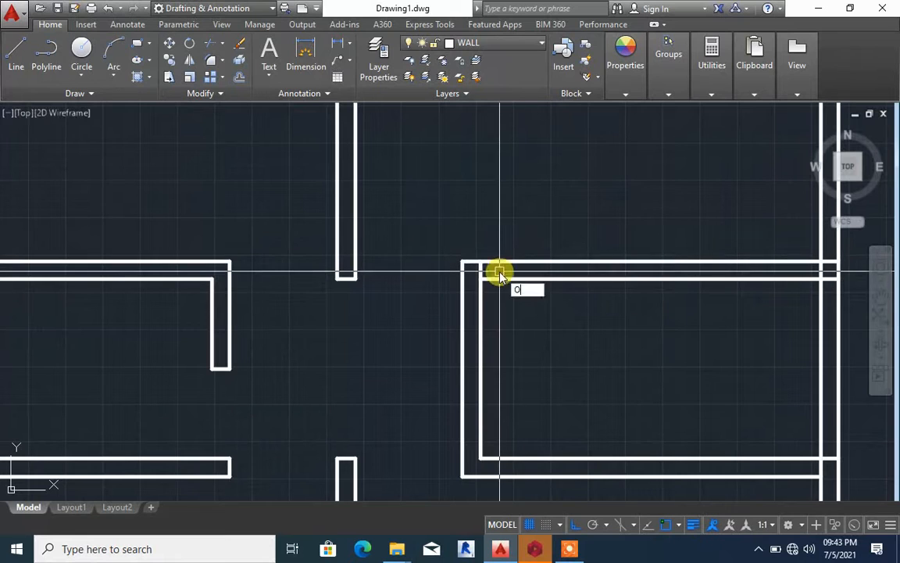
key("Return")
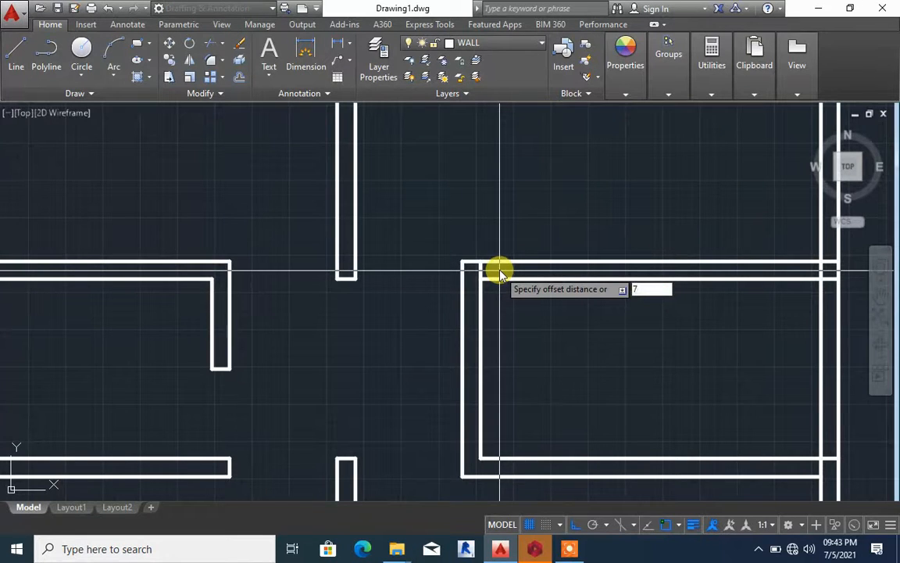
key("Return")
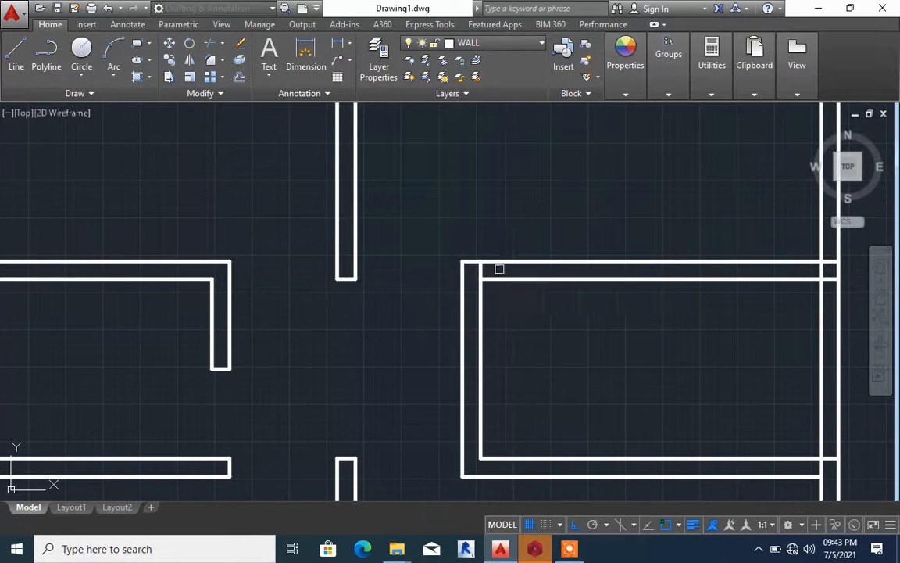
left_click(481, 292)
left_click(542, 313)
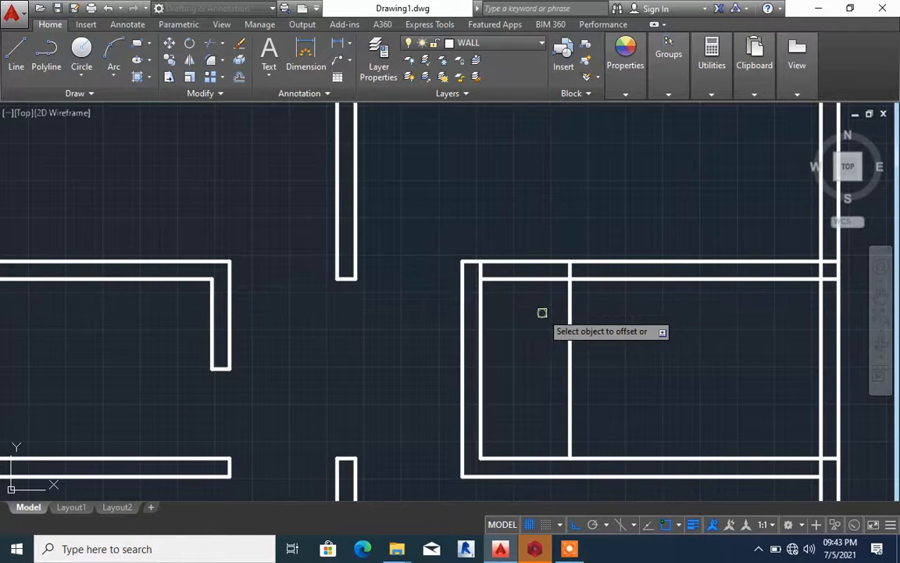
Trim the offset copy to an end cap on the upper wall, and remove both wall lines between it and the right partition
key("Return")
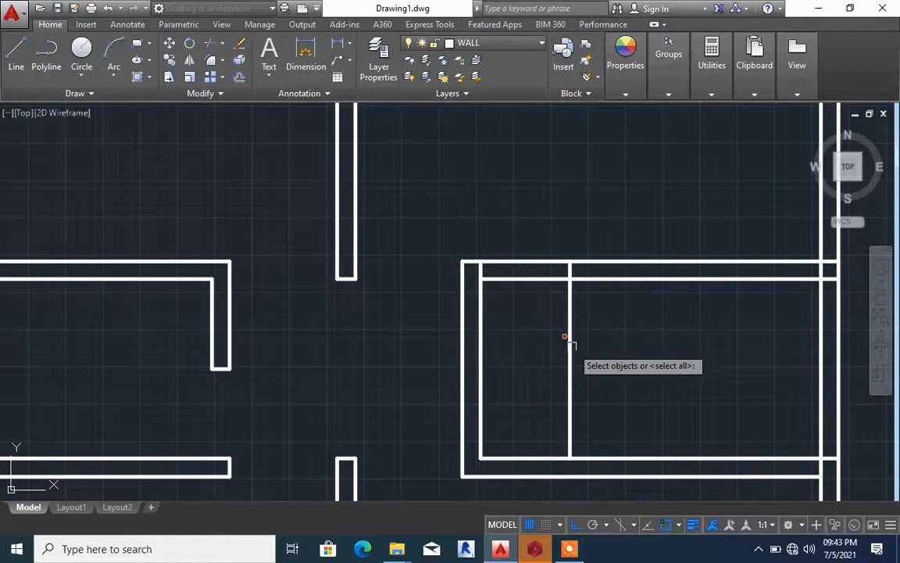
key("Return")
left_click(571, 341)
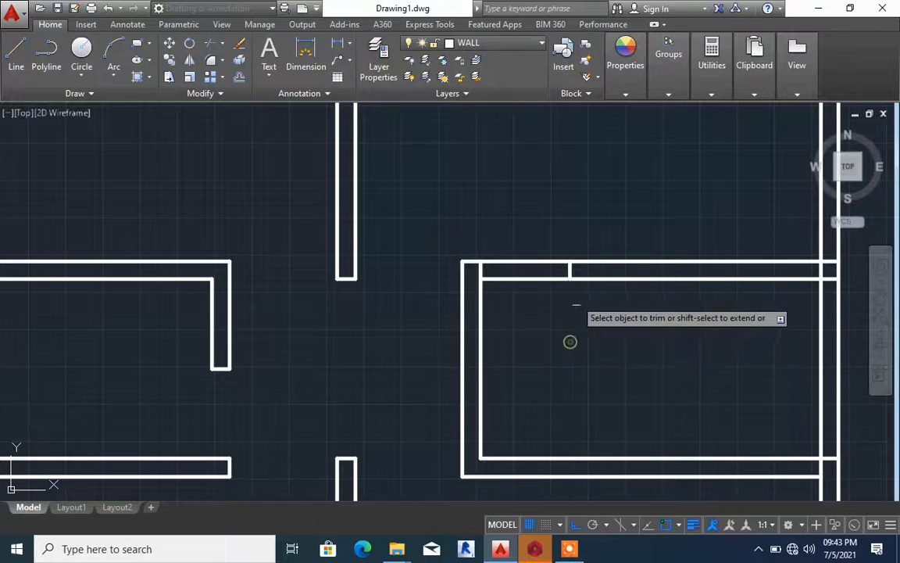
left_click(539, 278)
left_click(536, 262)
scroll(536, 260, "down", 5)
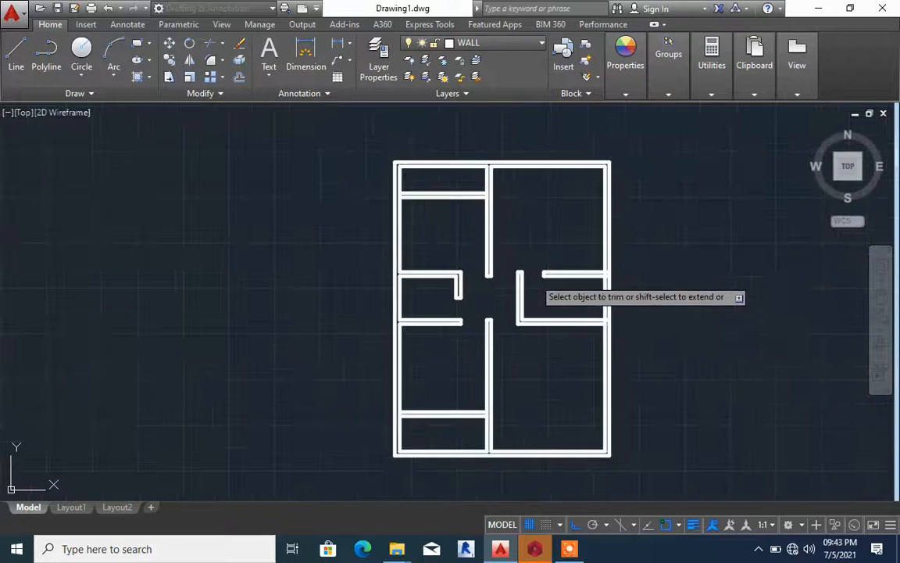
Trim the overlapping lines where the right room's upper and lower walls meet the right outer wall
scroll(585, 289, "up", 8)
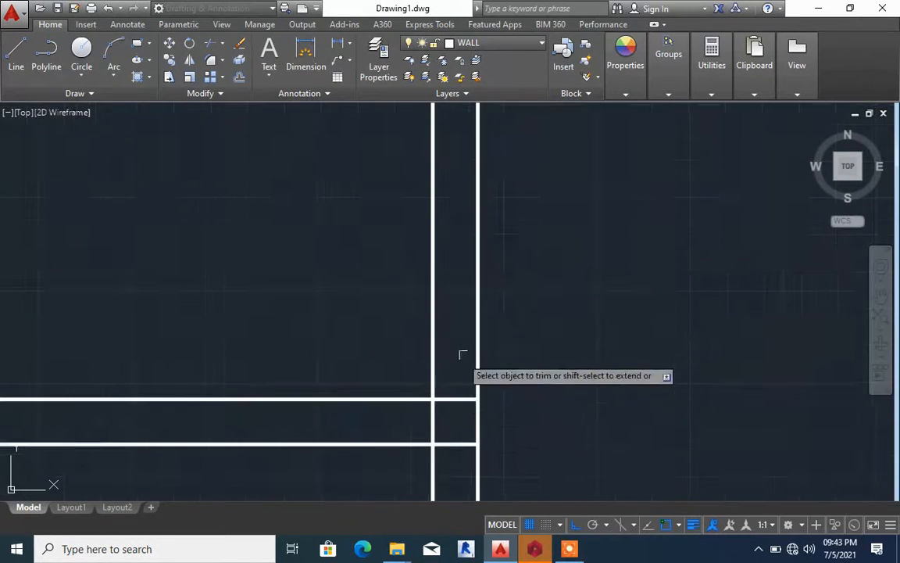
scroll(449, 415, "down", 2)
left_click(437, 420)
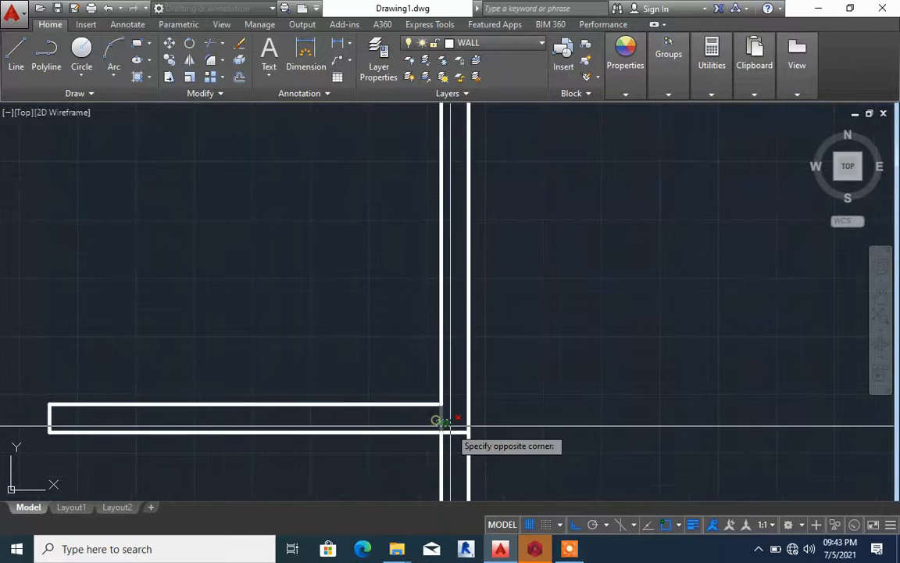
left_click(458, 424)
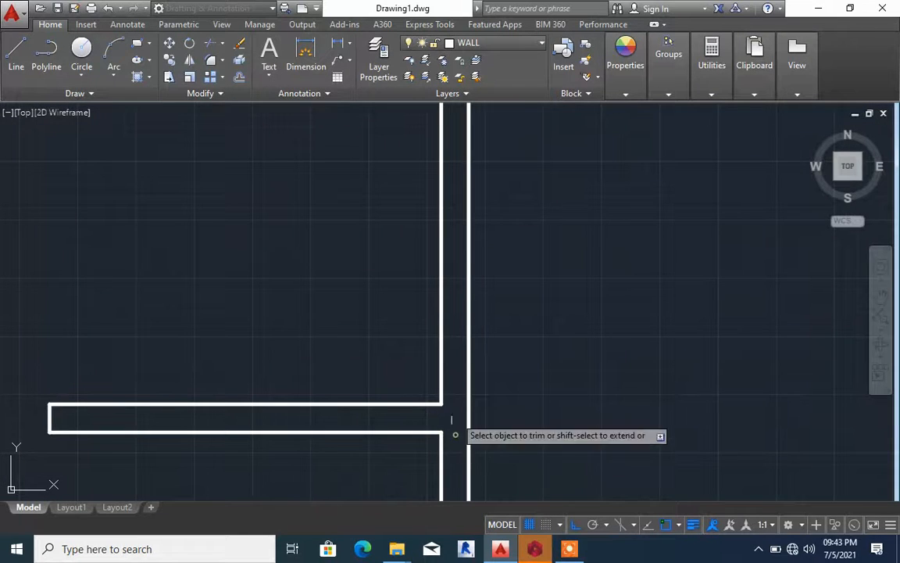
scroll(539, 266, "down", 4)
scroll(512, 270, "up", 8)
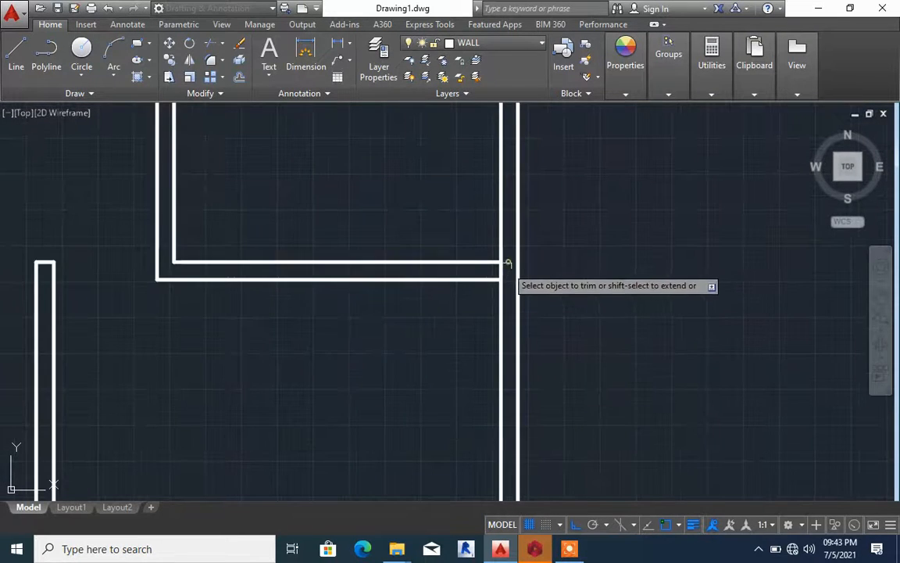
left_click(498, 269)
scroll(515, 328, "down", 5)
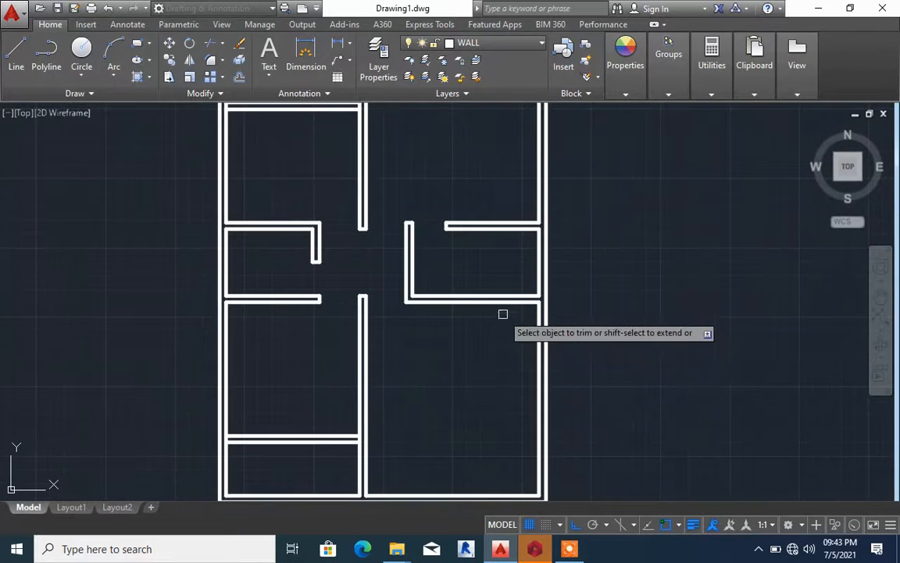
scroll(500, 316, "down", 3)
key("Escape")
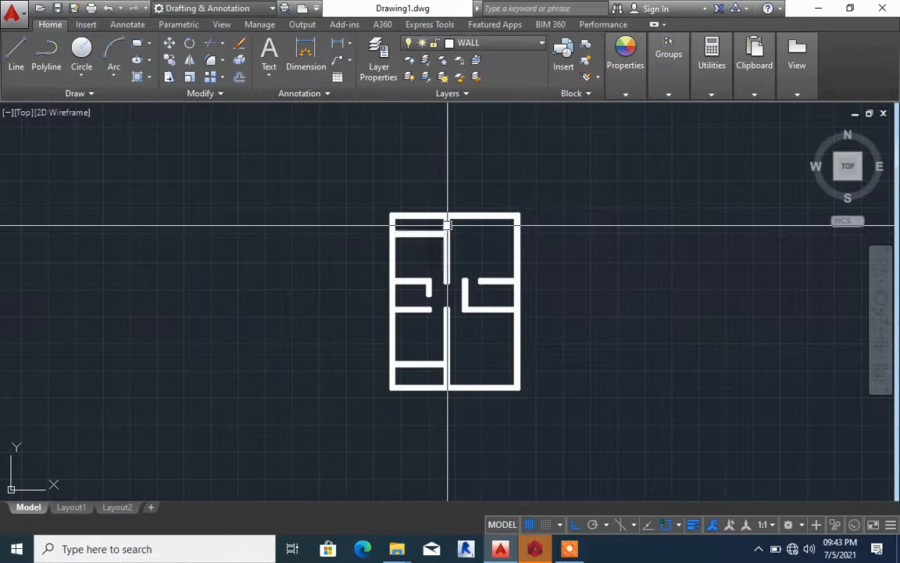
Offset the upper central wall's left line 900 units leftward across the top-left room's partition
scroll(422, 236, "up", 6)
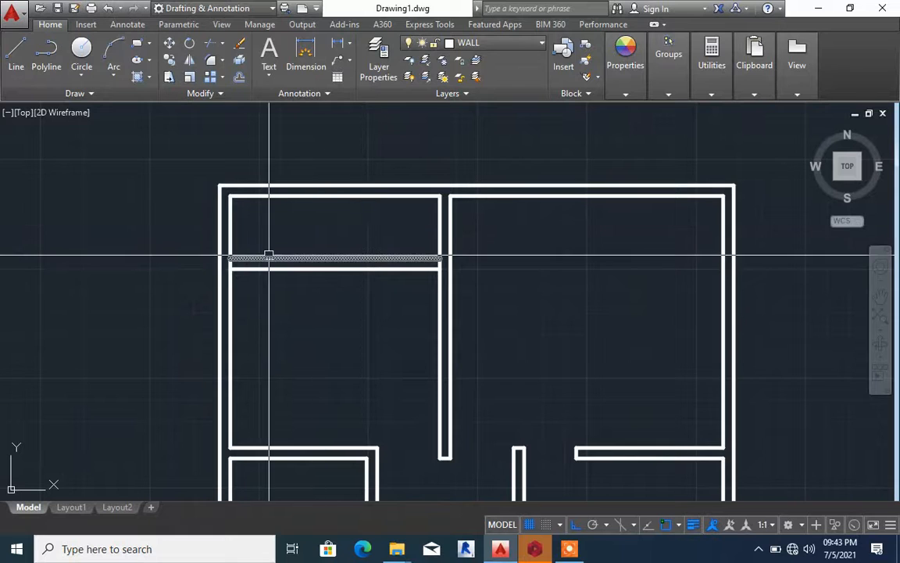
scroll(227, 237, "up", 4)
scroll(292, 243, "down", 4)
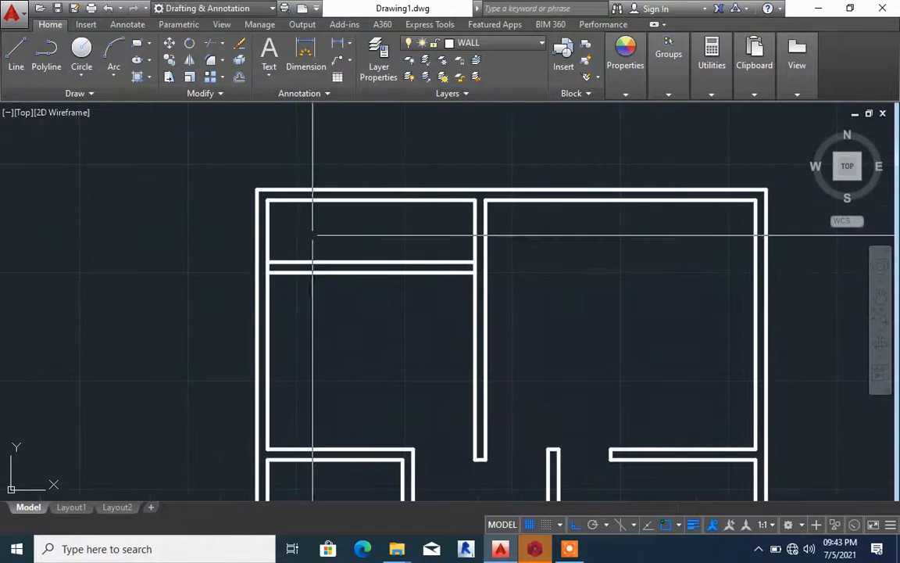
scroll(472, 262, "up", 5)
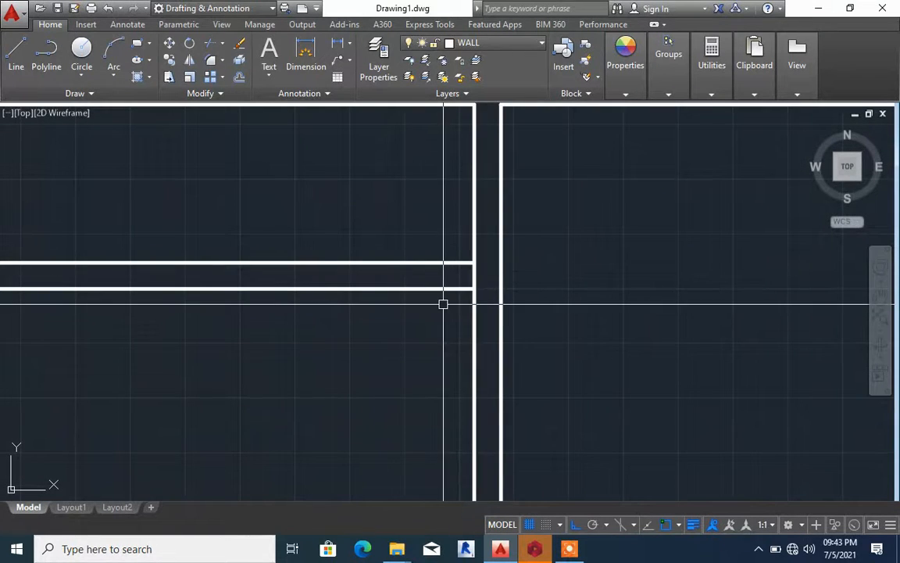
type("o9")
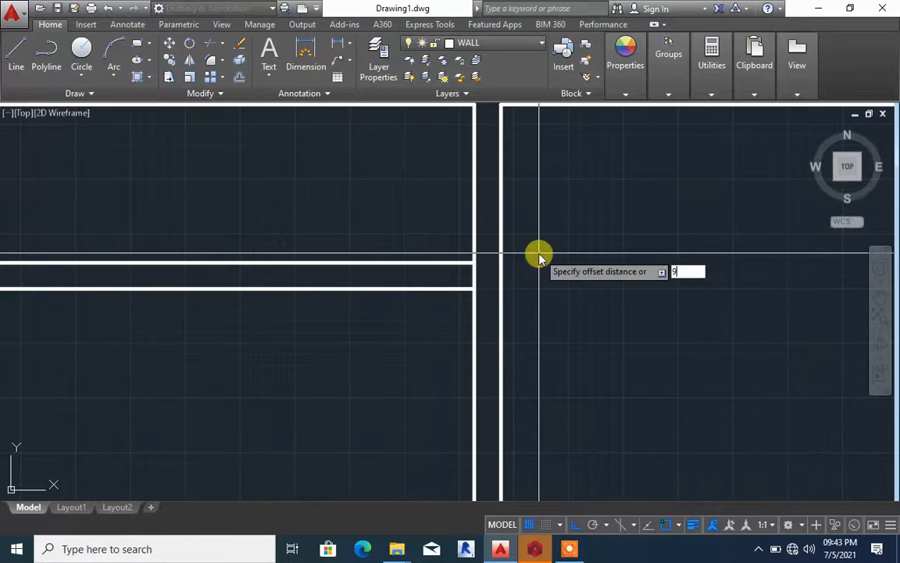
type("00")
key("Return")
left_click(475, 244)
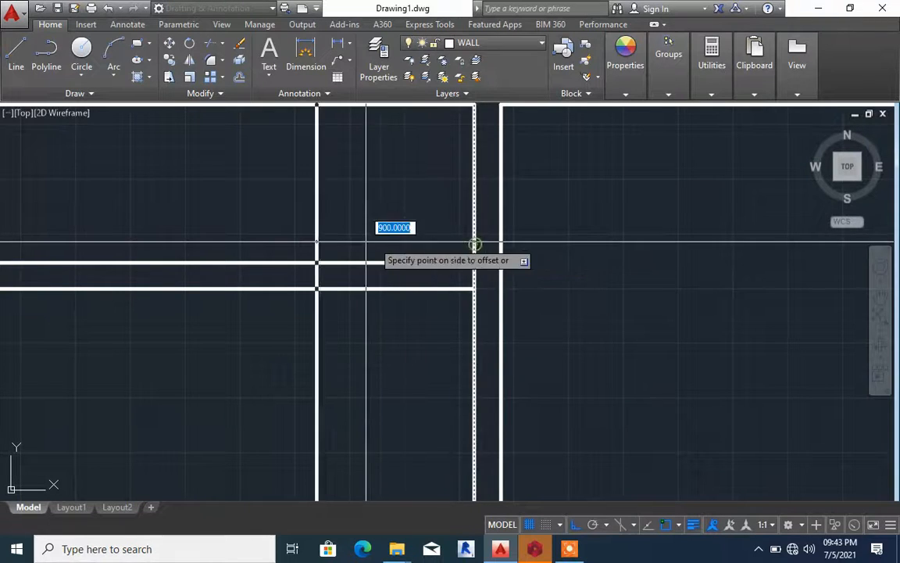
left_click(366, 241)
left_click(345, 262)
Trim the offset copy to an end cap on the top-left partition, and remove both partition lines between it and the central wall
type("tr")
key("Return")
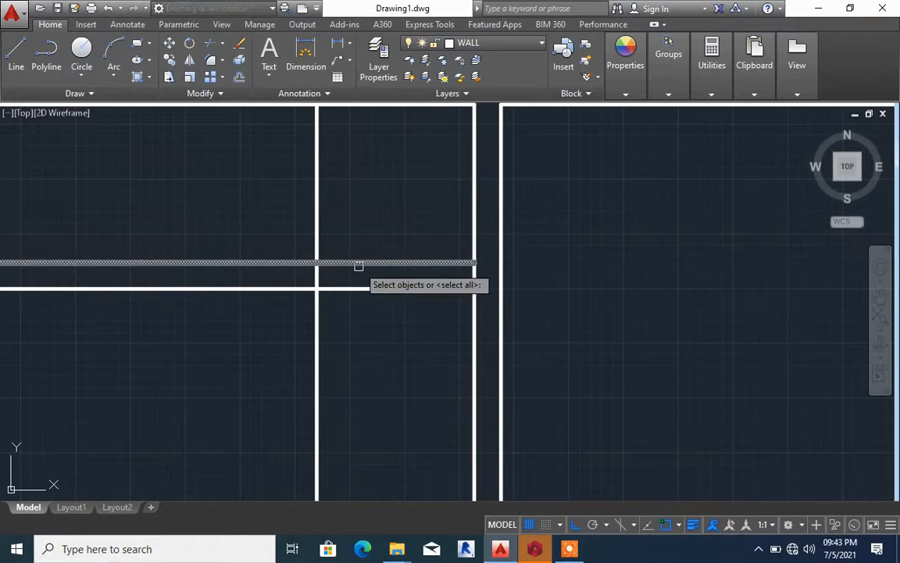
key("Return")
left_click(357, 263)
left_click(359, 288)
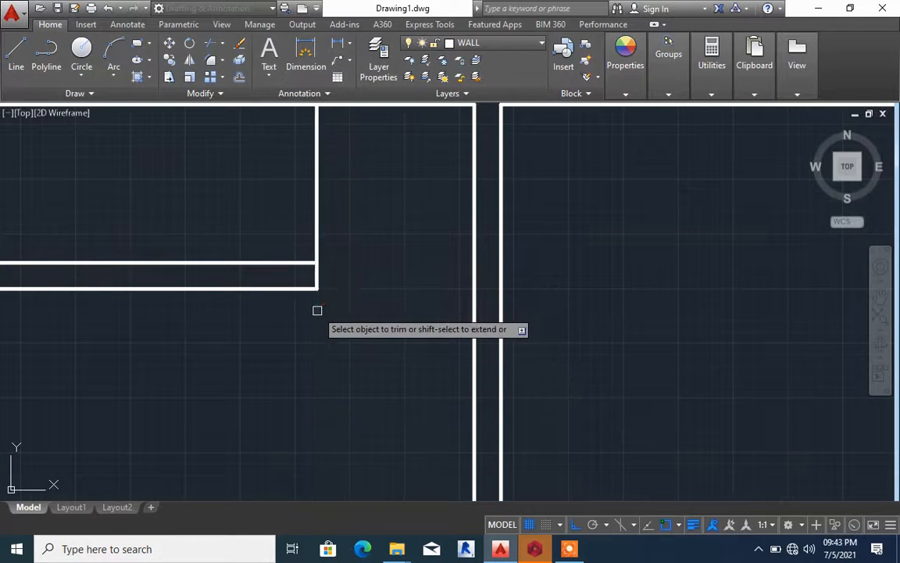
scroll(317, 270, "down", 3)
scroll(375, 250, "down", 6)
scroll(372, 202, "down", 2)
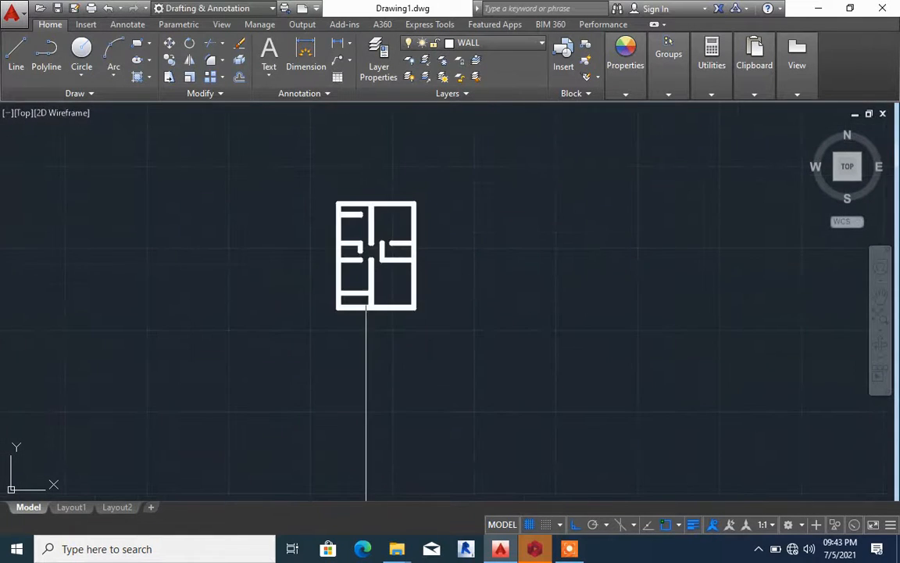
Extend the lower-left partition's bottom line to the central wall's right line, and the bottom wall's inner line across the central wall gap
scroll(368, 305, "up", 8)
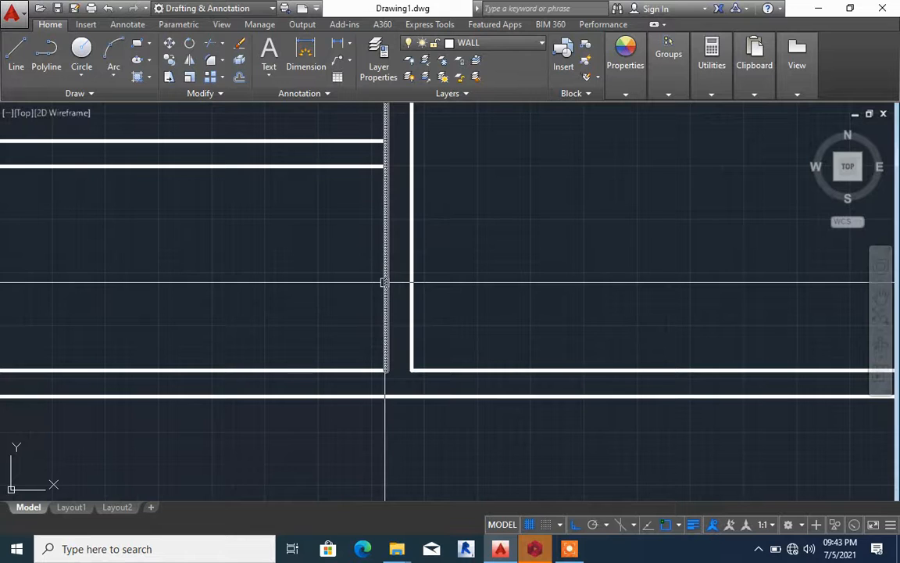
type("x")
key("Return")
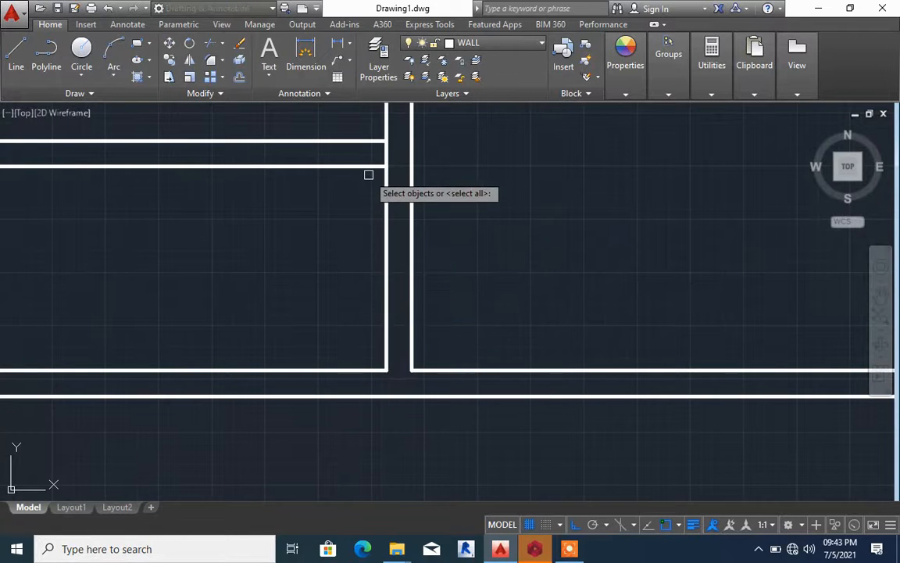
key("Return")
left_click(370, 164)
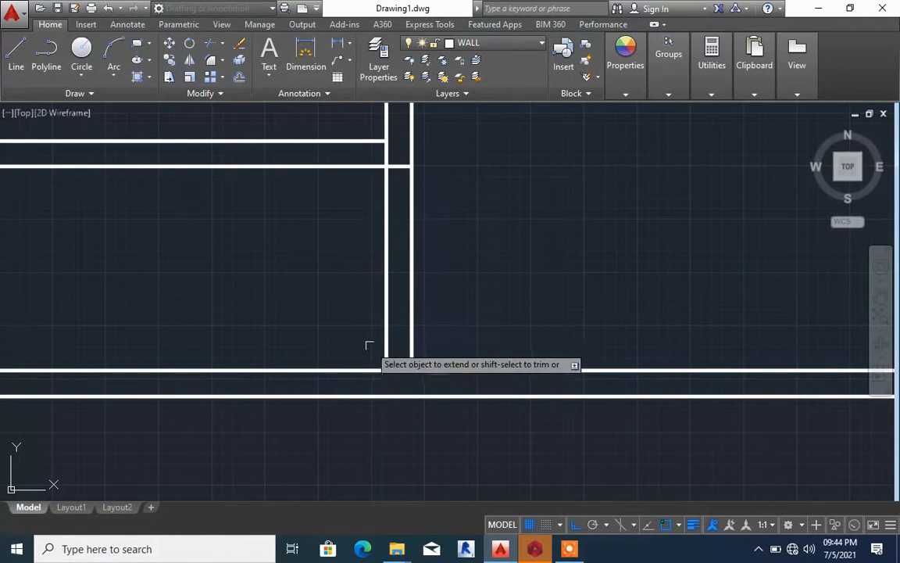
left_click(370, 374)
key("Return")
Trim away both central wall lines between the lower-left partition and the bottom outer wall
key("Return")
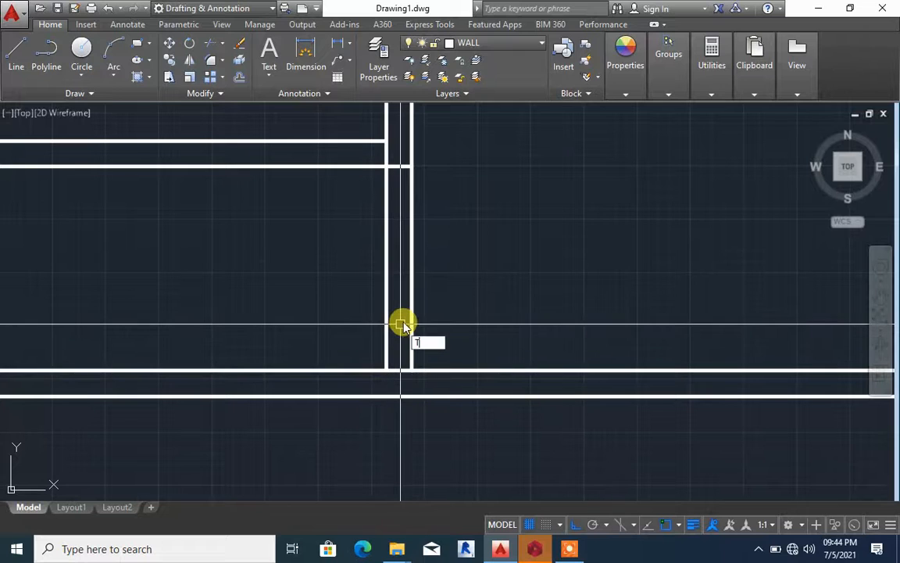
key("Return")
left_click(436, 299)
left_click(307, 282)
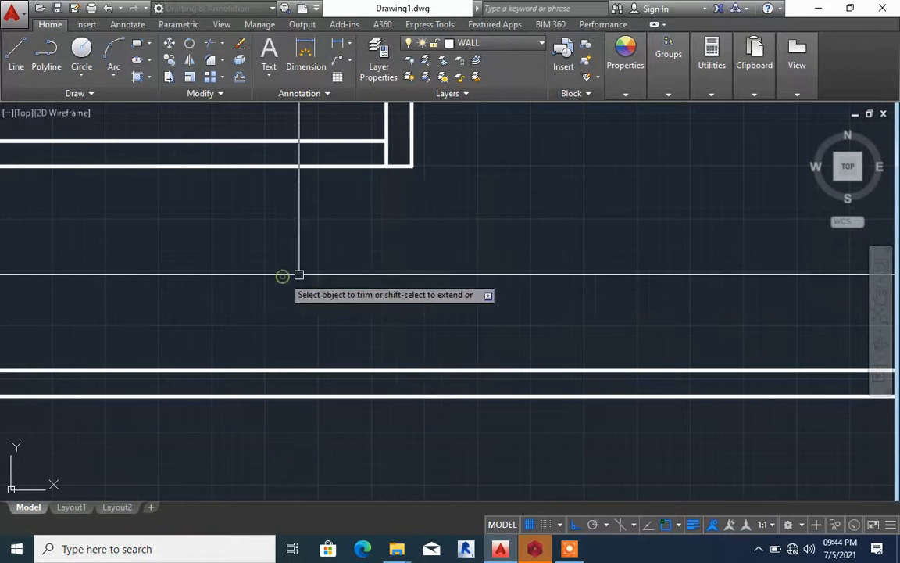
key("Return")
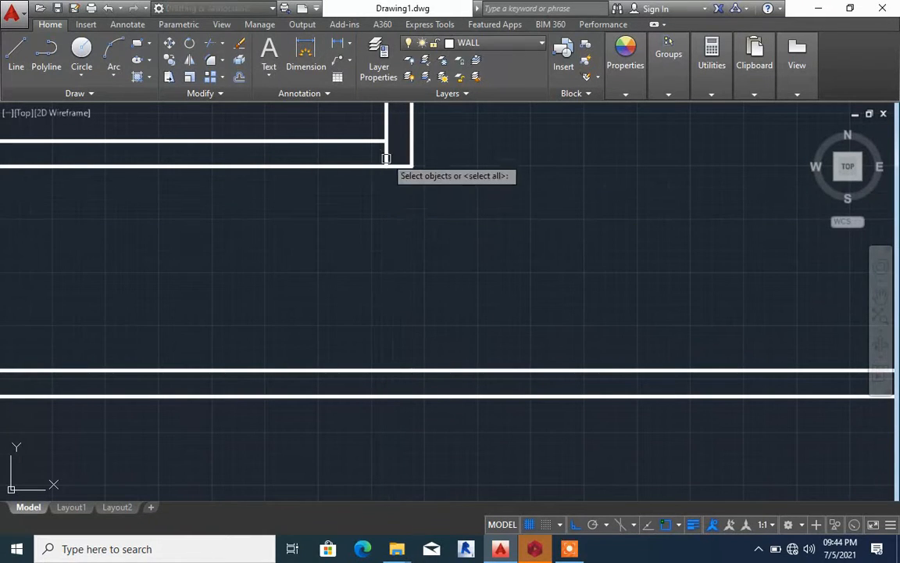
scroll(422, 237, "down", 5)
scroll(422, 230, "up", 7)
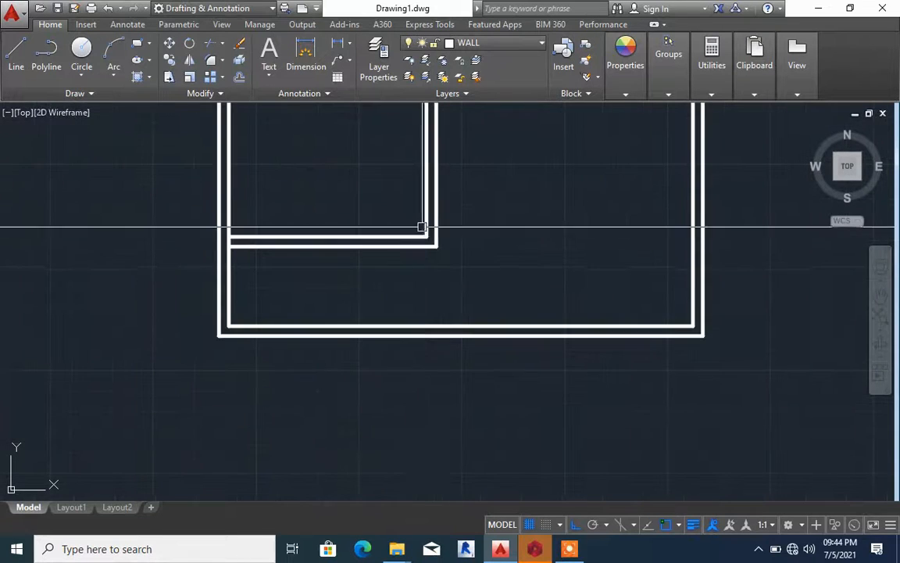
scroll(420, 241, "up", 3)
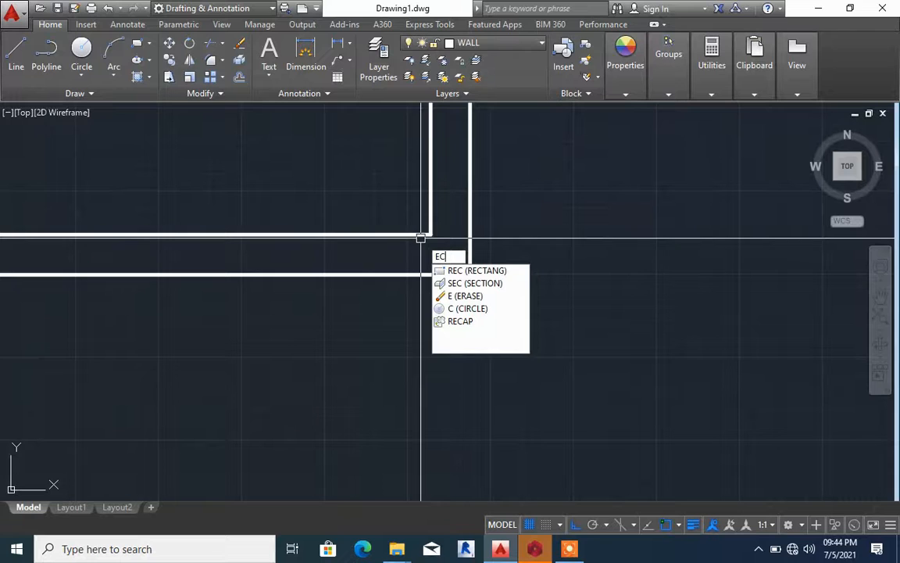
key("Escape")
type("EX")
key("Return")
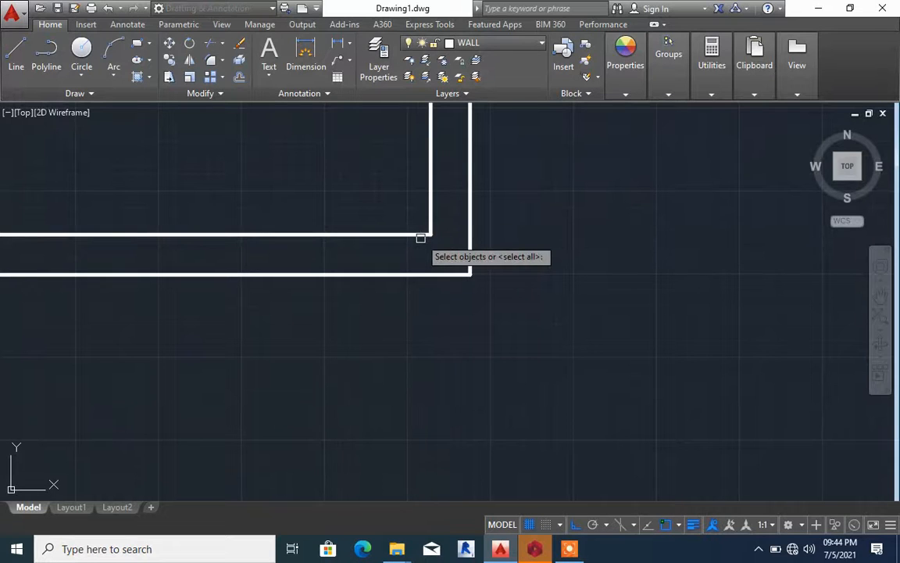
key("Return")
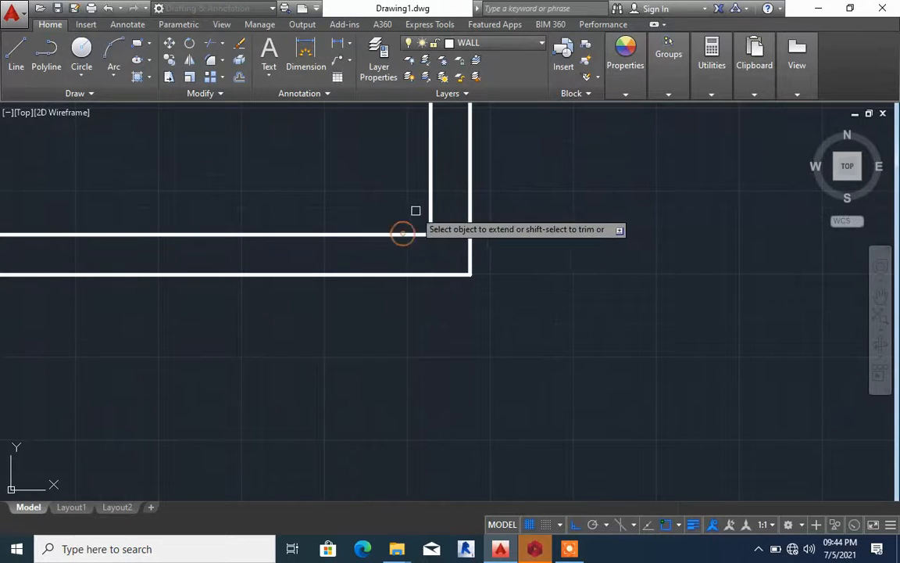
scroll(438, 307, "down", 5)
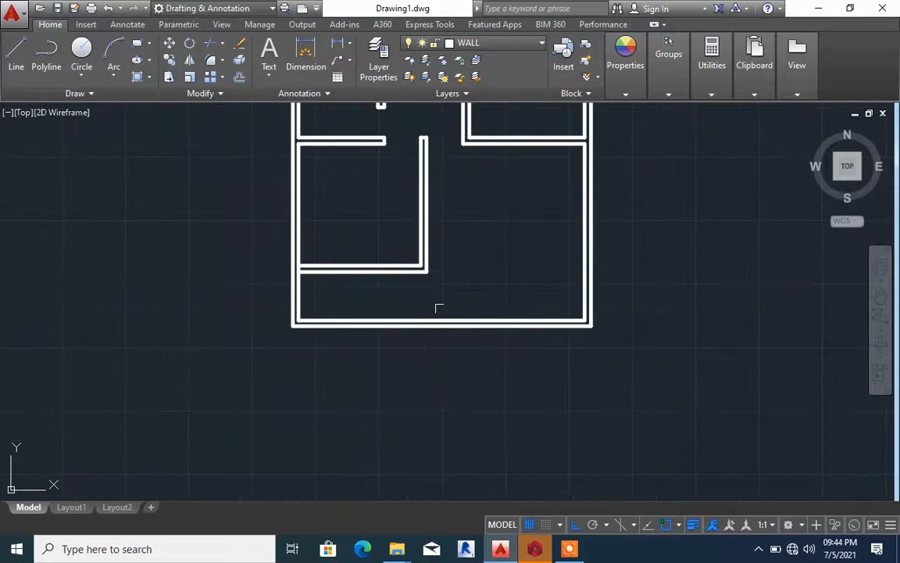
Draw a rectangle at the plan's top-left corner from the outer wall corner to the inner wall corner
scroll(401, 321, "up", 6)
scroll(416, 315, "down", 2)
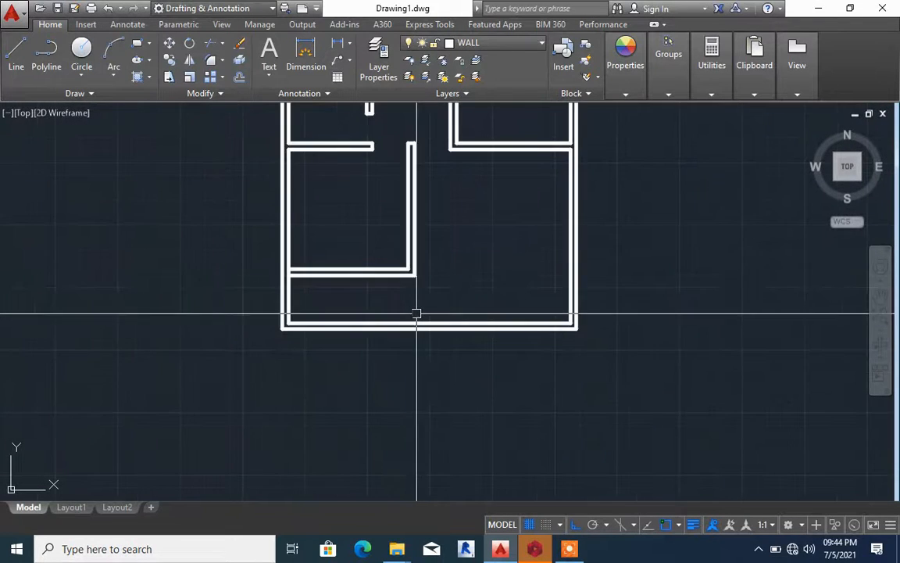
scroll(420, 293, "down", 4)
scroll(422, 251, "down", 2)
scroll(422, 236, "up", 6)
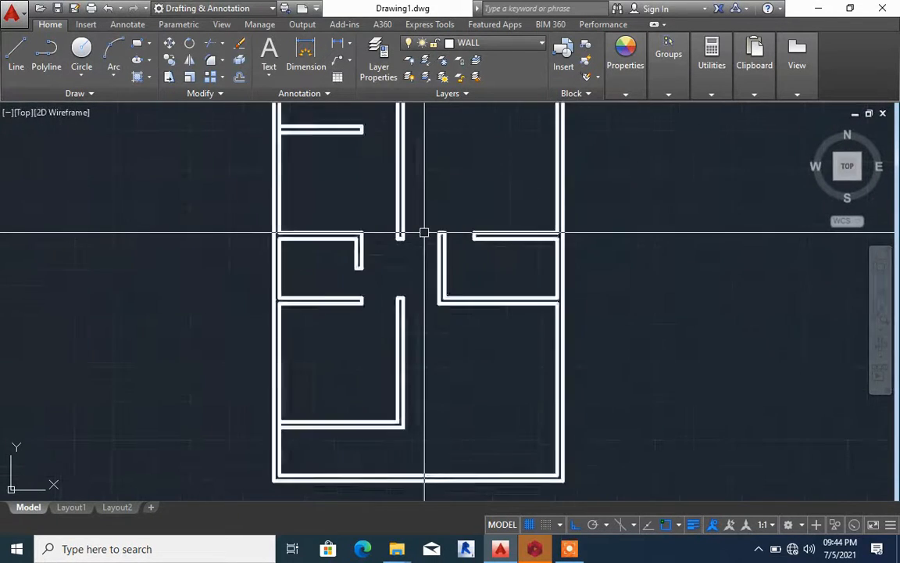
scroll(451, 270, "down", 5)
scroll(405, 232, "up", 5)
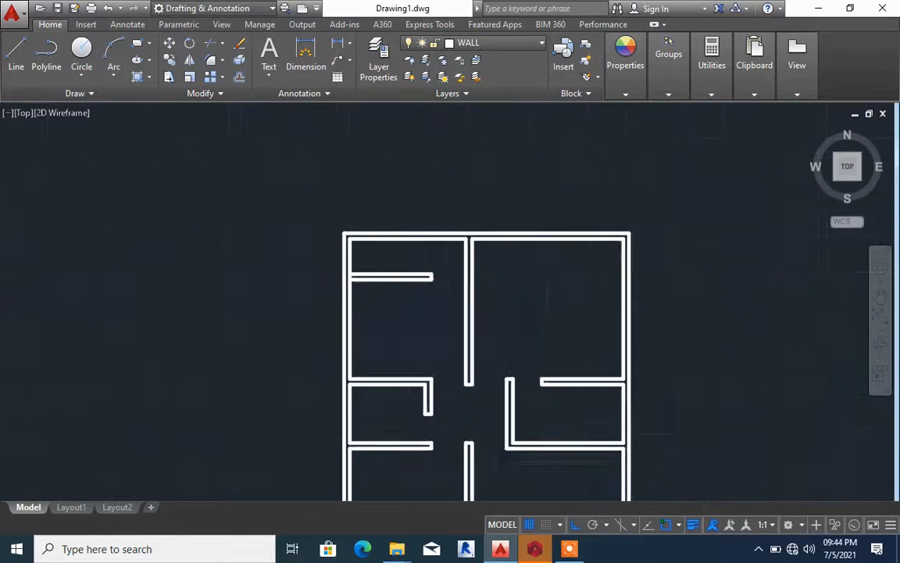
scroll(312, 328, "up", 4)
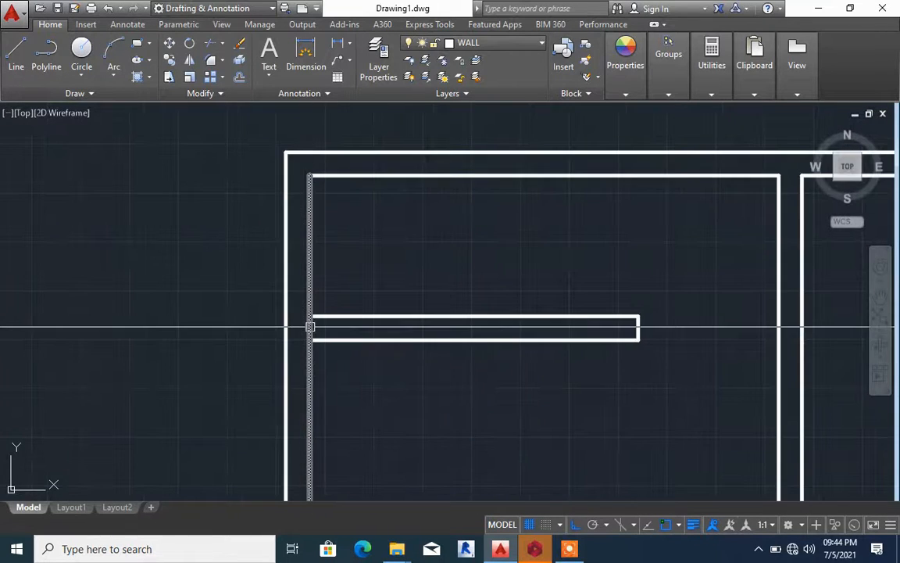
scroll(328, 315, "down", 4)
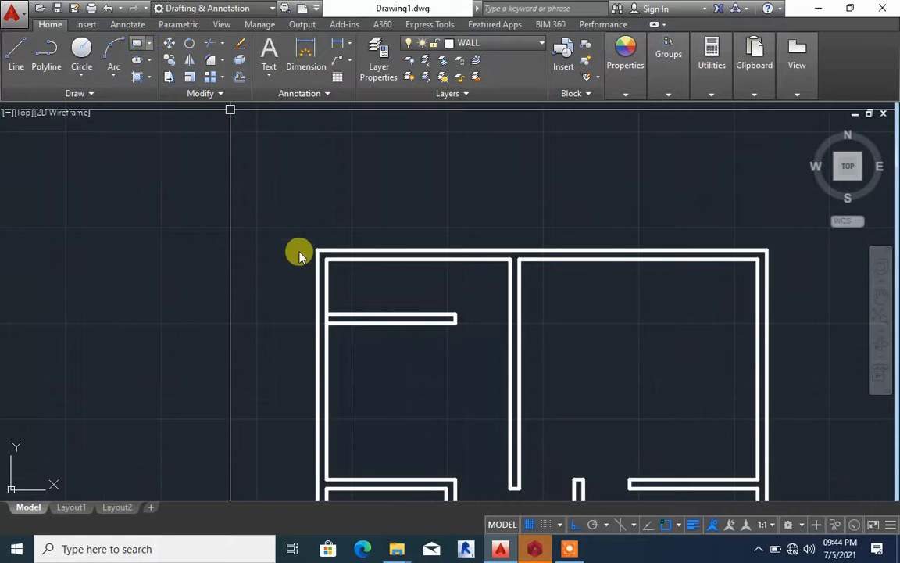
scroll(299, 254, "up", 2)
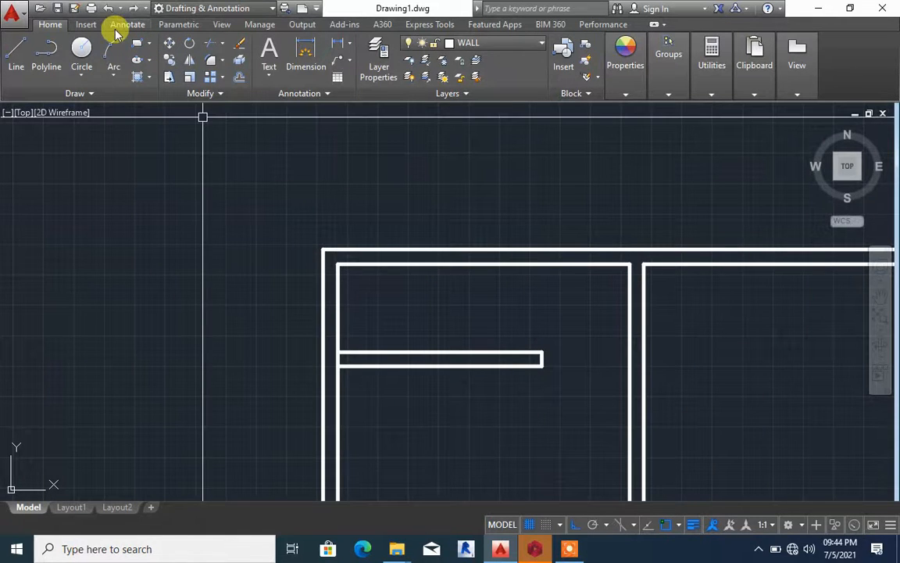
left_click(136, 44)
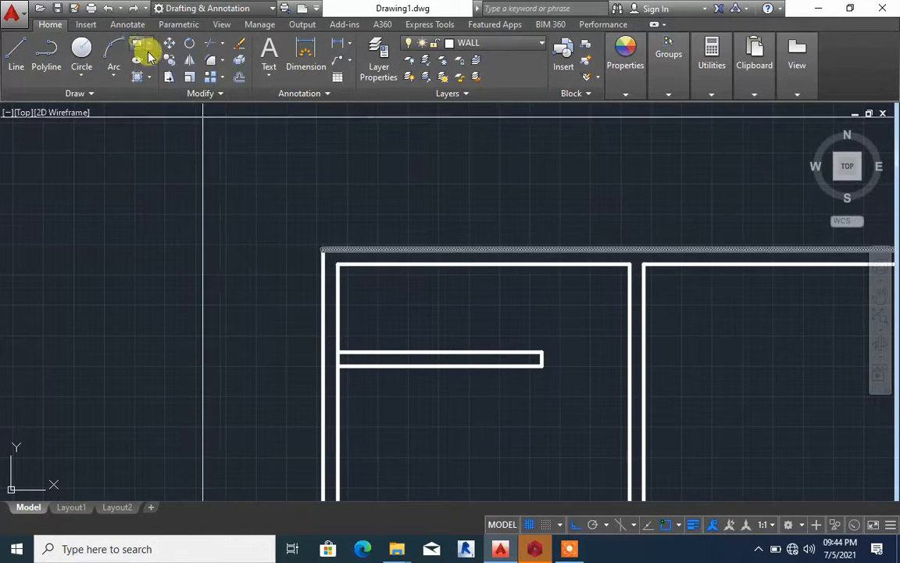
left_click(323, 250)
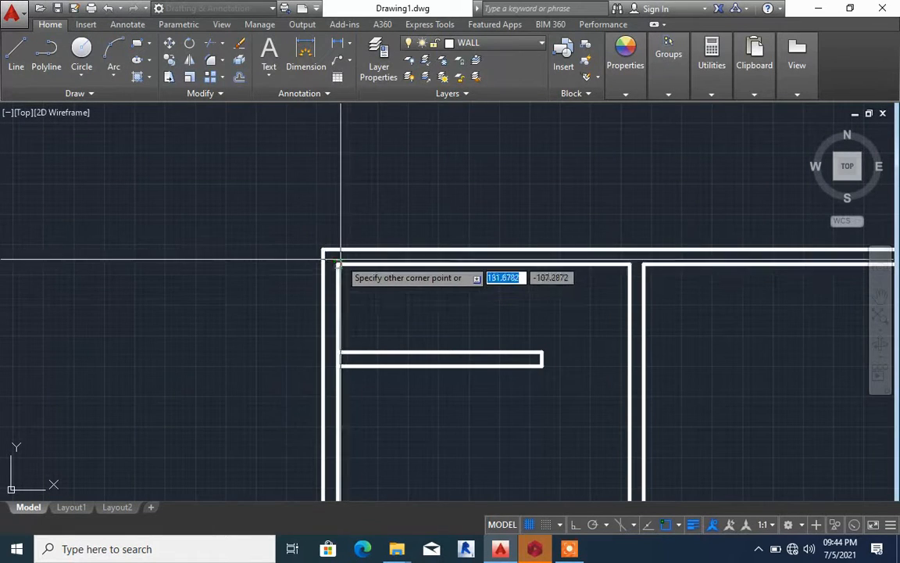
left_click(337, 266)
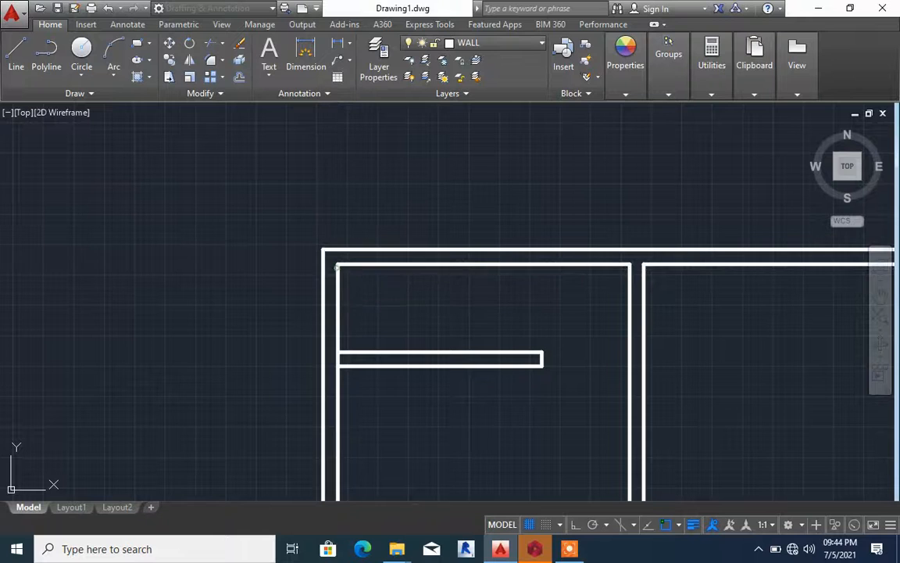
Draw a 150 by 150 rectangle at the plan's bottom-left corner, from the inner wall corner to the outer wall corner
scroll(364, 228, "down", 8)
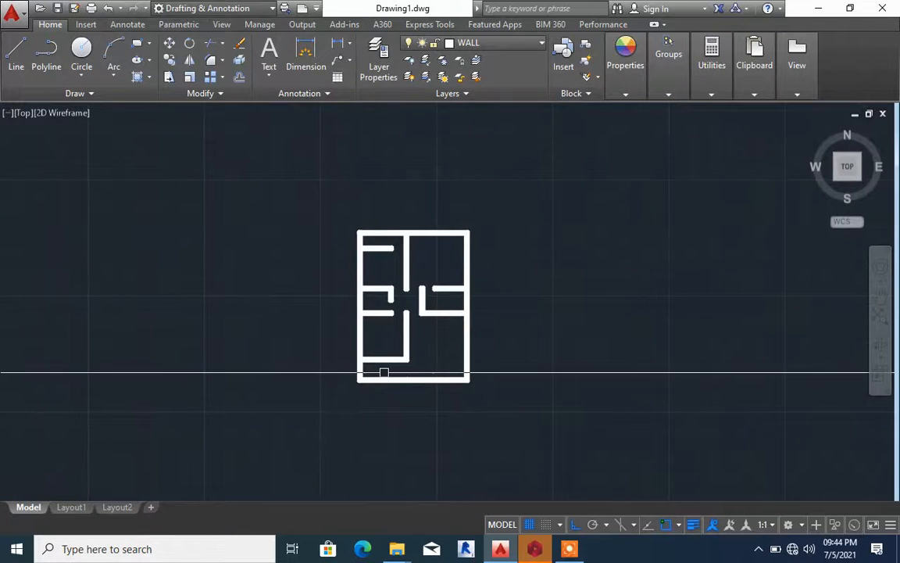
scroll(384, 372, "up", 7)
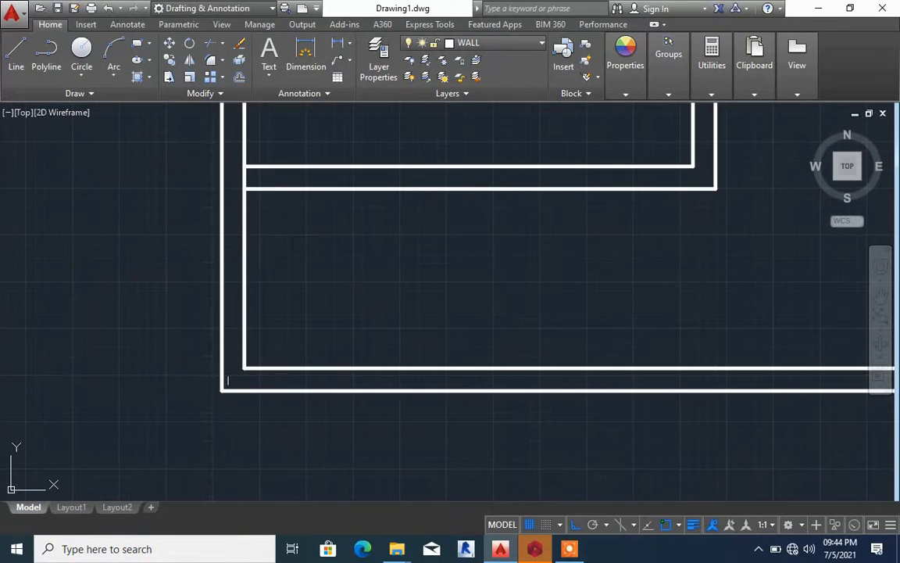
key("space")
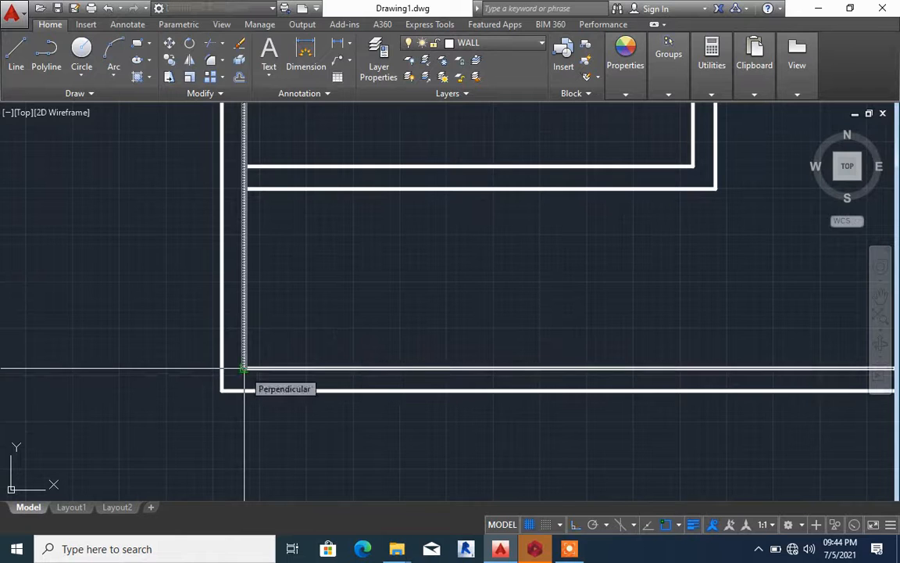
left_click(243, 368)
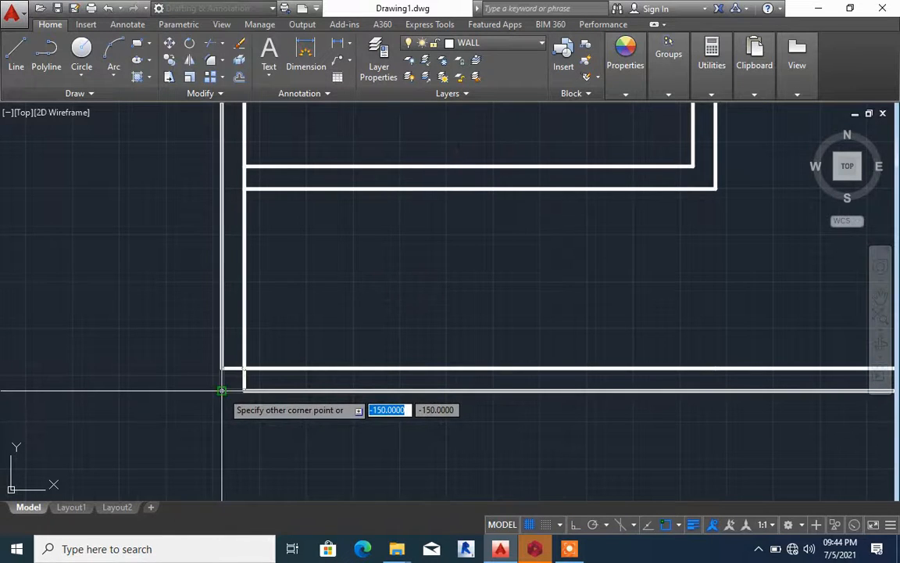
left_click(223, 390)
Extend both lines of the lower-left partition leftward to the outer line of the left wall
scroll(292, 345, "down", 5)
scroll(297, 321, "up", 4)
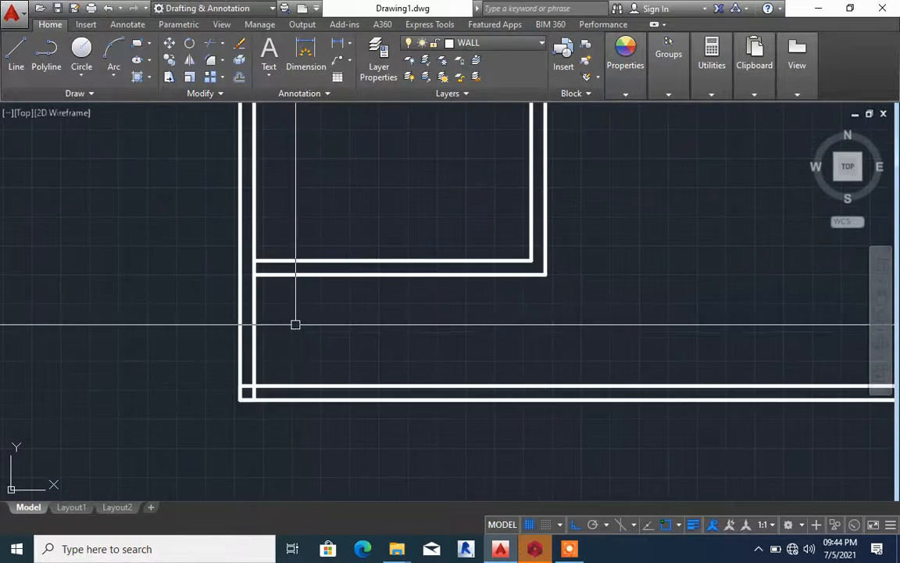
scroll(257, 282, "up", 3)
scroll(283, 285, "down", 3)
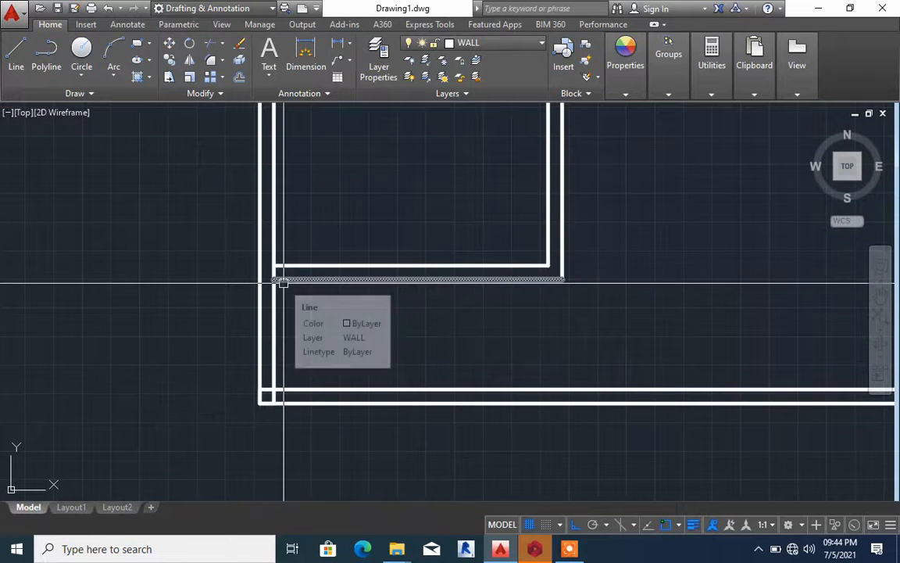
left_click(283, 283)
type("EX")
key("Return")
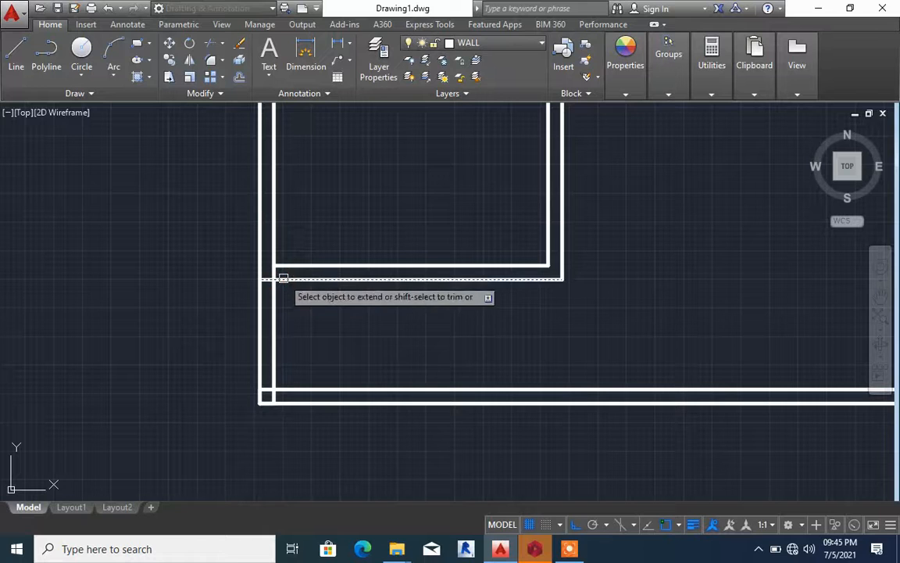
left_click(283, 267)
scroll(286, 271, "down", 4)
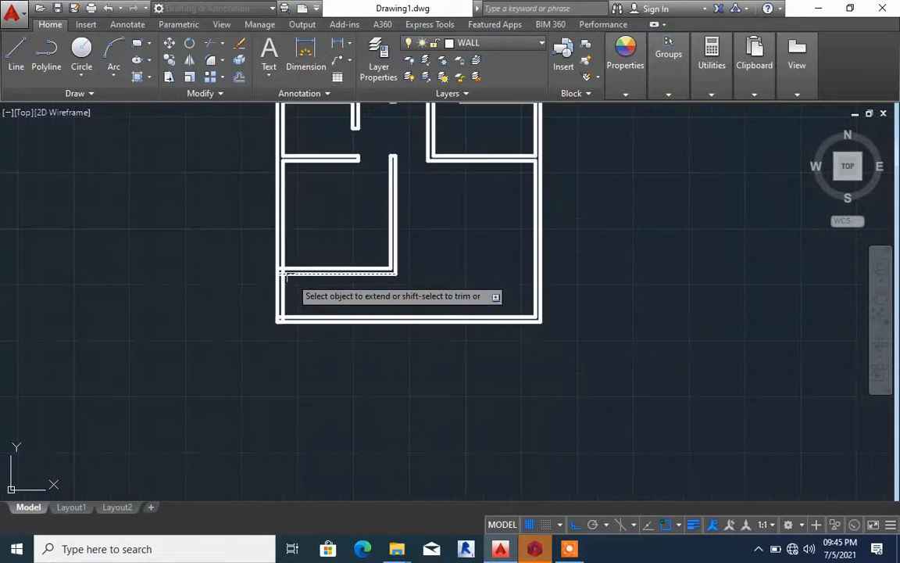
key("Escape")
Extend both lines of the lower central wall down to the outer line of the bottom wall
scroll(384, 273, "up", 2)
scroll(384, 274, "up", 3)
key("Return")
key("Return")
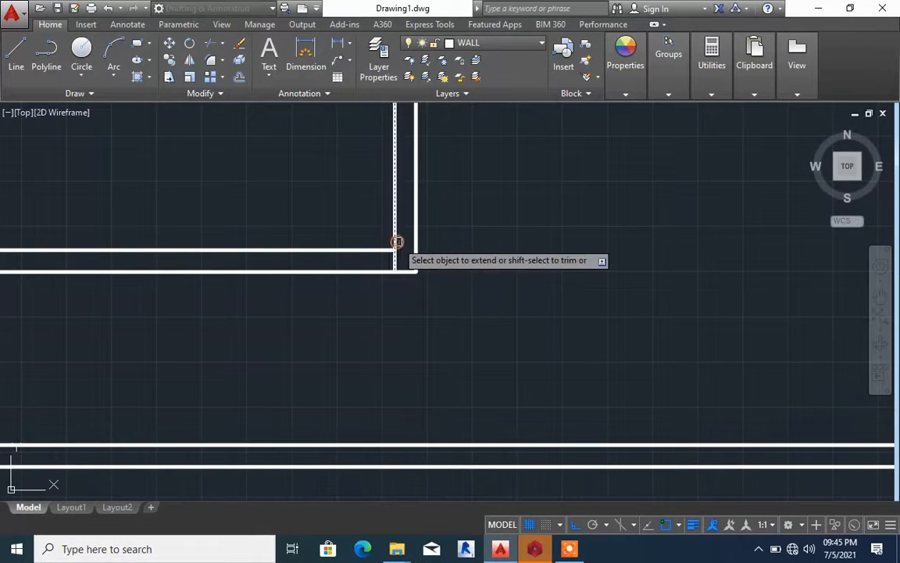
left_click(415, 258)
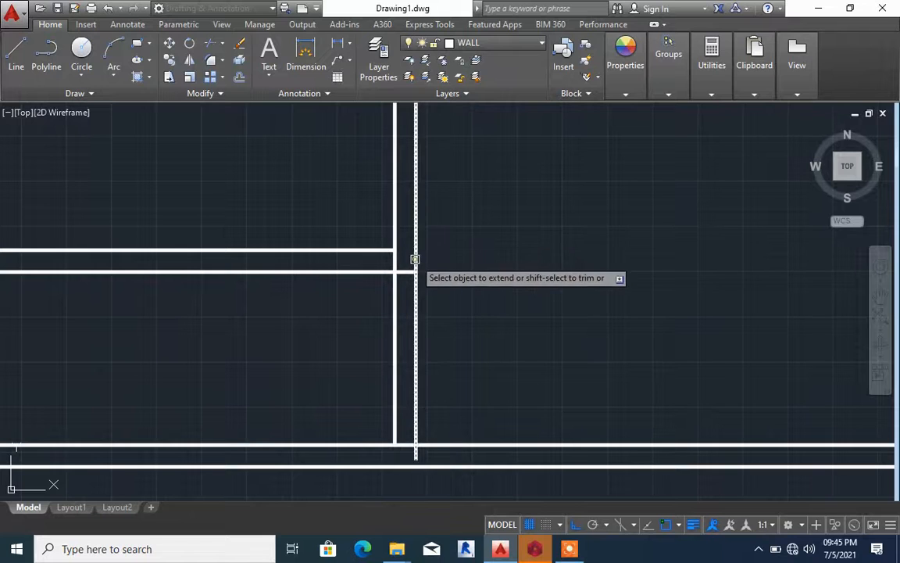
key("Escape")
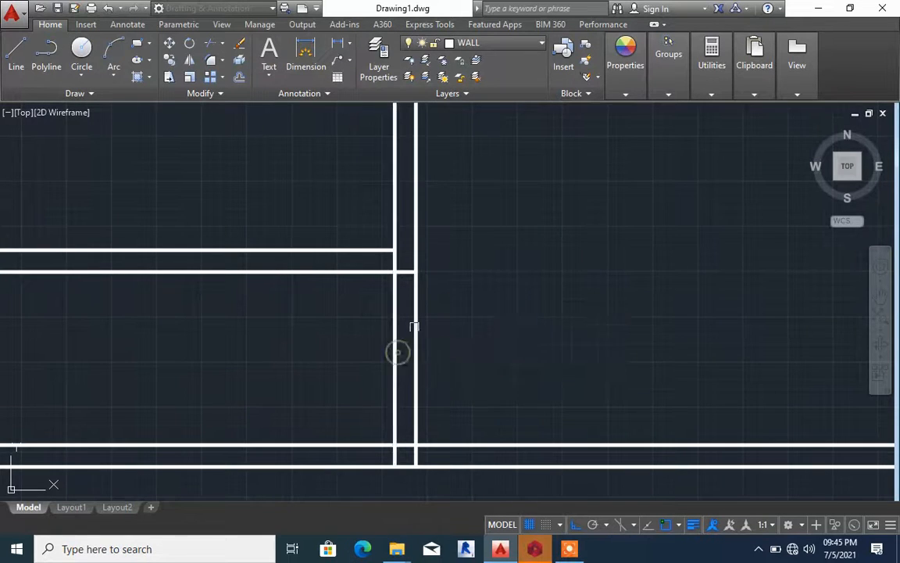
Trim away the bottom wall between the corner square and central wall, and the left wall between the square and lower-left partition
scroll(391, 353, "down", 4)
scroll(369, 366, "up", 2)
left_click(369, 364)
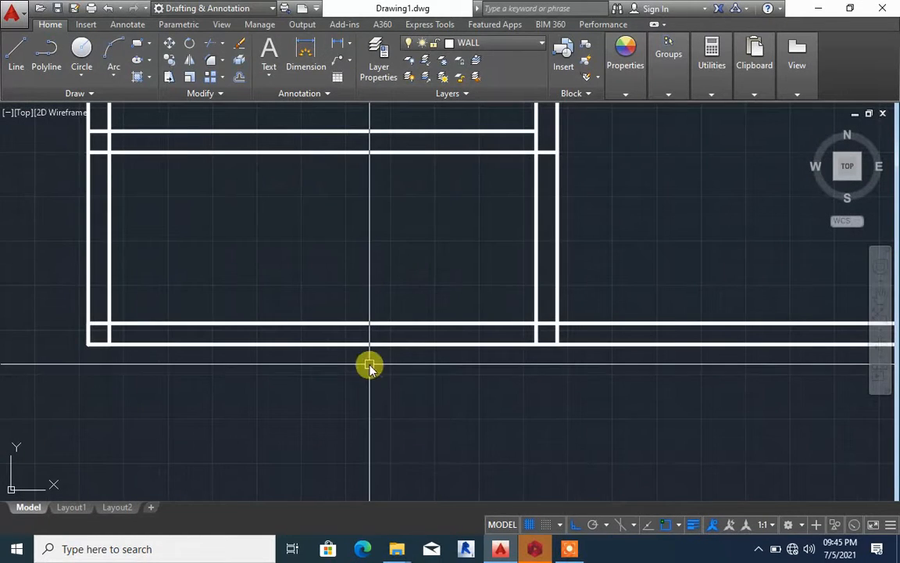
type("TR")
key("Return")
left_click(368, 362)
left_click(360, 292)
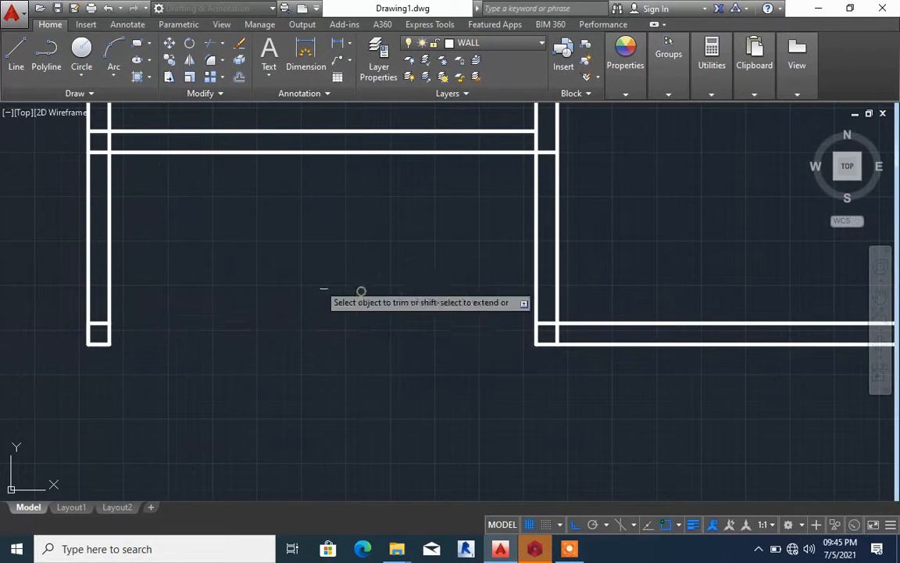
left_click(195, 264)
left_click(78, 250)
key("Escape")
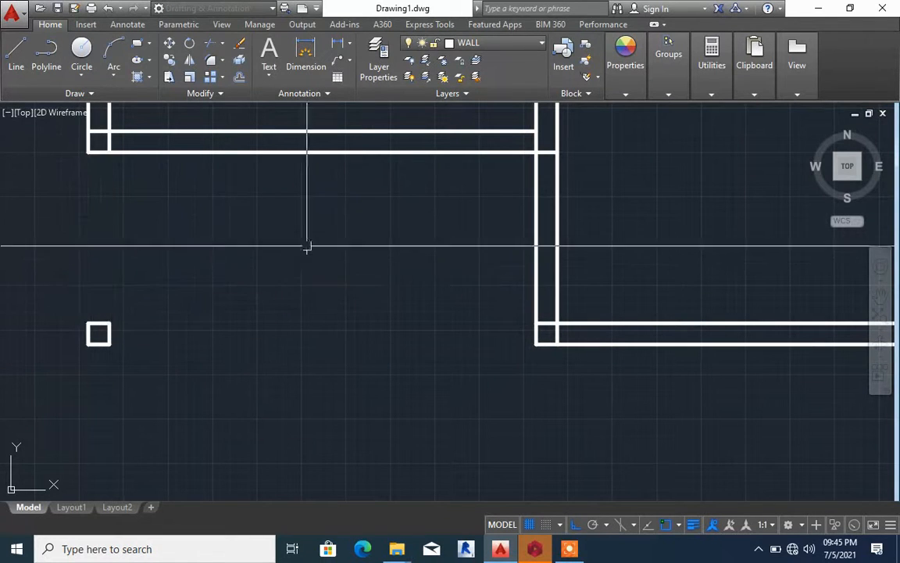
On the HIDDEN WALL layer, draw a vertical line from the lower-left room's outer bottom-left corner to the corner column's bottom-left corner
scroll(391, 240, "down", 5)
left_click(474, 79)
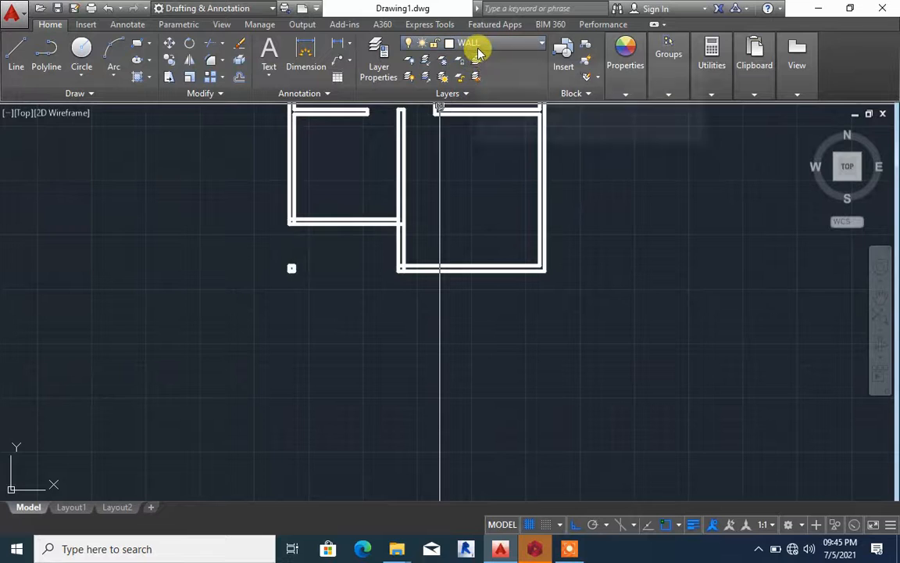
left_click(475, 45)
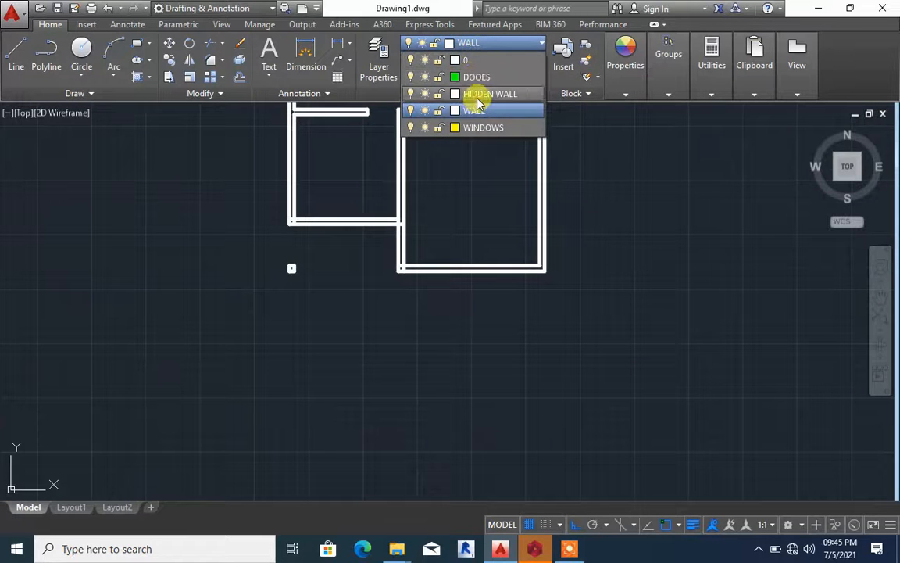
left_click(479, 94)
scroll(258, 231, "up", 4)
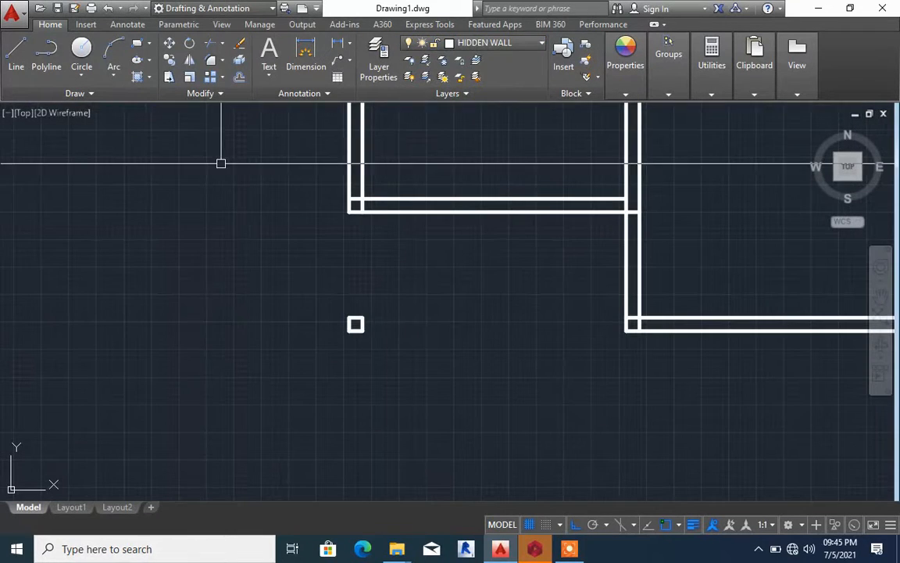
left_click(22, 52)
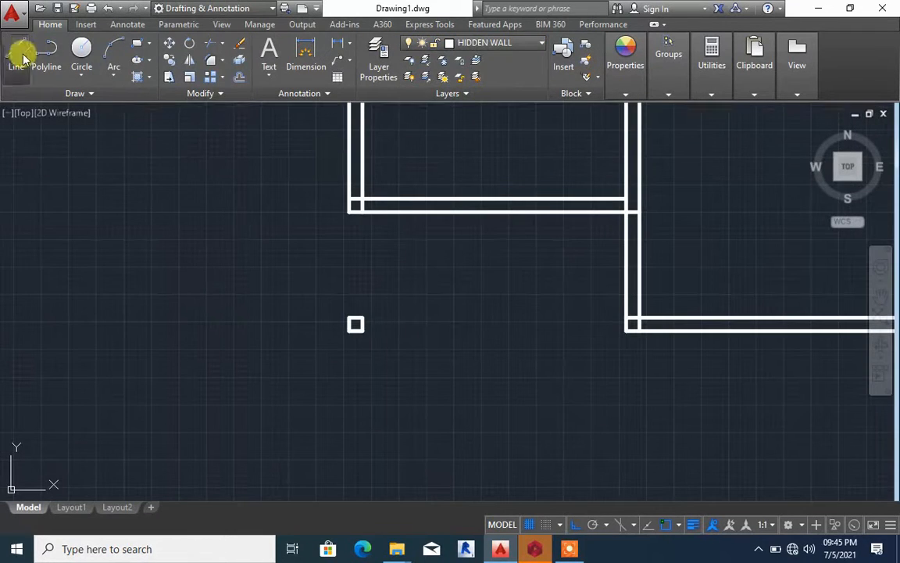
left_click(349, 211)
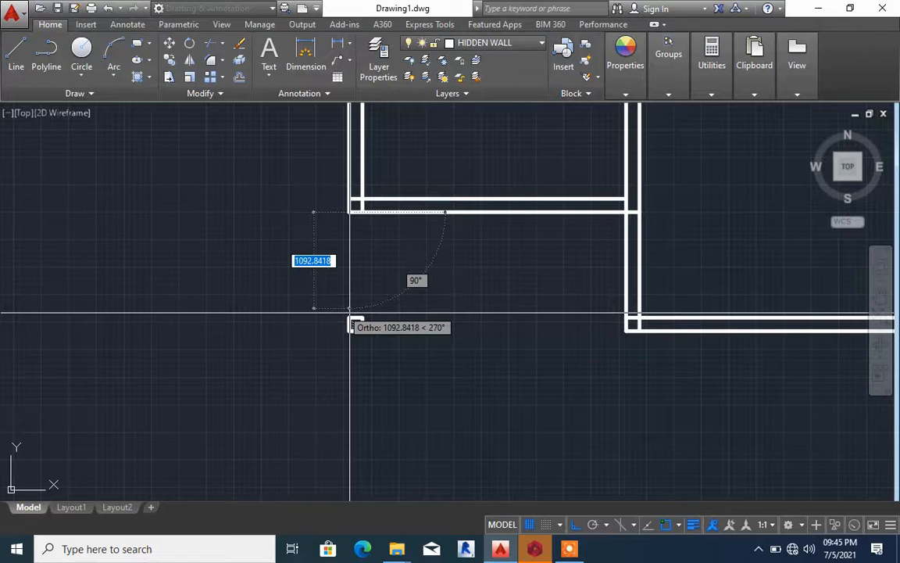
scroll(346, 305, "up", 2)
left_click(351, 345)
key("Escape")
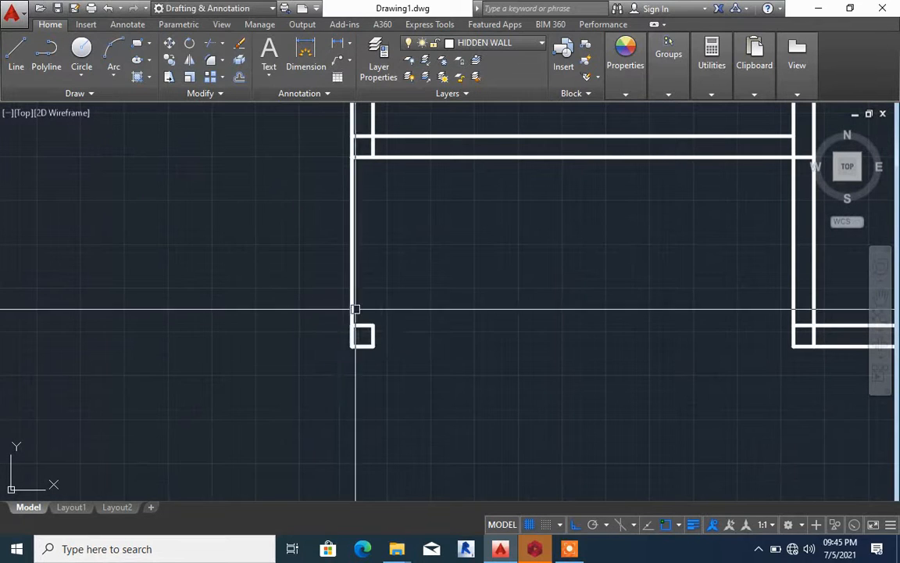
Shorten the new vertical line by moving its lower endpoint up to the column's top-left corner
left_click(351, 316)
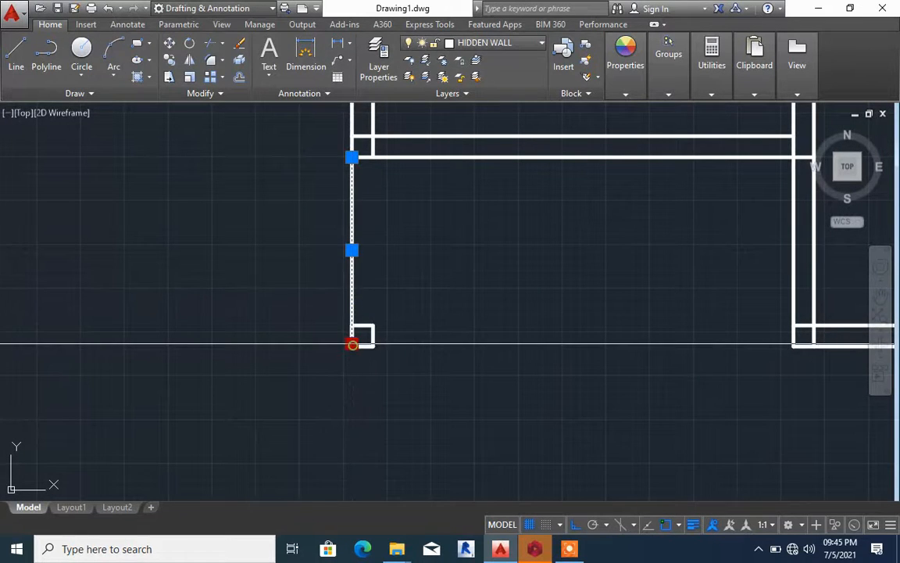
left_click(352, 344)
left_click(352, 324)
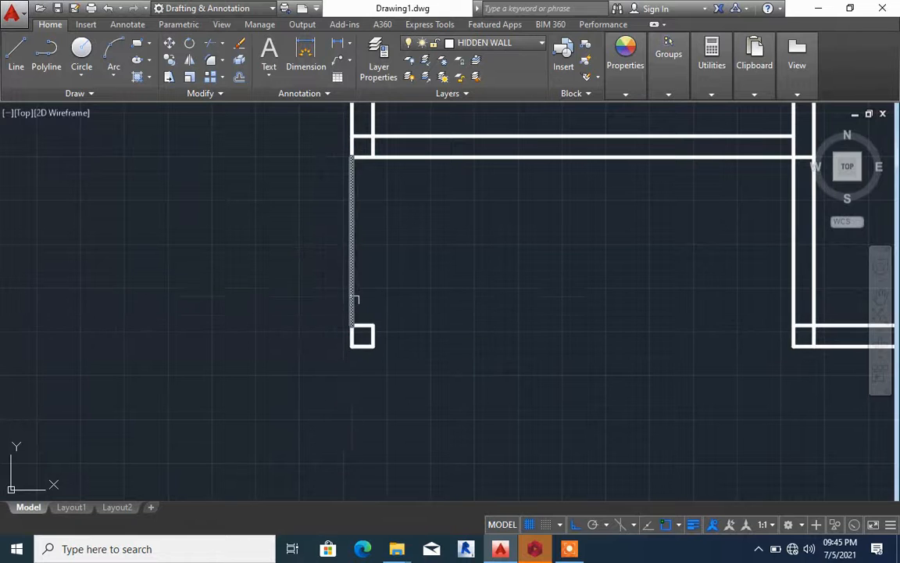
Assign the HIDDEN linetype to the vertical line between the lower-left room and the column
scroll(356, 299, "up", 6)
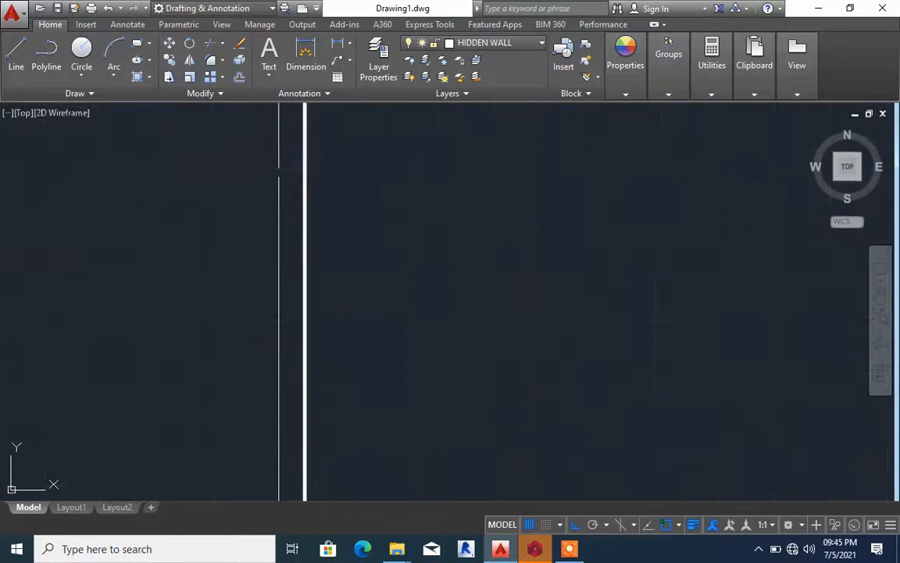
scroll(309, 227, "down", 5)
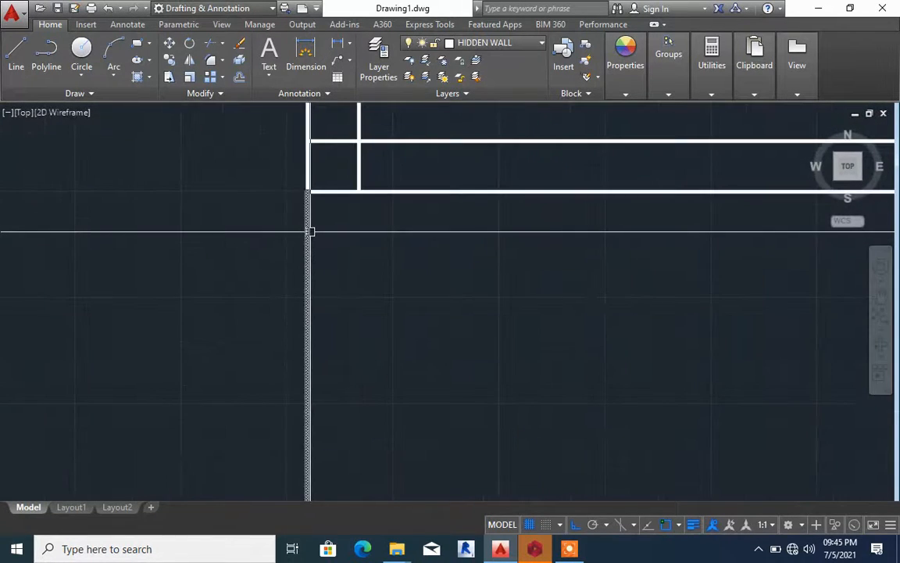
scroll(308, 231, "down", 3)
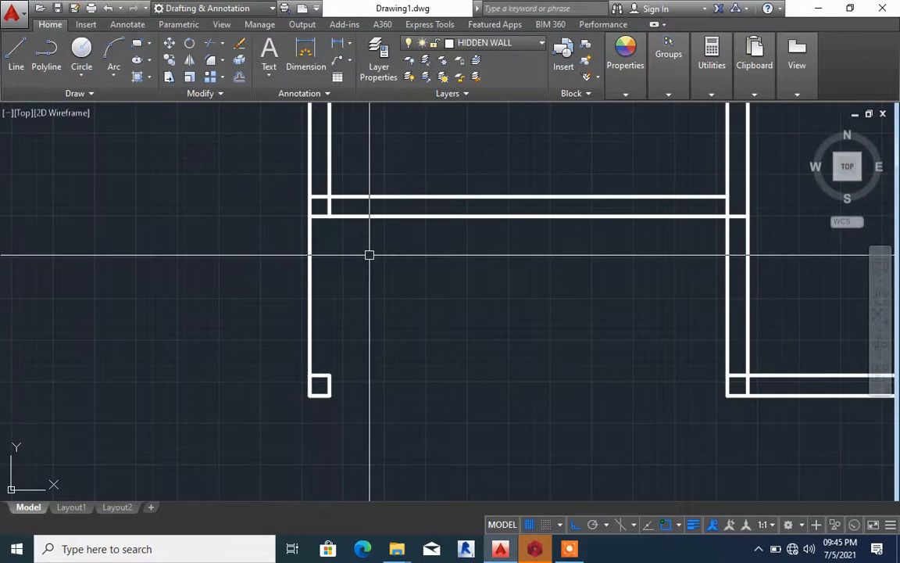
left_click(311, 251)
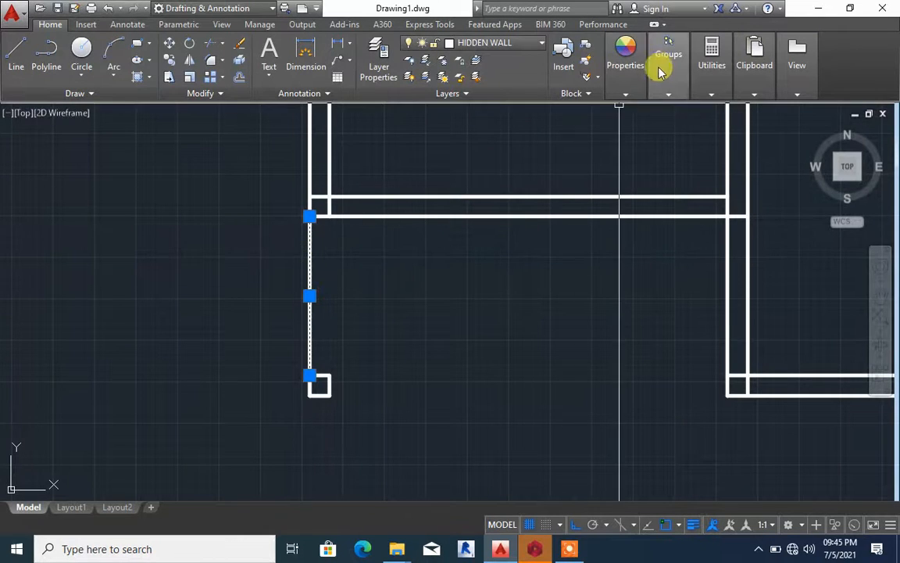
left_click(637, 79)
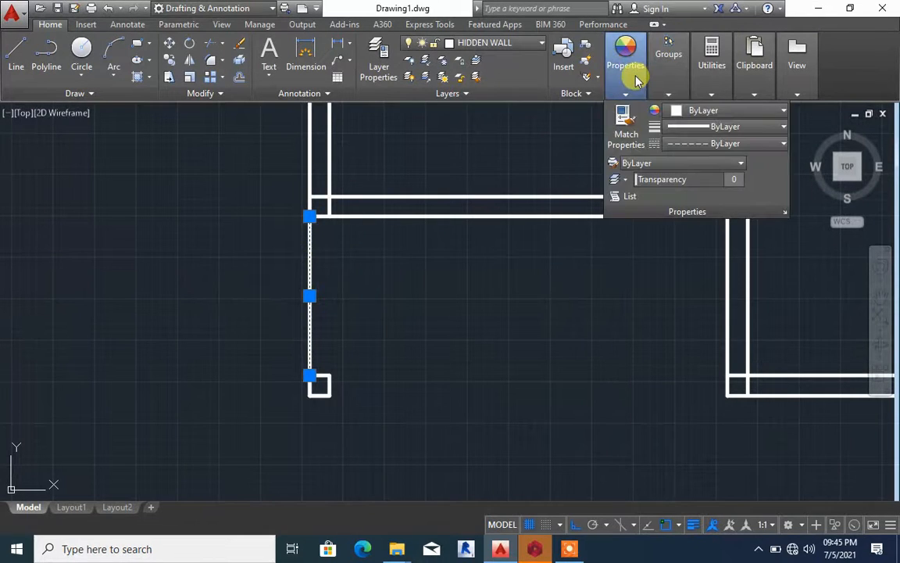
left_click(697, 143)
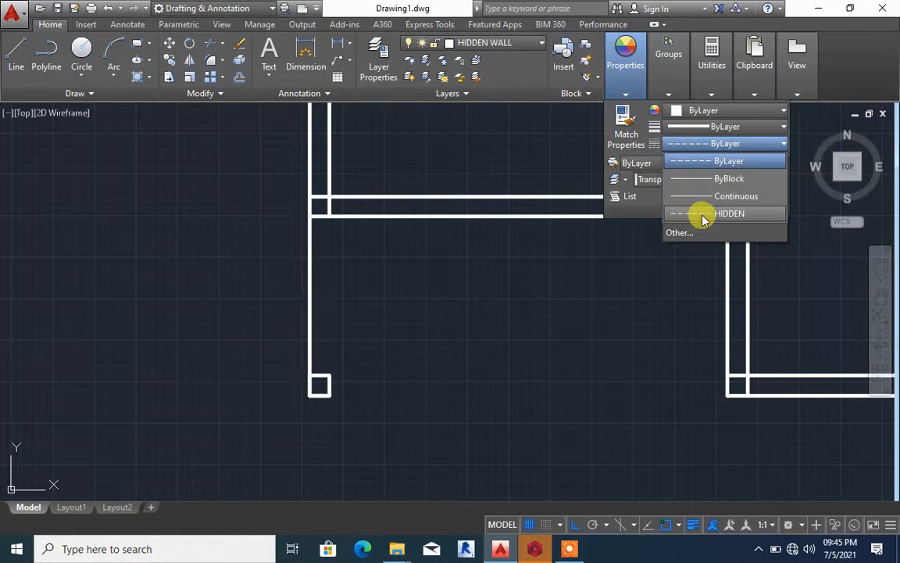
left_click(702, 216)
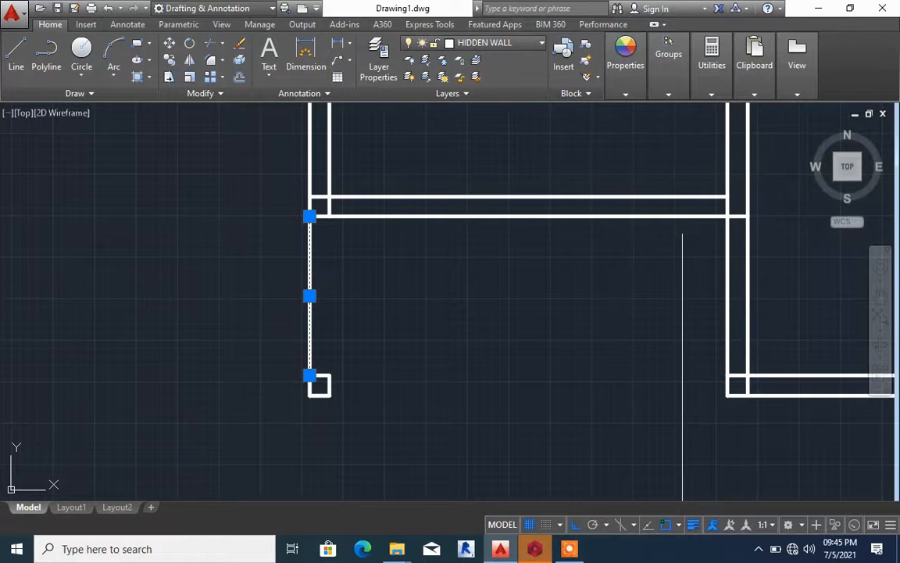
key("Escape")
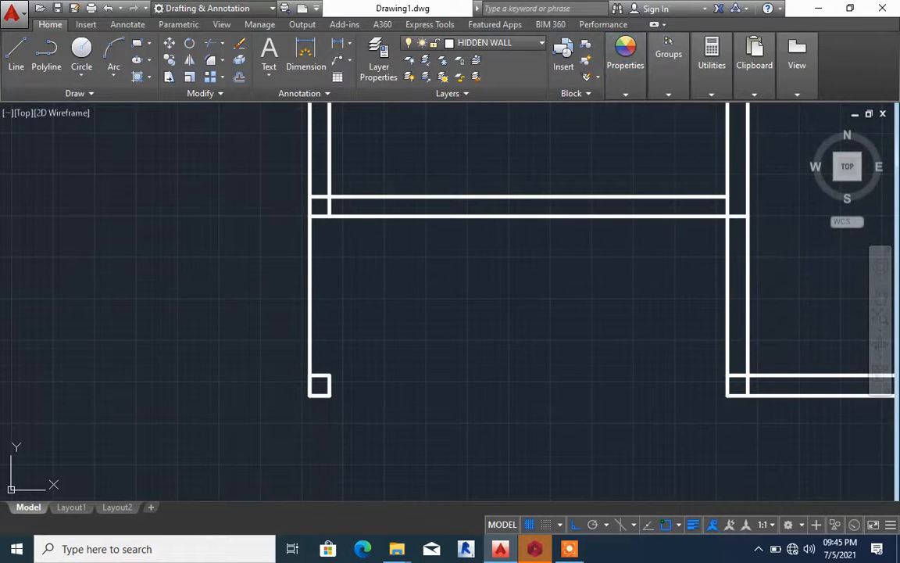
Open the Linetype Manager with the vertical line selected, show the details of the HIDDEN linetype, and open its current object scale for editing
left_click(311, 249)
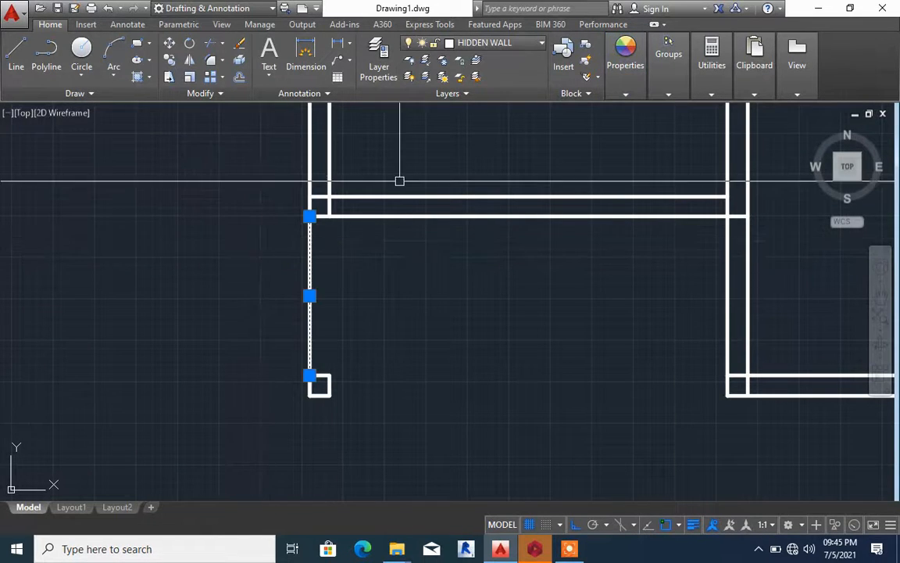
mouse_move(626, 88)
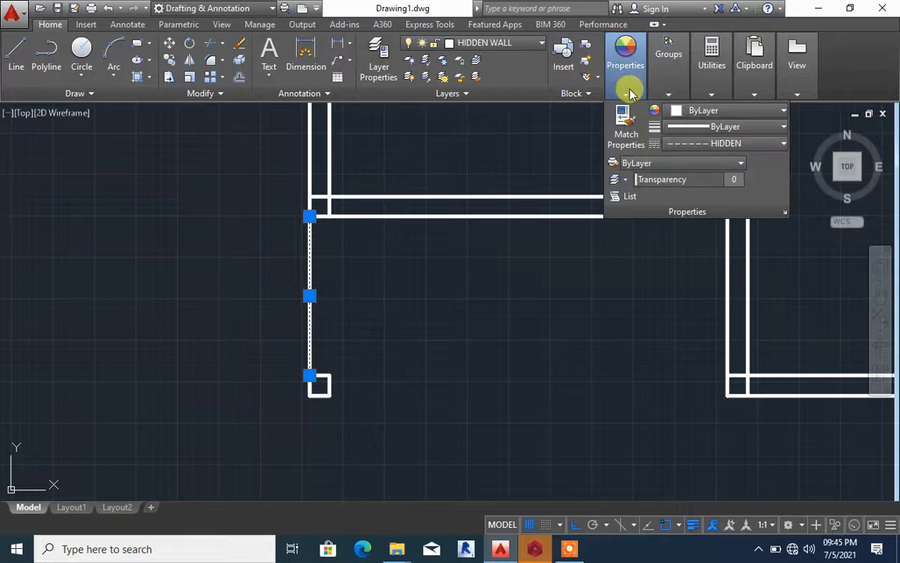
left_click(764, 144)
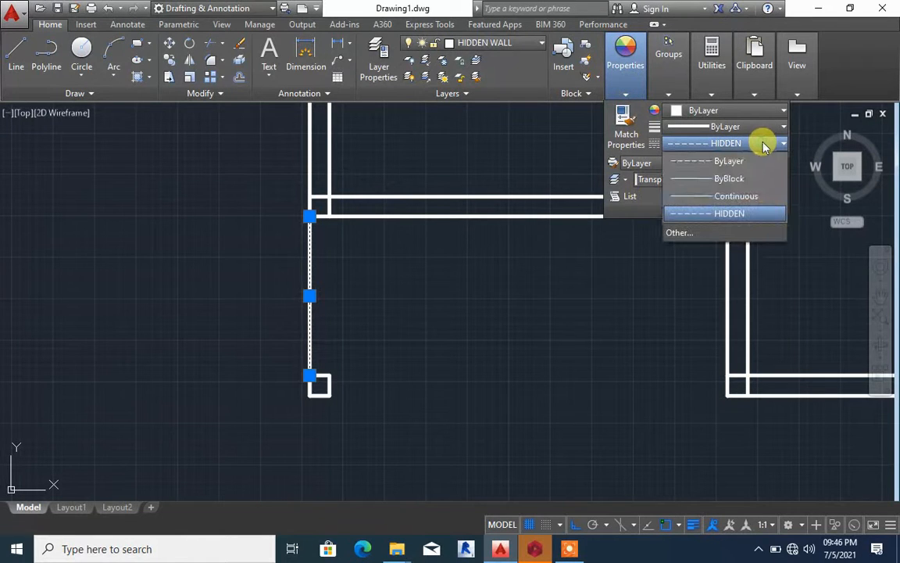
left_click(682, 236)
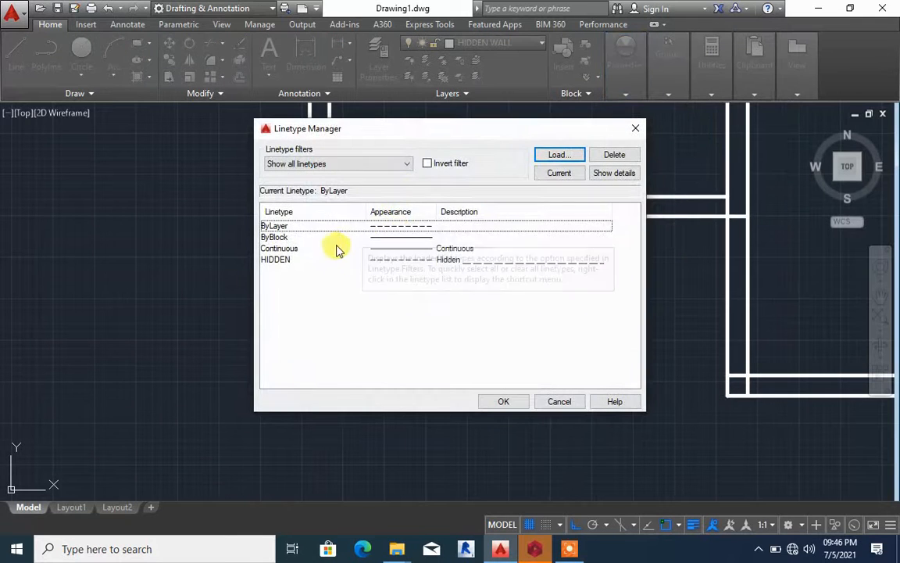
left_click(350, 261)
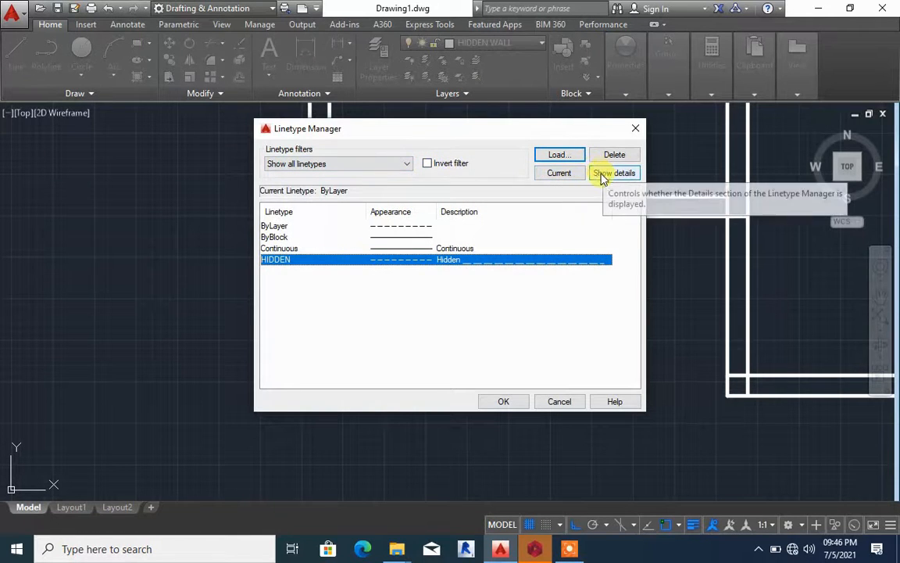
left_click(605, 178)
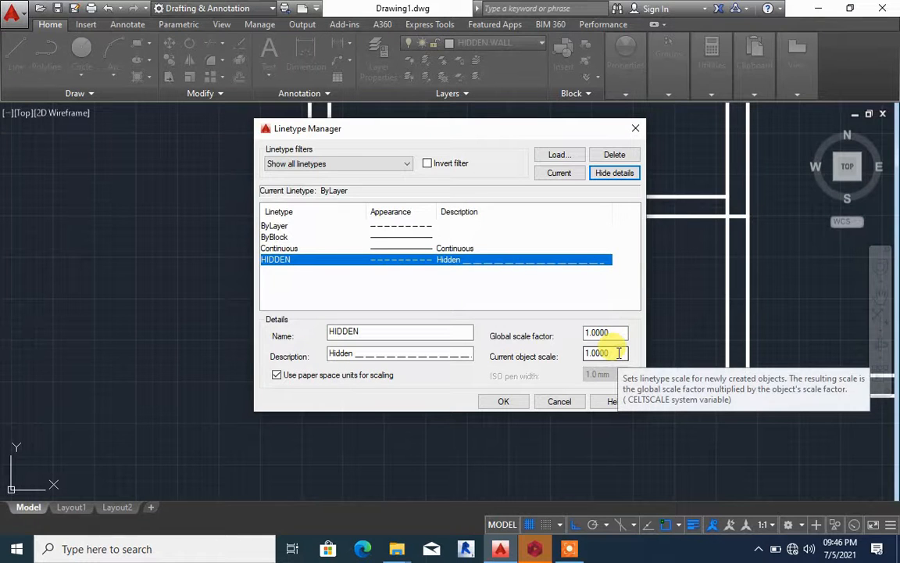
left_click_drag(618, 353, 568, 351)
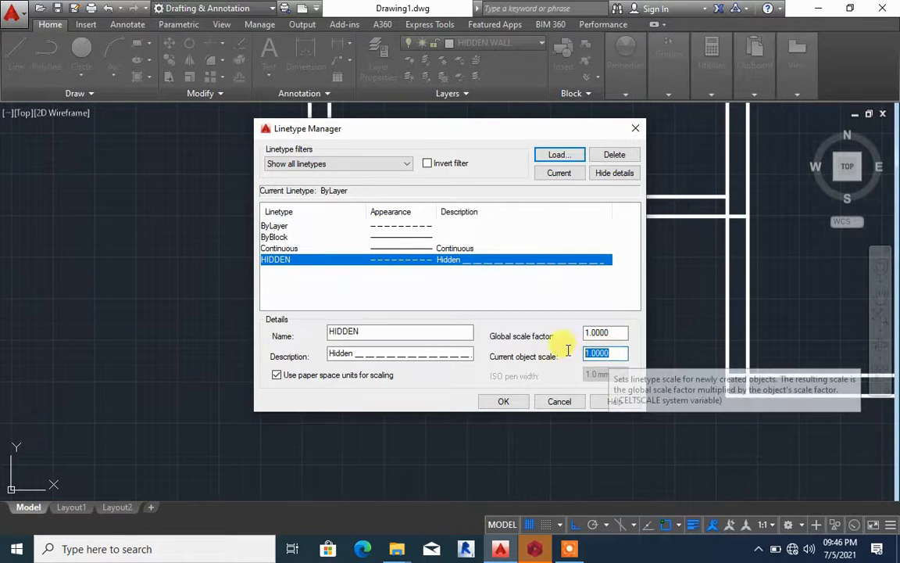
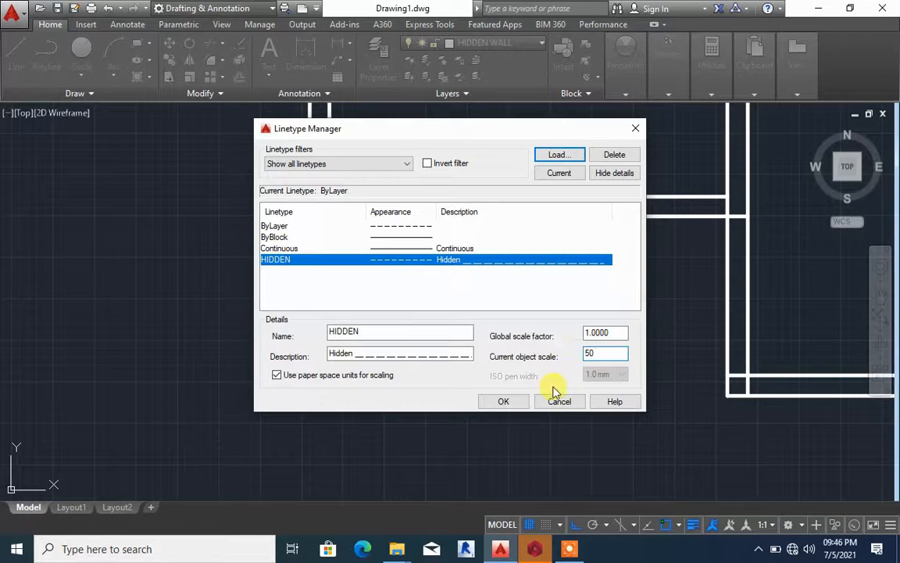
Set the current object scale to 50 for linetypes and check the dashes of the vertical line
left_click(516, 402)
scroll(305, 217, "up", 3)
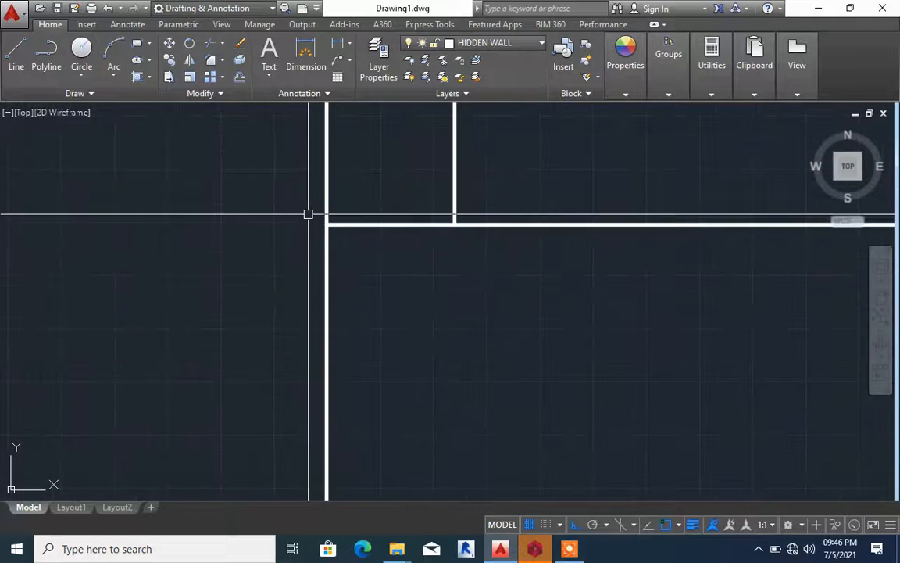
scroll(311, 261, "up", 5)
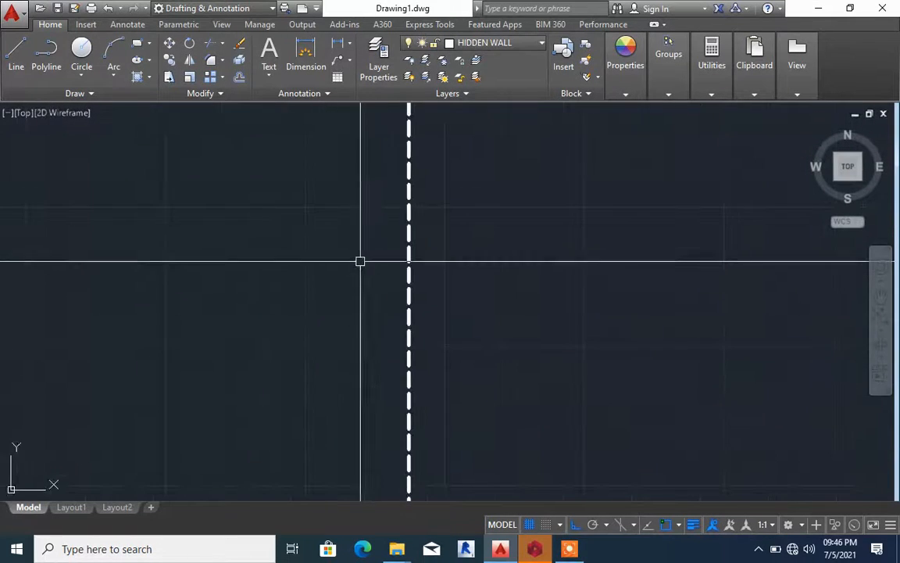
scroll(360, 260, "up", 2)
scroll(361, 261, "down", 2)
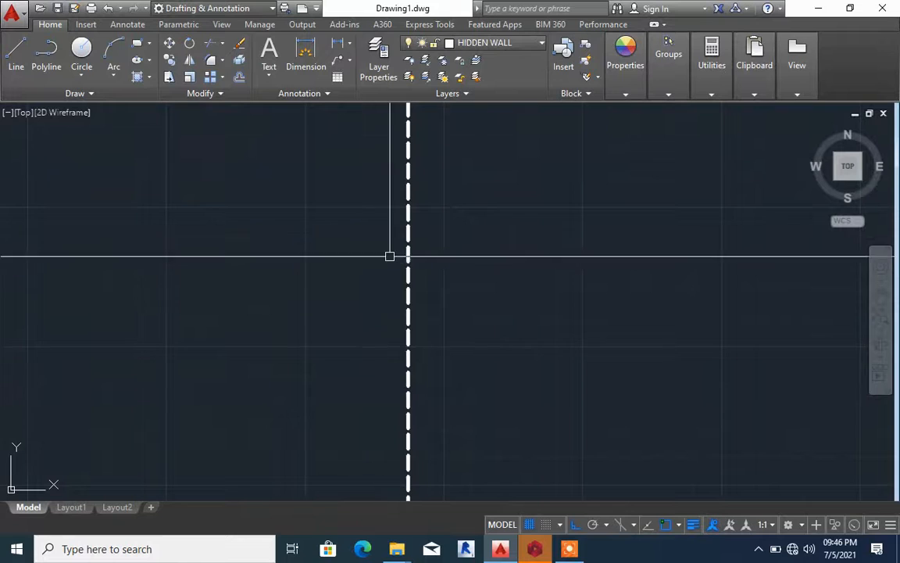
scroll(394, 254, "up", 6)
scroll(393, 254, "down", 4)
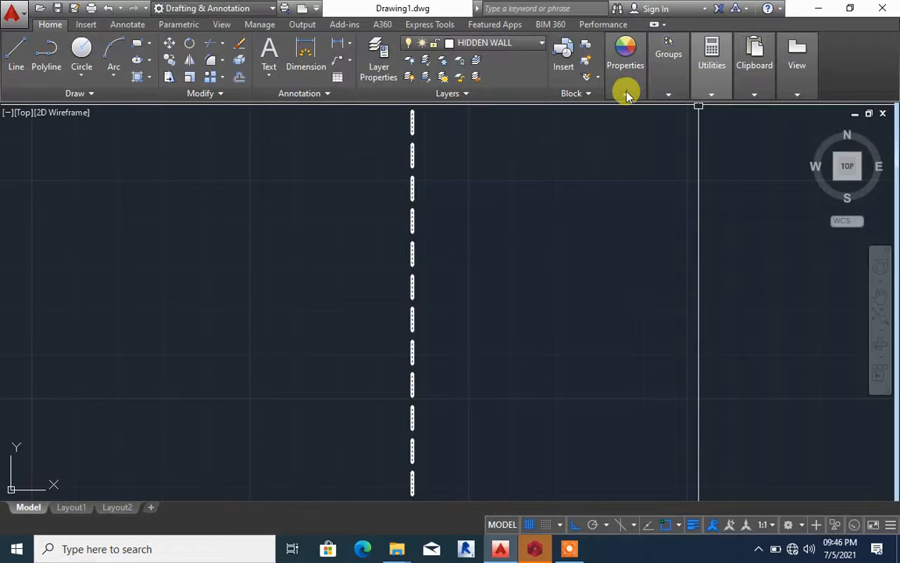
With the vertical dashed line selected, set the current object scale for linetypes to 100
mouse_move(627, 95)
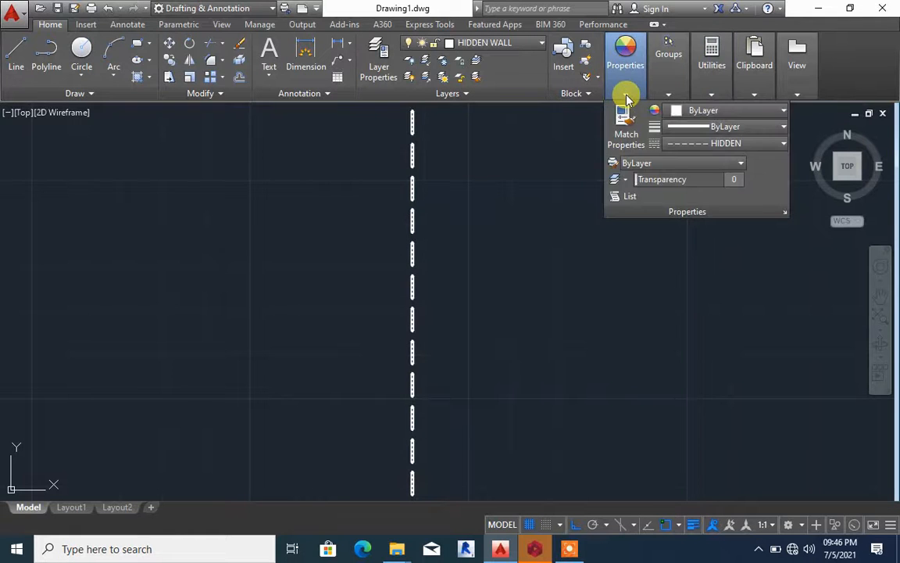
left_click(727, 144)
left_click(714, 232)
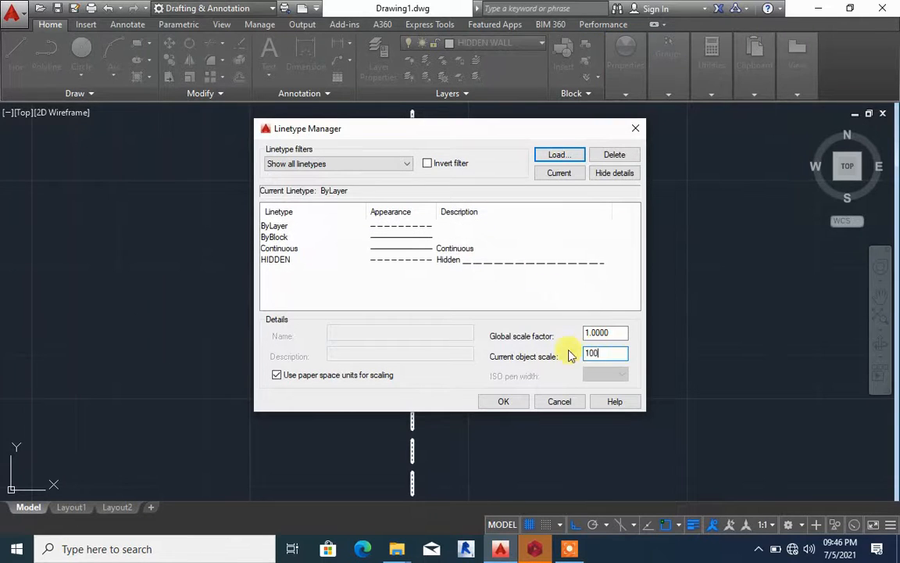
left_click(515, 400)
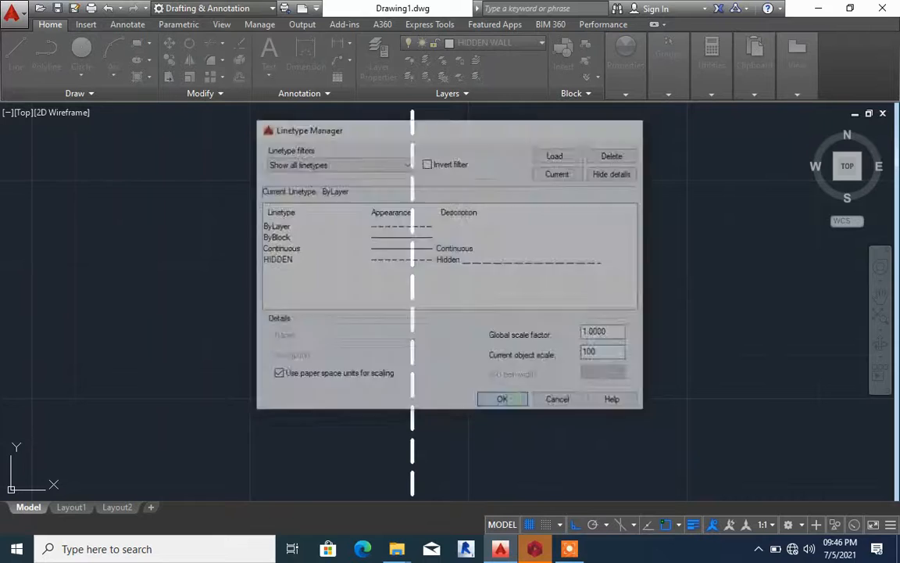
Examine how the dashes of the vertical HIDDEN line display from close up and from farther away
scroll(516, 252, "down", 5)
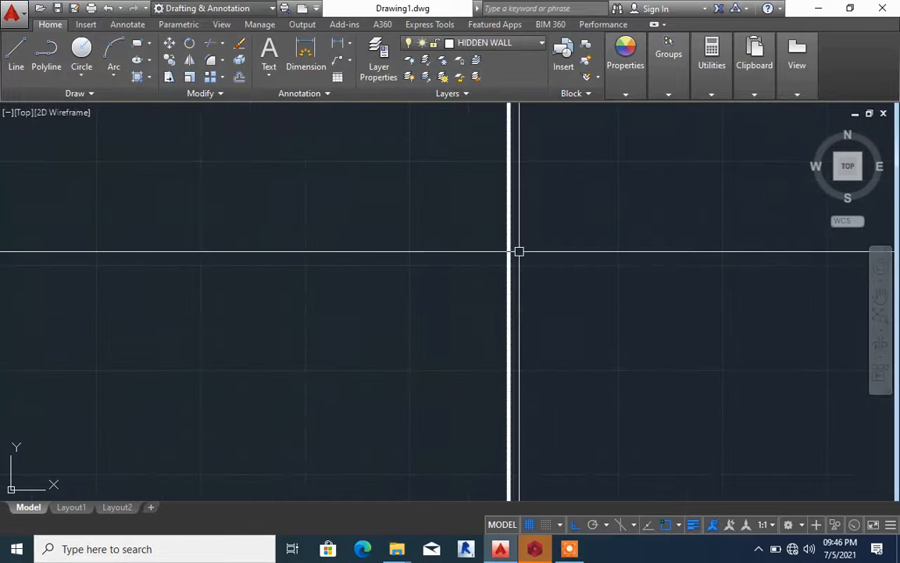
scroll(518, 254, "up", 5)
scroll(442, 215, "down", 5)
scroll(442, 215, "up", 3)
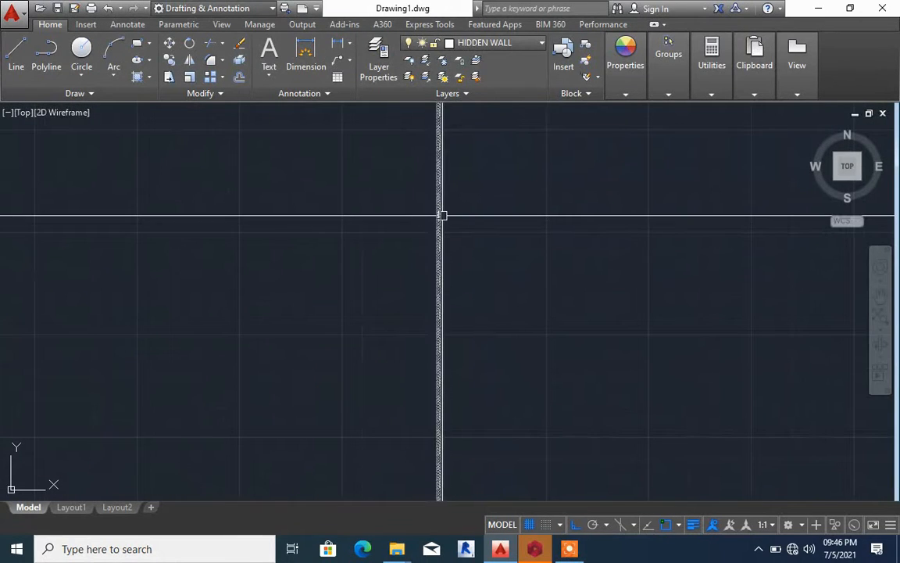
scroll(469, 235, "down", 3)
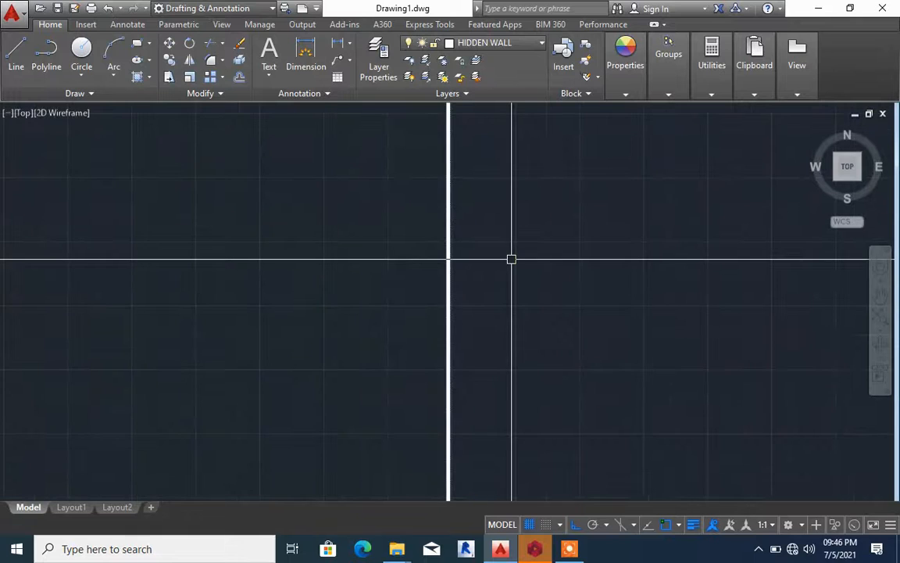
scroll(497, 235, "down", 1)
scroll(496, 236, "up", 8)
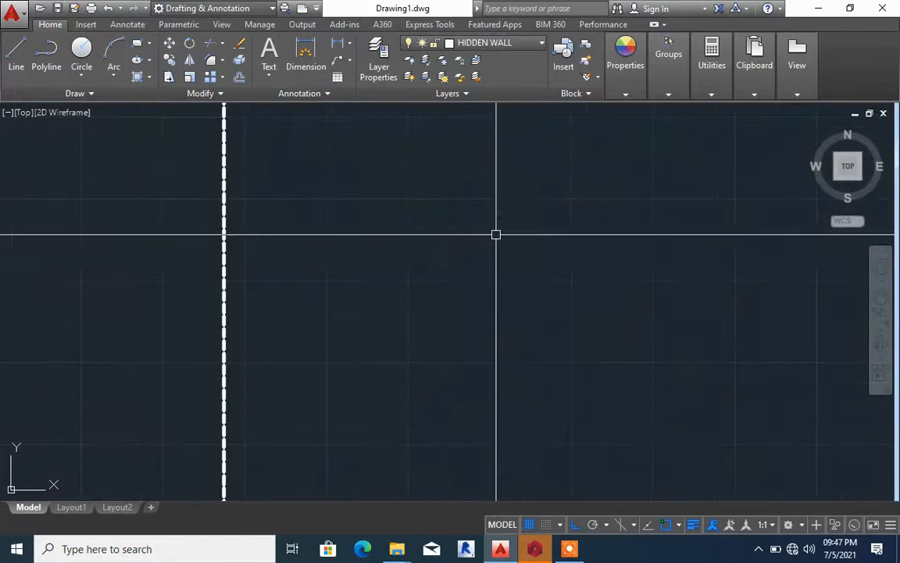
left_click(279, 226)
key("Escape")
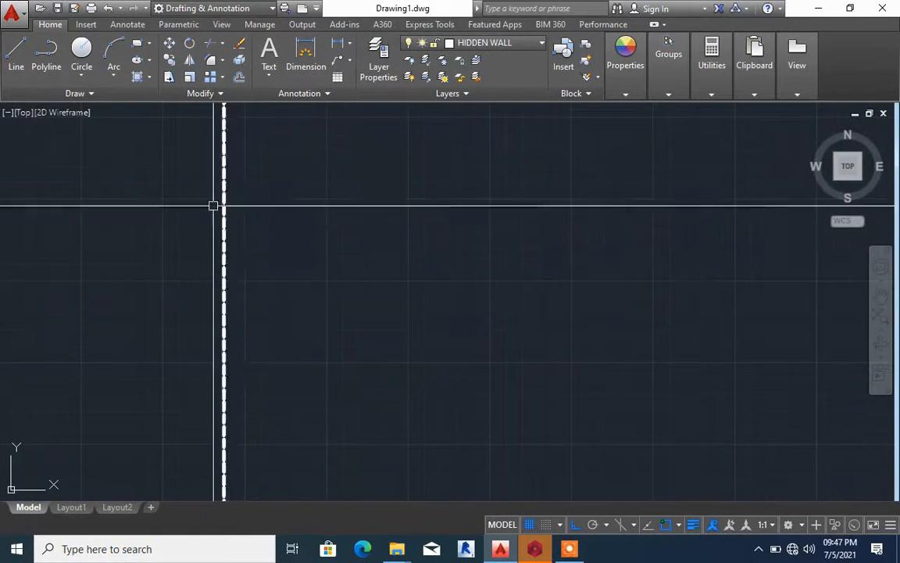
scroll(218, 206, "up", 6)
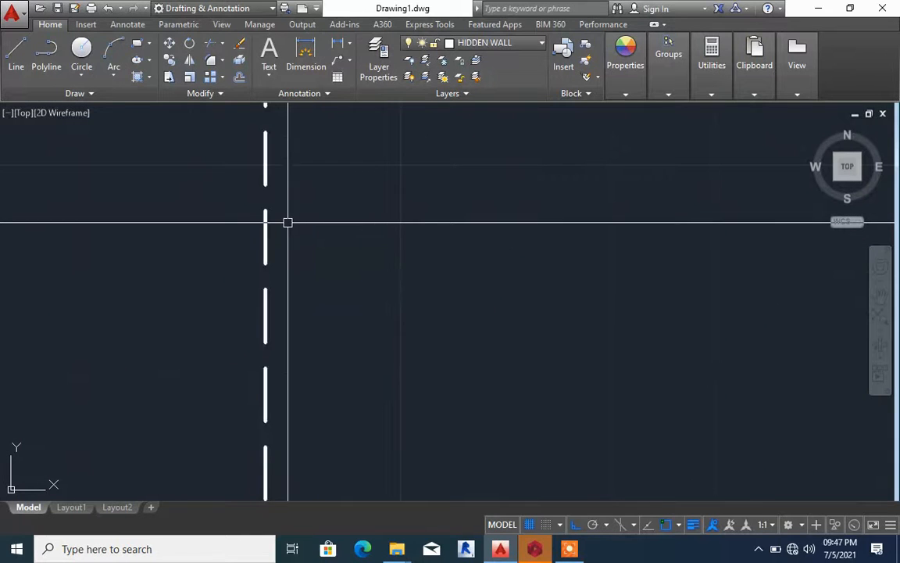
scroll(329, 214, "down", 5)
left_click(362, 181)
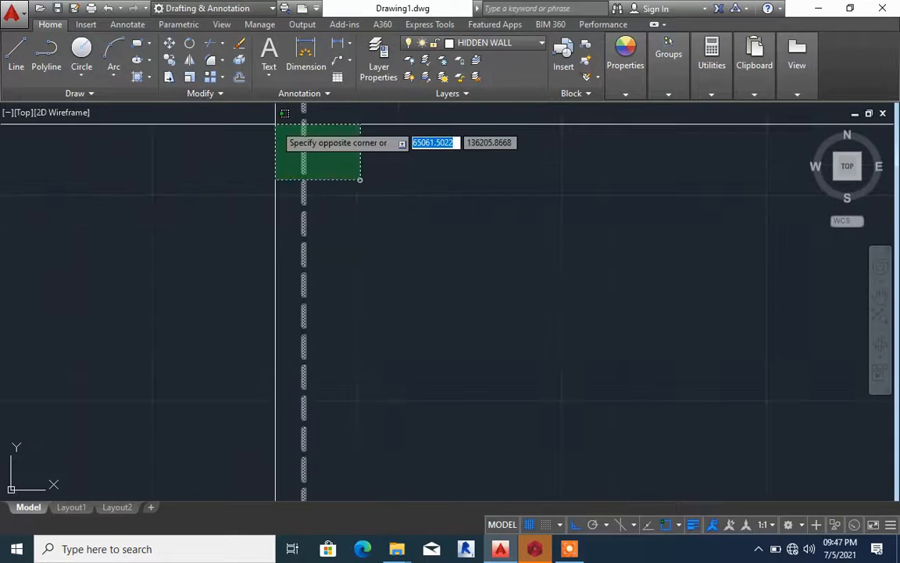
left_click(285, 136)
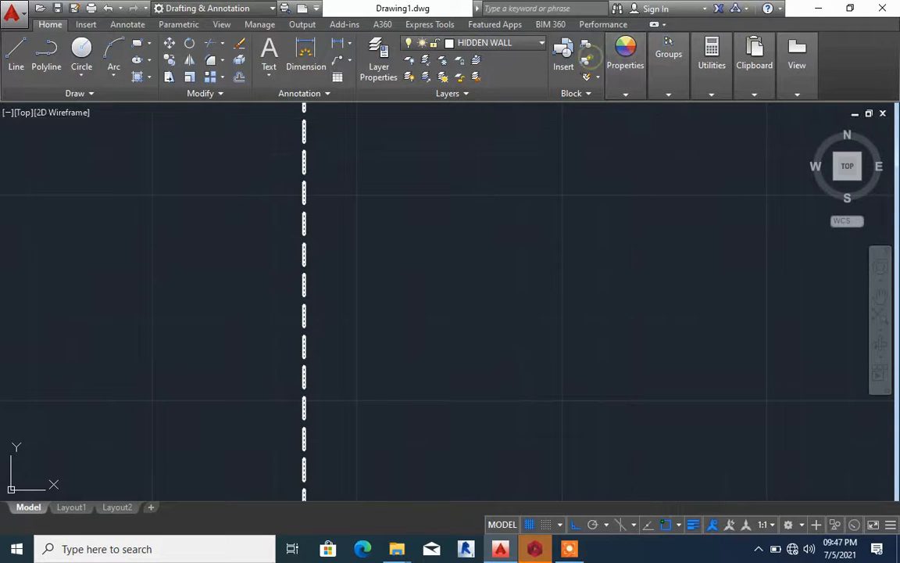
left_click(586, 61)
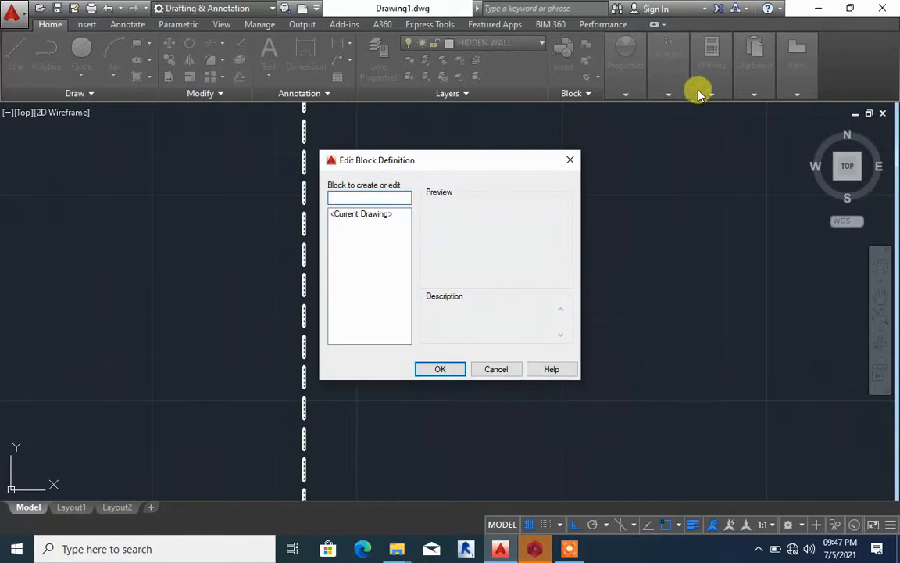
left_click(570, 159)
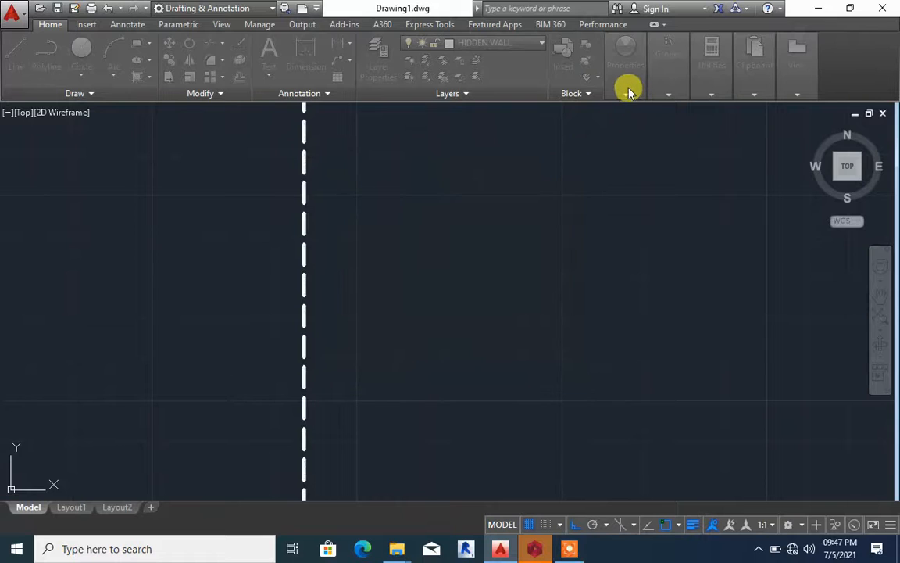
mouse_move(630, 92)
left_click(692, 149)
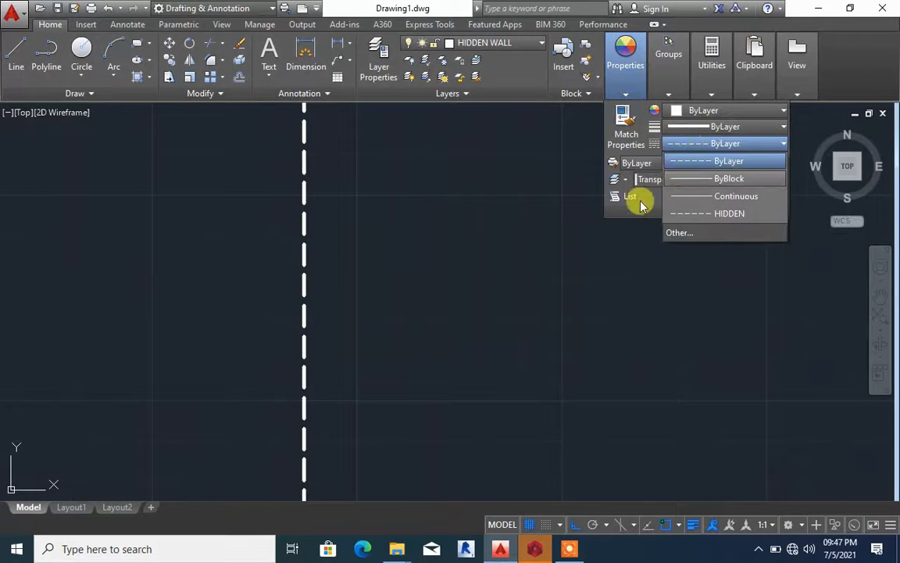
left_click(346, 235)
Select the vertical dashed line and set the global linetype scale factor to 50 in the Linetype Manager
left_click(344, 236)
left_click(277, 204)
left_click(624, 66)
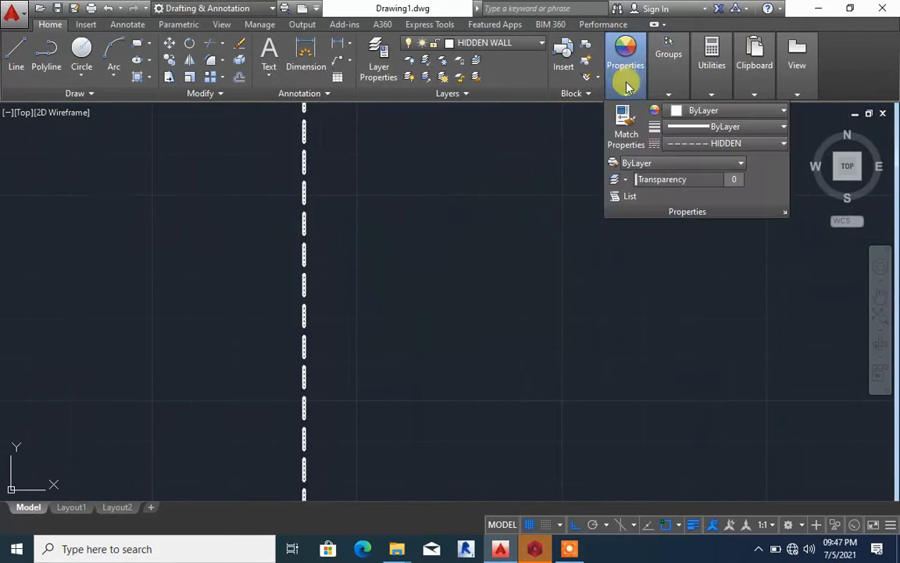
left_click(632, 81)
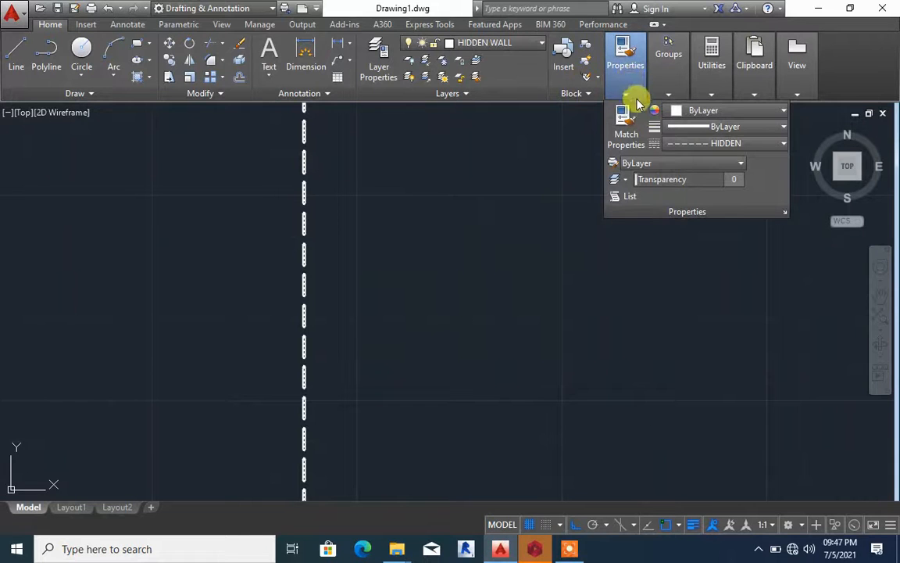
left_click(709, 143)
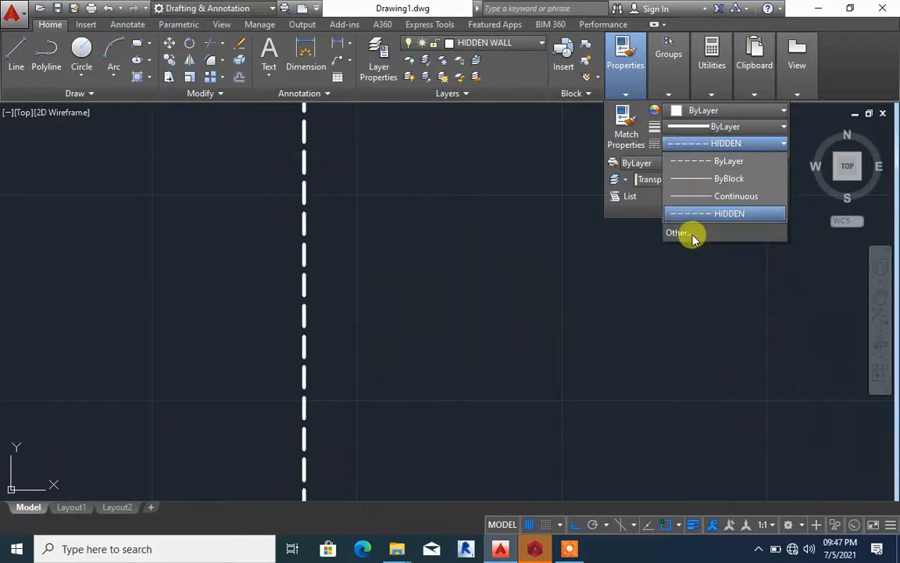
left_click(690, 235)
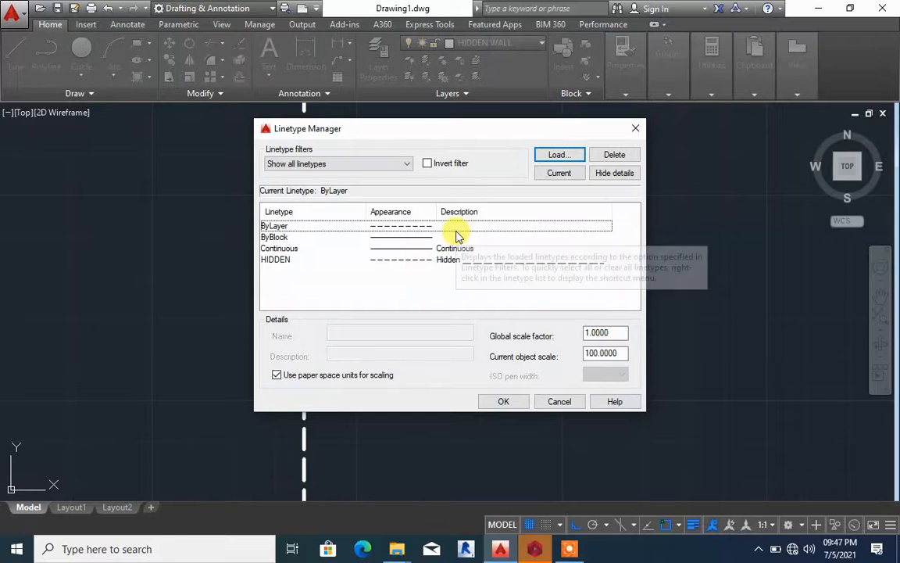
left_click(402, 262)
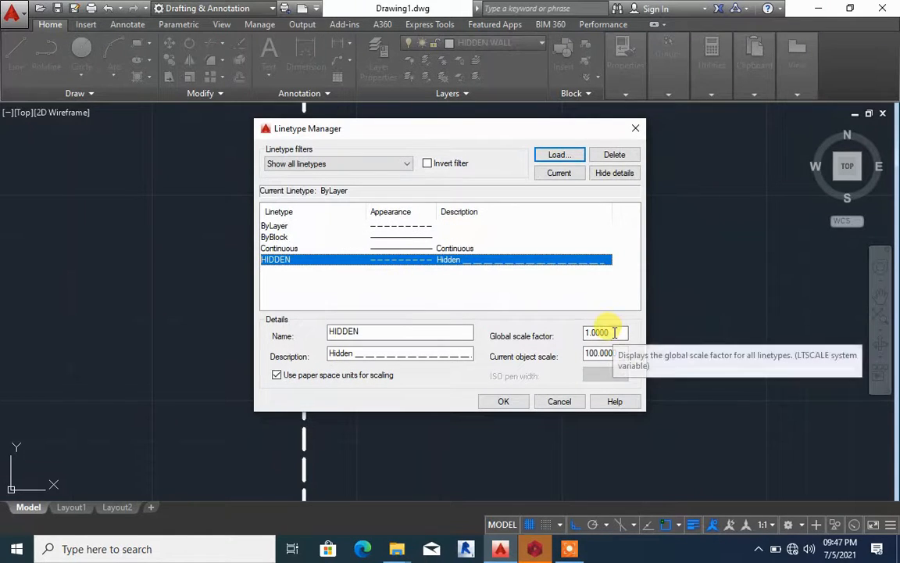
left_click_drag(614, 332, 582, 329)
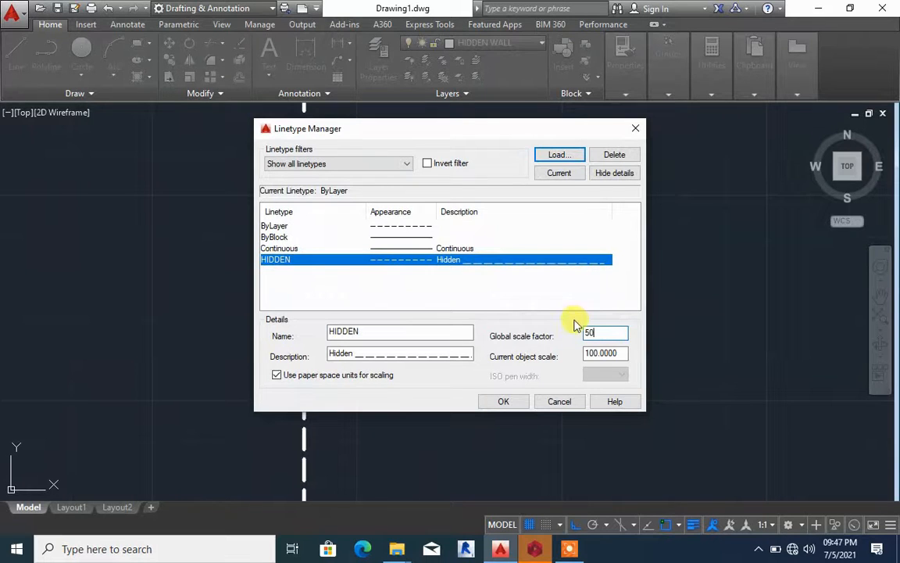
left_click(509, 401)
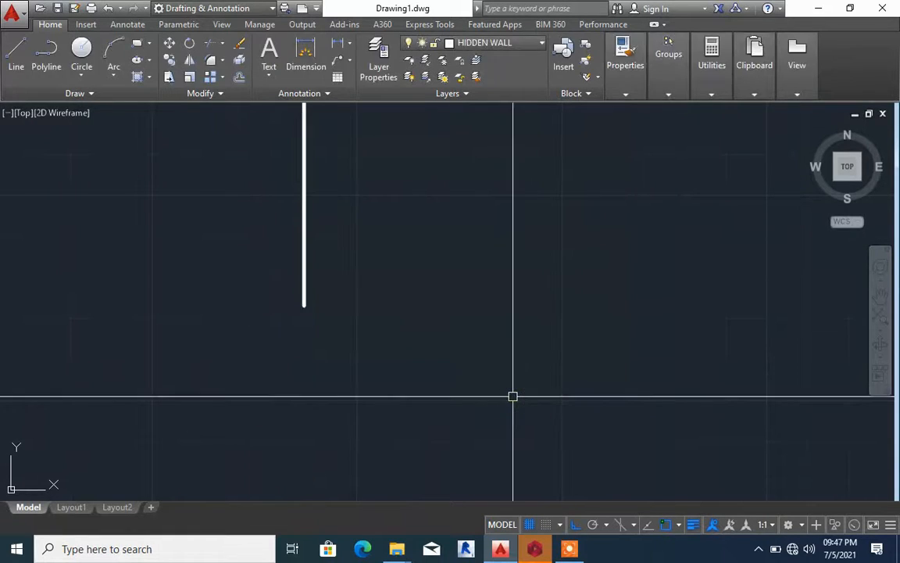
Check the dashes where the line meets the lower-left room, and set the global linetype scale factor to 100
scroll(464, 316, "down", 10)
scroll(467, 309, "down", 4)
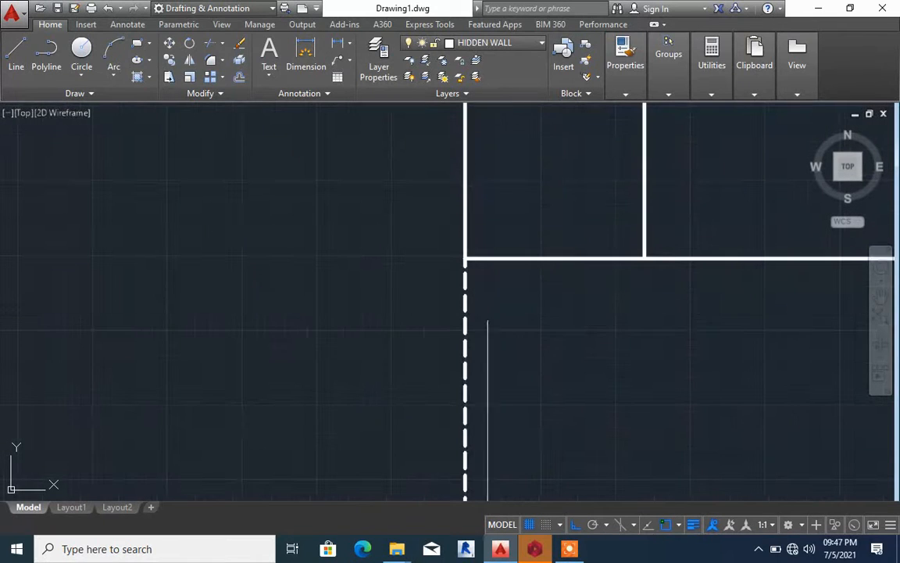
scroll(454, 286, "down", 6)
middle_click_drag(454, 339, 447, 302)
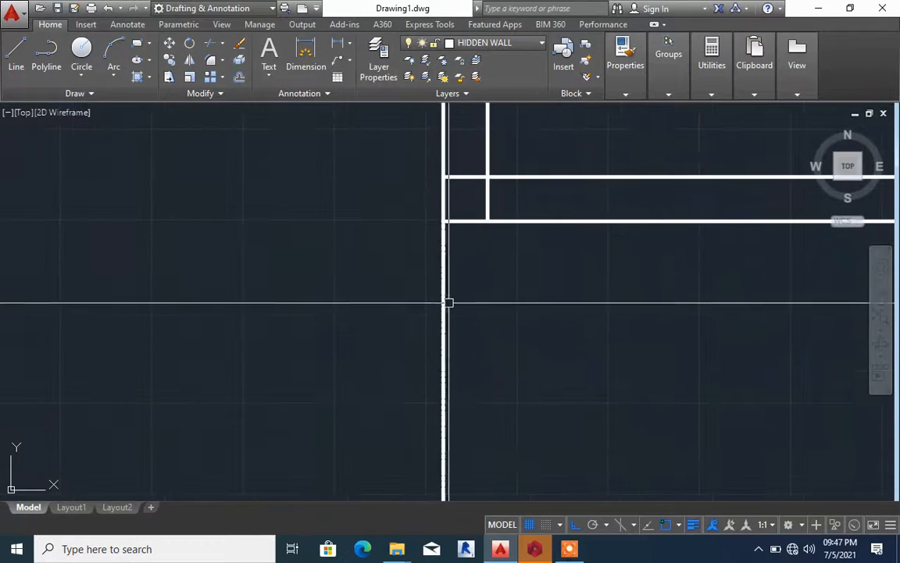
scroll(448, 302, "up", 5)
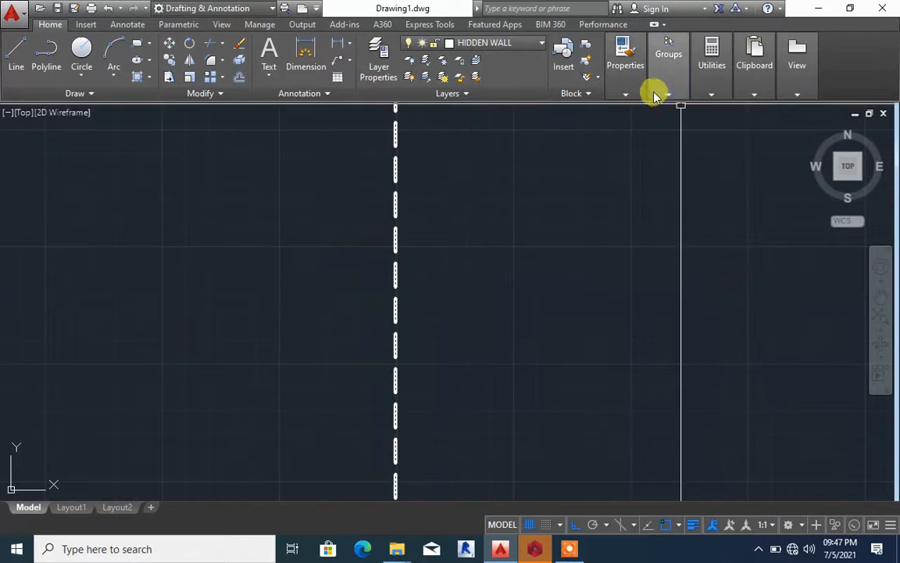
mouse_move(626, 96)
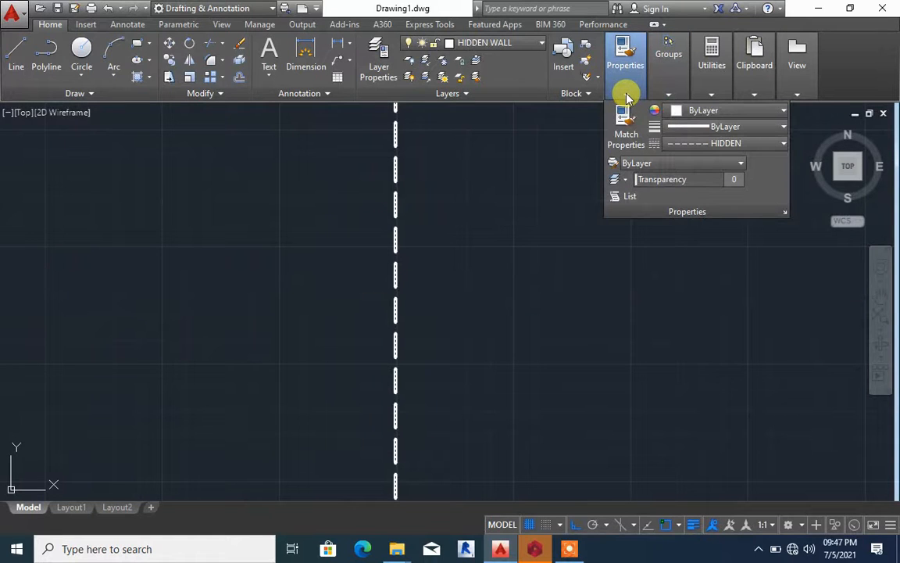
left_click(728, 145)
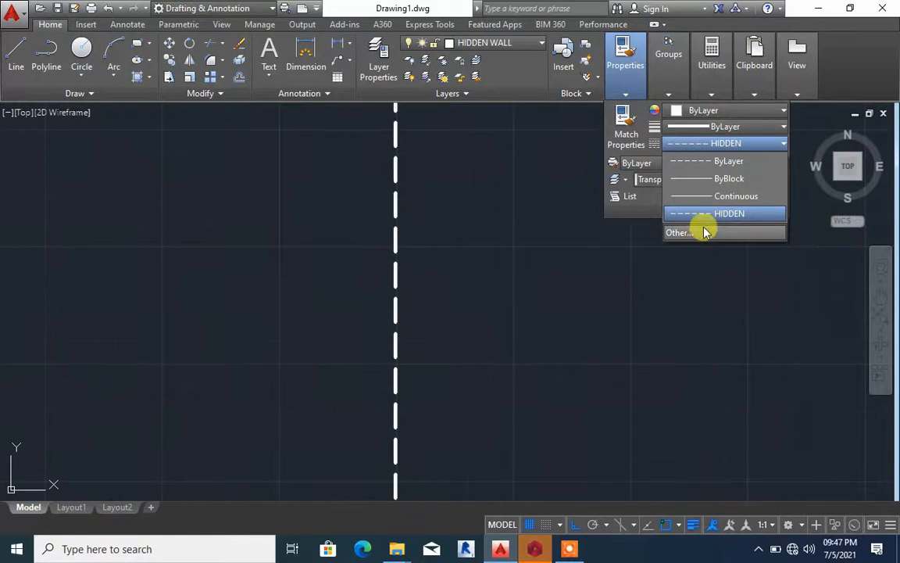
left_click(706, 232)
left_click(414, 261)
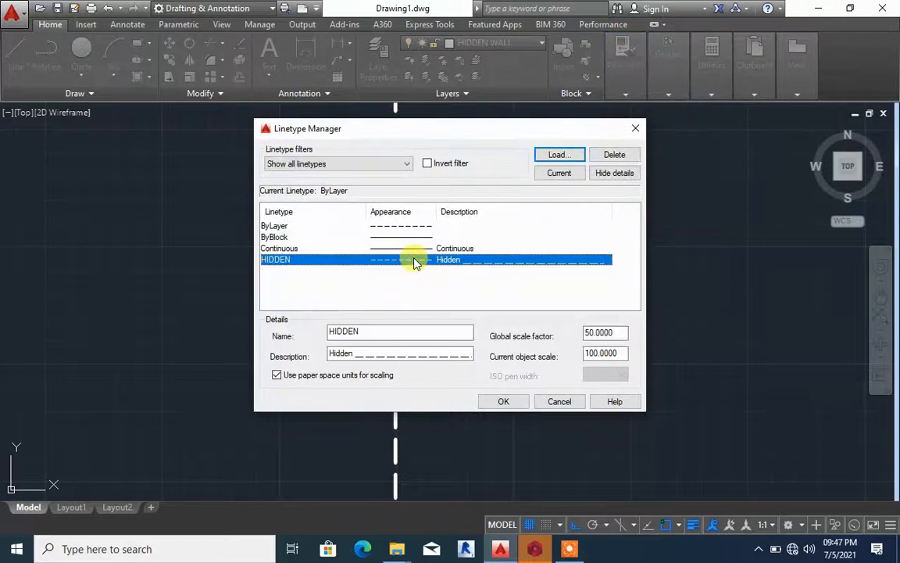
left_click_drag(617, 355, 597, 353)
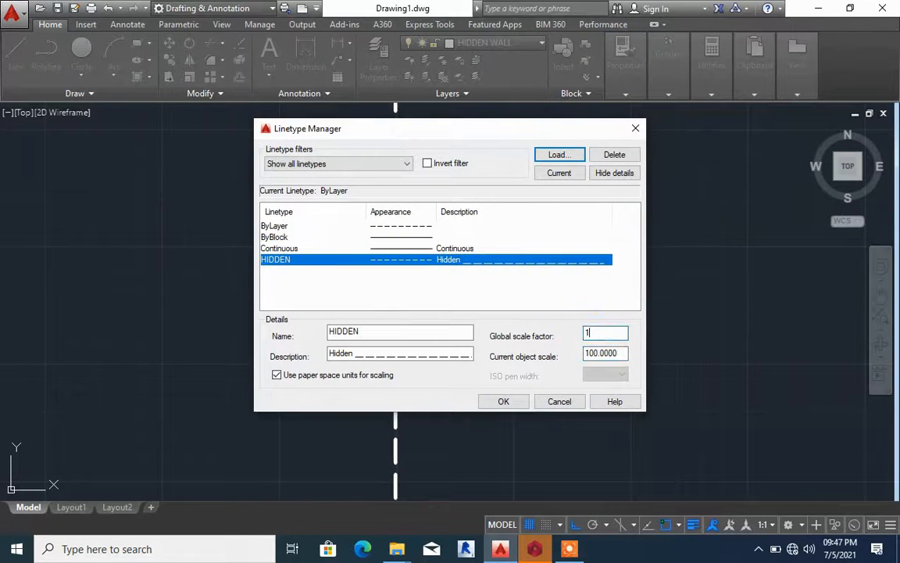
left_click(502, 402)
Select the vertical dashed line below the lower-left room and set the global linetype scale factor to 200
scroll(482, 303, "down", 6)
scroll(484, 314, "up", 4)
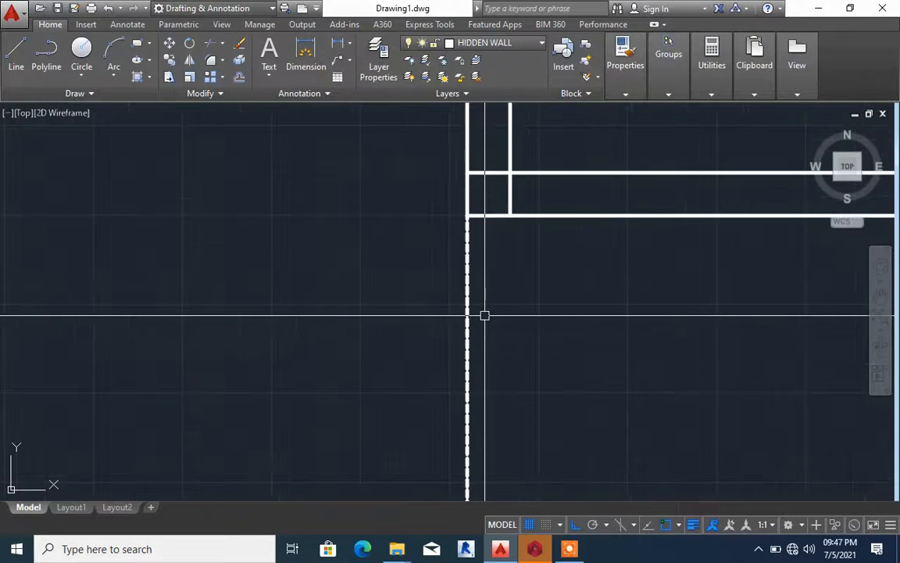
left_click(468, 269)
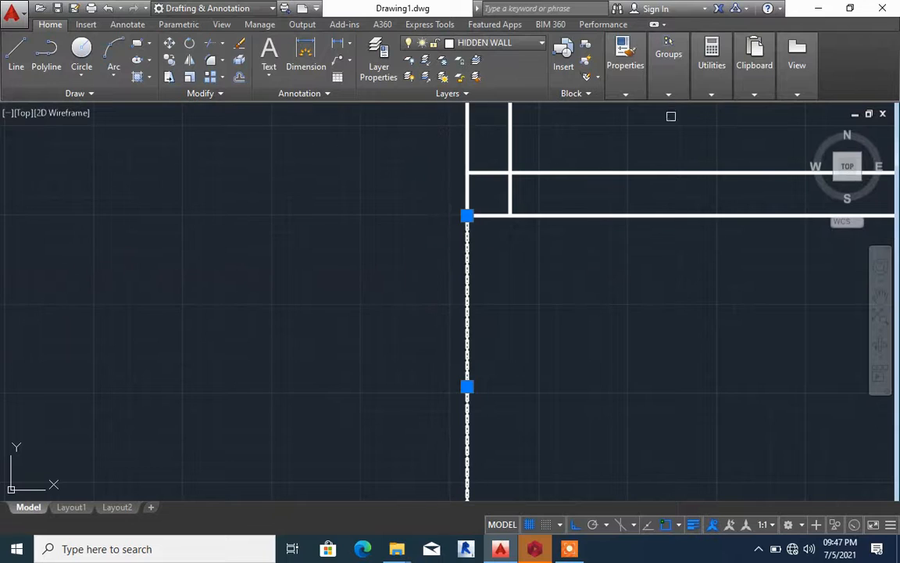
mouse_move(666, 106)
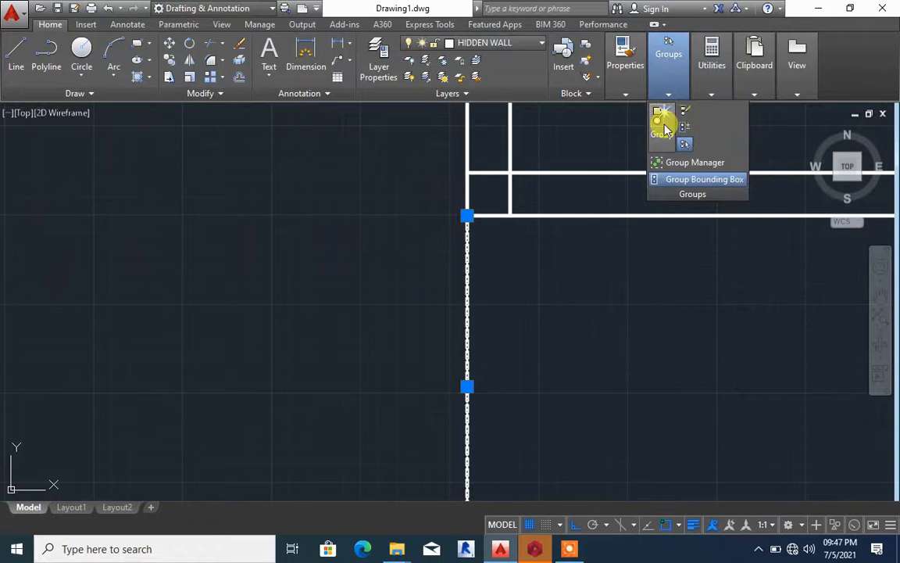
mouse_move(626, 78)
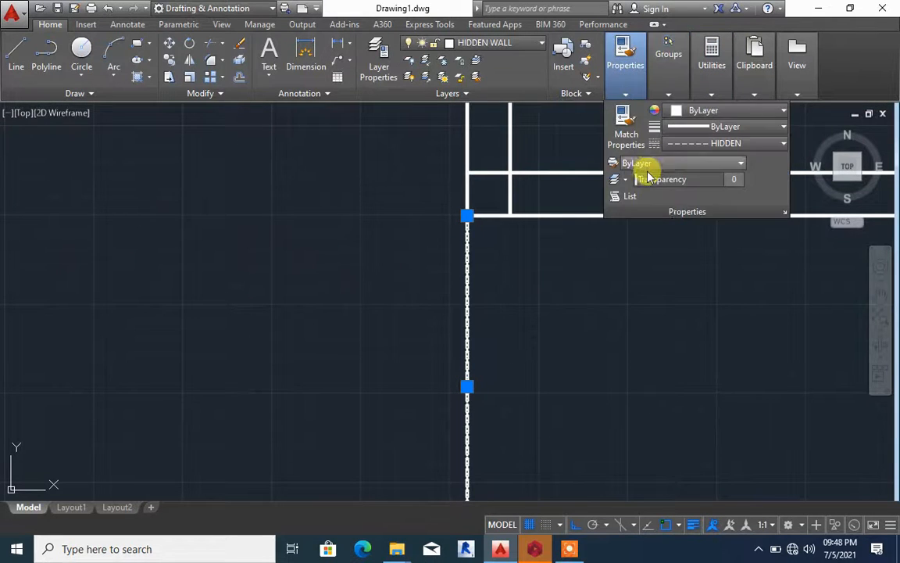
left_click(723, 149)
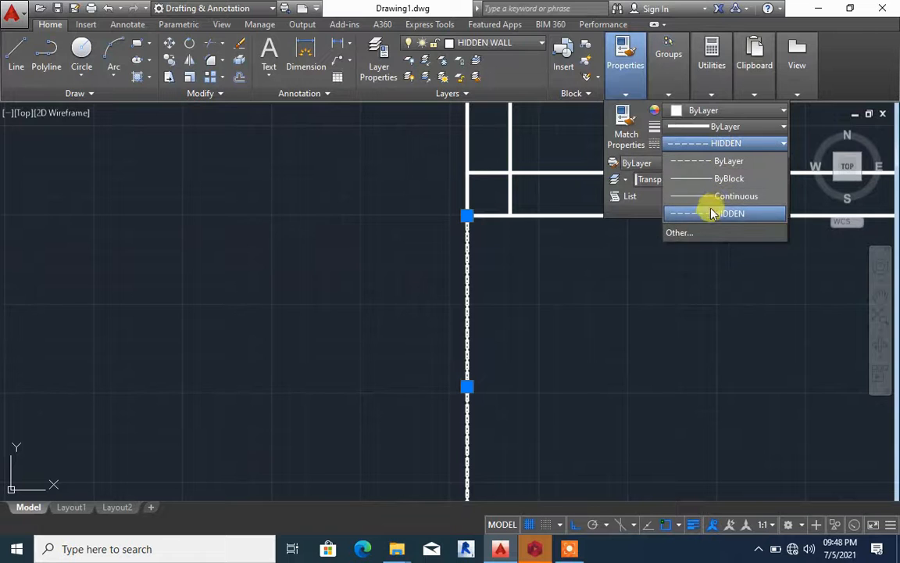
left_click(678, 233)
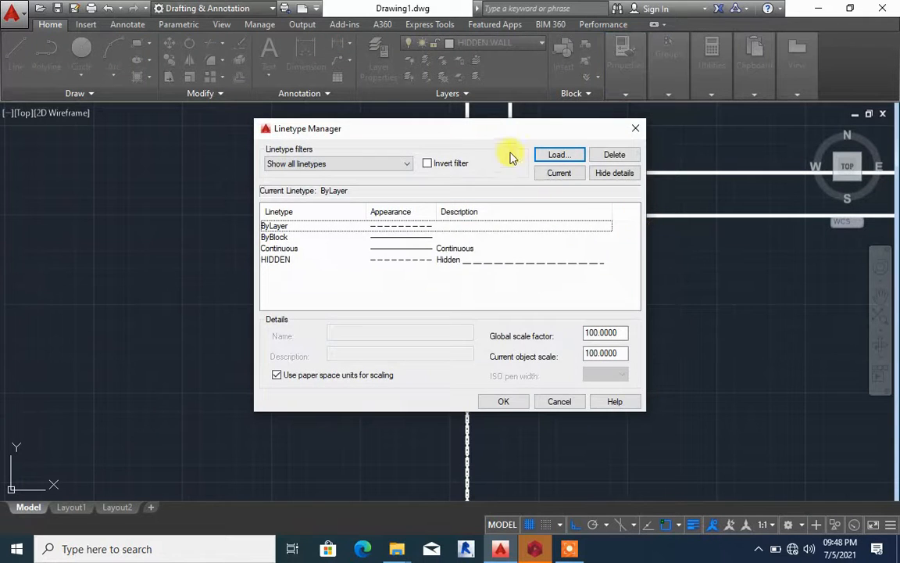
left_click_drag(490, 136, 725, 135)
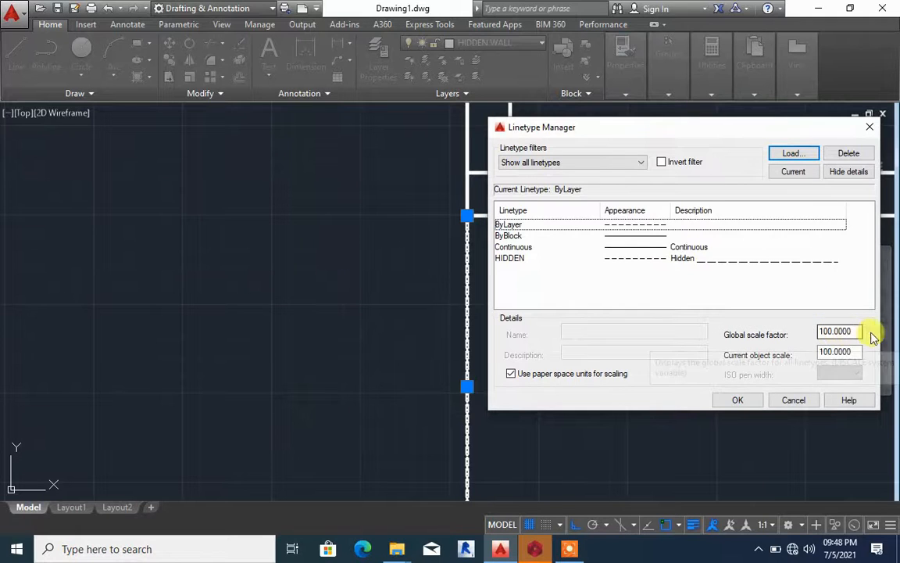
left_click_drag(857, 331, 772, 335)
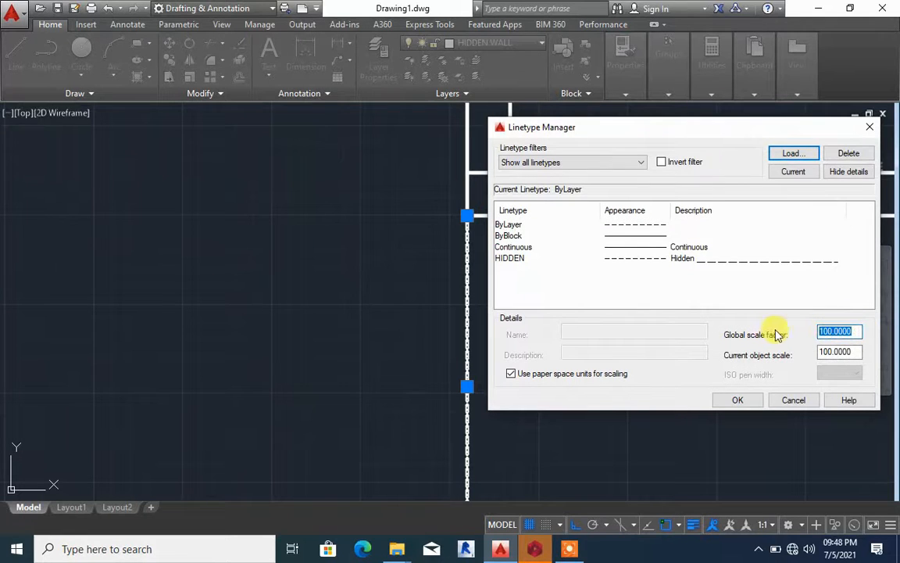
left_click(739, 399)
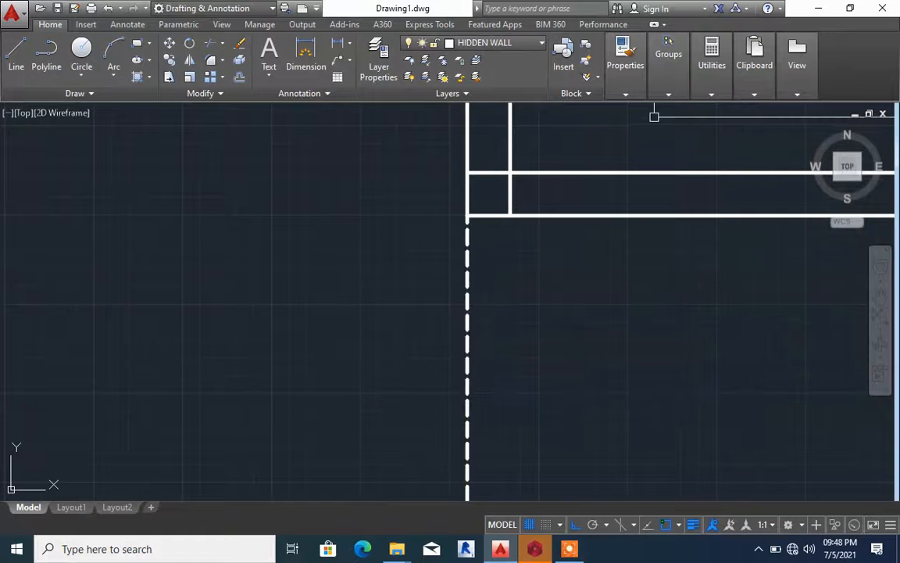
With the vertical dashed line selected, raise the global linetype scale factor to 500 in the Linetype Manager
left_click(473, 313)
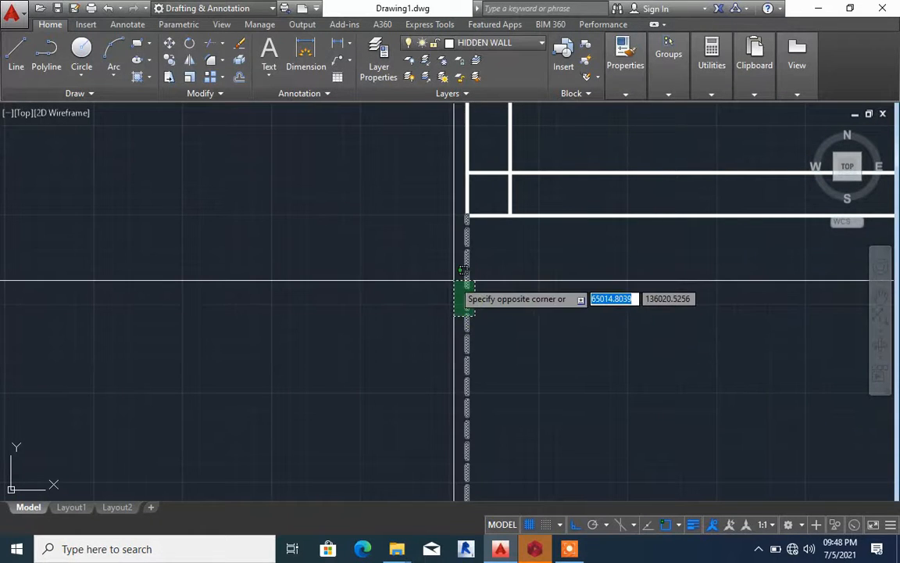
left_click(453, 280)
mouse_move(618, 98)
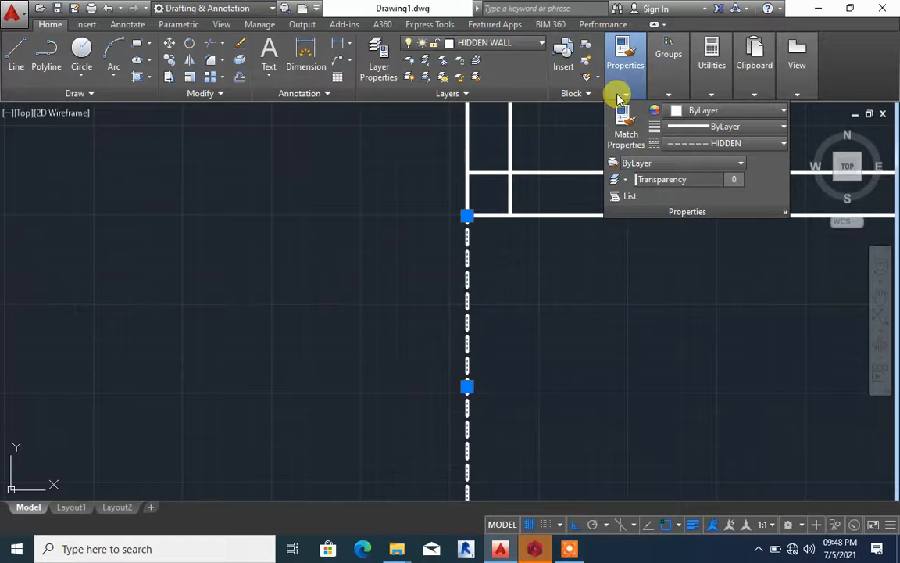
left_click(712, 145)
left_click(717, 232)
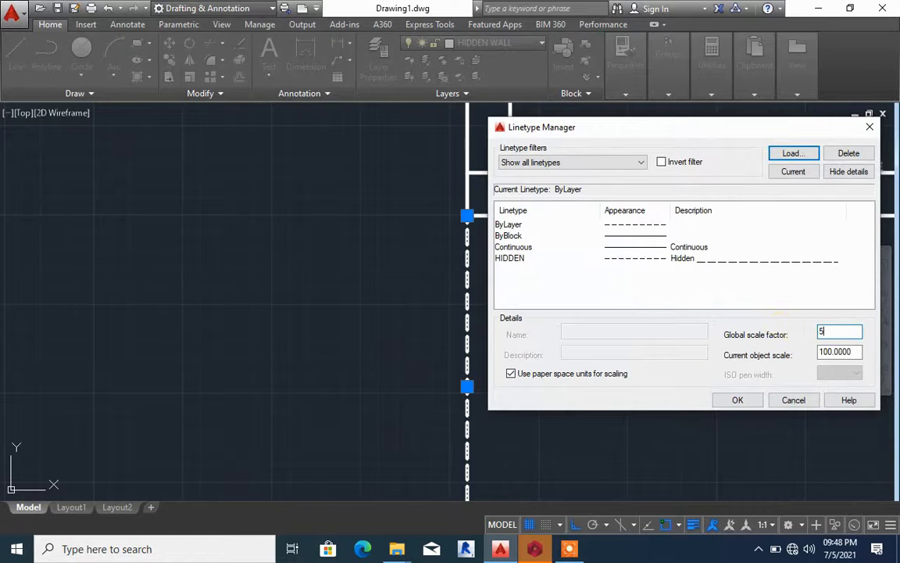
left_click(738, 400)
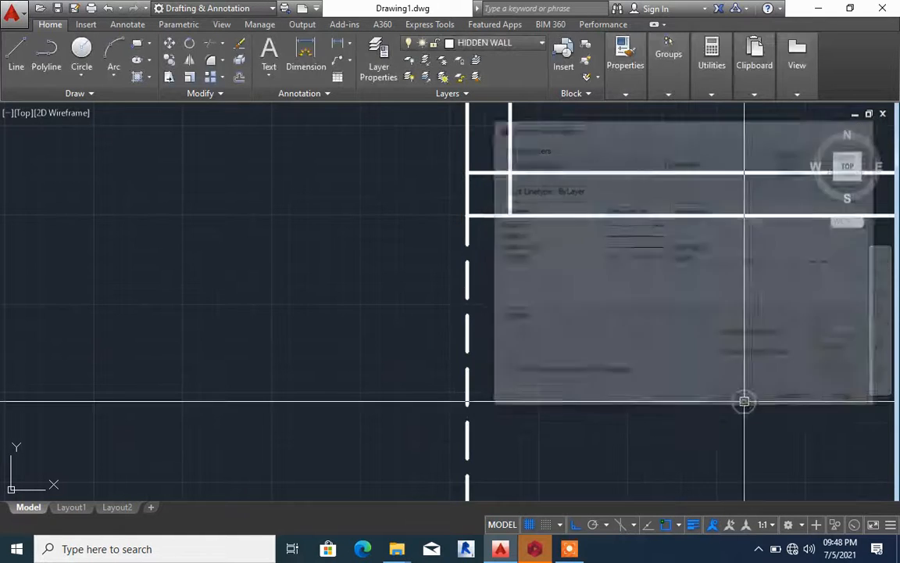
Select the dashed line above the small square column and set the global linetype scale factor to 1000
scroll(554, 278, "up", 2)
scroll(554, 278, "up", 1)
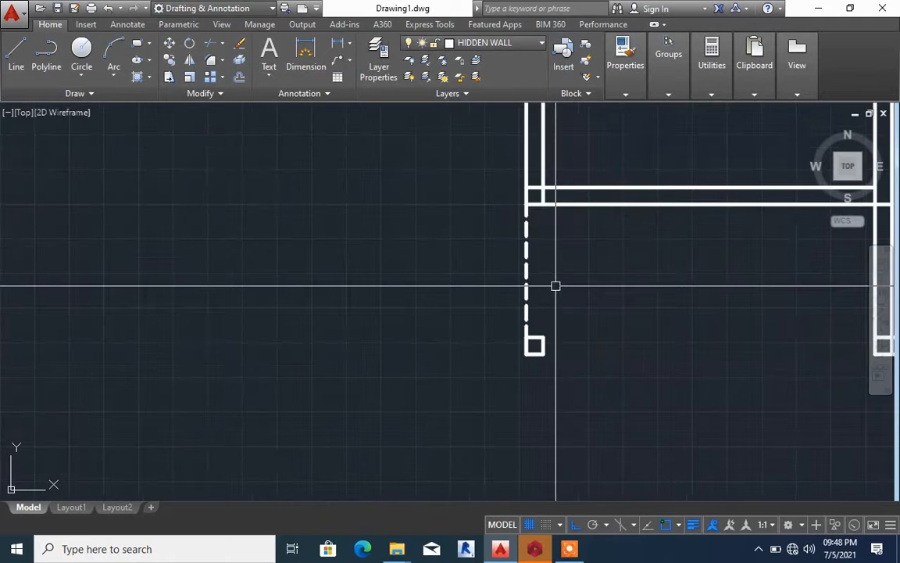
left_click(550, 281)
left_click(492, 255)
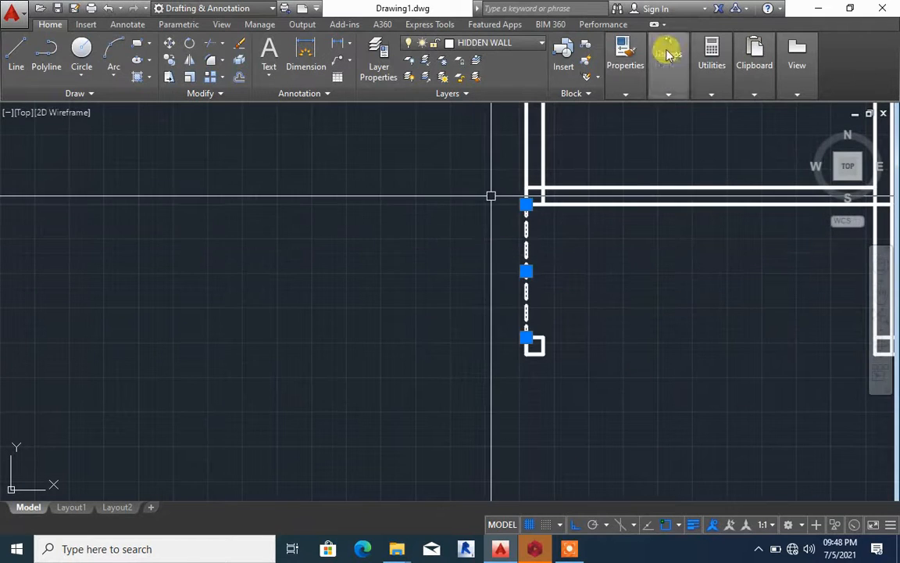
left_click(625, 74)
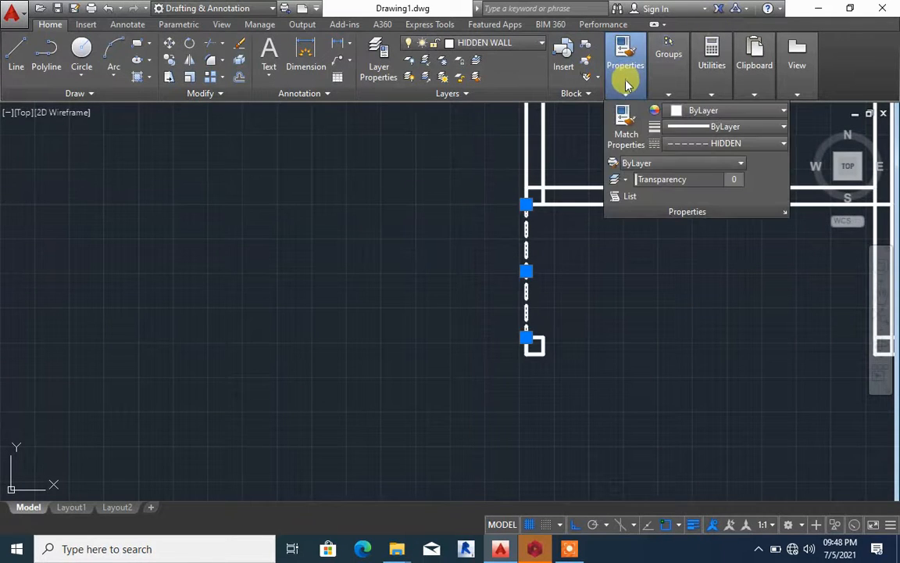
left_click(762, 143)
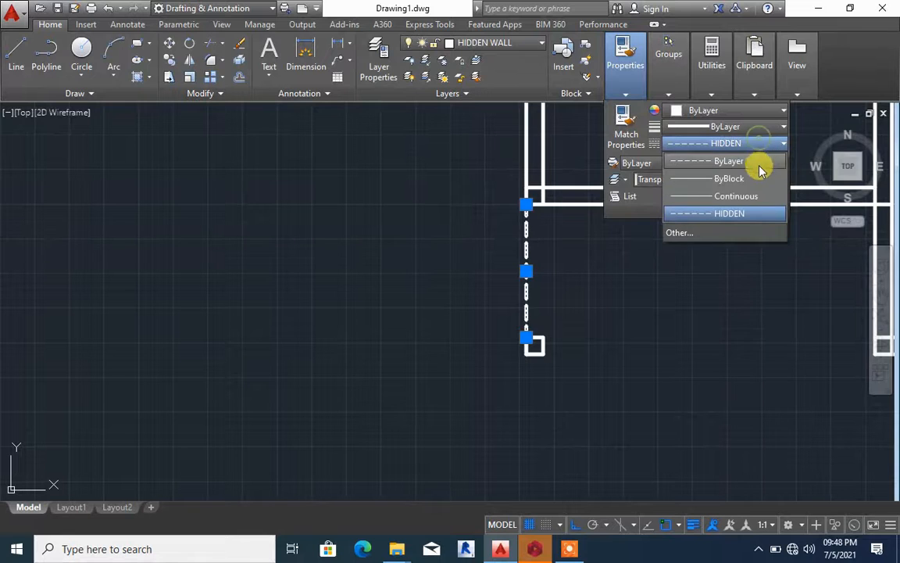
left_click(677, 233)
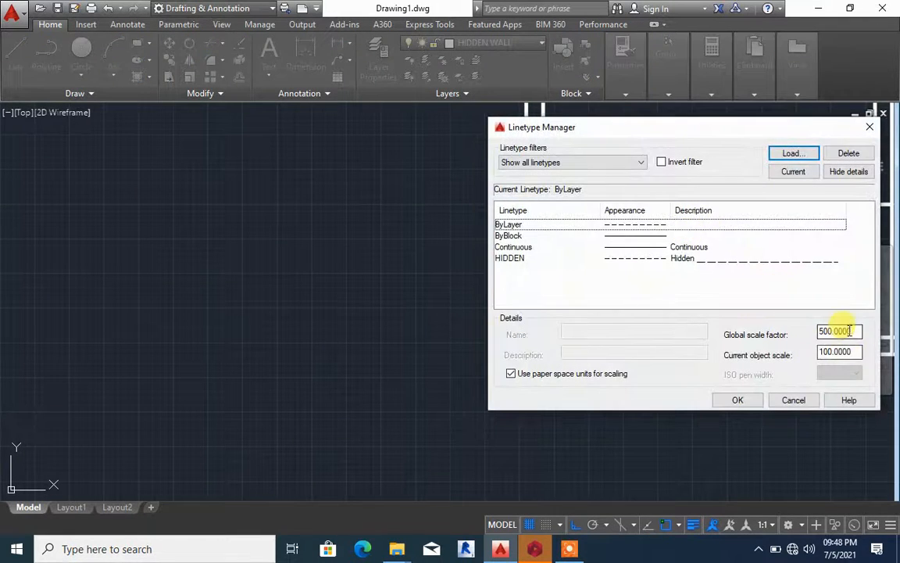
left_click_drag(849, 331, 789, 327)
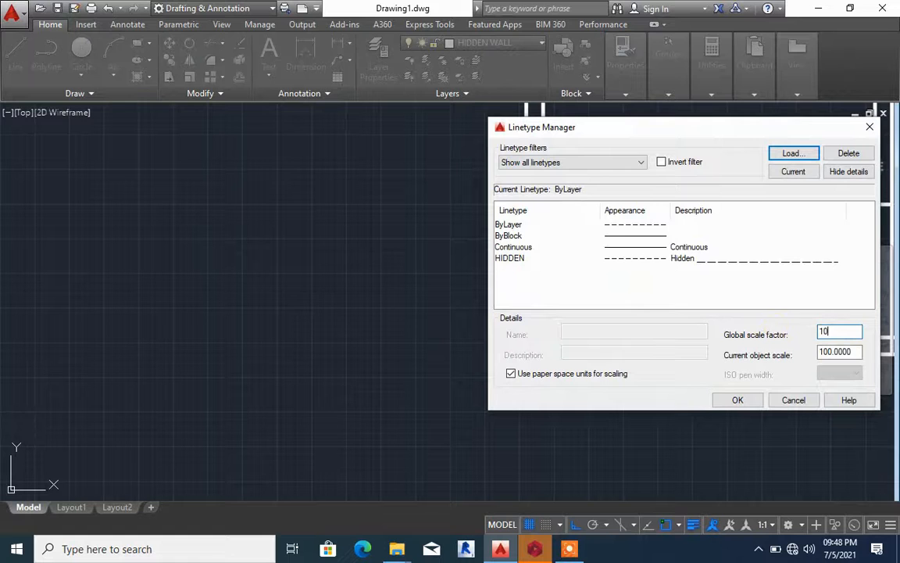
type("1000")
left_click(738, 400)
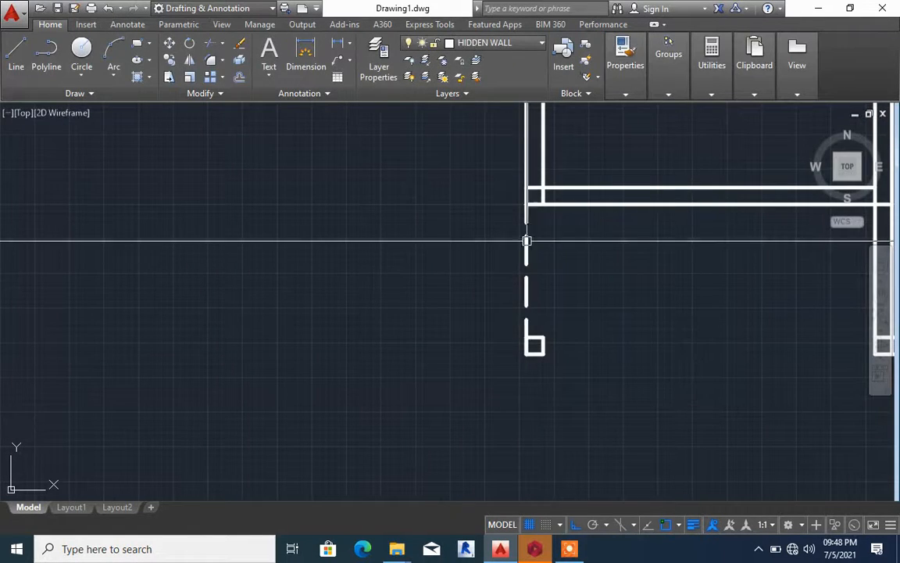
Draw a horizontal line rightward from the bottom edge of the small square column, ending short of the next room's wall
scroll(517, 220, "down", 3)
scroll(555, 241, "up", 3)
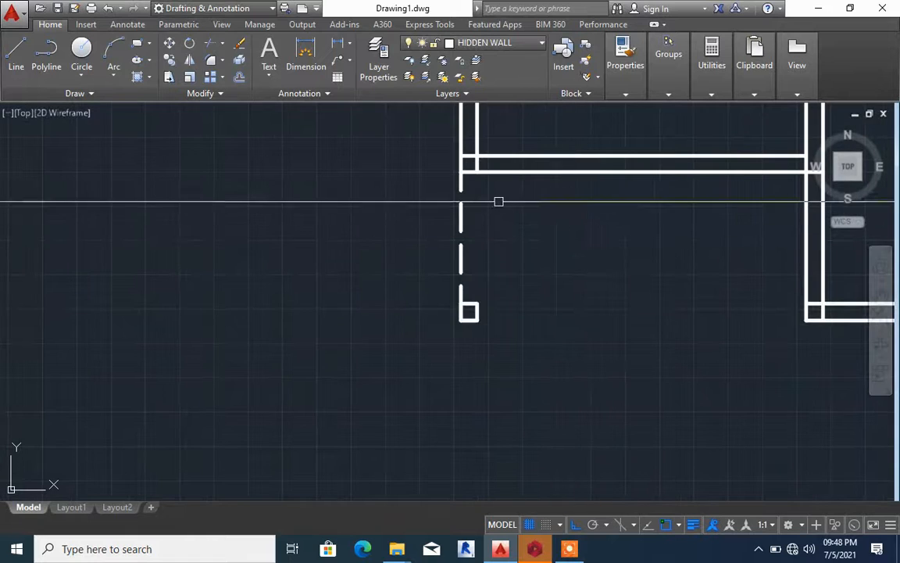
scroll(480, 293, "down", 2)
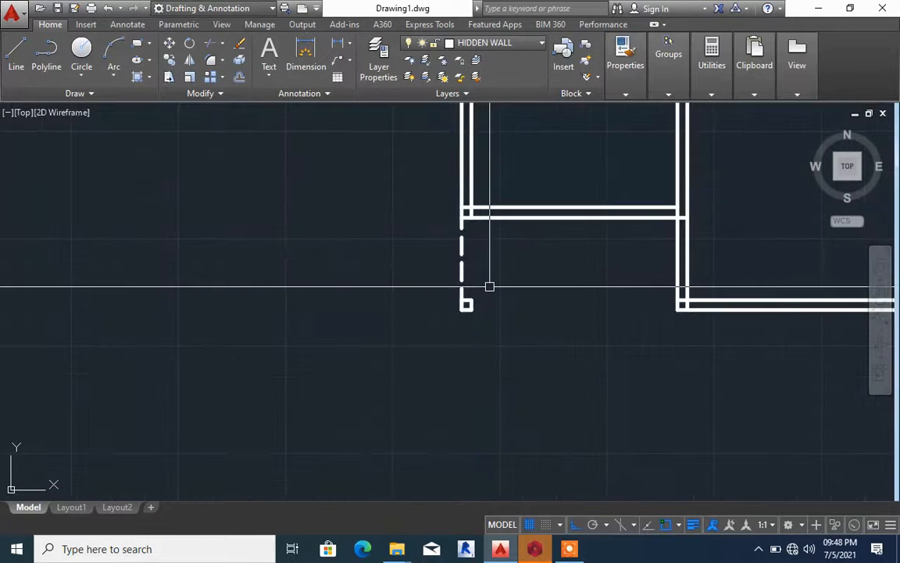
scroll(489, 287, "up", 4)
type("l")
key("Return")
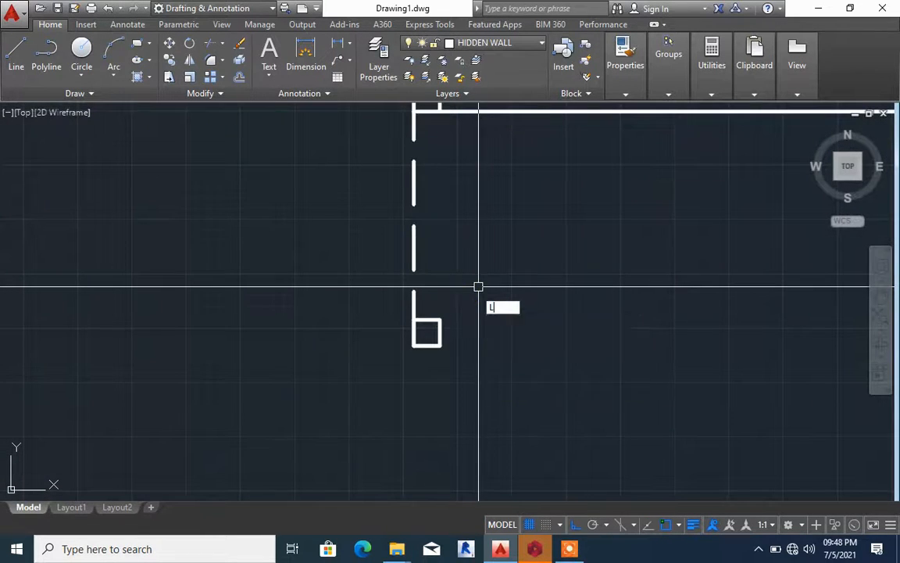
left_click(427, 341)
scroll(436, 345, "down", 2)
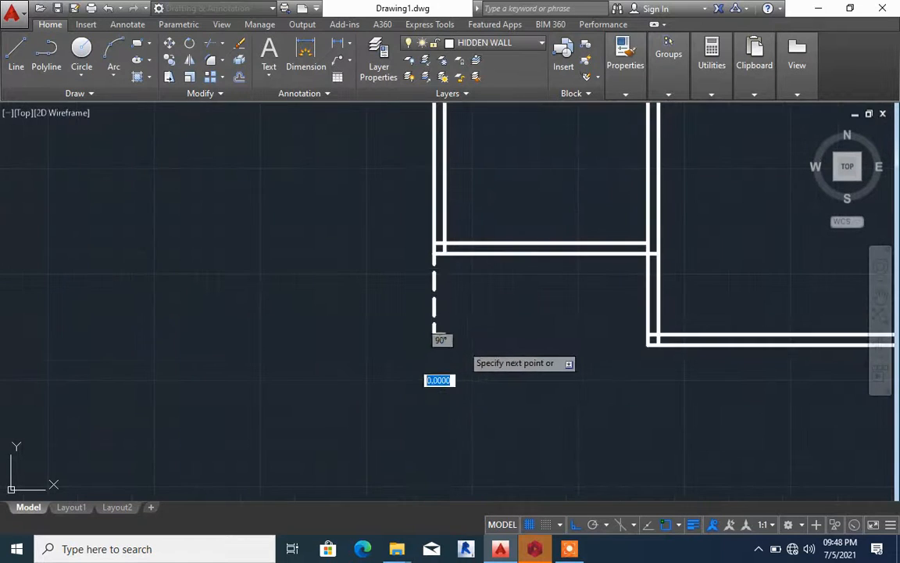
left_click(578, 345)
key("Return")
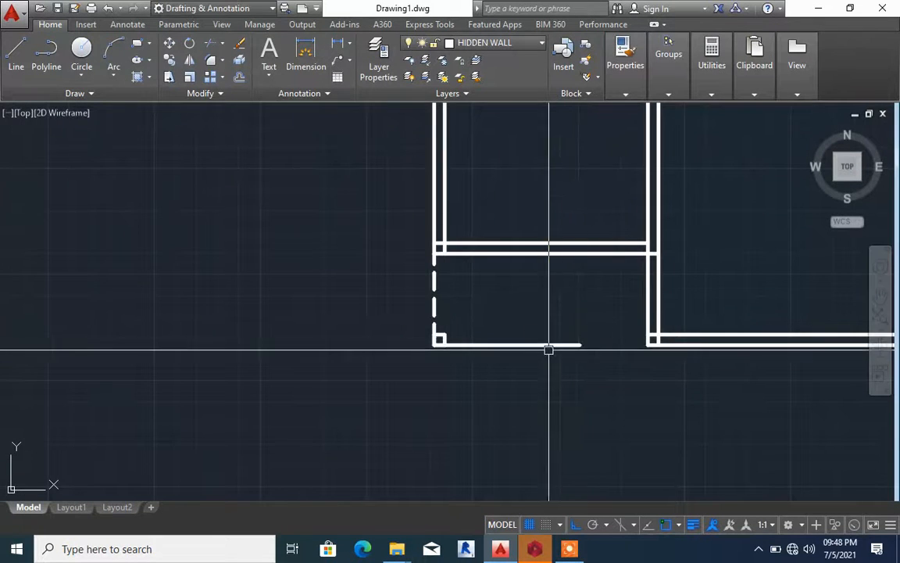
scroll(549, 350, "up", 3)
scroll(536, 305, "down", 3)
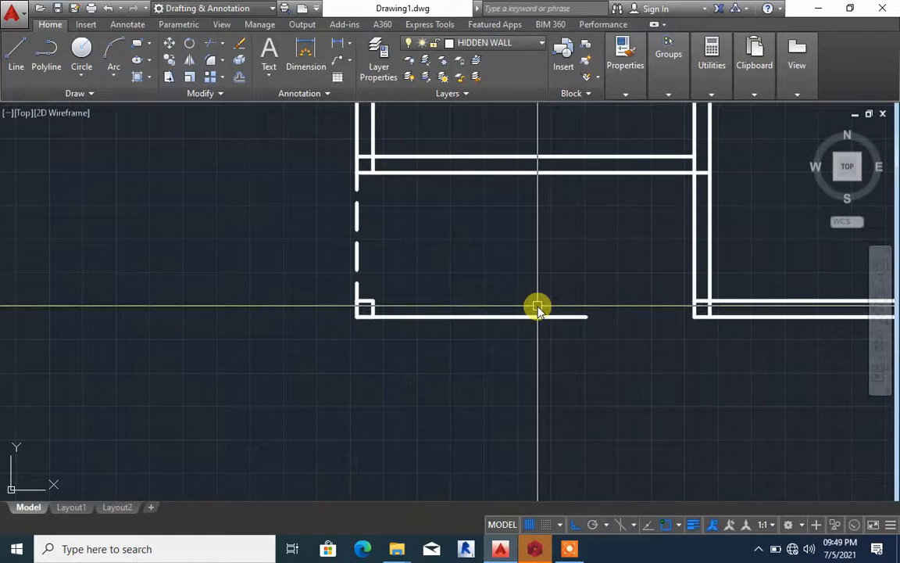
type("o")
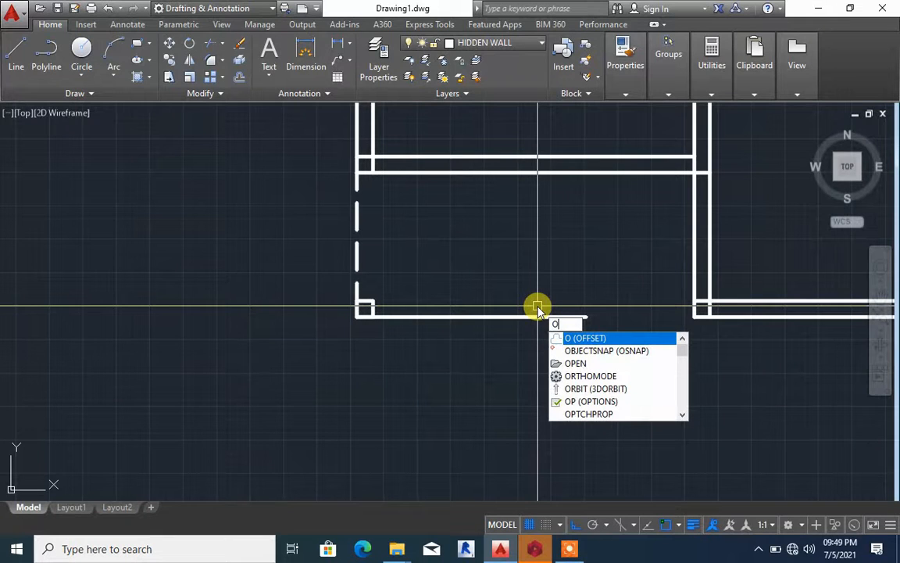
key("Return")
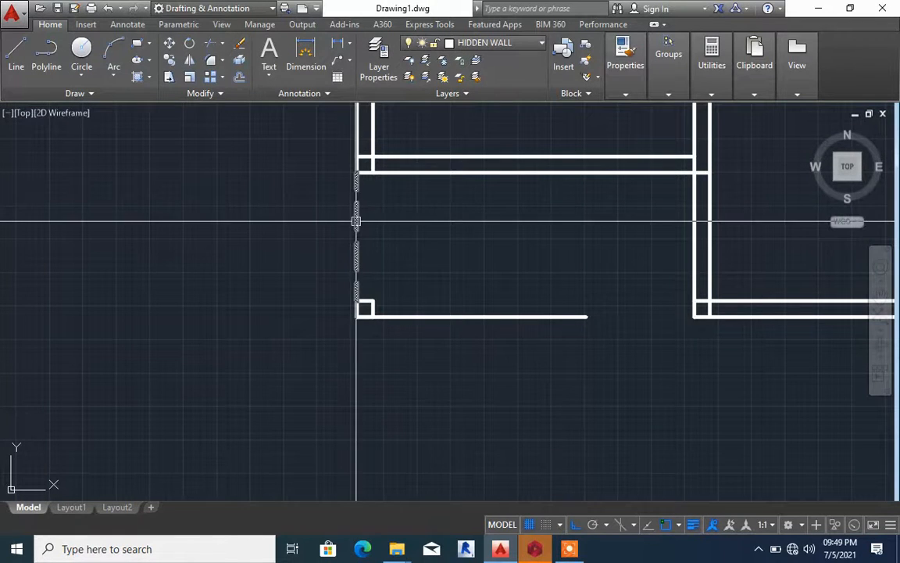
Check the current layer and compare the HIDDEN and ByLayer entries in the Linetype Manager without changing them
left_click(514, 48)
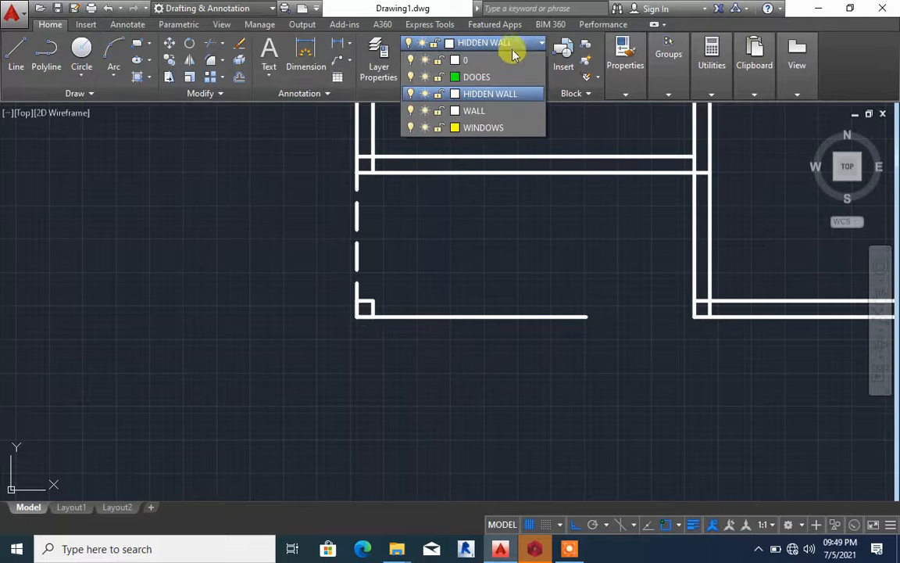
left_click(628, 92)
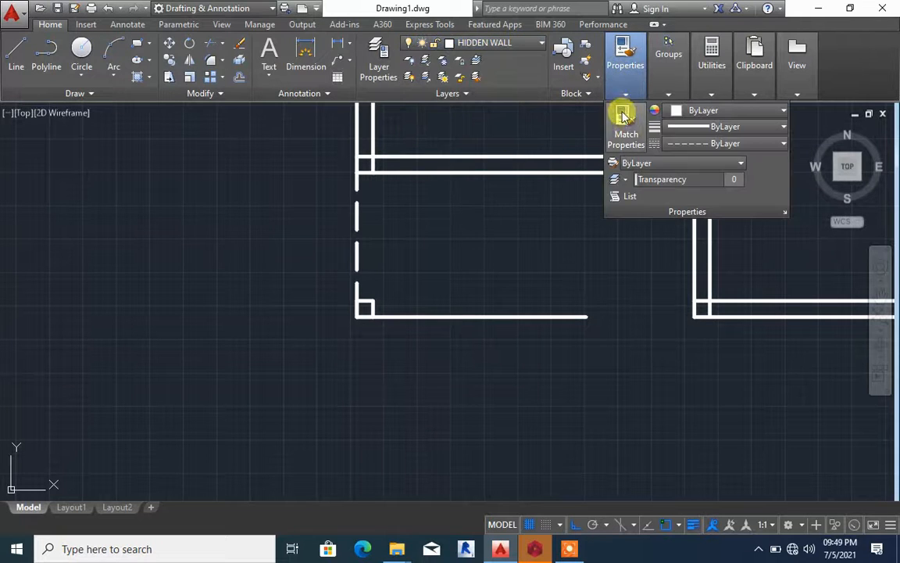
left_click(678, 145)
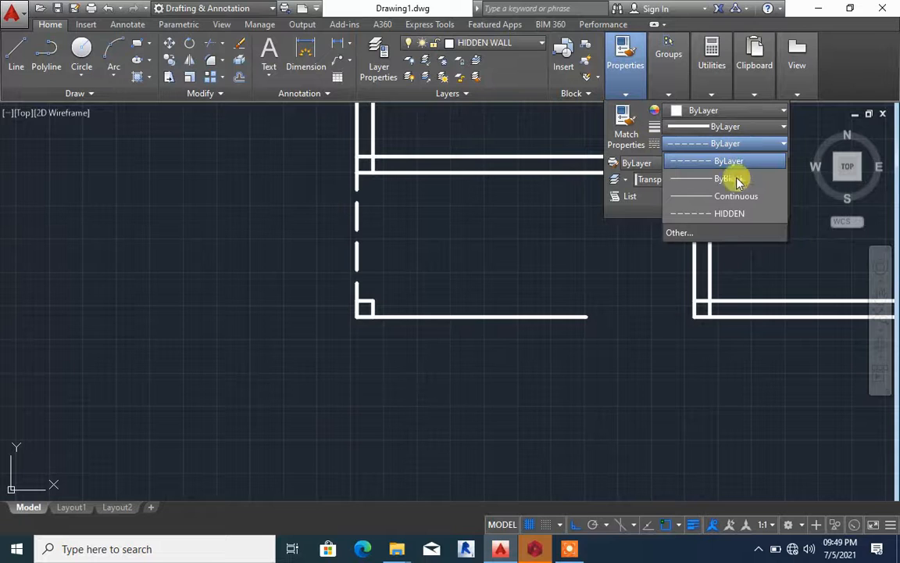
left_click(677, 232)
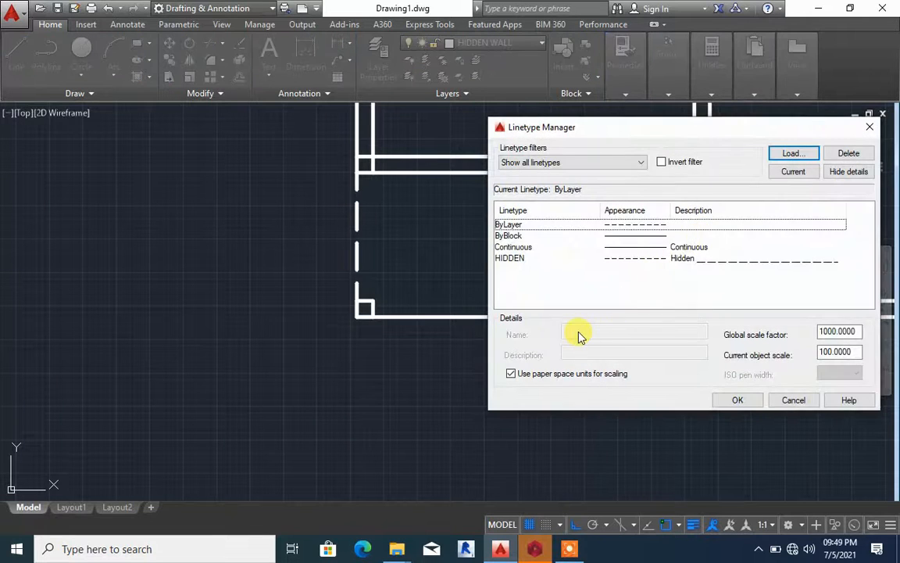
left_click(630, 258)
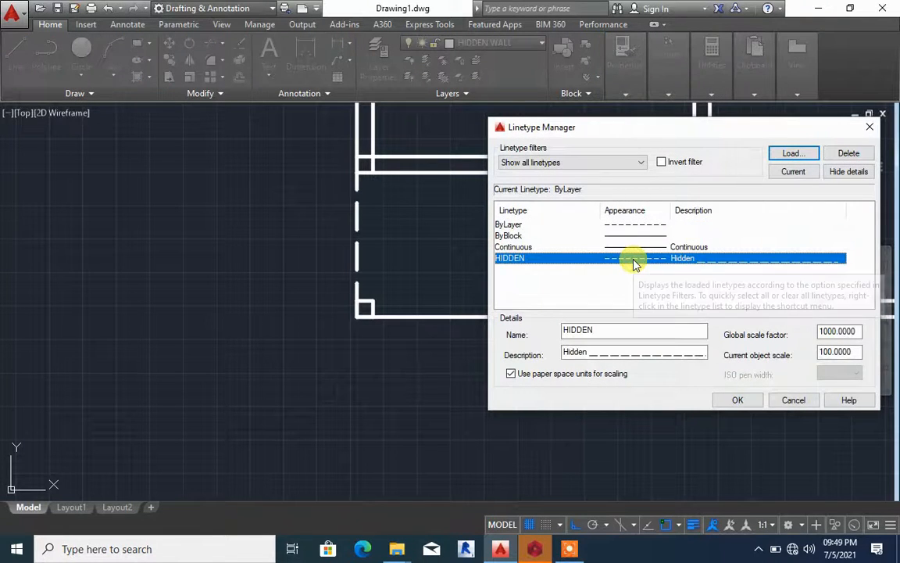
left_click(634, 225)
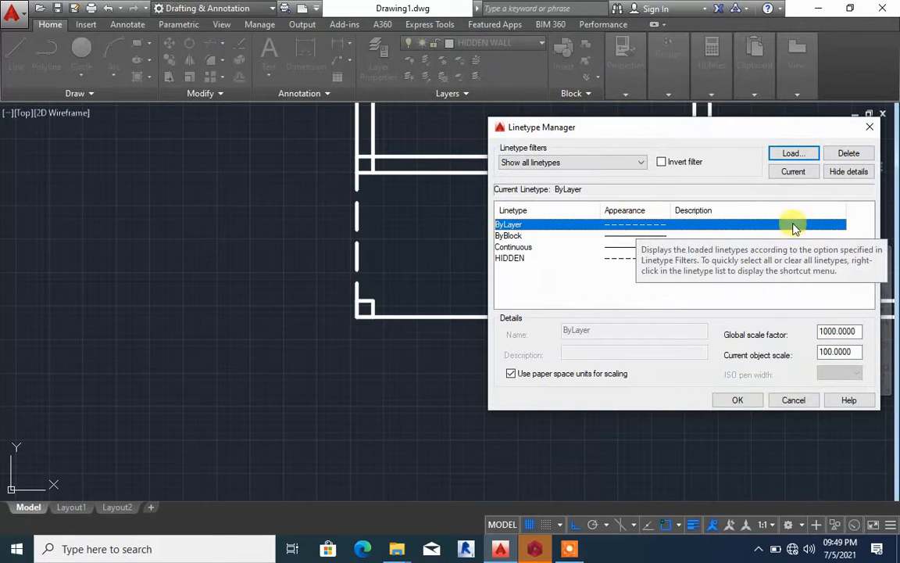
left_click(869, 126)
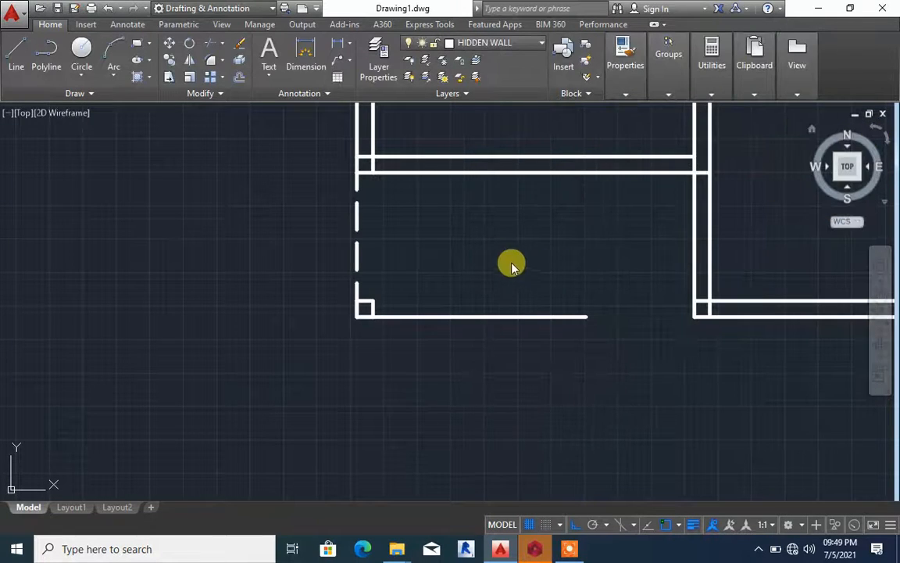
Set the current linetype for new objects to HIDDEN
left_click(637, 89)
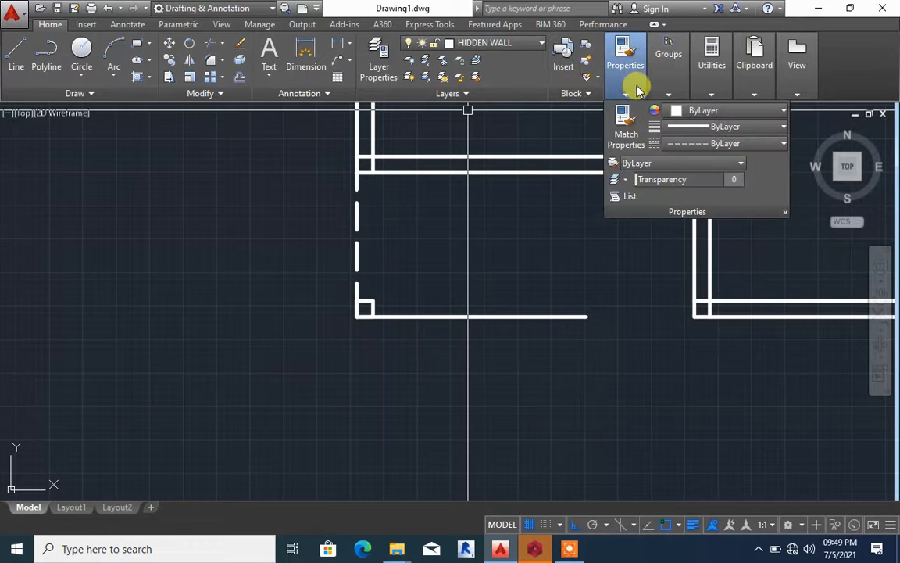
left_click(661, 86)
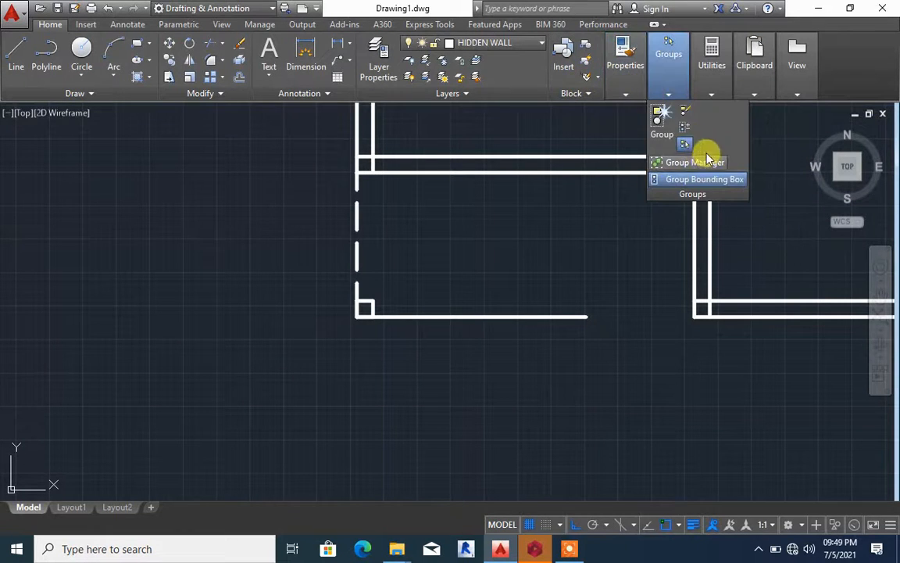
left_click(625, 90)
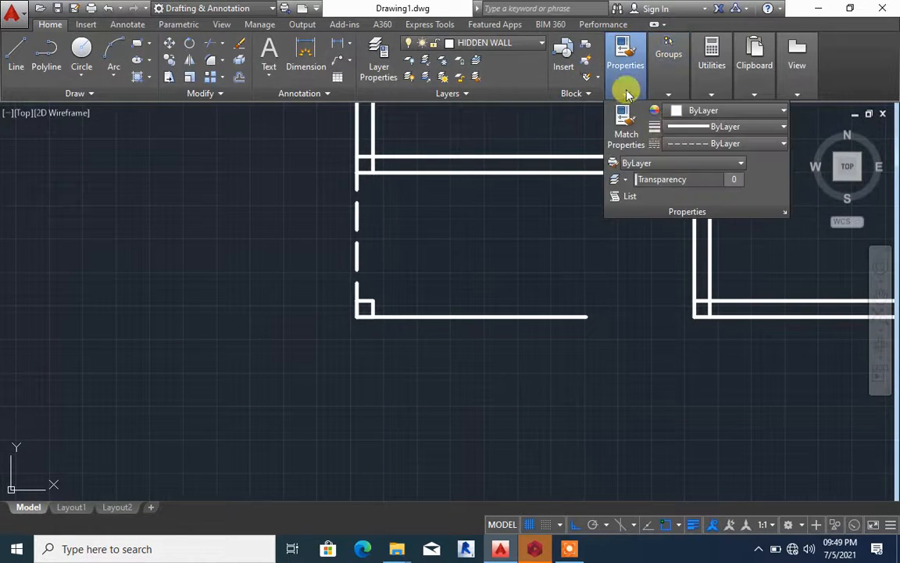
left_click(687, 144)
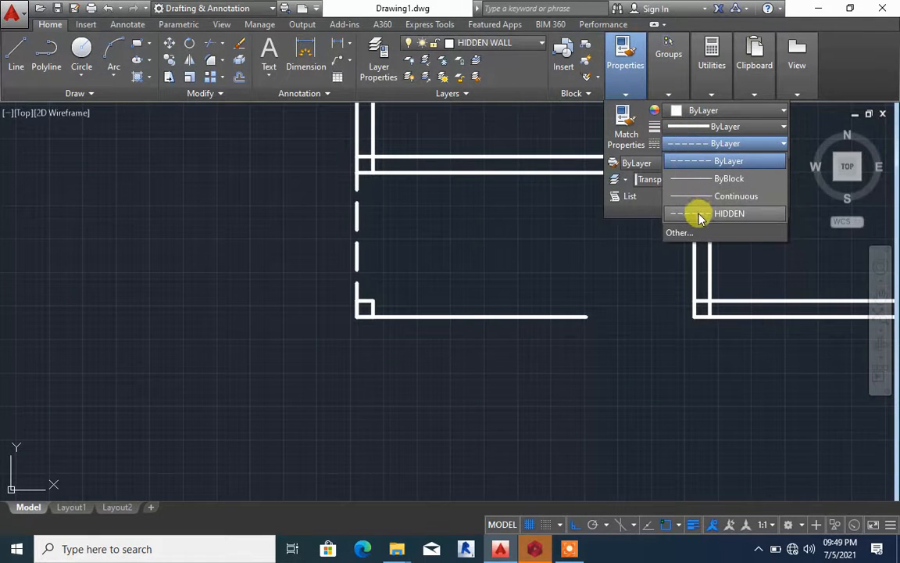
left_click(700, 215)
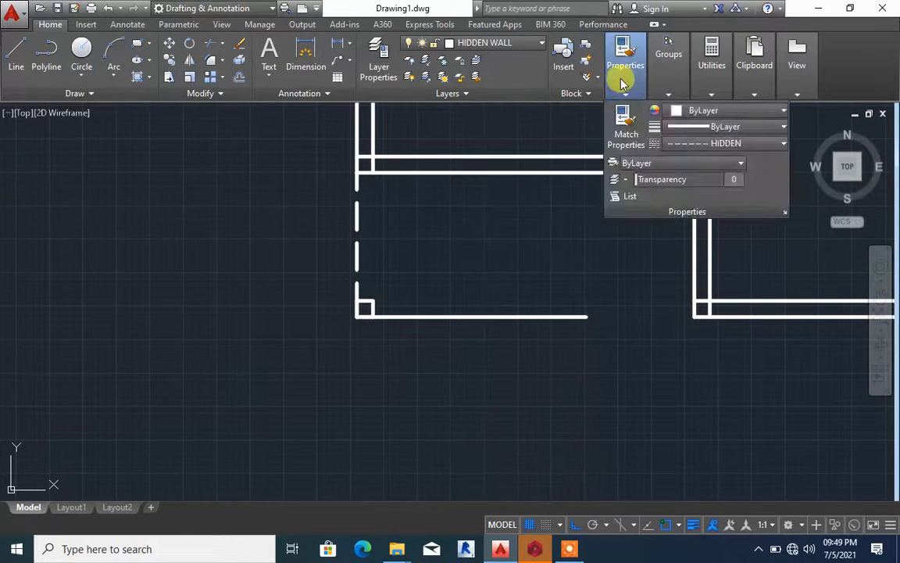
Open the Linetype Manager and check the global and current object scale values with the ByLayer entry selected
mouse_move(627, 86)
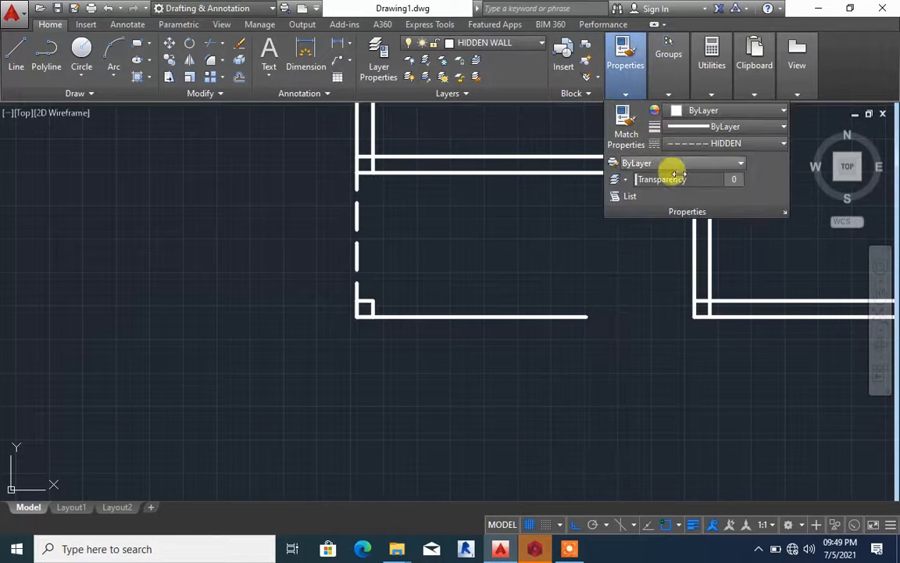
left_click(728, 143)
left_click(718, 212)
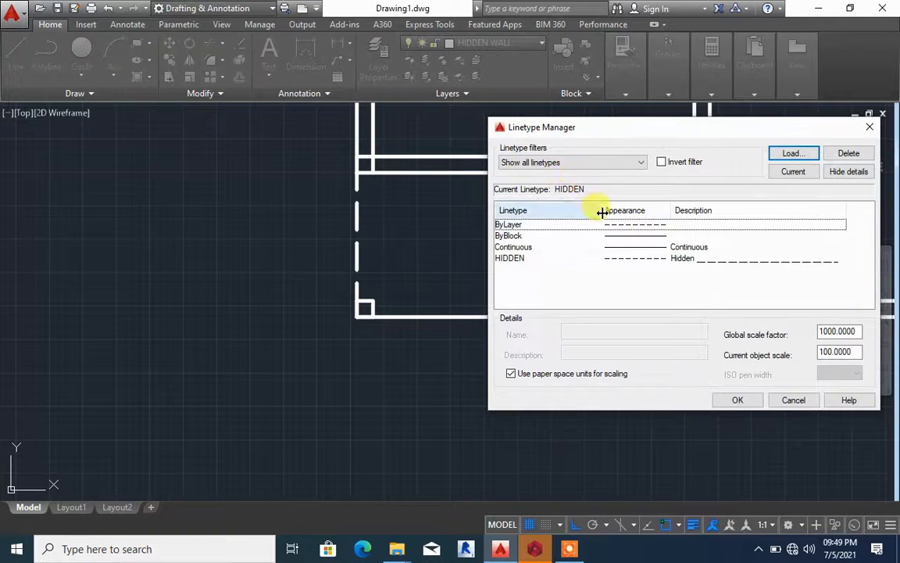
left_click(592, 225)
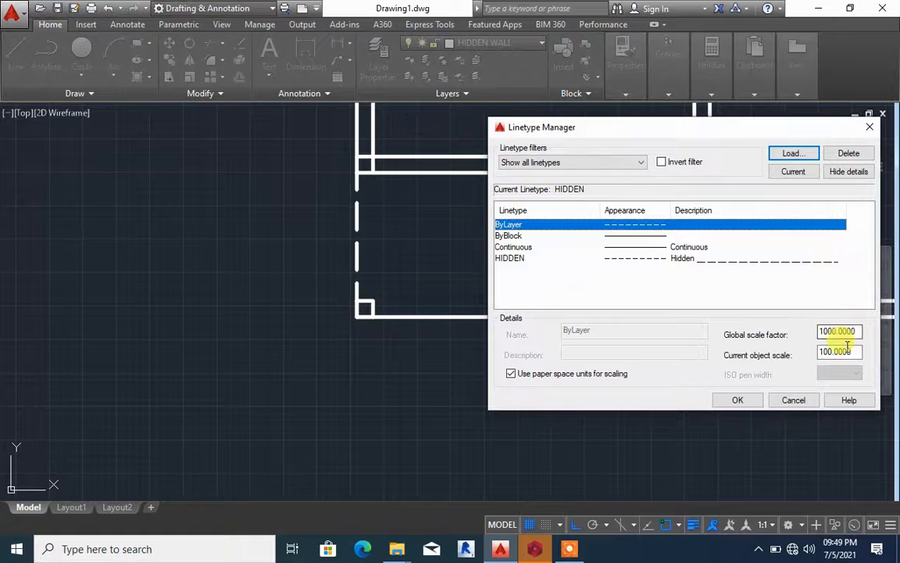
key("Return")
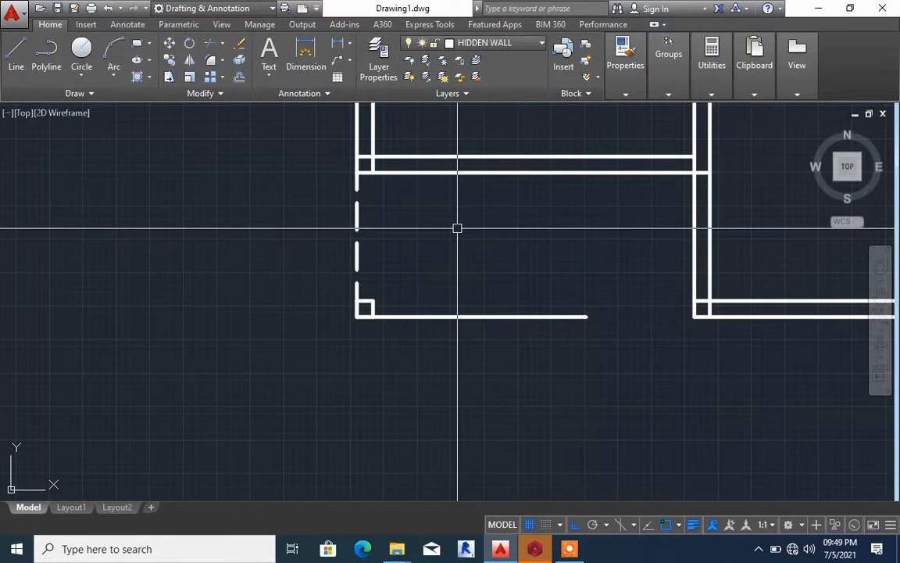
Match the properties of the vertical dashed line onto the horizontal line running from the small square column
type("MA")
key("Return")
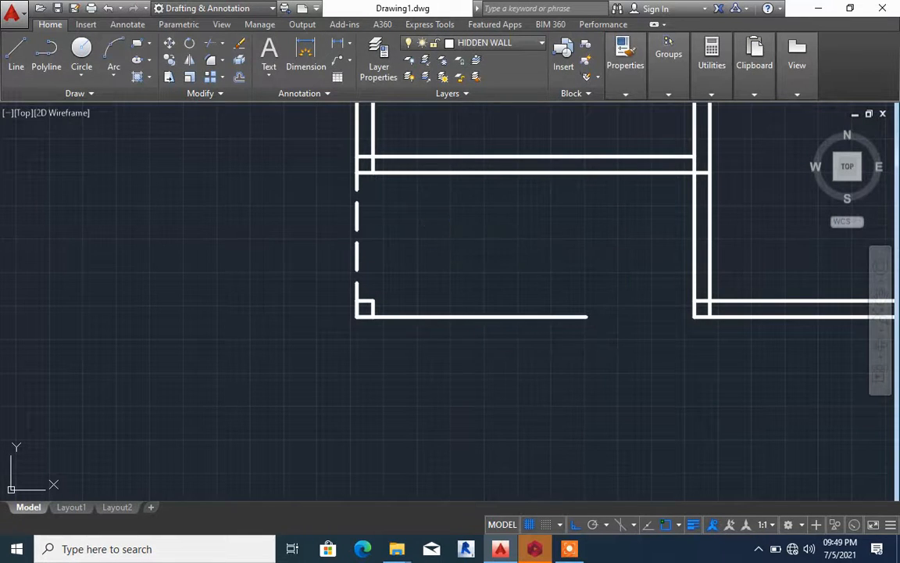
left_click(458, 315)
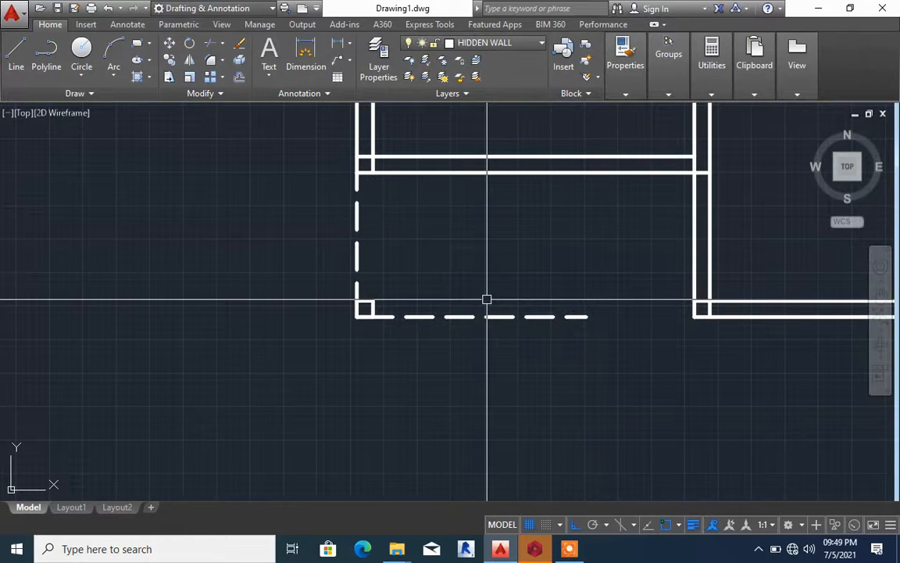
Extend the horizontal dashed line from the small square column to meet the next room's wall
key("Return")
Offset the horizontal dashed line by 150 toward the inside of the plan
key("Return")
left_click(506, 318)
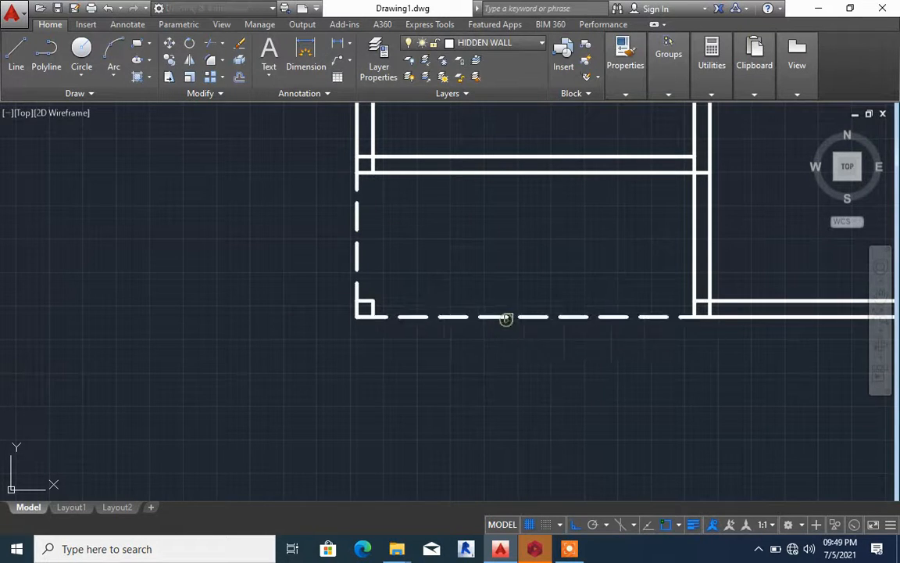
key("Escape")
type("O")
key("Return")
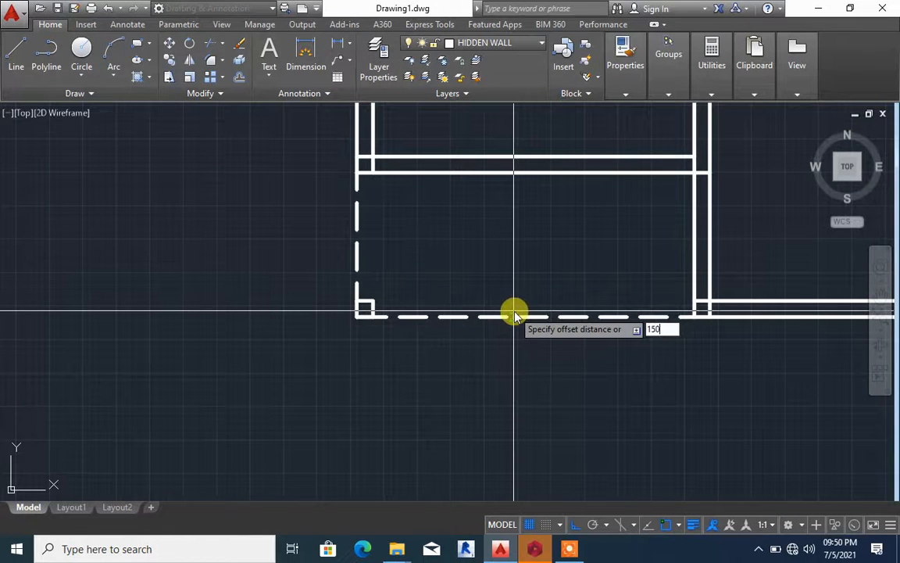
key("Return")
left_click(494, 315)
left_click(421, 271)
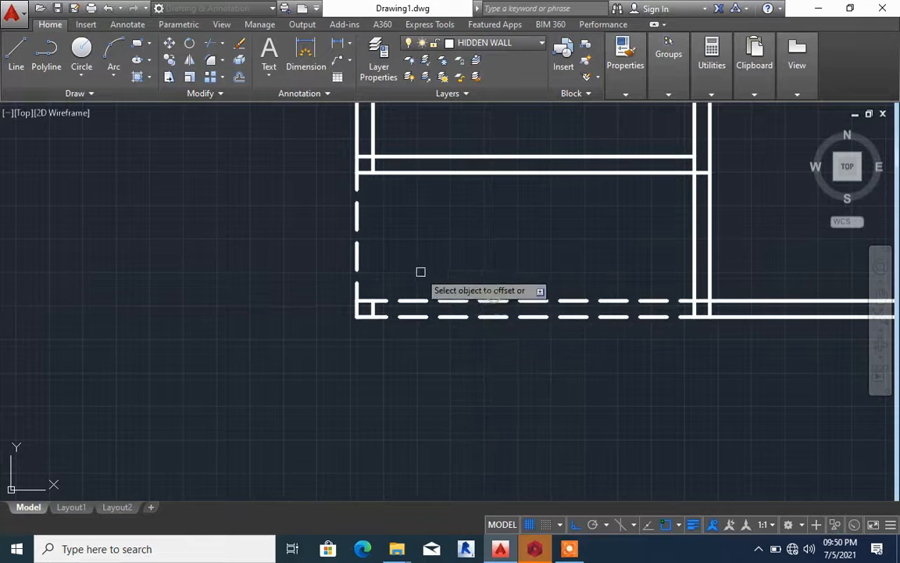
left_click(357, 214)
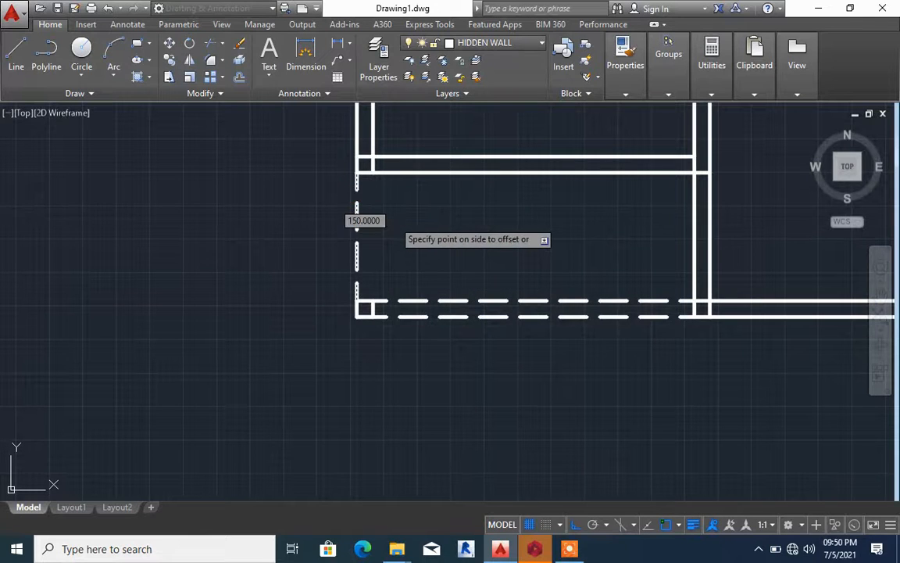
key("Escape")
left_click(397, 222)
scroll(397, 222, "down", 2)
scroll(380, 208, "up", 4)
key("Escape")
Offset the vertical dashed line by 150 toward the inside of the plan
key("Return")
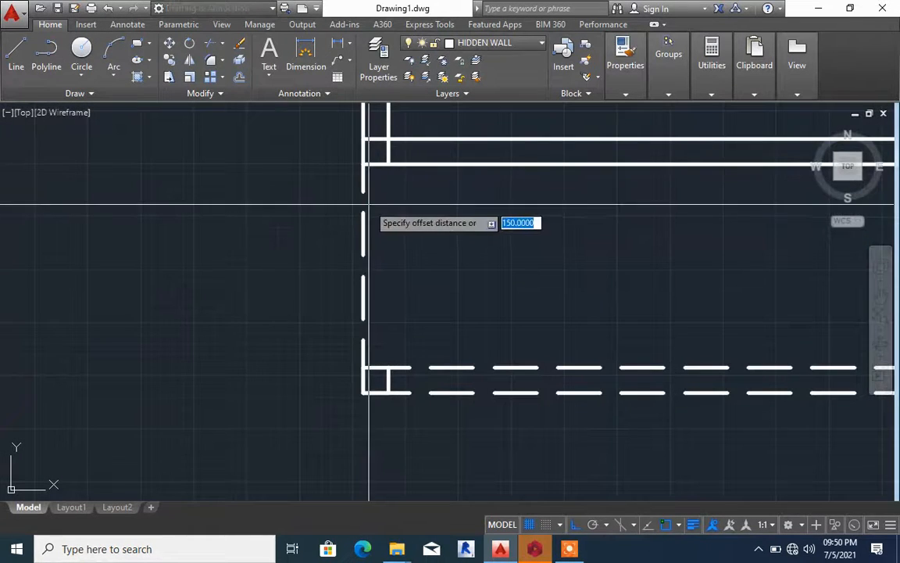
key("Return")
left_click(366, 216)
left_click(410, 210)
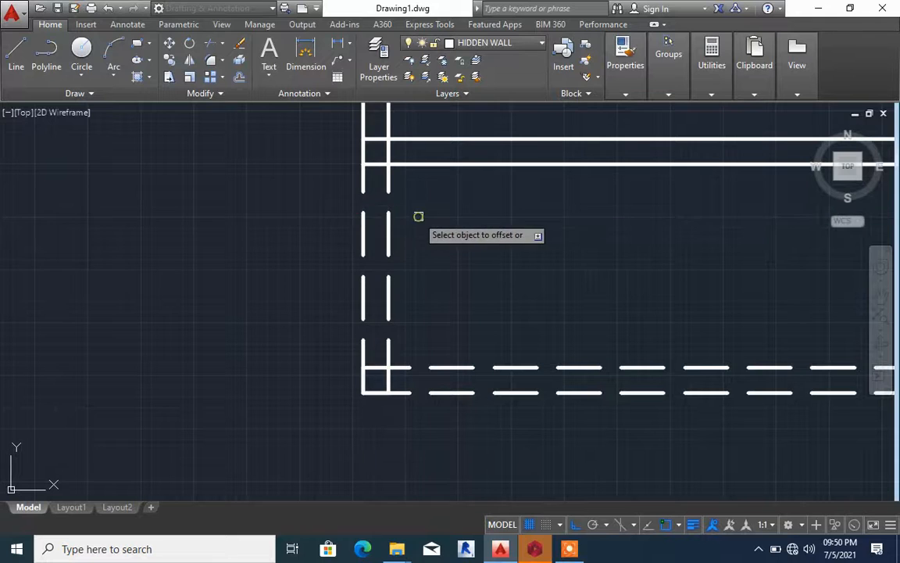
key("Return")
Trim away both lines of the vertical wall between the enclosed room's lower corner and the horizontal dashed wall
type("TR")
key("Return")
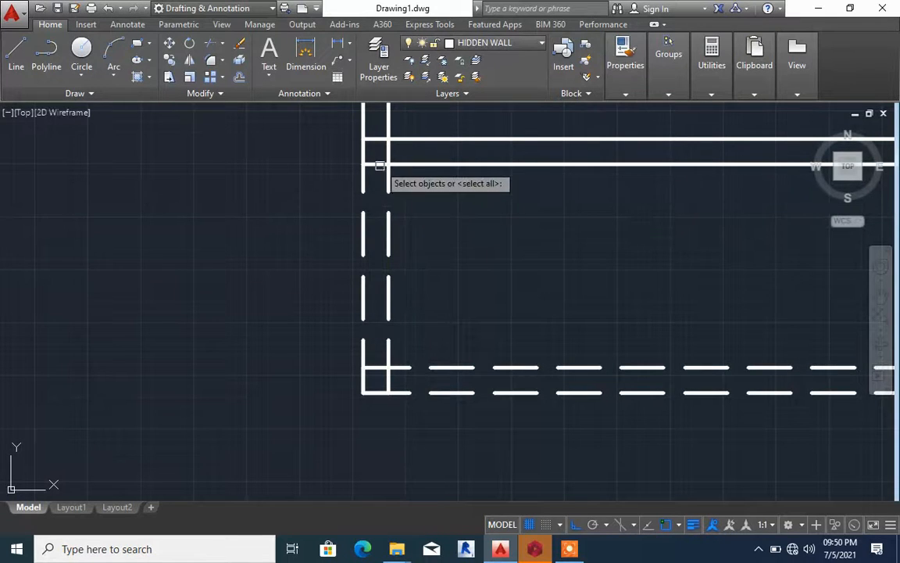
key("Return")
scroll(404, 205, "down", 3)
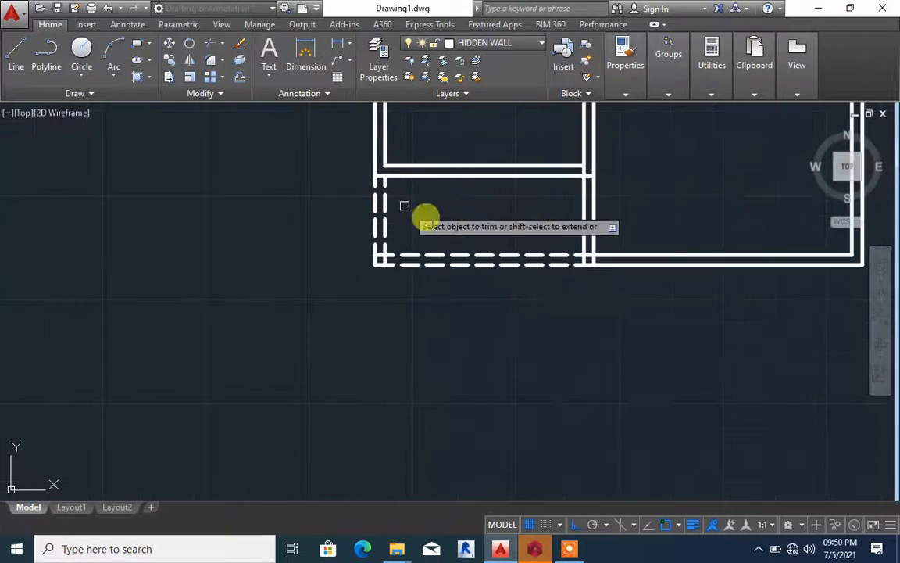
scroll(617, 261, "up", 5)
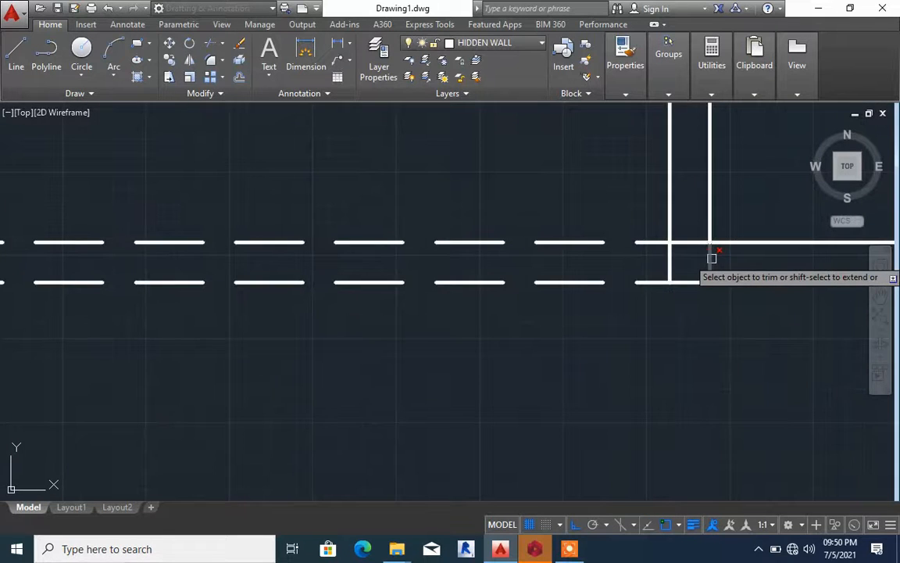
scroll(632, 274, "down", 4)
left_click(680, 221)
left_click(633, 207)
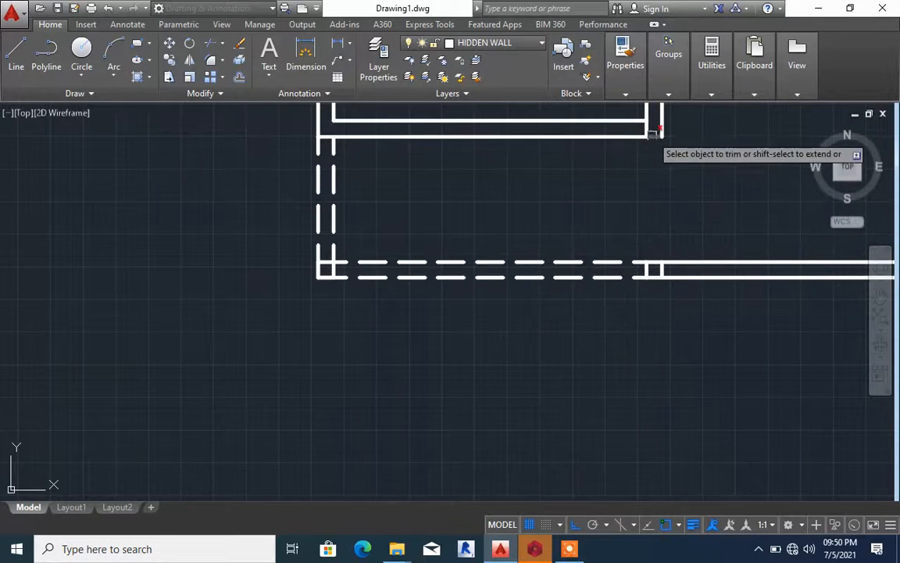
scroll(661, 264, "up", 2)
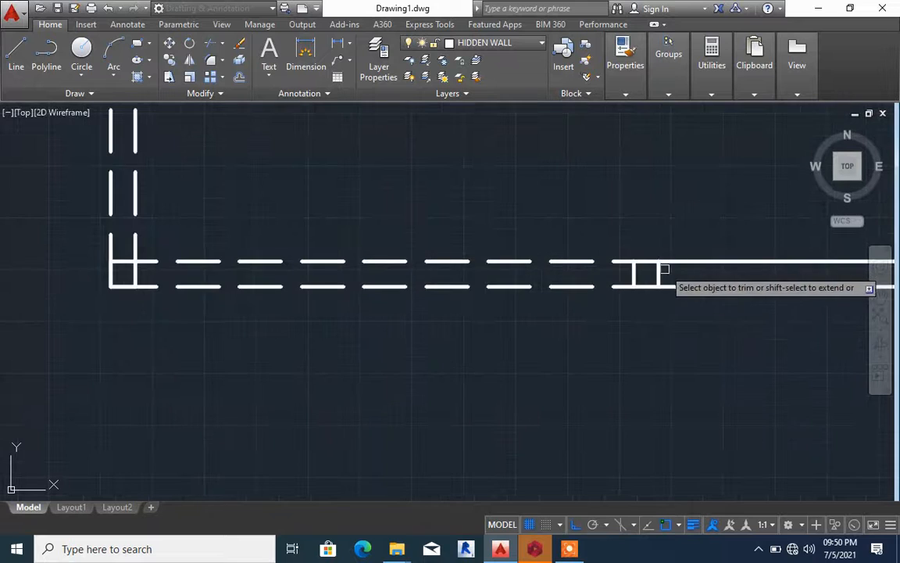
Erase the leftover short vertical wall pieces where the horizontal dashed wall meets the solid wall
key("Escape")
left_click(658, 273)
scroll(614, 272, "down", 5)
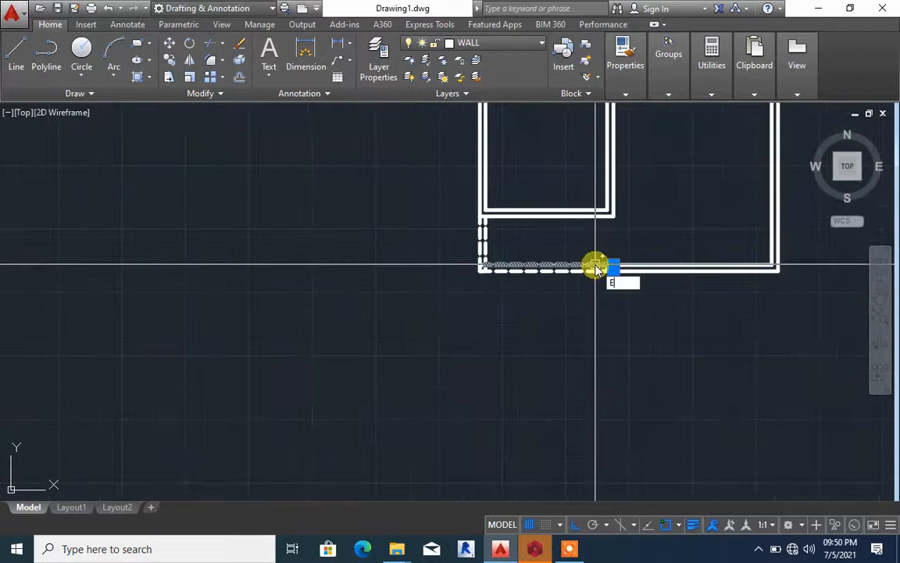
key("Return")
Draw a 900-long horizontal line across the central passage opening, from the top of the lower wall end to the opposite wall
scroll(543, 271, "down", 10)
scroll(568, 215, "up", 4)
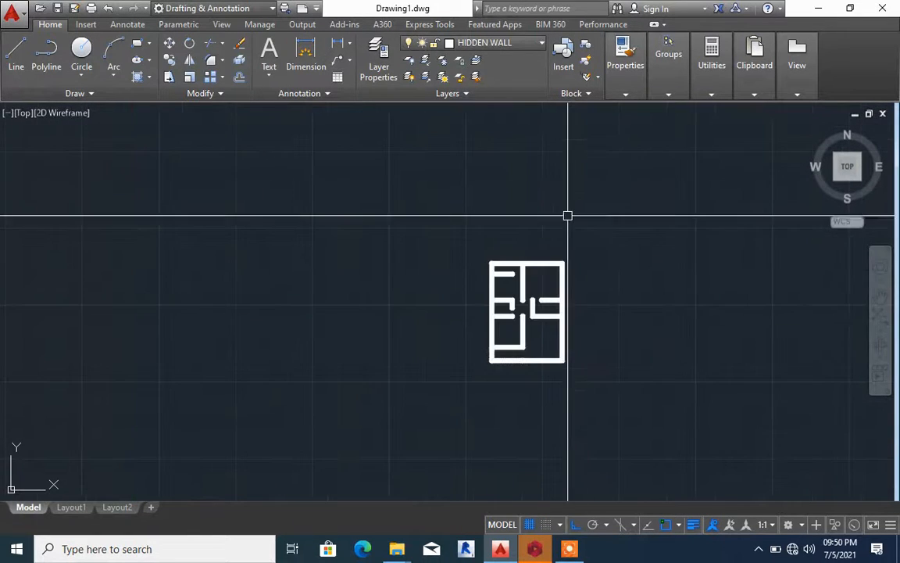
scroll(519, 313, "up", 8)
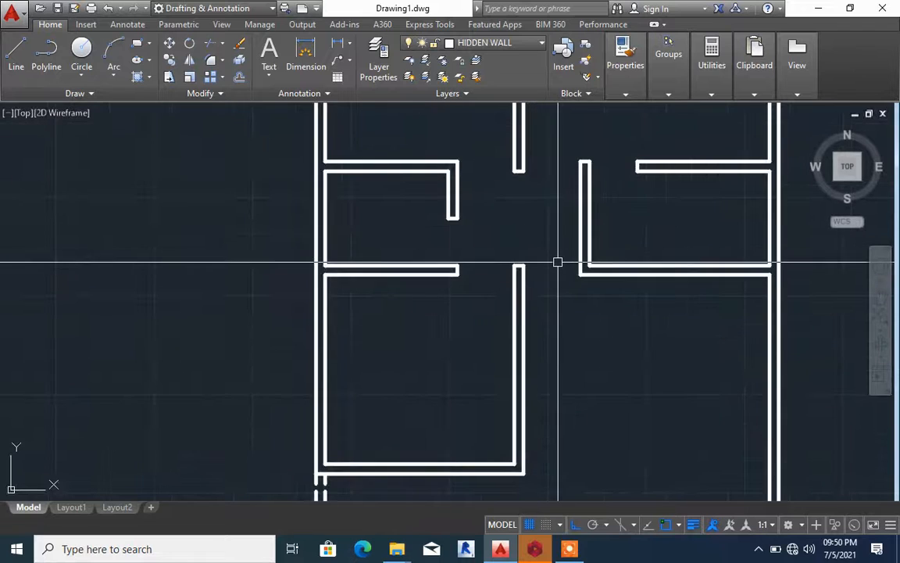
scroll(539, 273, "down", 4)
scroll(512, 278, "up", 2)
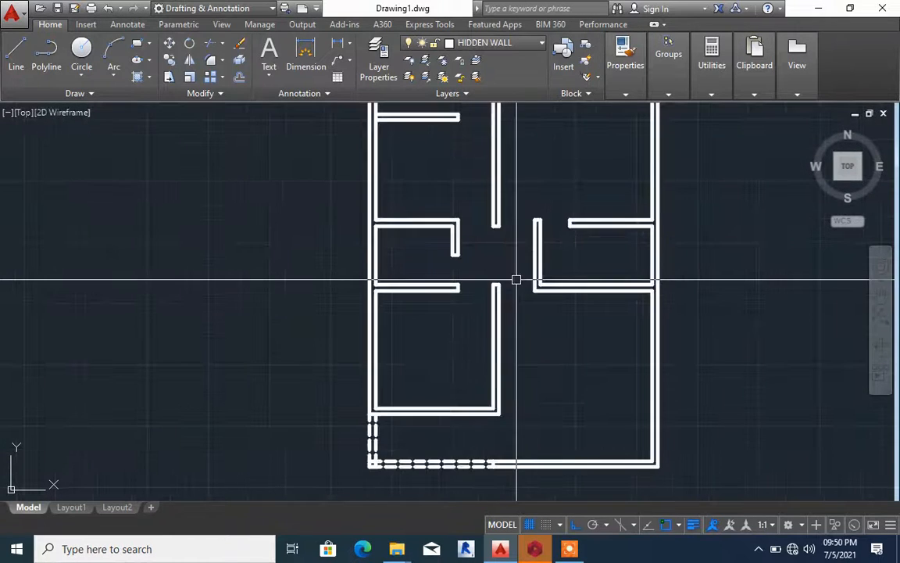
key("l")
key("Return")
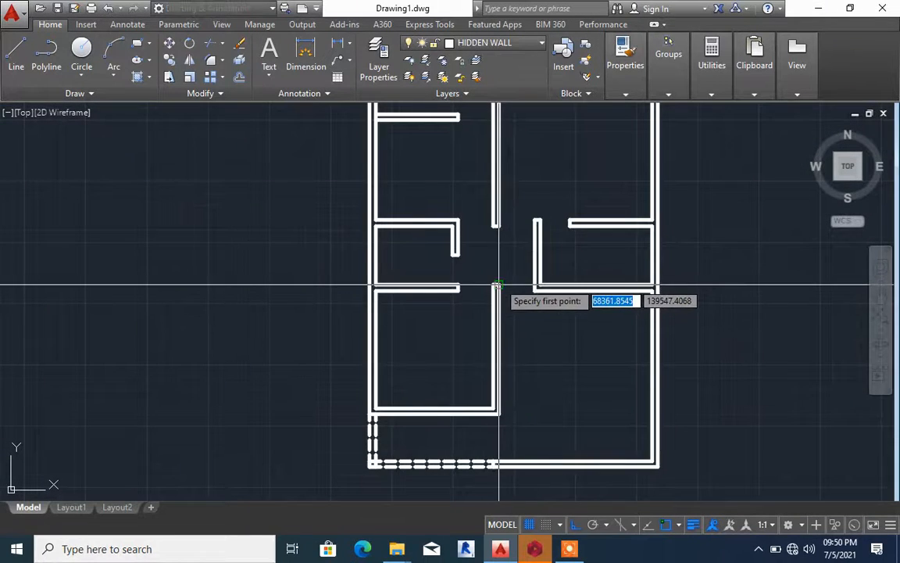
left_click(498, 285)
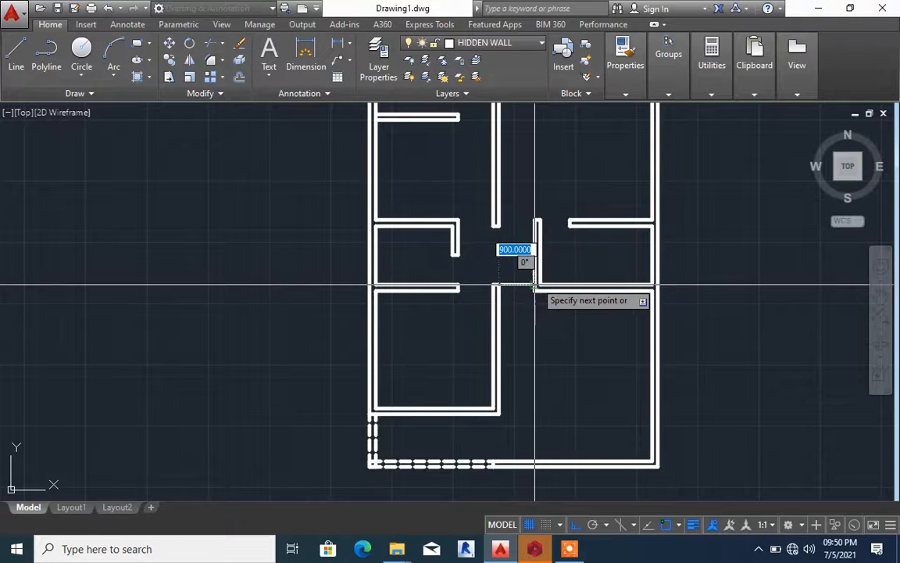
left_click(535, 284)
key("Return")
Draw a second horizontal line across the passage opening, from the opposite wall's lower corner back to the vertical wall
scroll(535, 284, "up", 6)
key("Return")
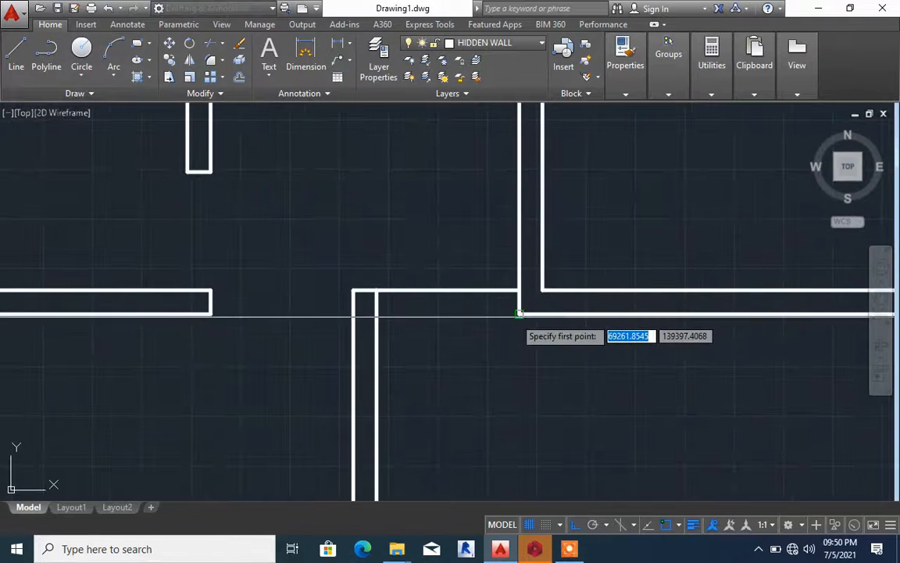
left_click(518, 313)
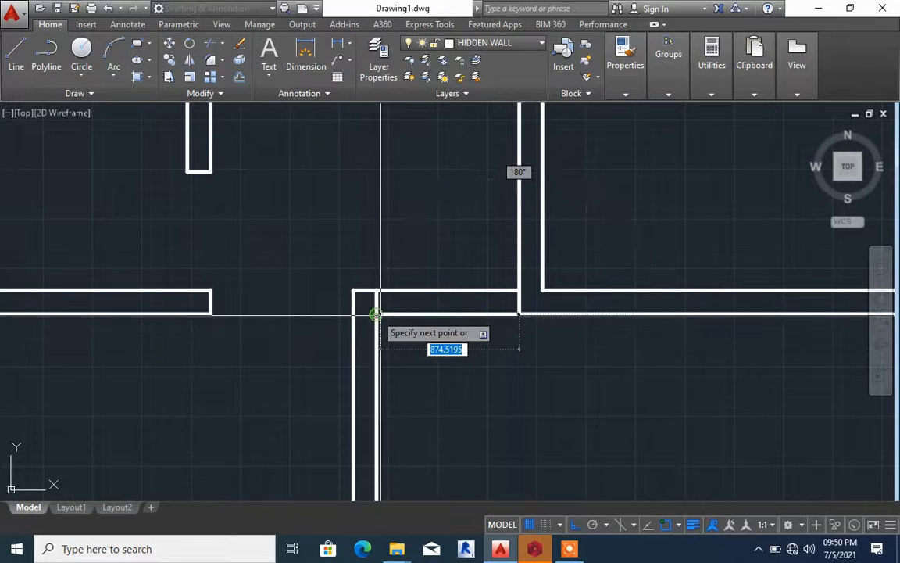
left_click(375, 314)
key("Return")
Match the properties of the dashed wall at the plan's lower edge onto the two lines across the passage opening
scroll(440, 279, "down", 6)
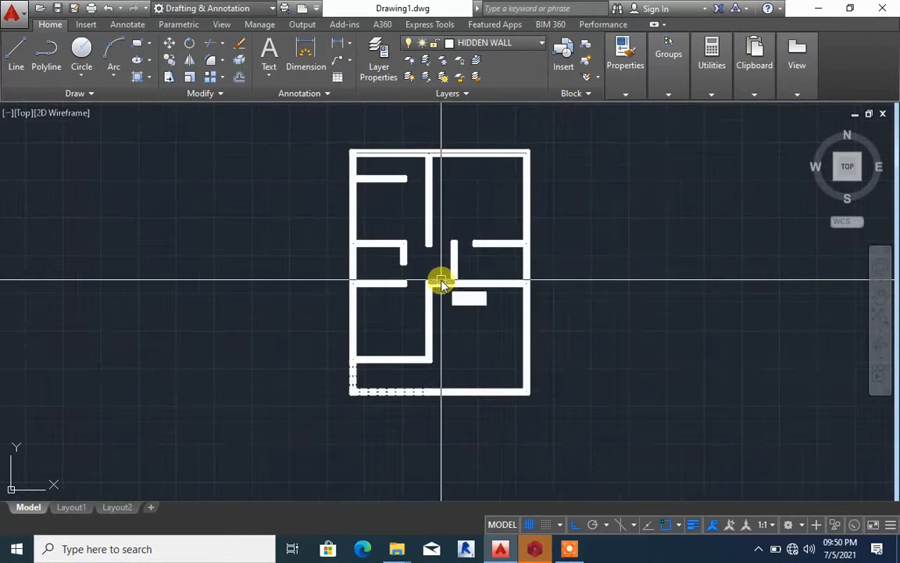
type("ma")
key("Return")
left_click(405, 390)
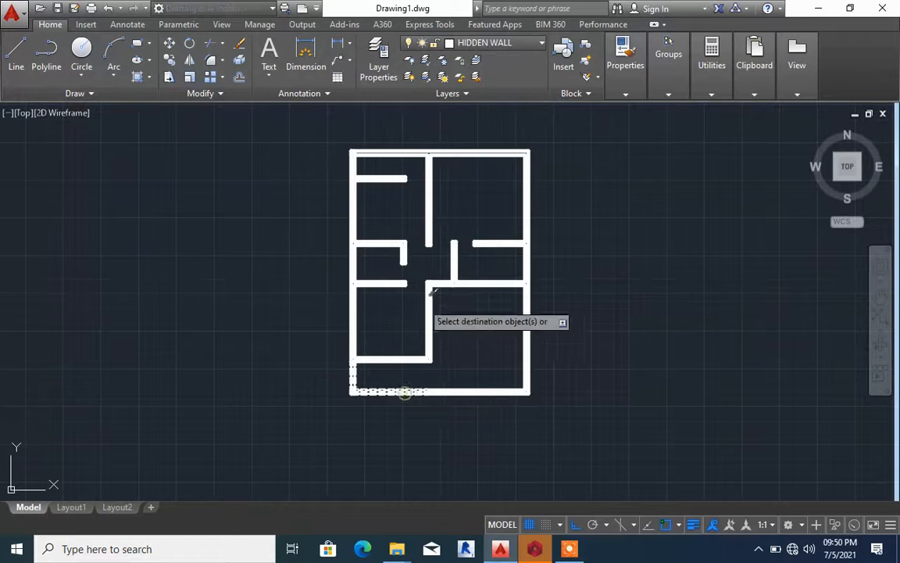
scroll(431, 290, "up", 6)
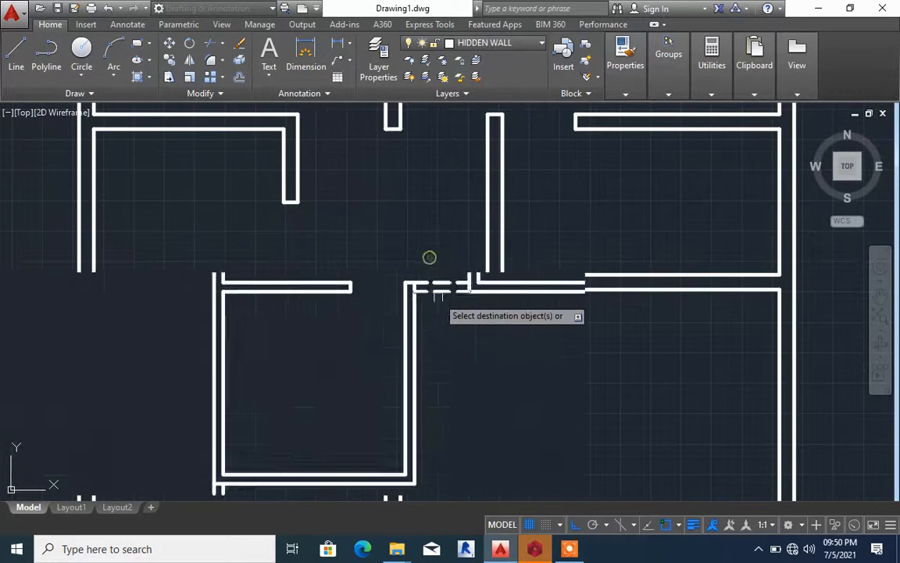
scroll(431, 281, "down", 5)
scroll(430, 279, "up", 5)
key("Return")
scroll(430, 280, "down", 3)
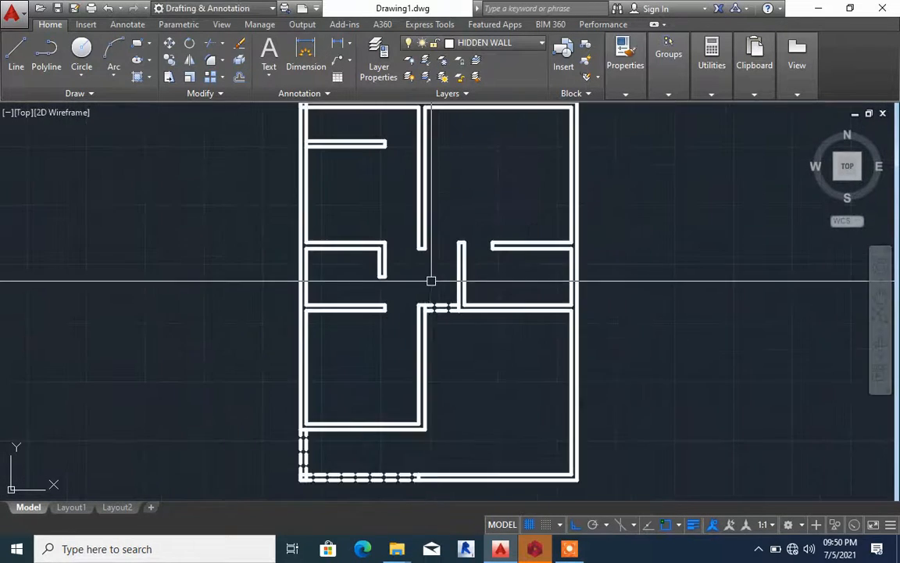
scroll(431, 280, "down", 4)
scroll(398, 185, "up", 6)
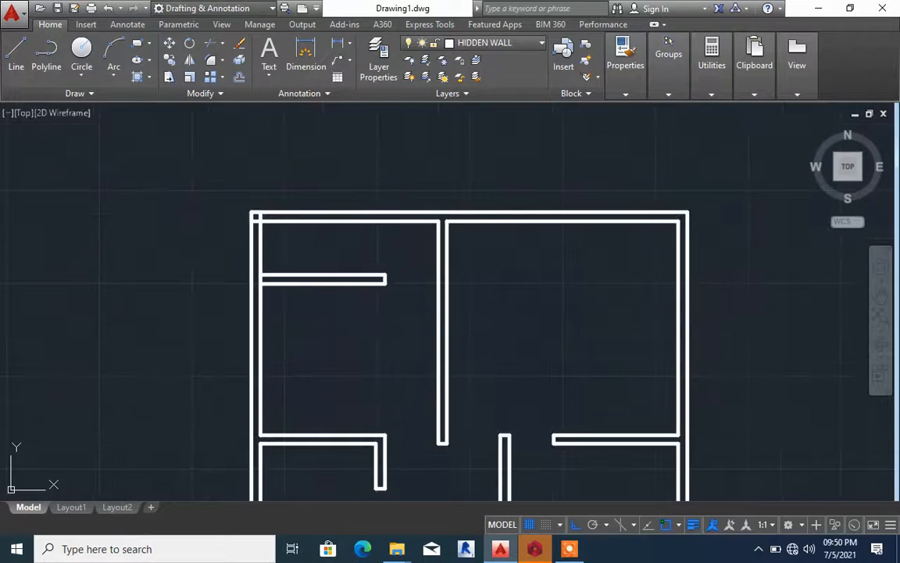
Extend the central vertical wall's left line up to the outer line of the plan's top wall
type("EX")
key("Return")
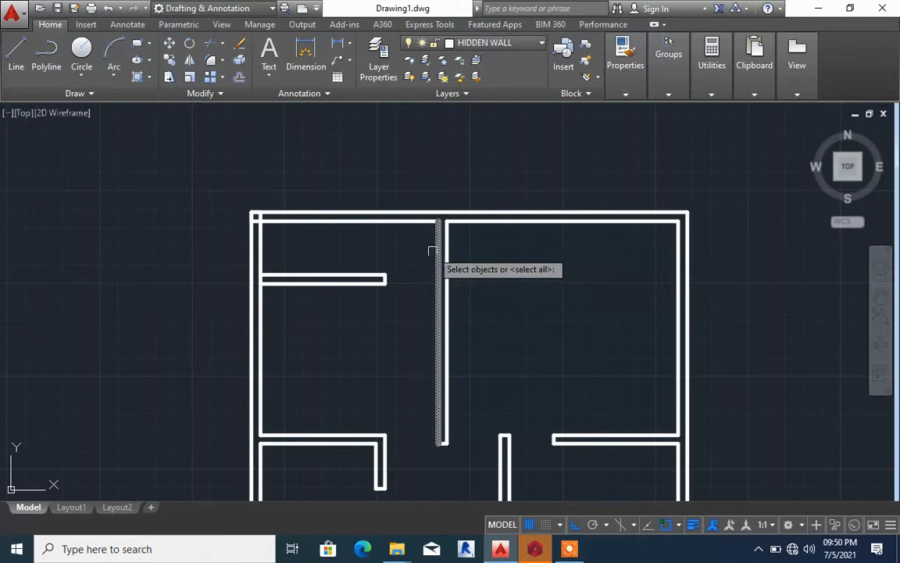
key("Return")
left_click(433, 234)
key("Return")
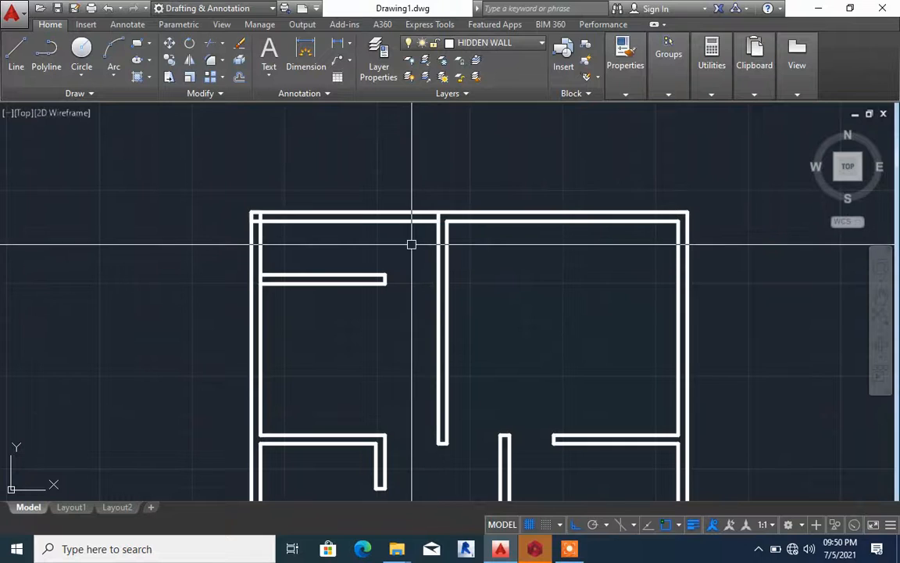
Trim the outer top wall line between the plan's left wall and the central vertical wall
key("Return")
key("Return")
left_click(393, 240)
left_click(376, 187)
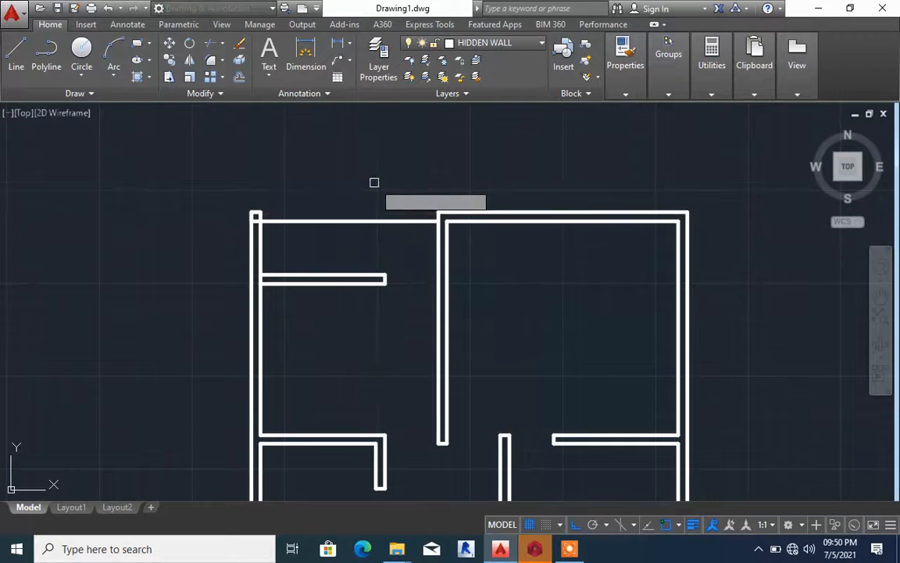
scroll(380, 214, "down", 2)
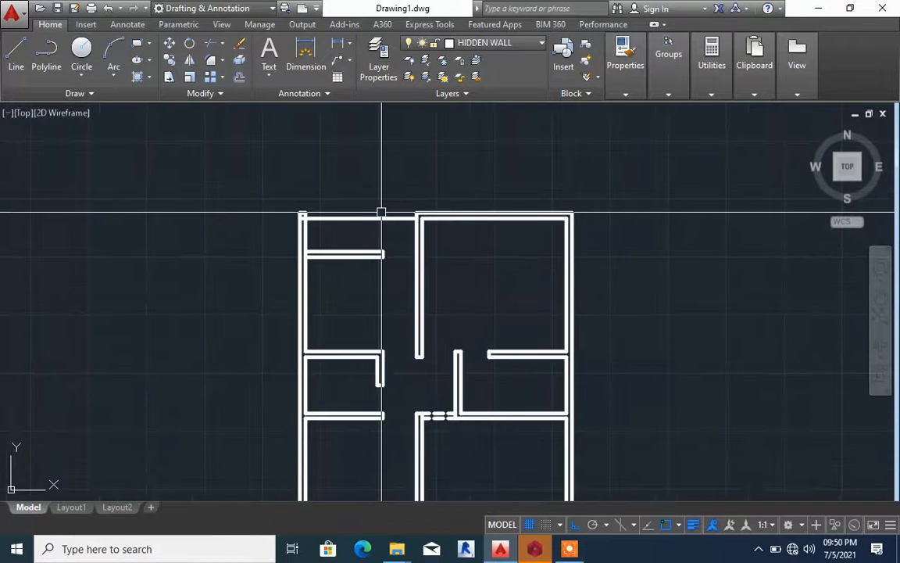
Match the properties of the existing dashed wall onto the remaining top wall line of the upper-left room
scroll(381, 211, "down", 6)
type("ma")
key("Return")
scroll(381, 310, "up", 2)
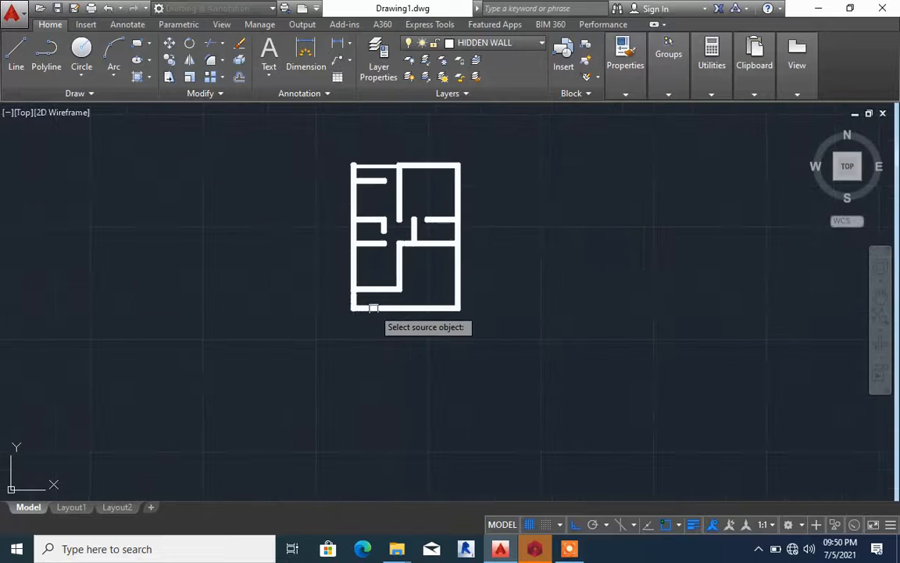
scroll(382, 181, "up", 4)
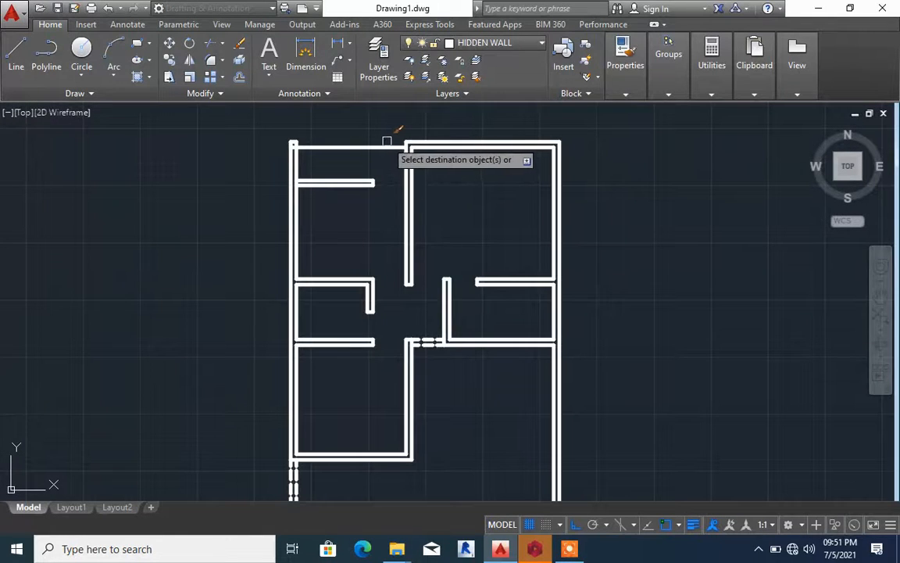
left_click(382, 146)
scroll(382, 145, "up", 5)
key("Escape")
Offset the upper-left room's dashed line 150 upward to form a double dashed top wall
type("o")
key("Return")
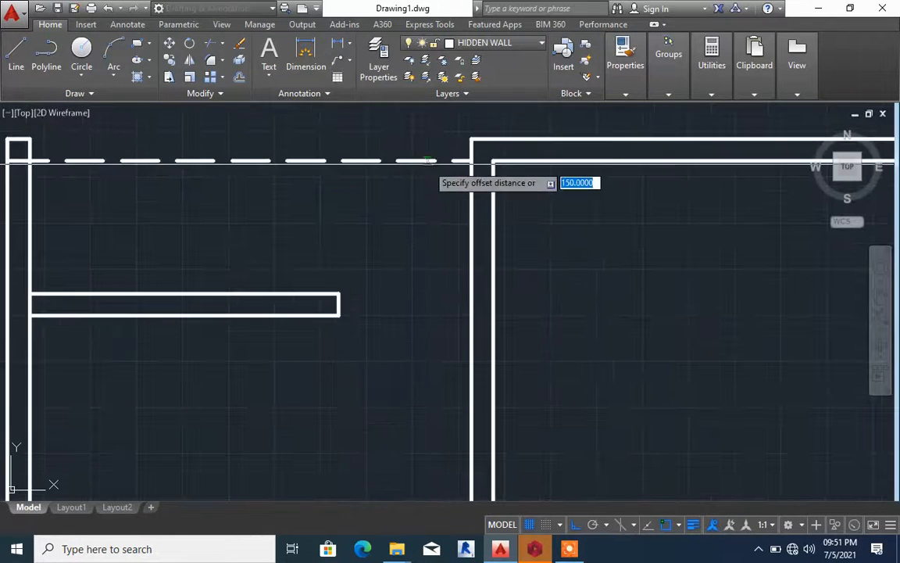
key("Return")
left_click(426, 161)
left_click(426, 150)
scroll(426, 150, "down", 7)
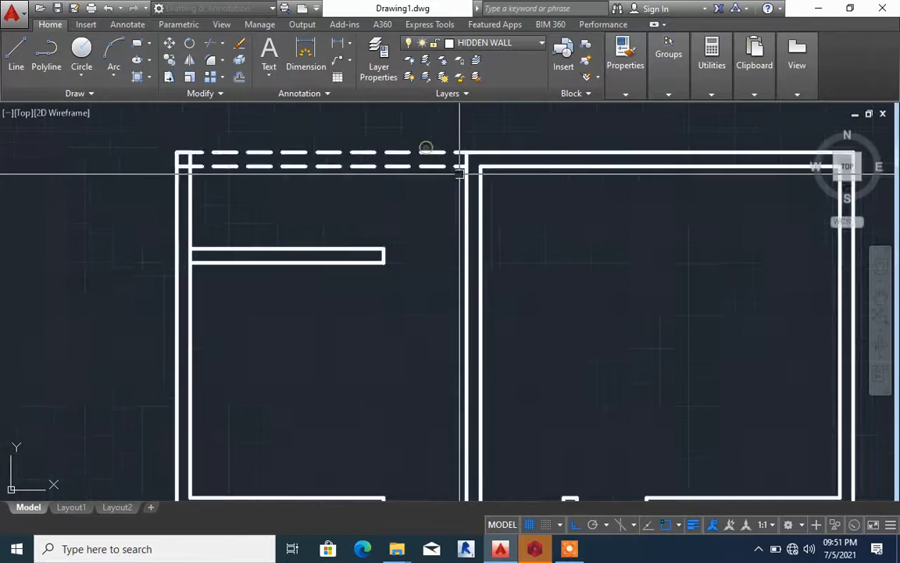
Examine the whole floor plan, including its dashed wall spans and the passage area
scroll(513, 257, "up", 6)
scroll(509, 261, "down", 2)
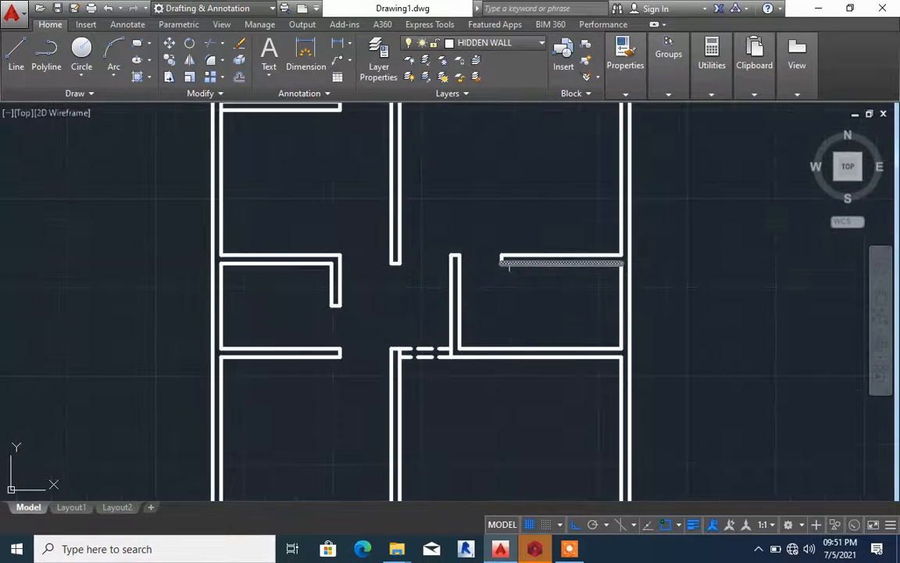
scroll(513, 261, "down", 4)
scroll(514, 267, "up", 4)
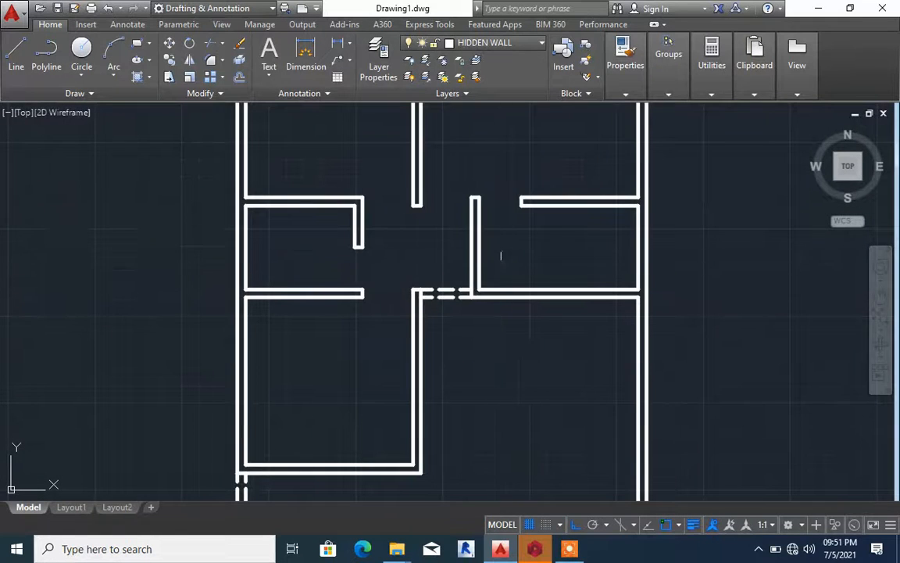
middle_click_drag(514, 259, 579, 246)
scroll(578, 244, "down", 3)
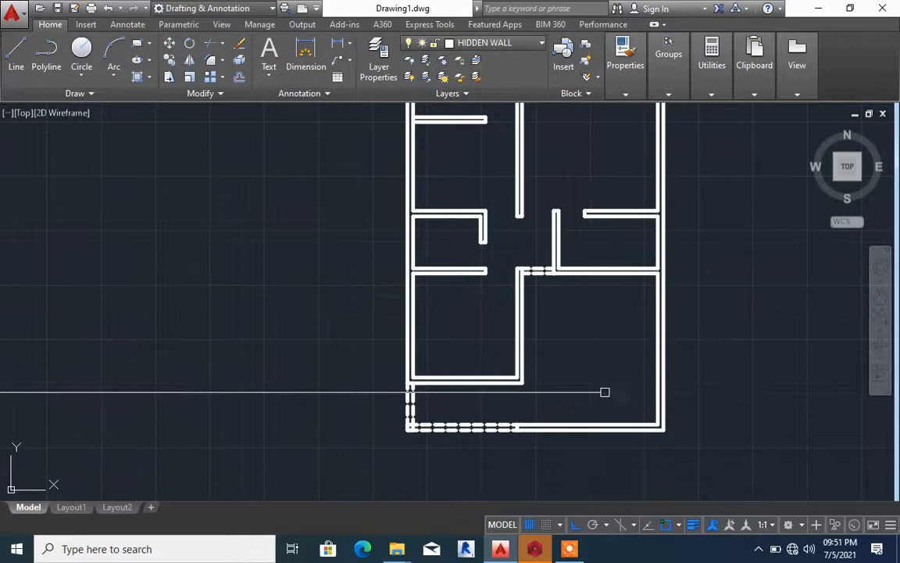
scroll(601, 337, "down", 2)
scroll(604, 168, "up", 4)
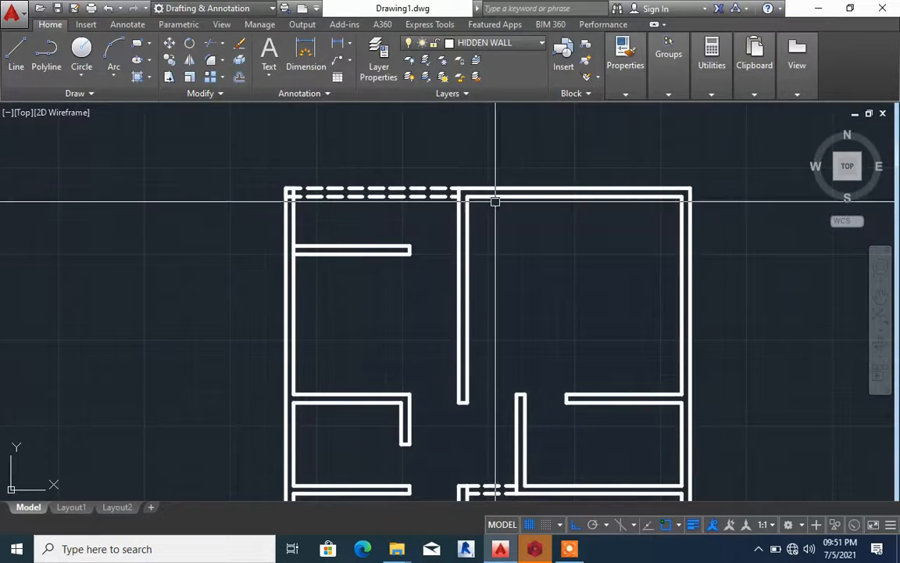
scroll(492, 206, "down", 4)
scroll(489, 221, "up", 2)
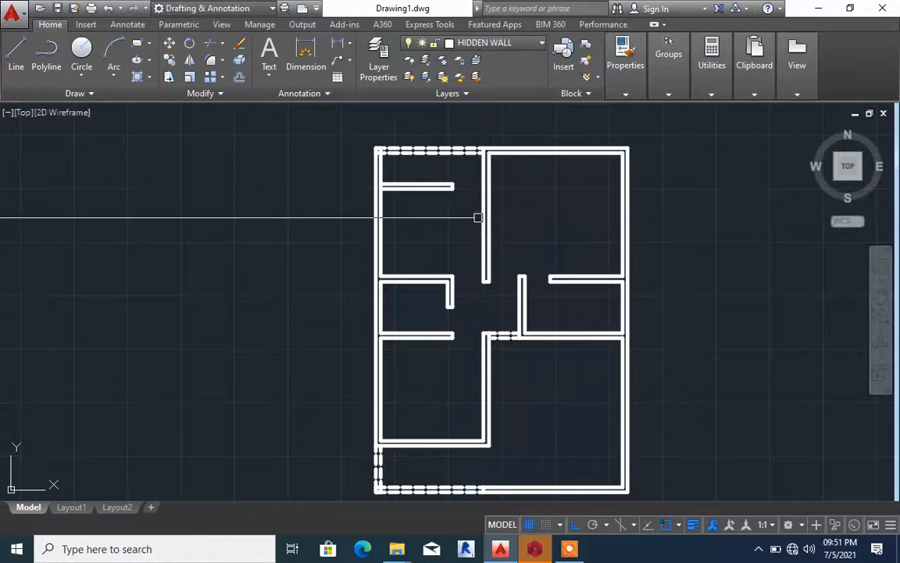
Make WINDOWS the current layer
scroll(556, 137, "up", 2)
middle_click_drag(550, 134, 496, 195)
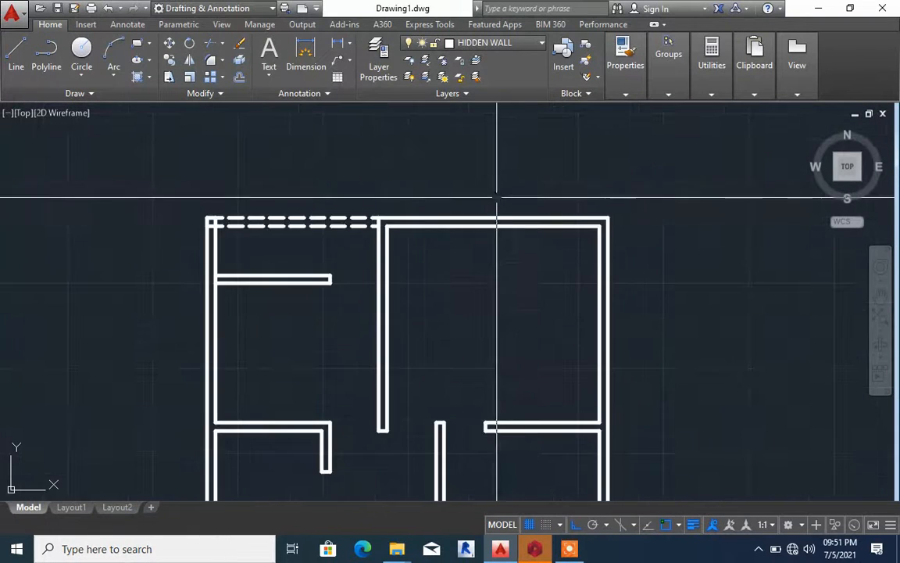
scroll(493, 197, "up", 2)
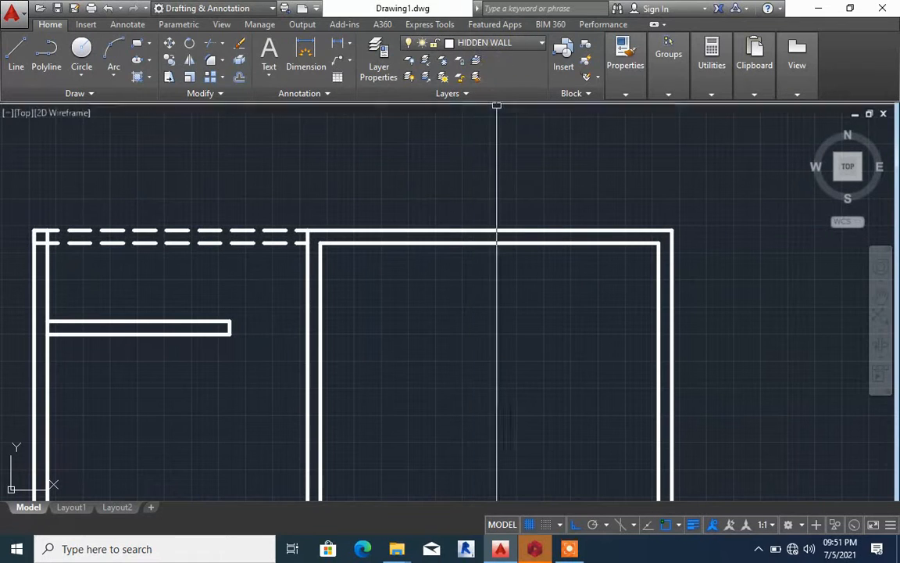
left_click(495, 48)
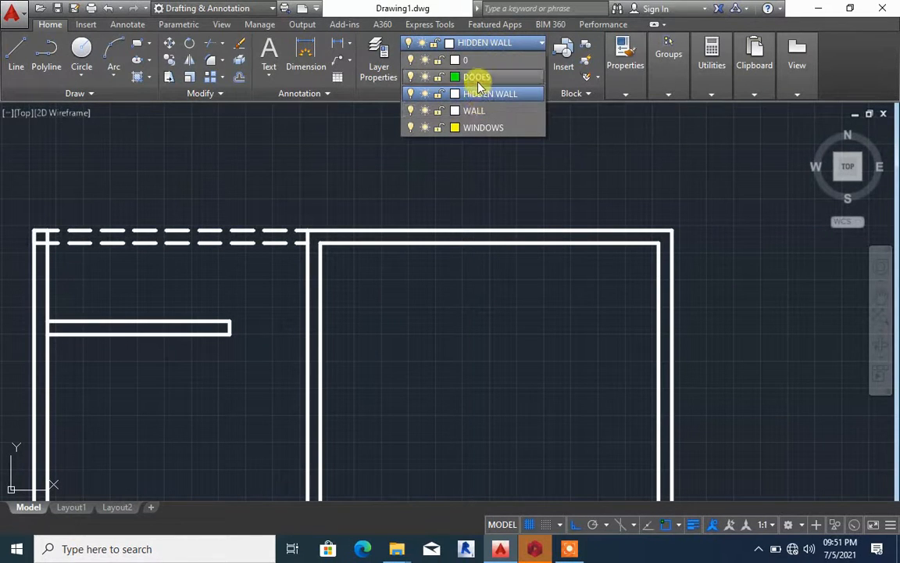
left_click(482, 128)
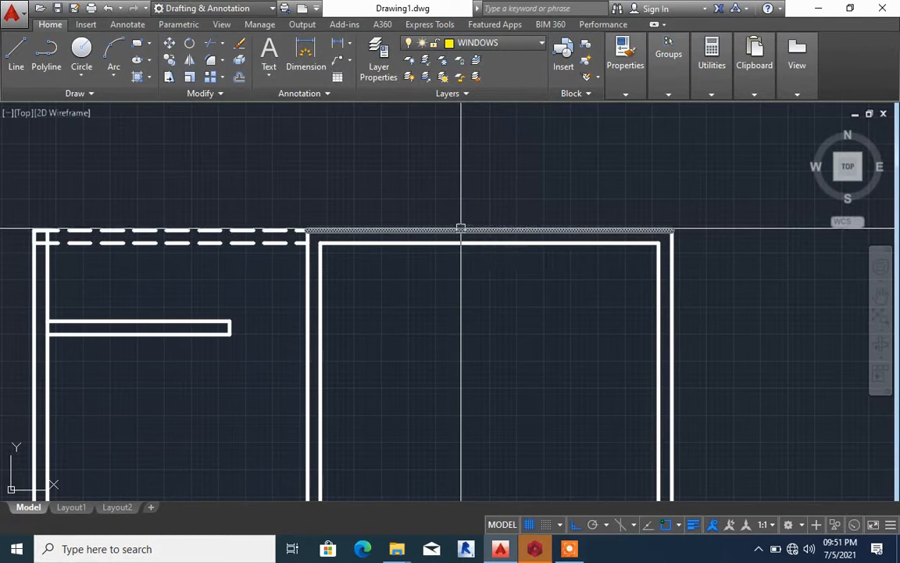
Draw a short line across the upper-right room's top wall, starting at the midpoint of its inner line
key("Return")
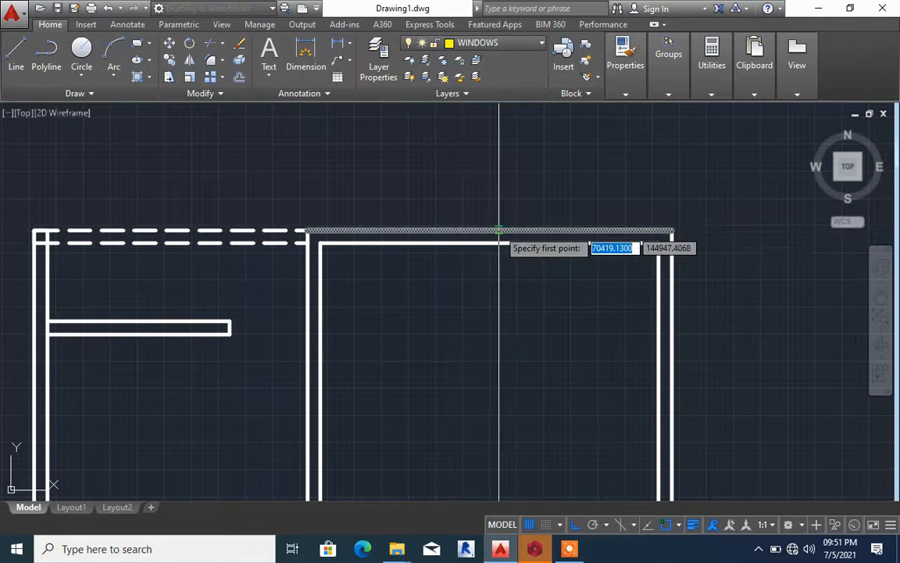
left_click(489, 244)
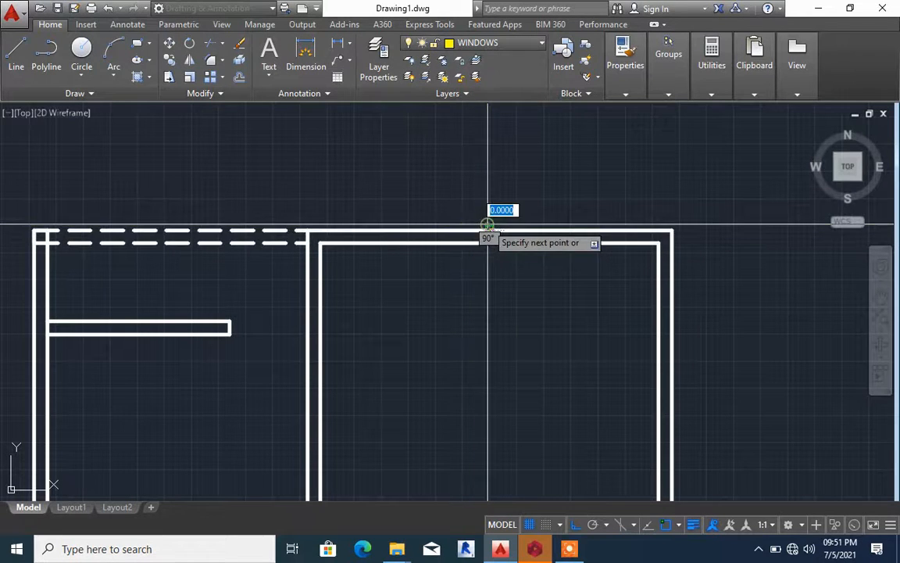
scroll(498, 227, "up", 6)
key("Escape")
scroll(458, 261, "down", 6)
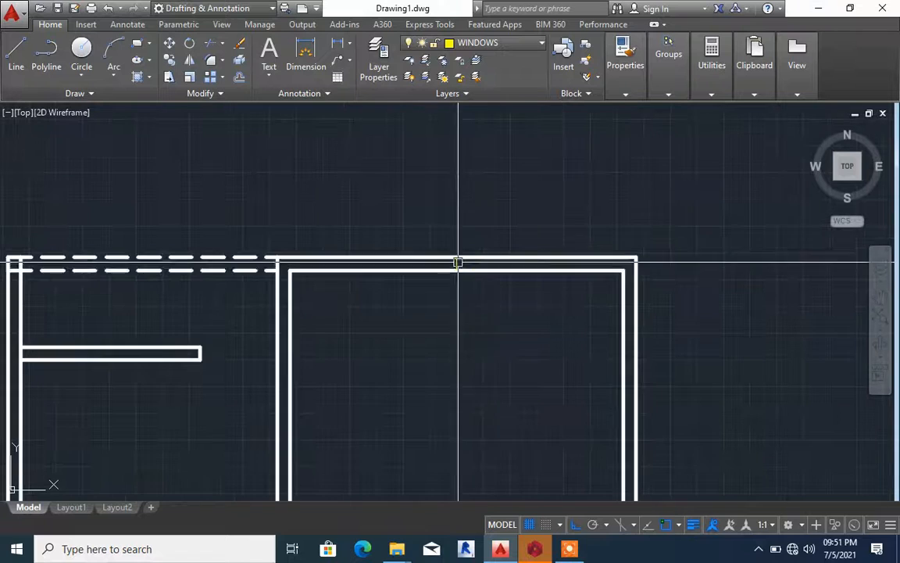
Erase the short window line across the upper-right room's top wall
scroll(458, 262, "up", 2)
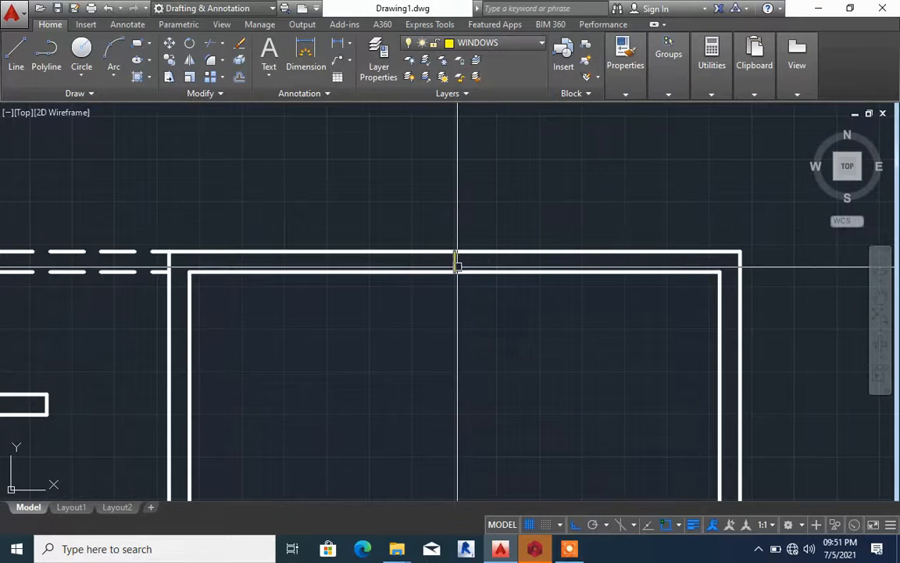
left_click(455, 261)
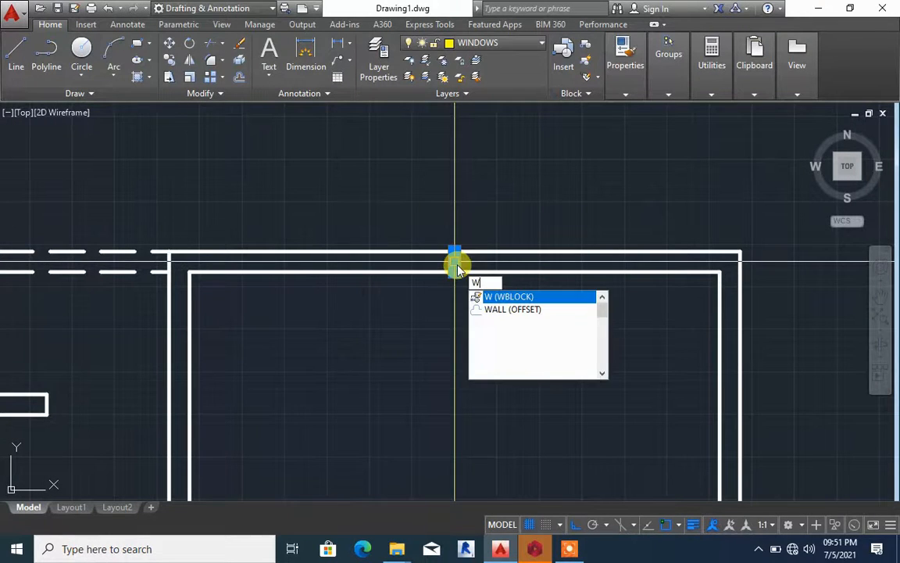
key("BackSpace")
scroll(455, 266, "up", 4)
scroll(455, 266, "down", 4)
type("e")
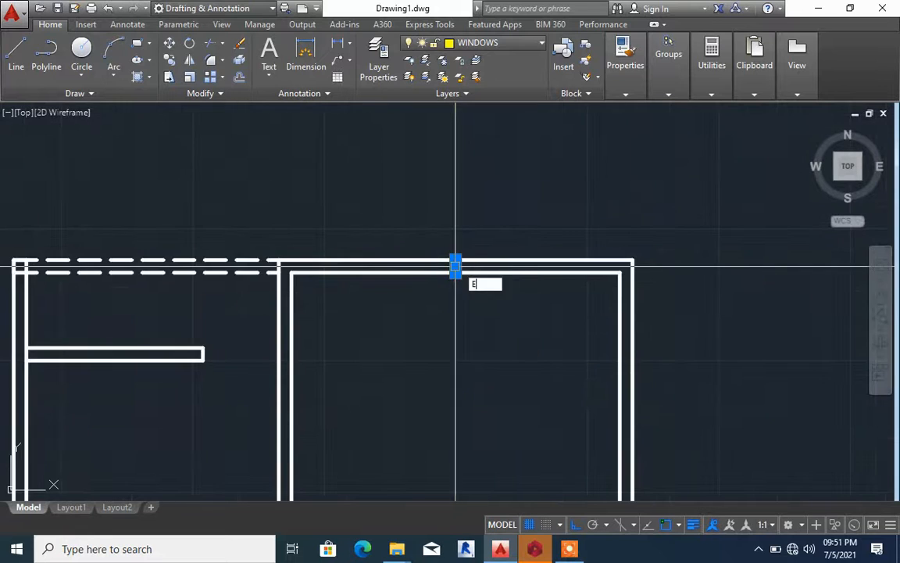
key("Return")
Check which object snap modes are enabled, such as Endpoint, Midpoint and Nearest
scroll(457, 272, "up", 4)
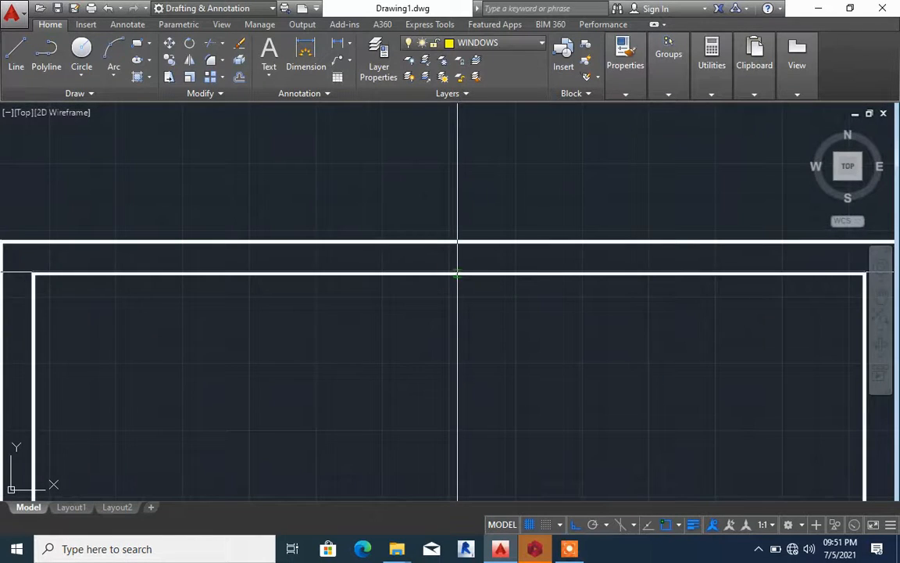
scroll(457, 272, "down", 3)
key("l")
key("Return")
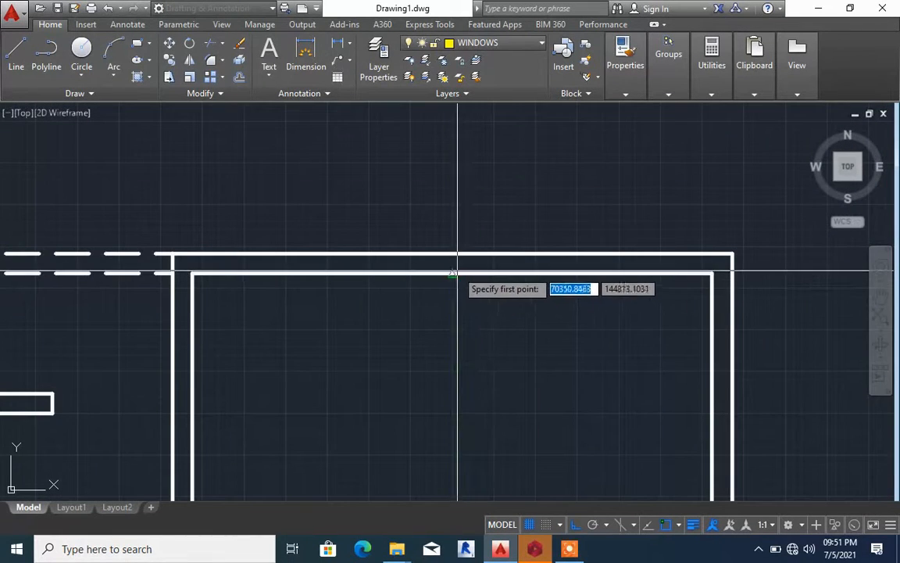
left_click(679, 525)
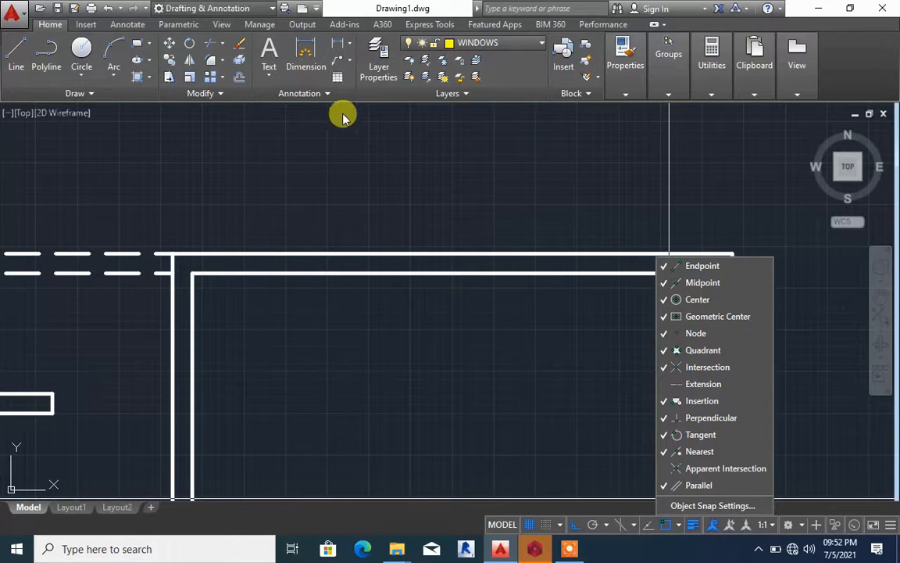
left_click(423, 234)
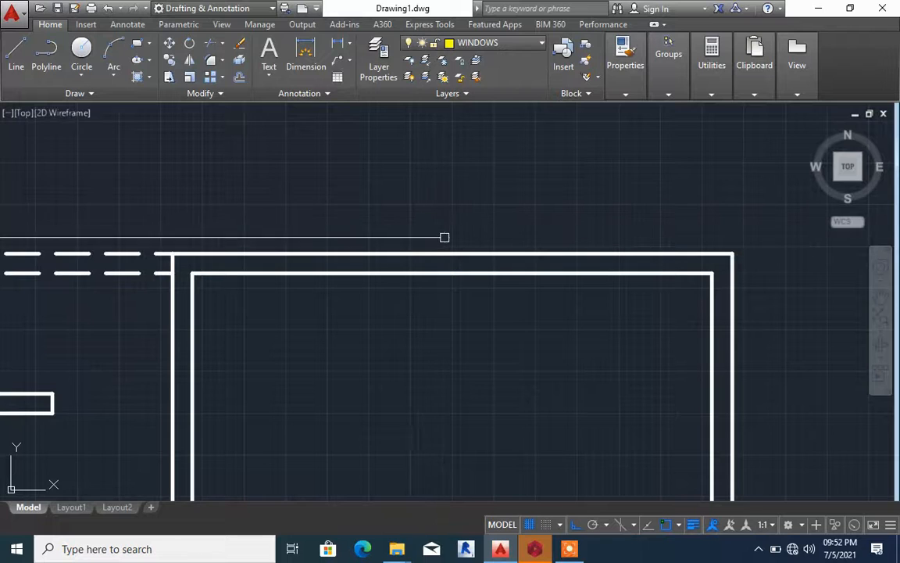
Draw a short vertical line between the outer and inner lines at the middle of the upper-right room's top wall
key("Return")
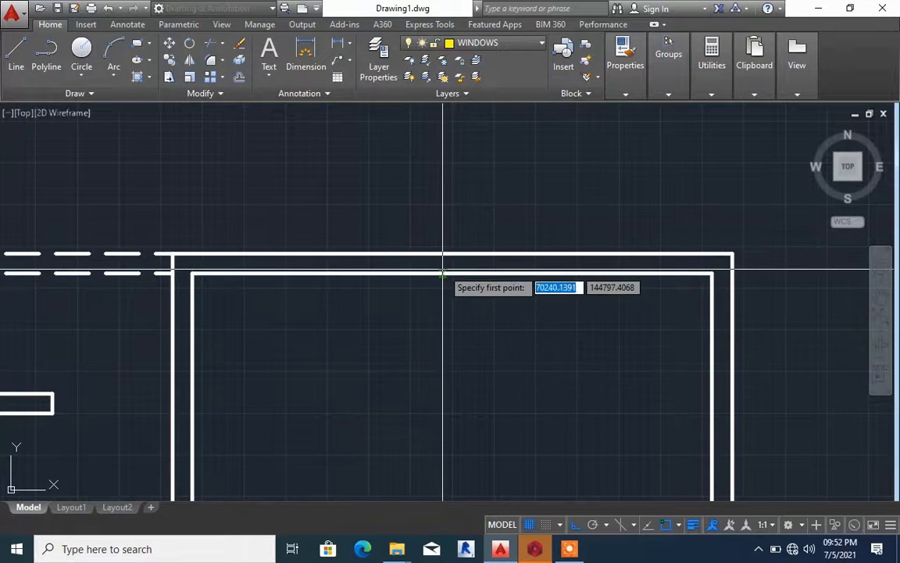
left_click(453, 255)
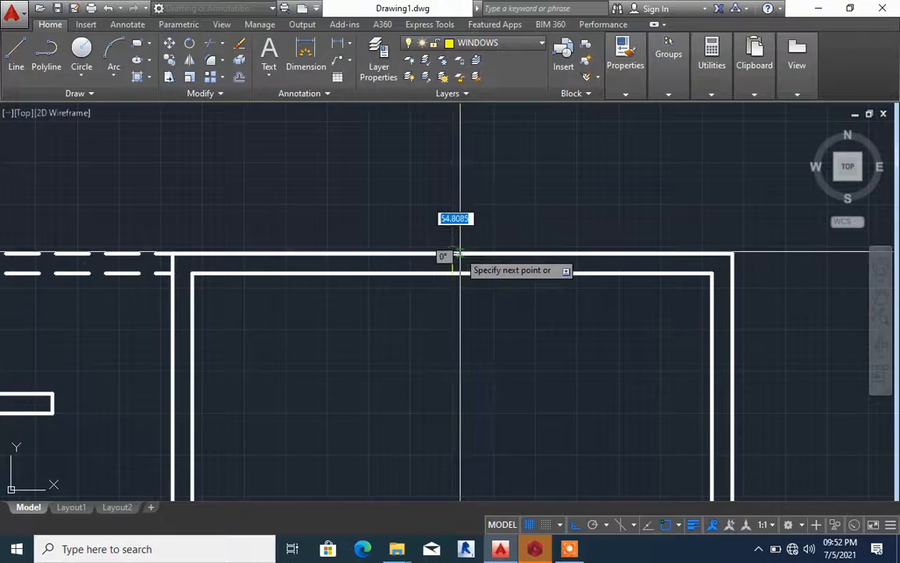
scroll(457, 273, "up", 4)
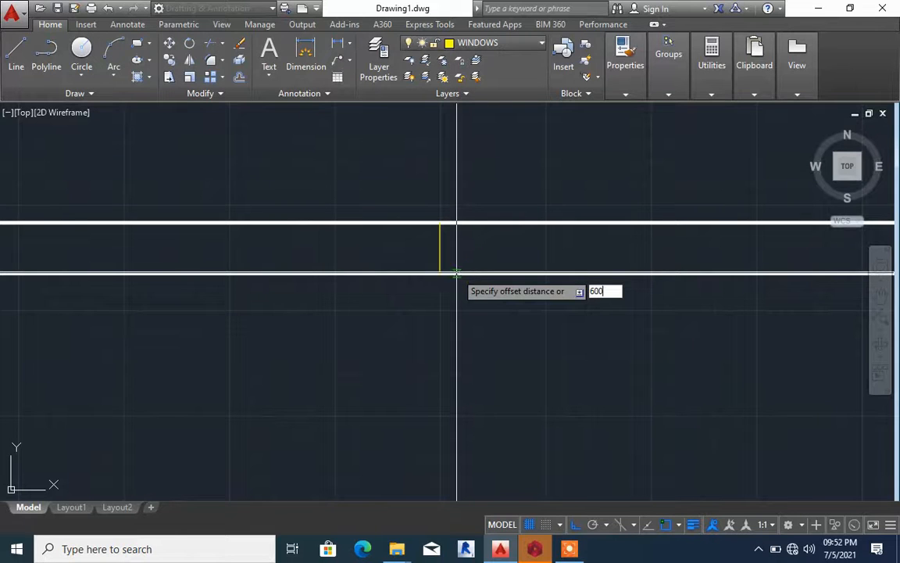
Offset the short window line 600 to each side and erase the original middle line
key("Return")
left_click(437, 256)
scroll(453, 254, "down", 2)
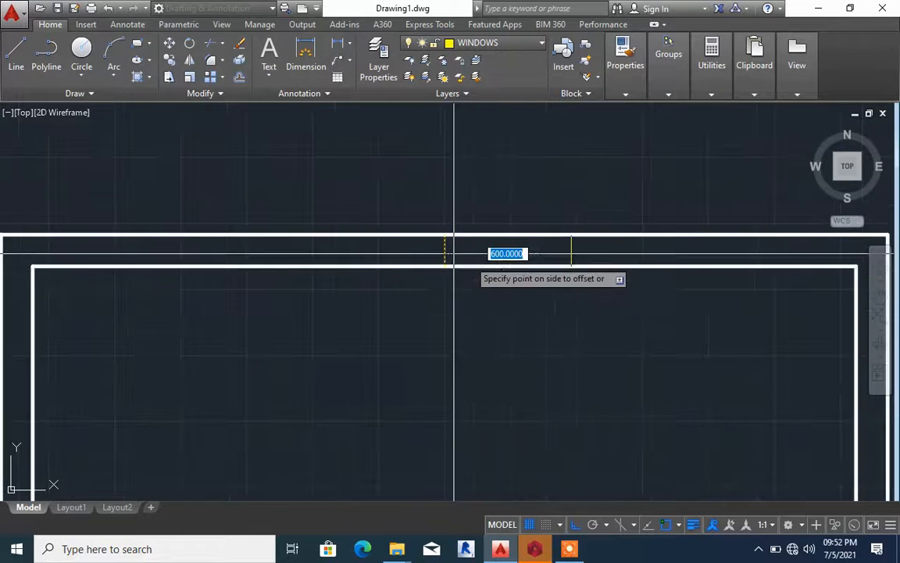
left_click(507, 281)
left_click(446, 243)
left_click(385, 259)
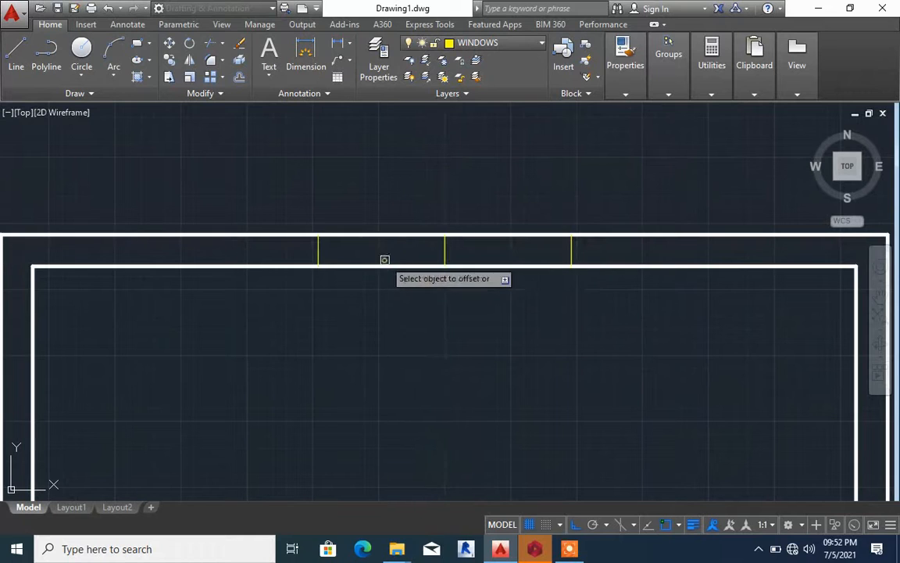
left_click(444, 258)
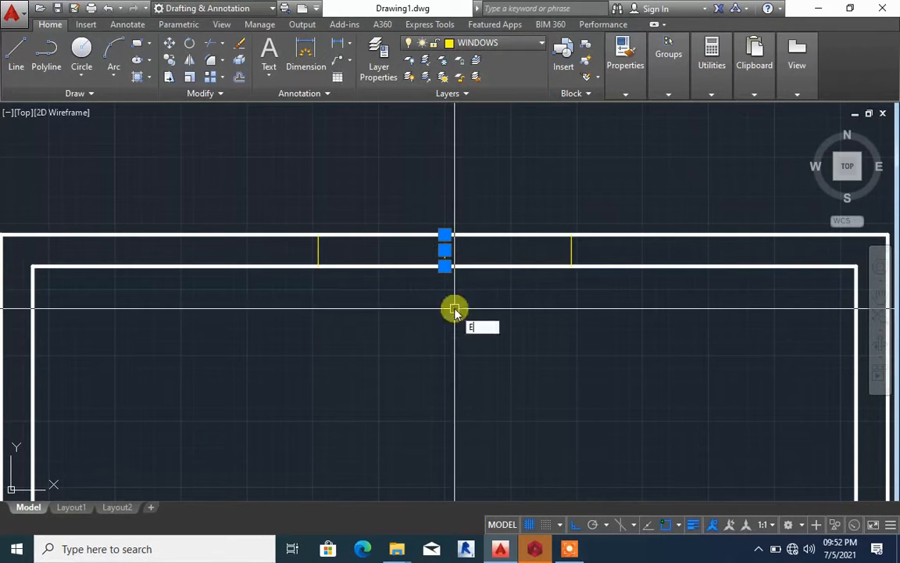
key("Return")
Trim both top wall lines between the two short window lines to open the window gap
type("TR")
key("Return")
key("Return")
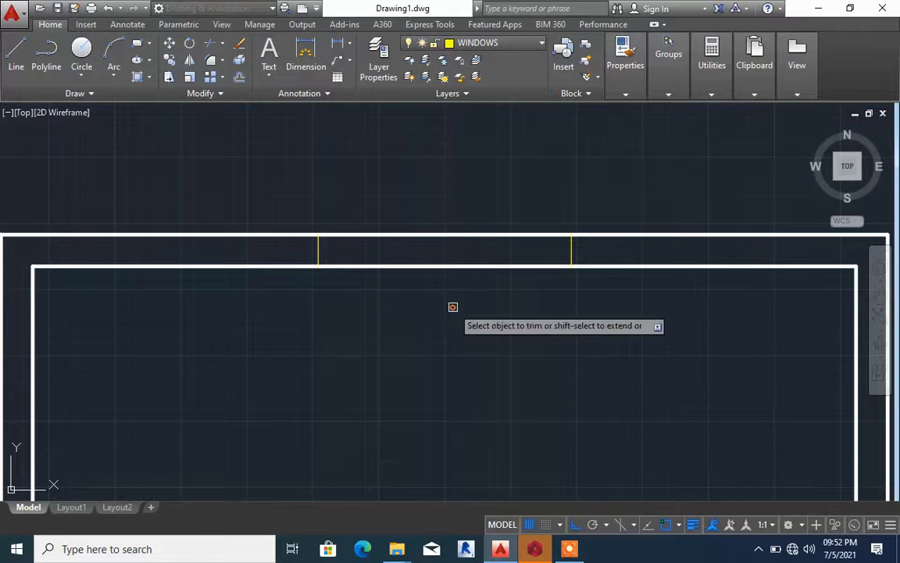
left_click(453, 307)
left_click(421, 163)
key("Escape")
scroll(448, 193, "down", 2)
scroll(430, 216, "up", 2)
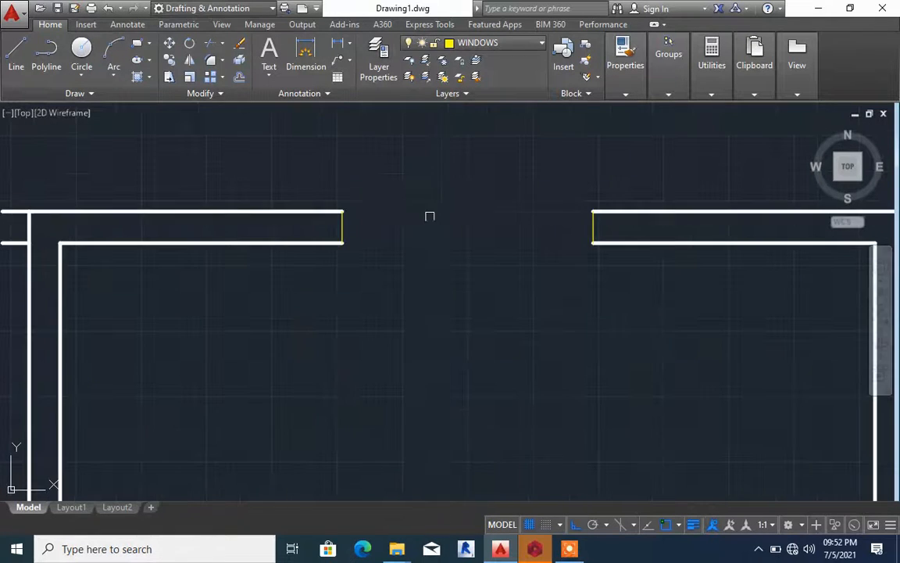
Match the two short end lines of the top-wall window opening to the properties of the adjoining wall line
type("MQ")
key("Return")
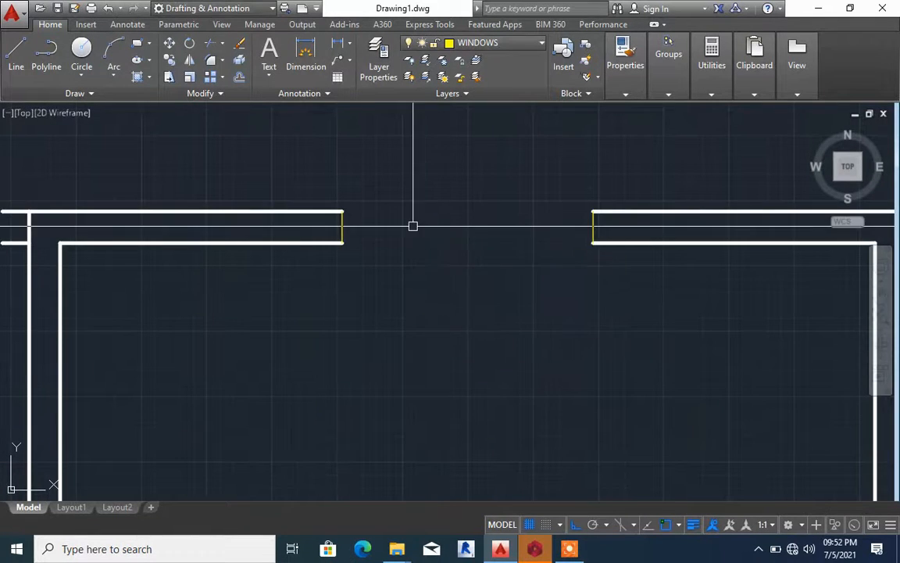
type("MA")
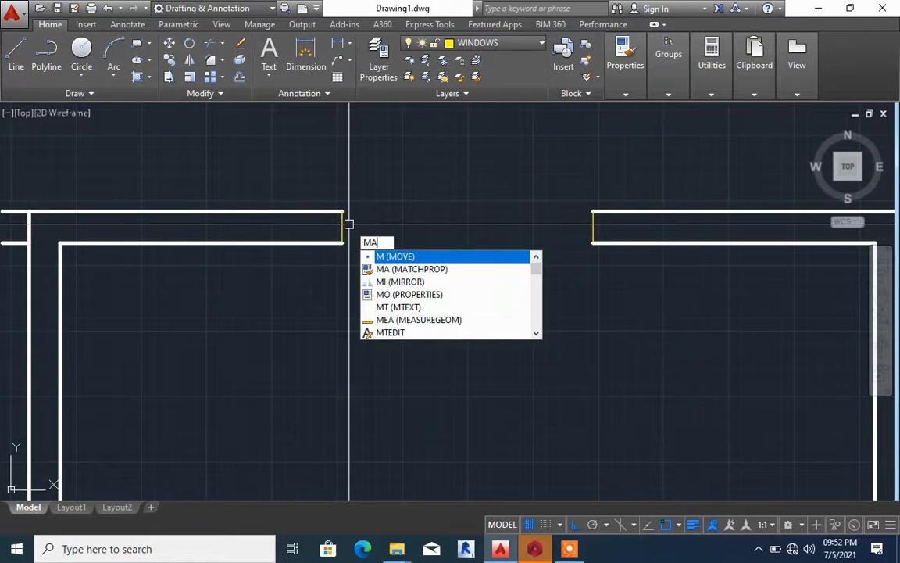
key("Return")
left_click(336, 213)
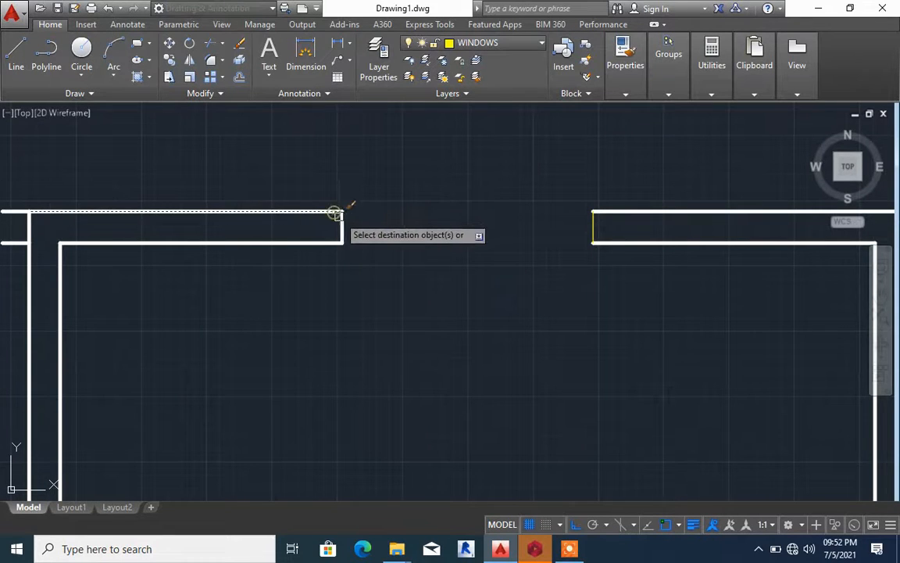
left_click(592, 236)
key("Escape")
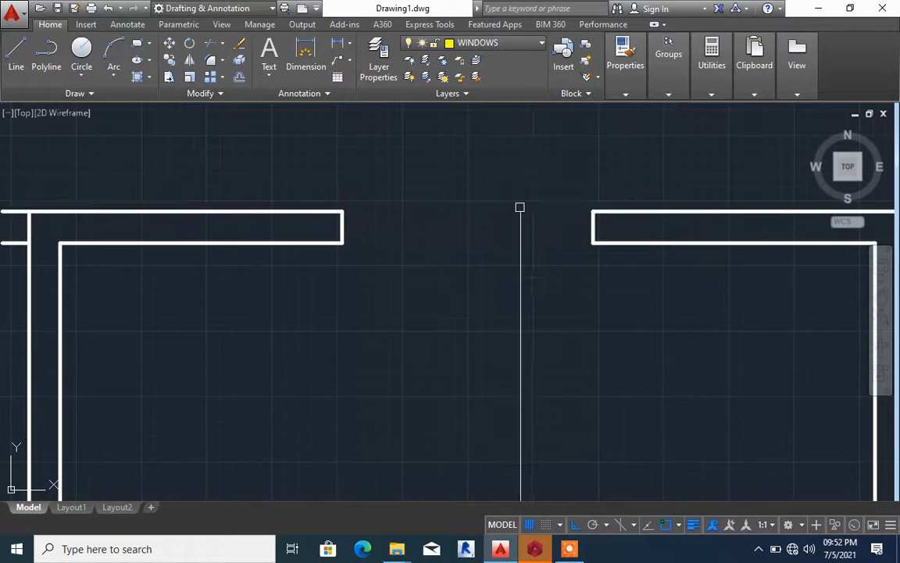
Draw a horizontal window line across the top-wall opening between the midpoints of its two end lines
type("L")
key("Return")
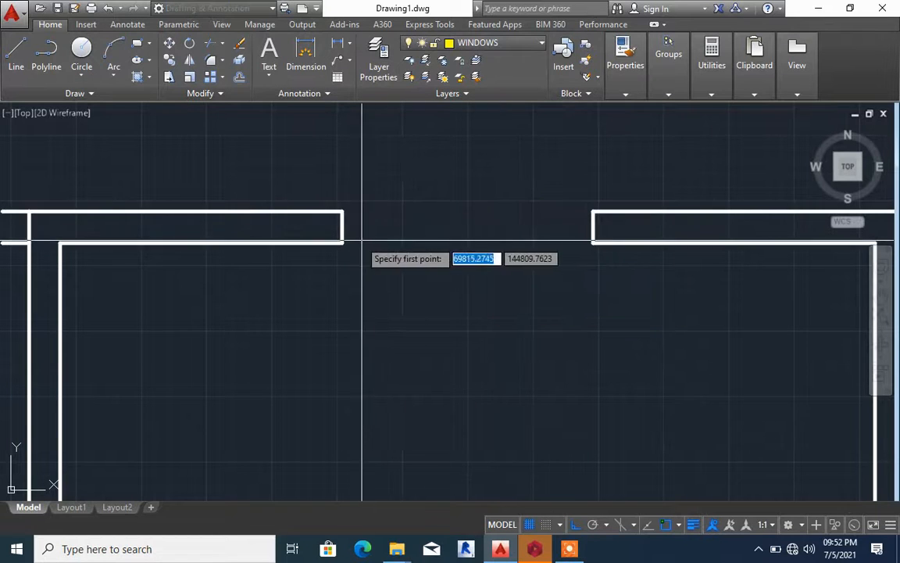
left_click(340, 227)
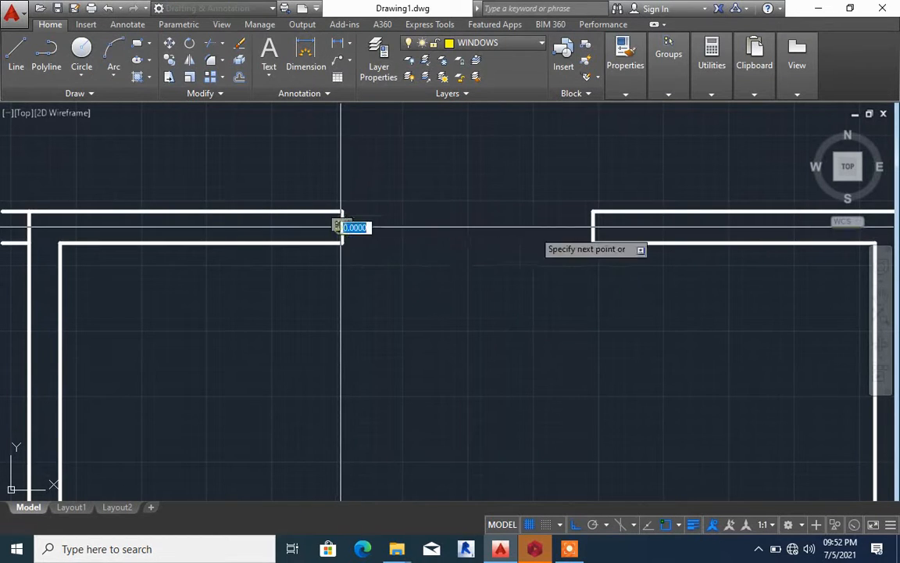
left_click(591, 228)
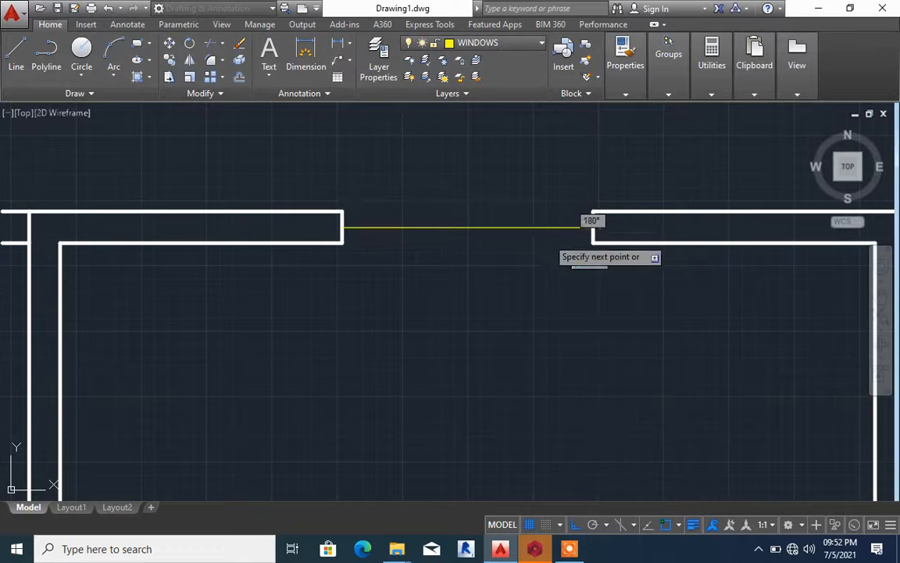
key("Return")
Offset the middle window line to both sides so the copies align with the outer and inner wall lines
type("o")
key("Return")
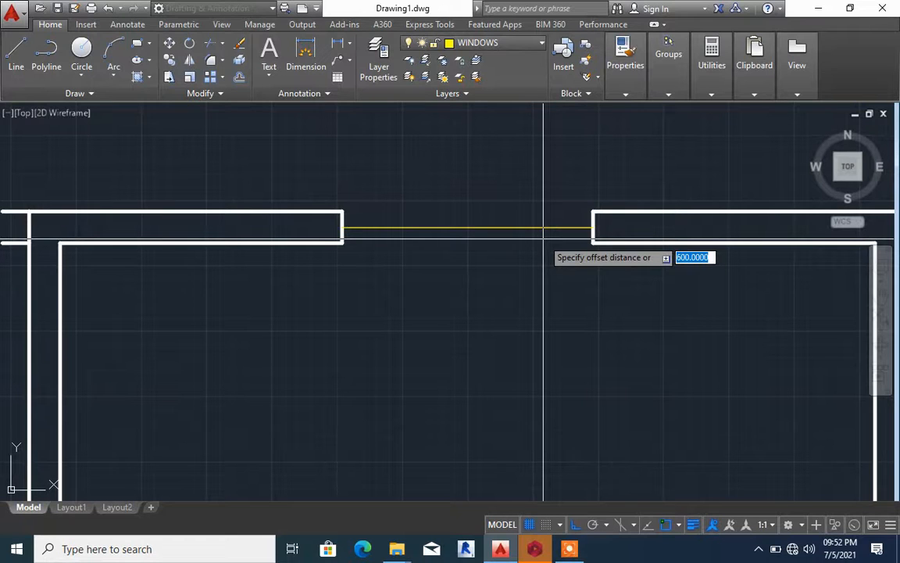
key("Return")
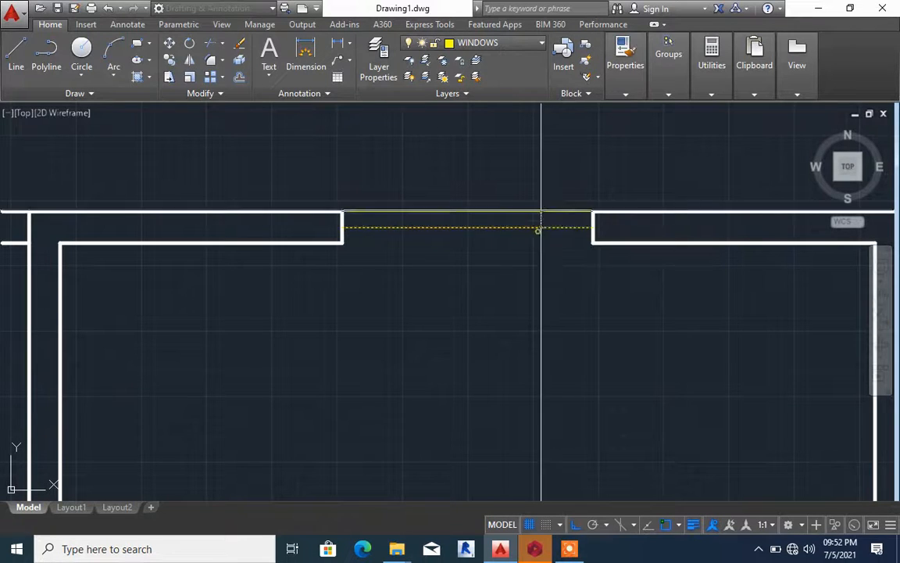
left_click(530, 227)
left_click(530, 260)
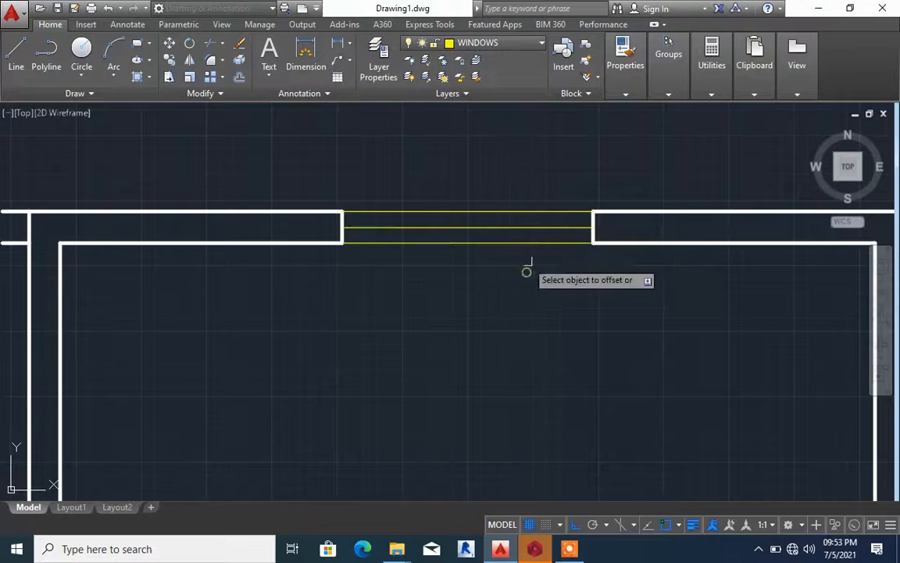
Copy the complete top-wall window straight down from its lower line's midpoint onto the inner line of the plan's bottom wall
scroll(529, 265, "down", 5)
scroll(532, 256, "up", 2)
scroll(531, 244, "down", 2)
scroll(529, 234, "down", 2)
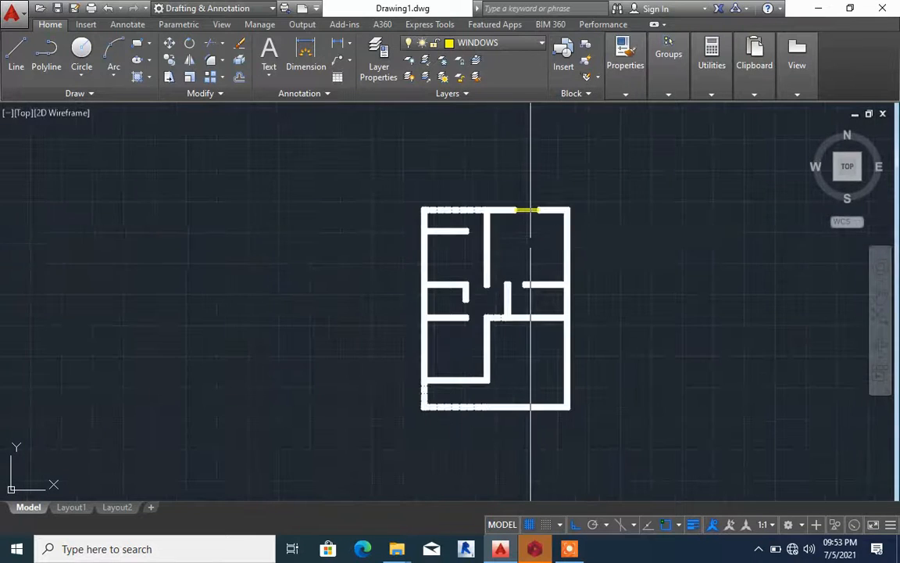
scroll(492, 165, "up", 4)
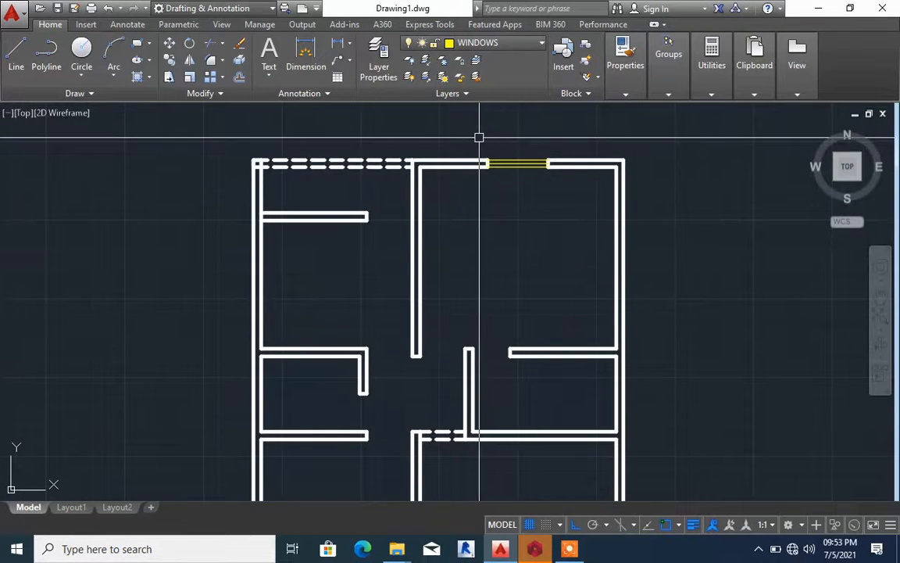
left_click(479, 137)
left_click(582, 180)
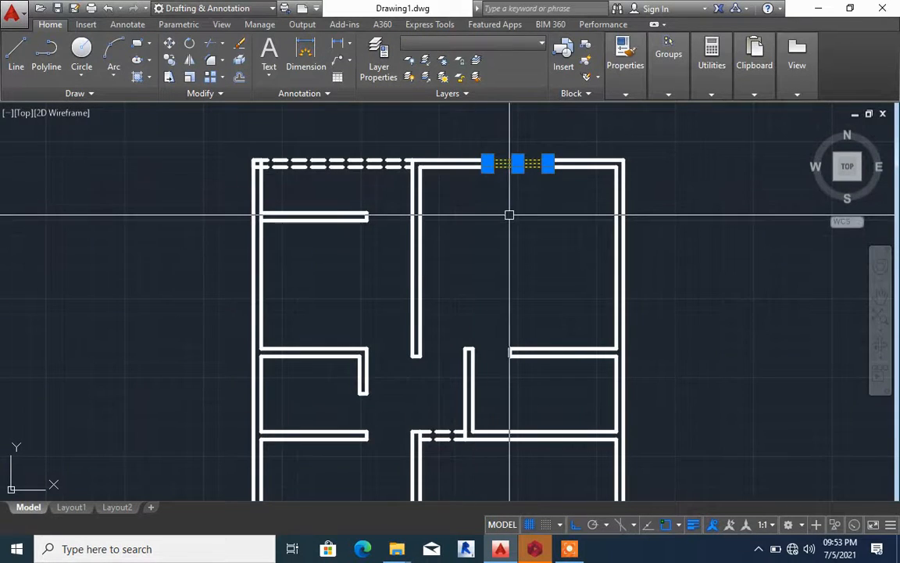
type("CO")
key("Return")
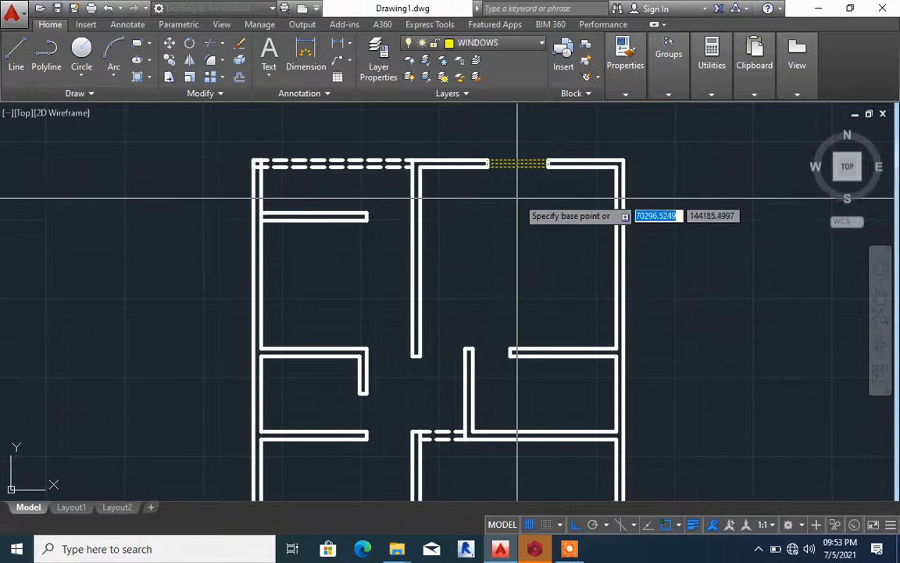
scroll(517, 166, "up", 4)
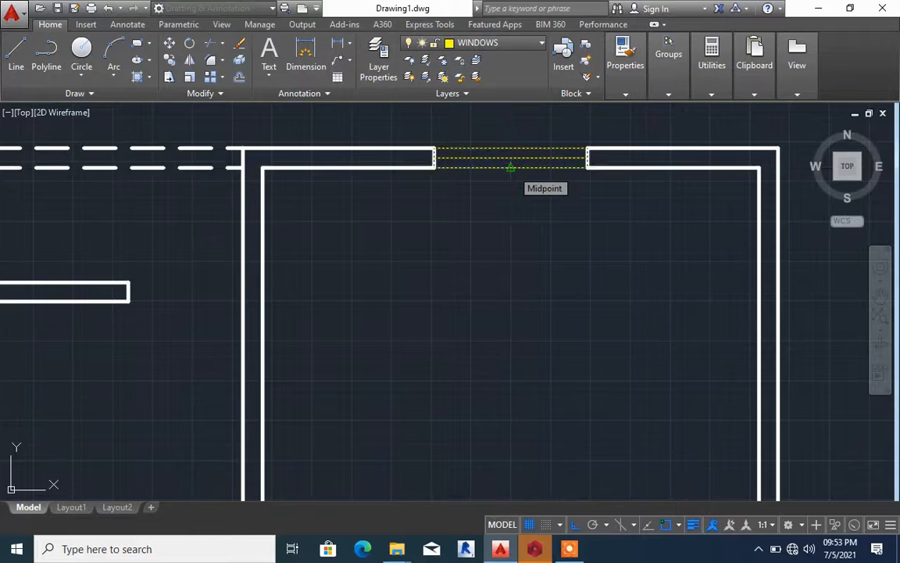
left_click(509, 166)
scroll(513, 160, "down", 8)
scroll(497, 301, "up", 5)
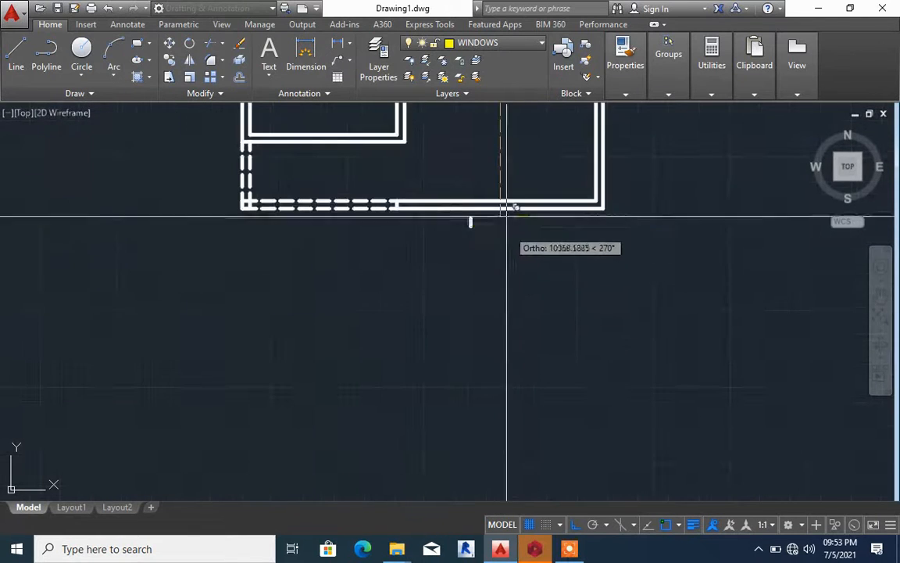
scroll(511, 209, "down", 3)
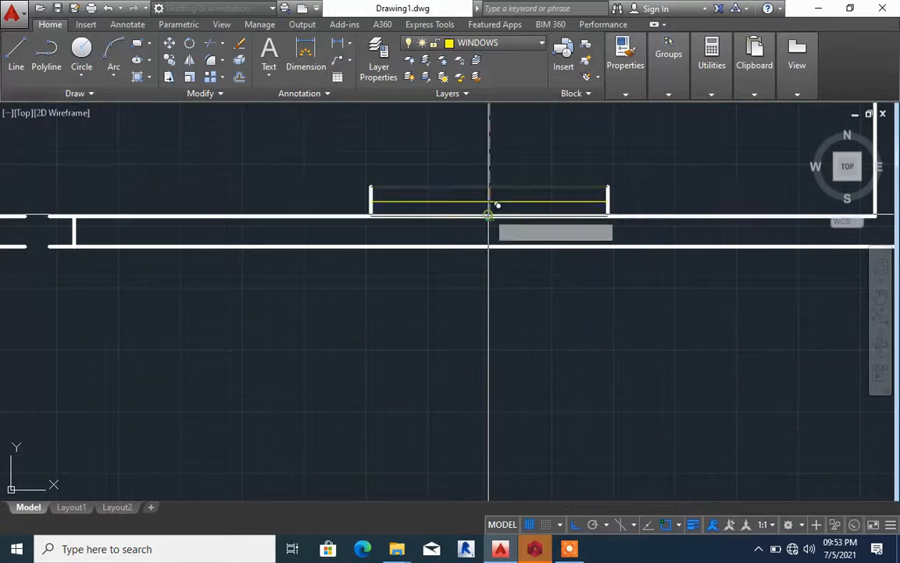
left_click(490, 216)
key("Escape")
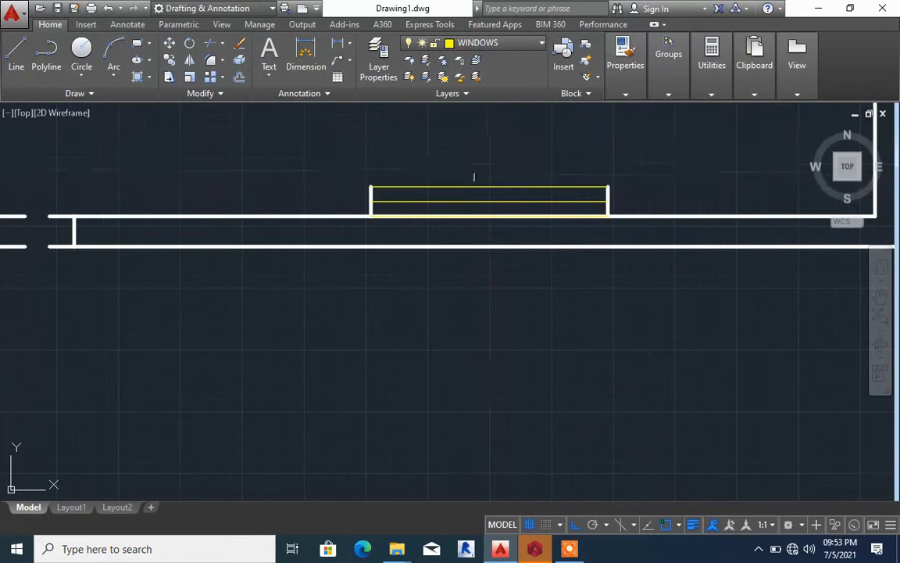
Move the copied window down from its lower corner so it sits within the thickness of the bottom wall
scroll(478, 191, "down", 2)
left_click(387, 162)
left_click(574, 246)
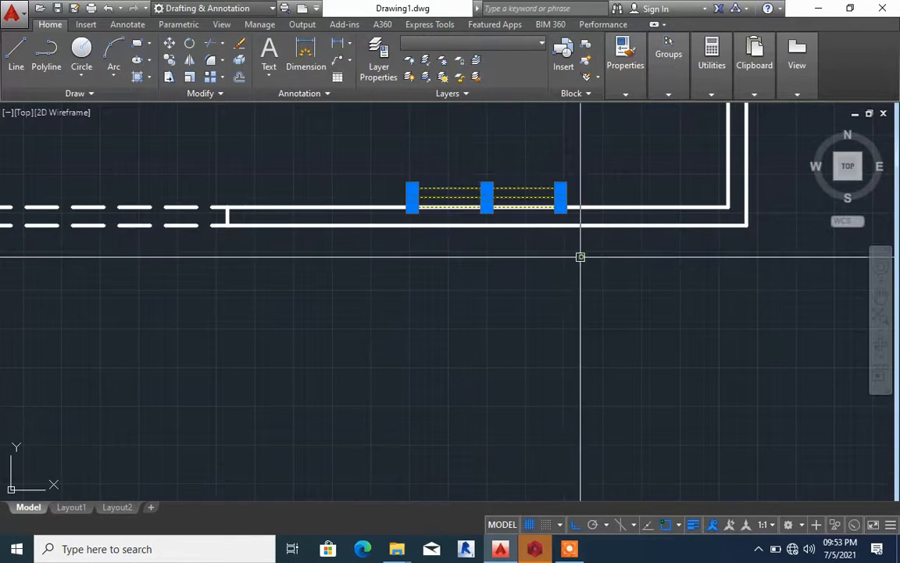
key("Return")
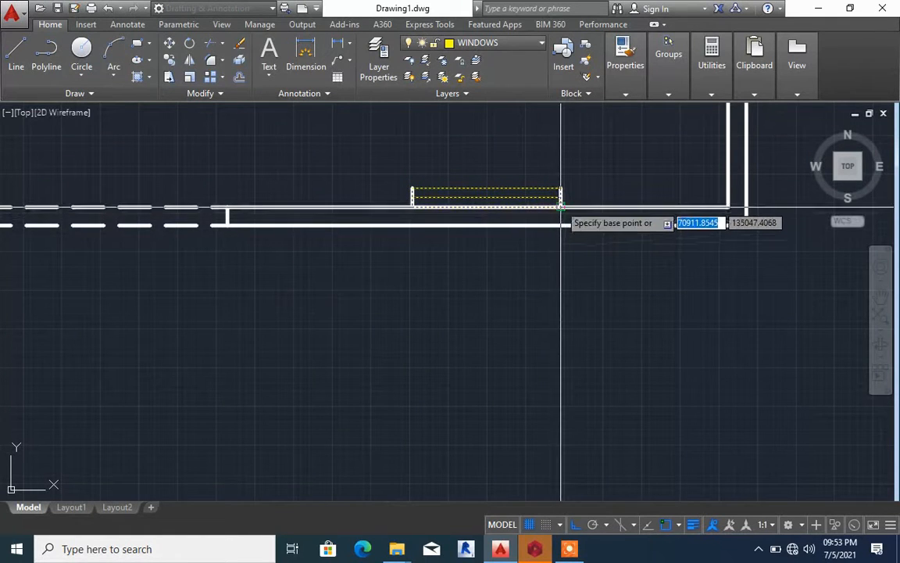
left_click(561, 206)
left_click(557, 226)
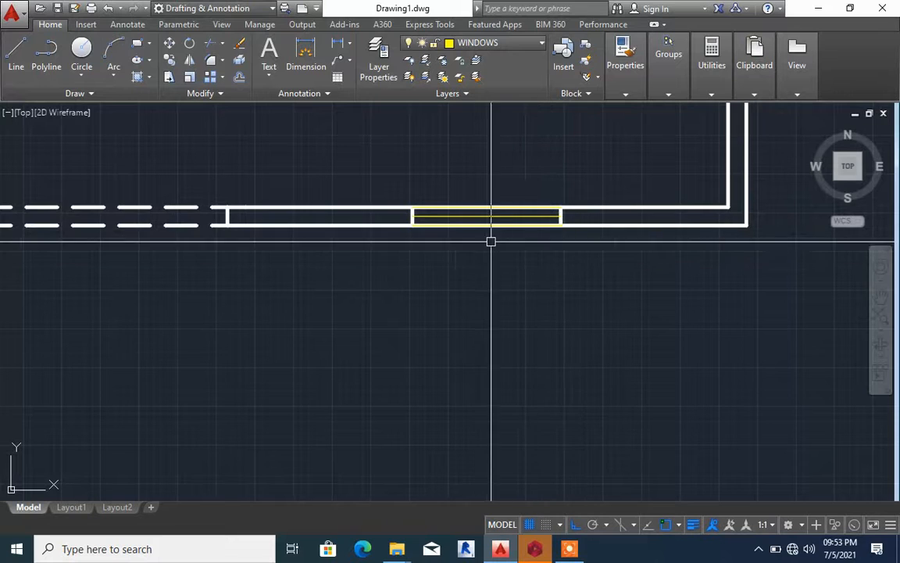
Trim both bottom wall lines between the end lines of the copied window
type("TR")
key("Return")
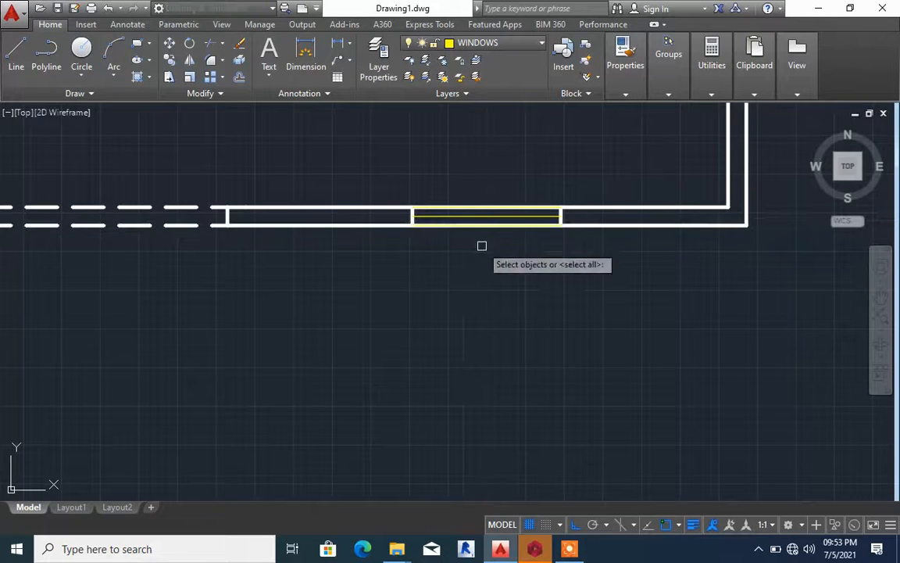
left_click(482, 247)
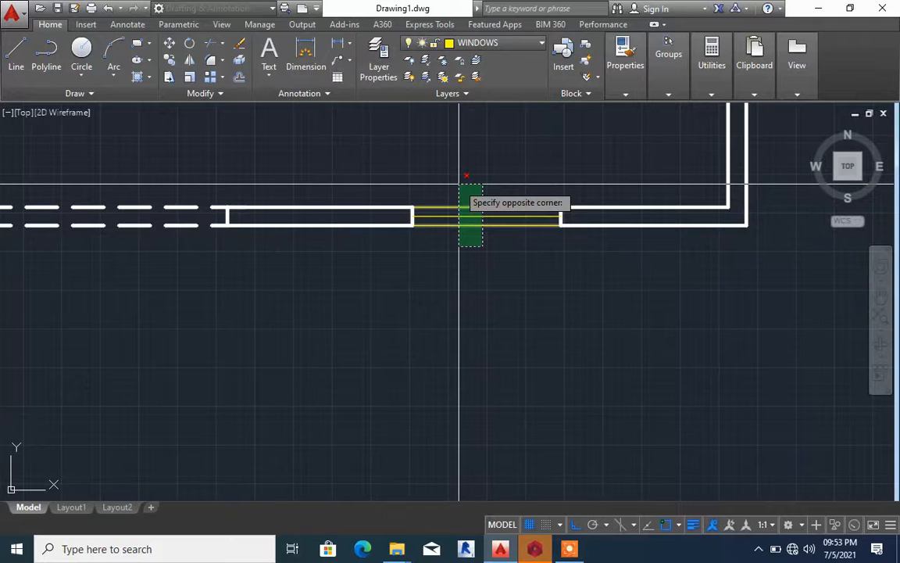
left_click(459, 185)
key("Return")
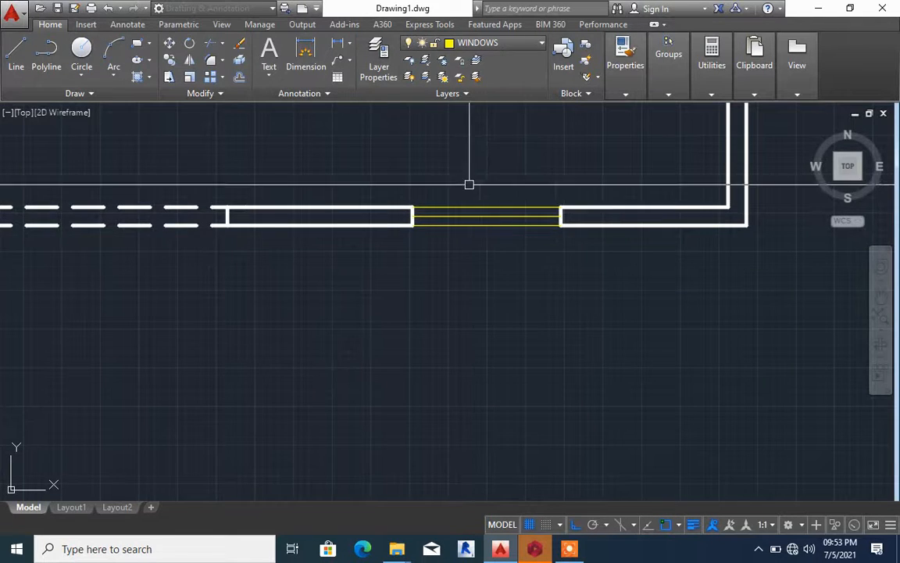
scroll(451, 205, "up", 2)
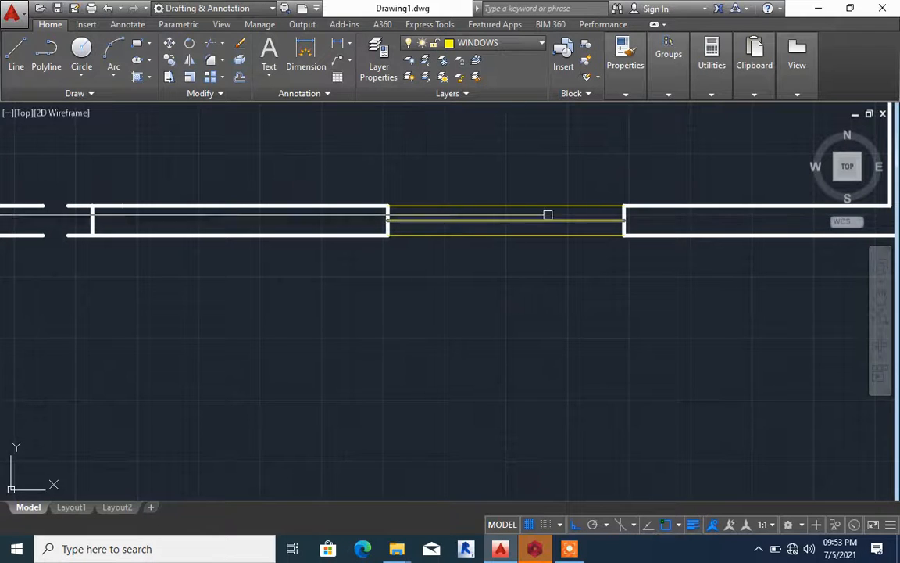
left_click(635, 205)
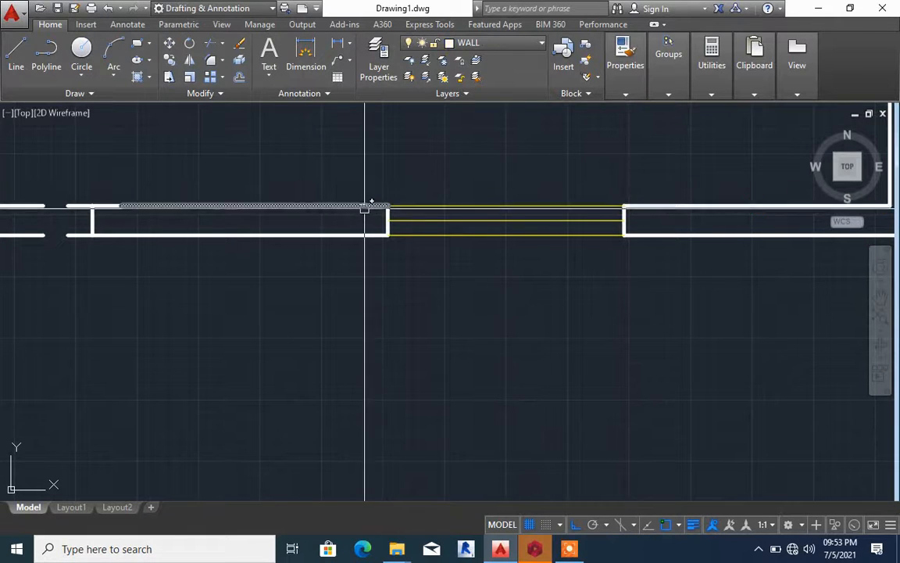
key("Escape")
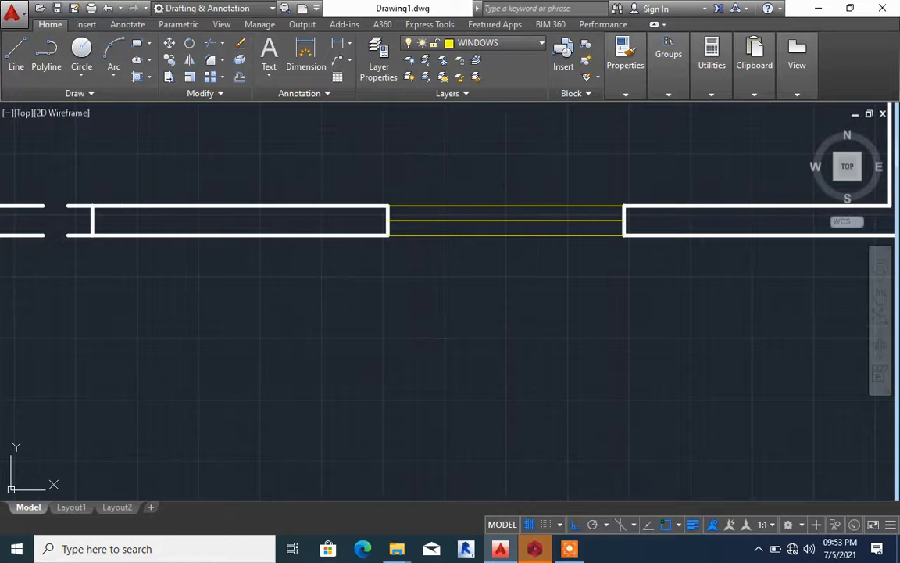
scroll(522, 267, "down", 6)
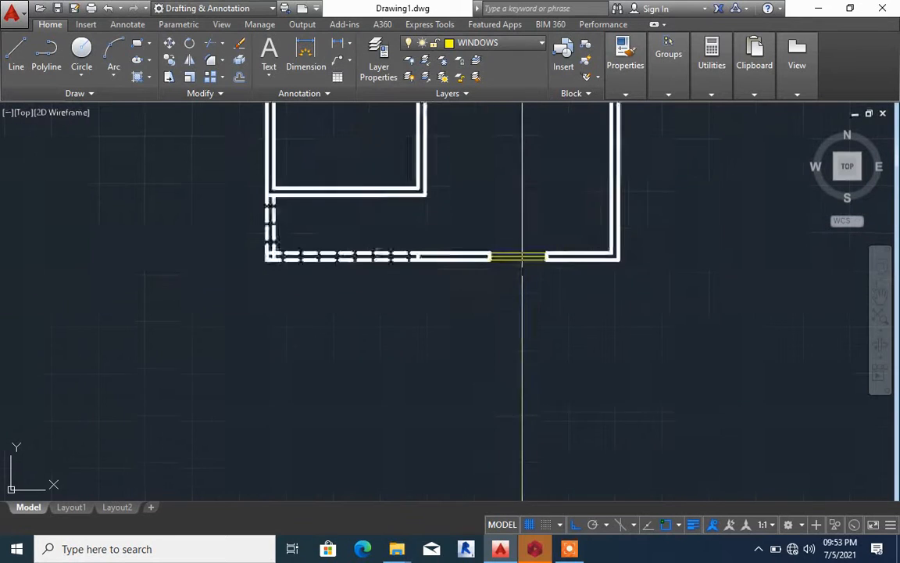
scroll(522, 268, "up", 2)
left_click(442, 220)
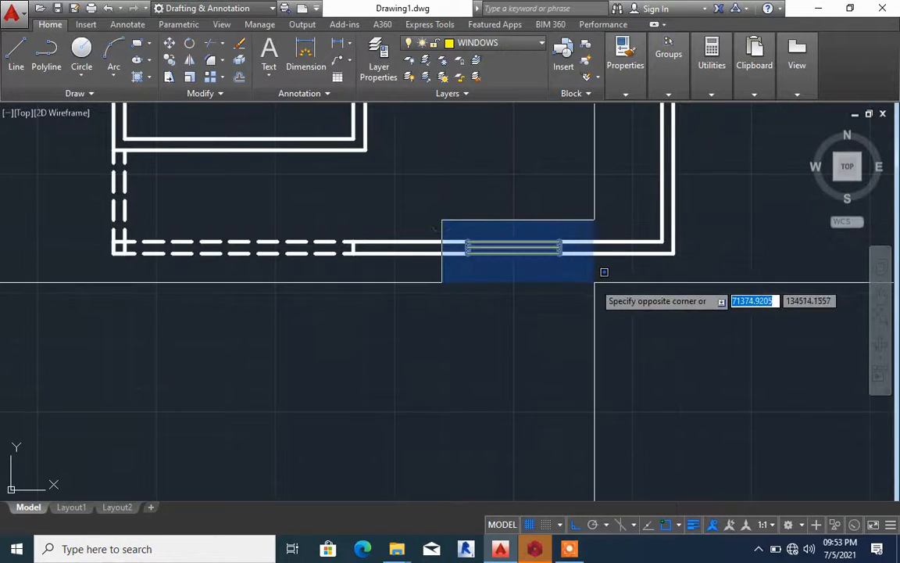
left_click(594, 282)
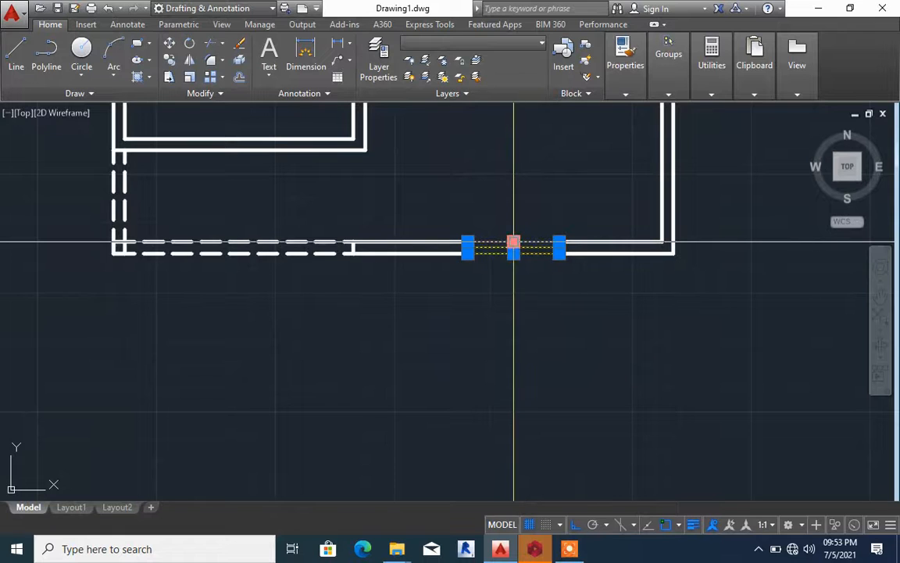
type("co")
key("Return")
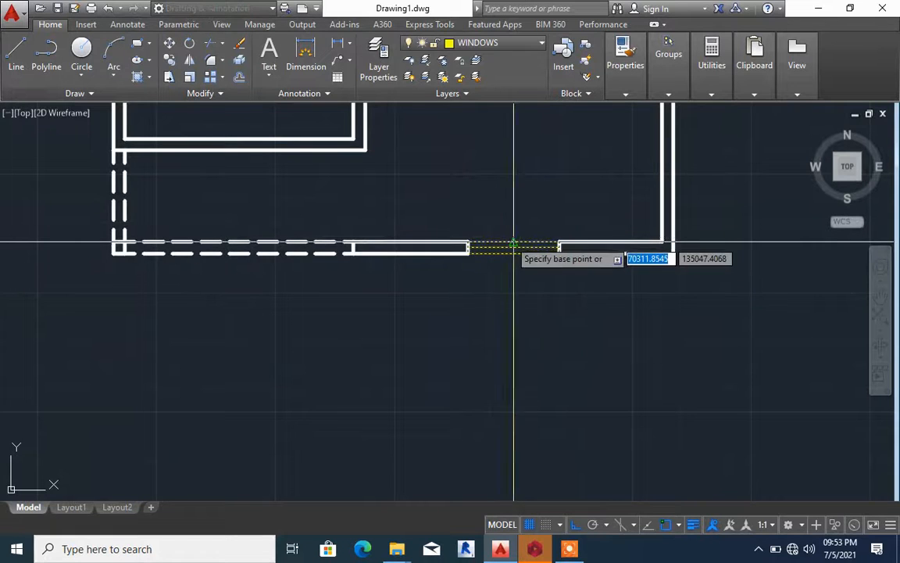
left_click(469, 250)
scroll(513, 270, "down", 4)
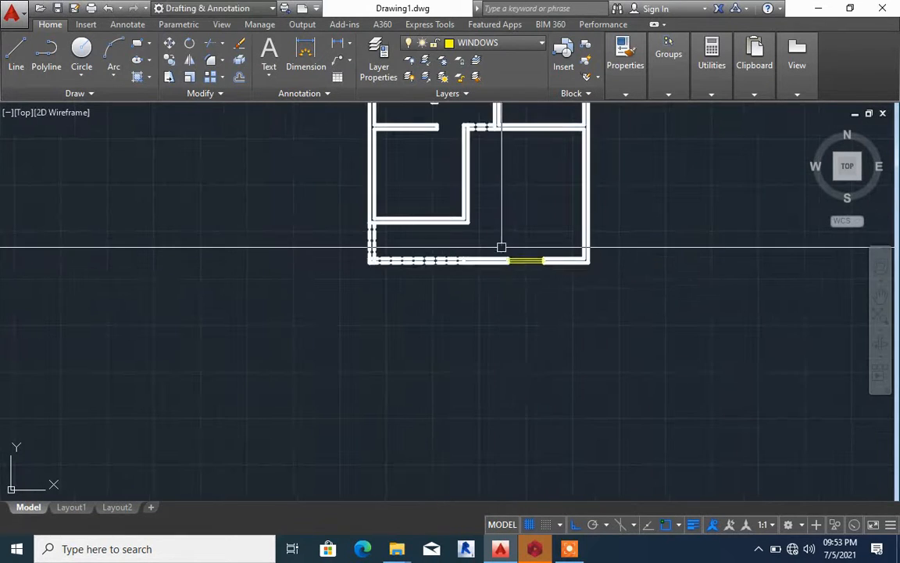
Copy the bottom-wall window from its lower line's midpoint to the midpoint of the lower-left room's bottom wall line
left_click(502, 248)
left_click(547, 276)
scroll(528, 265, "up", 4)
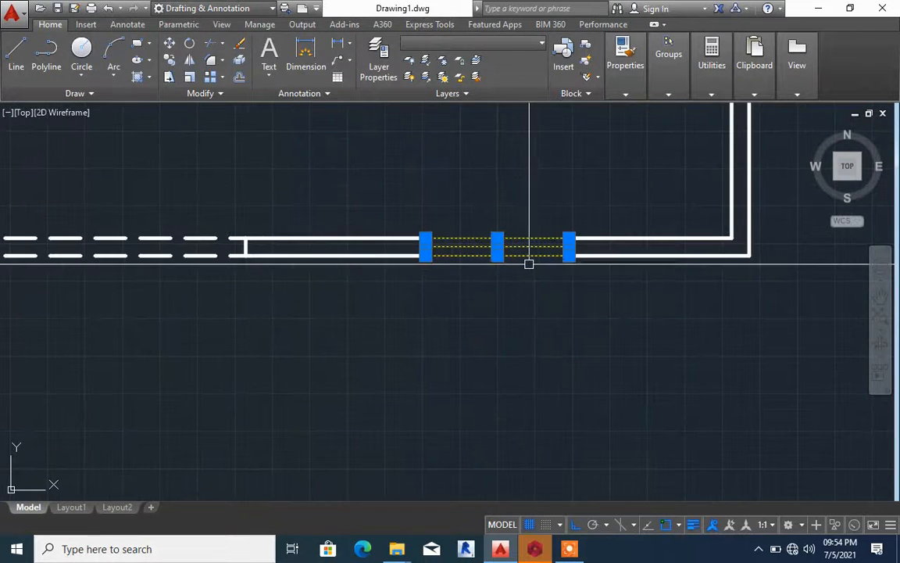
type("co")
key("Return")
left_click(501, 260)
scroll(541, 277, "down", 4)
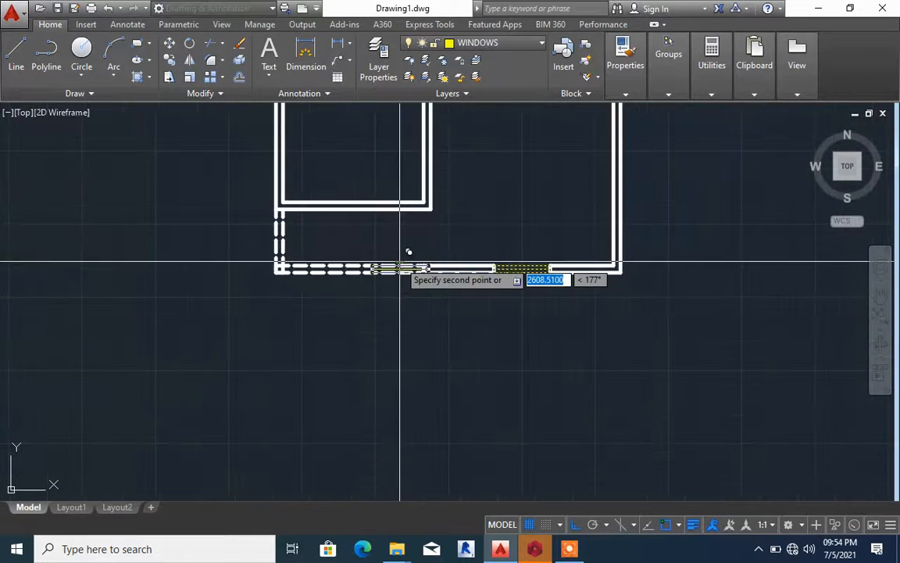
scroll(322, 192, "up", 2)
scroll(321, 192, "up", 2)
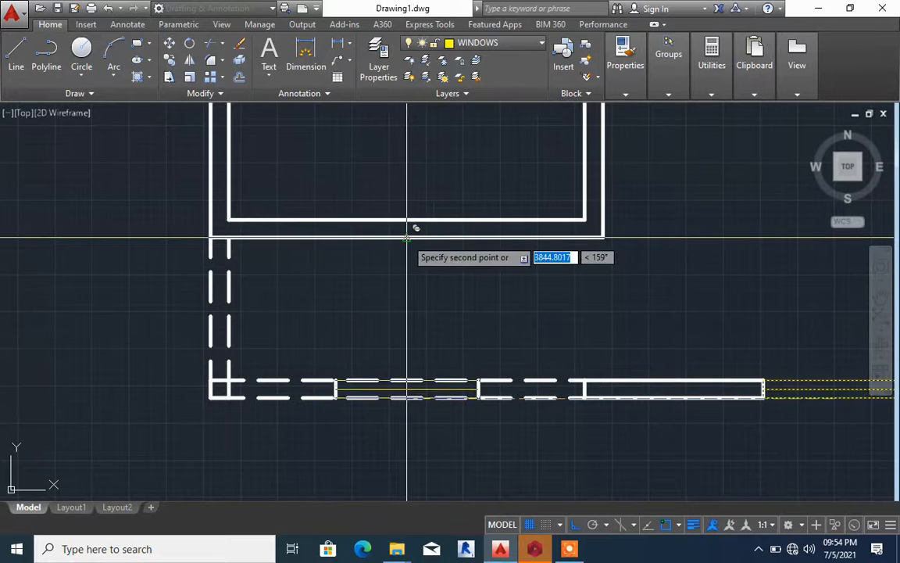
left_click(406, 235)
key("Escape")
Trim both lines of the lower-left room's bottom wall between the end lines of the copied window
left_click(315, 214)
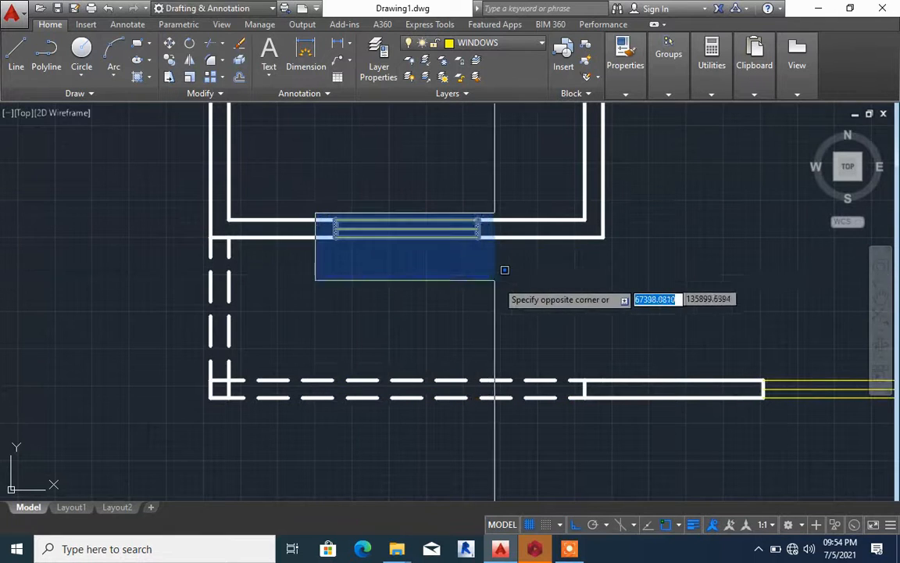
key("Escape")
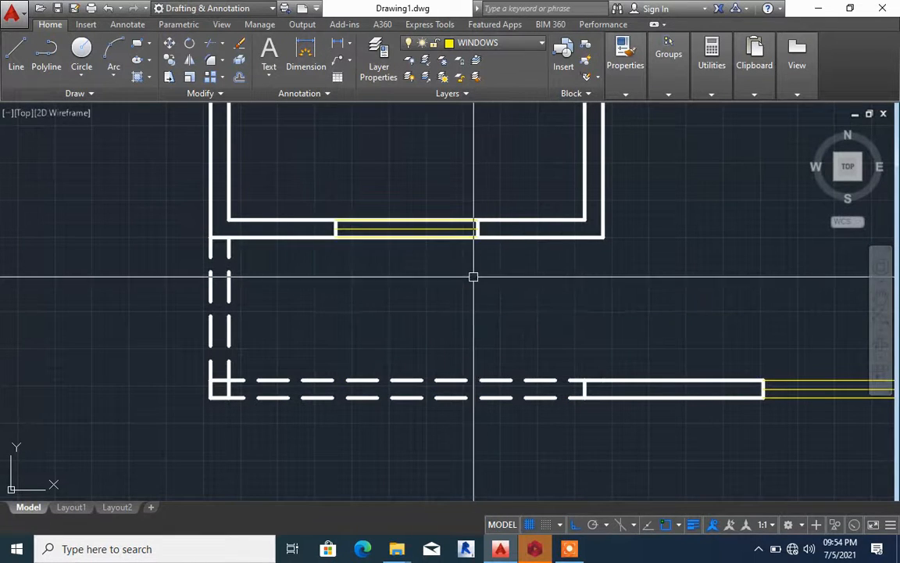
left_click(428, 270)
left_click(401, 198)
Copy the lower-left room's window from its lower line's midpoint to the midpoint of the short partition's lower line near the plan's upper-left corner
scroll(370, 308, "down", 7)
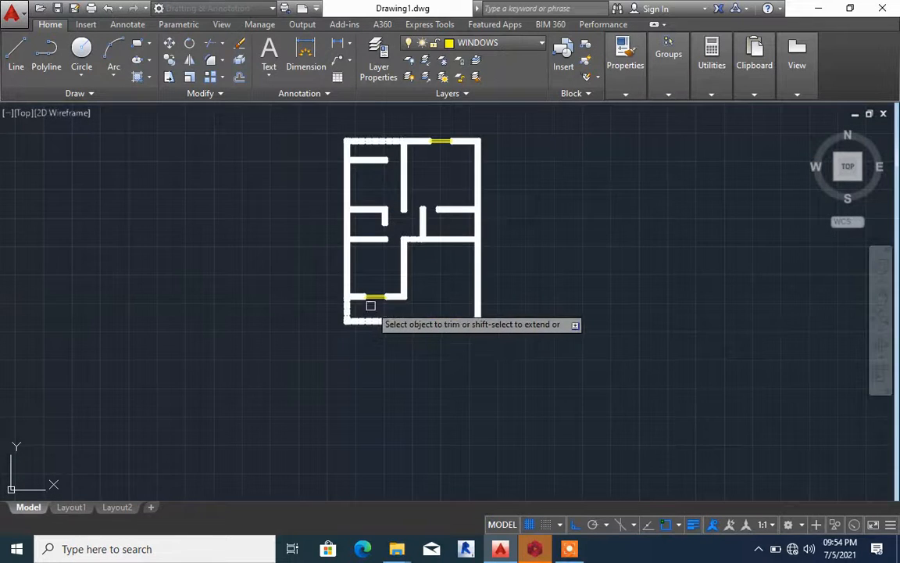
scroll(370, 305, "up", 8)
left_click(318, 263)
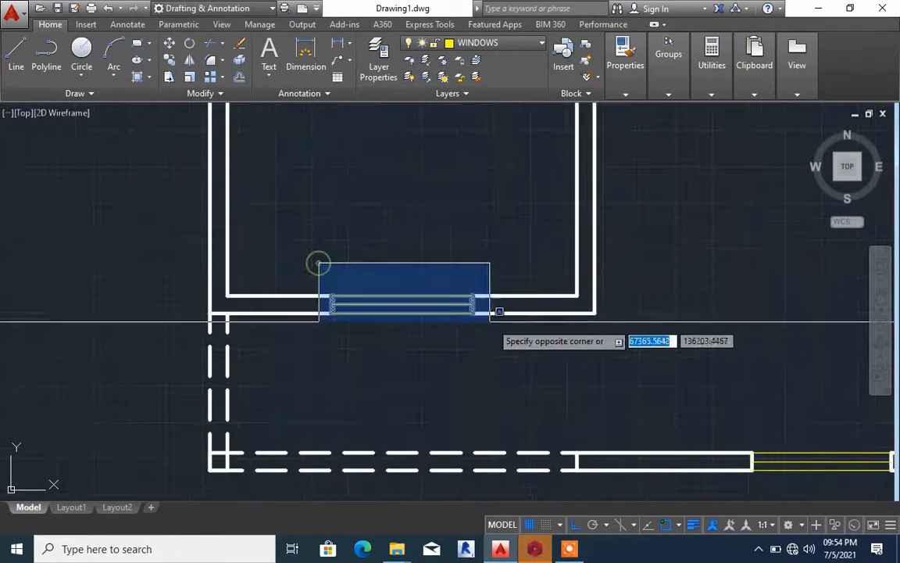
left_click(493, 315)
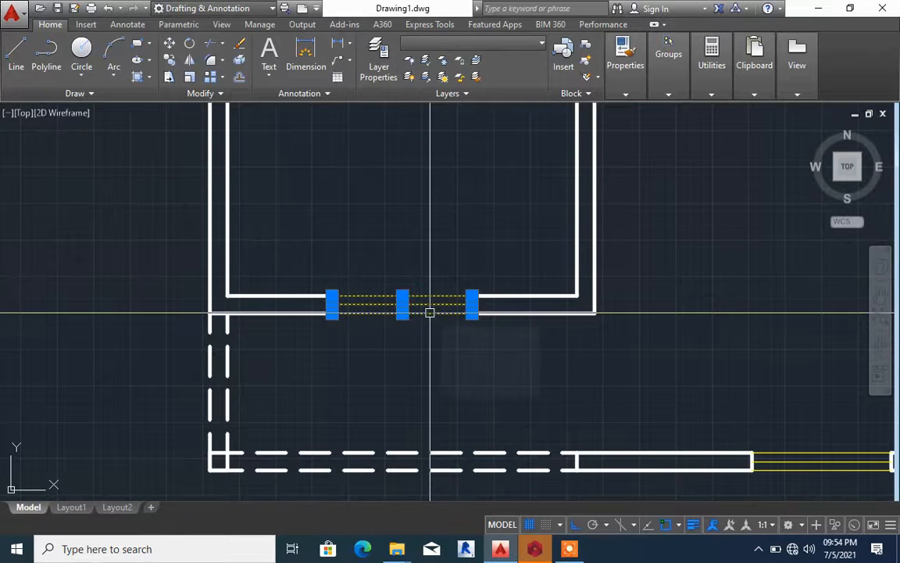
type("co")
key("Return")
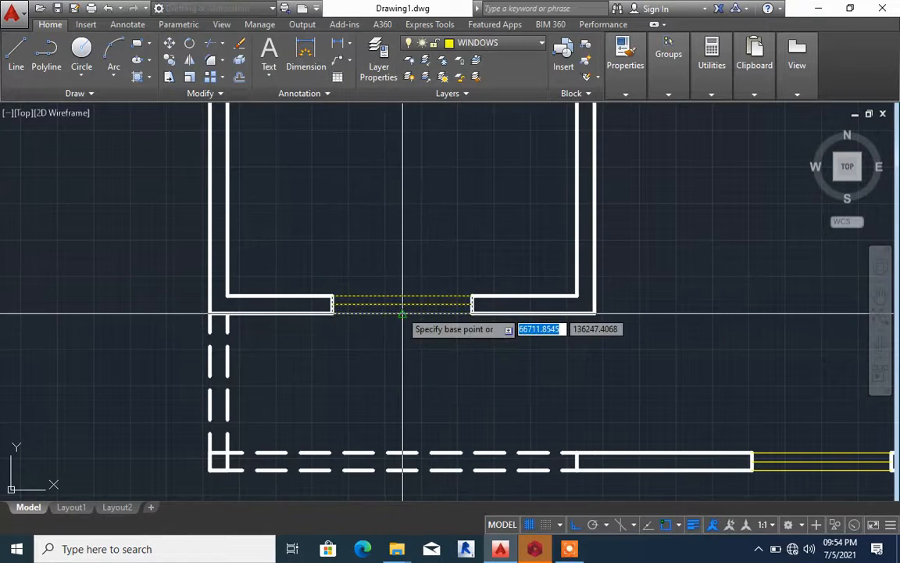
left_click(401, 311)
scroll(388, 358, "down", 5)
scroll(390, 234, "up", 6)
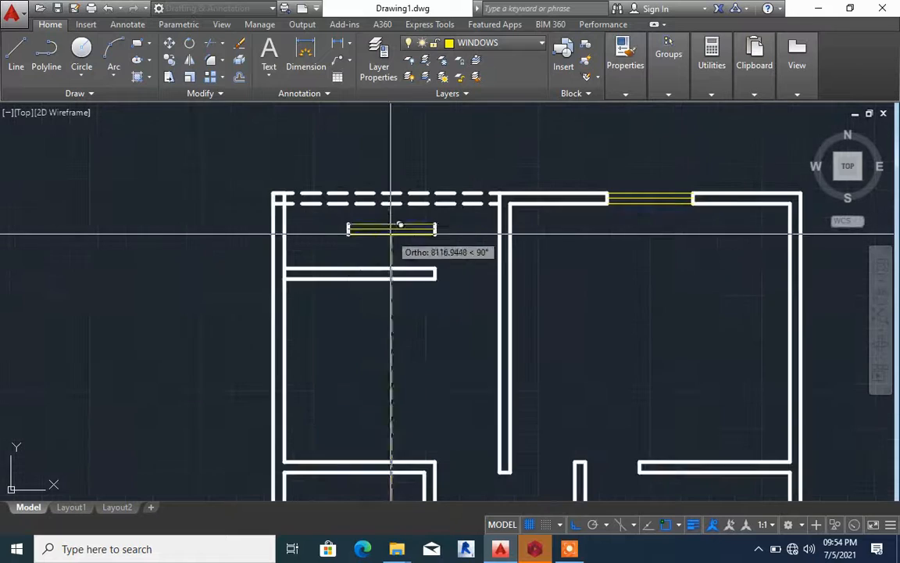
left_click(364, 281)
key("Escape")
Trim both partition lines inside the copied window, and the left wall's inner line where the partition joins it
scroll(369, 286, "up", 2)
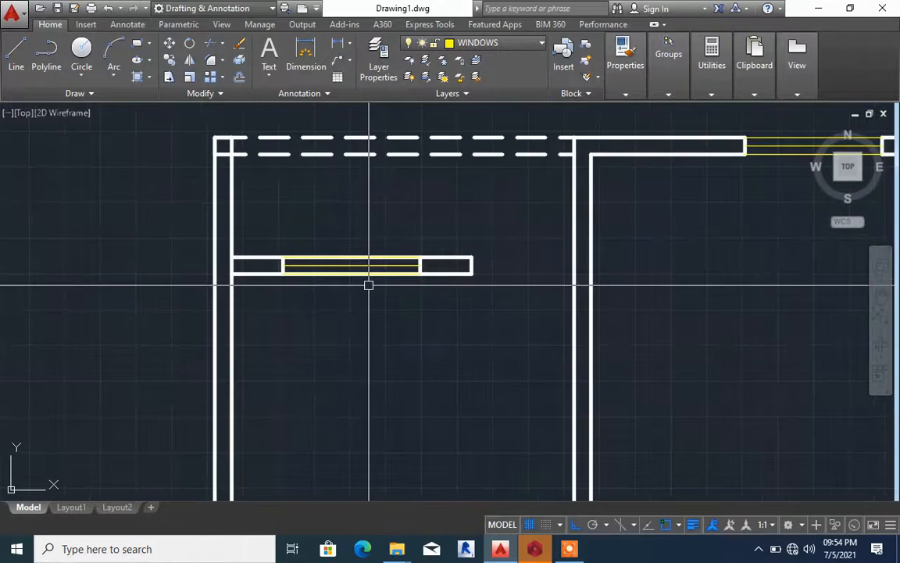
left_click(369, 285)
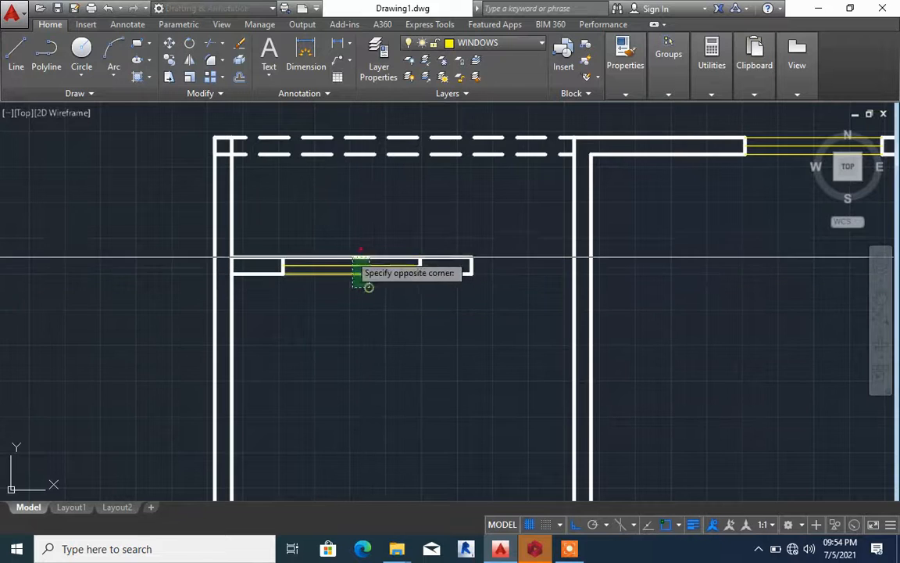
left_click(359, 257)
left_click(232, 264)
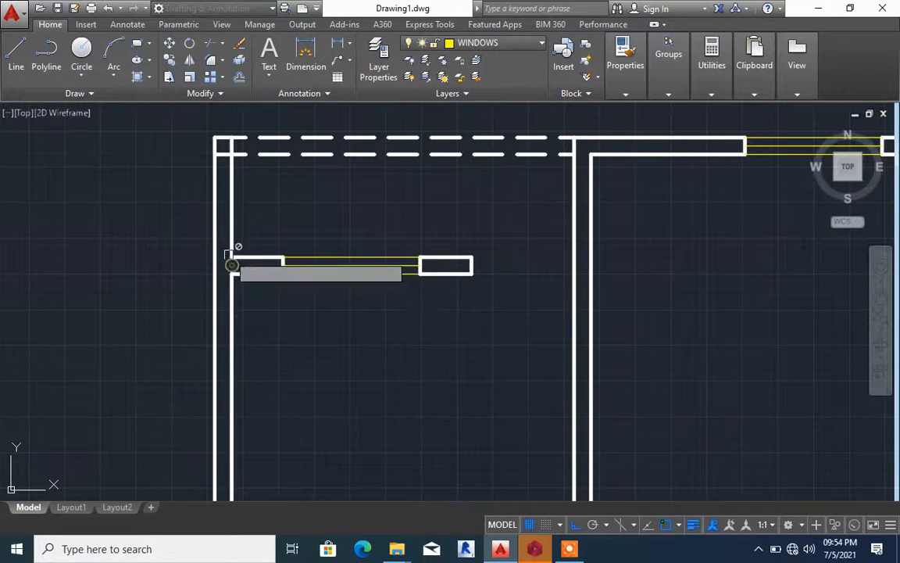
key("Escape")
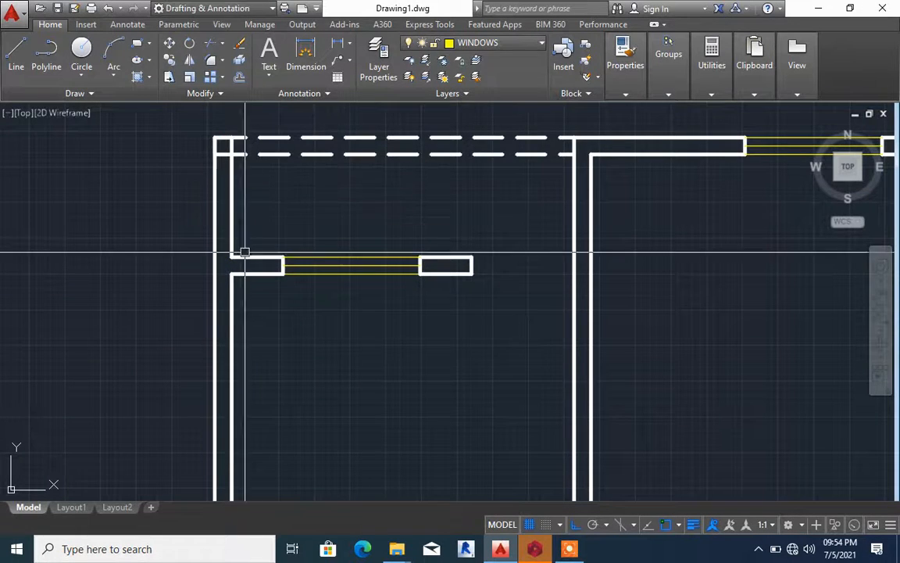
Extend the partition's upper line to the left wall's outer line and remove the outer wall segment above it
type("E")
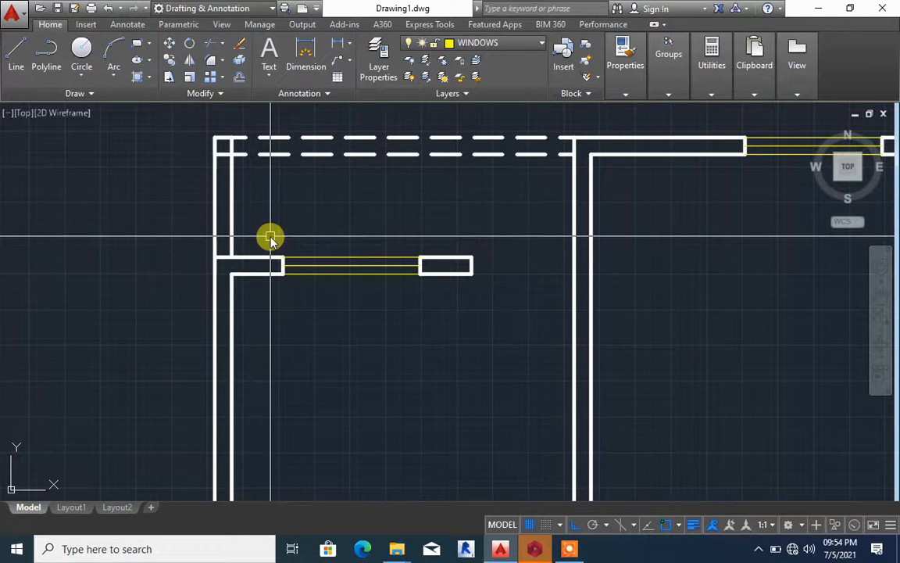
type("R")
key("Return")
left_click(239, 221)
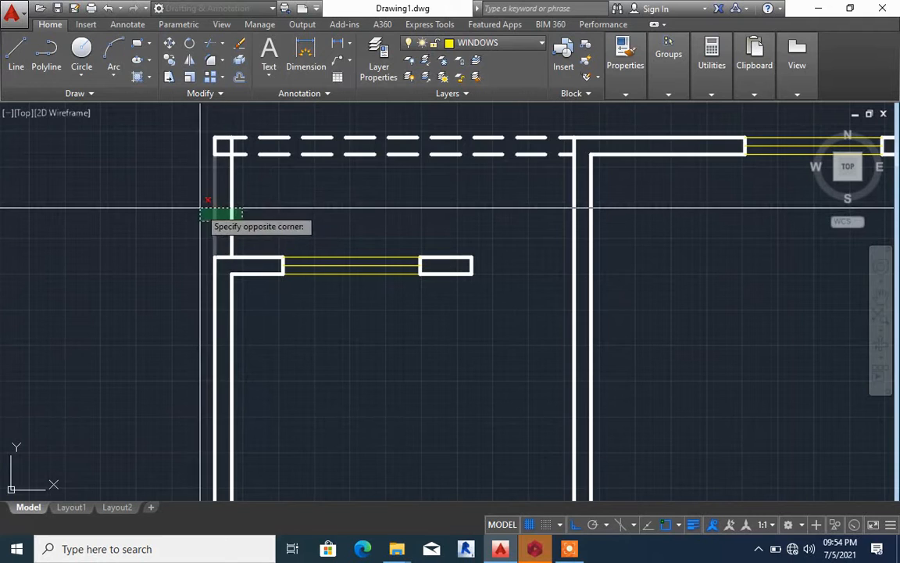
left_click(199, 207)
Match the dashed top wall line's properties onto the left wall's inner line above the partition
type("A")
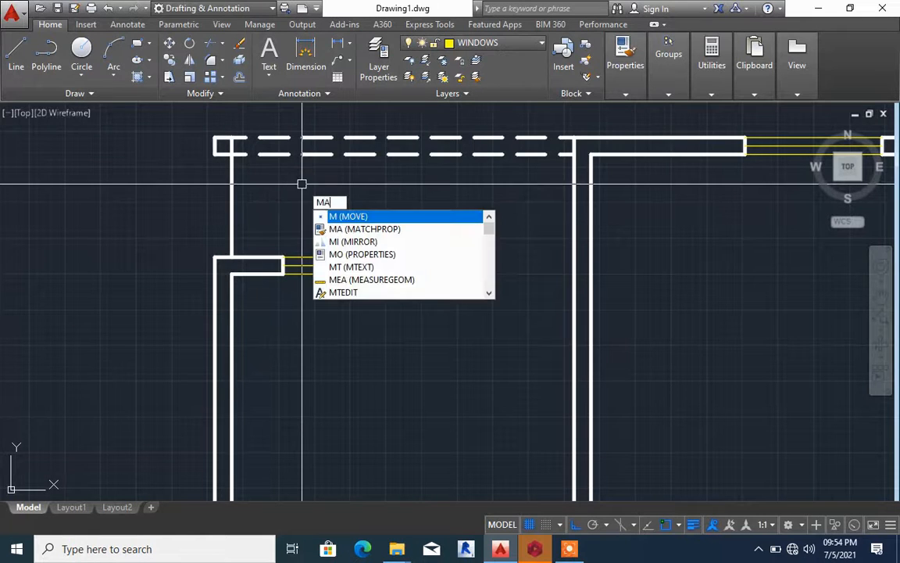
key("Return")
left_click(279, 154)
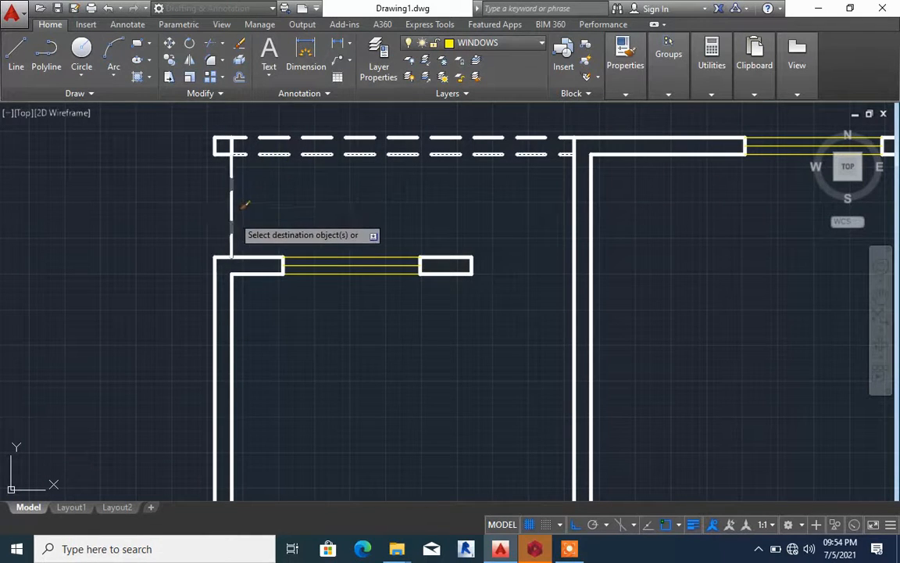
key("Return")
Offset the dashed inner line outward to form the left wall's outer dashed line above the partition
type("O")
key("Return")
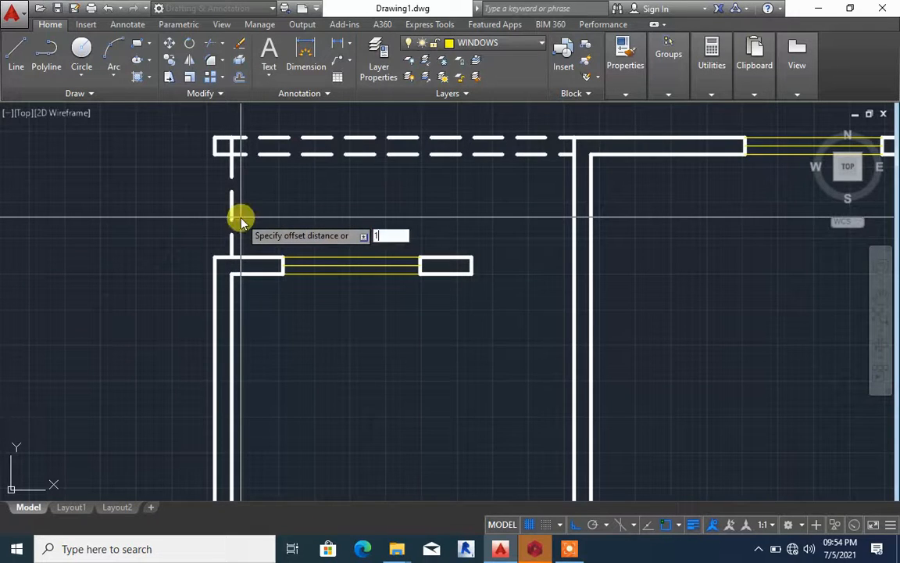
key("Return")
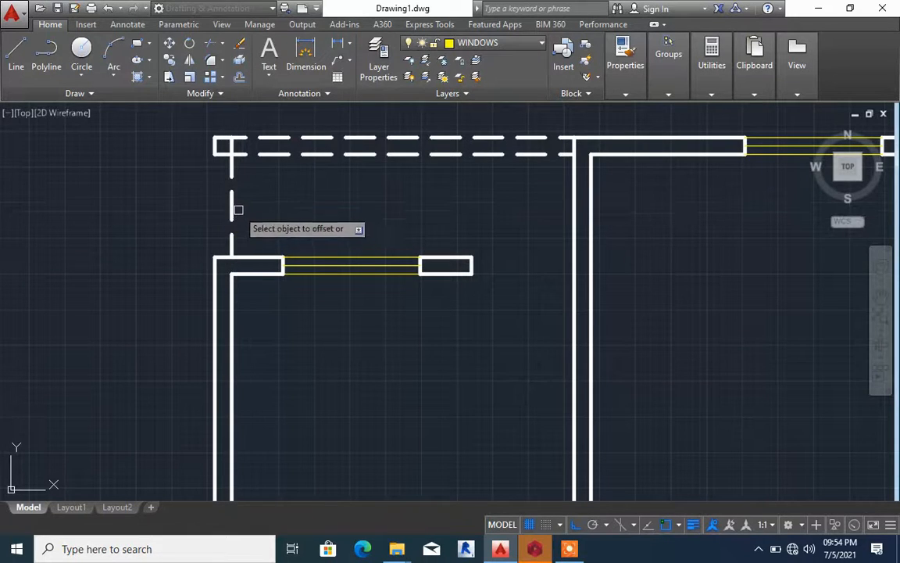
left_click(233, 205)
left_click(172, 204)
Draw a short line across the right outer wall from the midpoint of the lower-right room's inner wall line
scroll(458, 282, "down", 5)
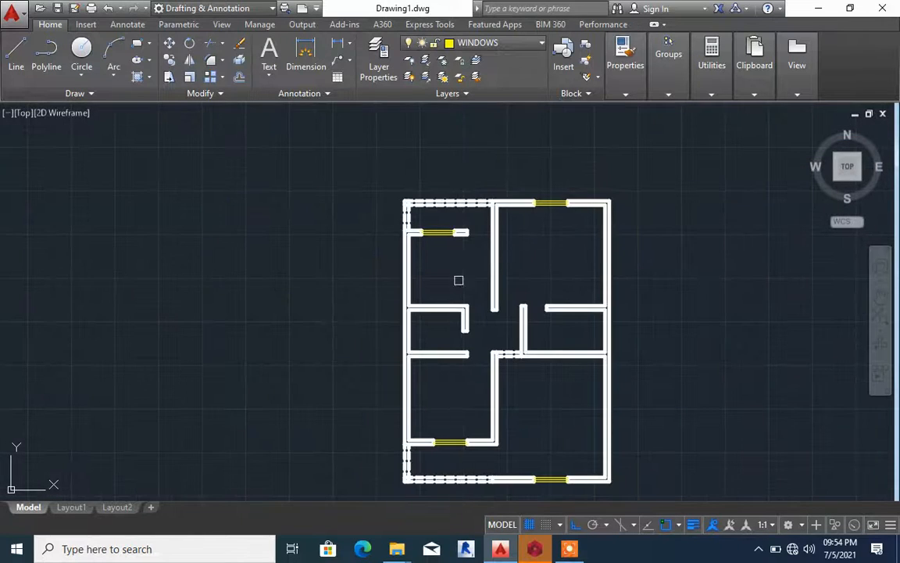
middle_click_drag(504, 367, 462, 290)
scroll(416, 282, "up", 2)
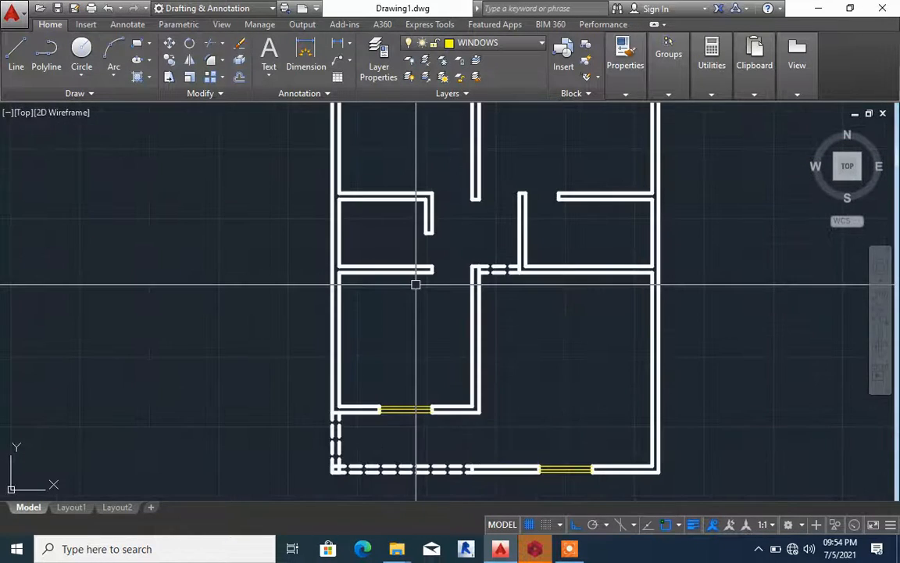
scroll(416, 282, "down", 2)
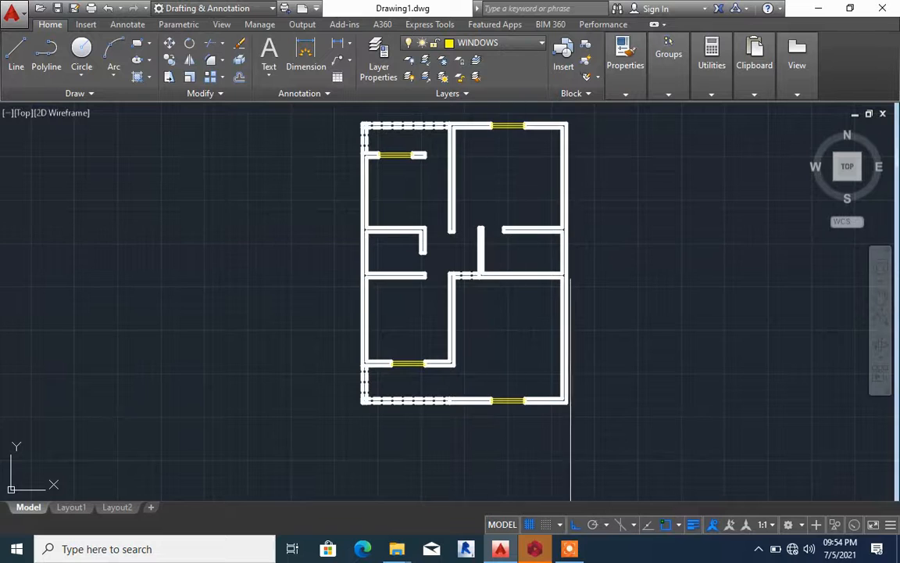
scroll(578, 356, "up", 3)
middle_click_drag(556, 352, 482, 295)
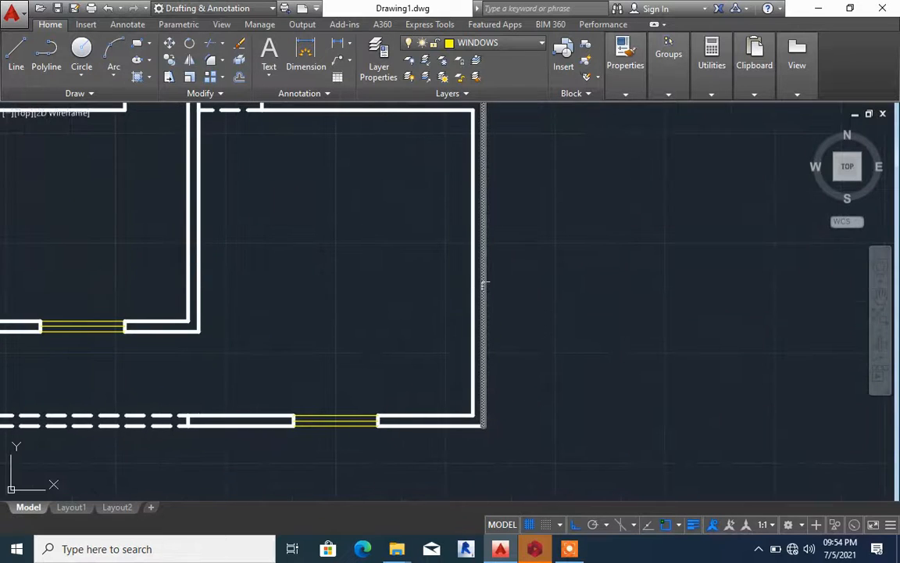
left_click(492, 271)
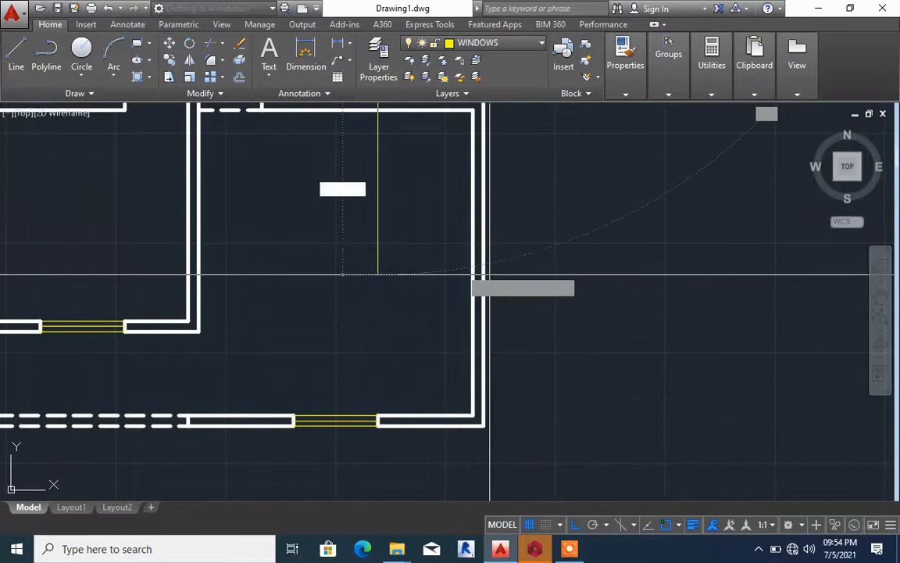
key("Return")
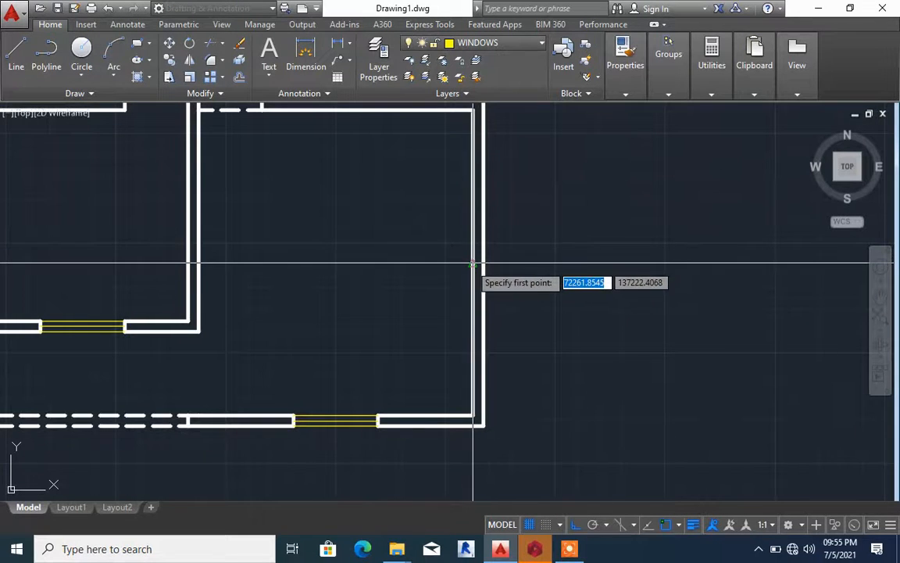
left_click(473, 261)
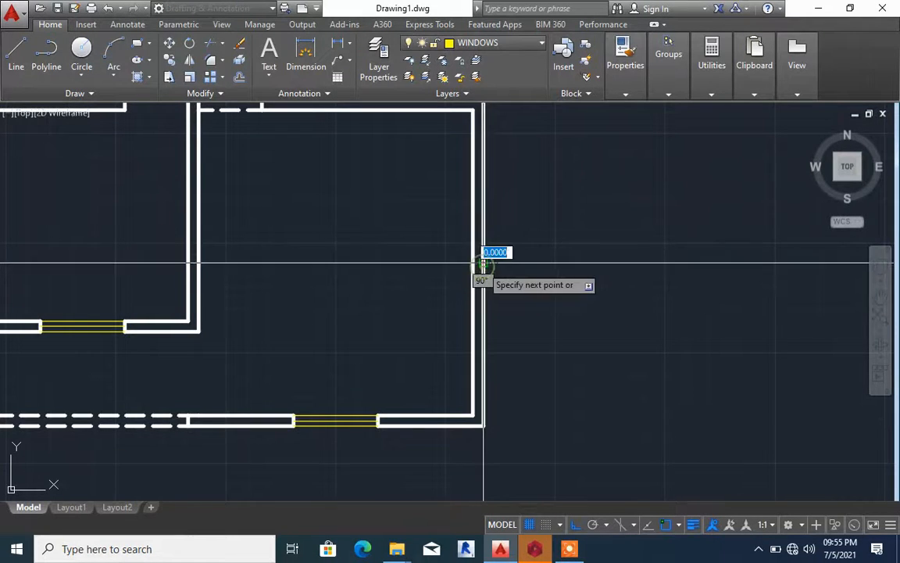
scroll(482, 261, "up", 5)
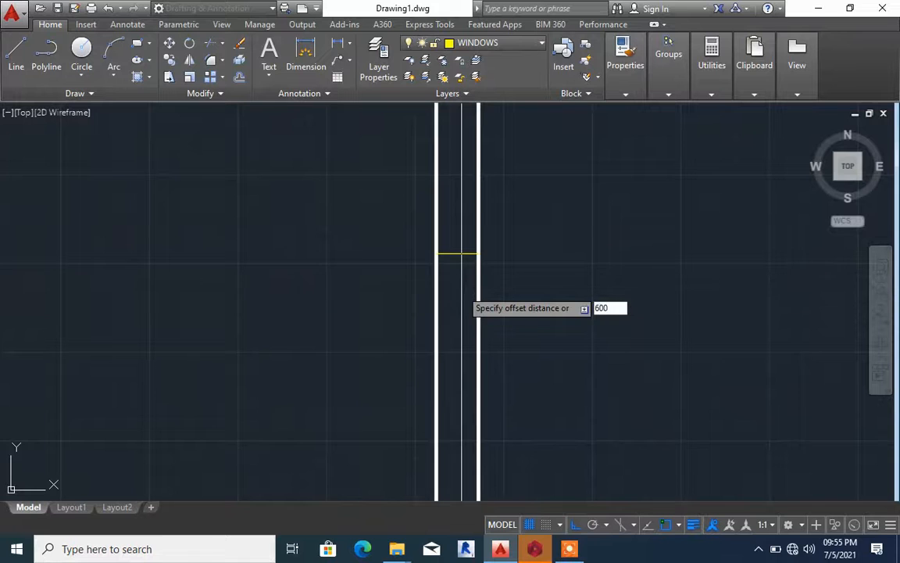
Offset the short line across the right wall by 600 both upward and downward
scroll(461, 252, "down", 4)
left_click(483, 210)
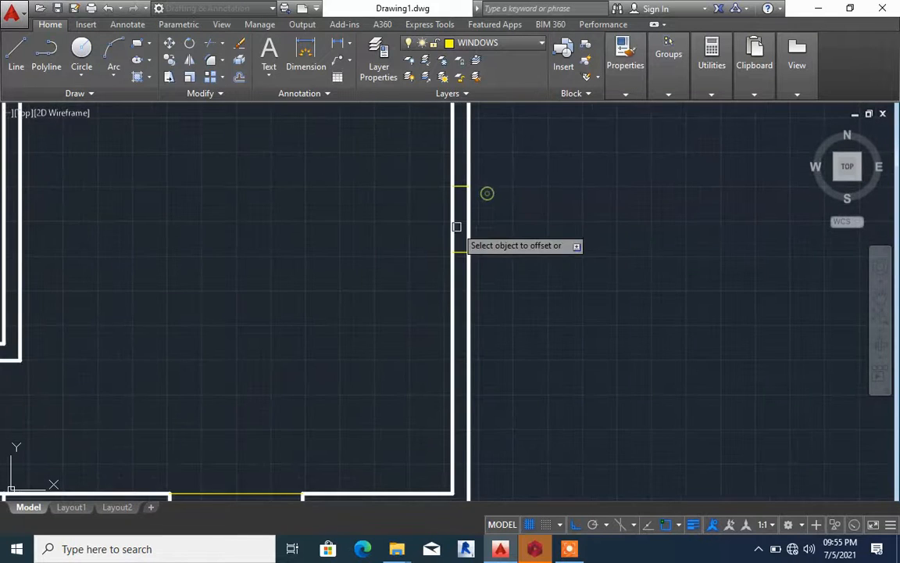
left_click(459, 255)
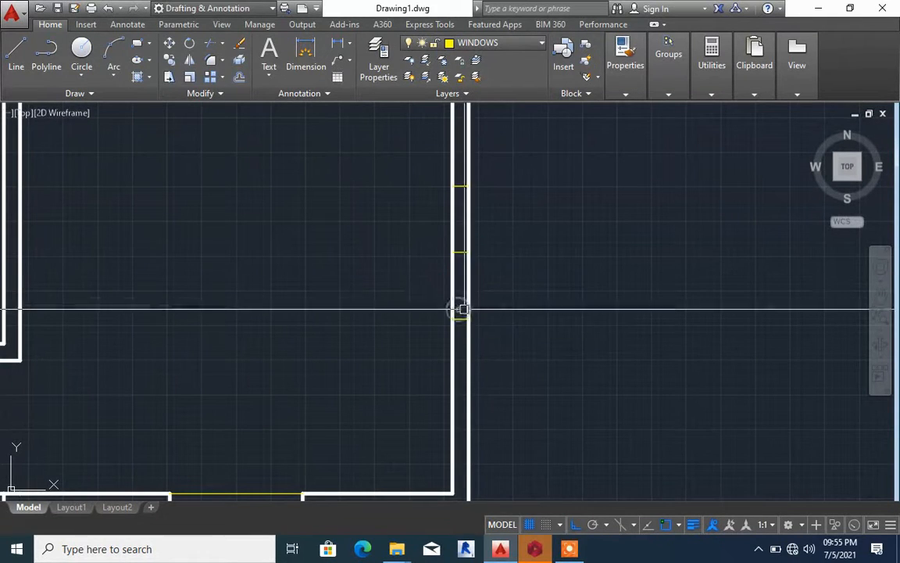
left_click(508, 304)
Trim both right wall lines between the two offset end lines and delete the middle cross line
left_click(502, 297)
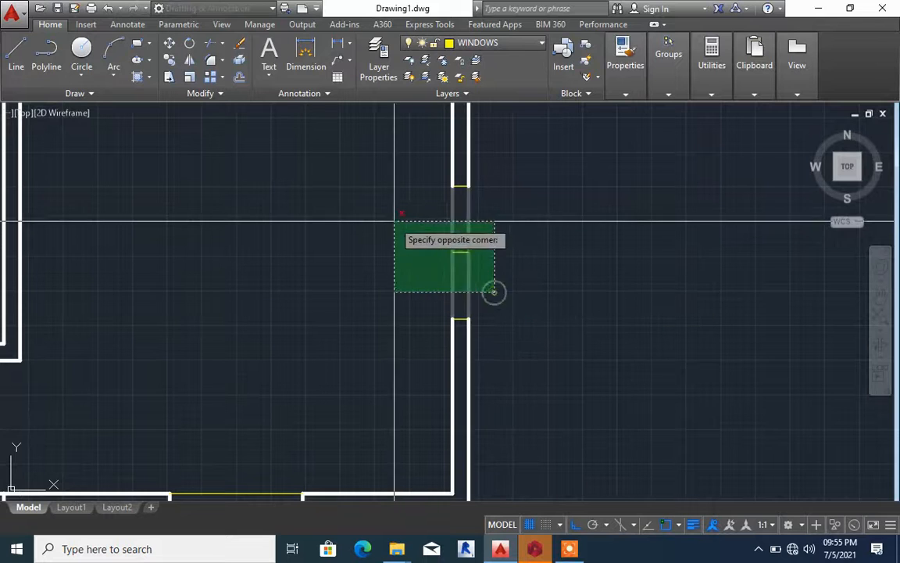
left_click(392, 219)
left_click(422, 235)
left_click(504, 297)
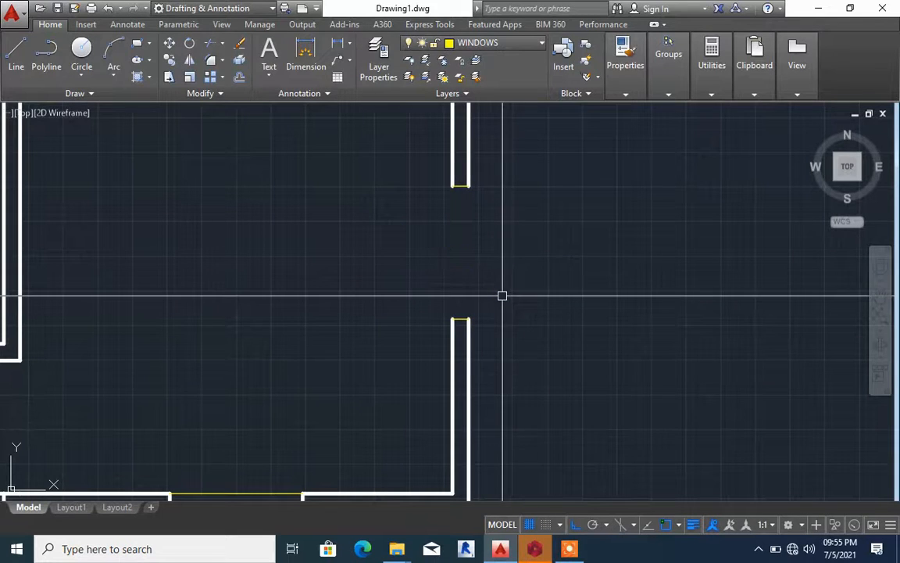
Draw a vertical window line between the midpoints of the two end lines in the right wall opening
type("l")
key("Return")
left_click(461, 186)
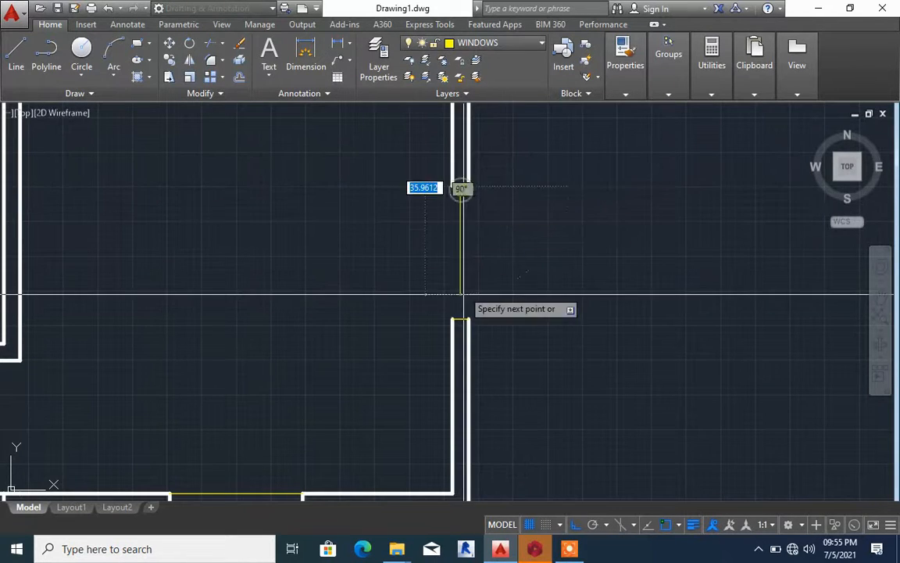
left_click(461, 322)
key("Return")
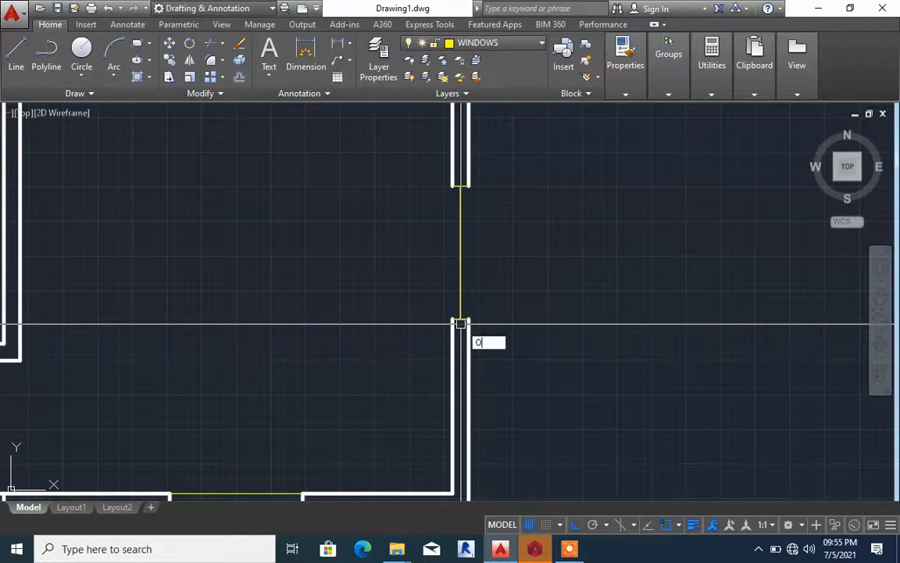
Offset the vertical window line in the right wall opening by 75 to both sides
key("Return")
left_click(461, 308)
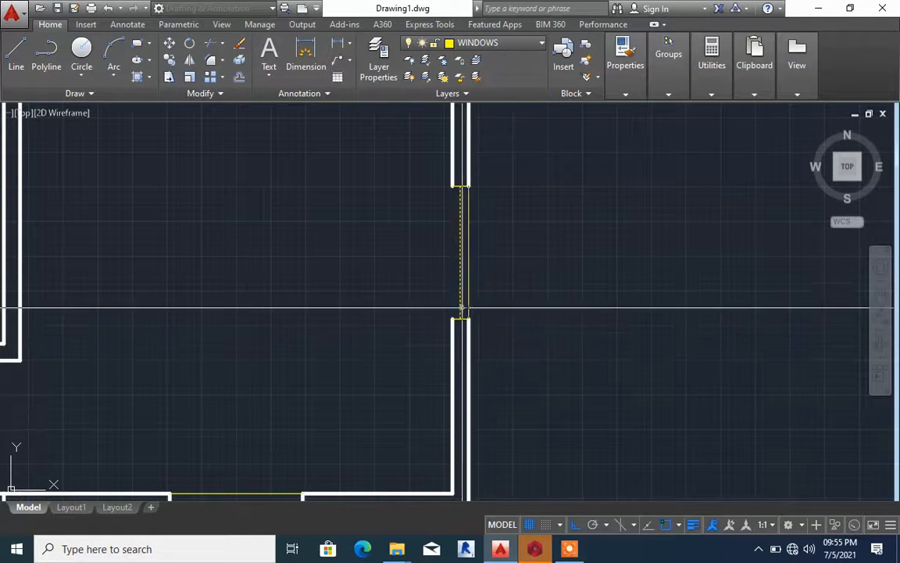
left_click(435, 280)
left_click(461, 270)
left_click(504, 273)
key("Escape")
scroll(500, 275, "down", 3)
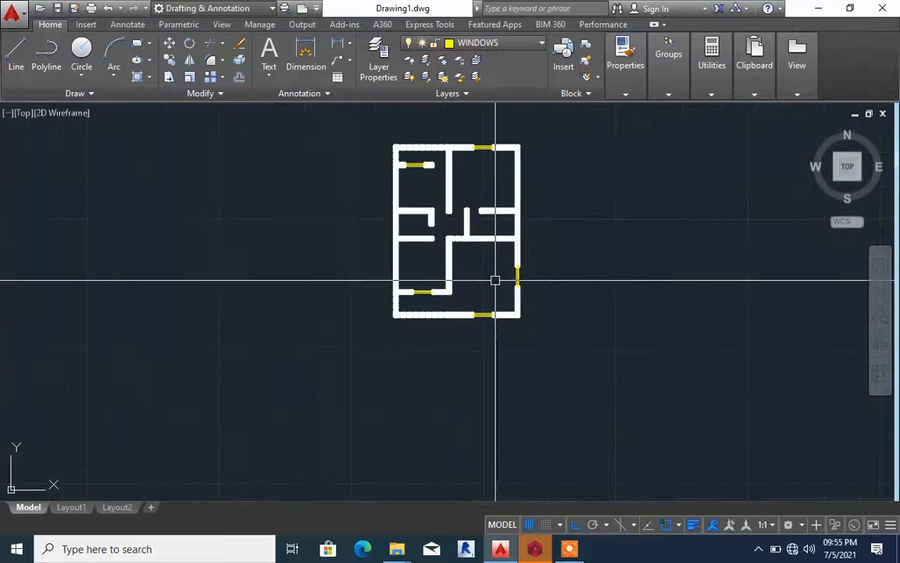
Copy the right wall window from its midpoint to the midpoint of the lower-left room's inner left wall line
scroll(494, 266, "up", 4)
left_click(496, 257)
left_click(609, 375)
type("co")
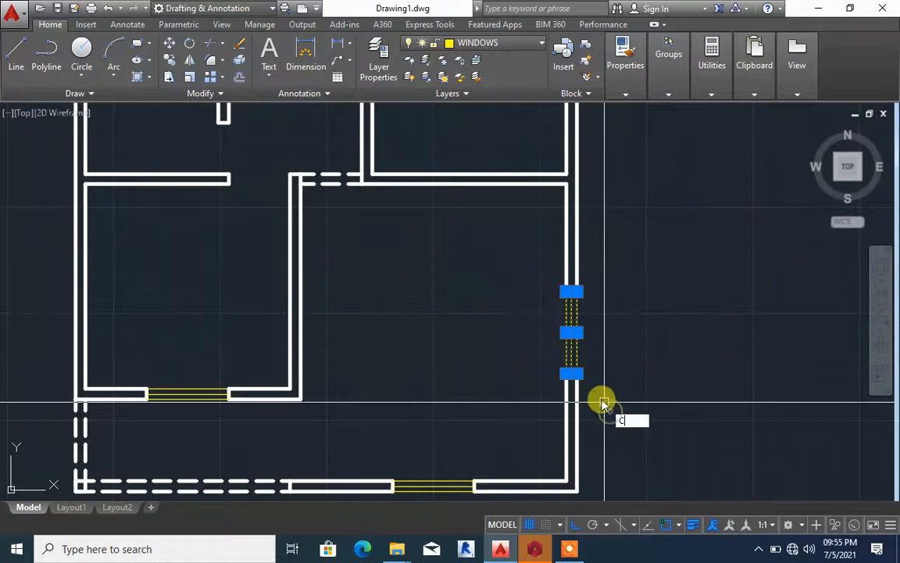
key("Return")
left_click(564, 333)
scroll(619, 323, "down", 4)
scroll(625, 315, "down", 2)
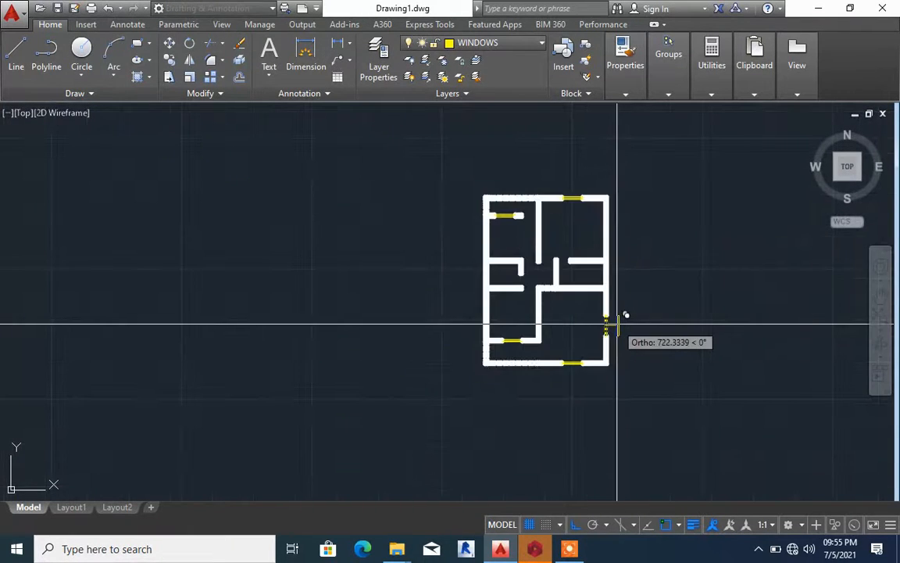
scroll(461, 311, "up", 6)
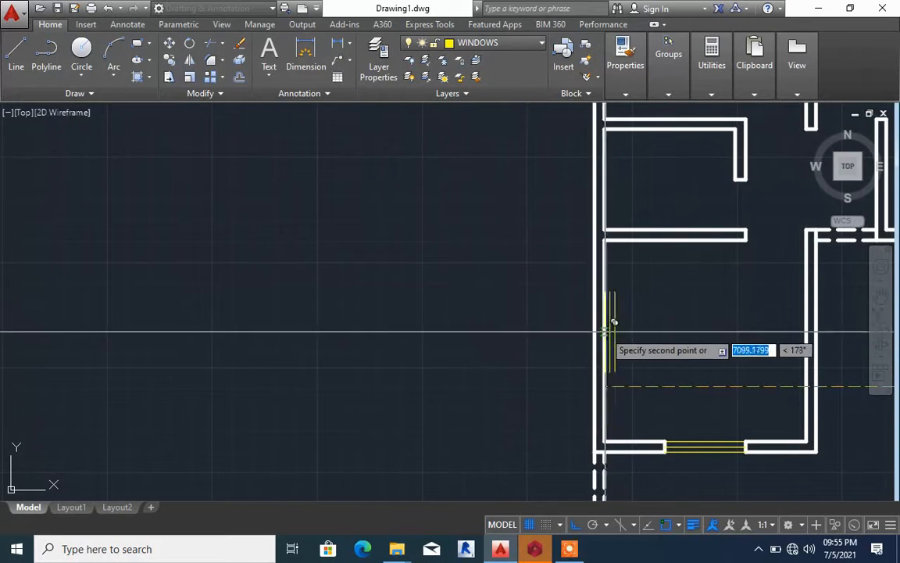
left_click(604, 341)
key("Escape")
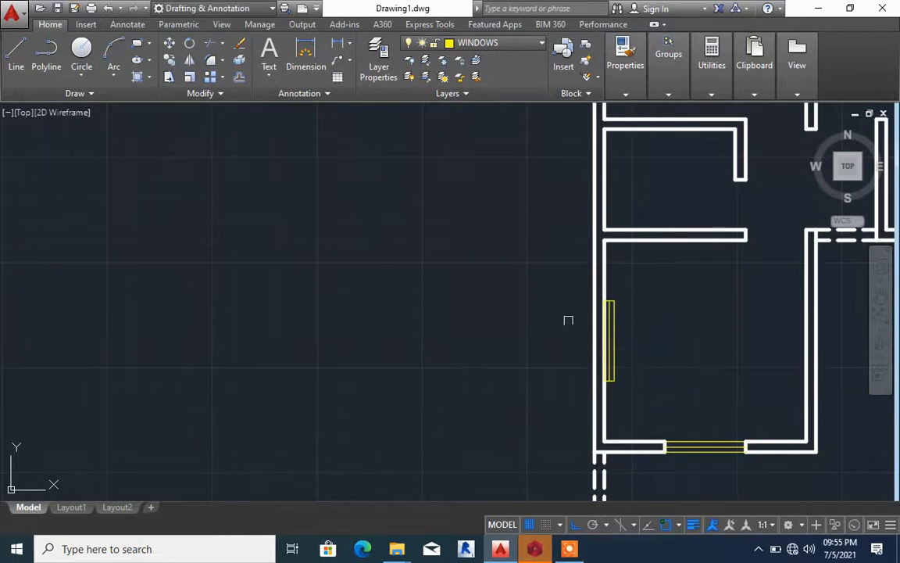
Move the copied window 150 to the left so it sits between the two left outer wall lines
left_click(559, 296)
left_click(659, 392)
key("m")
key("space")
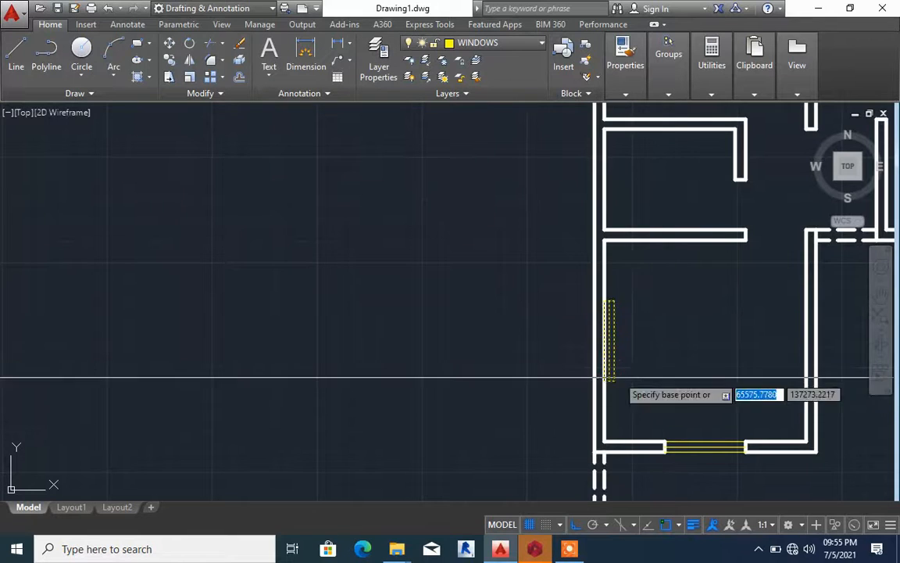
scroll(607, 391, "up", 5)
left_click(584, 422)
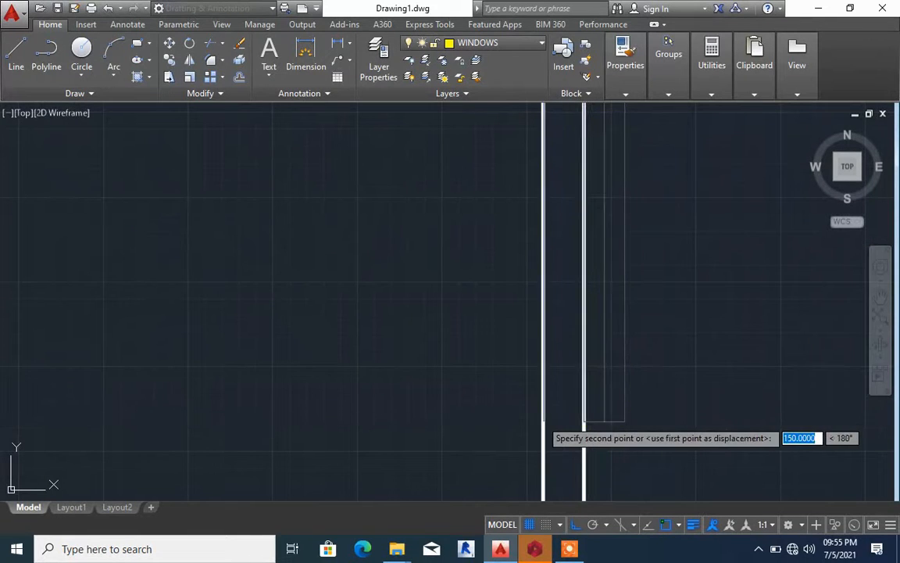
left_click(544, 421)
scroll(563, 359, "down", 5)
scroll(568, 376, "up", 5)
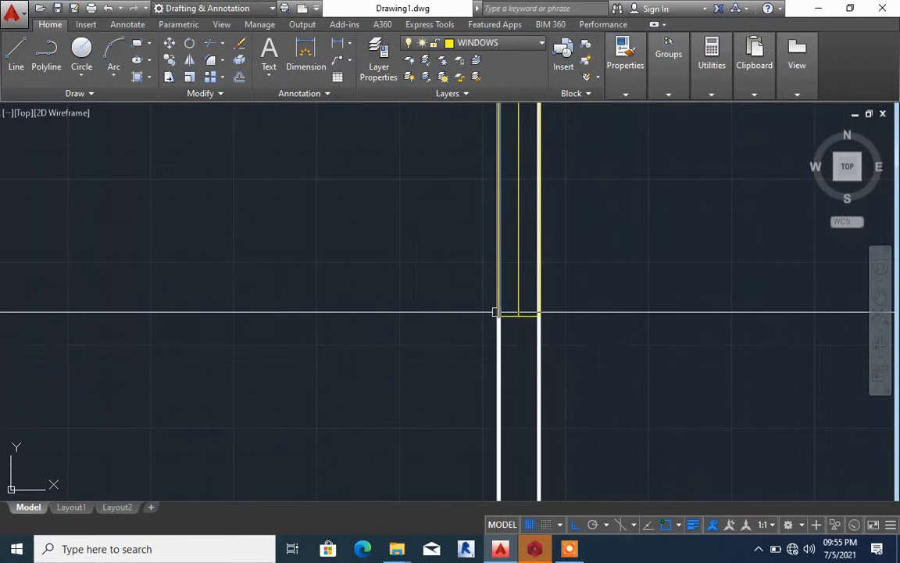
Match the end lines of the window in the left wall to the properties of the wall line
type("ma")
key("space")
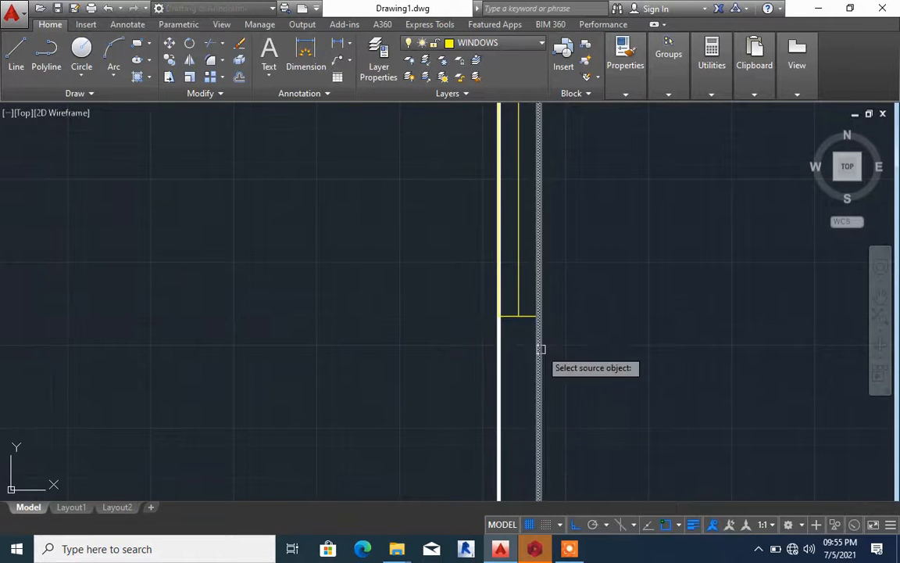
left_click(539, 348)
scroll(485, 342, "down", 5)
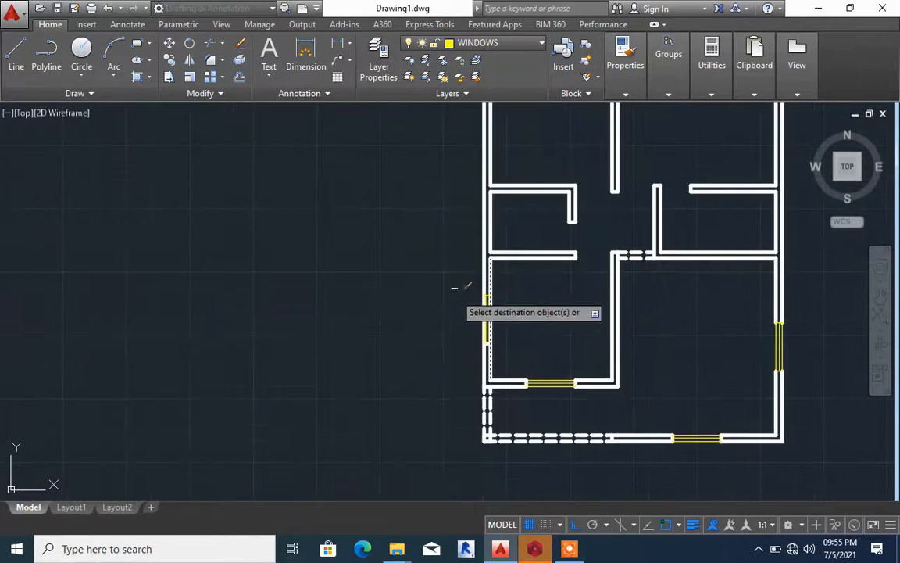
left_click(448, 260)
left_click(509, 316)
key("Escape")
Trim both left outer wall lines between the end lines of the lower-left room's window
type("tr")
key("space")
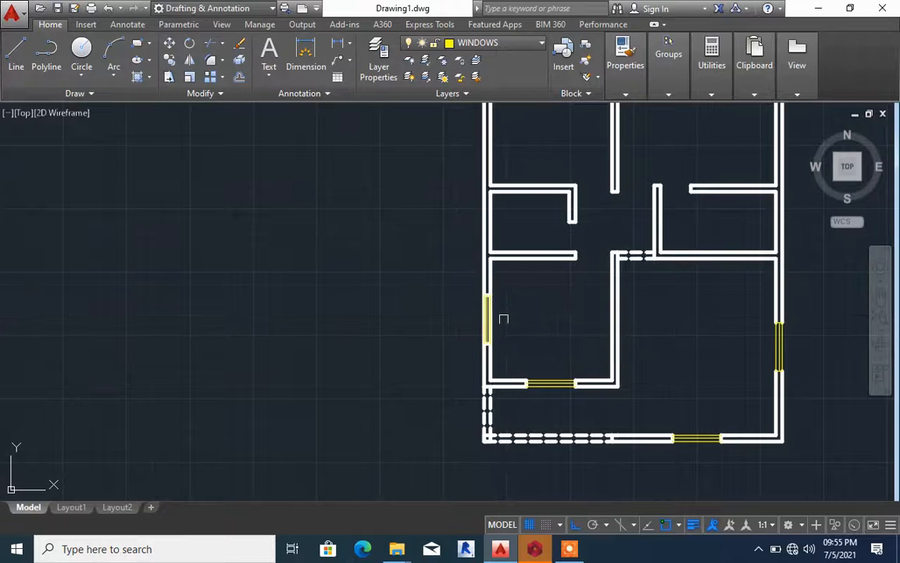
key("space")
left_click(502, 317)
left_click(443, 311)
key("Escape")
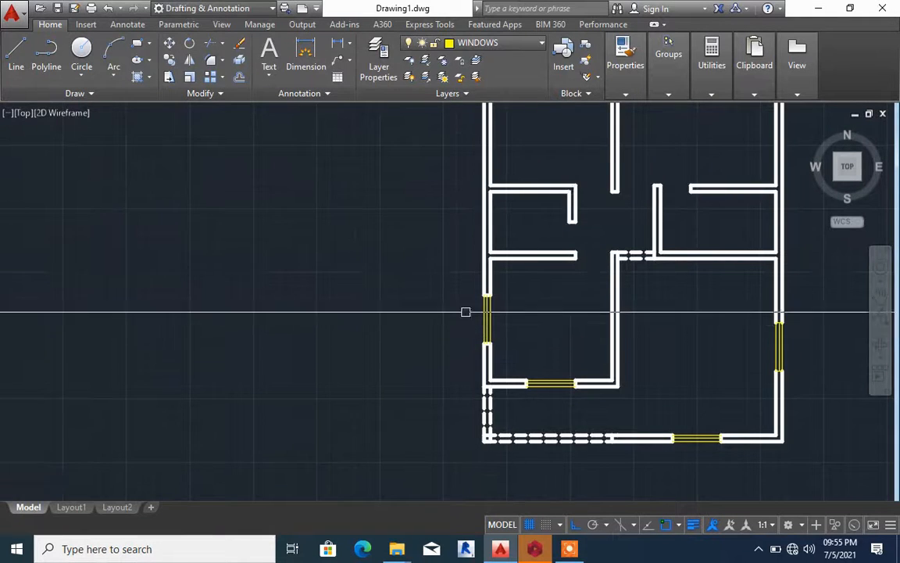
Copy the lower-left room's left wall window straight up to the midpoint of the upper-left room's left wall
scroll(488, 301, "down", 3)
scroll(557, 236, "up", 5)
scroll(550, 228, "down", 2)
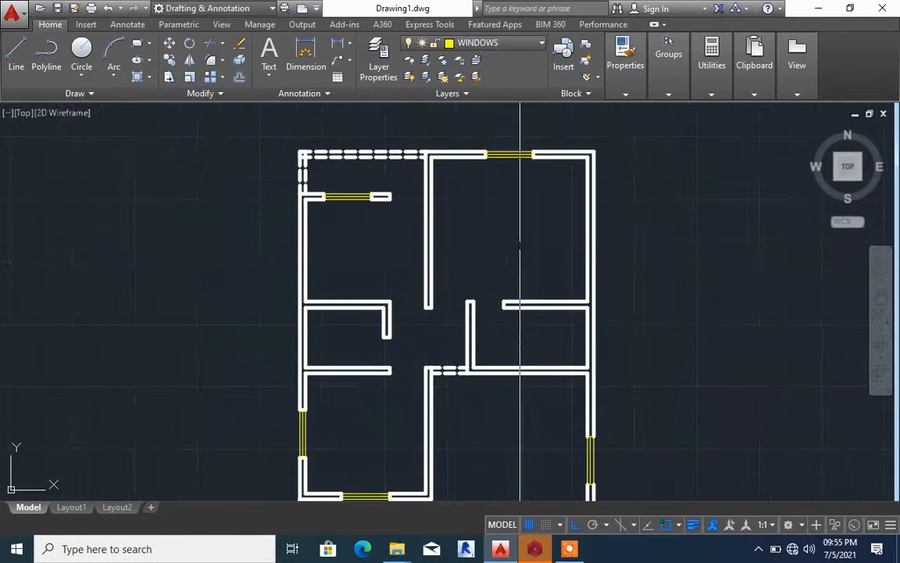
scroll(486, 206, "down", 2)
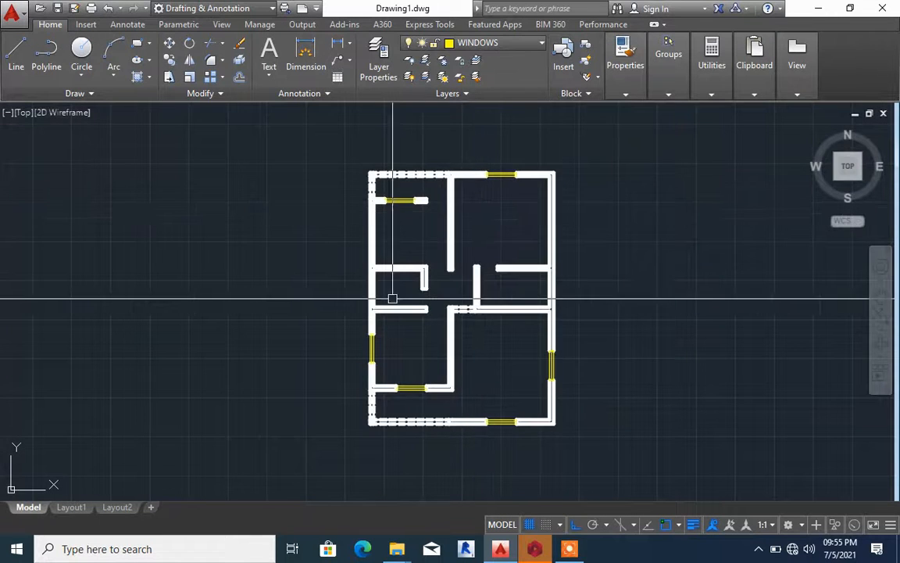
scroll(392, 297, "up", 4)
left_click(343, 355)
left_click(386, 483)
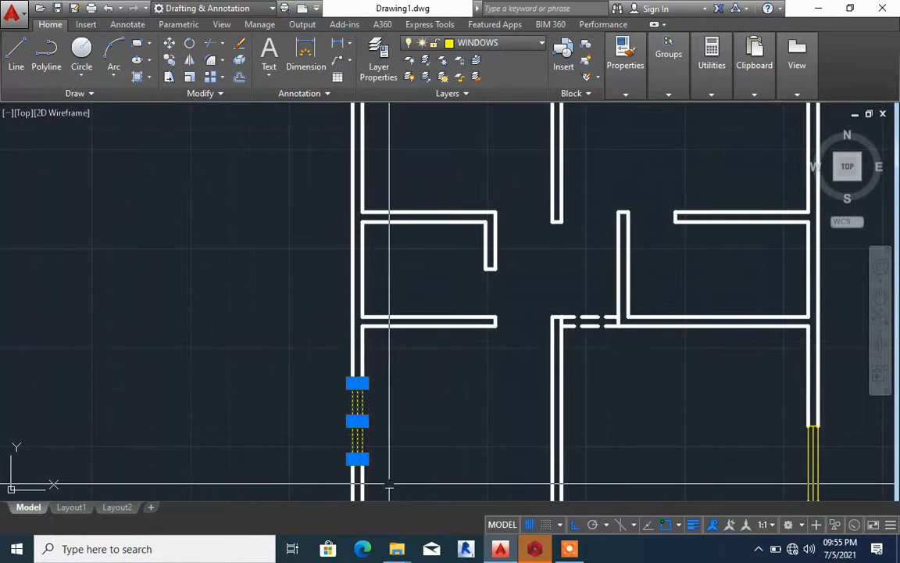
type("o")
key("Return")
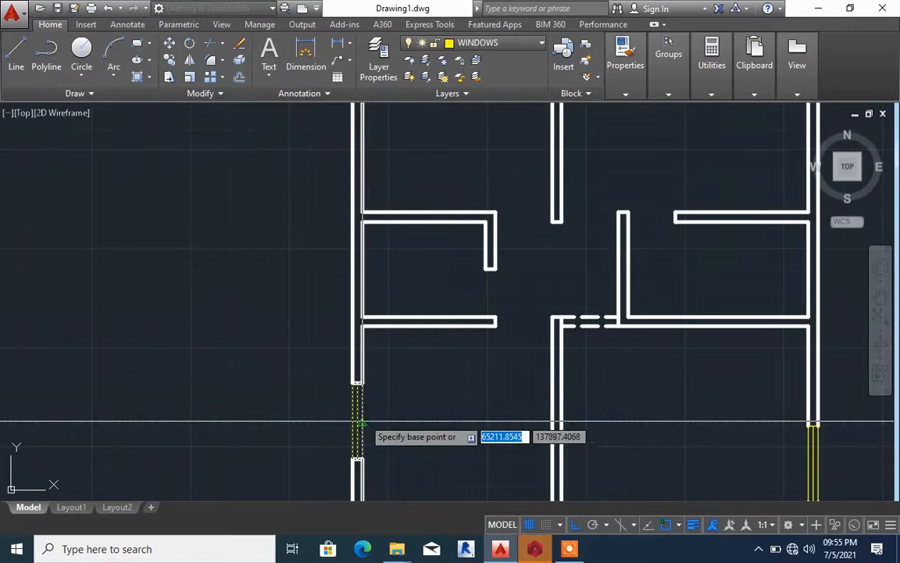
scroll(367, 326, "down", 2)
scroll(371, 239, "up", 4)
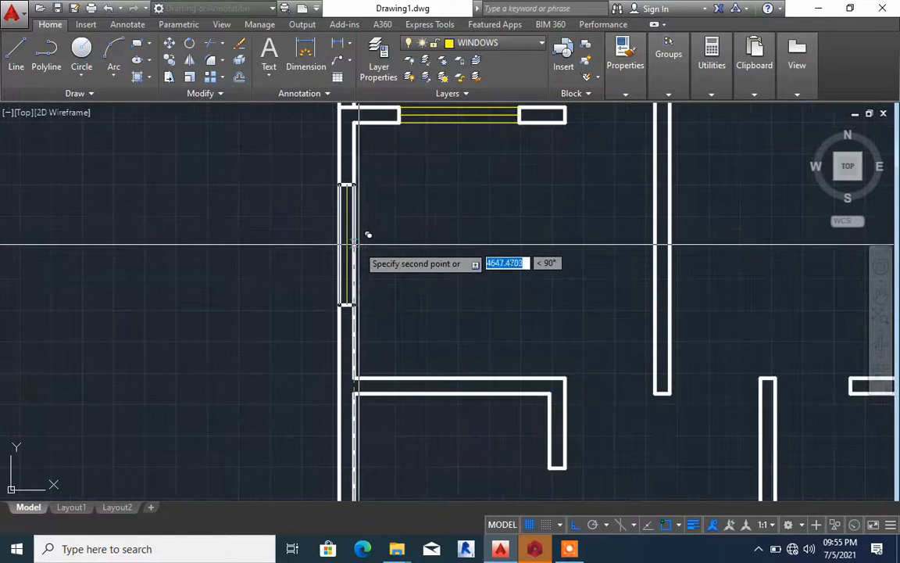
scroll(342, 287, "down", 4)
scroll(514, 260, "up", 3)
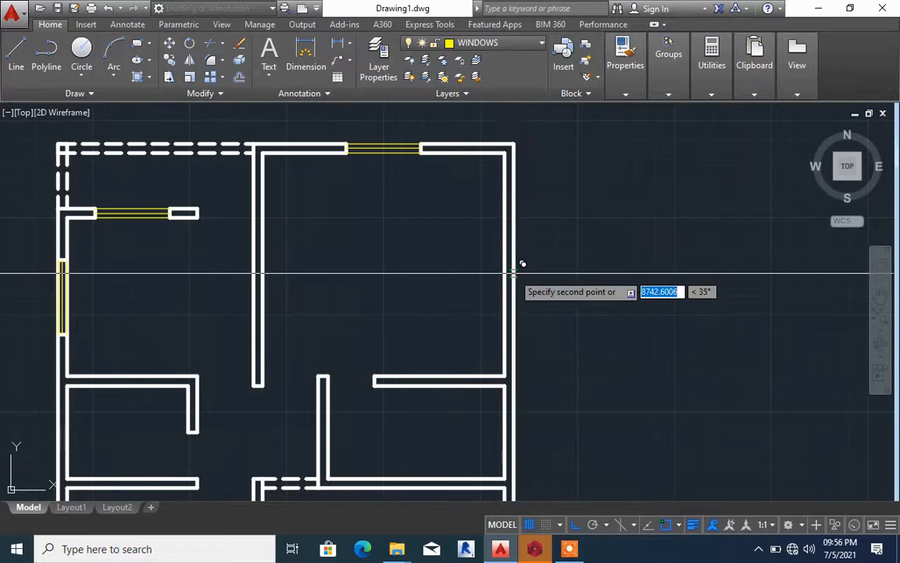
key("Escape")
Copy the upper-left room's left wall window to the midpoint of the upper-right room's right outer wall
scroll(501, 274, "down", 4)
scroll(331, 269, "up", 4)
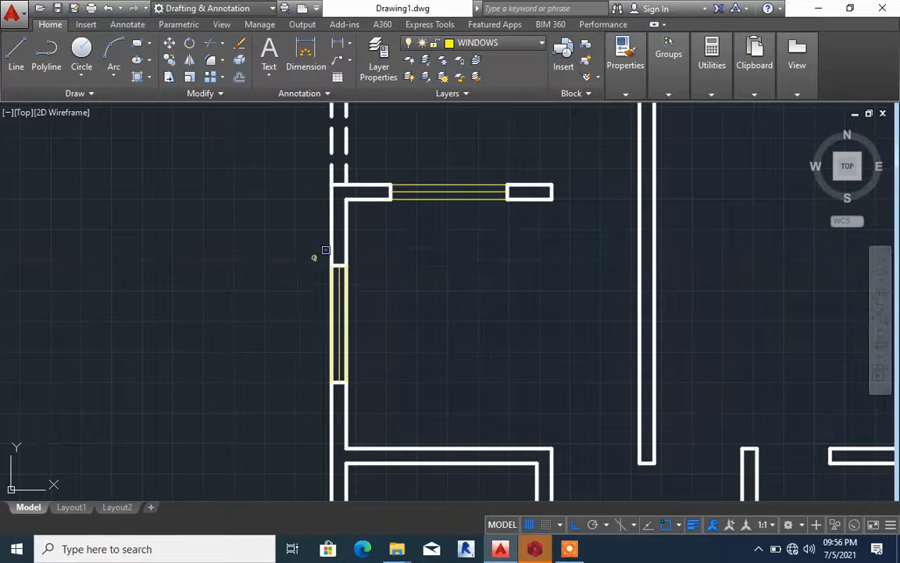
left_click(316, 256)
left_click(381, 381)
key("Return")
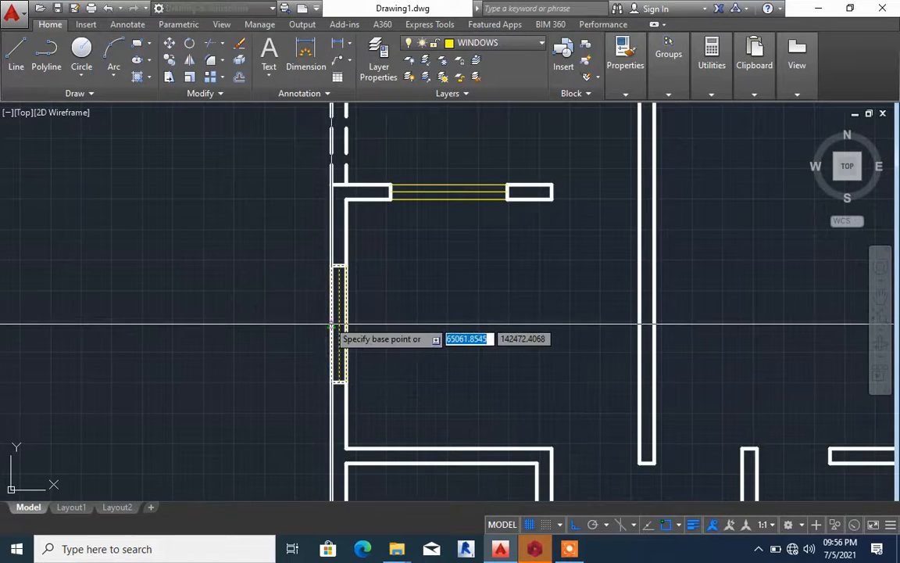
left_click(338, 323)
scroll(336, 320, "down", 4)
scroll(524, 307, "up", 5)
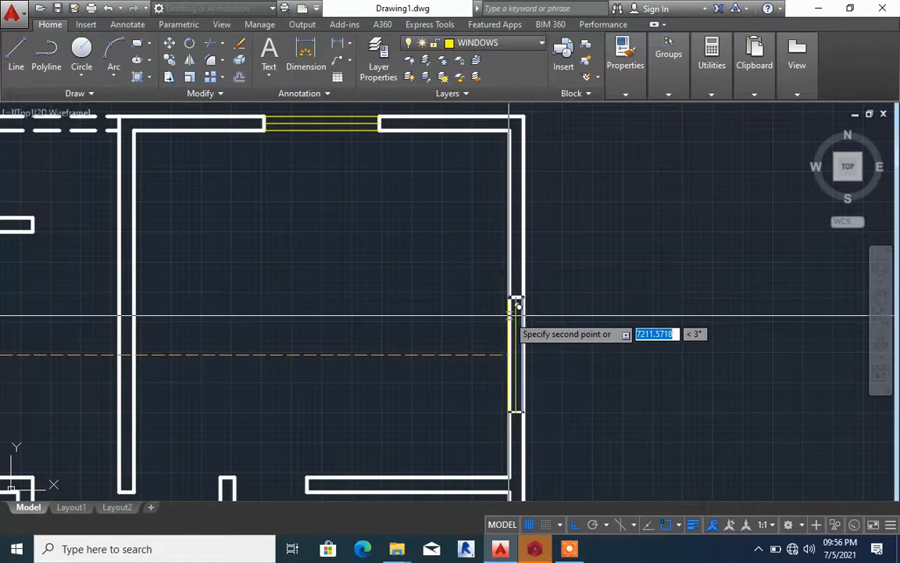
left_click(516, 305)
scroll(516, 305, "down", 4)
key("Escape")
scroll(545, 296, "up", 3)
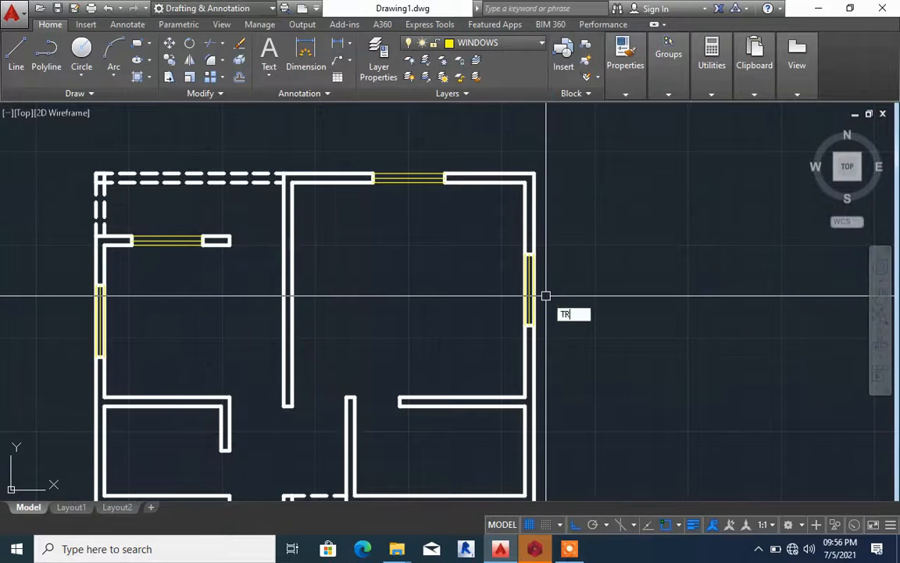
Trim the outer wall lines running through the new windows of the upper-right and upper-left rooms
type("TR")
key("Return")
scroll(500, 281, "down", 2)
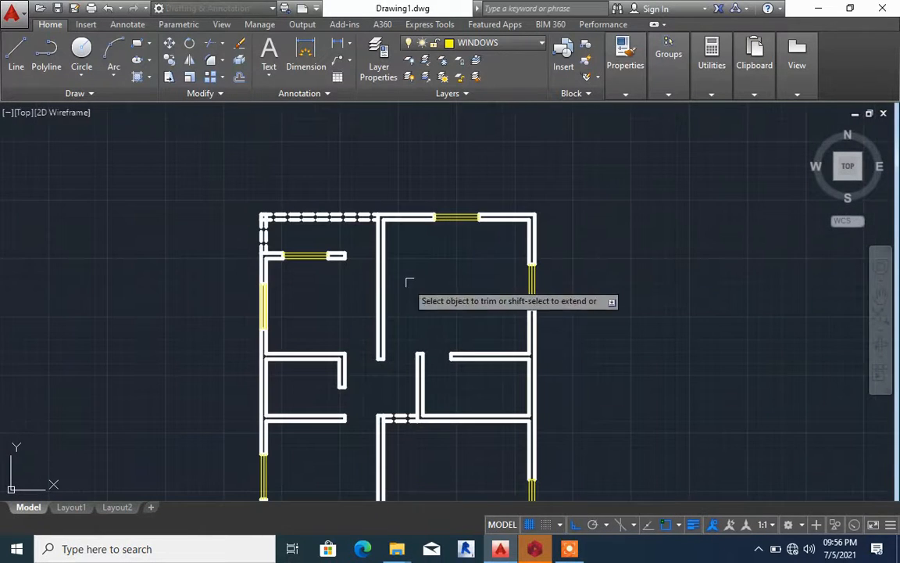
left_click(293, 304)
left_click(239, 300)
key("Escape")
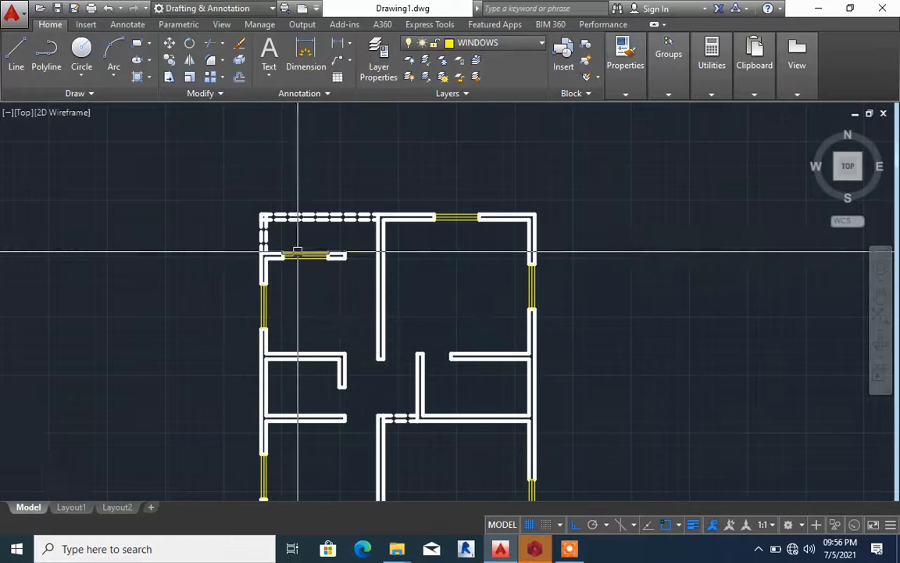
Delete the window and its end lines from the upper-left room's top wall
scroll(297, 252, "up", 3)
left_click(228, 225)
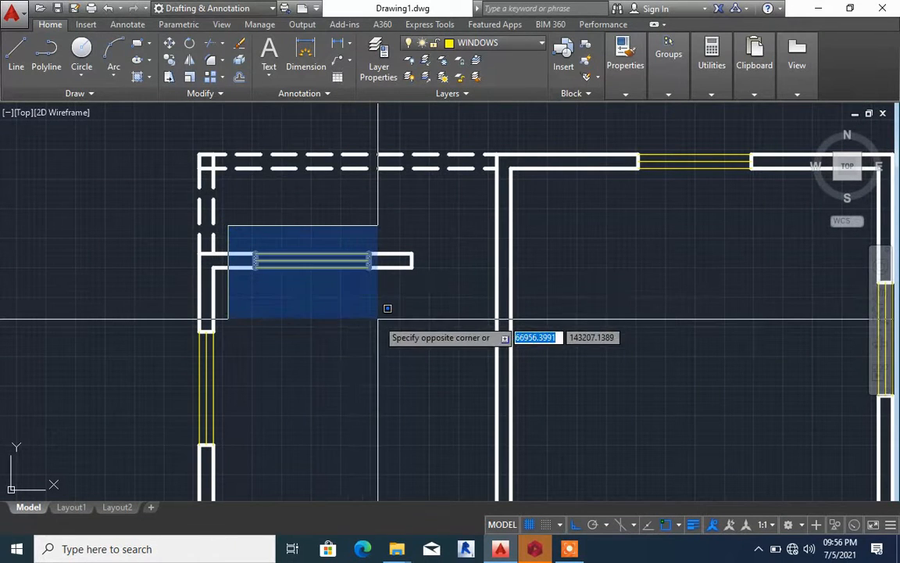
left_click(378, 318)
key("Delete")
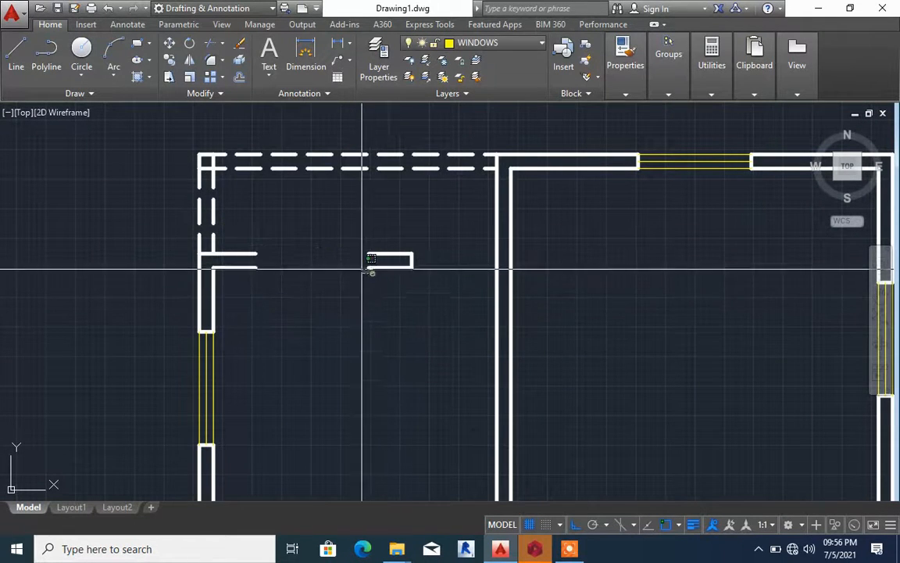
Join the separated lower and upper wall line pieces to close the opening in the upper-left room's top wall
left_click(368, 268)
left_click(243, 264)
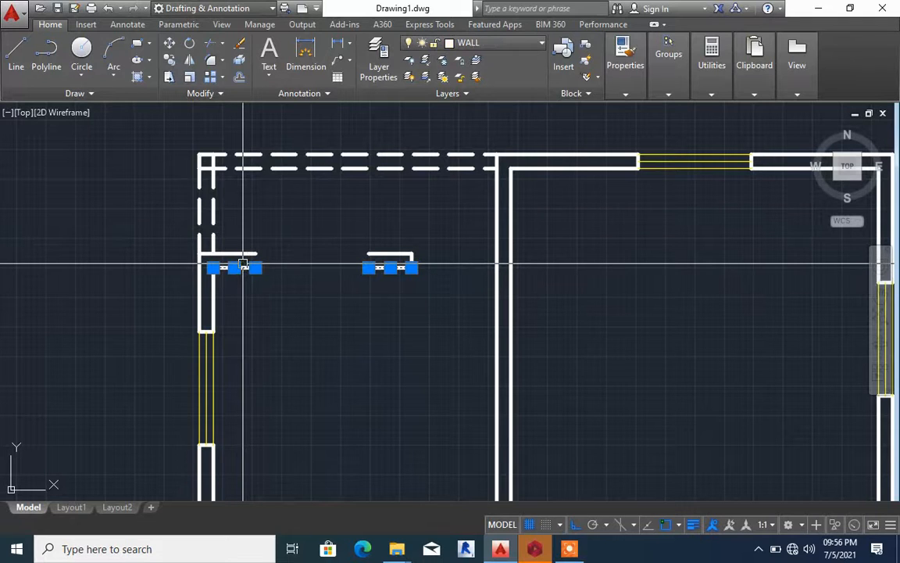
type("j")
key("Return")
left_click(367, 254)
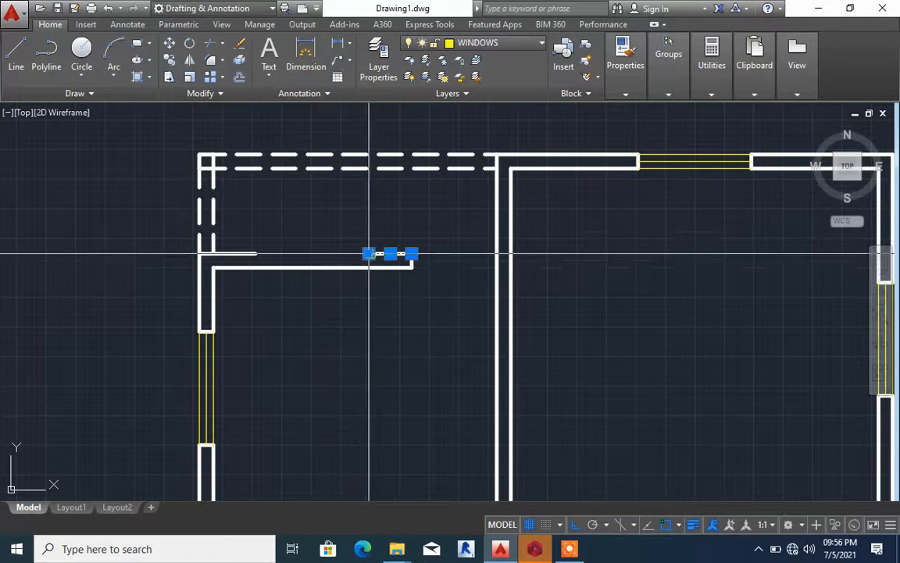
left_click(261, 253)
left_click(245, 249)
type("j")
key("Return")
scroll(485, 237, "down", 10)
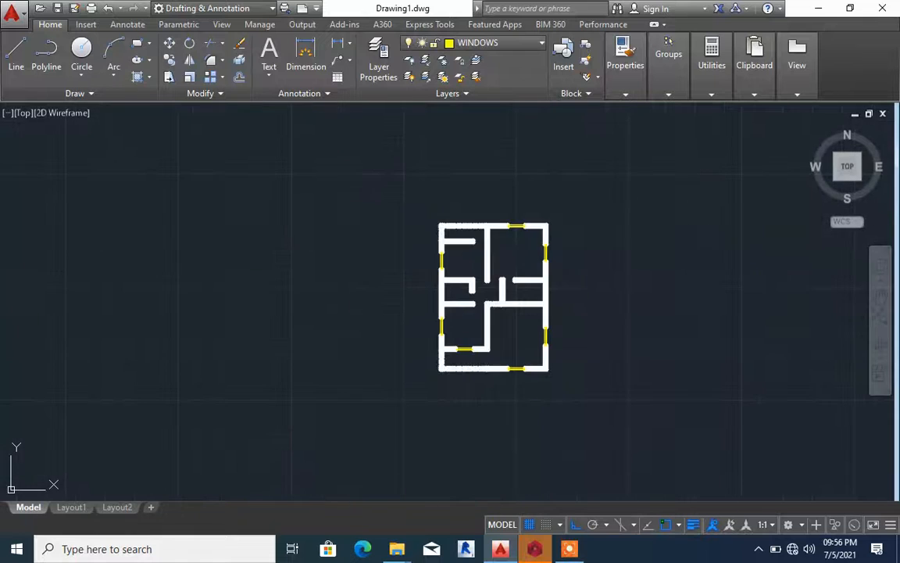
Draw a short line across the right outer wall from the midpoint of the small middle-right room's inner wall line
scroll(500, 351, "up", 4)
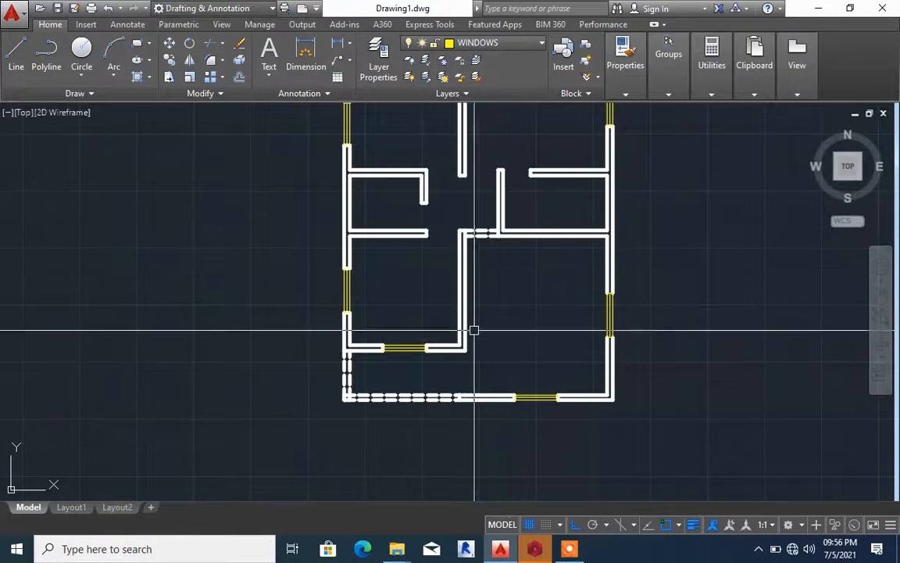
scroll(635, 191, "up", 4)
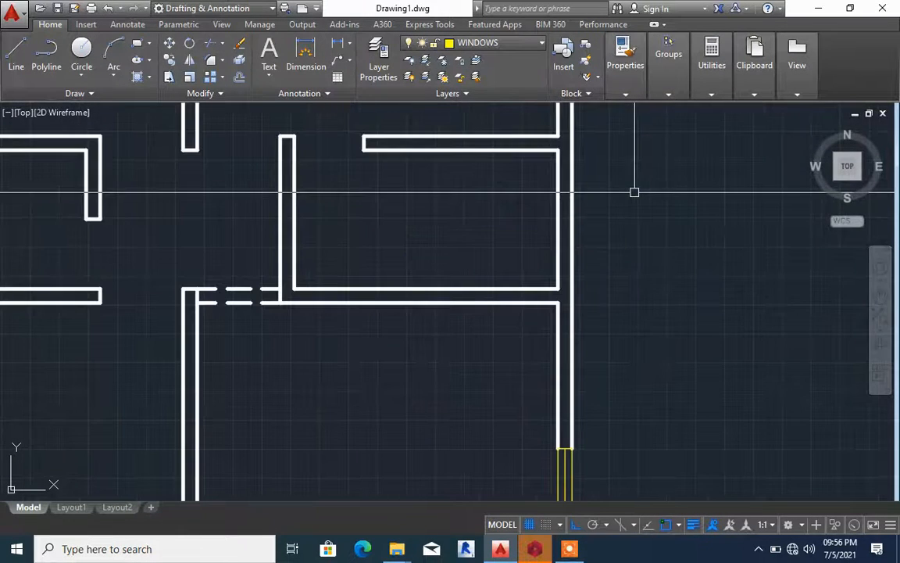
type("l")
key("Return")
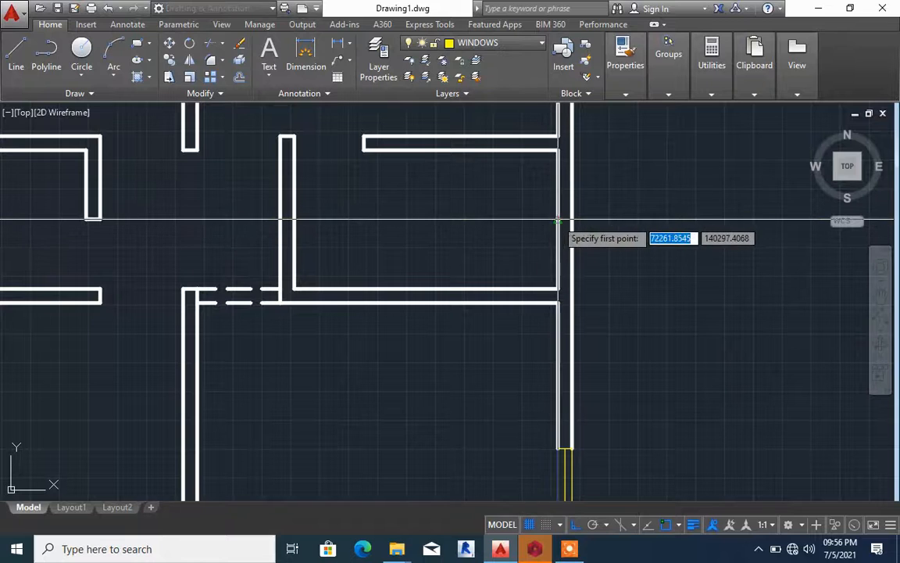
left_click(557, 219)
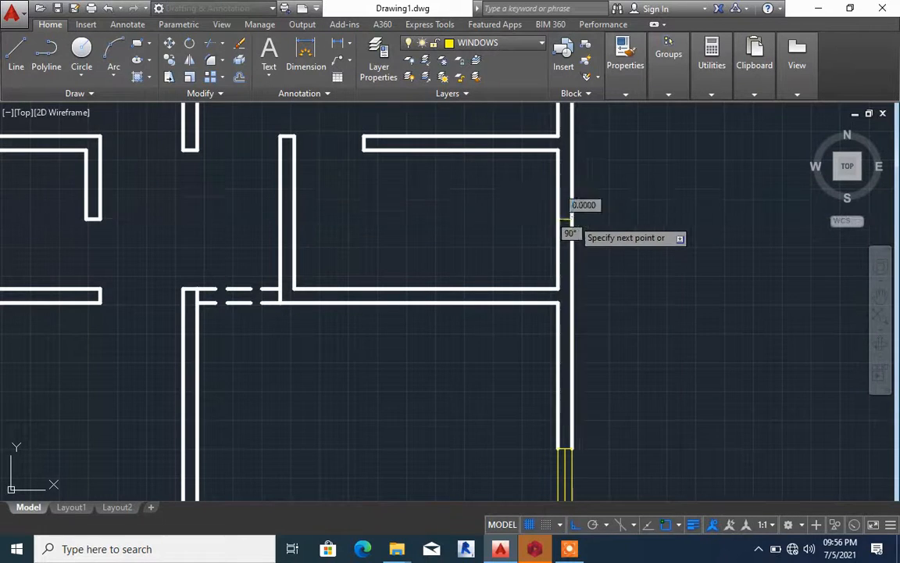
scroll(558, 203, "up", 5)
Offset the short line across the small middle-right room's outer wall by 300 to both sides
type("o")
key("Return")
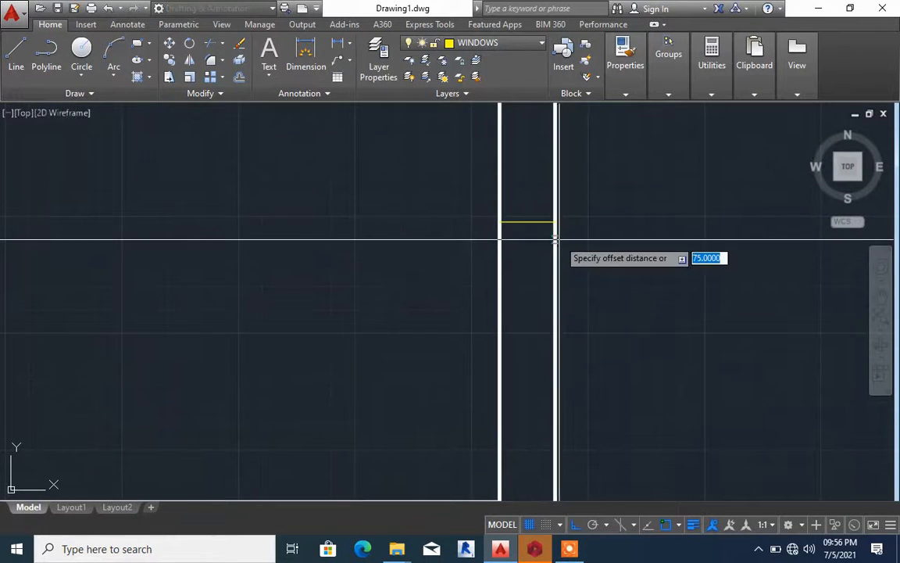
type("3")
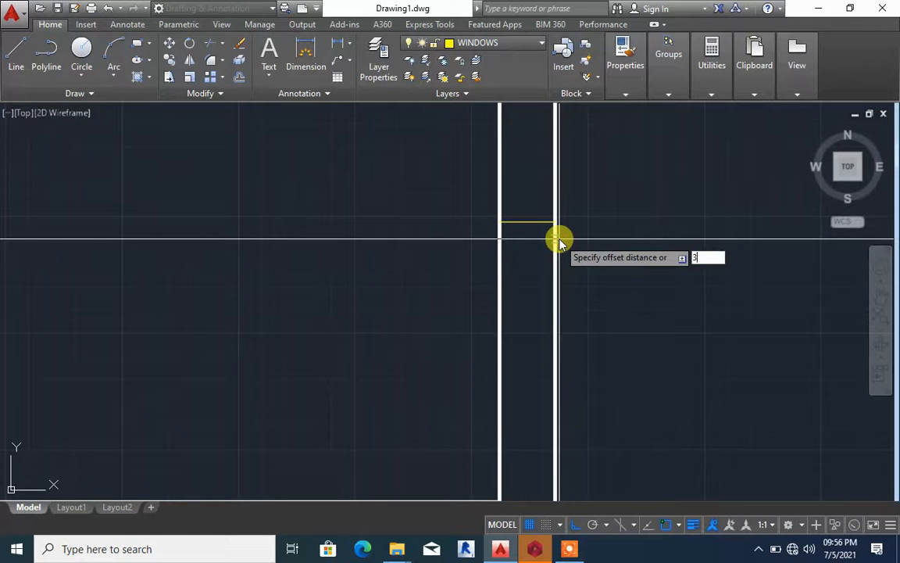
type("00")
key("Return")
left_click(541, 221)
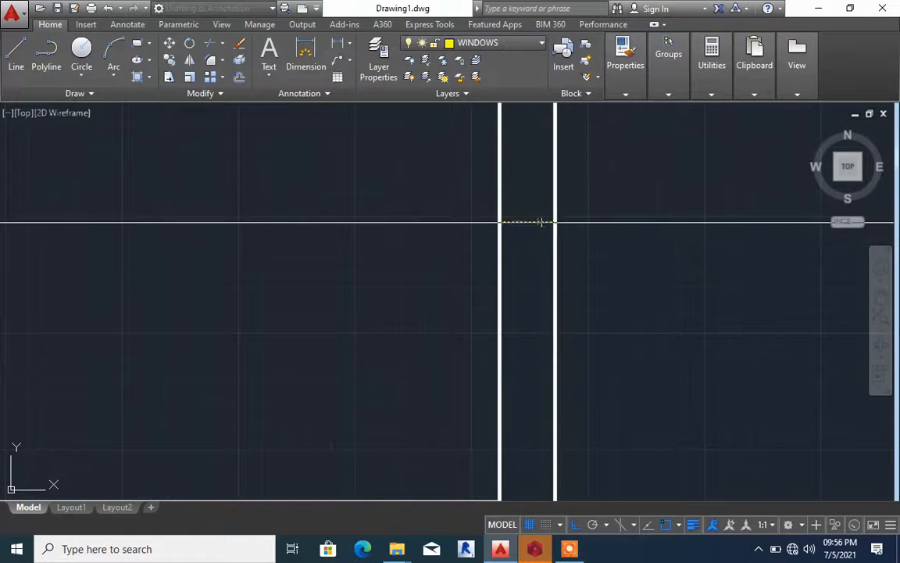
scroll(535, 198, "down", 3)
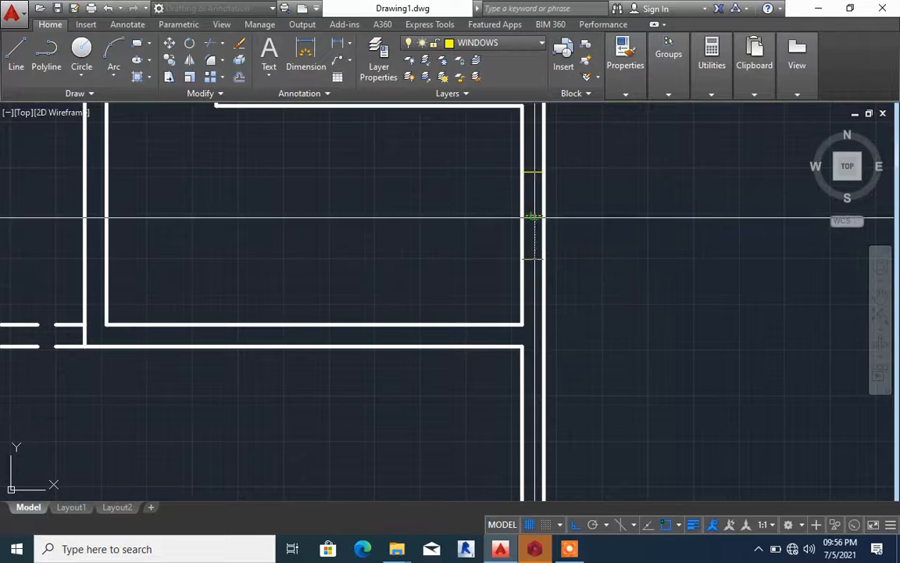
left_click(532, 216)
Trim both outer wall lines between the two offset end lines to open the small middle-right room's window gap
type("tr")
key("Return")
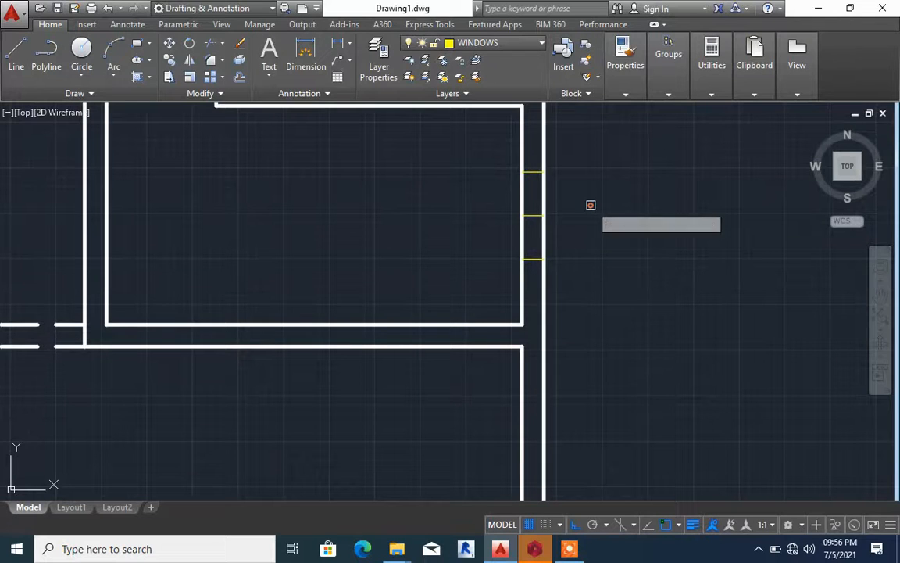
key("Return")
left_click(577, 217)
left_click(499, 202)
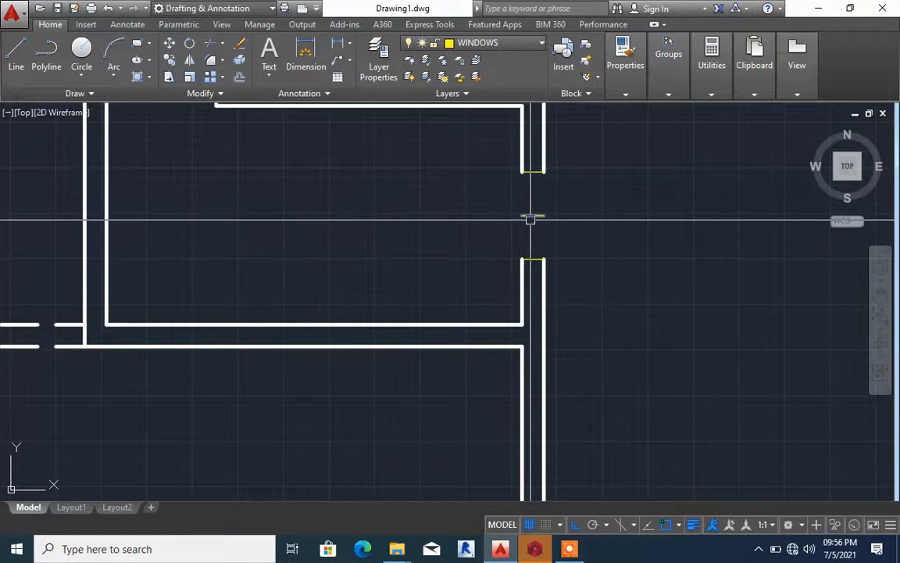
Match the two end lines of the new window opening to the properties of the outer wall line
left_click(530, 220)
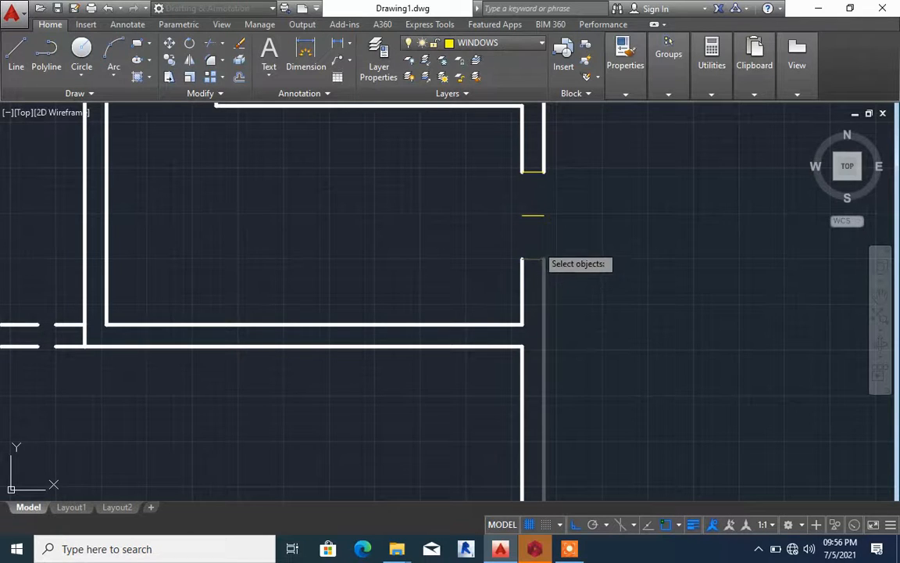
key("Escape")
key("Return")
key("Escape")
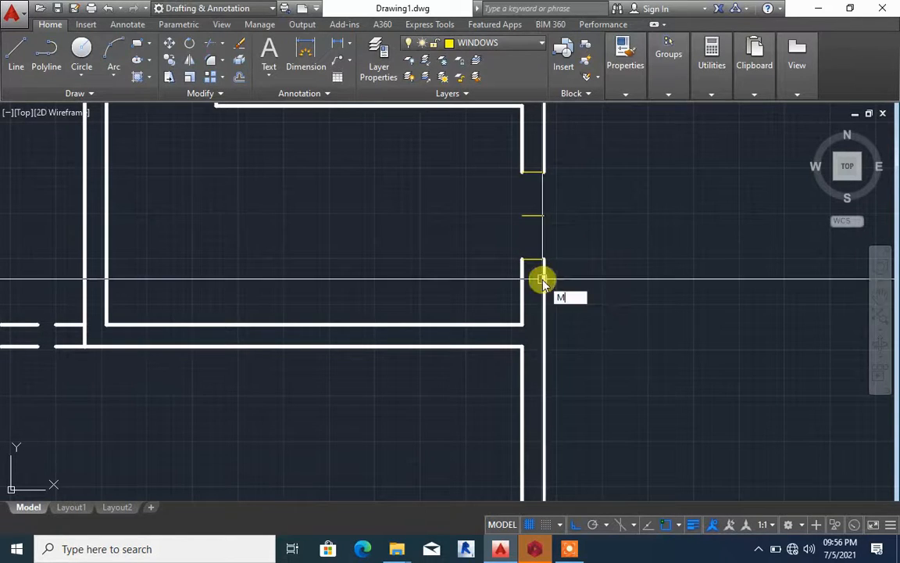
type("MA")
key("Return")
left_click(543, 279)
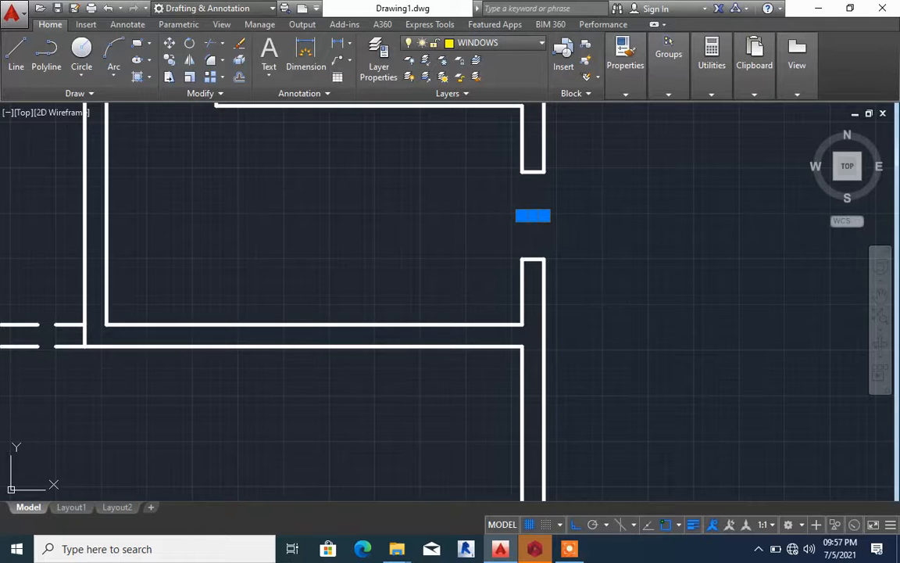
Delete the short middle line from the window opening in the right outer wall
key("Return")
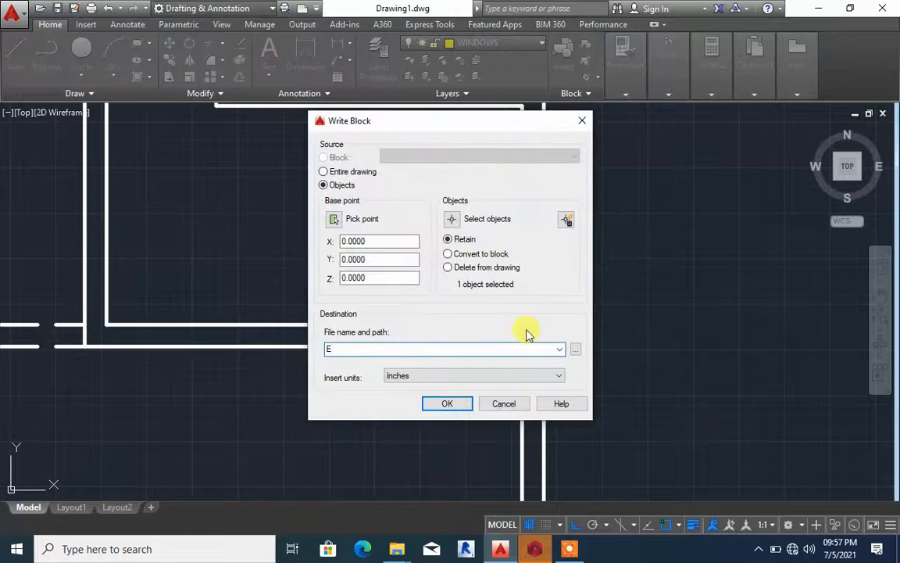
left_click(505, 402)
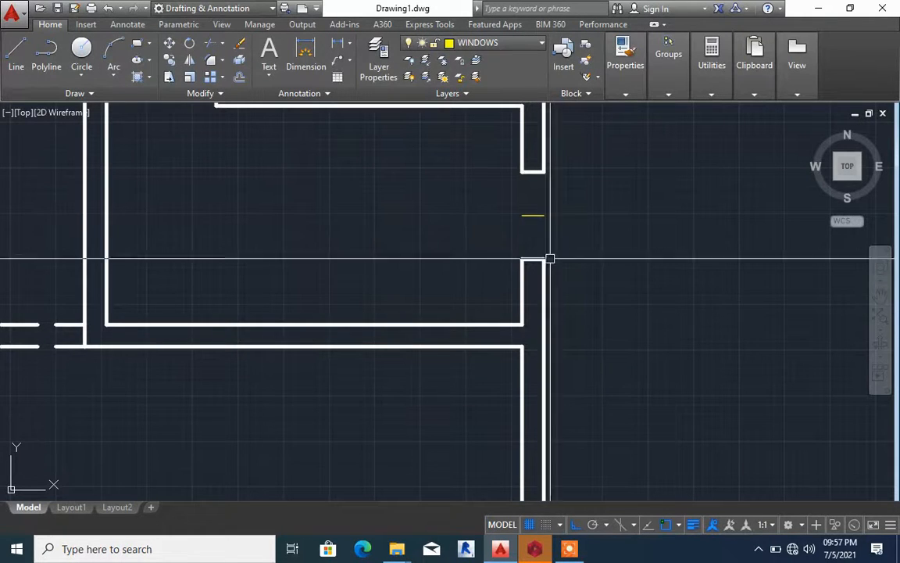
left_click(528, 224)
left_click(509, 198)
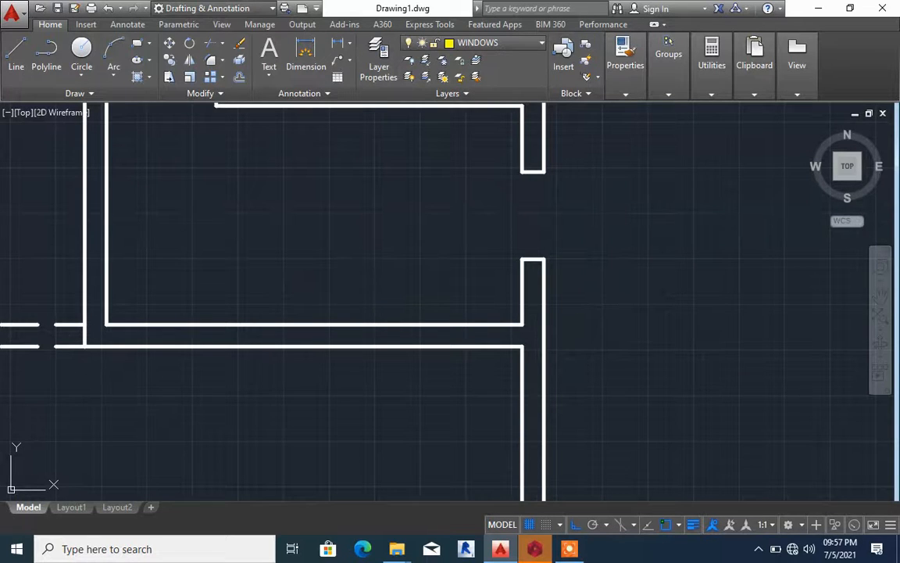
Draw a vertical line down from the upper end line's midpoint and extend it to the opening's lower end line
type("lf")
key("Return")
type("l")
key("Return")
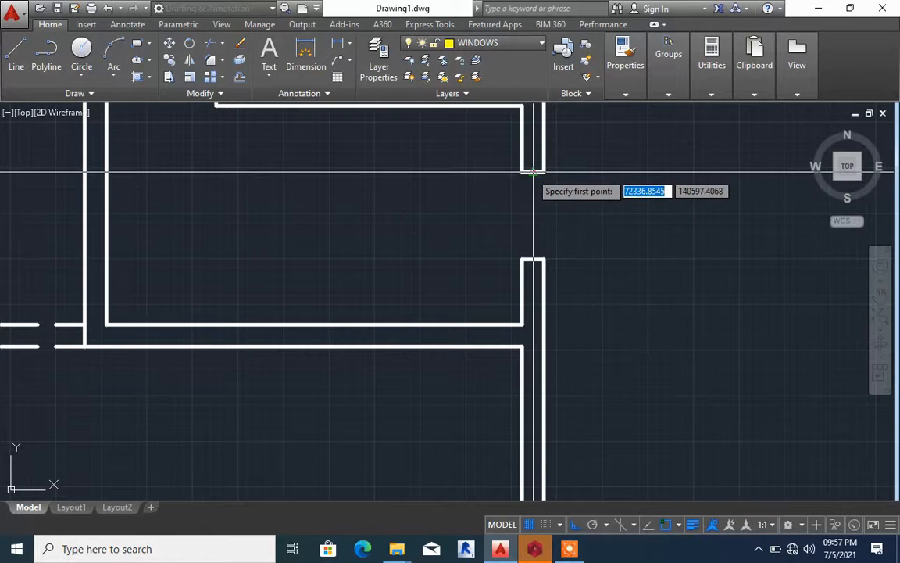
left_click(533, 170)
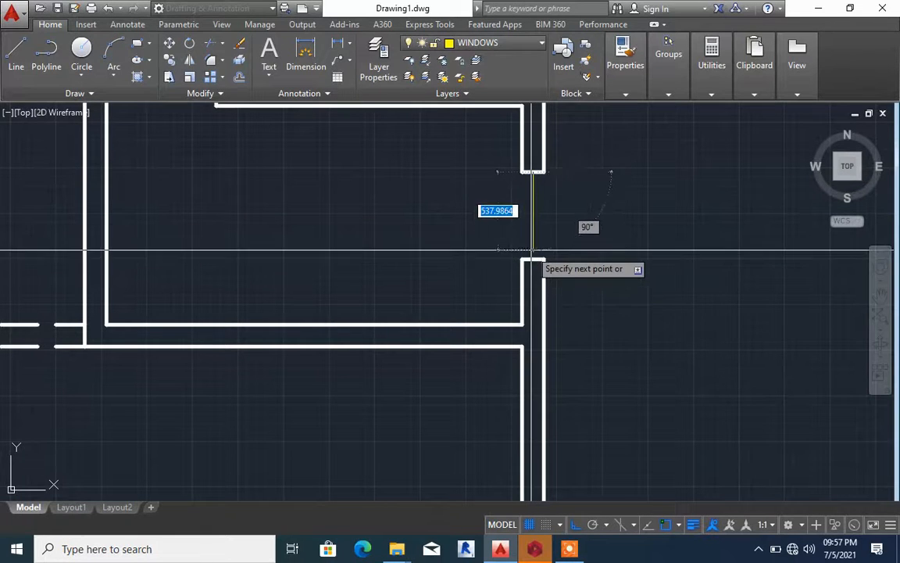
left_click(533, 248)
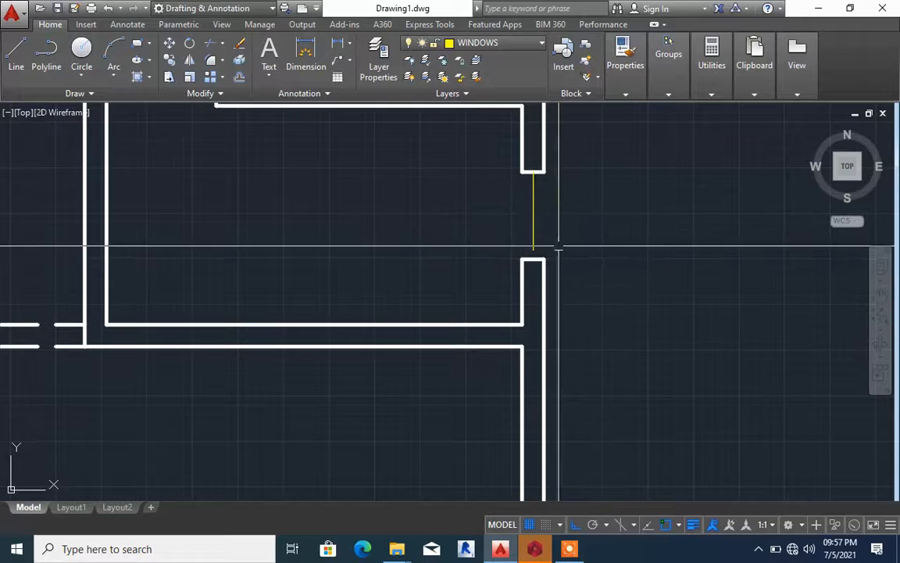
key("Return")
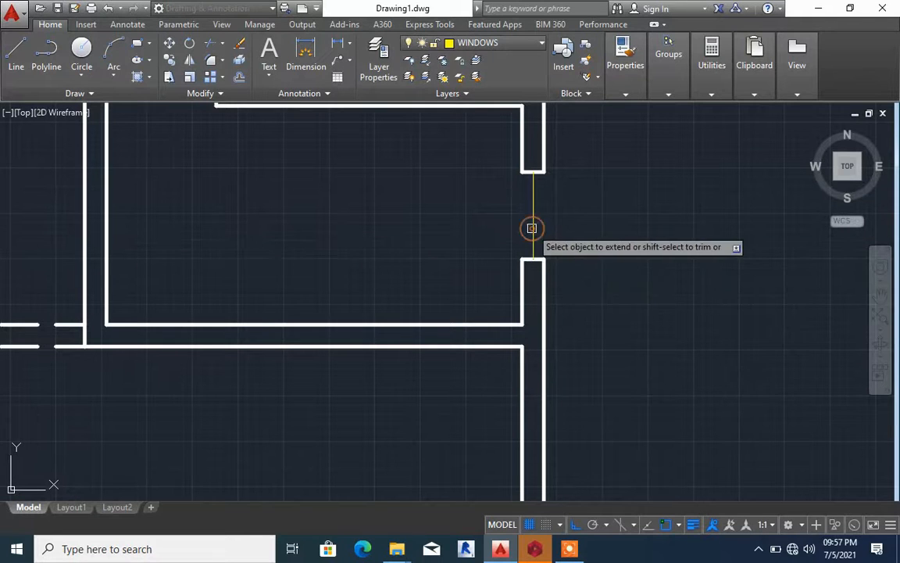
Offset the window's vertical centre line by 75 to both sides within the opening
type("O")
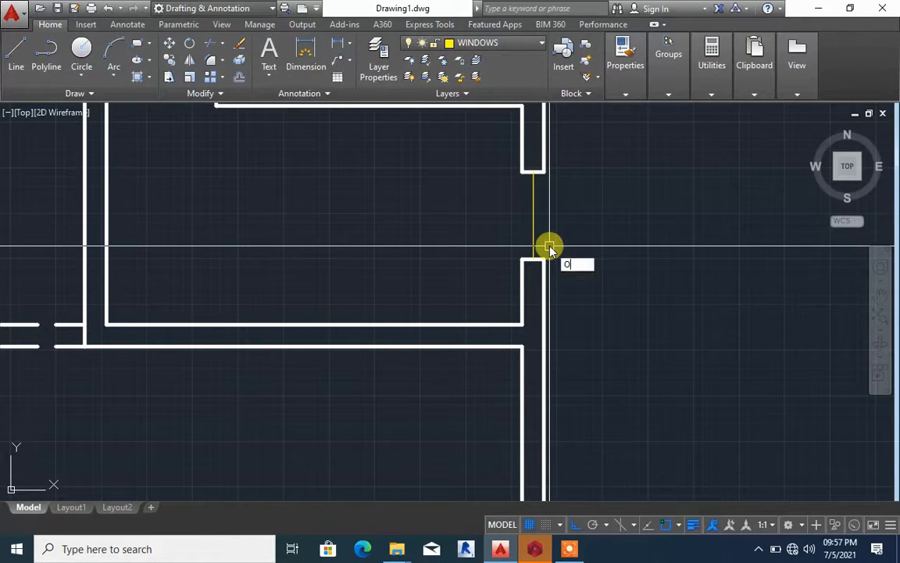
key("Return")
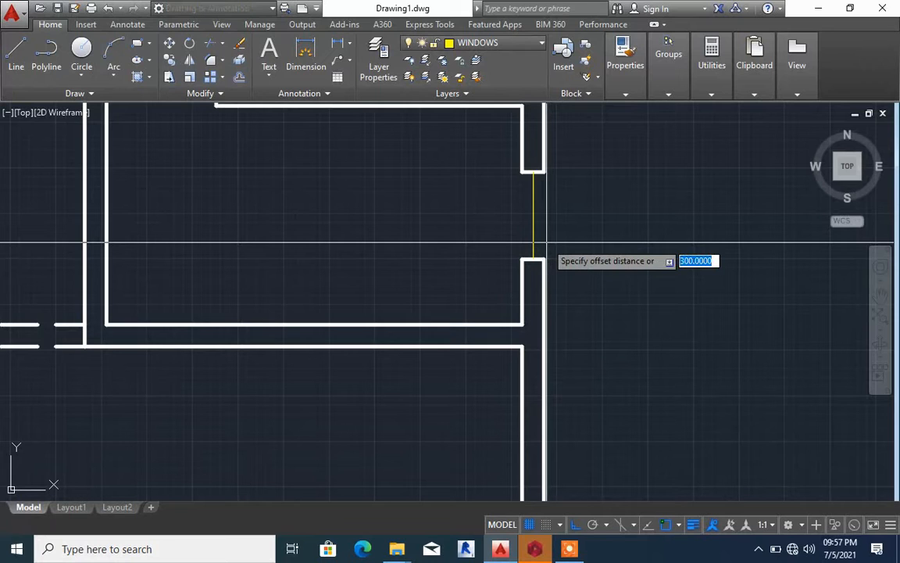
type("7")
key("Return")
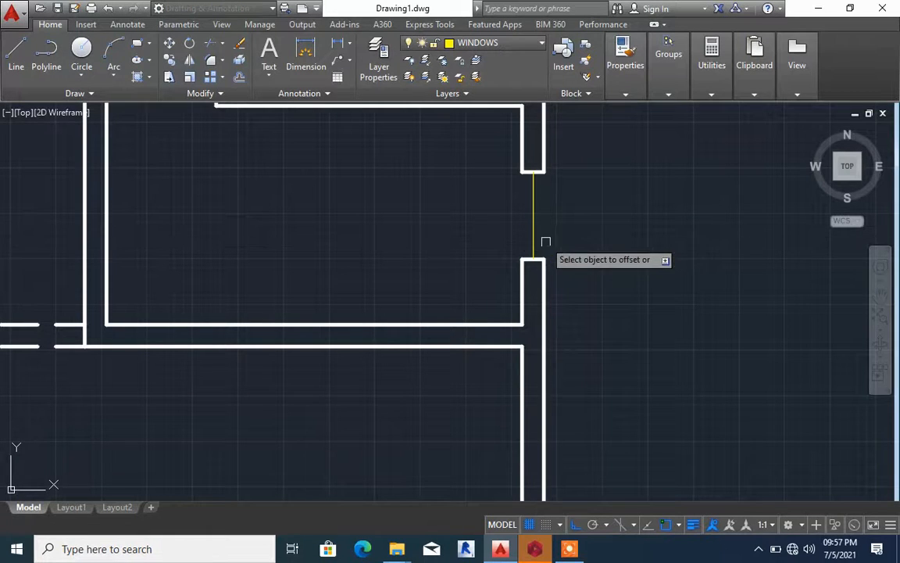
left_click(537, 232)
left_click(562, 235)
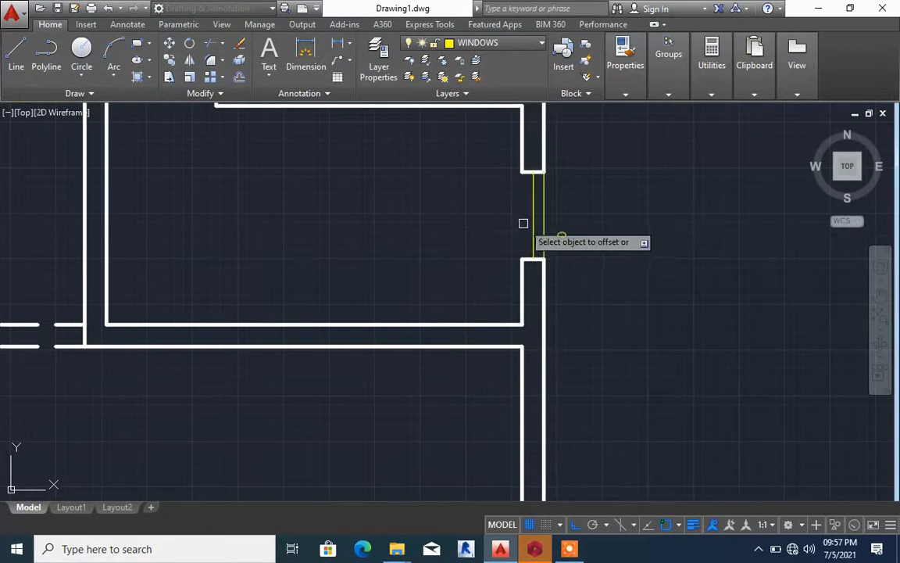
left_click(534, 225)
left_click(508, 221)
Copy the small window with its end lines from the right outer wall straight across to the small middle-left room's outer wall
scroll(554, 231, "down", 5)
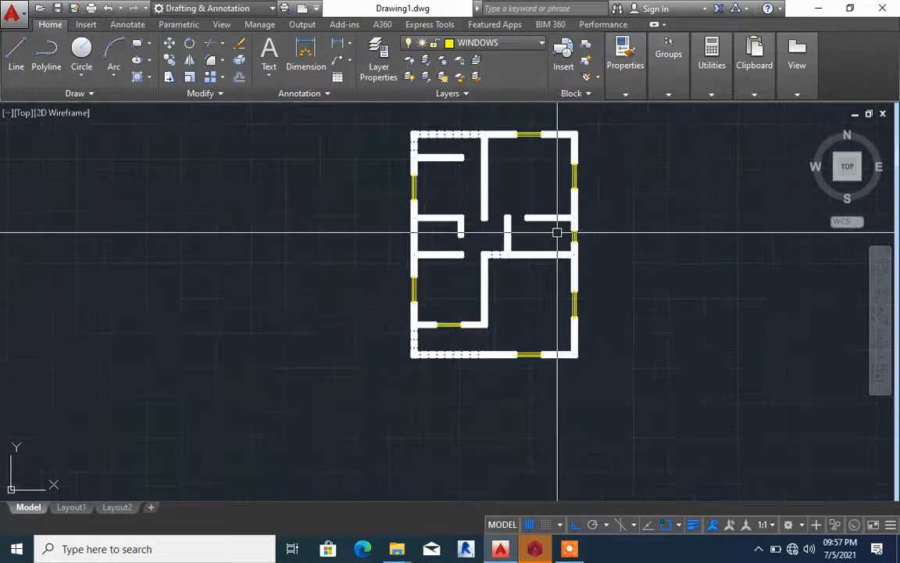
scroll(551, 222, "up", 5)
left_click(556, 214)
left_click(693, 344)
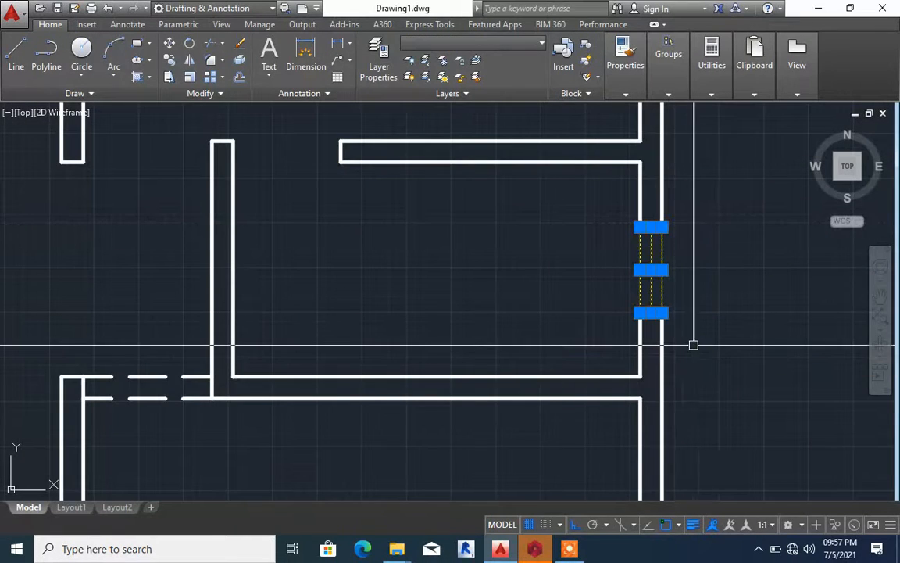
type("co")
key("Return")
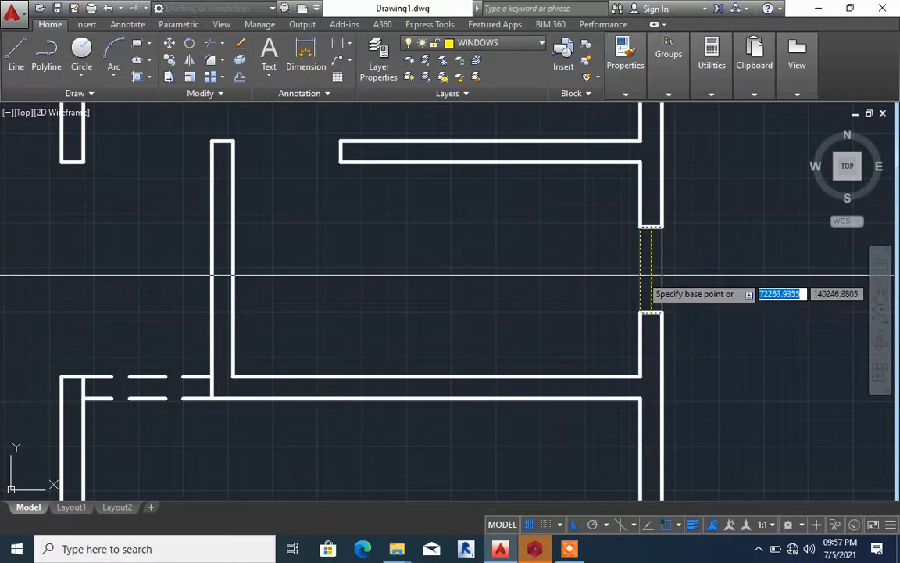
left_click(662, 261)
scroll(665, 259, "down", 4)
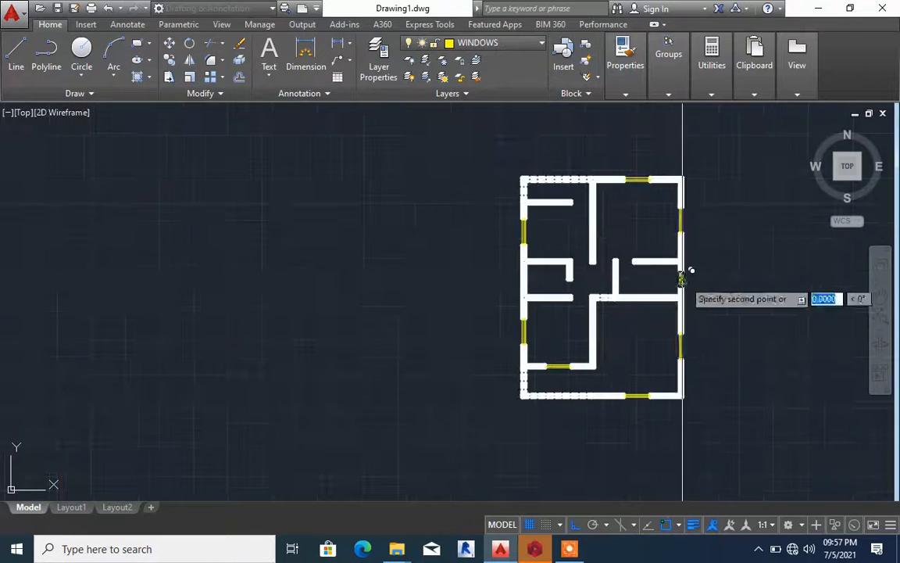
scroll(621, 258, "up", 4)
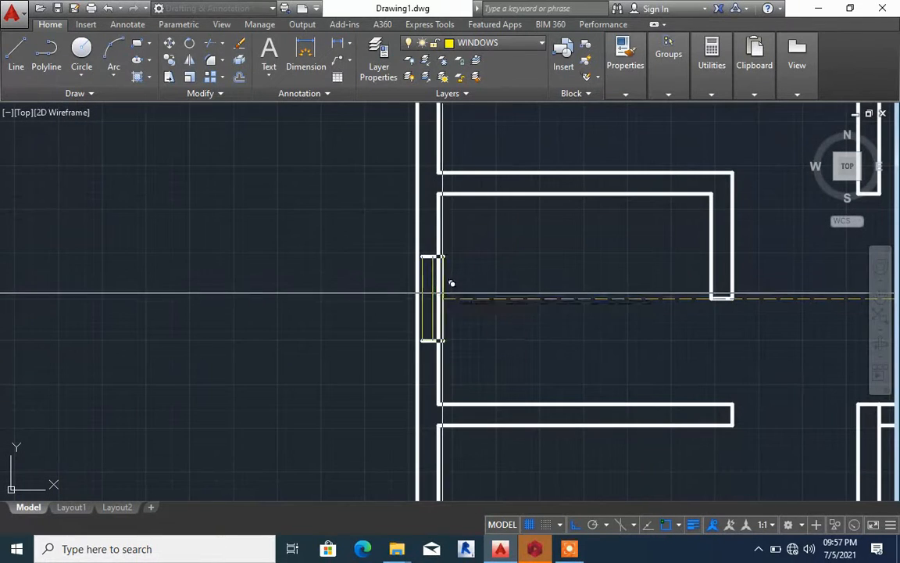
scroll(451, 293, "down", 5)
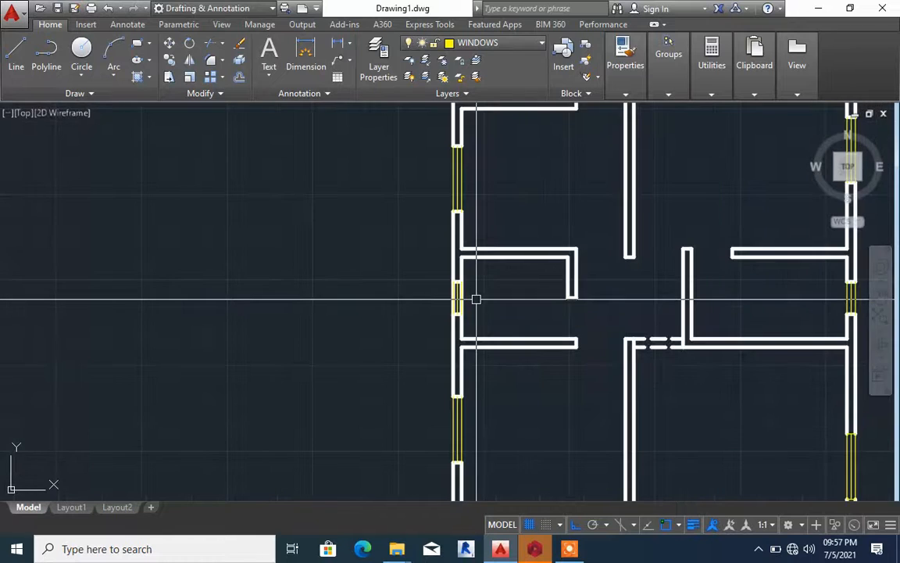
left_click(474, 303)
Trim the outer wall lines running through the copied window of the small middle-left room
type("TR")
key("Return")
scroll(469, 297, "up", 3)
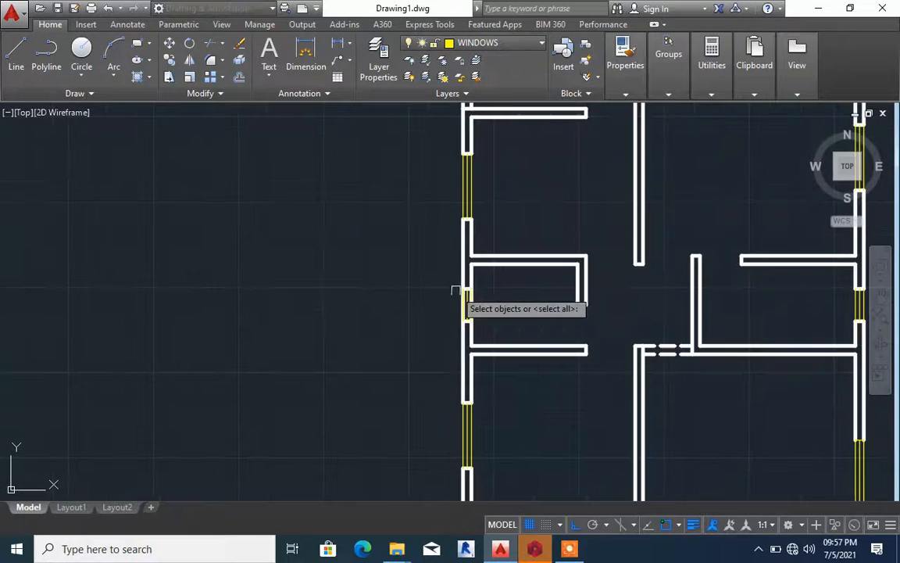
right_click(480, 301)
left_click(479, 301)
left_click(444, 300)
key("Escape")
scroll(473, 287, "down", 5)
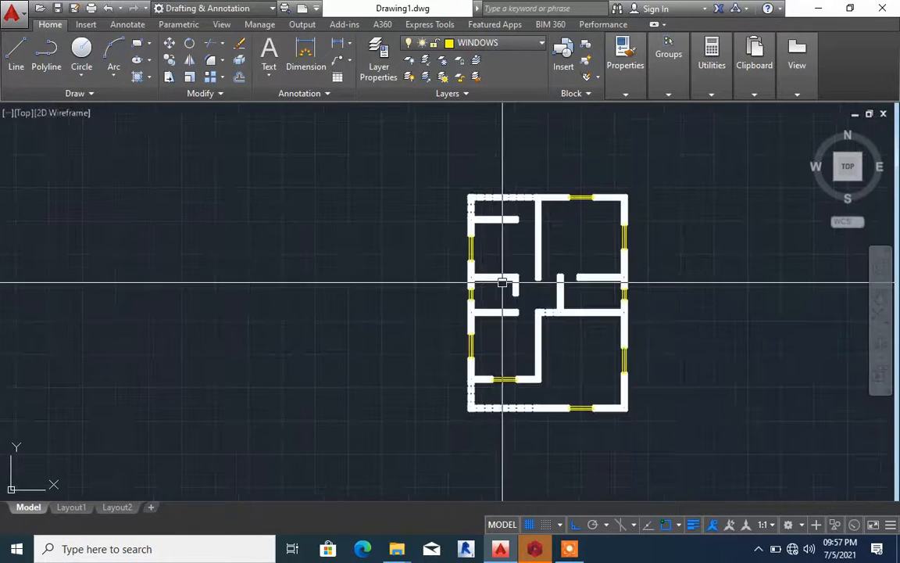
middle_click_drag(525, 290, 519, 271)
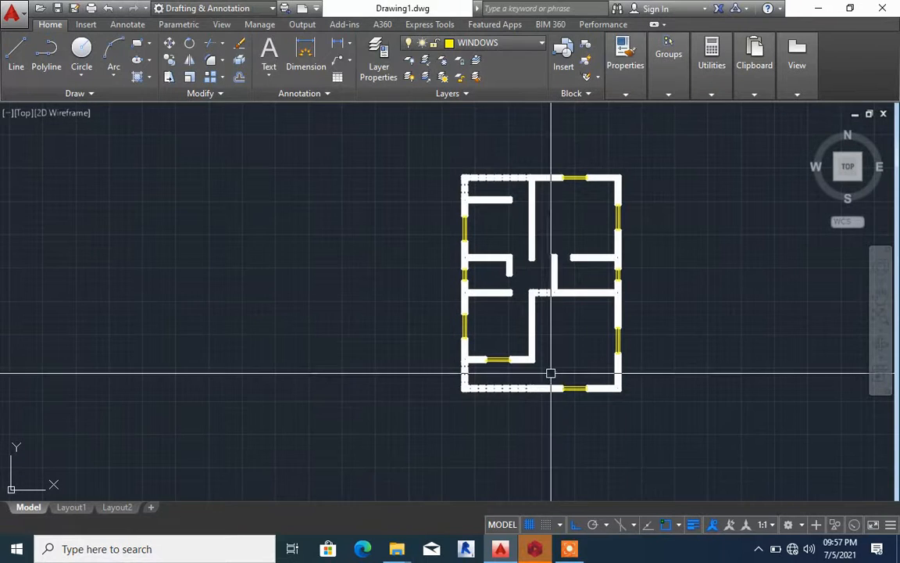
middle_click_drag(551, 373, 594, 378)
scroll(577, 301, "up", 6)
scroll(576, 305, "down", 2)
scroll(653, 311, "down", 2)
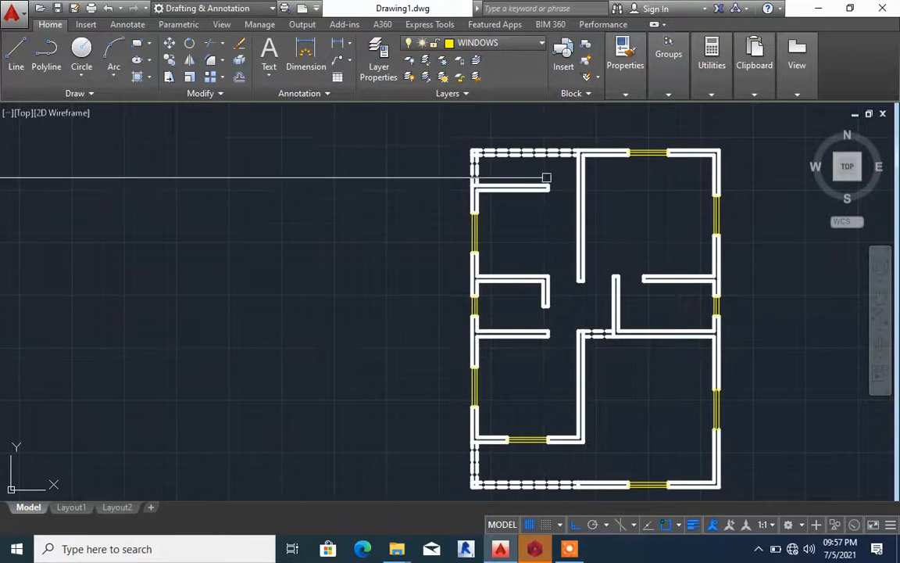
scroll(547, 175, "up", 4)
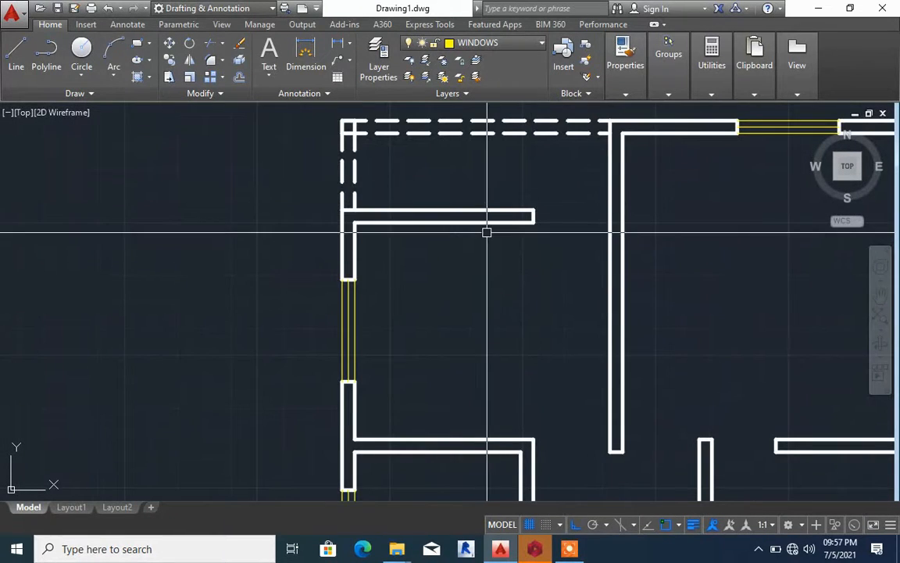
left_click(120, 55)
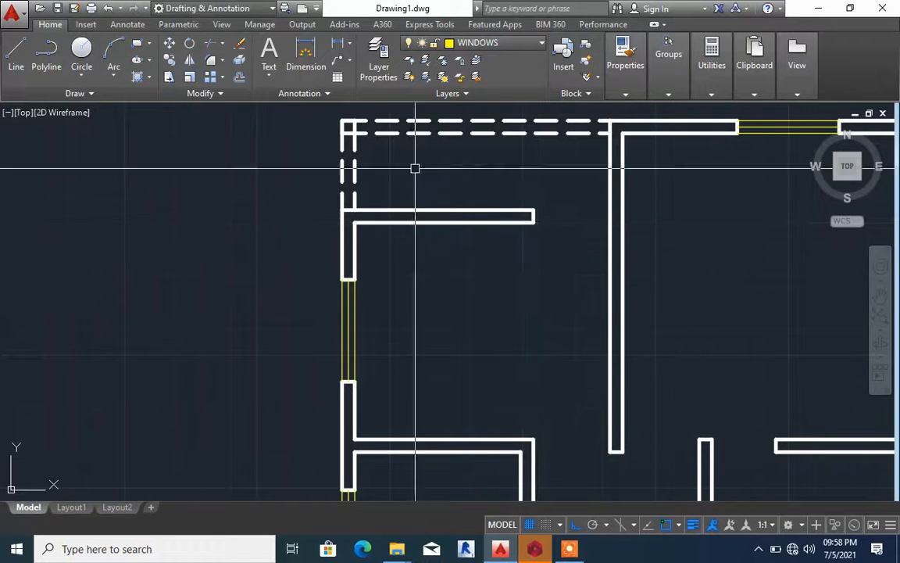
left_click(16, 47)
scroll(600, 203, "up", 4)
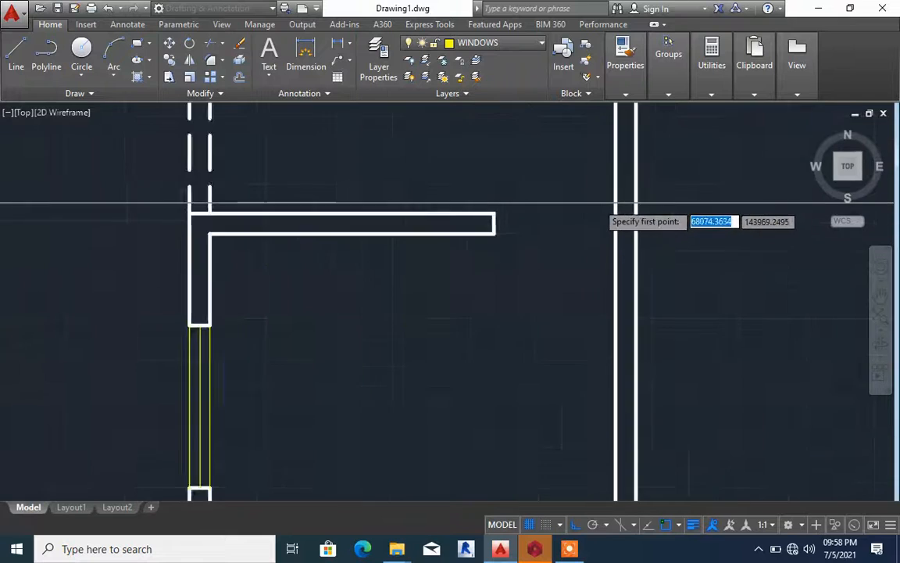
Make the DOOES layer current and draw a line from the upper-left wall end's midpoint across the door opening to the facing wall
left_click(486, 49)
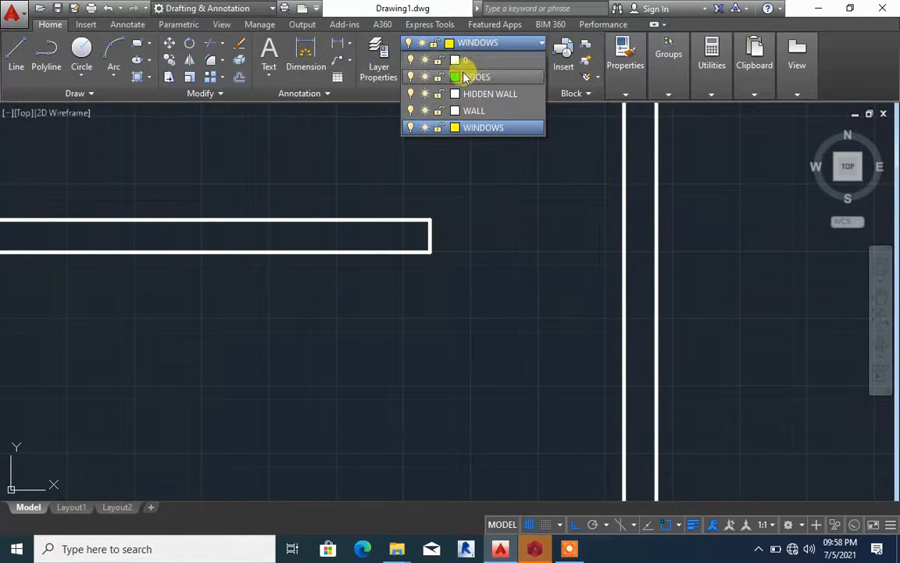
left_click(472, 77)
left_click(22, 49)
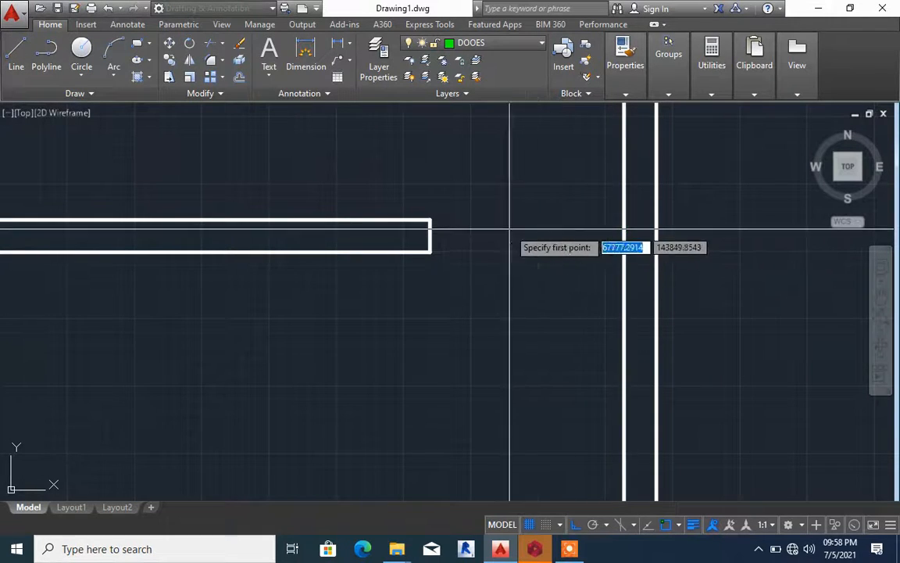
left_click(432, 233)
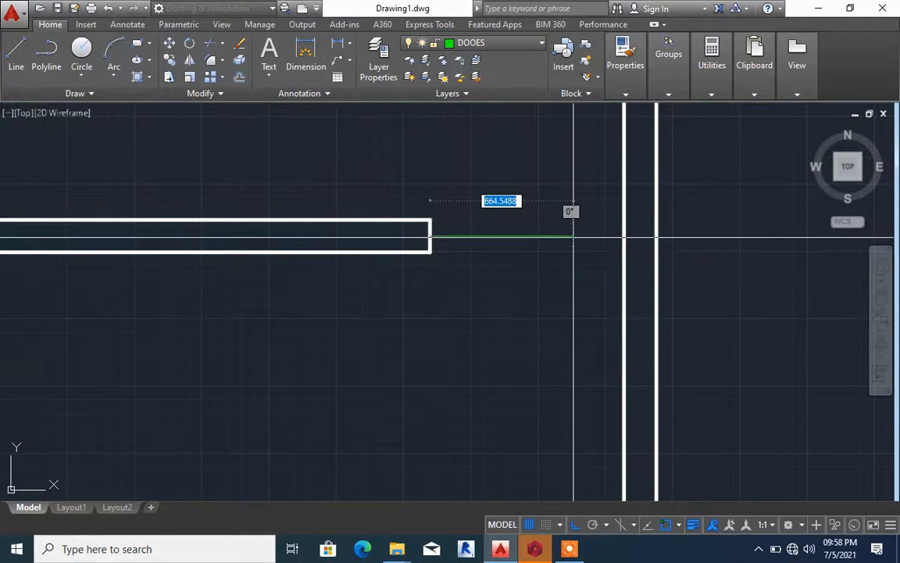
left_click(624, 234)
Continue the door line with a short vertical segment downward along the facing wall line
scroll(624, 235, "up", 5)
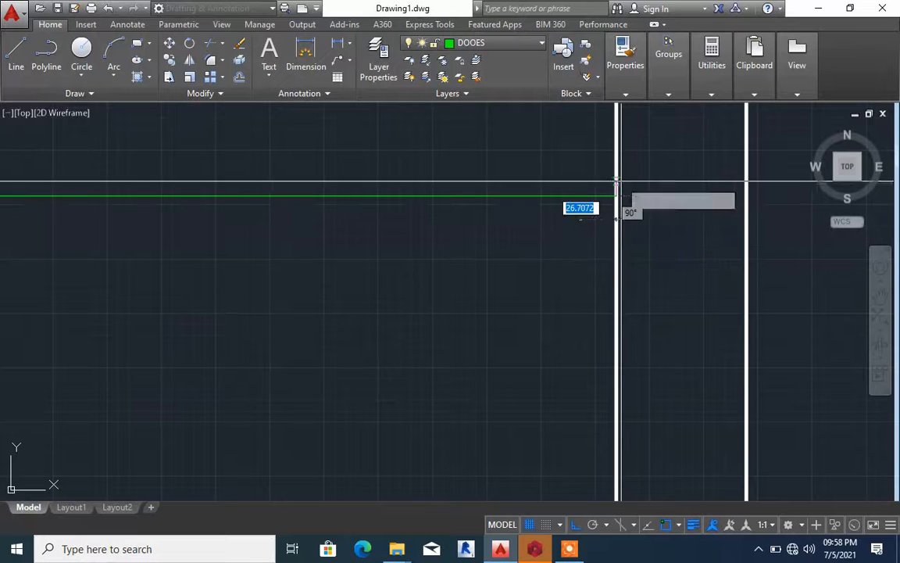
scroll(617, 176, "down", 2)
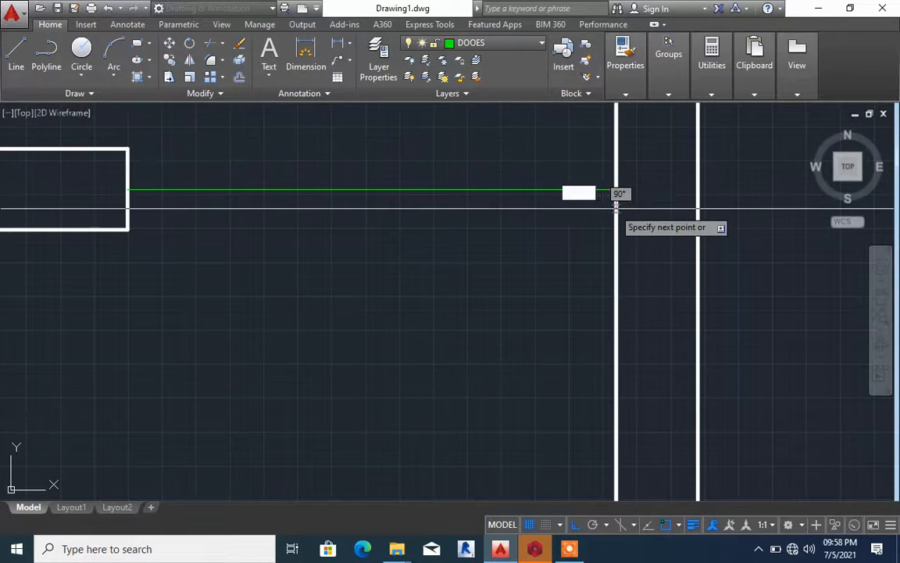
scroll(613, 204, "up", 6)
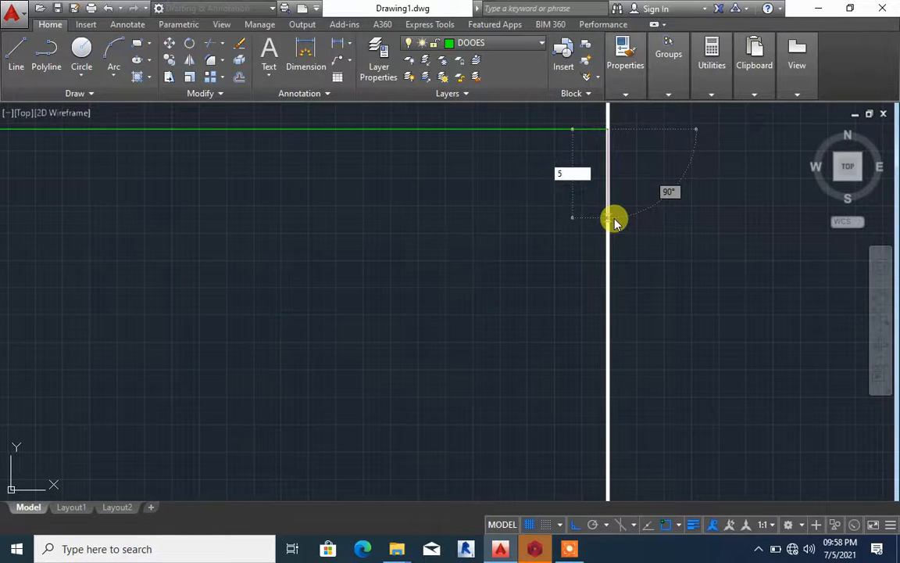
key("Return")
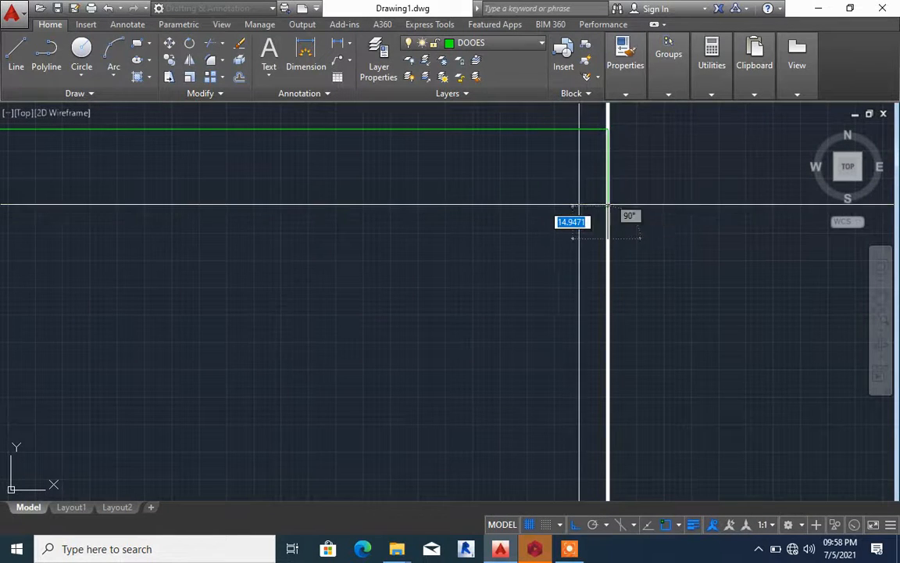
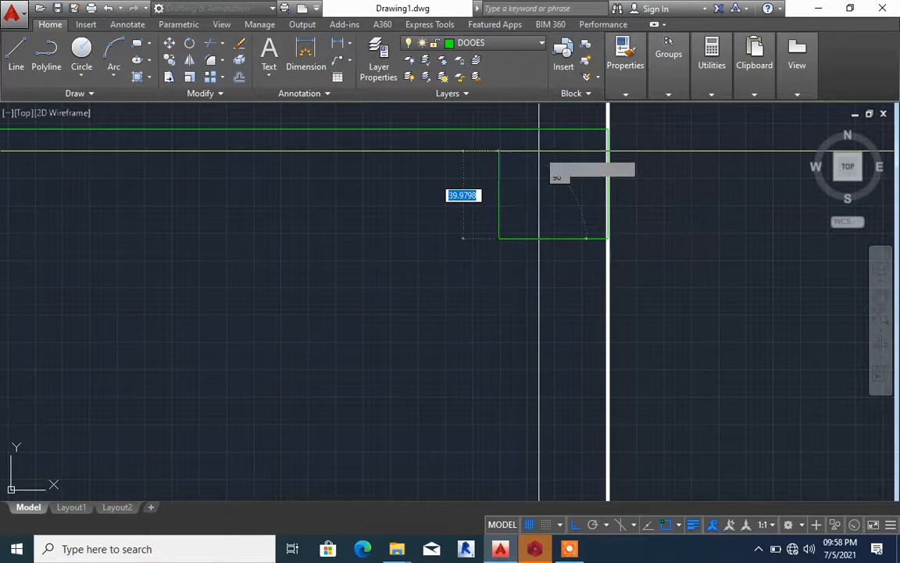
Close the 50-unit square door jamb against the wall with a vertical segment up to the line across the opening
left_click(497, 129)
key("Escape")
scroll(546, 167, "down", 1)
Trim away the line spanning the door opening between the wall end and the small square jamb
left_click(461, 171)
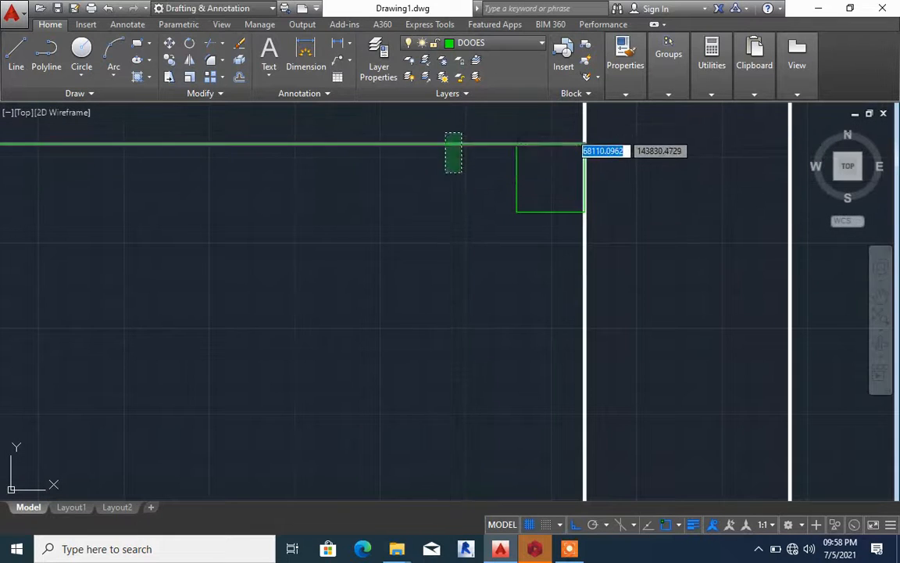
left_click(443, 132)
scroll(538, 215, "down", 2)
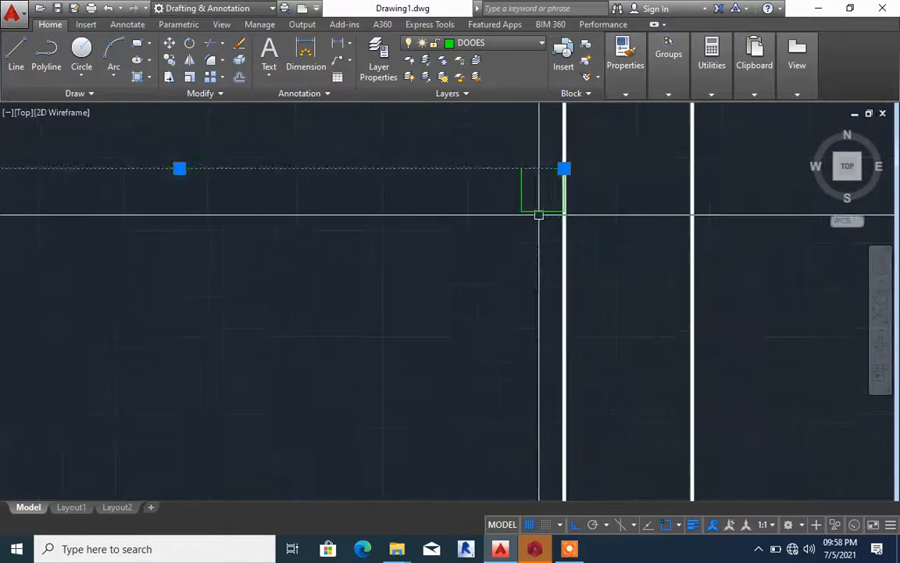
type("TR")
key("Return")
left_click(499, 198)
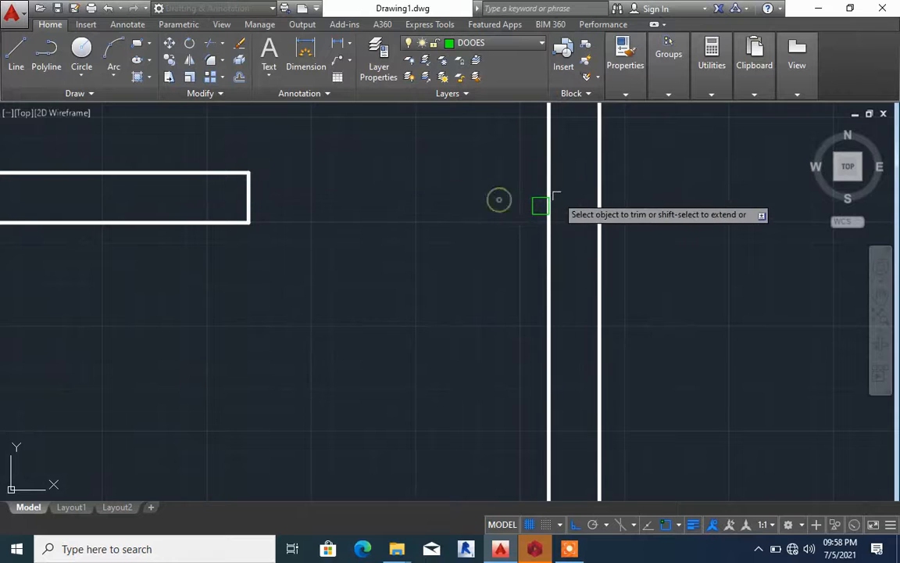
key("Escape")
Draw a 900-unit line straight down from the square jamb's lower-left corner as the door leaf's first side
type("L")
key("Return")
scroll(538, 215, "up", 2)
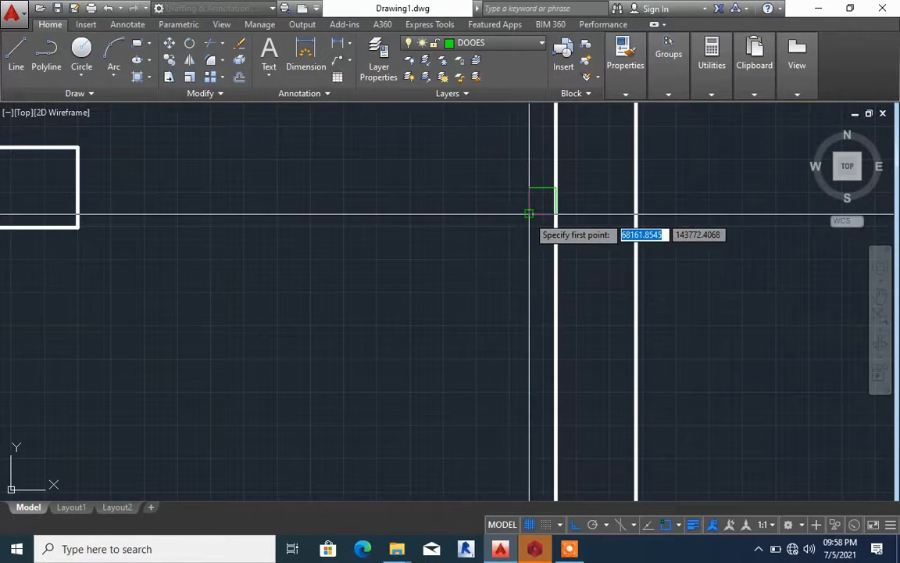
left_click(526, 215)
scroll(527, 227, "down", 2)
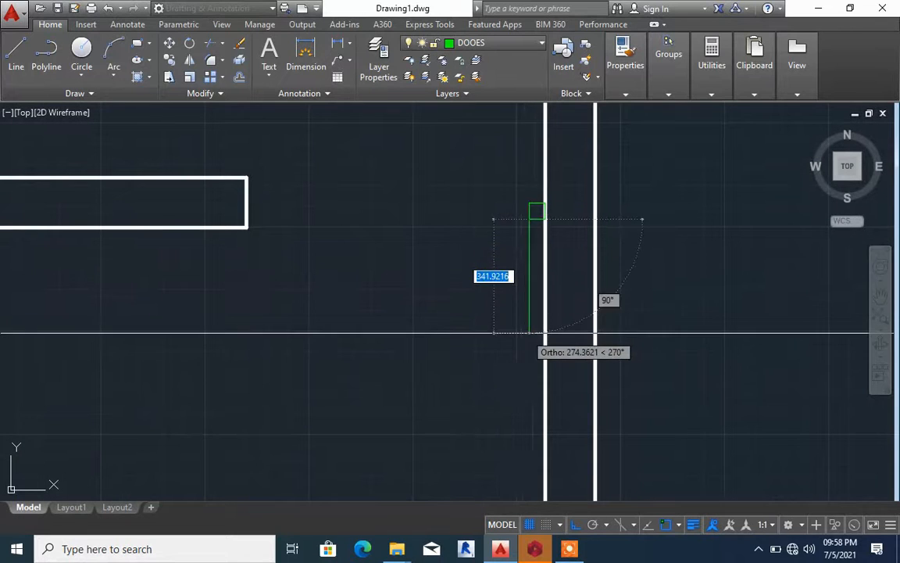
type("9")
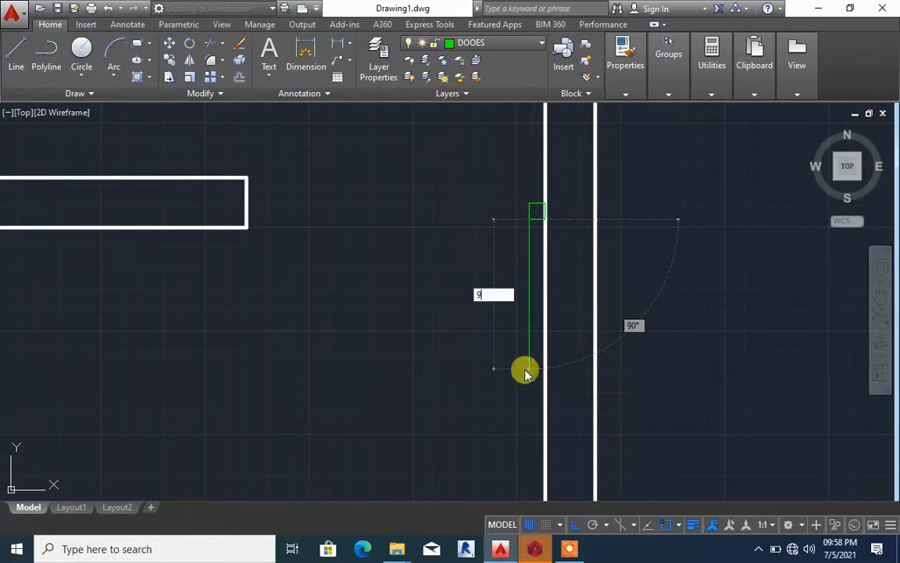
key("Return")
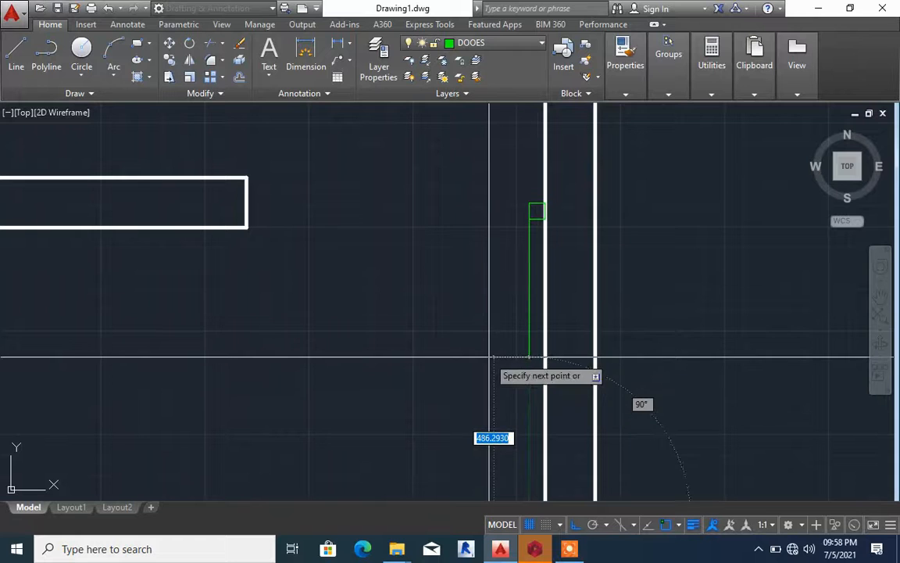
Continue the door leaf outline 25 units to the left, then straight up about 900 units to just below the jamb's lower edge
scroll(469, 336, "down", 4)
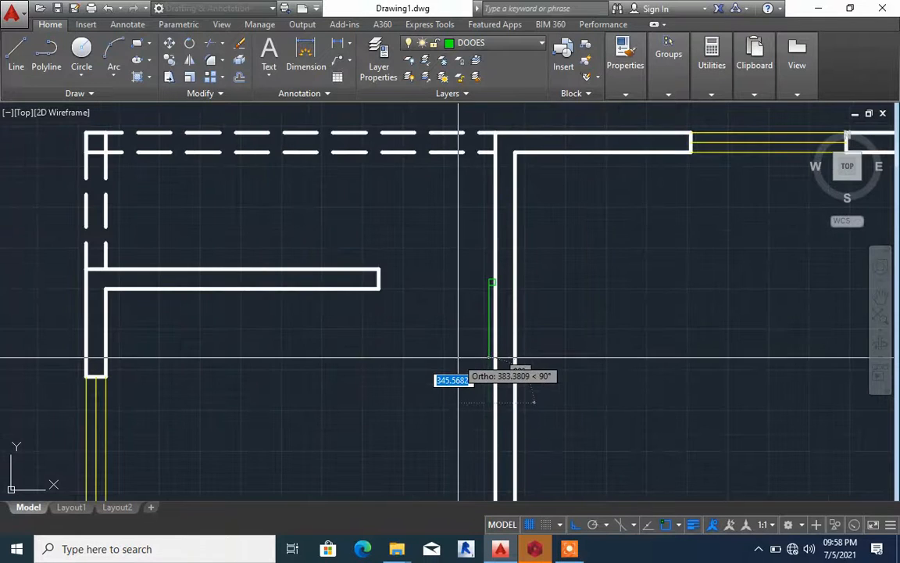
scroll(445, 355, "up", 4)
scroll(480, 355, "down", 5)
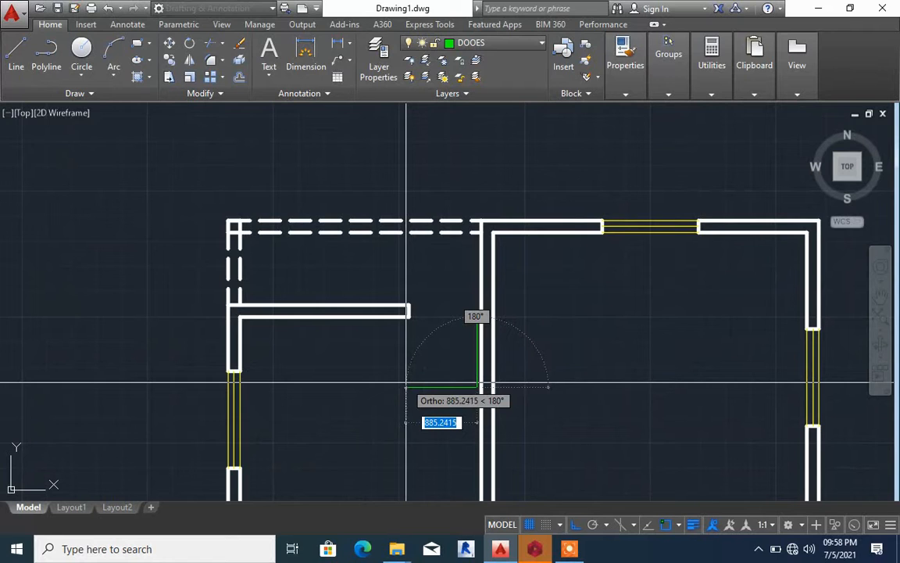
type("25")
key("Return")
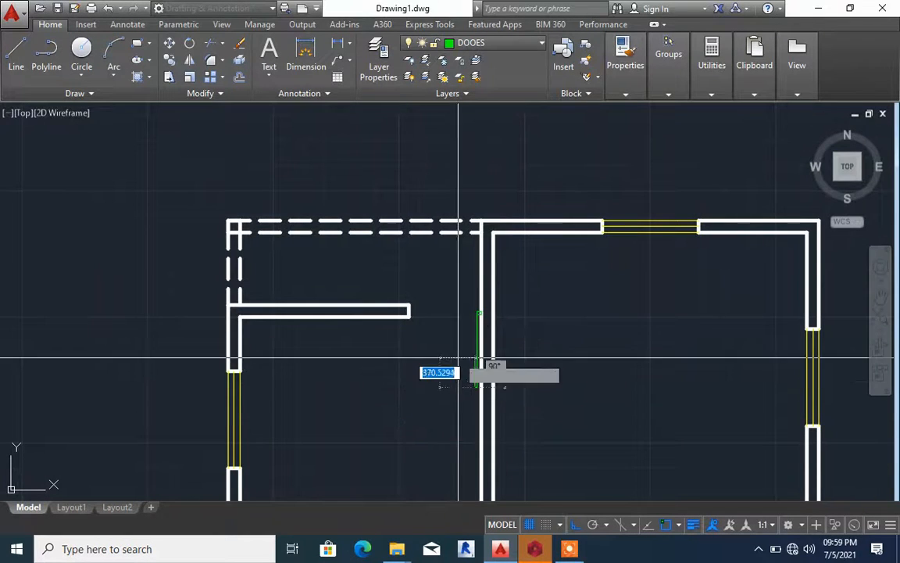
scroll(471, 342, "up", 5)
scroll(471, 343, "up", 2)
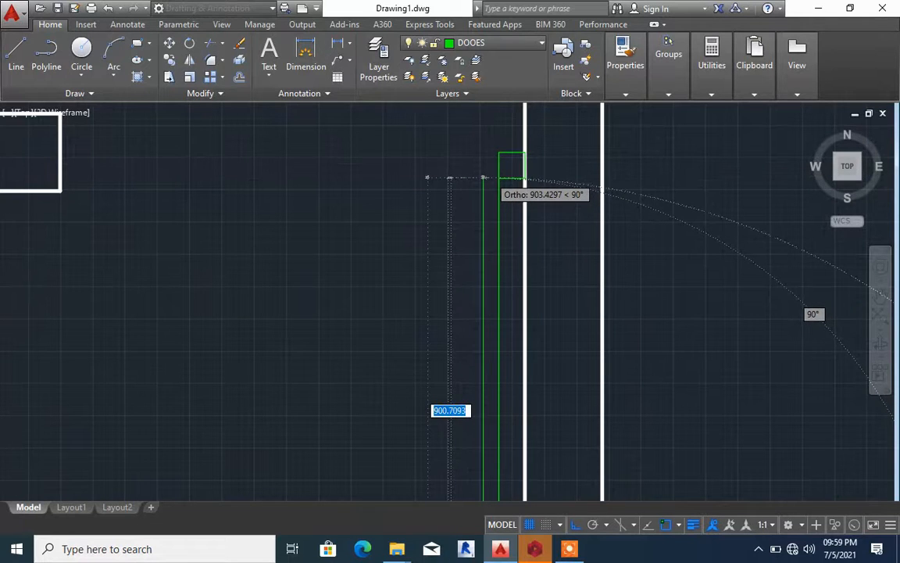
scroll(485, 178, "up", 2)
scroll(483, 179, "up", 2)
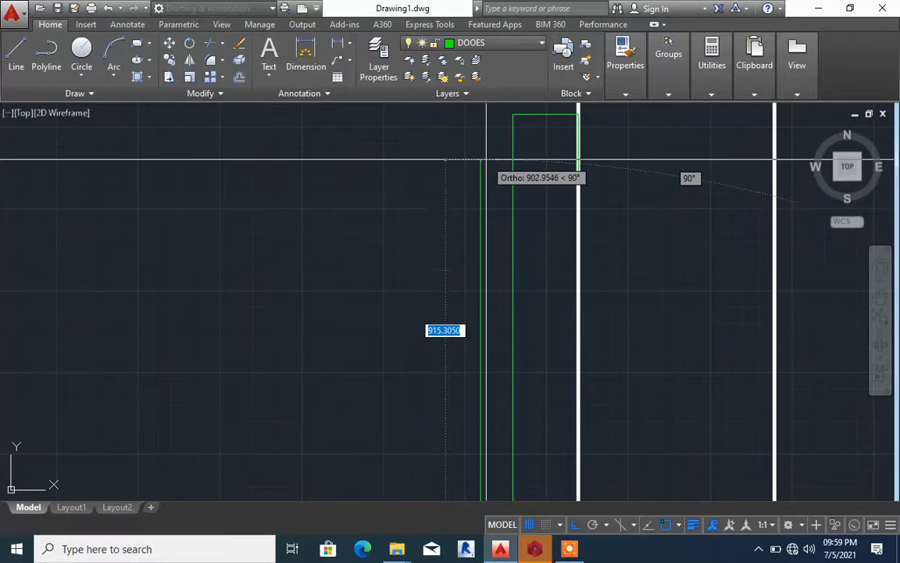
left_click(480, 184)
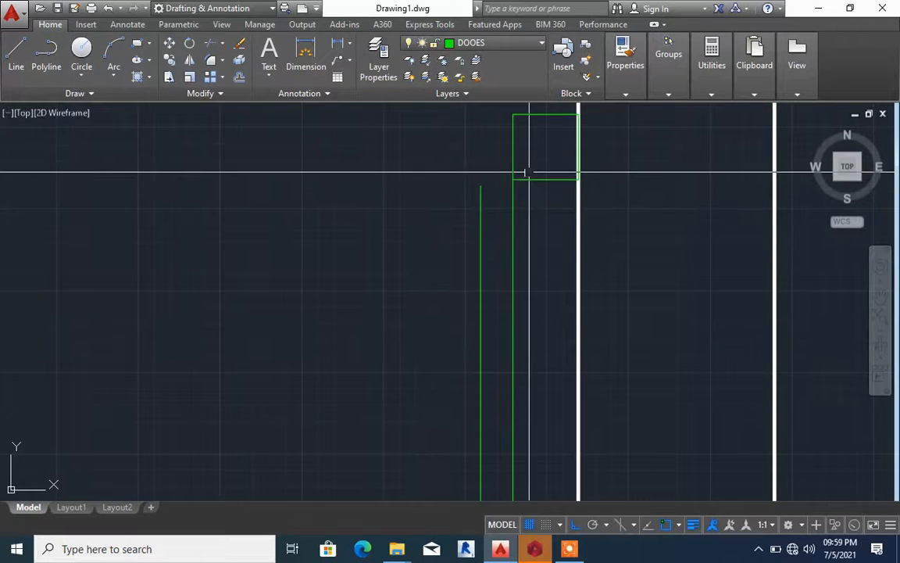
Draw the leaf's short top edge leftward from the jamb corner and join it to the leaf's left side with Chamfer
left_click(511, 179)
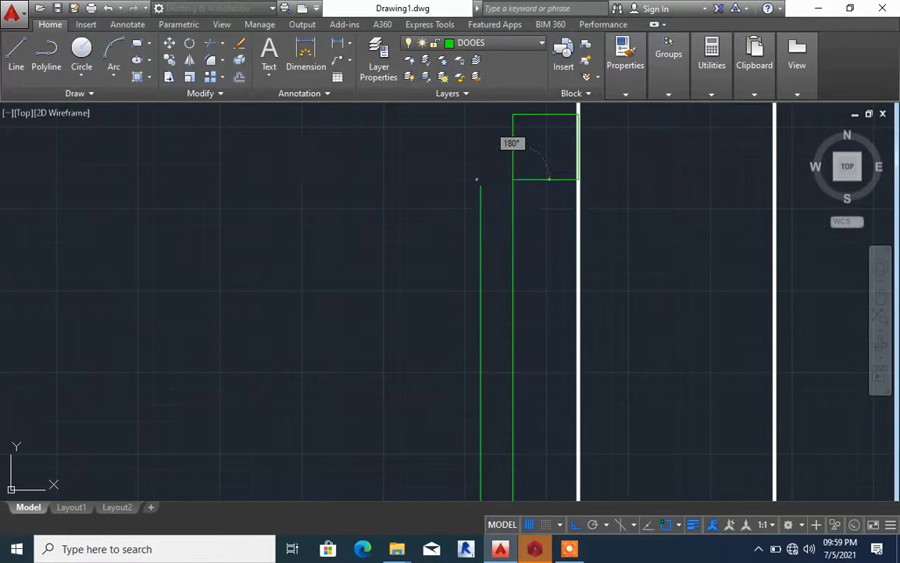
left_click(478, 180)
key("Return")
type("CHA")
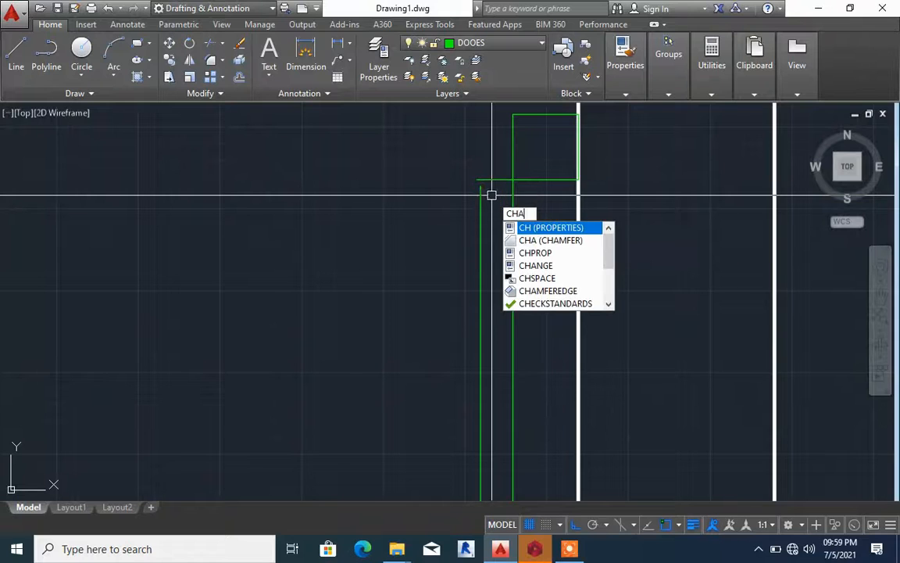
key("Return")
left_click(492, 180)
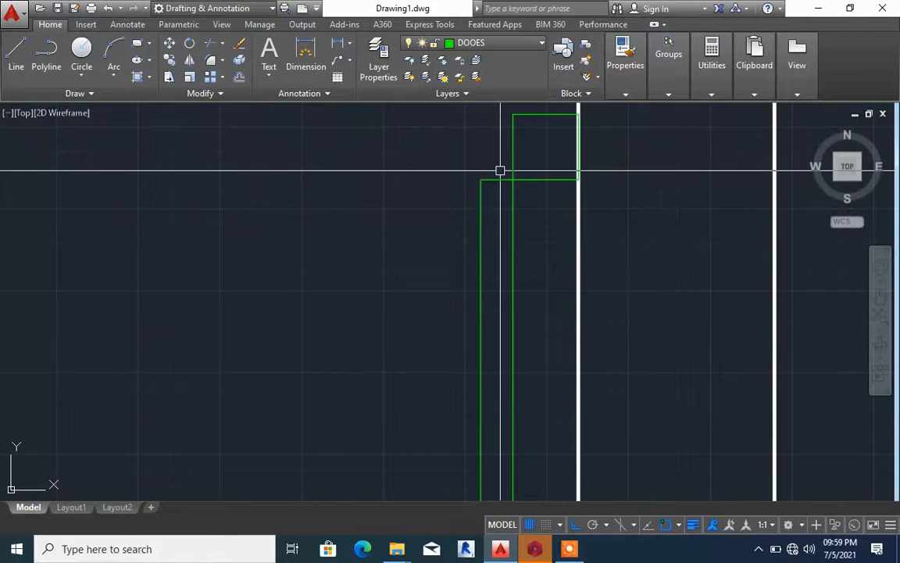
scroll(496, 187, "down", 5)
scroll(472, 233, "up", 4)
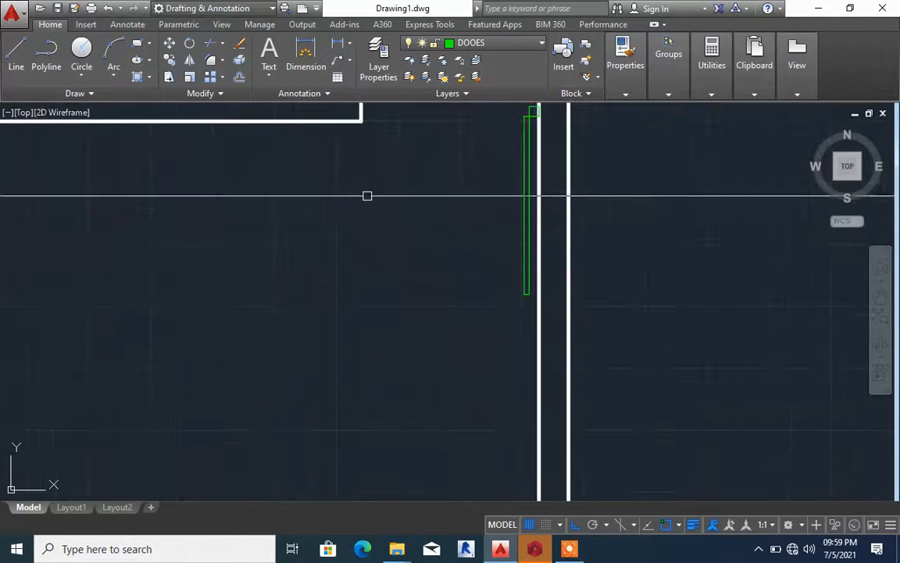
scroll(368, 194, "down", 3)
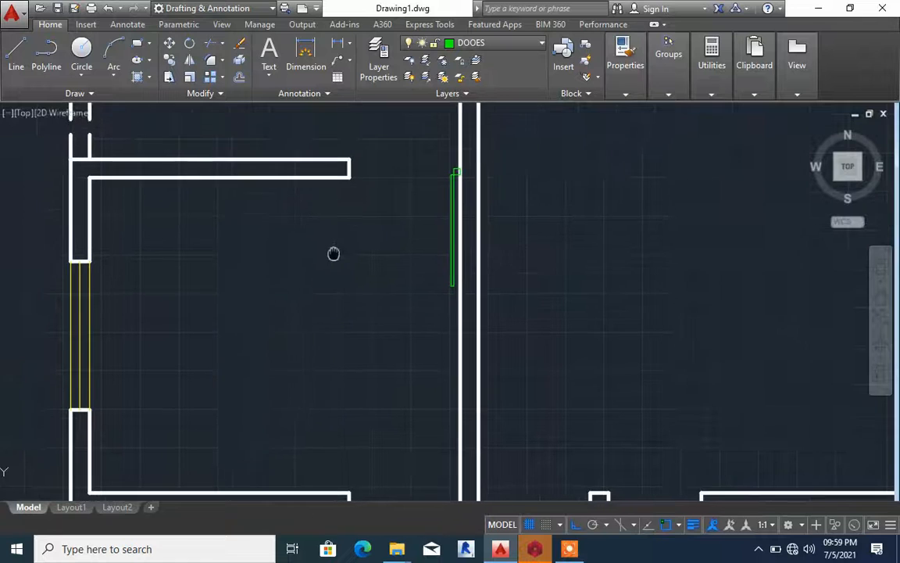
left_click(113, 66)
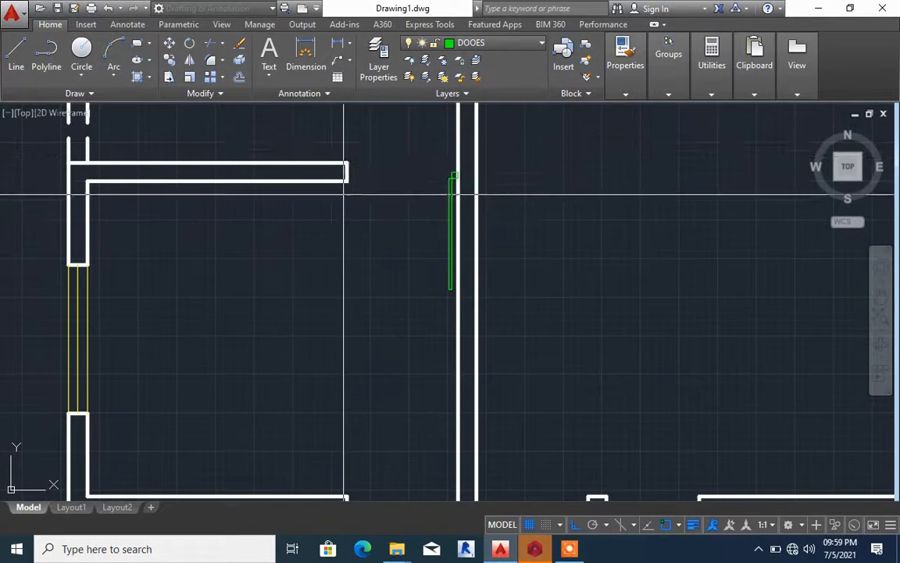
left_click(450, 289)
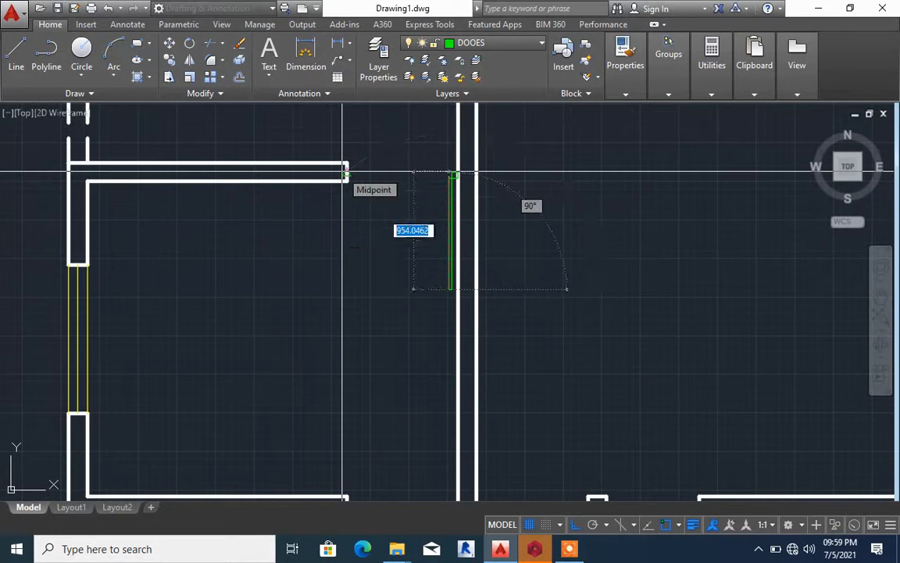
Draw a 3-point arc from the door leaf's lower-left corner through the facing wall end's midpoint, ending just above that wall
left_click(113, 78)
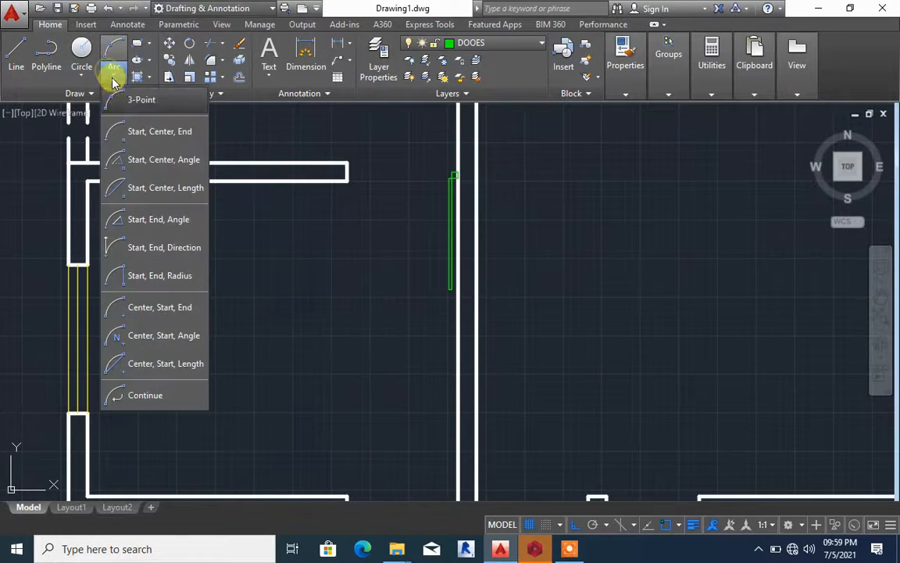
left_click(152, 102)
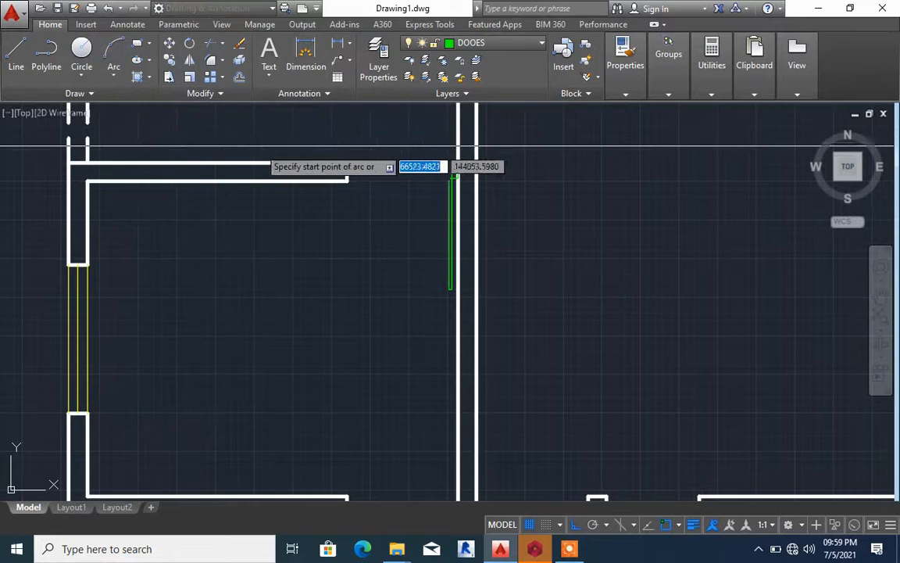
scroll(448, 289, "up", 4)
left_click(449, 285)
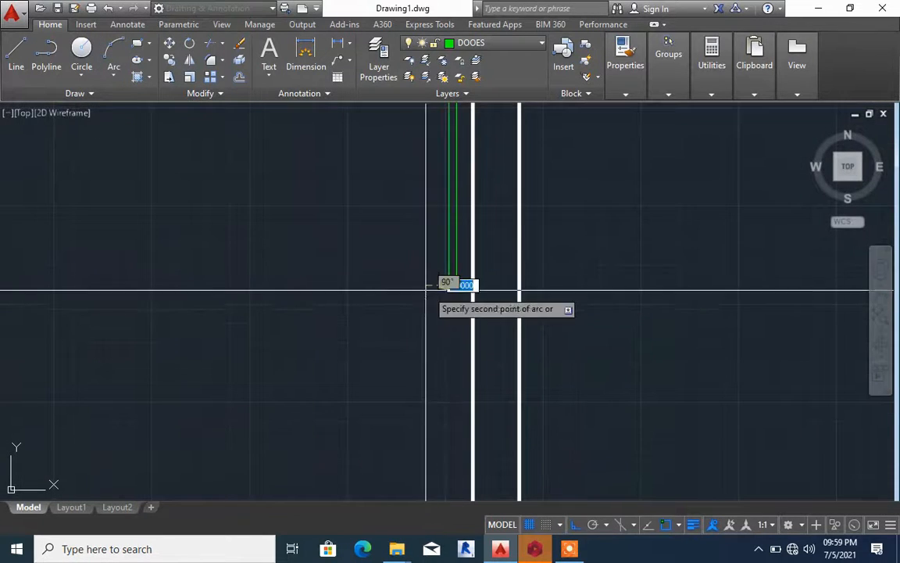
scroll(411, 282, "down", 4)
scroll(367, 191, "up", 4)
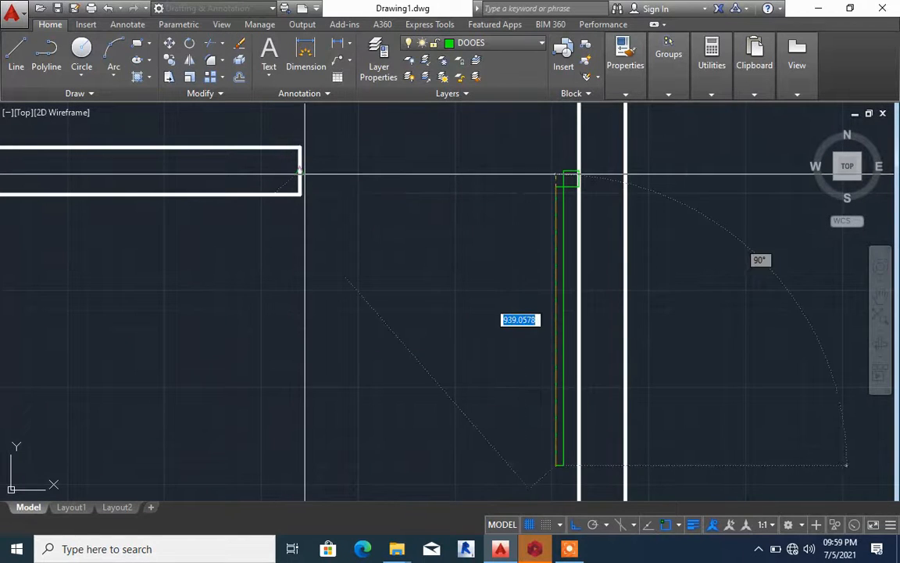
scroll(327, 205, "down", 4)
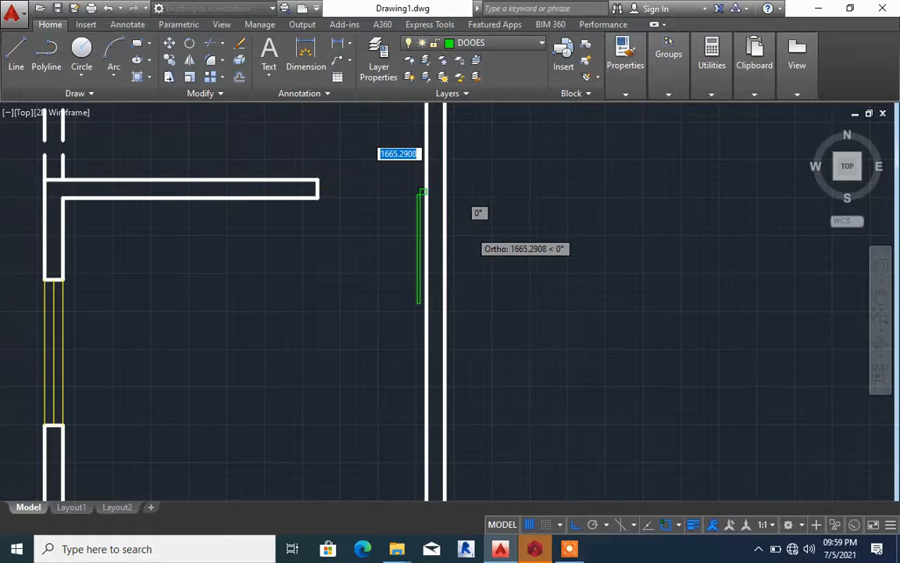
scroll(414, 172, "down", 3)
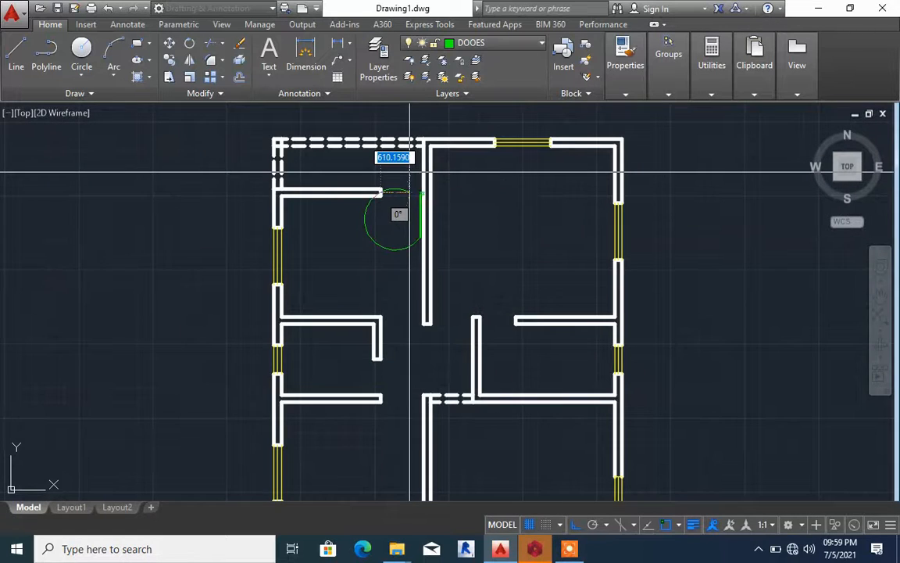
scroll(410, 172, "up", 4)
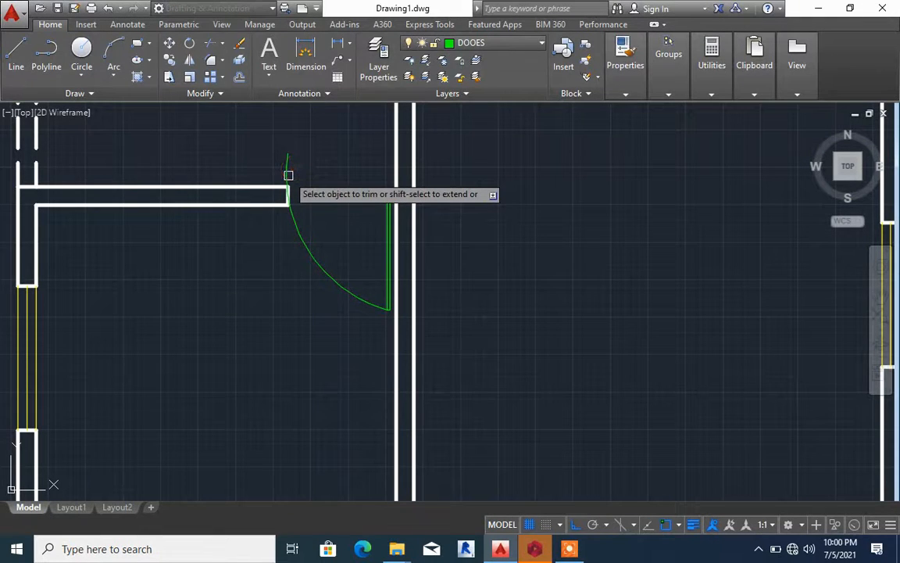
Trim the part of the door swing arc that extends above the wall end
scroll(310, 237, "up", 5)
key("Escape")
scroll(315, 252, "down", 5)
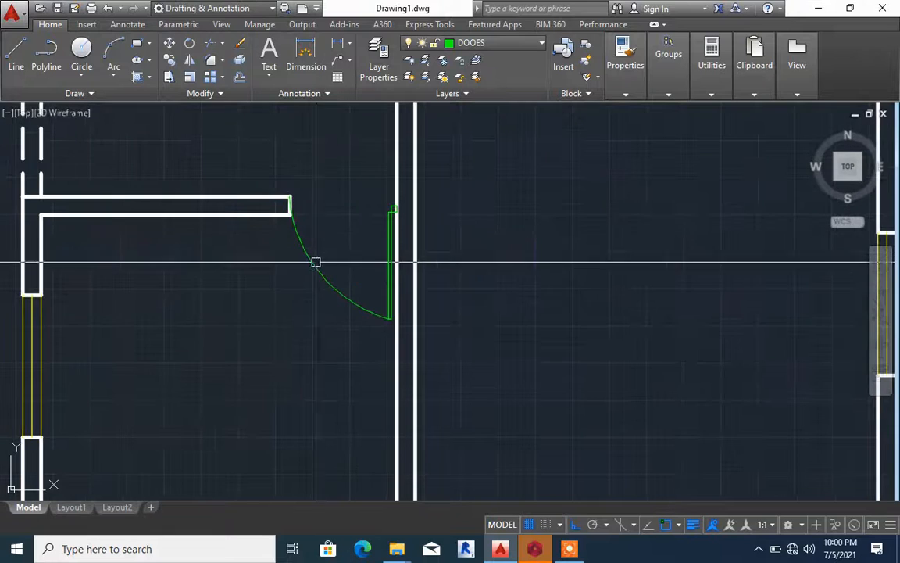
Reshape the door swing arc by stretching its midpoint outward to a radius of about 904 units
scroll(331, 290, "up", 3)
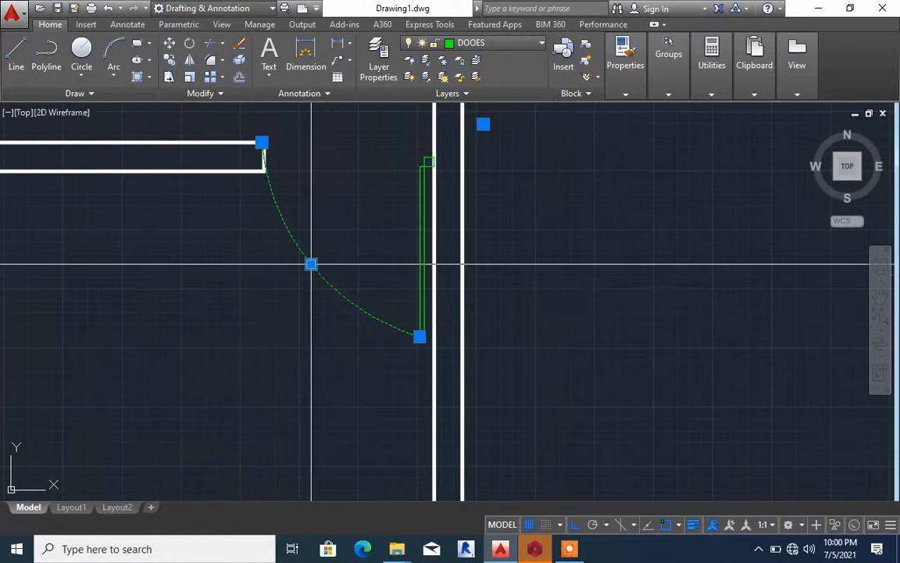
left_click(309, 264)
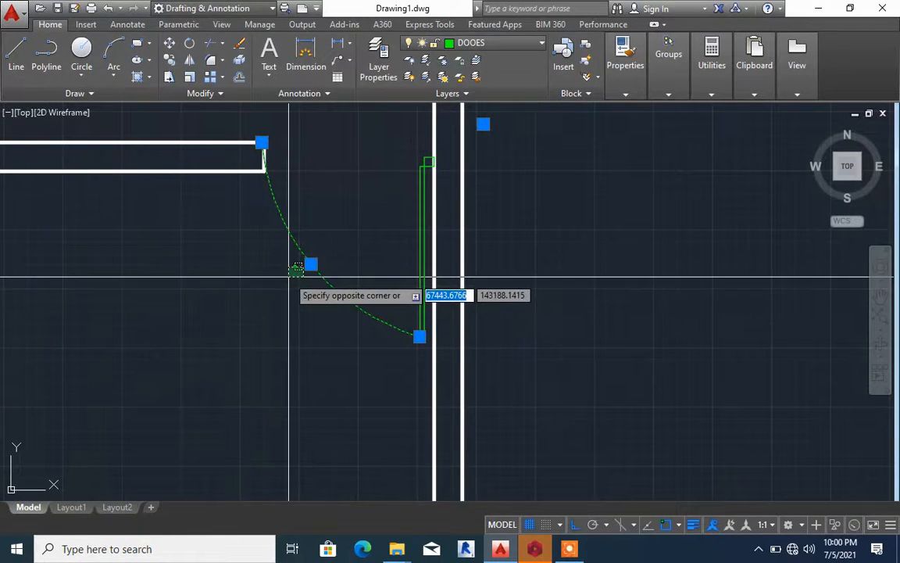
left_click(245, 291)
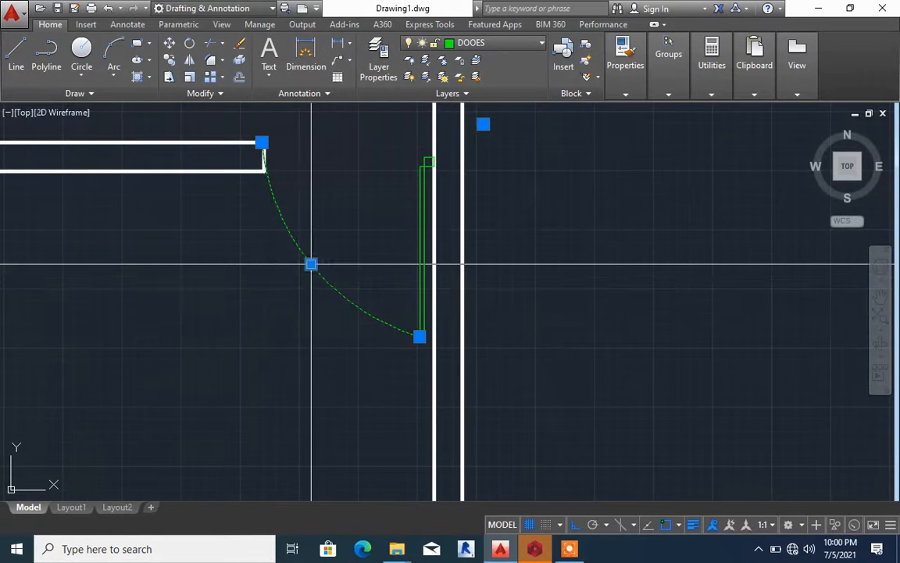
left_click(309, 264)
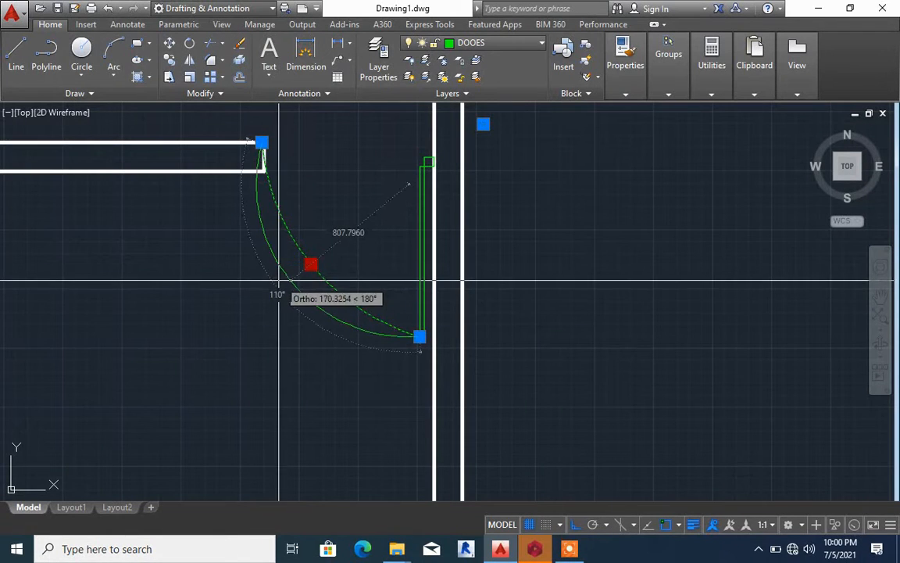
scroll(279, 280, "up", 4)
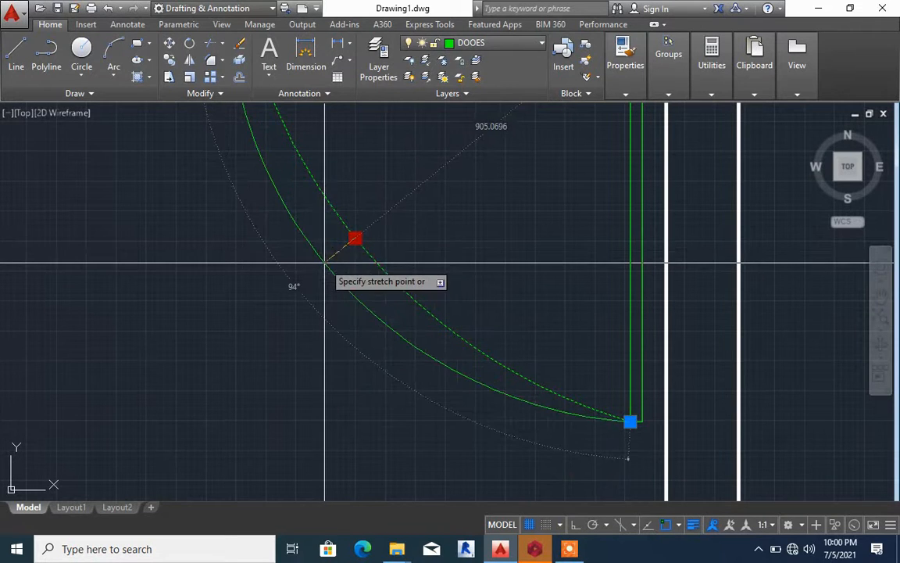
scroll(325, 263, "up", 2)
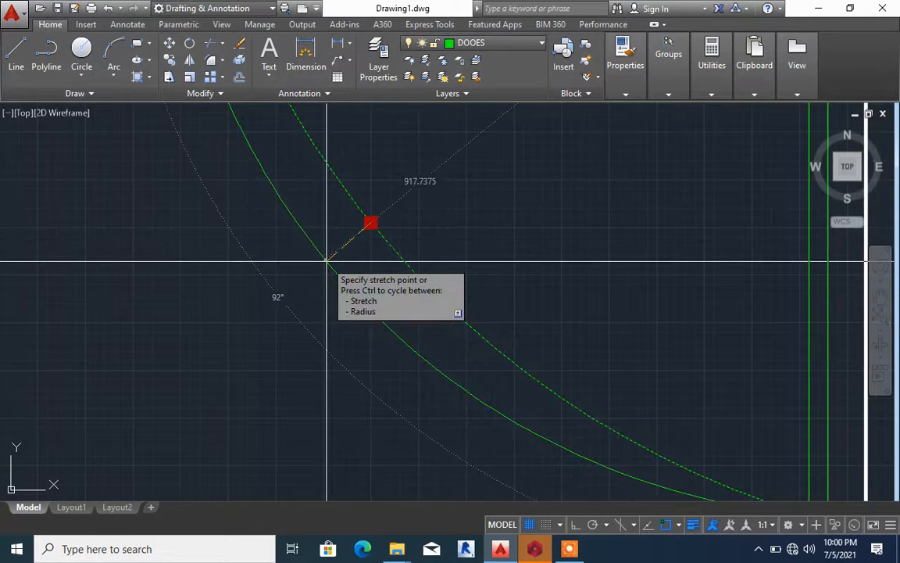
scroll(327, 261, "down", 2)
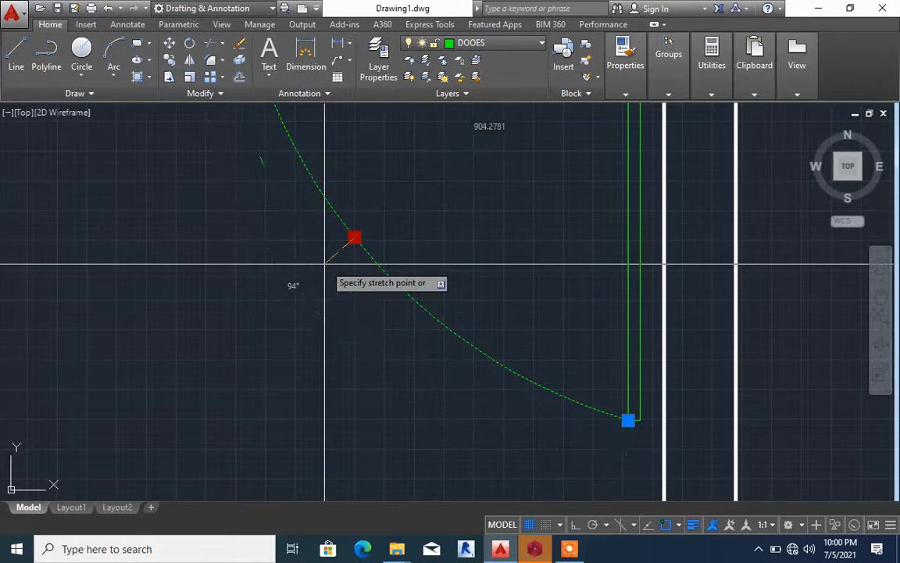
left_click(325, 265)
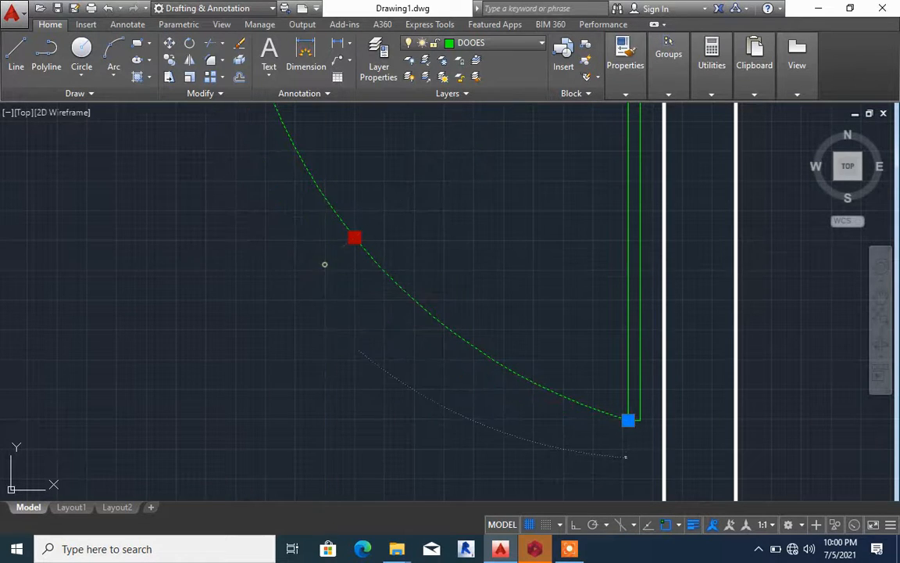
scroll(327, 261, "down", 5)
key("Escape")
scroll(351, 234, "down", 2)
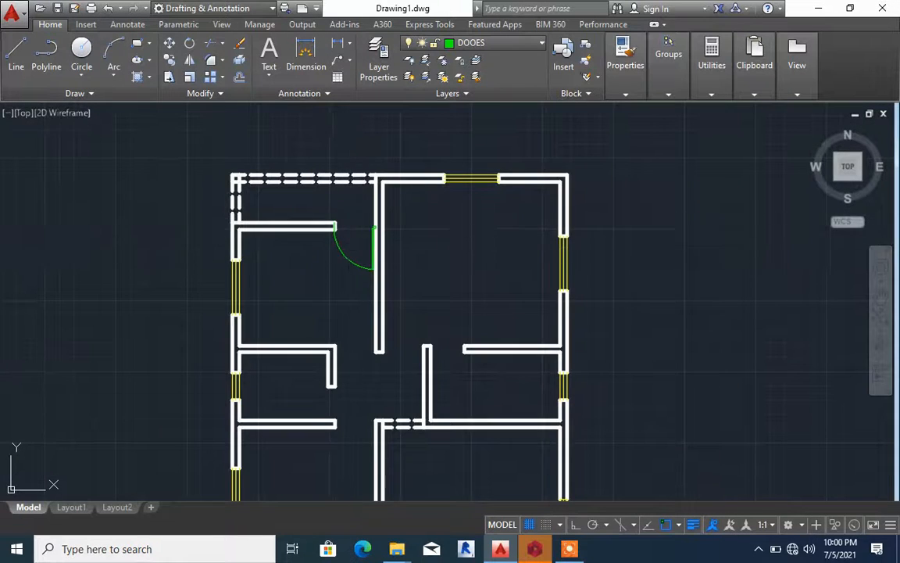
Move the door swing arc's upper end onto the midpoint of the facing wall end
scroll(367, 245, "up", 6)
scroll(367, 237, "up", 2)
scroll(373, 243, "down", 5)
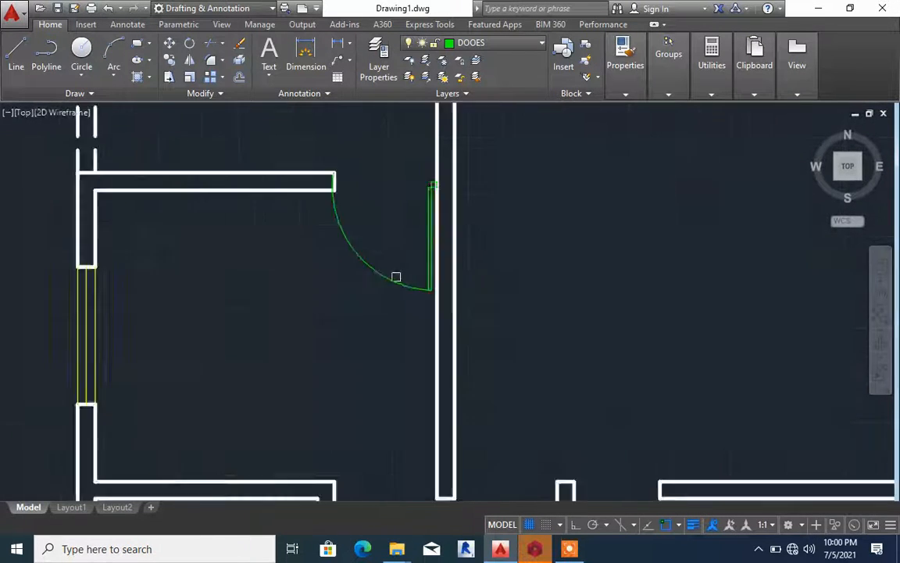
scroll(374, 264, "up", 4)
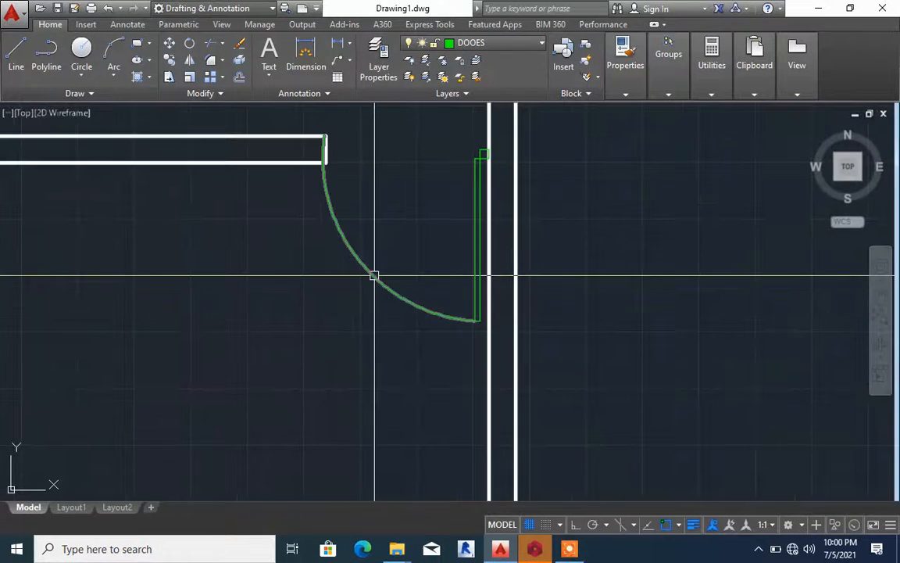
left_click(331, 213)
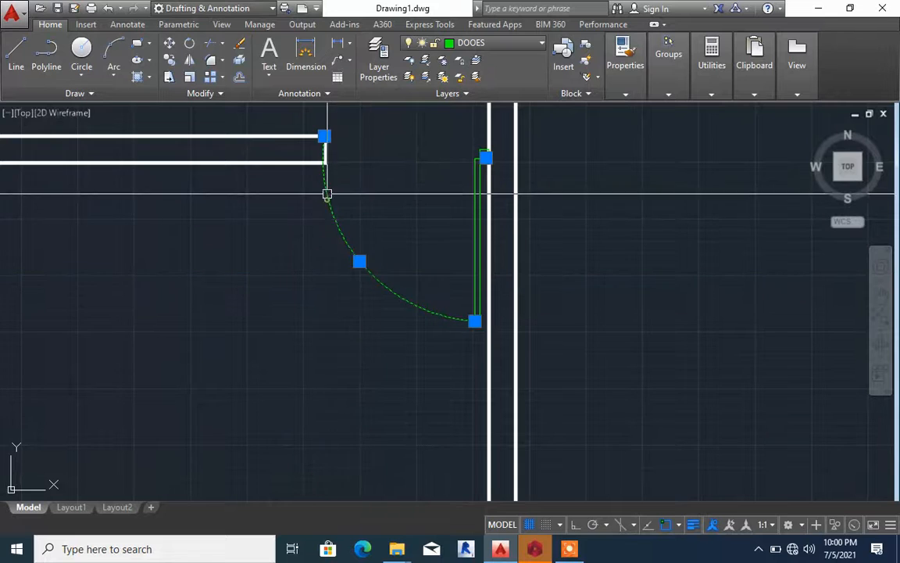
left_click(324, 136)
left_click(326, 148)
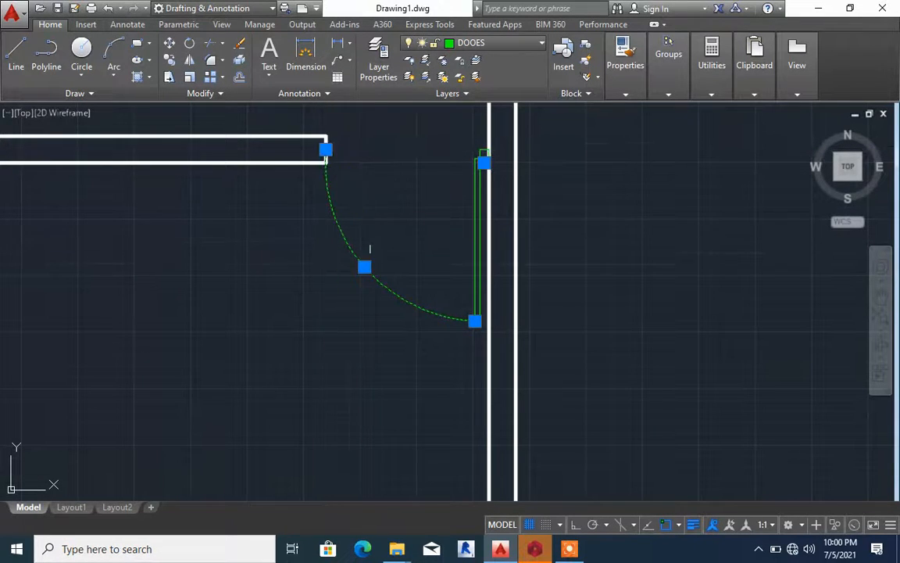
key("Escape")
scroll(375, 251, "down", 4)
scroll(423, 235, "up", 4)
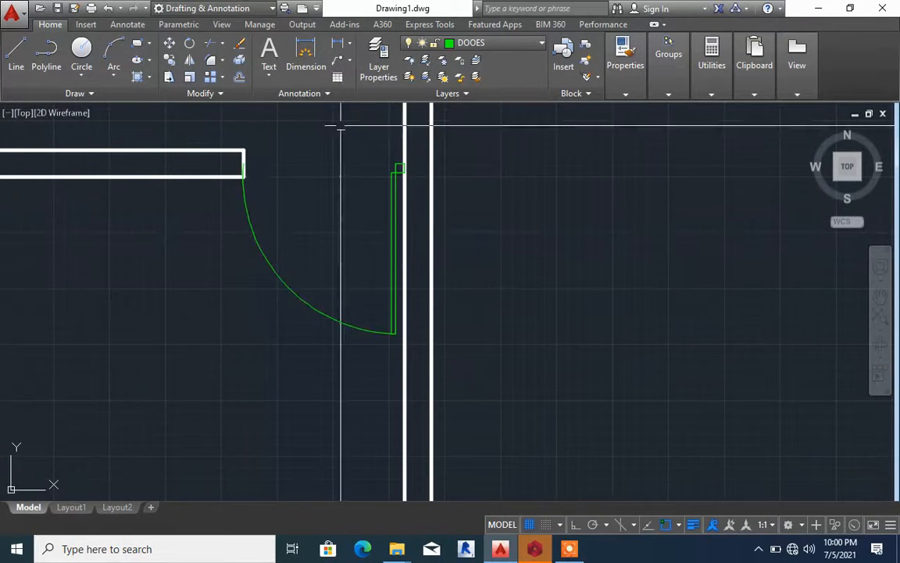
Set the DOOES layer's lineweight to 0.30 mm
left_click(386, 57)
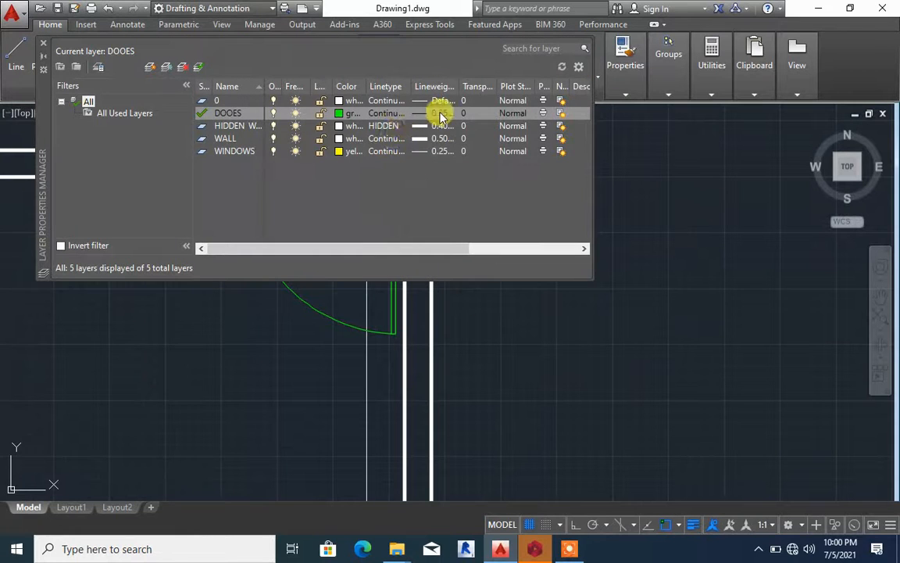
left_click(429, 115)
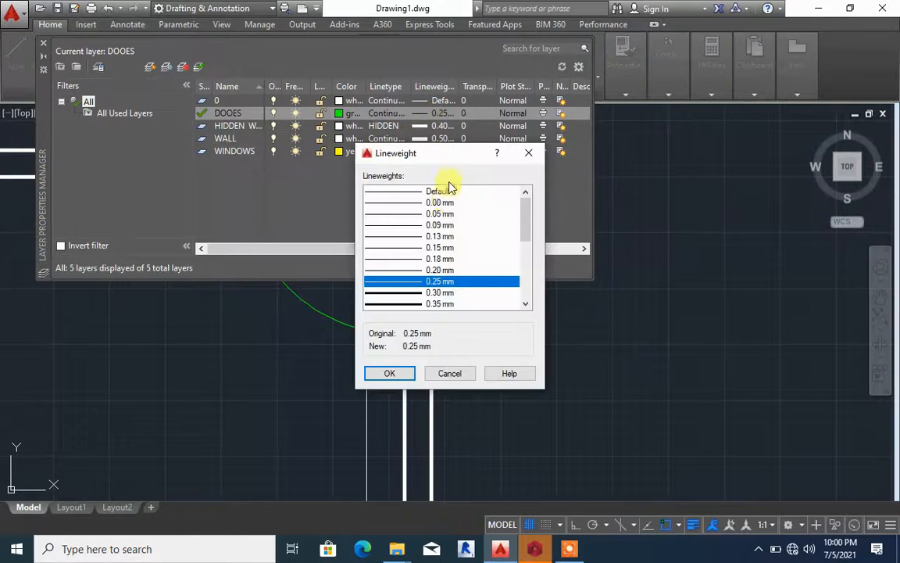
left_click(431, 297)
left_click(390, 373)
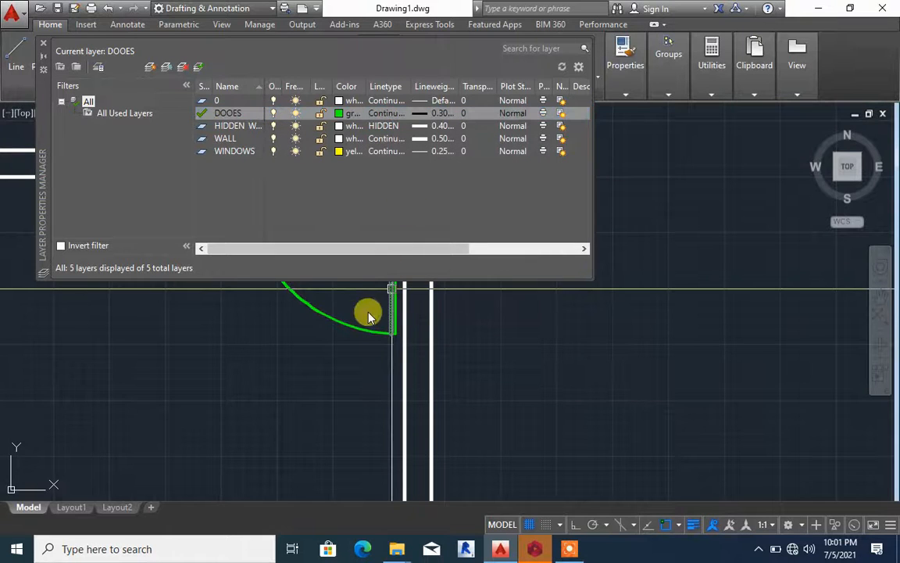
left_click(43, 47)
scroll(397, 179, "down", 7)
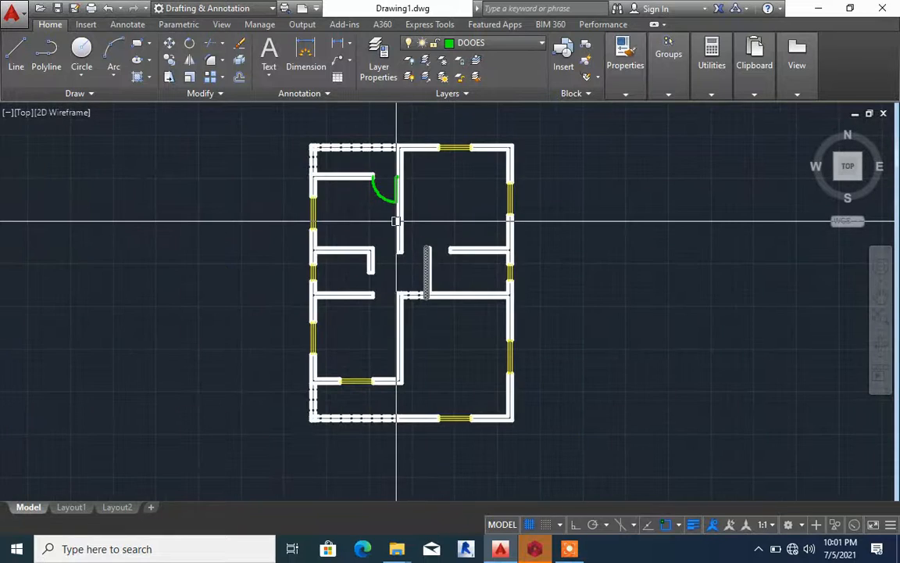
Join the door's jamb, leaf and swing arc into a single polyline
scroll(396, 222, "up", 4)
scroll(397, 222, "down", 2)
scroll(394, 186, "up", 2)
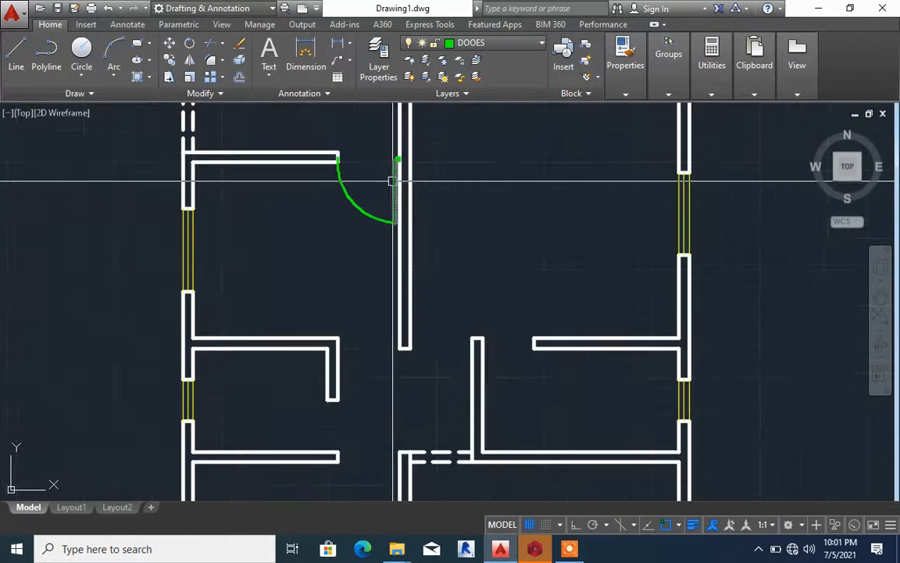
scroll(389, 153, "up", 4)
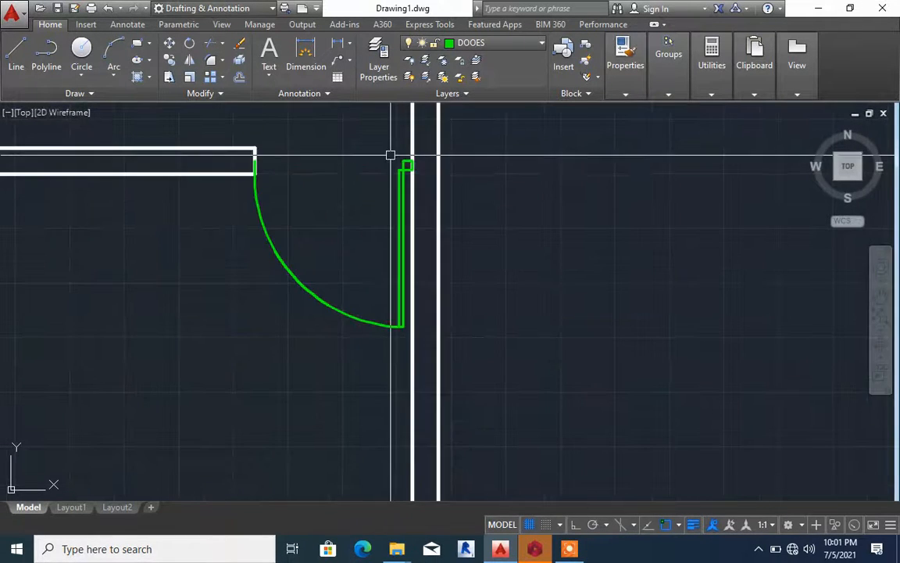
scroll(390, 154, "up", 2)
left_click(397, 158)
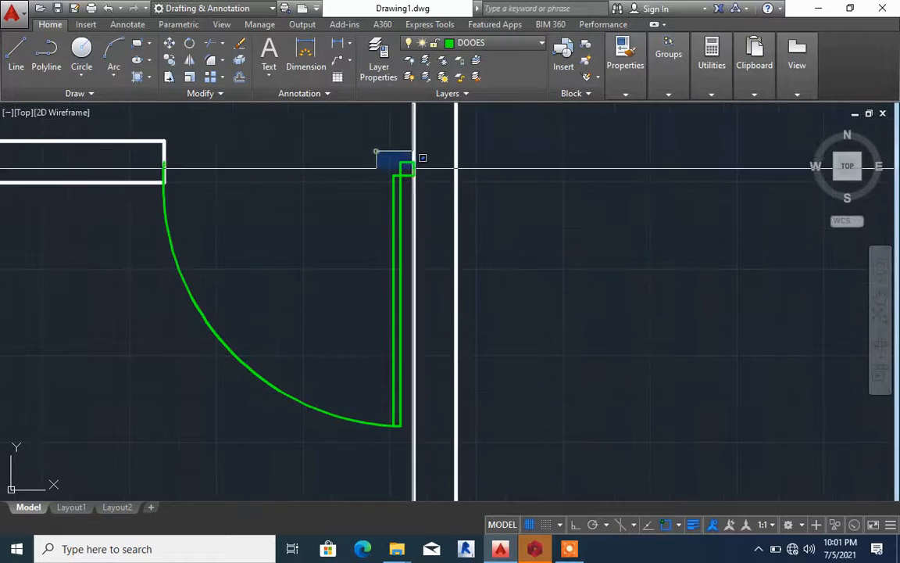
scroll(404, 282, "up", 3)
left_click(396, 293)
scroll(319, 192, "down", 2)
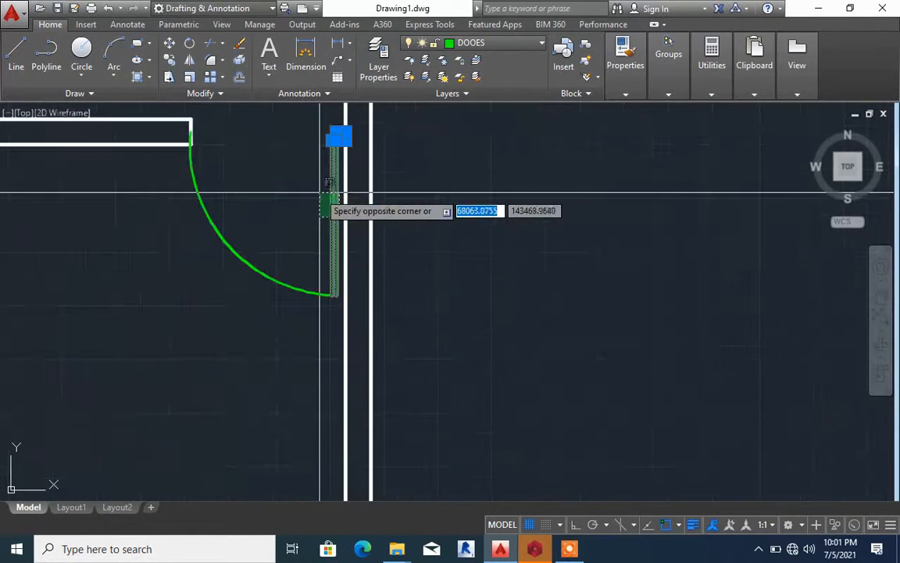
left_click(319, 191)
scroll(273, 221, "down", 2)
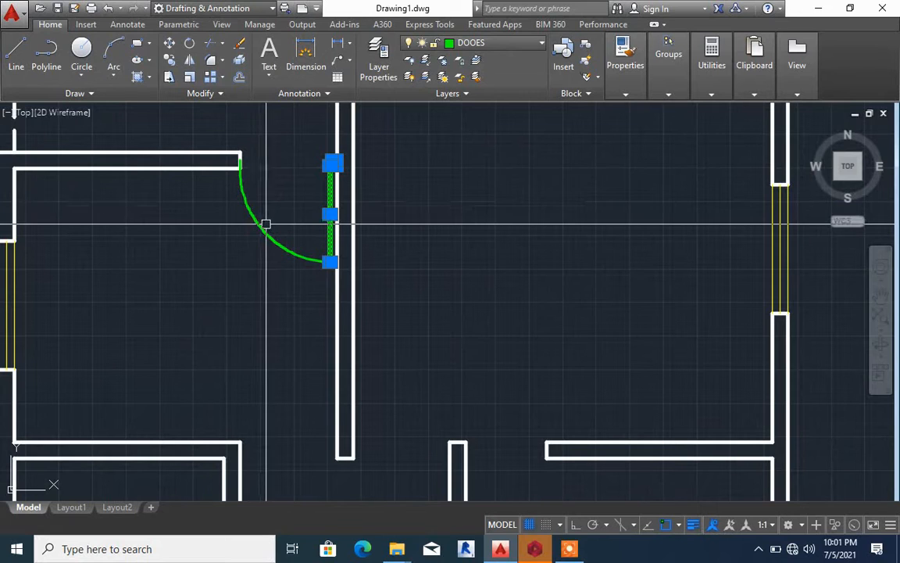
left_click(262, 226)
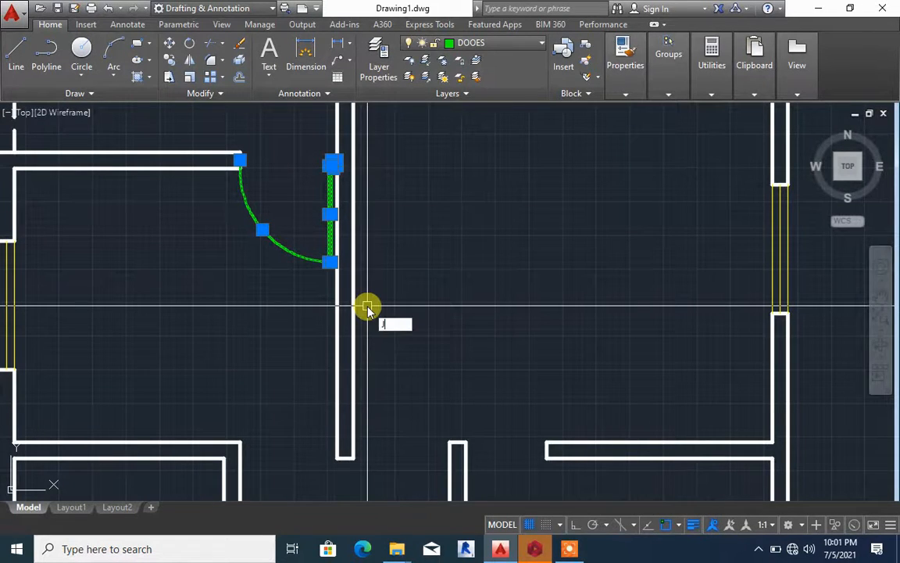
key("Return")
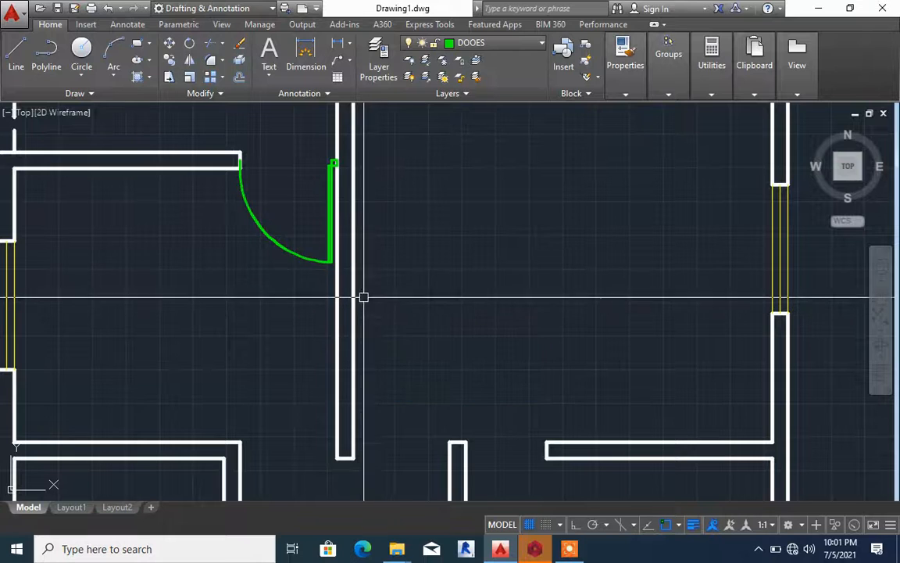
Copy the joined door from its leaf's midpoint into the opening between the central wall's lower end and the short vertical wall
left_click(291, 246)
scroll(372, 215, "down", 3)
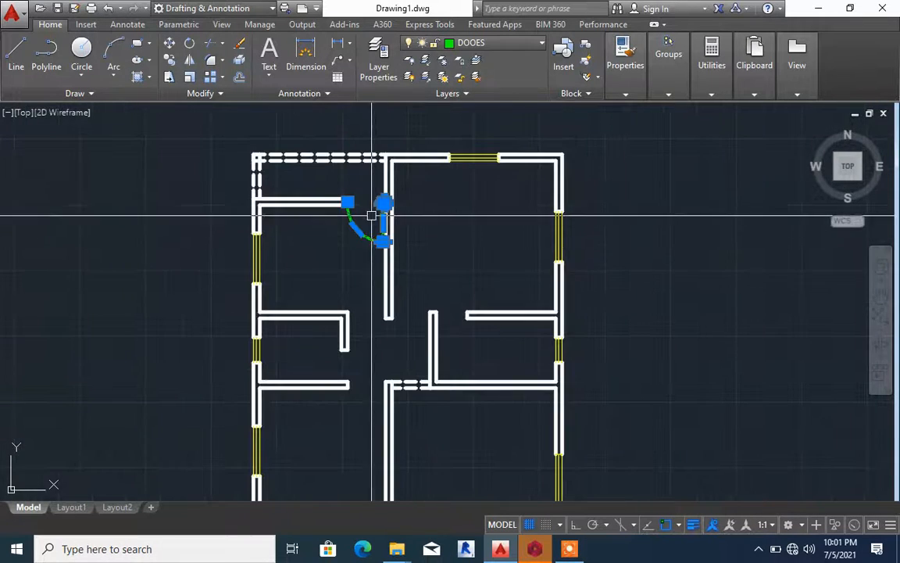
scroll(372, 215, "up", 5)
scroll(376, 205, "down", 5)
scroll(387, 227, "up", 3)
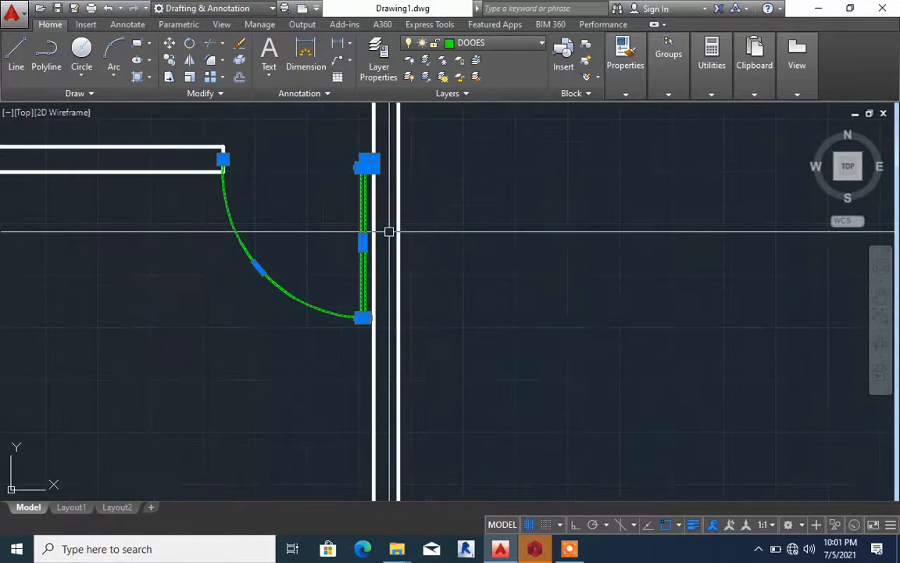
type("CO")
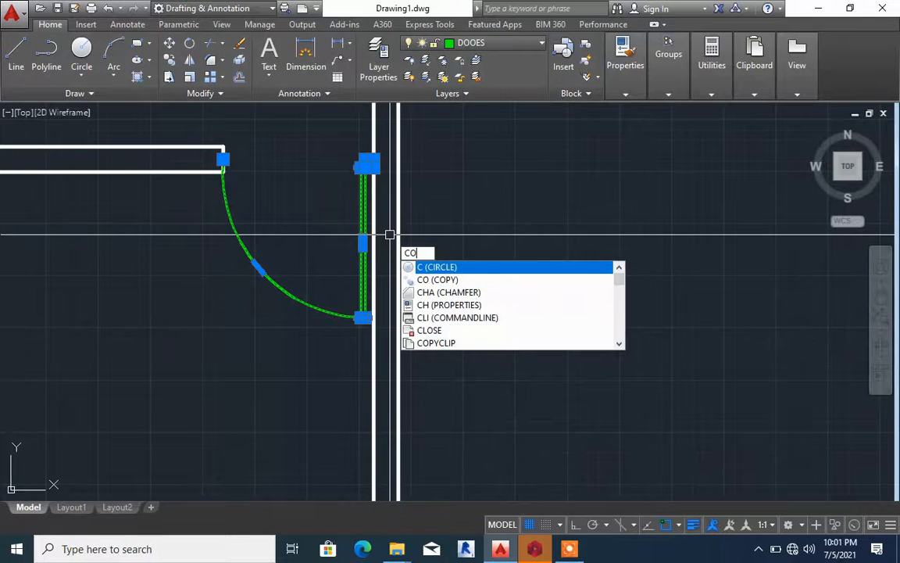
key("Return")
left_click(370, 225)
scroll(371, 199, "down", 3)
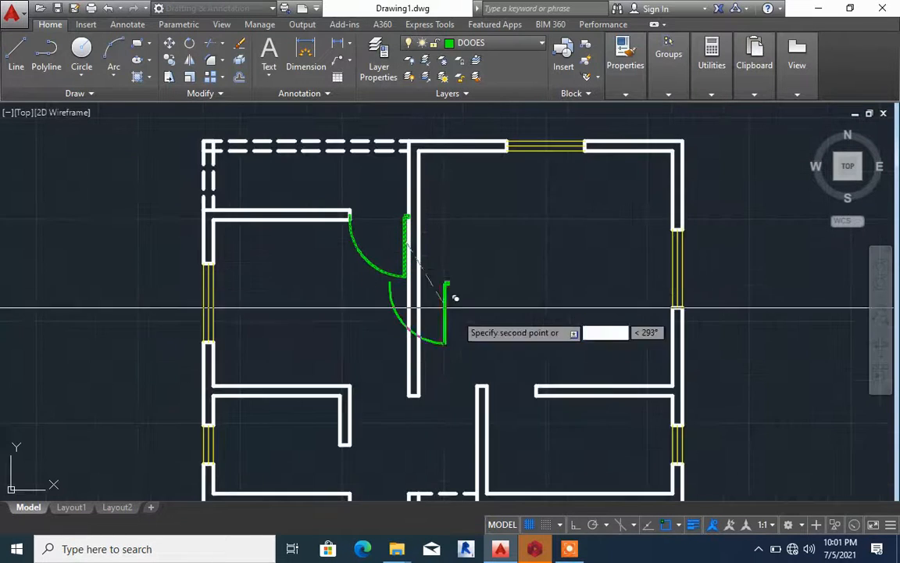
scroll(467, 420, "up", 5)
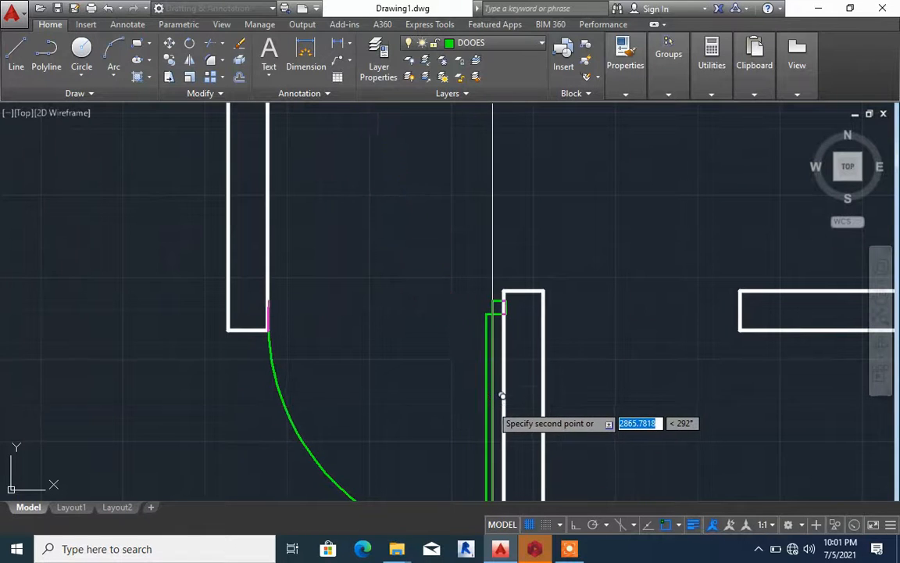
scroll(501, 397, "down", 3)
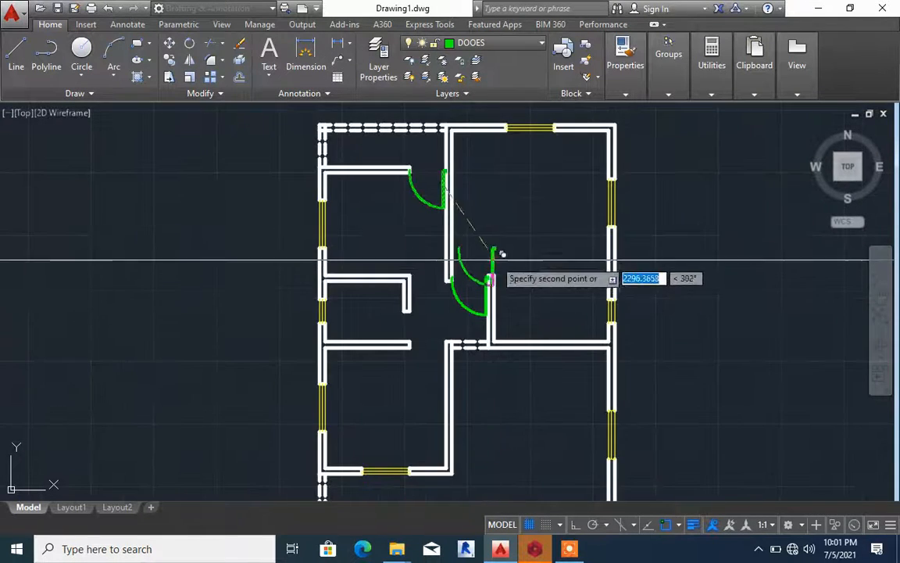
left_click(482, 301)
Mirror the copied door across a vertical line through the middle of its opening with Ortho on, and erase the unmirrored door
scroll(479, 321, "up", 3)
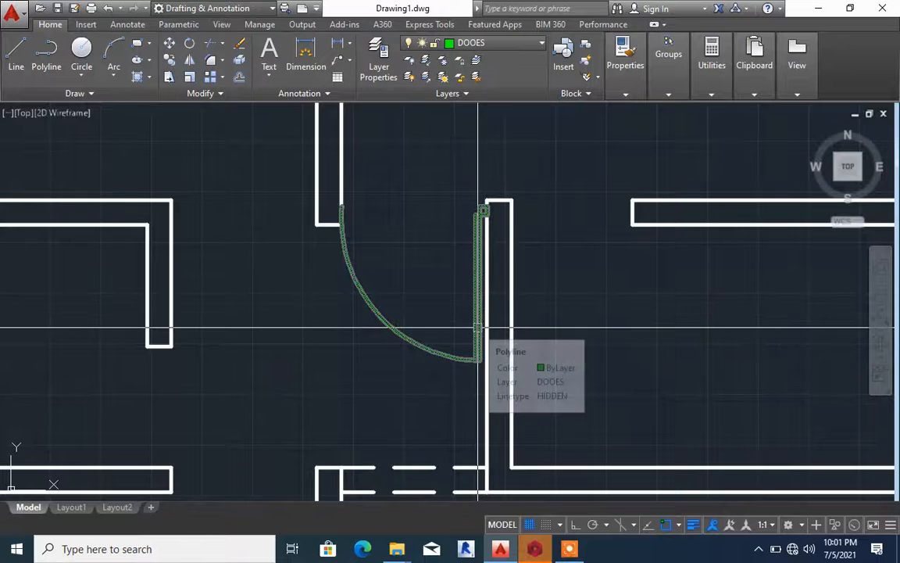
left_click(478, 321)
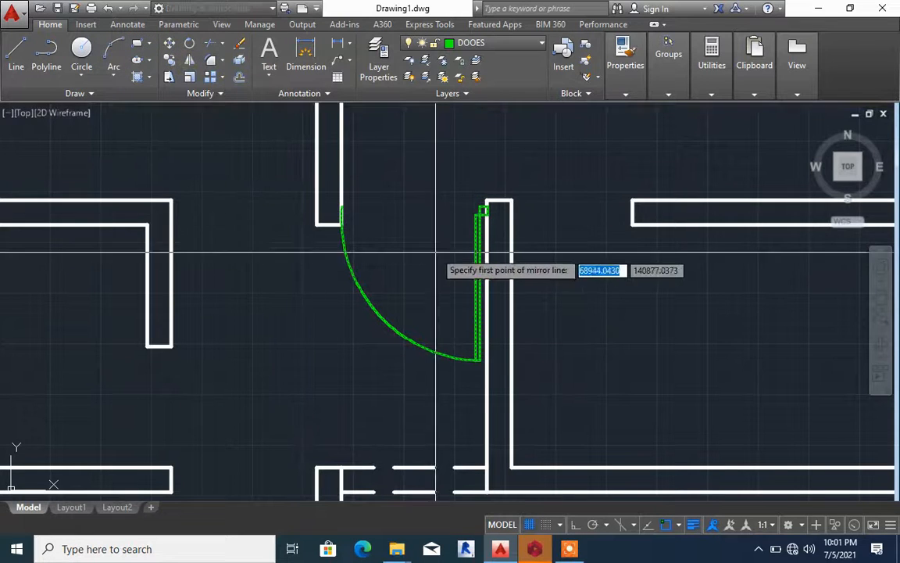
left_click(410, 217)
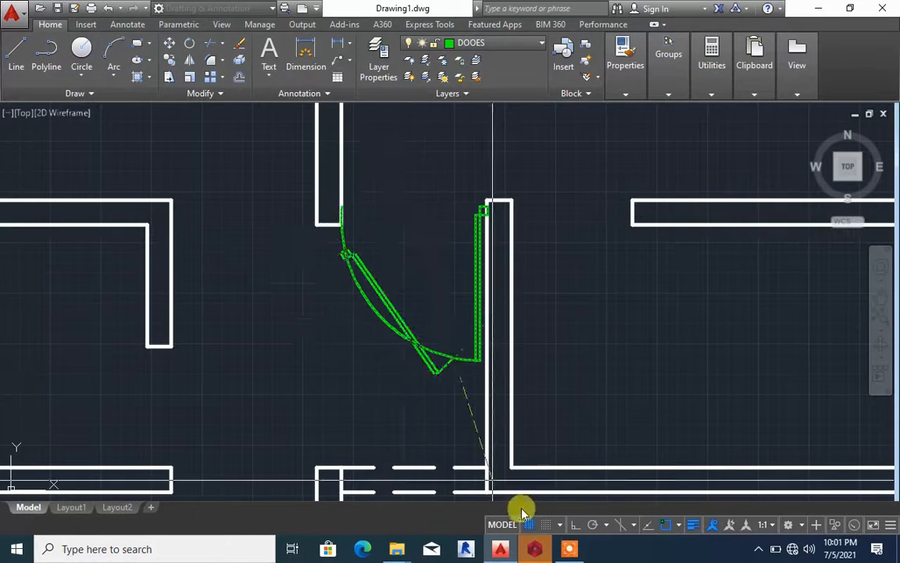
left_click(576, 524)
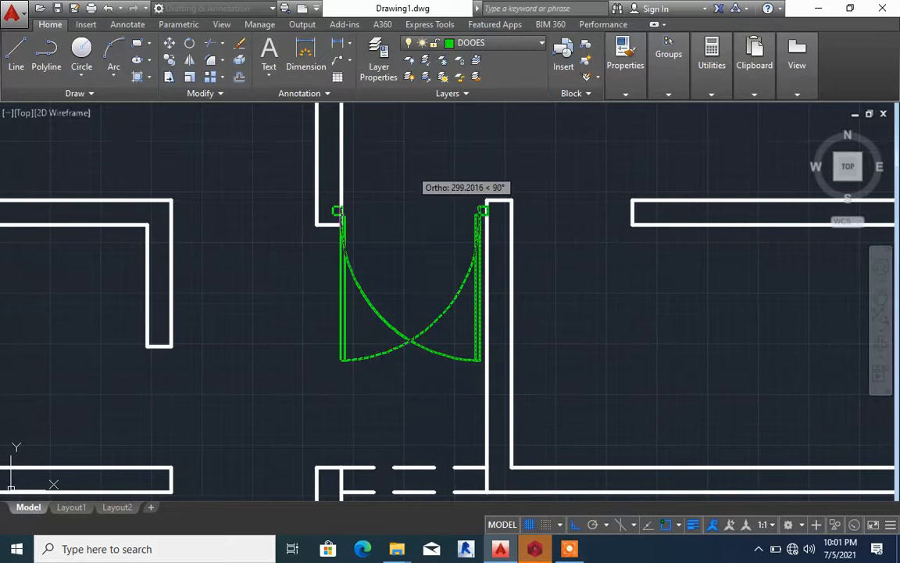
left_click(411, 169)
key("Return")
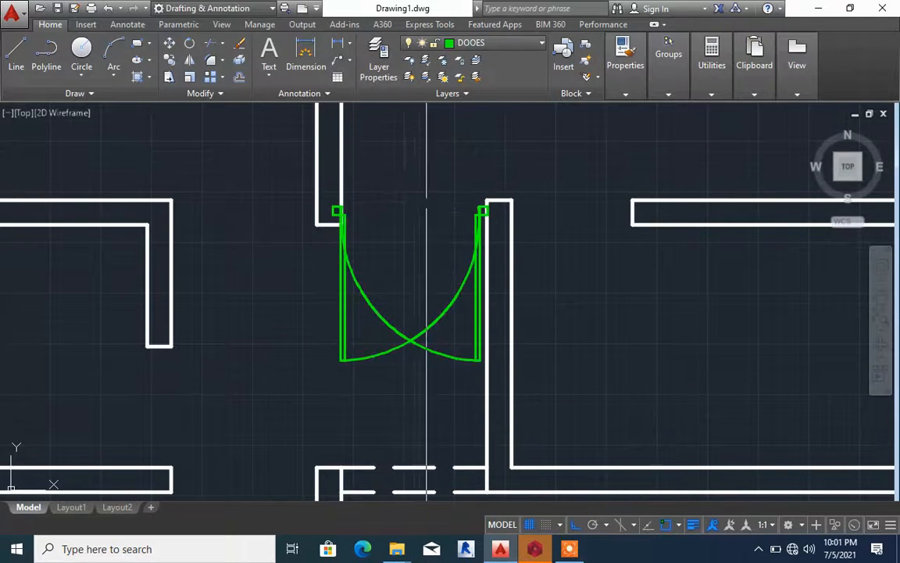
left_click(373, 313)
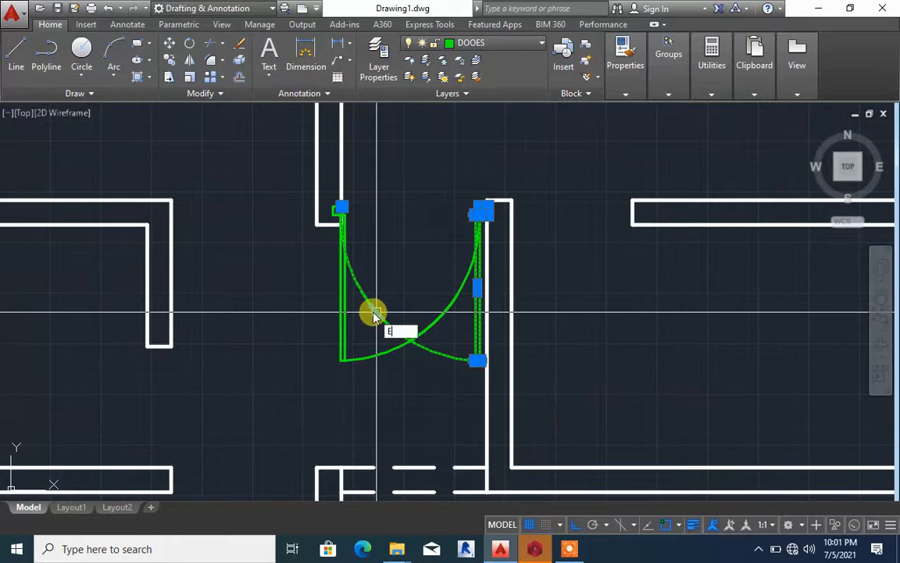
key("Return")
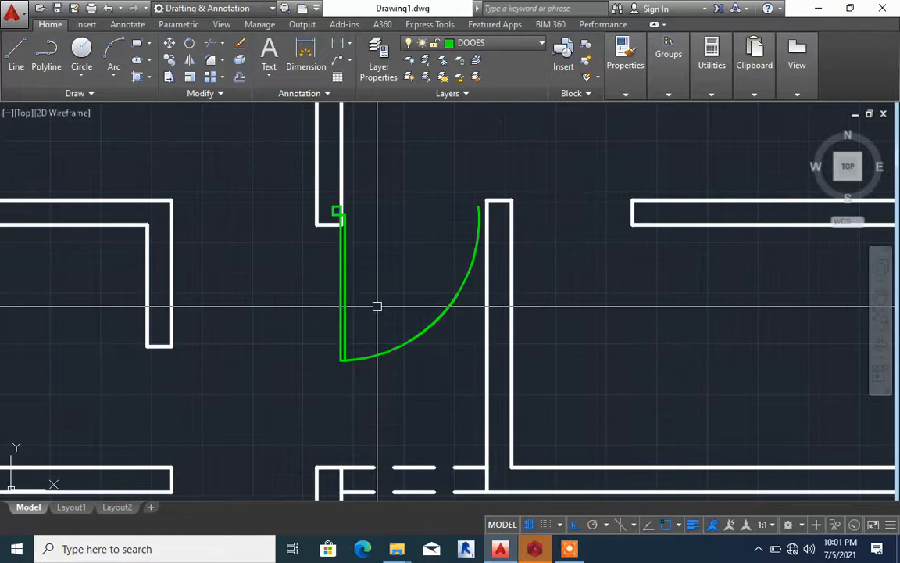
Mirror the remaining door across a horizontal line so it swings upward, erasing the source object
left_click(421, 339)
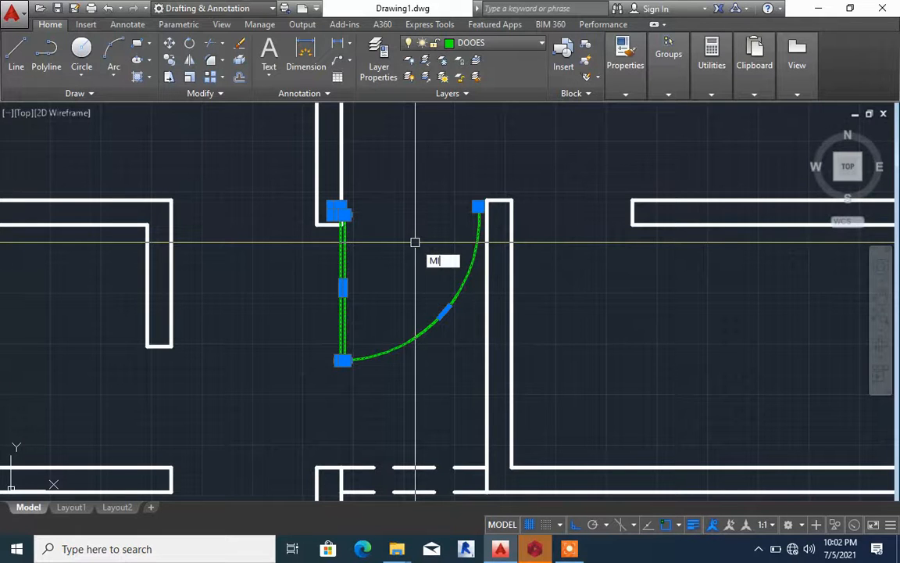
type("MI")
key("Return")
left_click(415, 252)
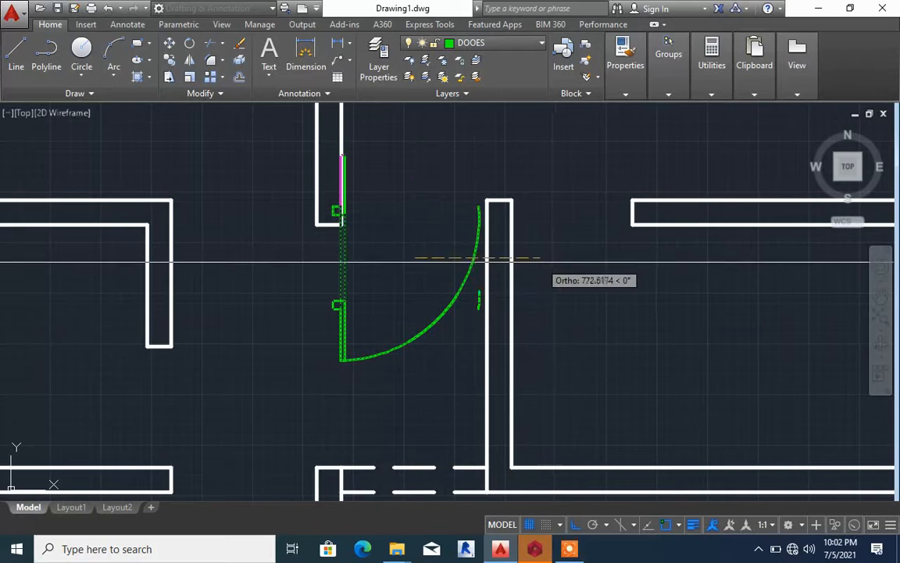
left_click(542, 259)
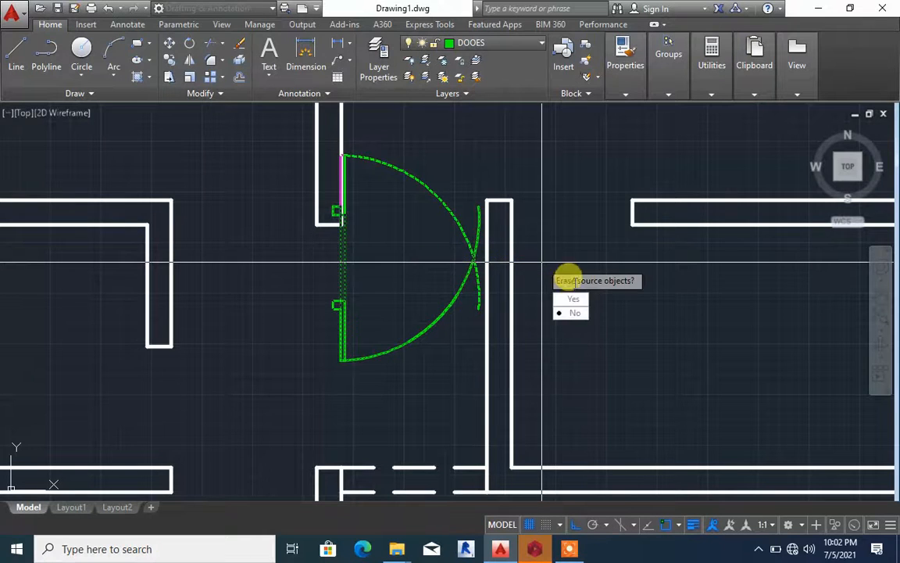
left_click(576, 299)
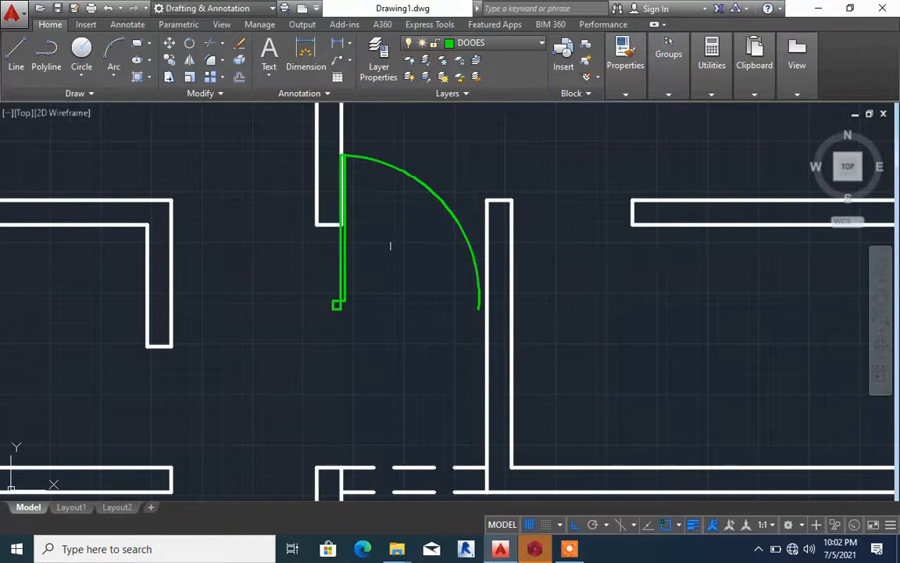
Move the mirrored door by its jamb up to the face of the central wall's lower end
left_click(344, 258)
type("m")
key("Return")
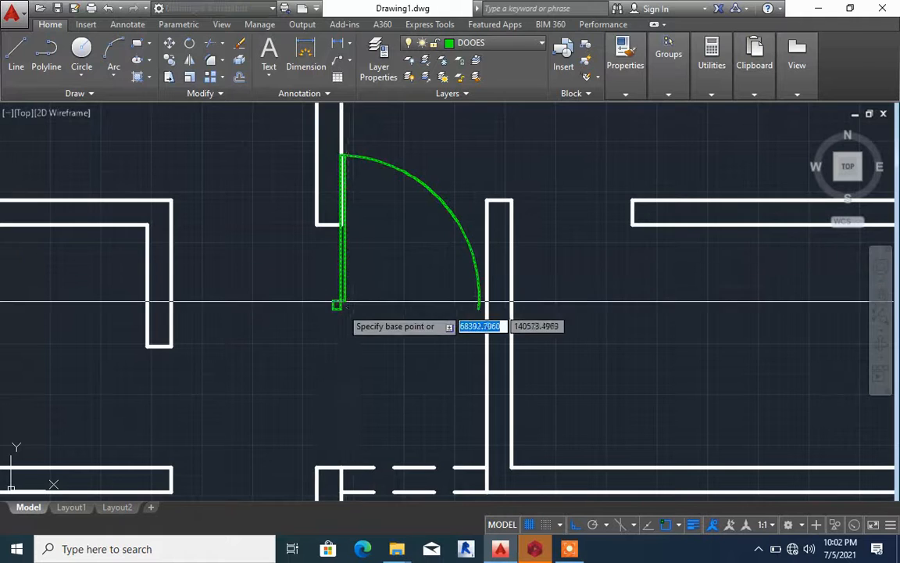
left_click(336, 305)
scroll(347, 217, "up", 2)
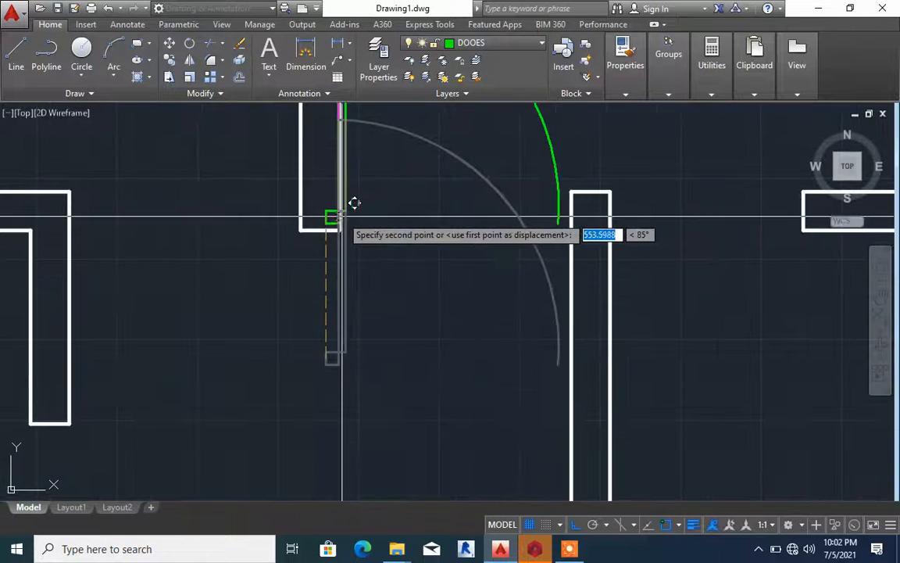
left_click(341, 214)
scroll(383, 249, "down", 2)
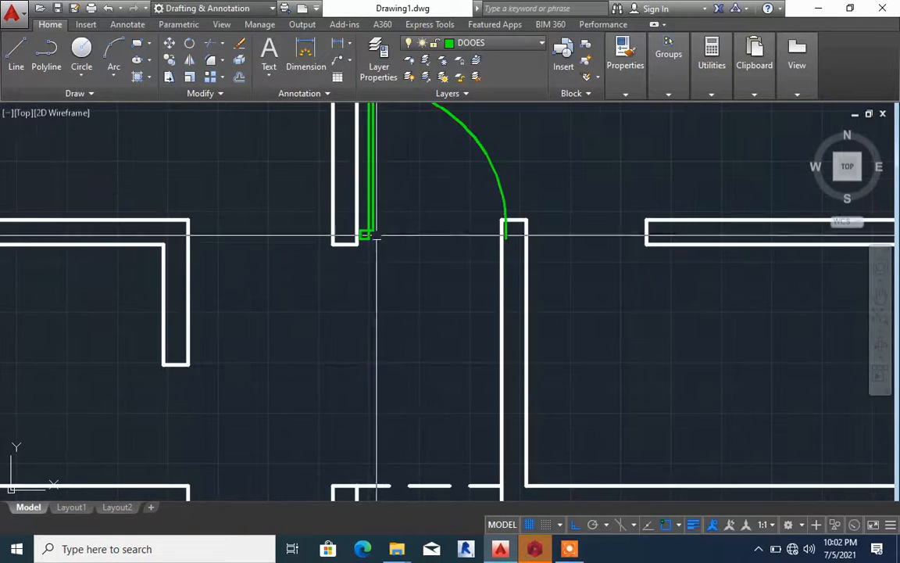
Move the door sideways by its swing arc's lower end until it meets the short vertical wall's facing side
scroll(366, 235, "up", 4)
left_click(354, 232)
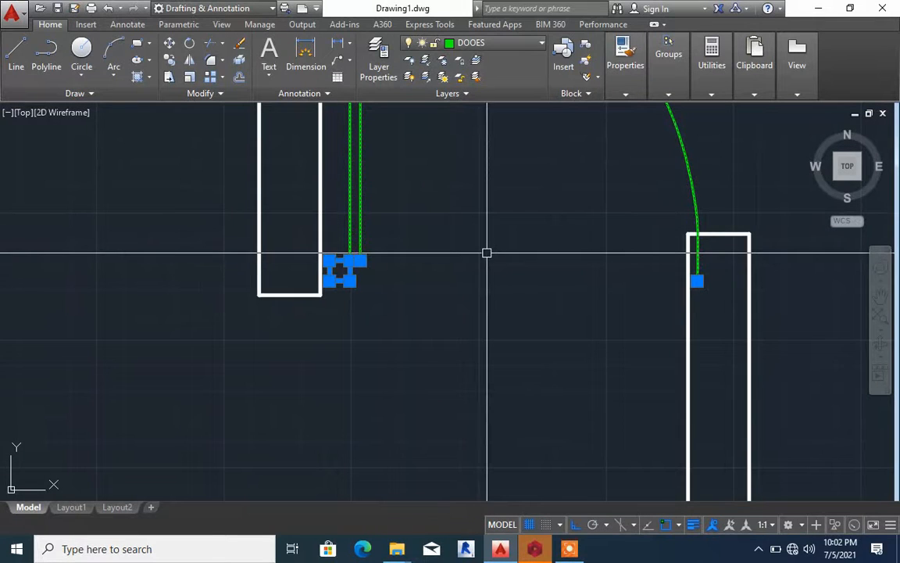
key("Return")
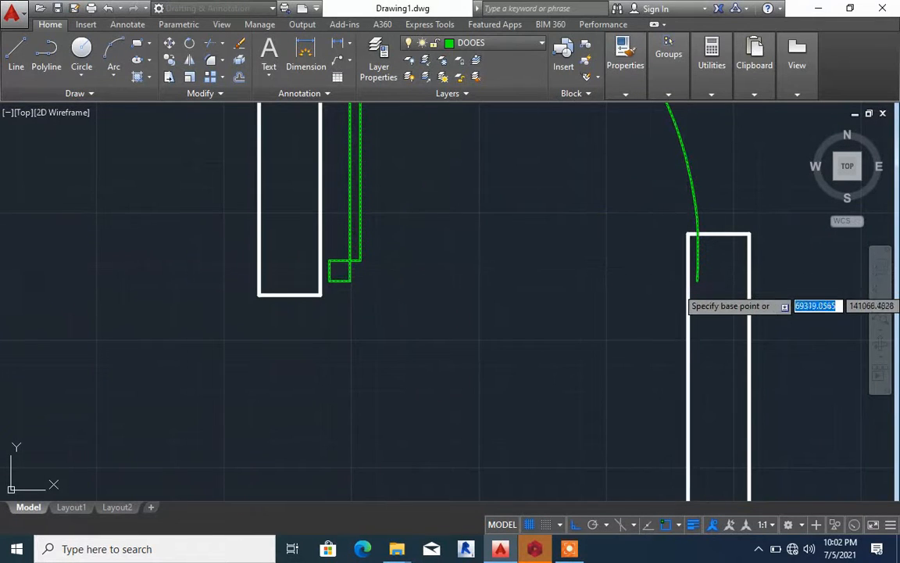
left_click(703, 272)
left_click(695, 264)
scroll(687, 265, "down", 6)
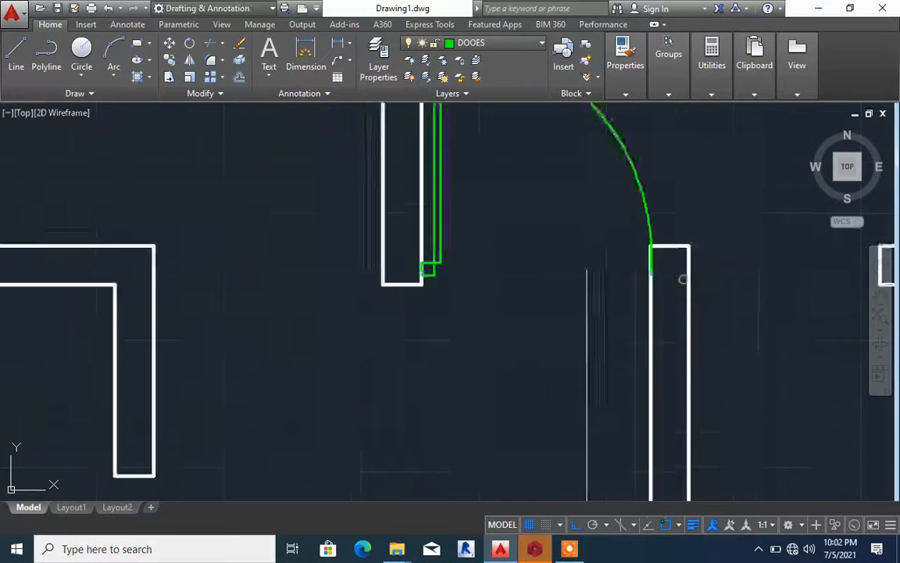
scroll(596, 205, "down", 4)
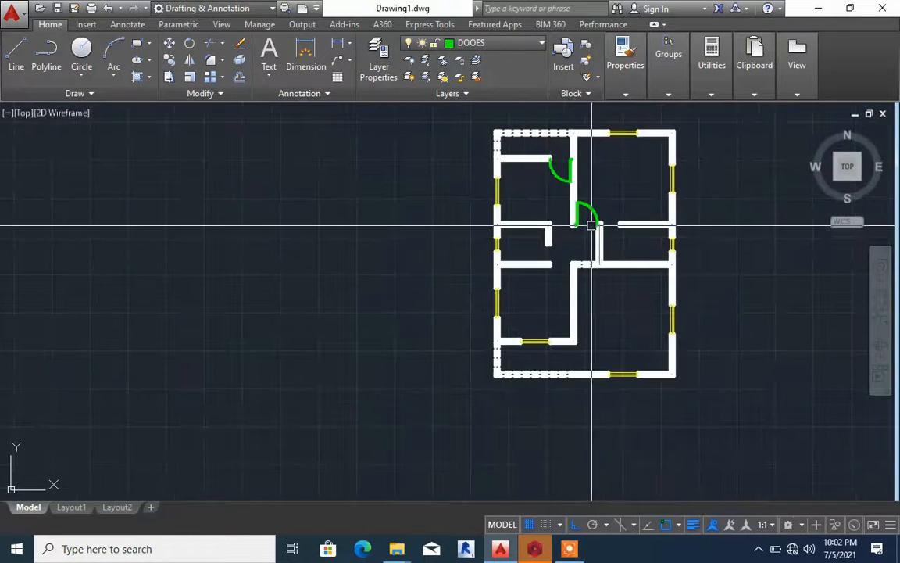
Copy the upper-left room's door from its arc's upper end to the midpoint of the wall end at the lower-left room's opening
scroll(608, 285, "up", 6)
scroll(604, 286, "down", 3)
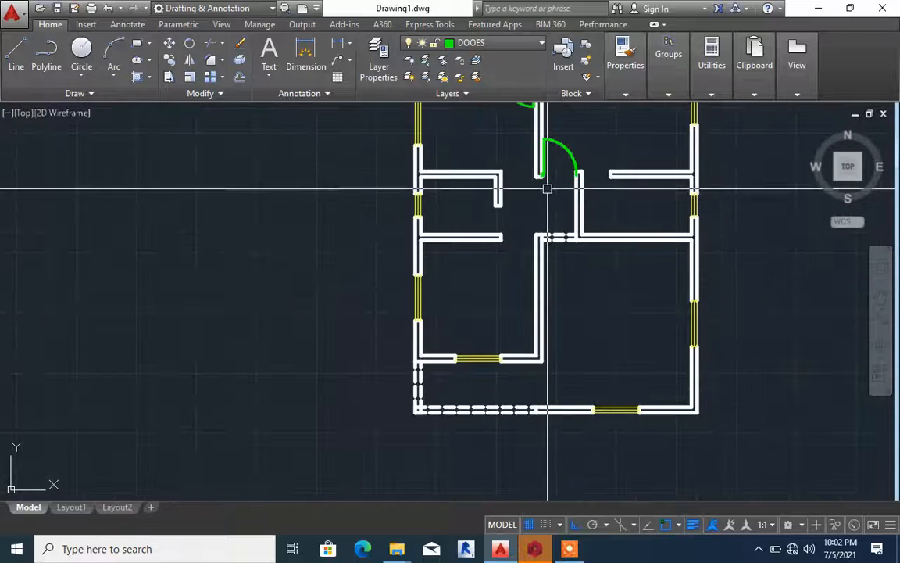
scroll(518, 245, "down", 2)
scroll(518, 188, "up", 3)
scroll(518, 189, "up", 2)
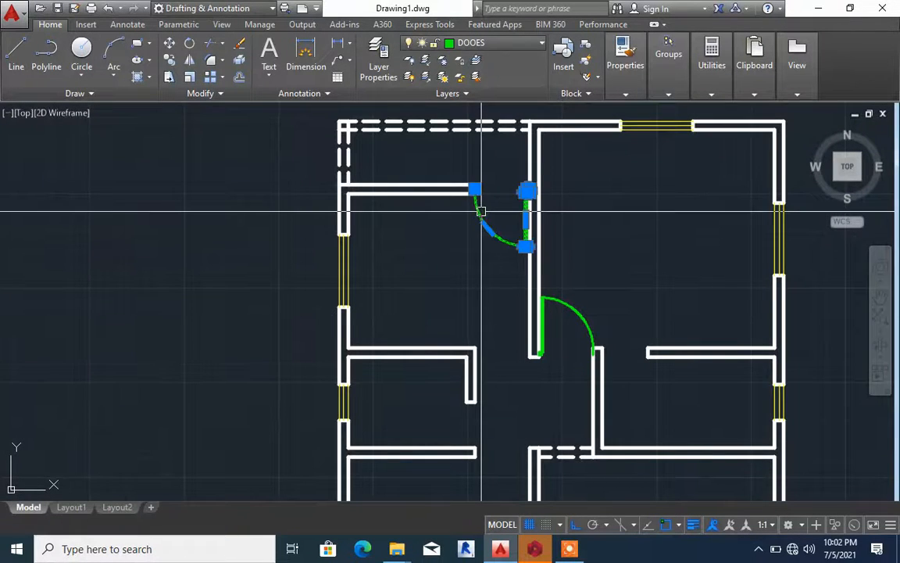
type("O")
key("Return")
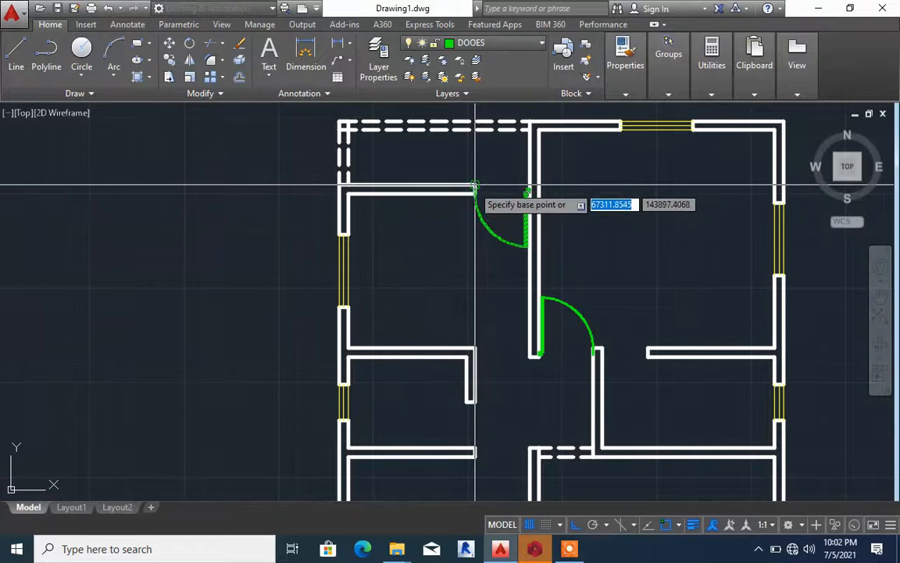
left_click(475, 187)
key("Return")
key("Return")
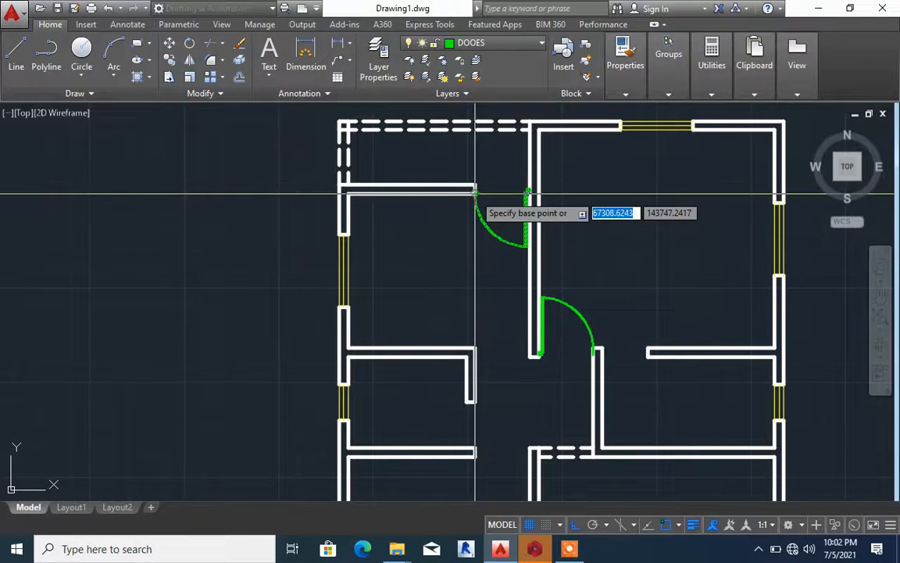
scroll(475, 188, "up", 2)
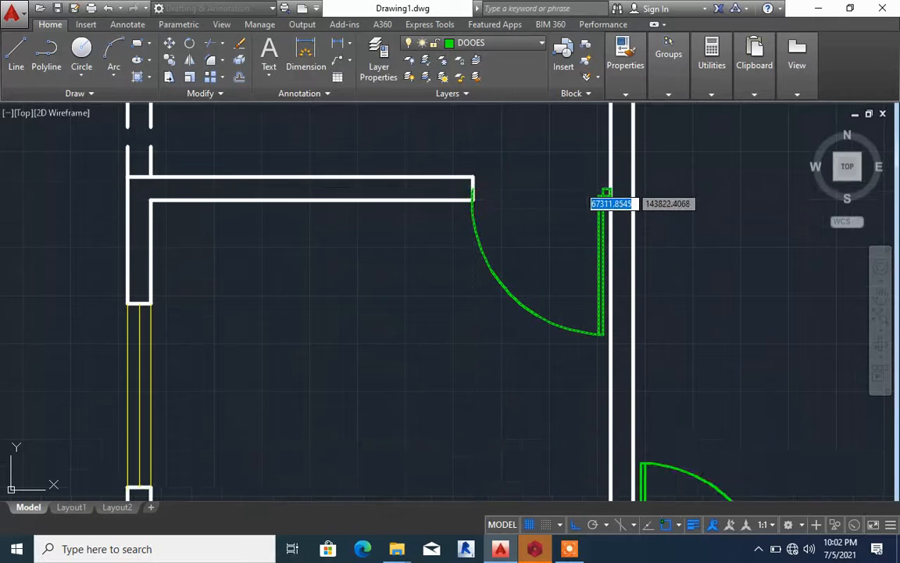
left_click(475, 180)
scroll(480, 234, "down", 5)
scroll(461, 222, "up", 5)
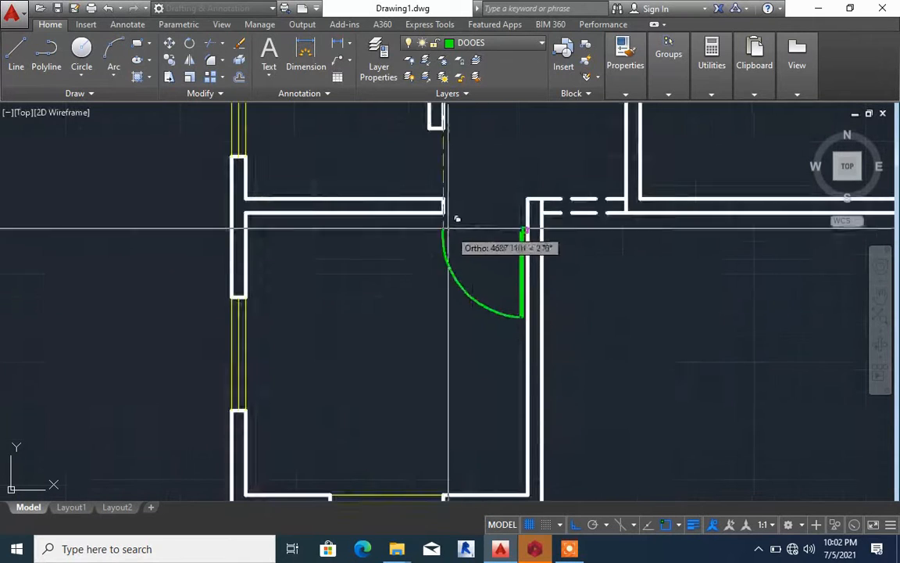
left_click(444, 206)
scroll(462, 244, "down", 4)
key("Escape")
Examine the floor plan's placed doors and remaining openings around the lower rooms and the central corridor
scroll(508, 259, "up", 2)
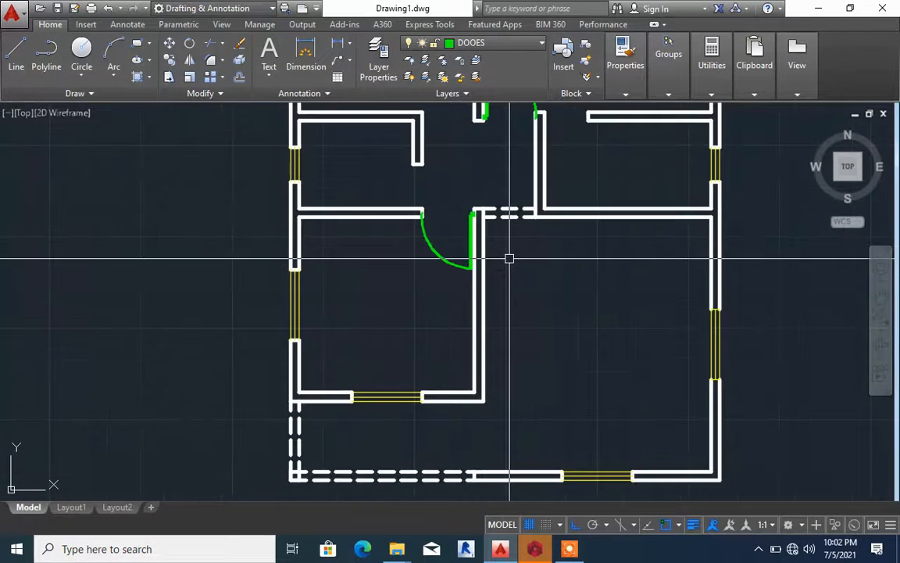
scroll(495, 283, "down", 4)
scroll(498, 291, "up", 5)
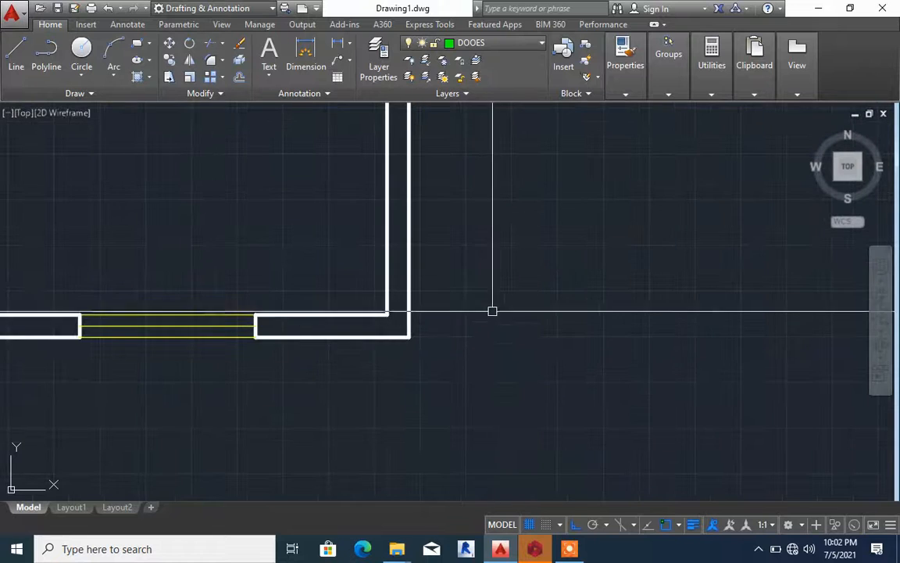
scroll(492, 311, "down", 5)
scroll(484, 305, "up", 2)
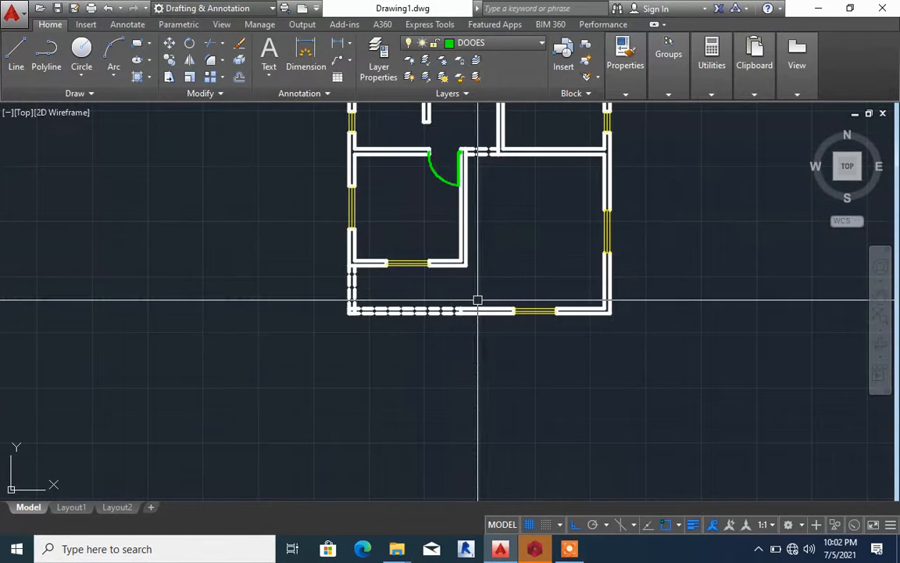
scroll(478, 299, "up", 5)
middle_click_drag(477, 295, 418, 348)
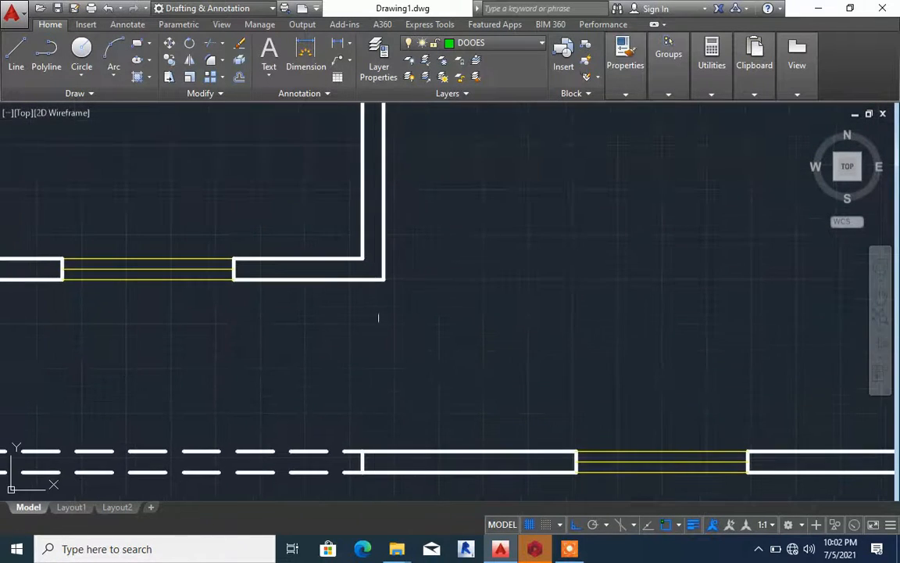
scroll(402, 316, "down", 6)
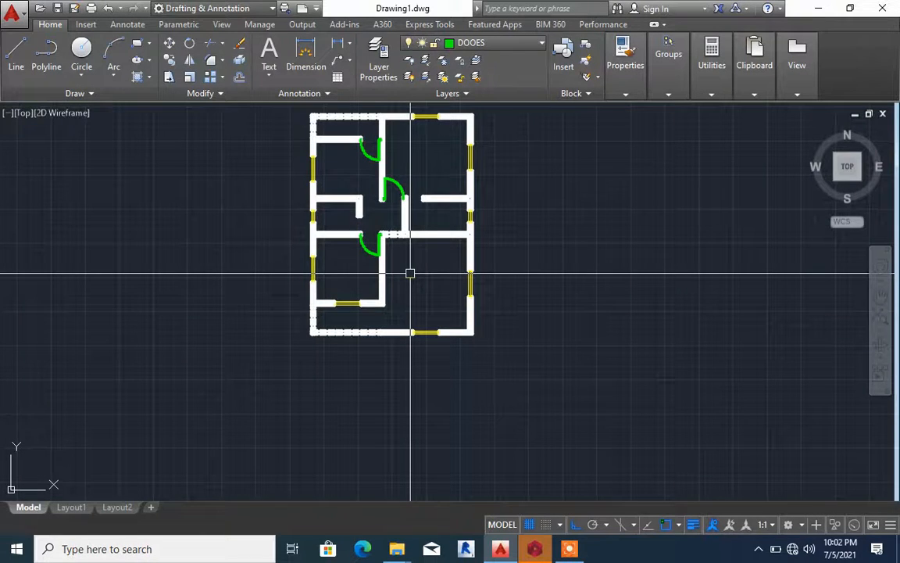
middle_click_drag(424, 185, 403, 238)
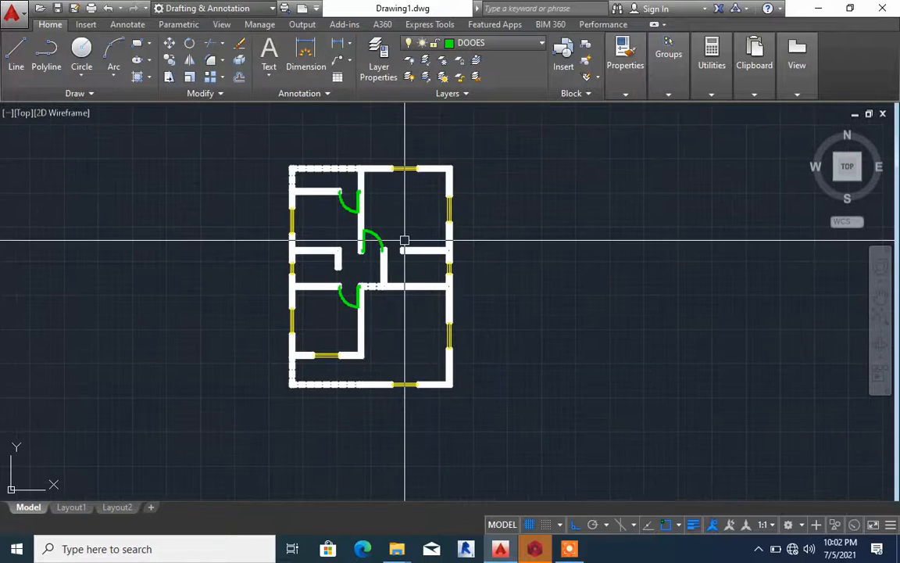
scroll(403, 230, "up", 5)
scroll(400, 215, "down", 5)
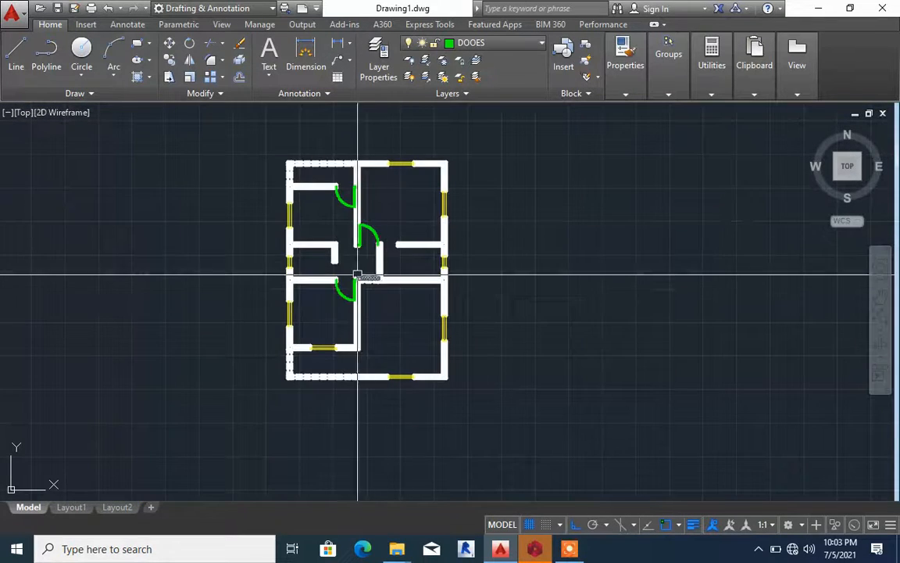
scroll(360, 273, "up", 3)
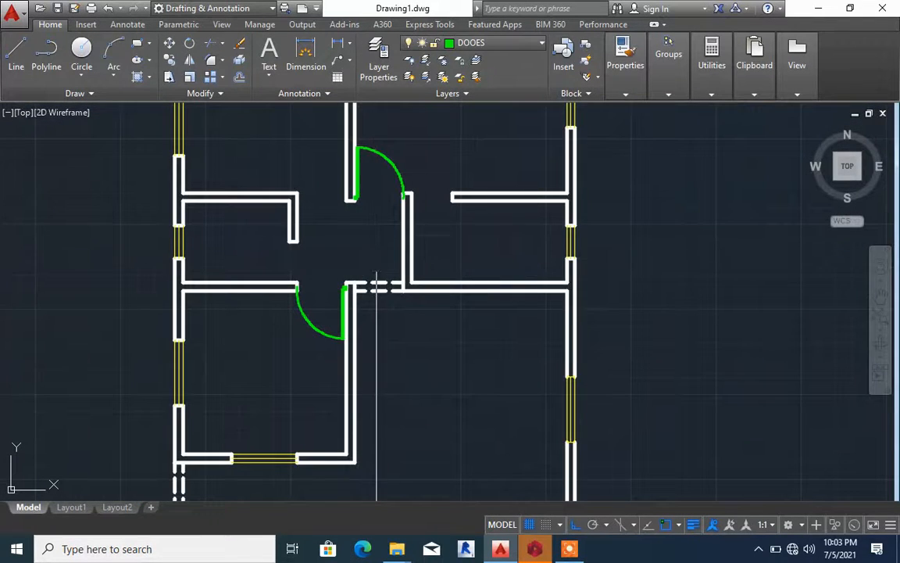
scroll(376, 286, "down", 2)
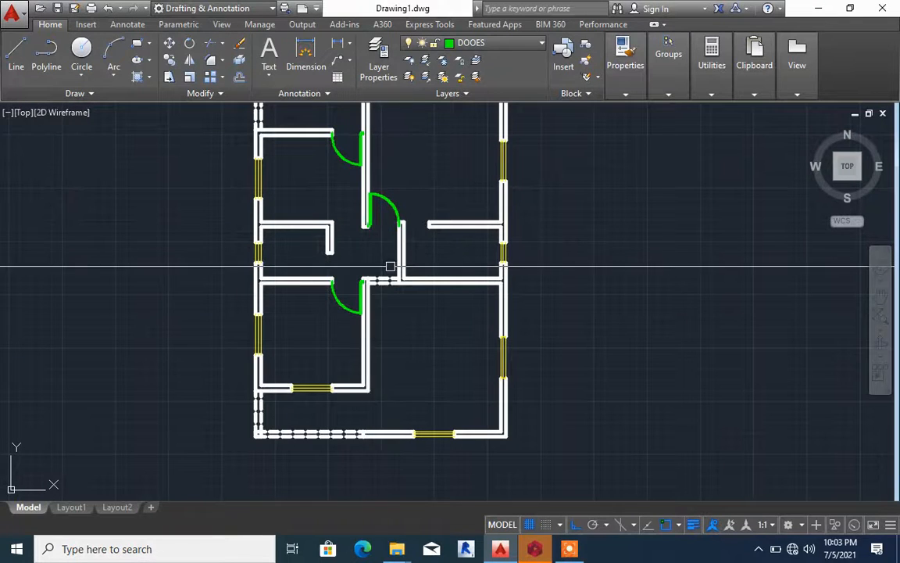
middle_click_drag(387, 267, 409, 305)
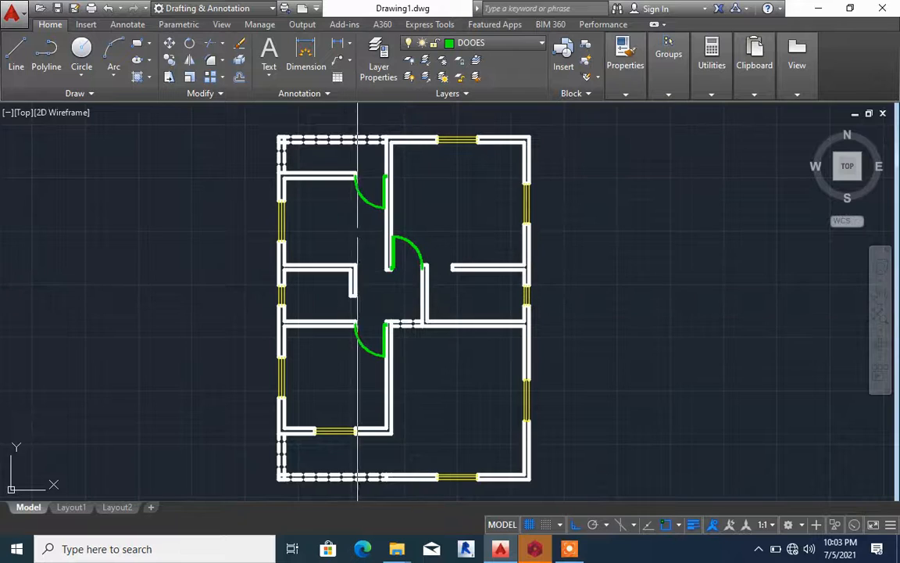
scroll(337, 211, "up", 4)
scroll(476, 277, "down", 4)
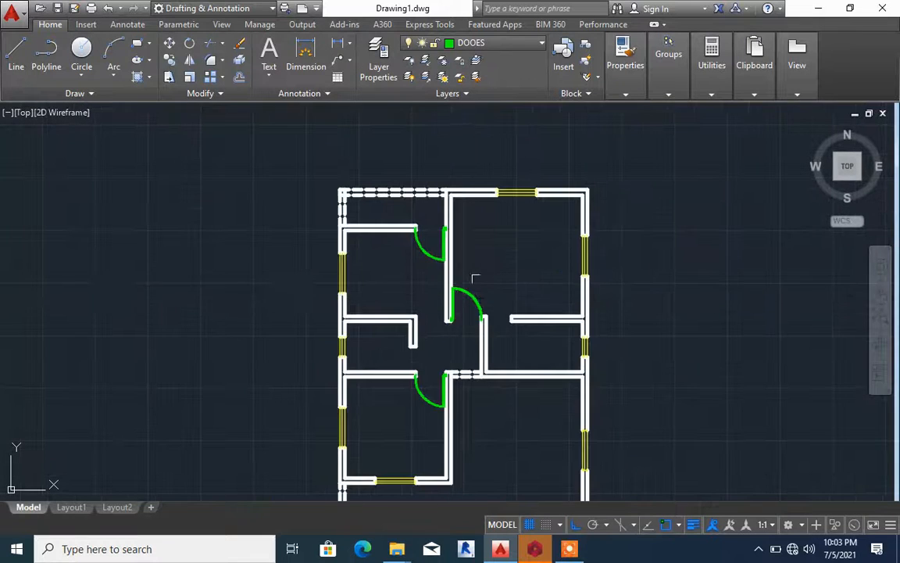
scroll(480, 274, "up", 4)
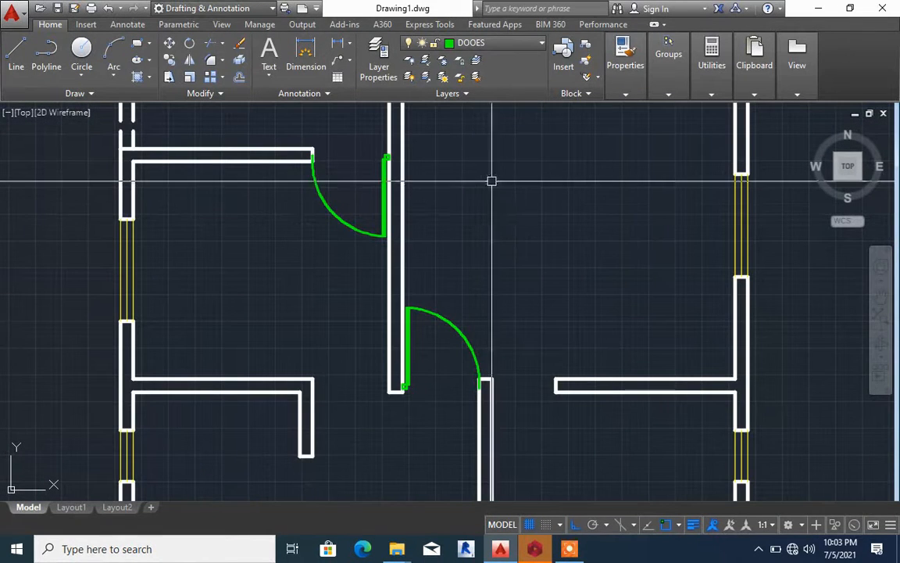
scroll(508, 188, "down", 4)
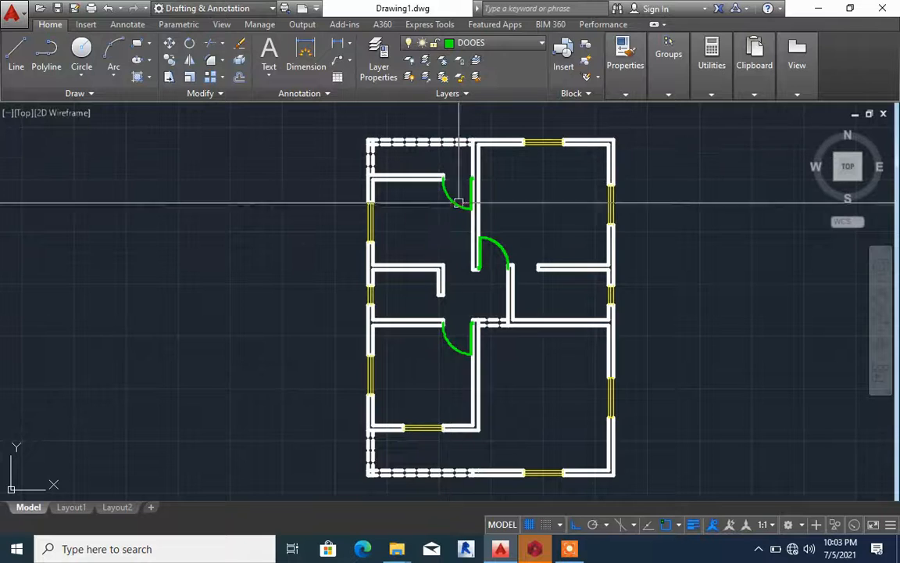
scroll(488, 285, "down", 2)
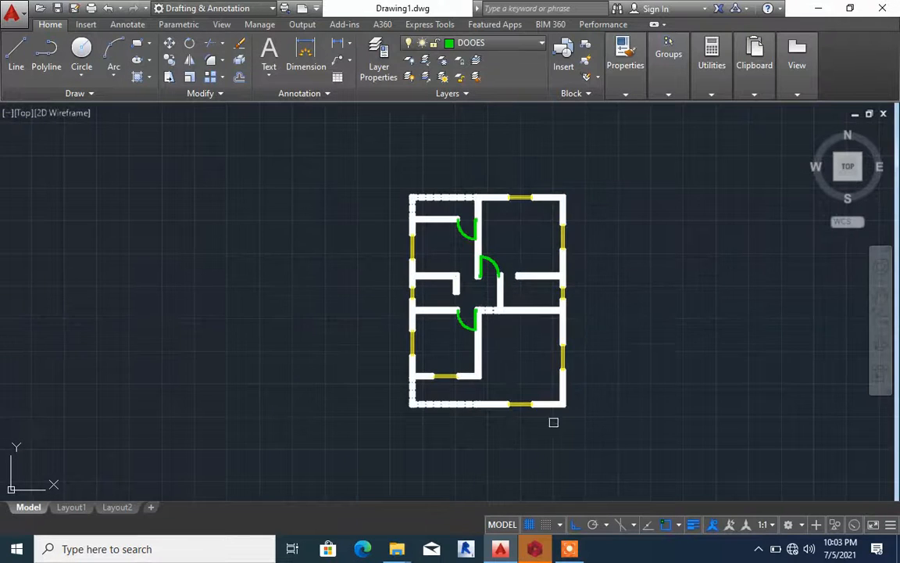
left_click(565, 550)
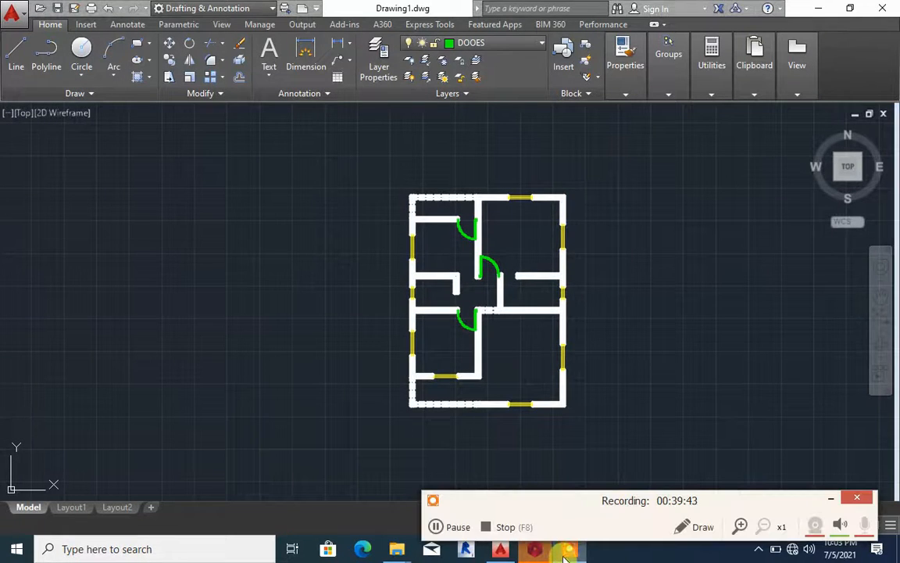